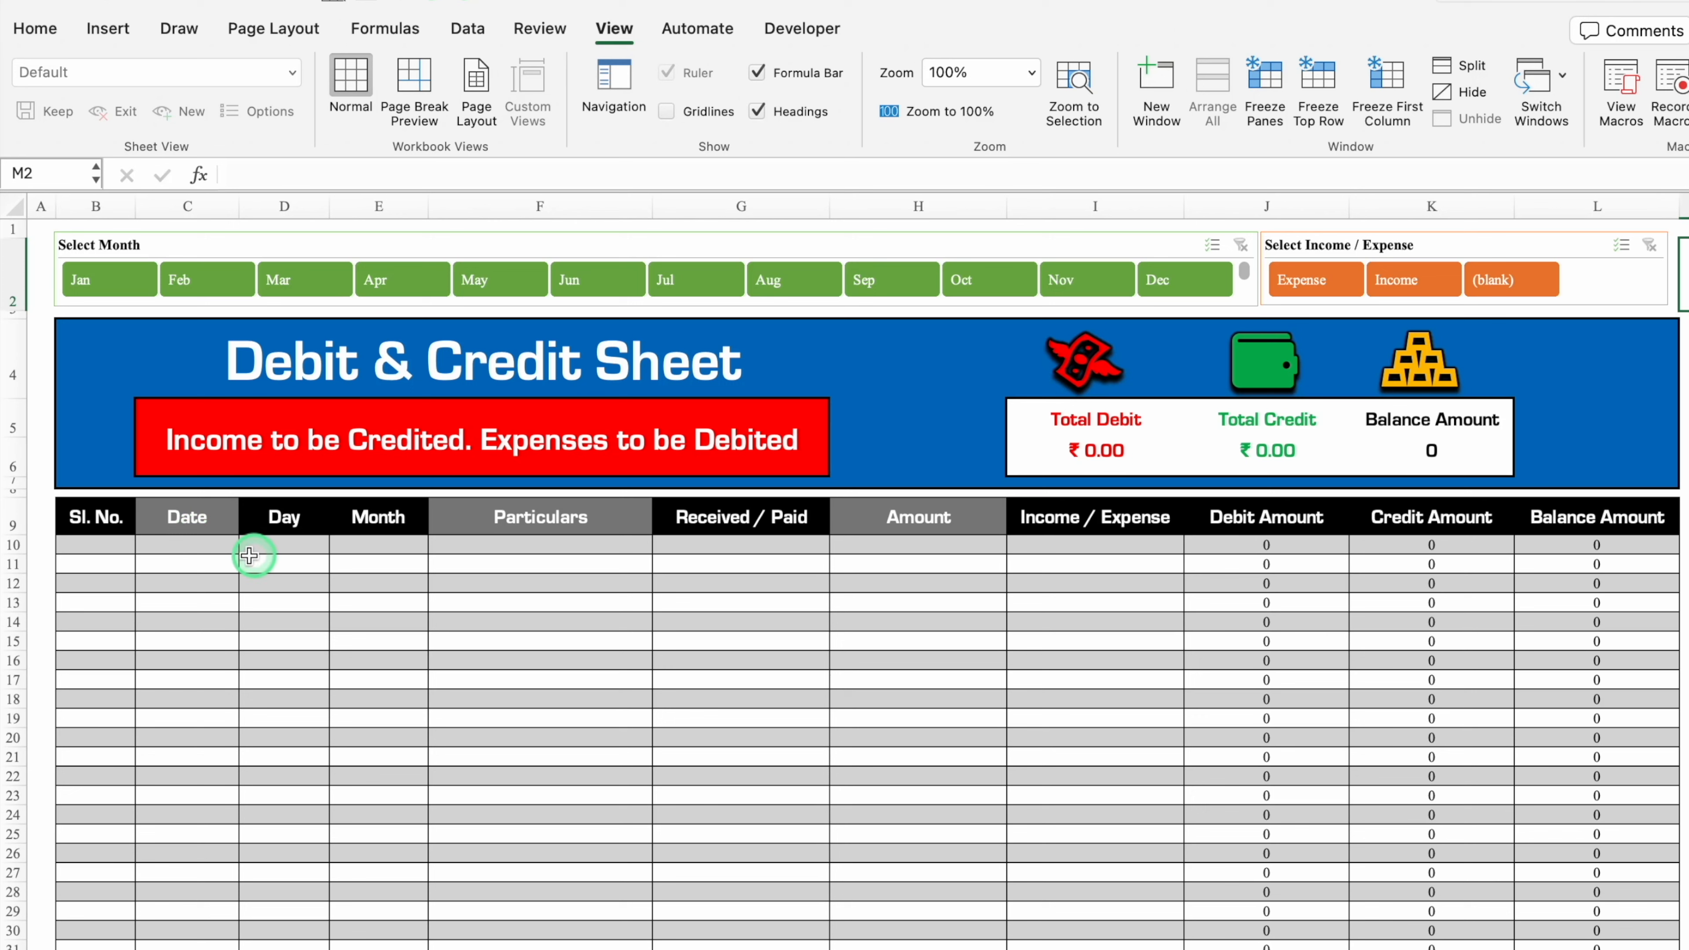
# Step: Enter the date 1/1/24 in the first row of the Debit & Credit Sheet table
pyautogui.click(179, 543)
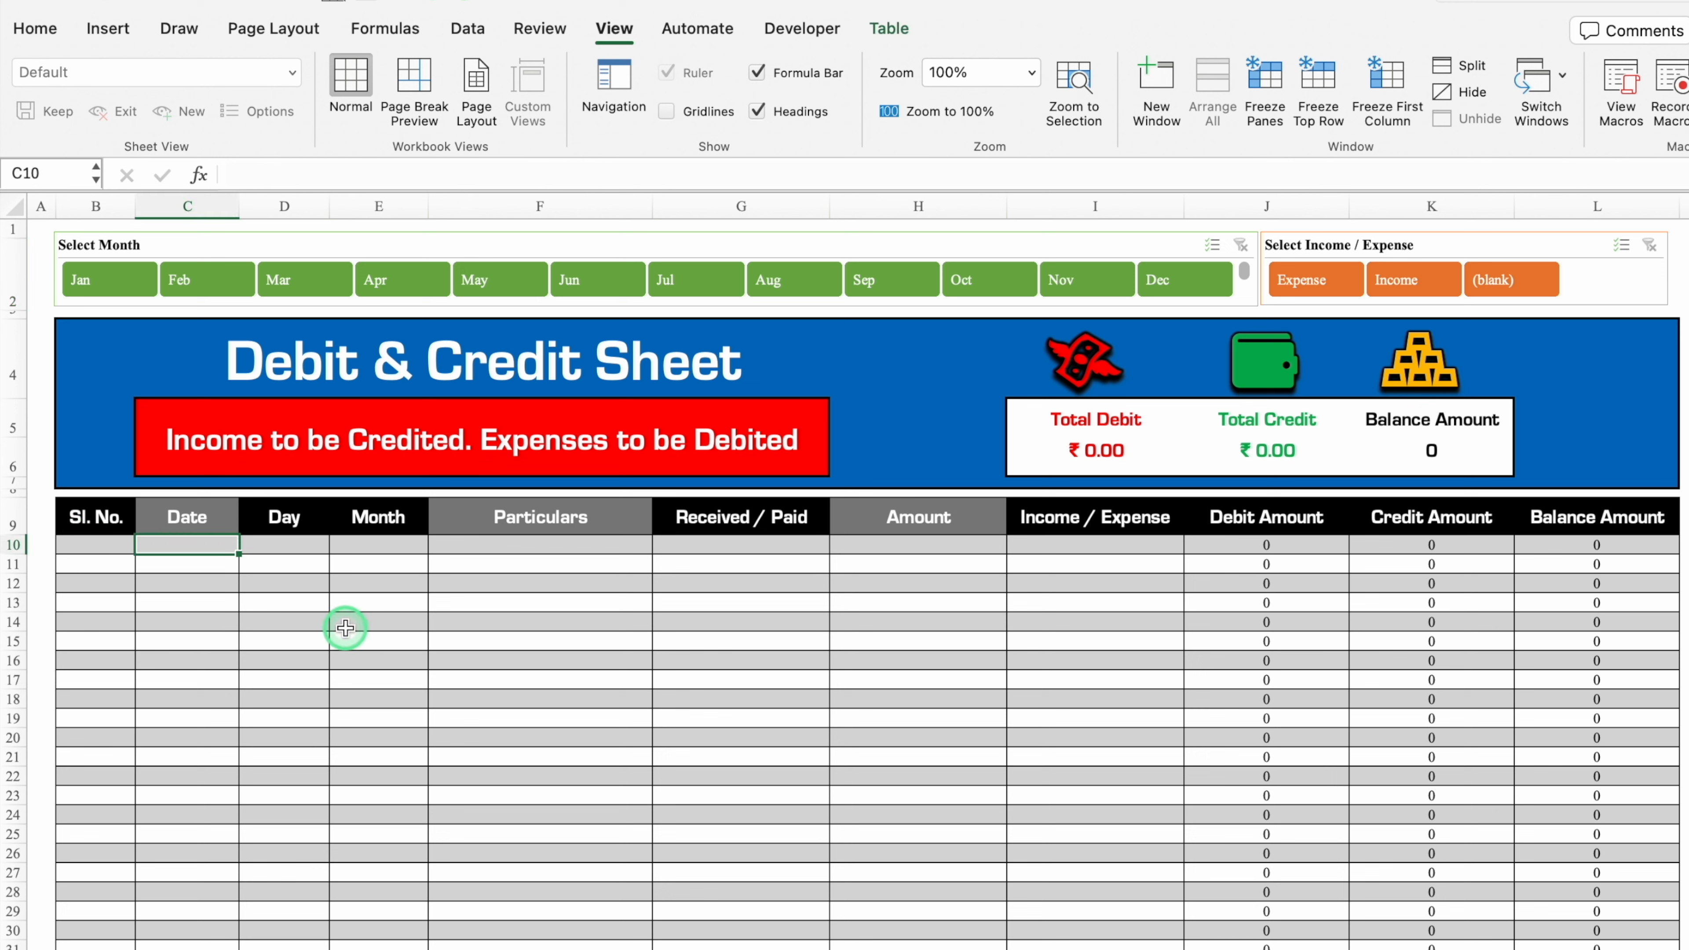
pyautogui.write('1/1/24')
pyautogui.press('Return')
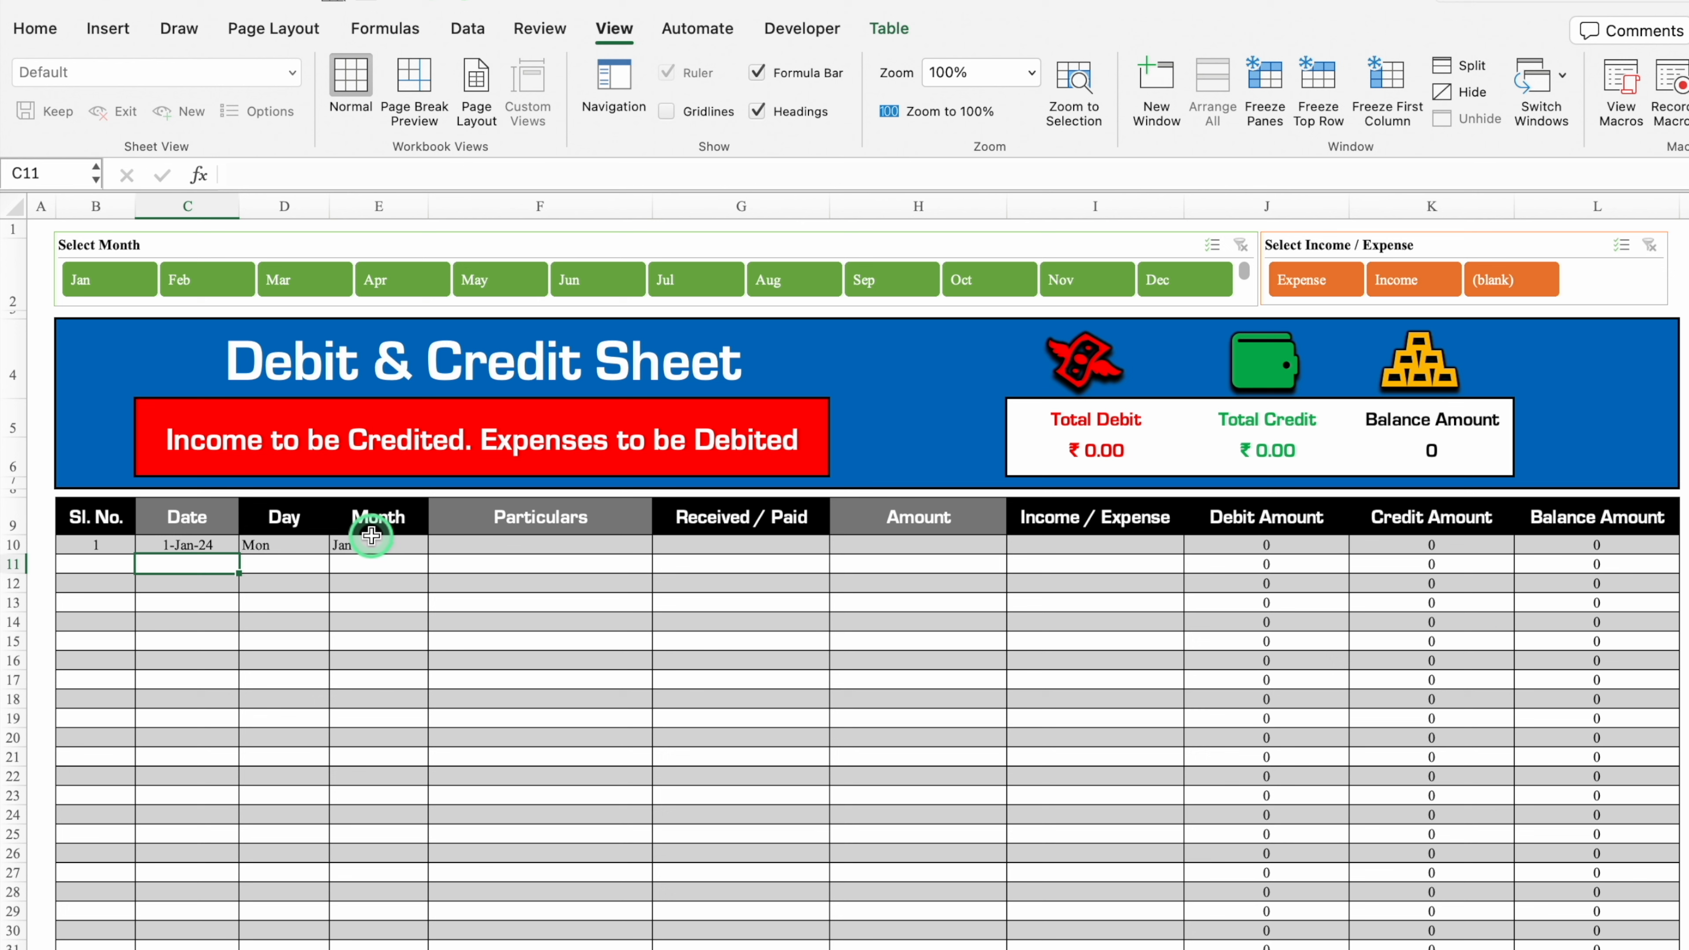
# Step: Enter "Salary Received" and "Salary Paid" as the particulars of the first two table rows, F10 and F11
pyautogui.click(495, 546)
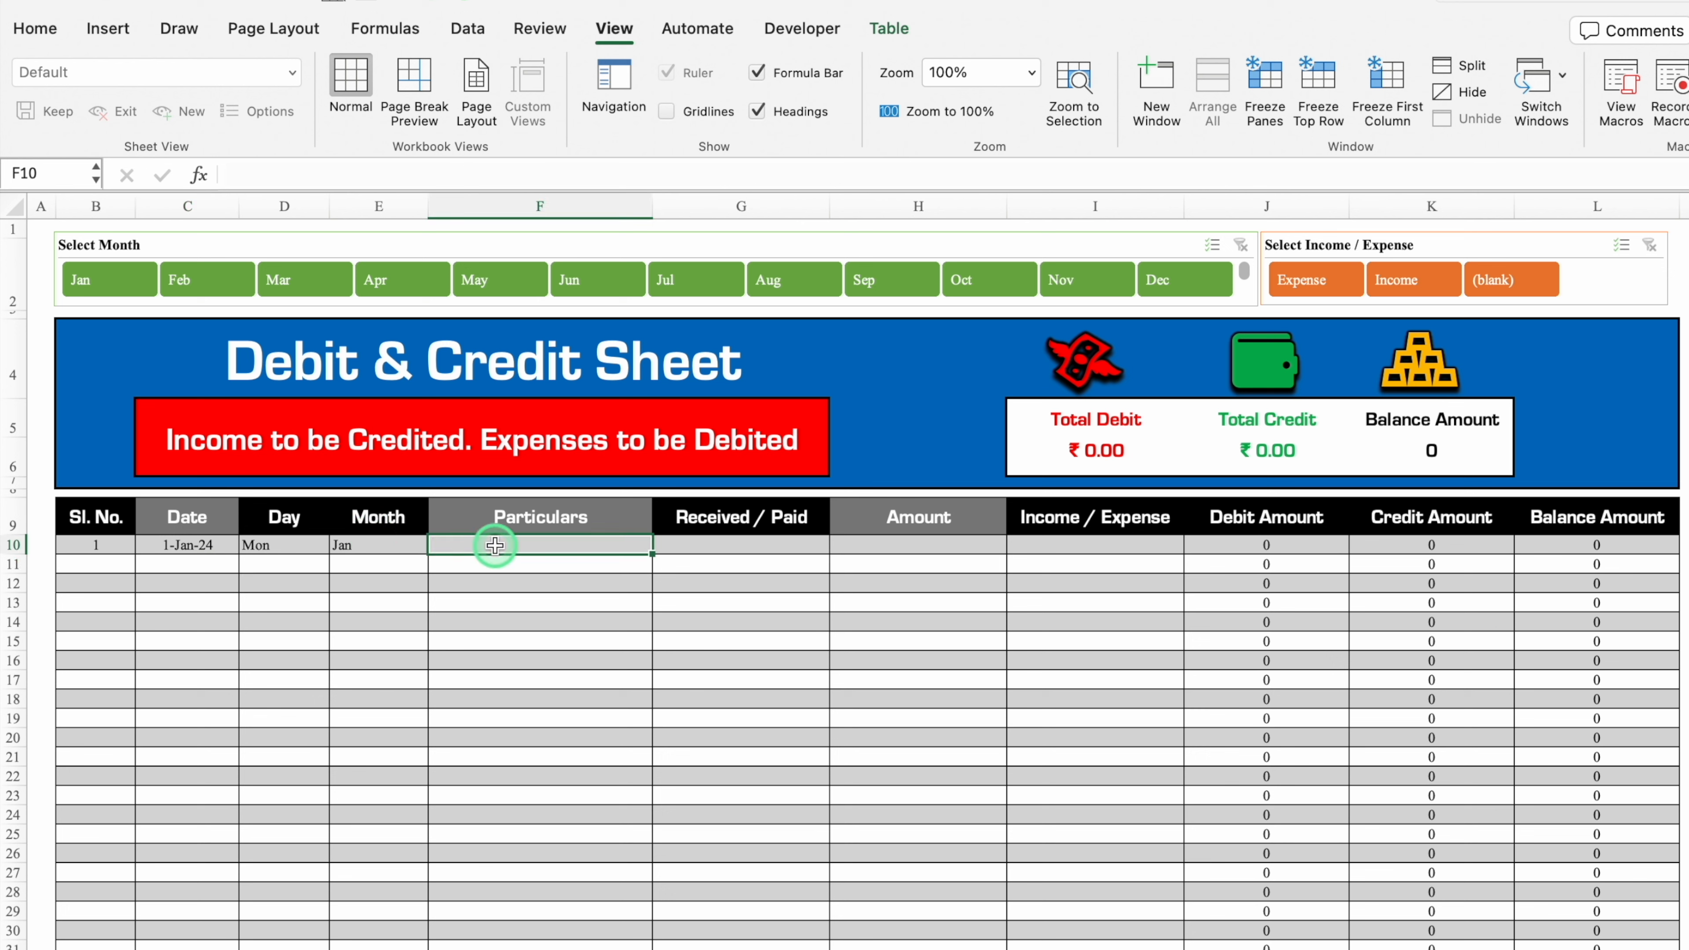
pyautogui.write('Salary Received')
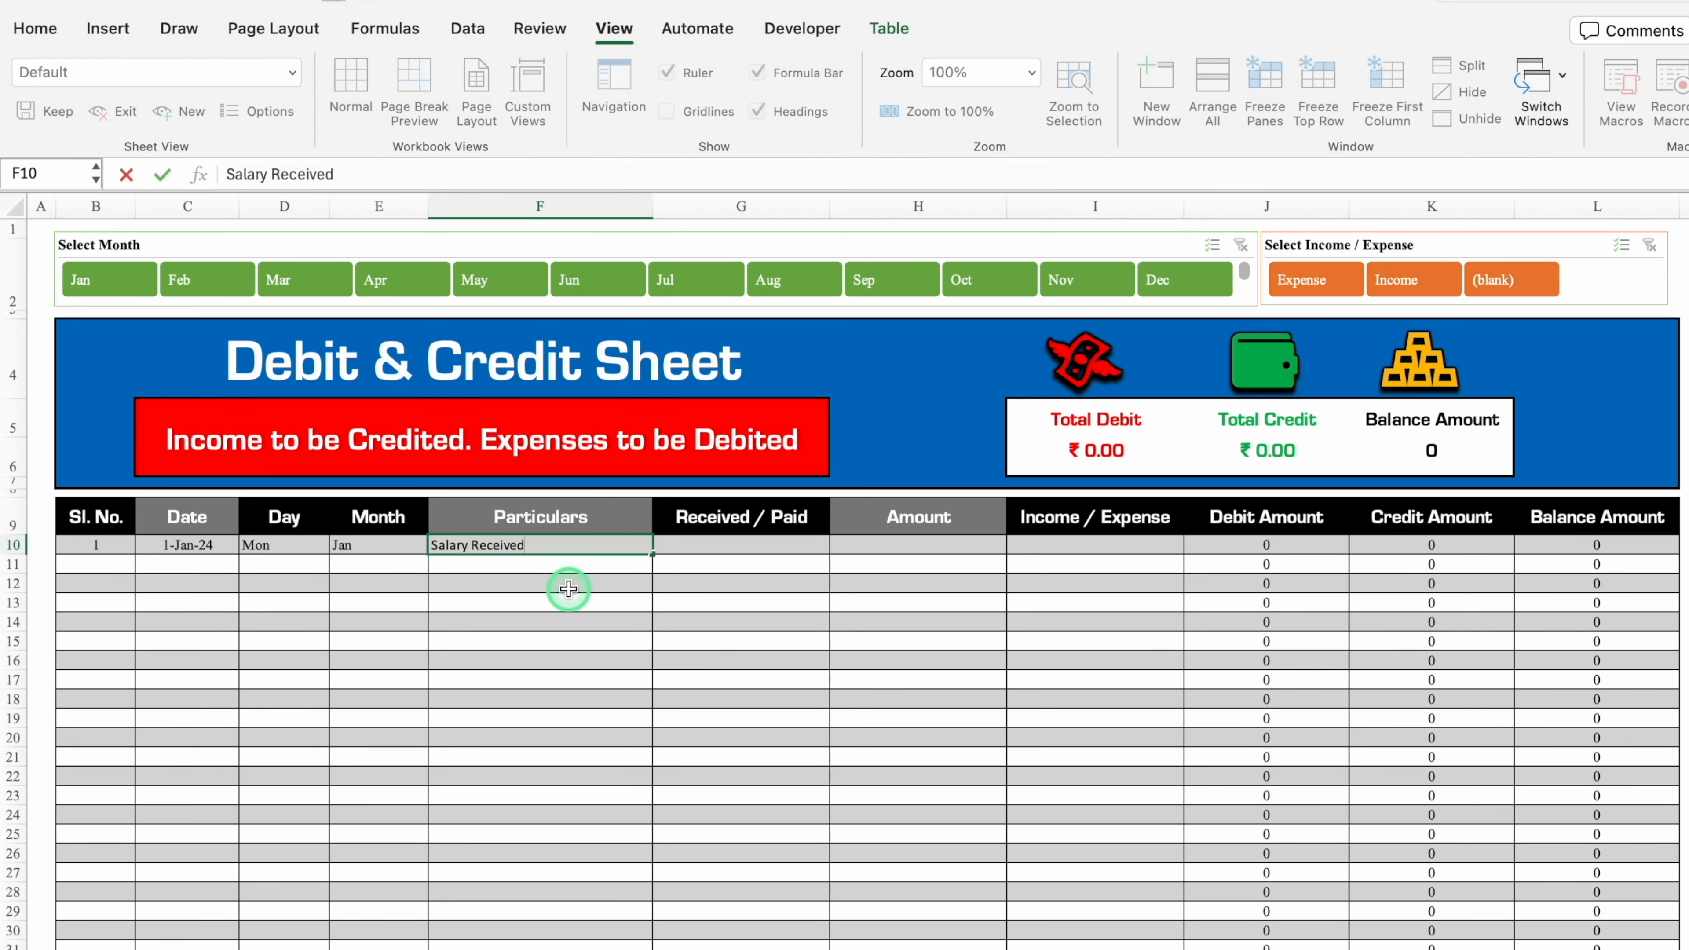
pyautogui.press('Return')
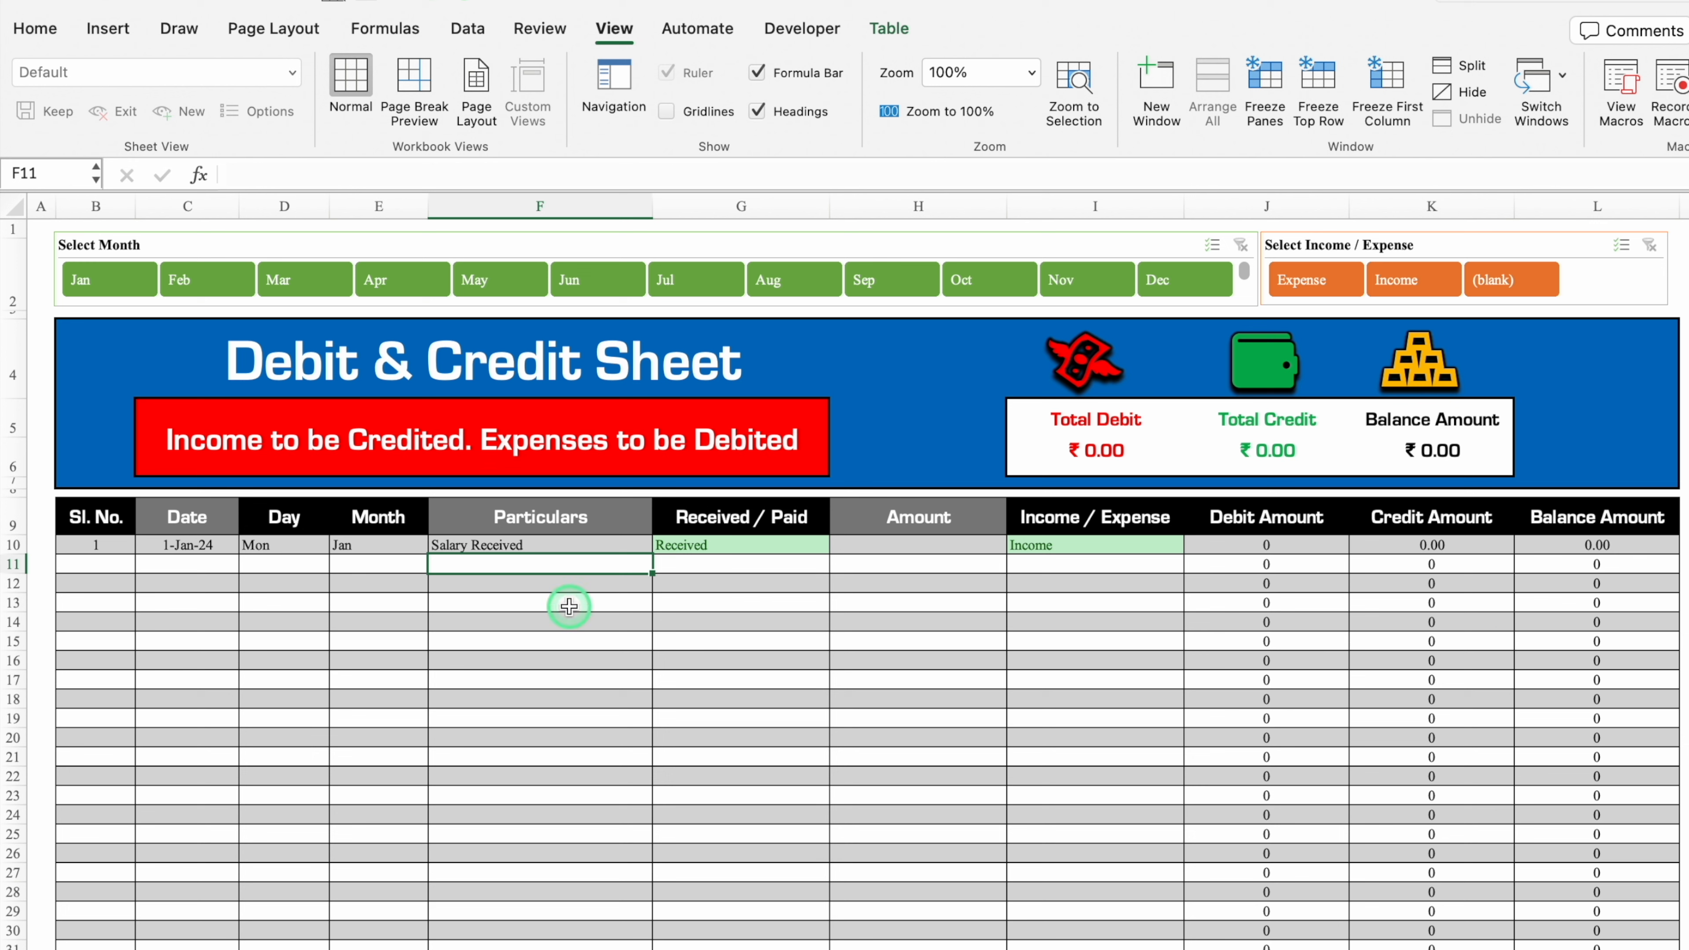
pyautogui.write('Salary Paid')
pyautogui.press('Return')
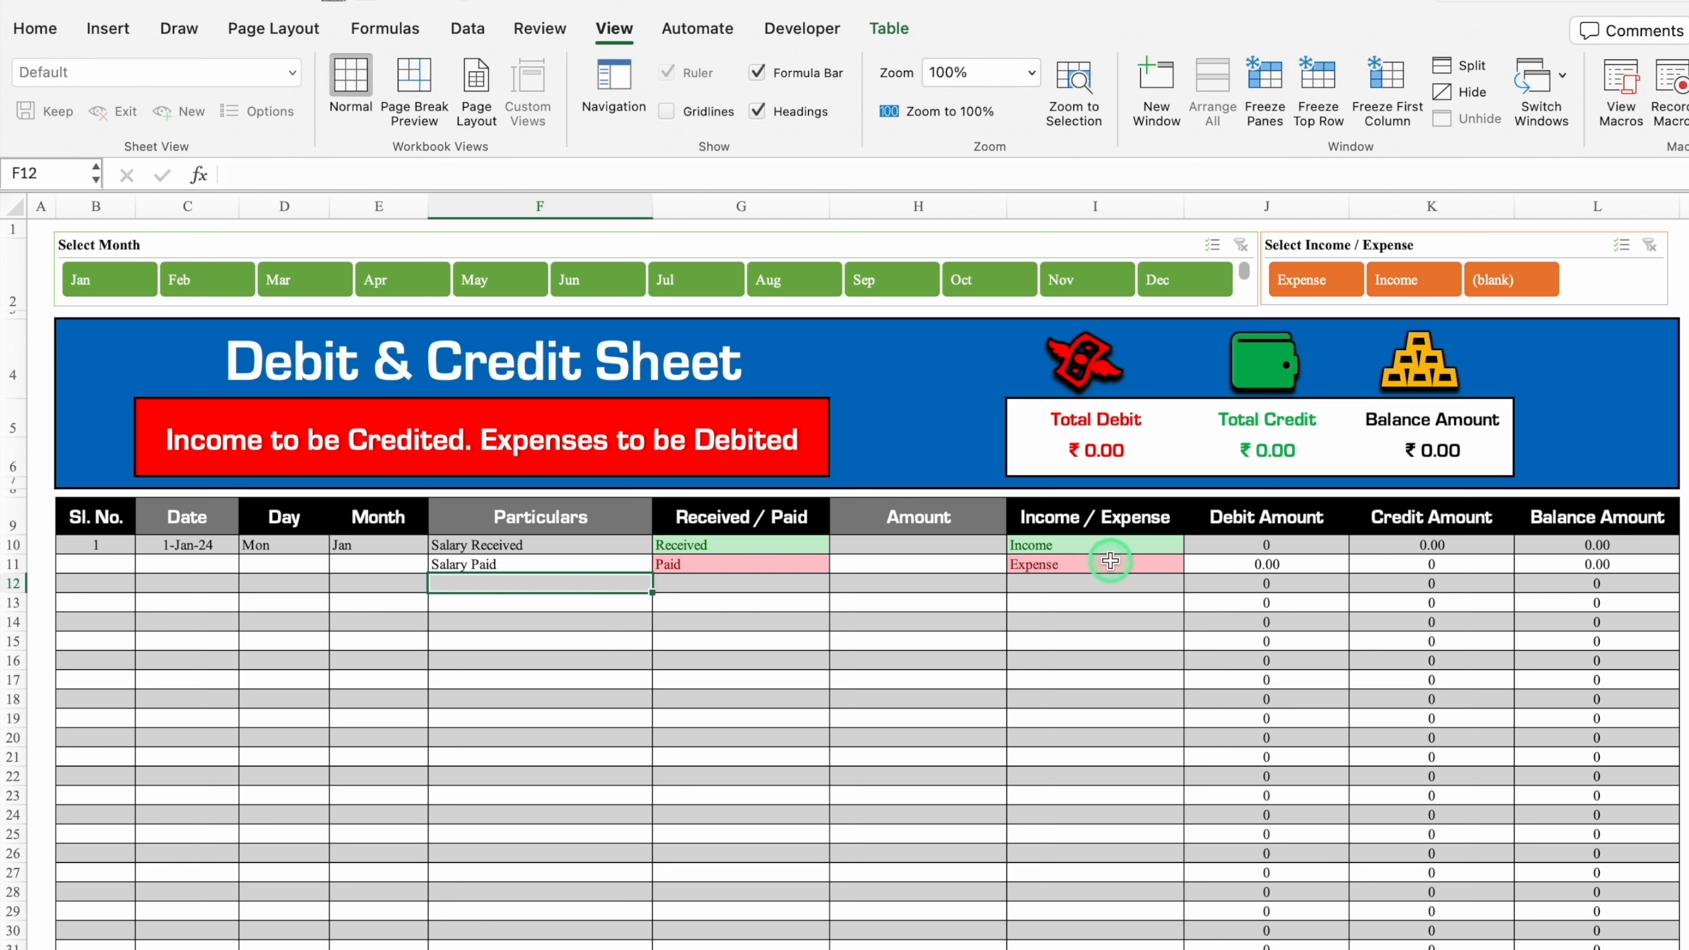
# Step: Enter the amounts 5000 for the Salary Received row and 3000 for the Salary Paid row
pyautogui.click(910, 544)
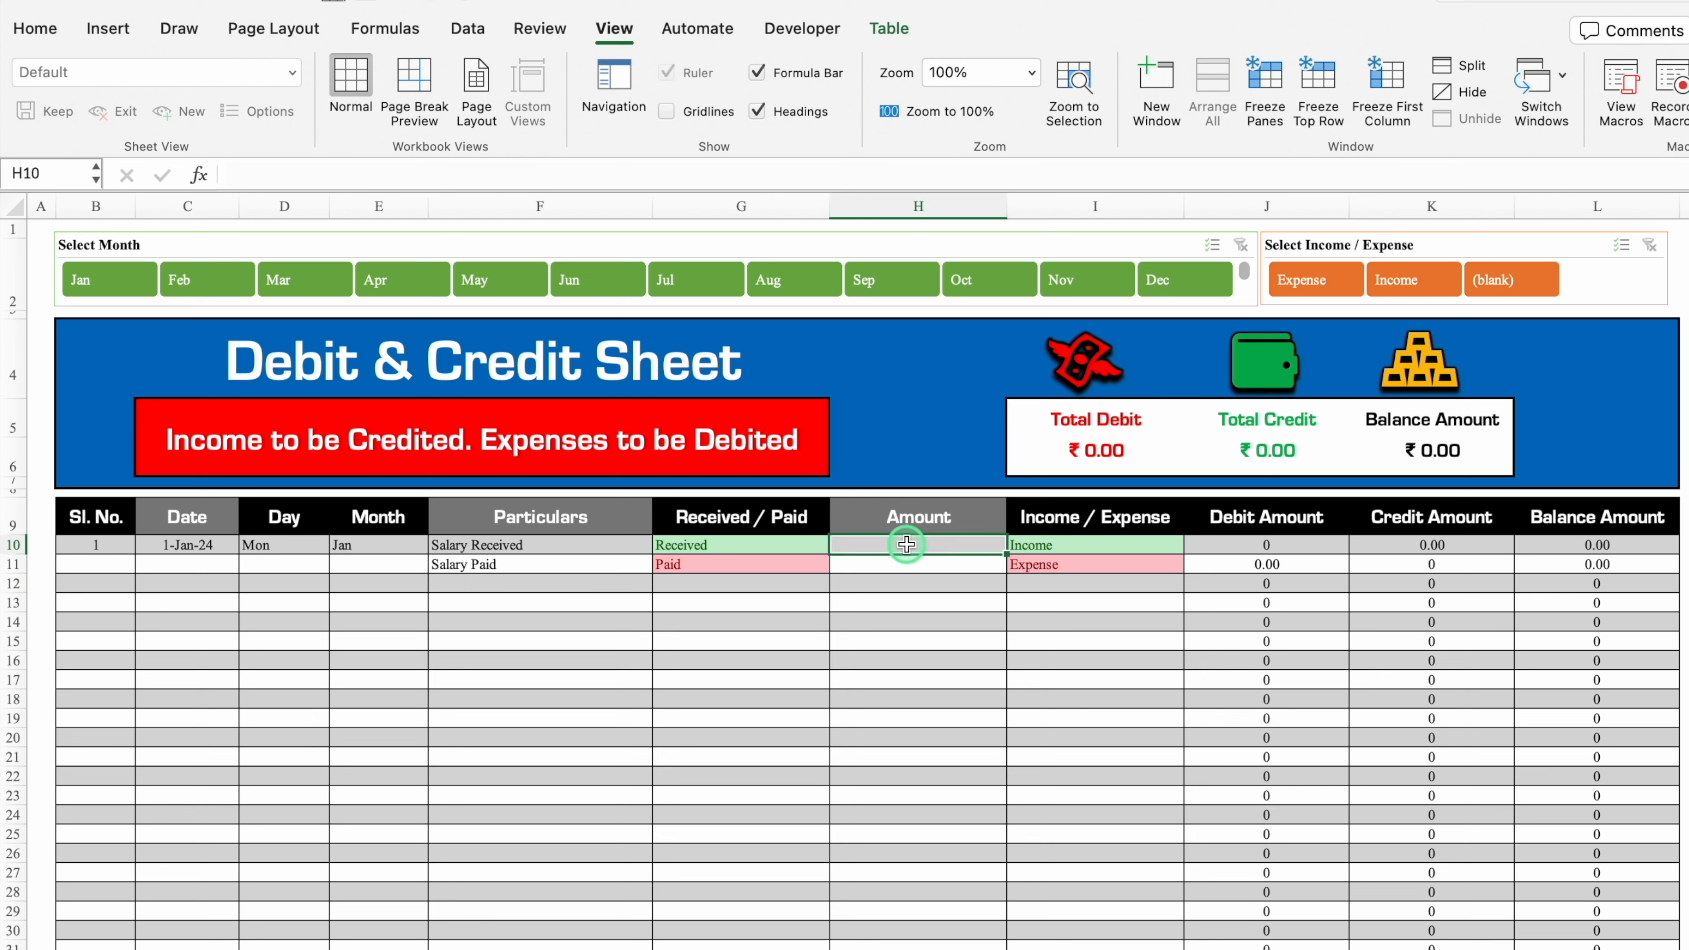
pyautogui.write('5000')
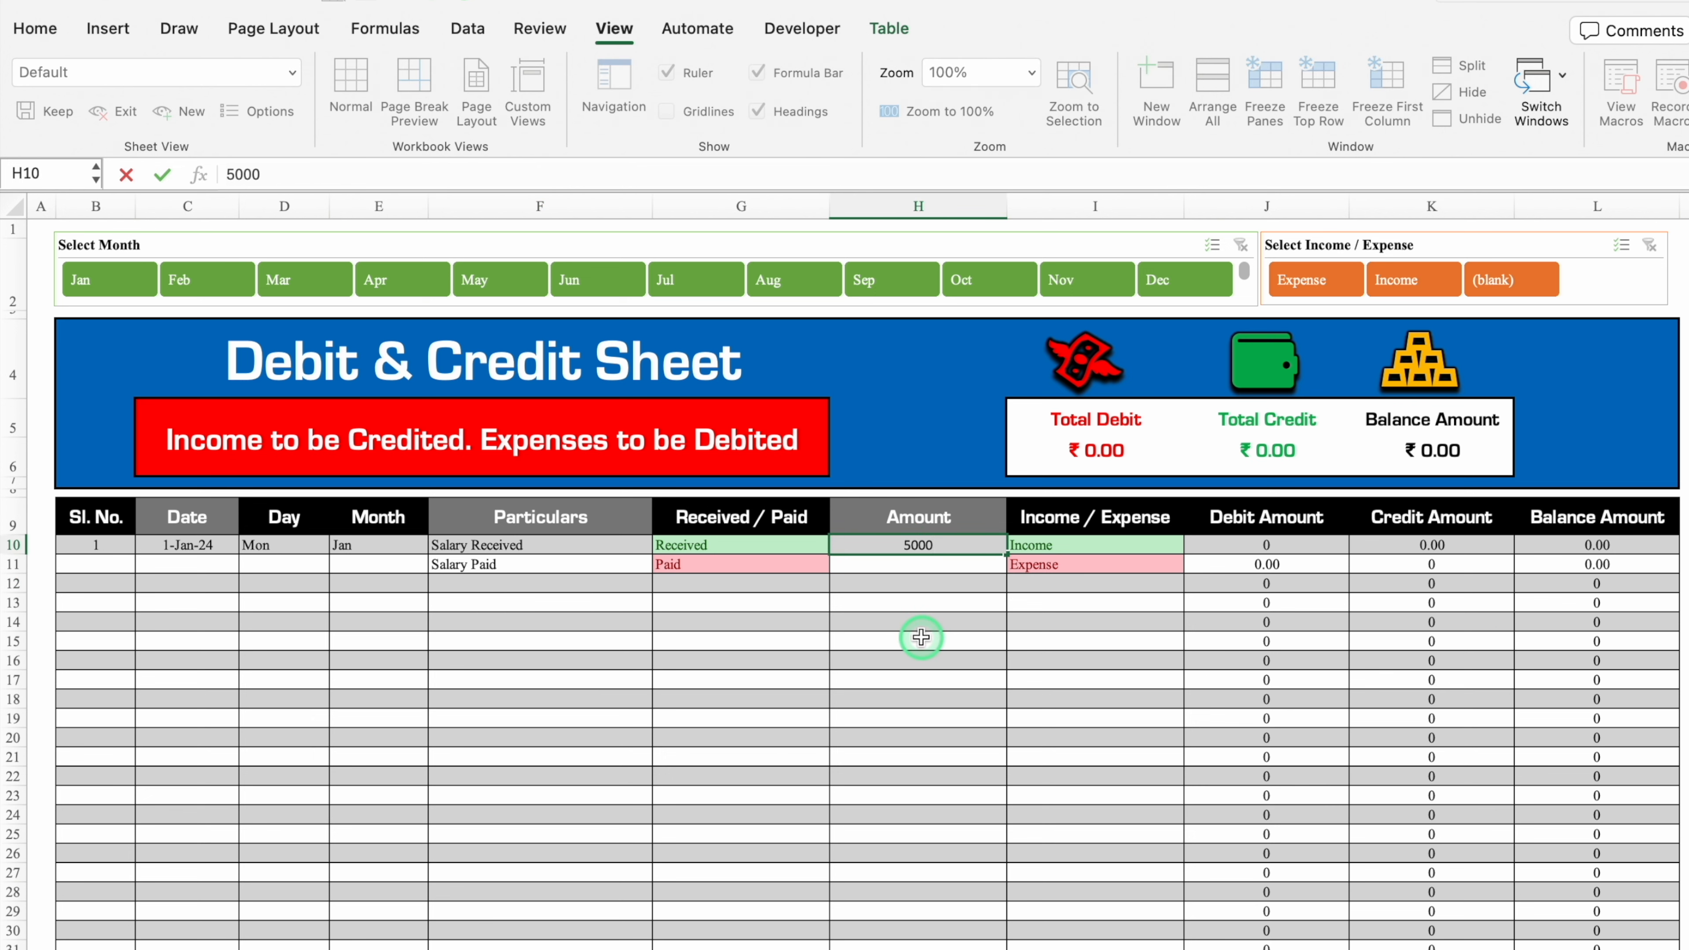
pyautogui.press('Return')
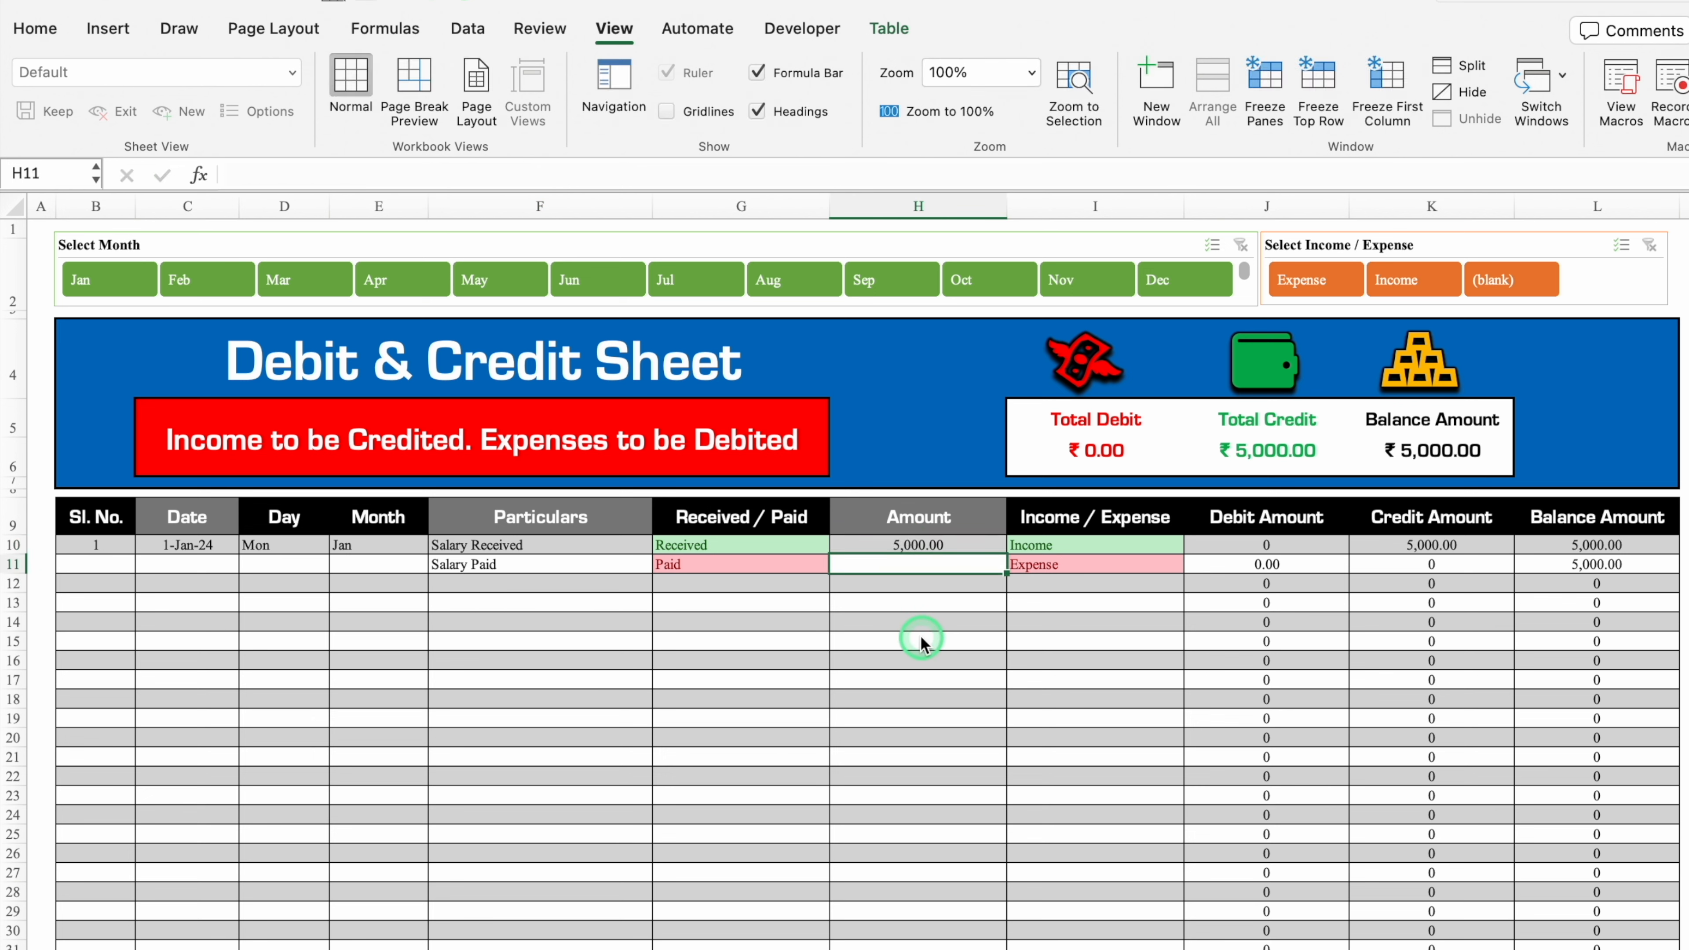
pyautogui.write('3000')
pyautogui.press('Return')
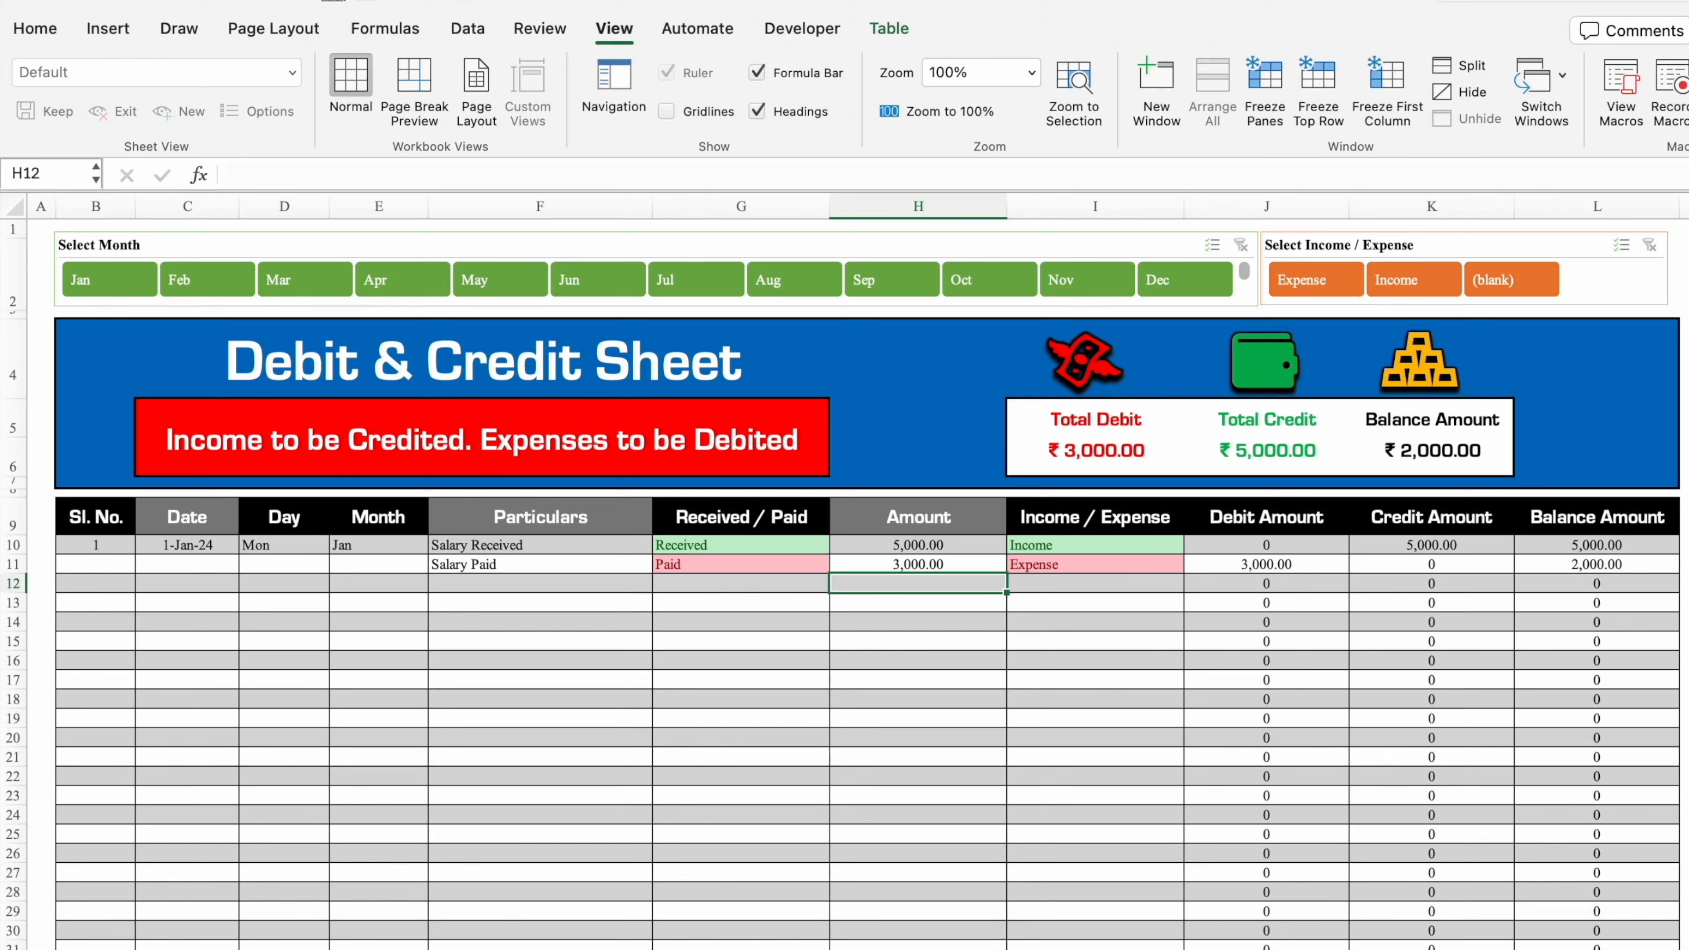
# Step: On the blank sheet, enter the headers Sl. No., Date, Day and Month in row 9, starting at B9
pyautogui.click(585, 948)
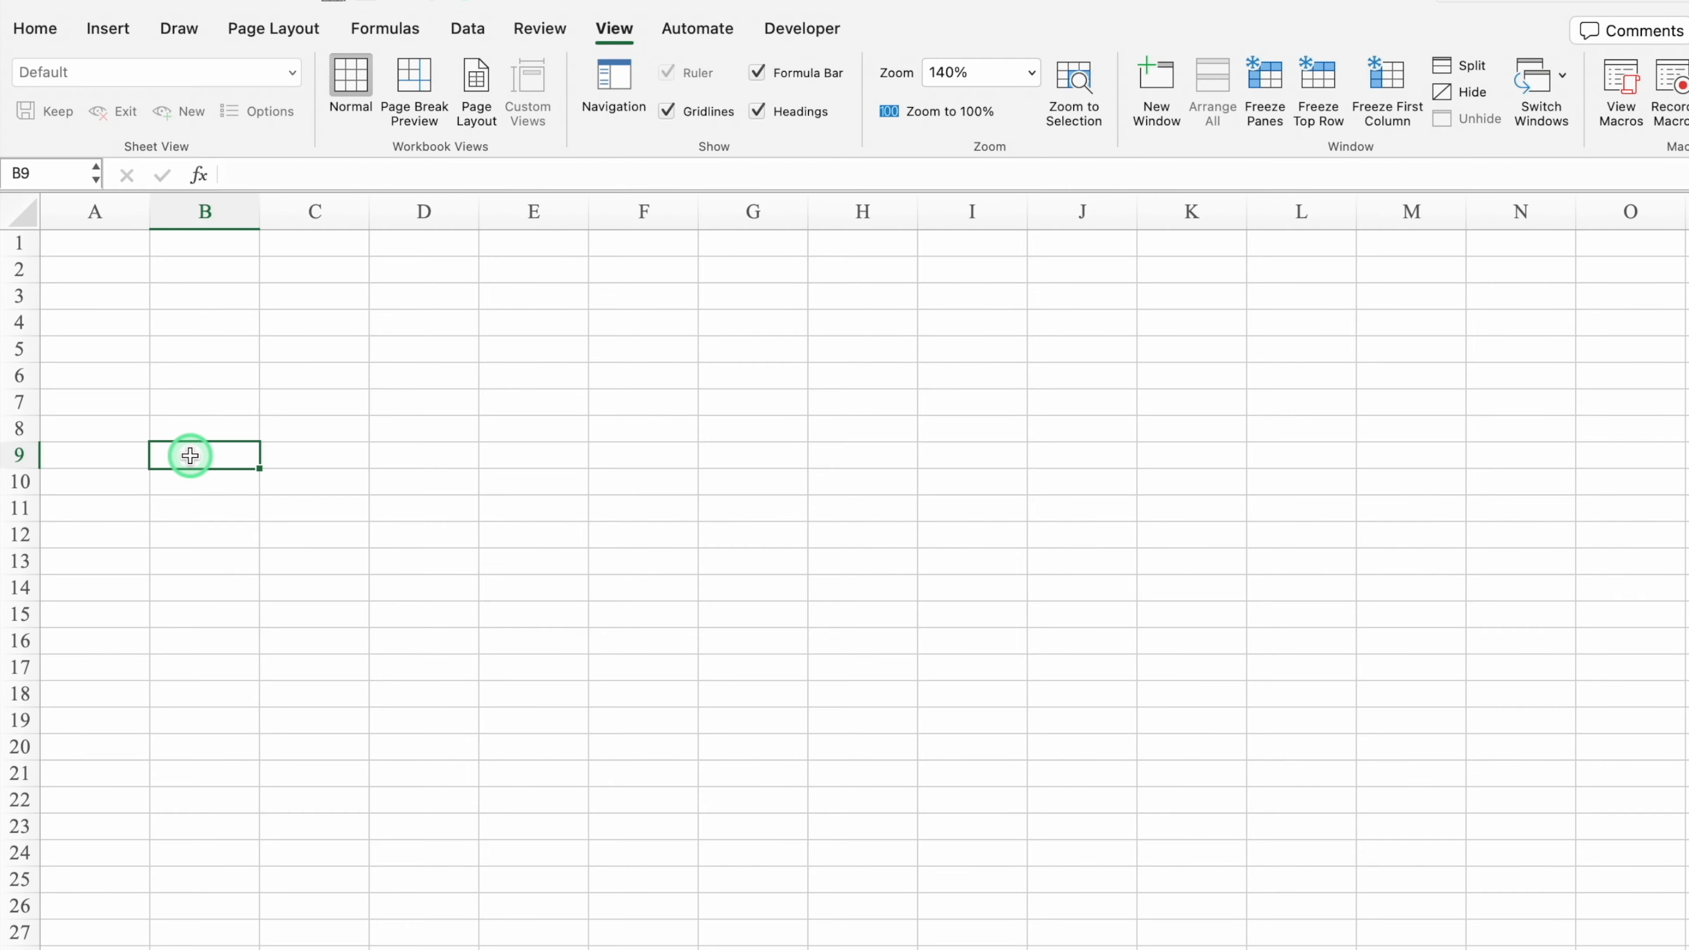
pyautogui.write('Sl. No.')
pyautogui.press('Tab')
pyautogui.write('Date')
pyautogui.press('Tab')
pyautogui.write('Day')
pyautogui.press('Tab')
pyautogui.write('Month')
pyautogui.press('Tab')
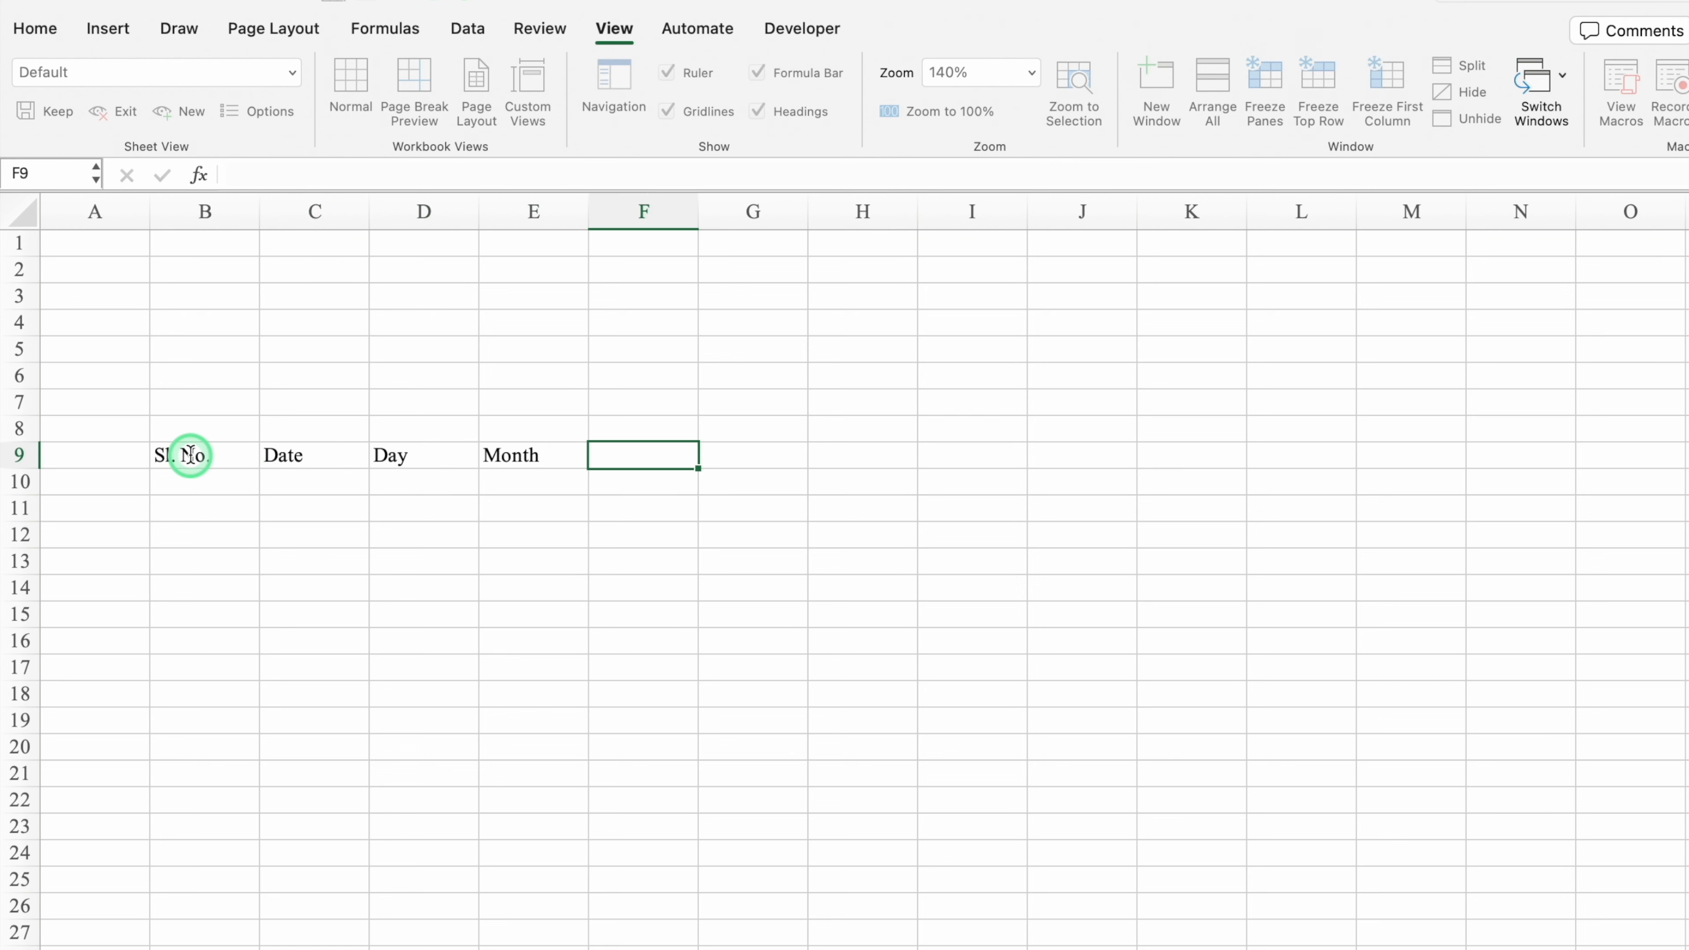
# Step: Add the headers Particulars and Received / Paid in F9 and G9, and fit column G to its text
pyautogui.write('Particulars')
pyautogui.press('Tab')
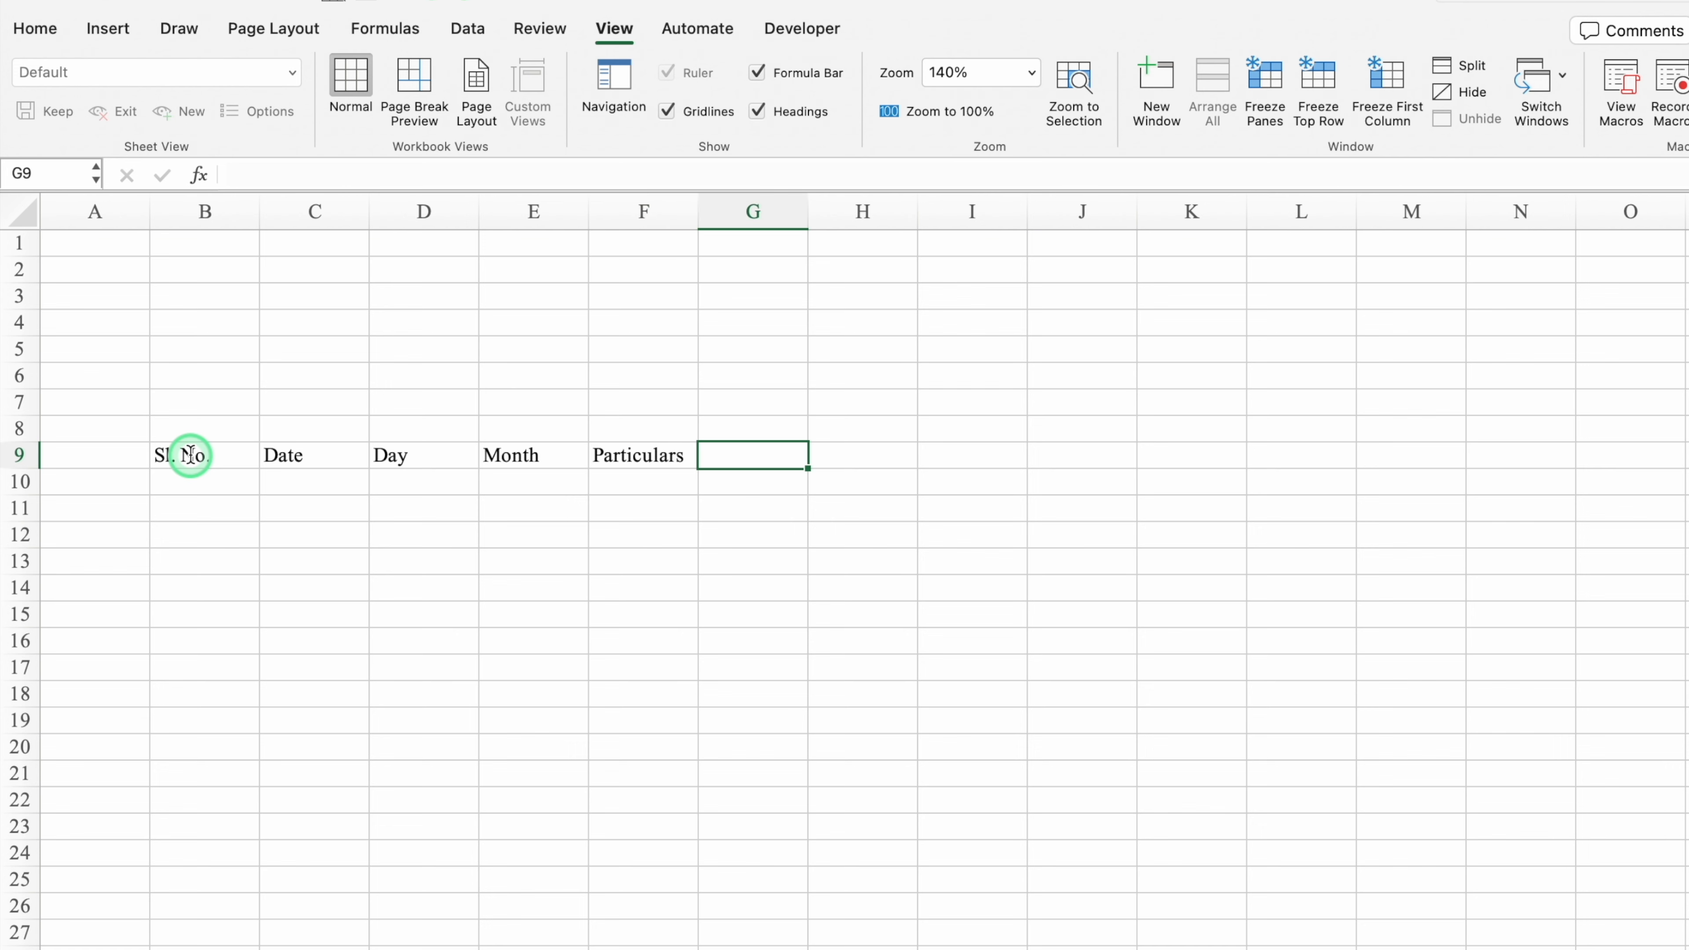
pyautogui.write('Received / Paid')
pyautogui.press('Tab')
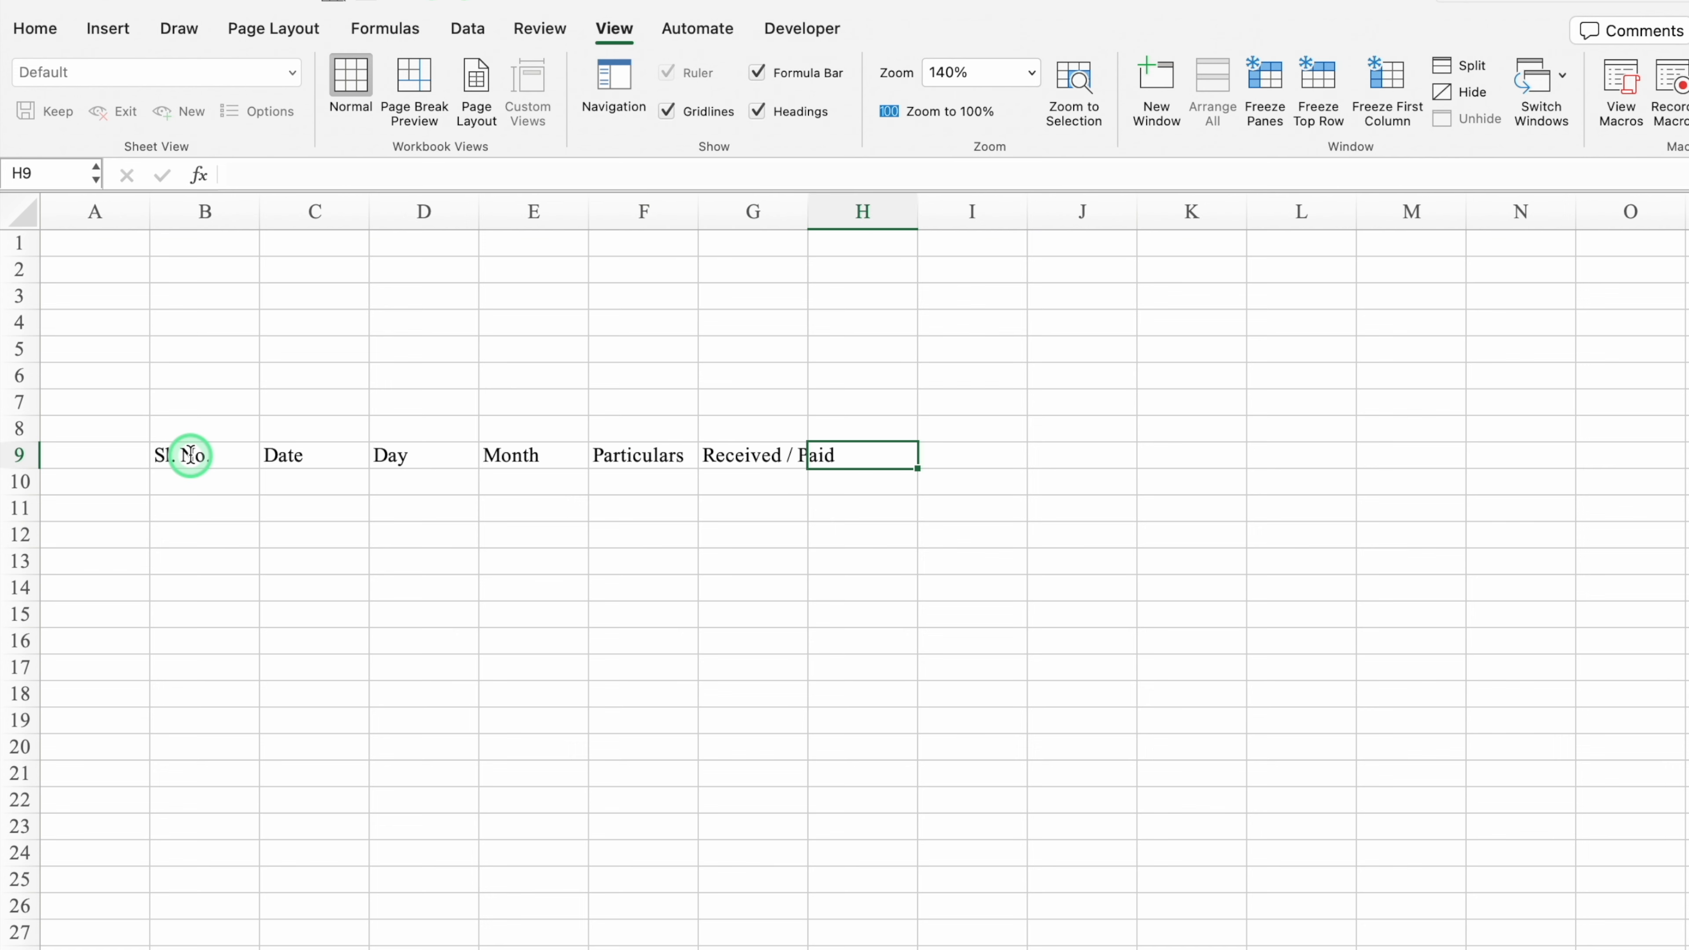
pyautogui.doubleClick(806, 210)
# Step: Add the headers Amount and Income / Expense in H9 and I9, and fit column I to its text
pyautogui.write('Amount')
pyautogui.press('Tab')
pyautogui.write('Income / Expense')
pyautogui.press('Tab')
pyautogui.click(1062, 205)
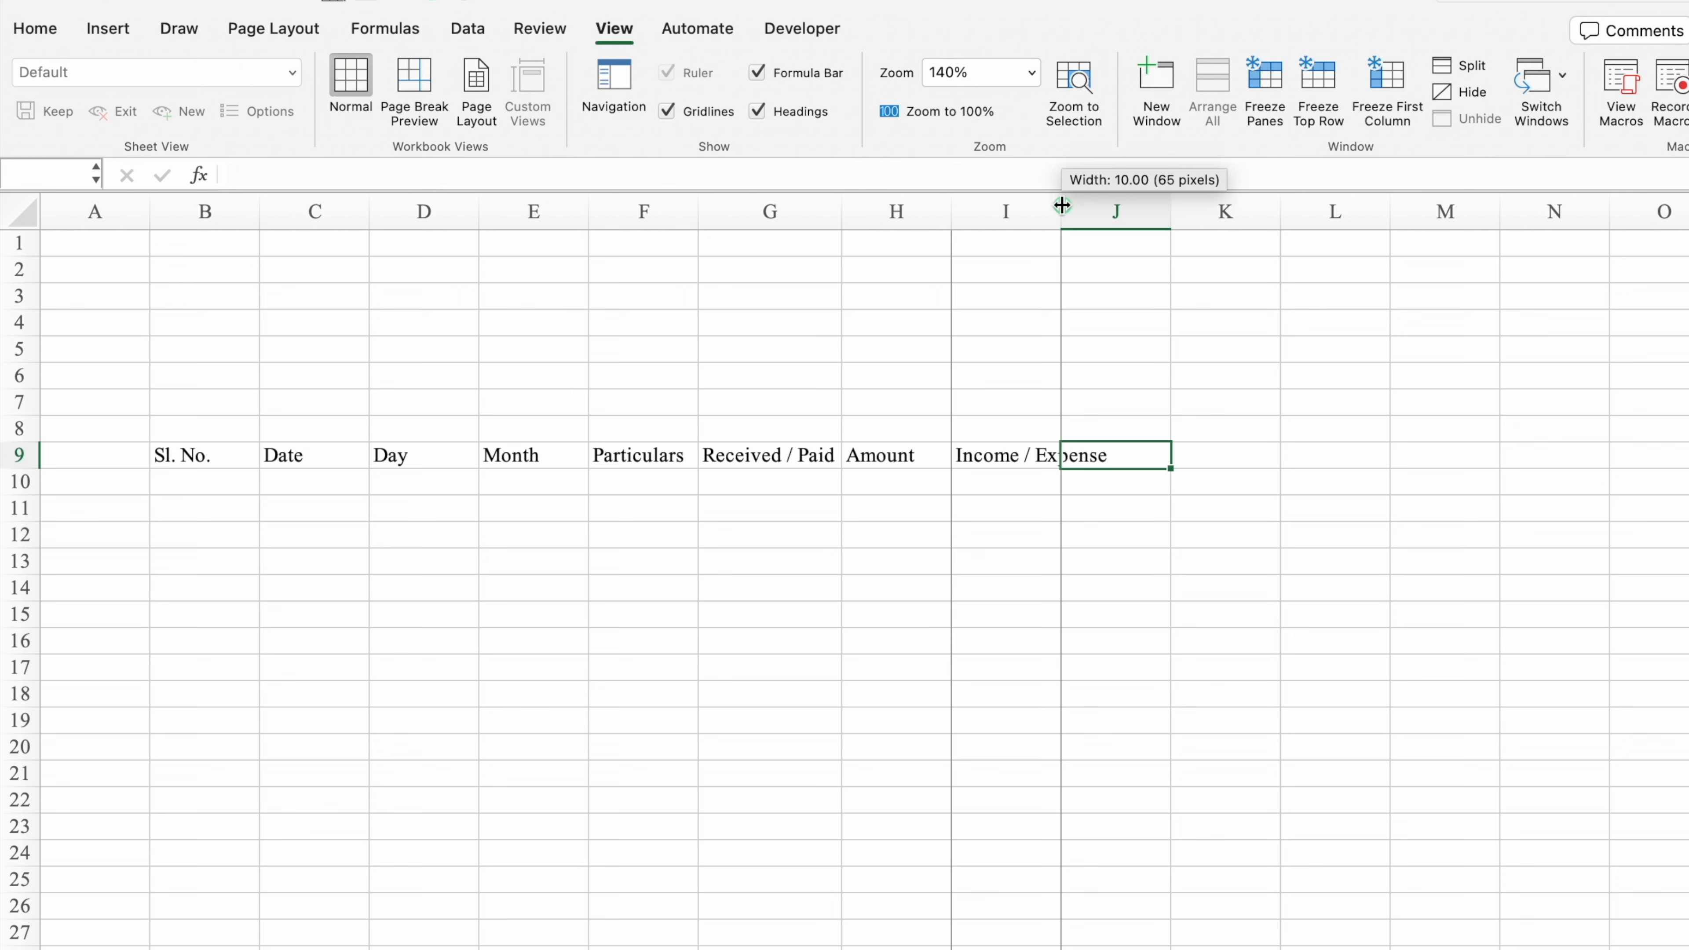
pyautogui.doubleClick(1062, 206)
# Step: Add the headers Debit Amount and Credit Amount in J9 and K9
pyautogui.write('Debit Amount')
pyautogui.press('Tab')
pyautogui.write('Credit Amount')
pyautogui.press('Tab')
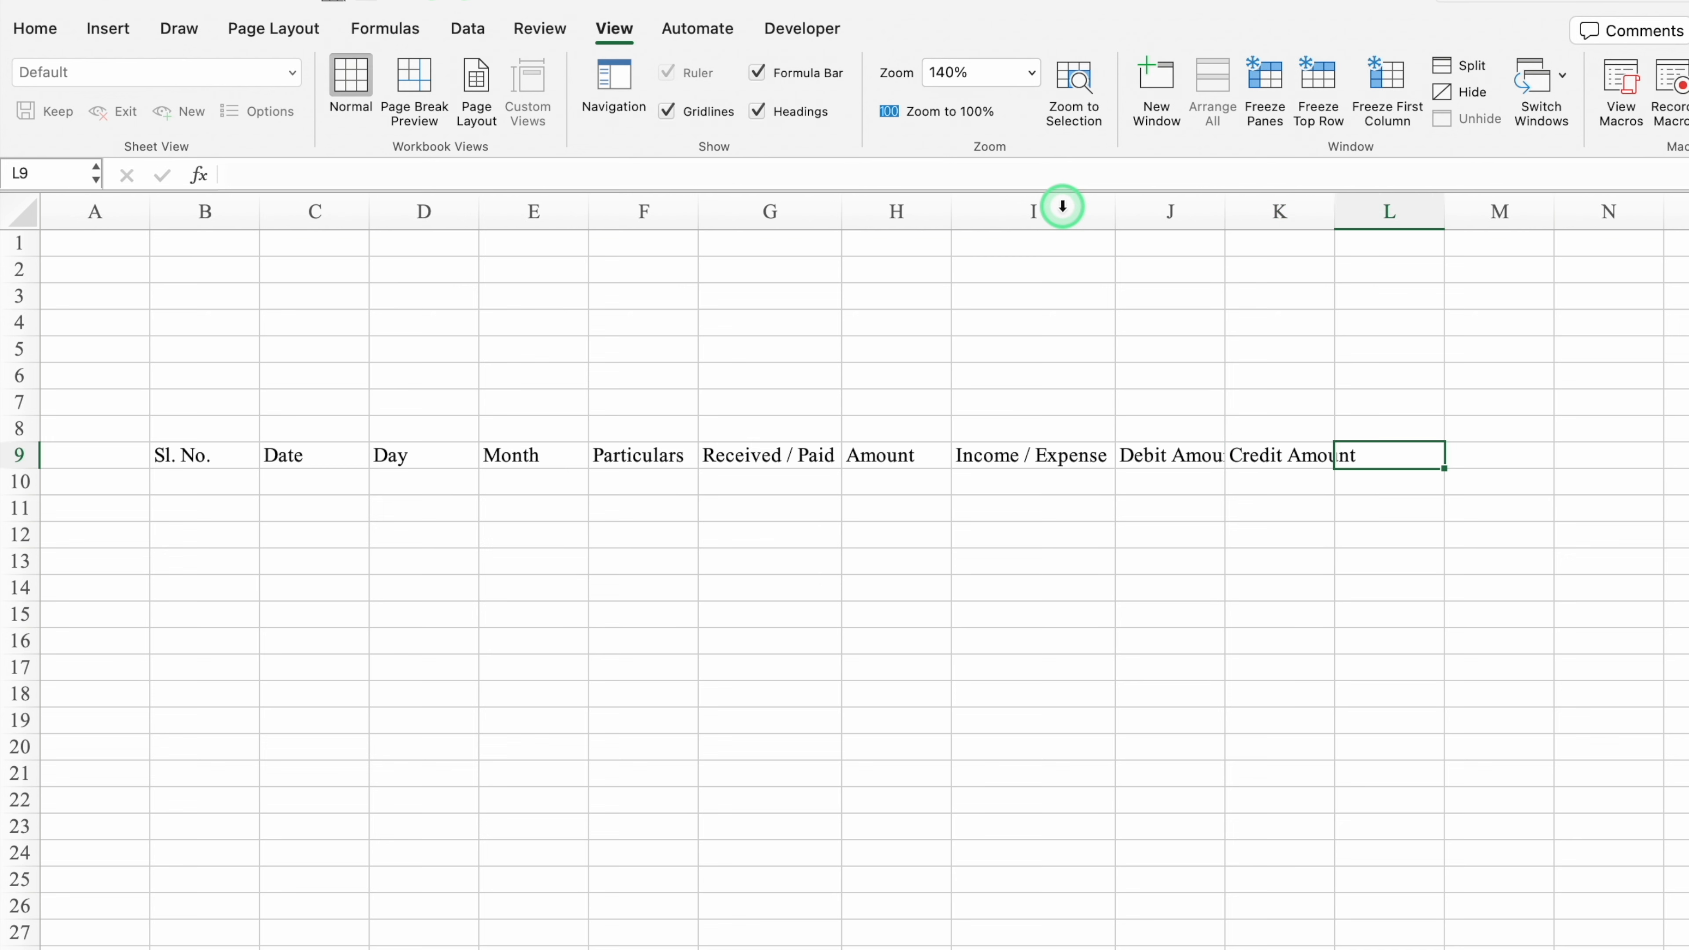
# Step: Add the header Balance Amount in L9 and adjust the column widths, fitting J to L to their text and narrowing column A
pyautogui.write('Balance Amount')
pyautogui.press('Tab')
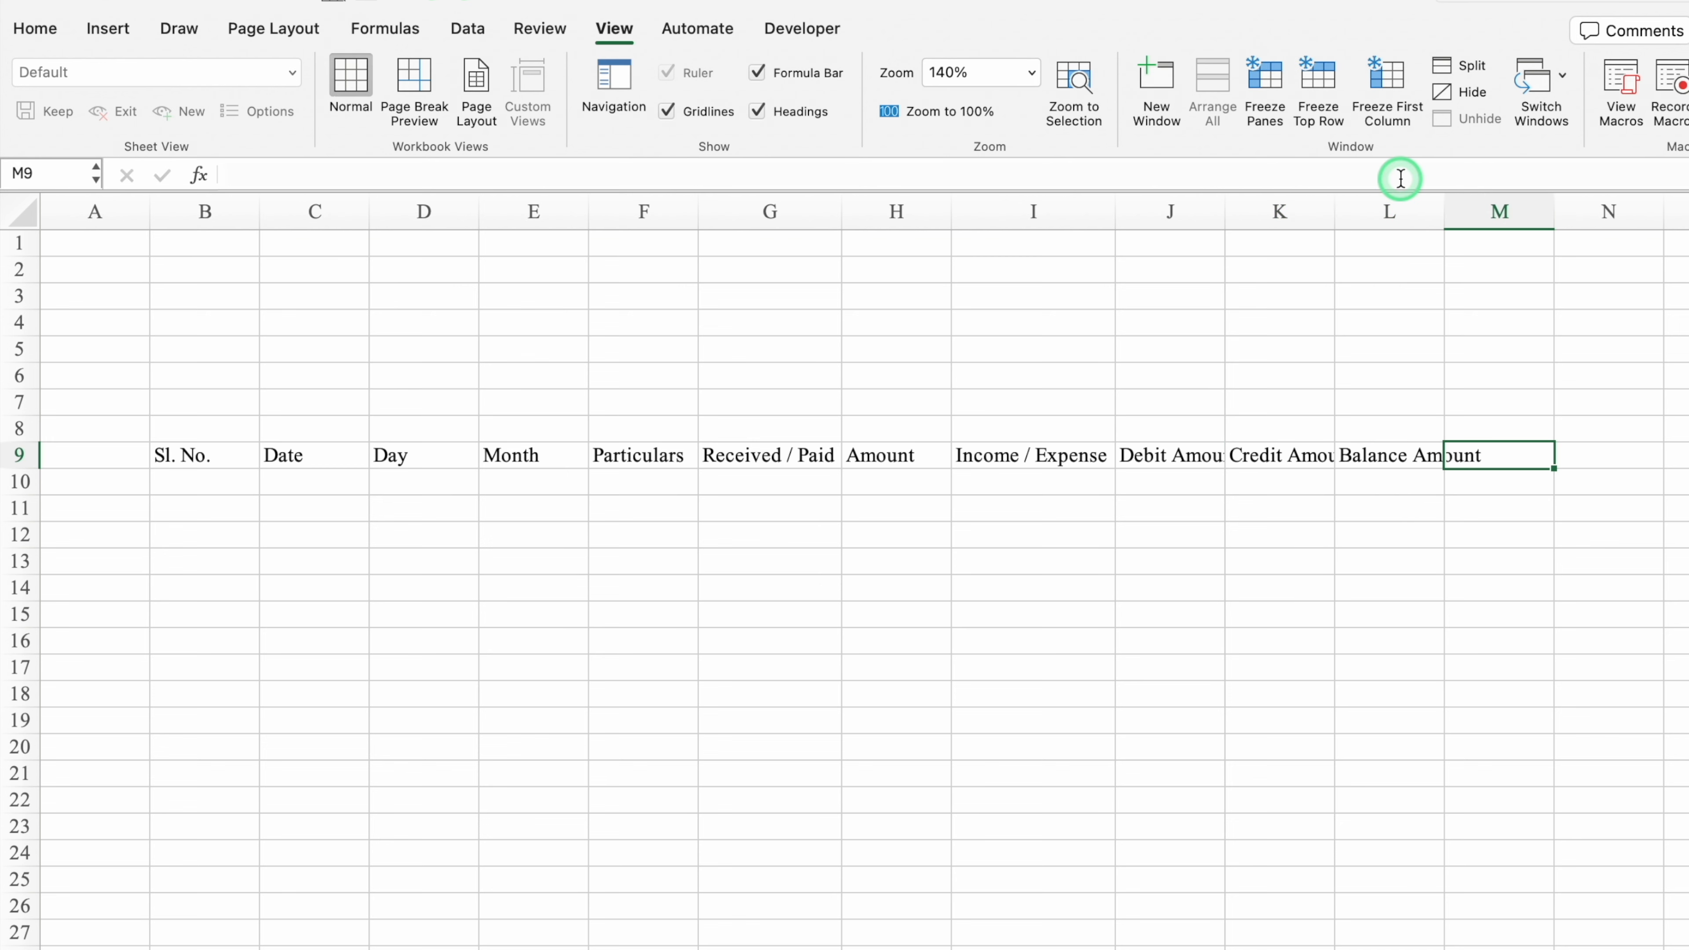
pyautogui.doubleClick(1445, 205)
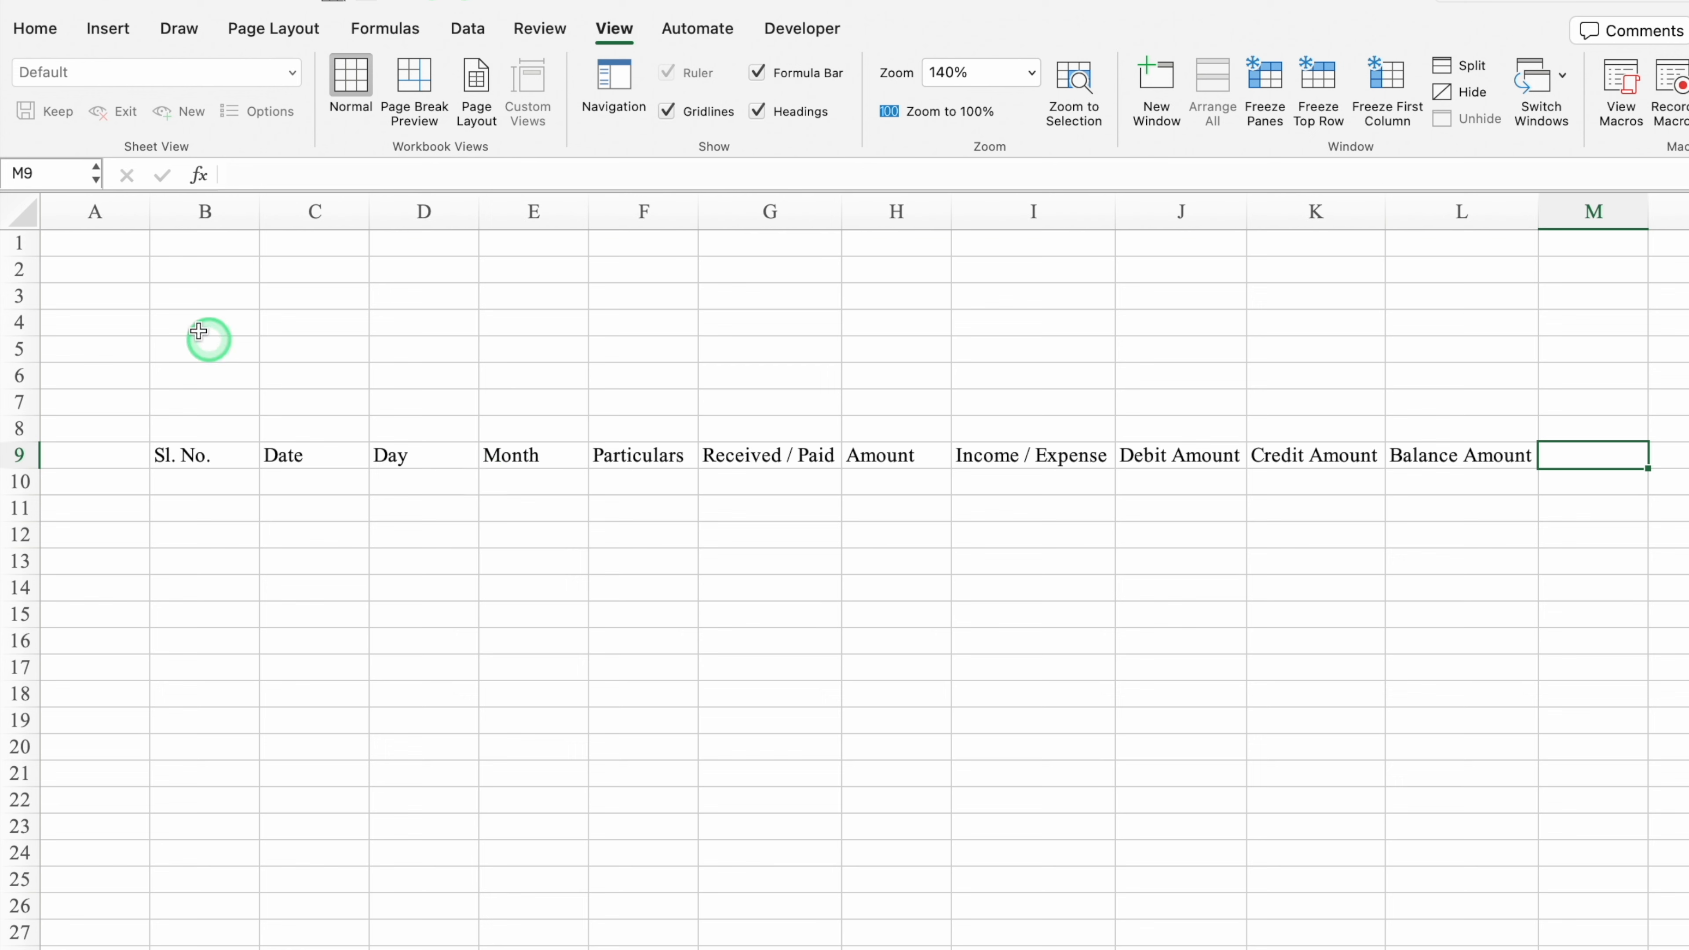
pyautogui.moveTo(144, 213); pyautogui.dragTo(64, 215)
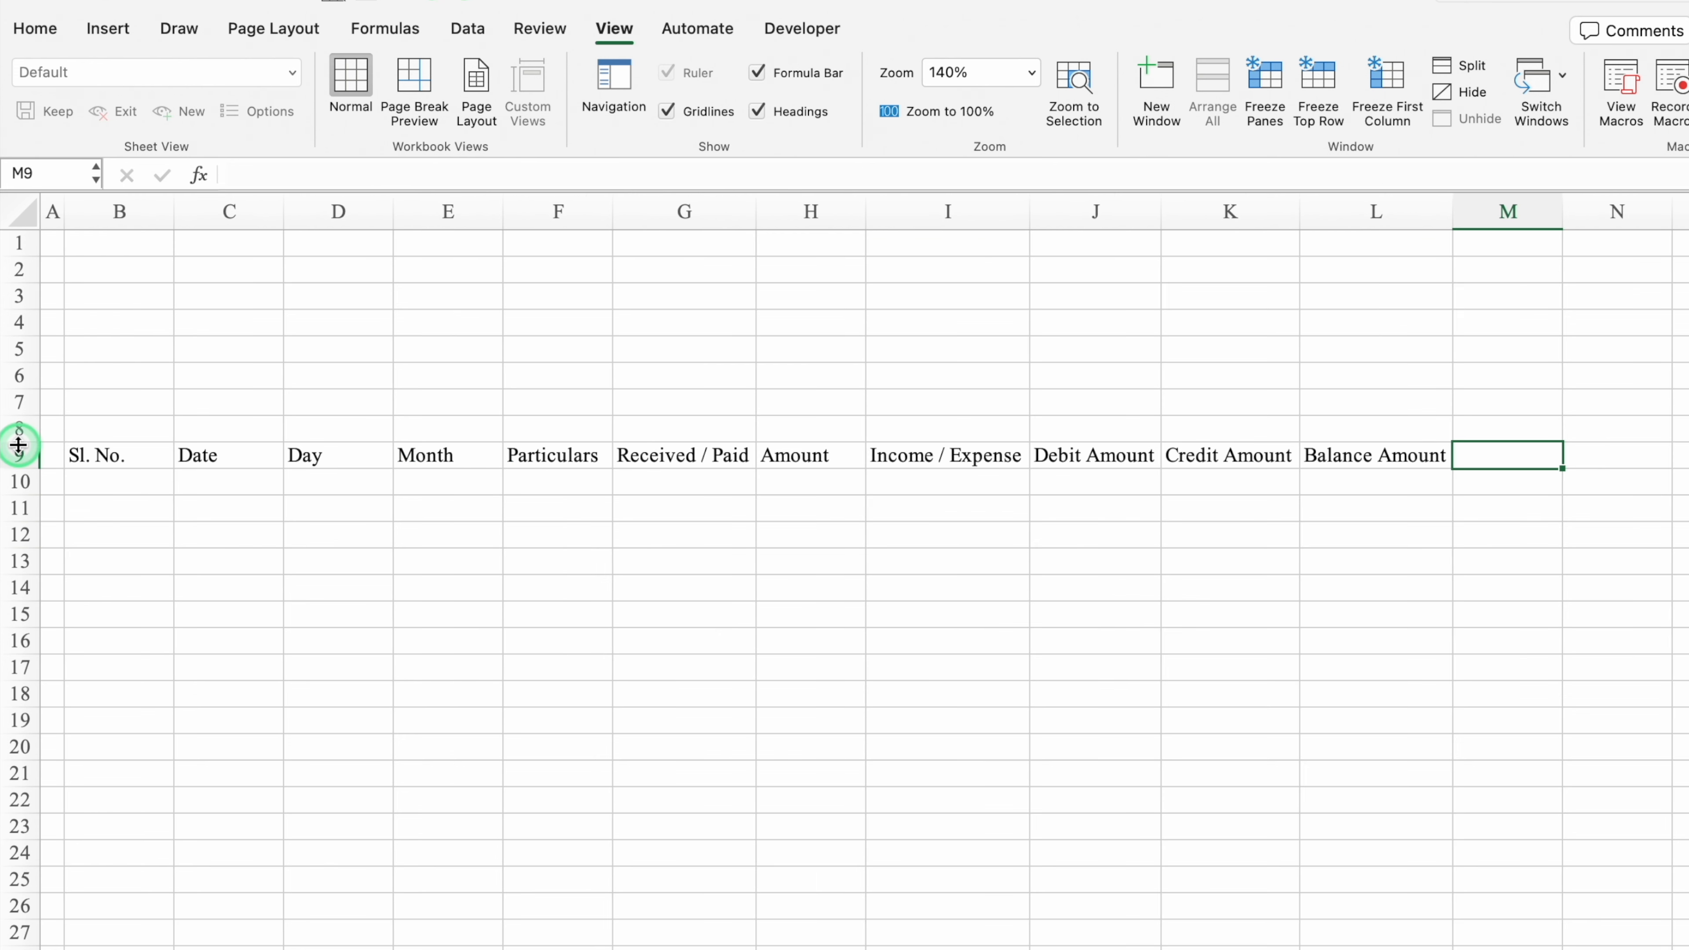
# Step: Centre row 9 horizontally and middle-align all cells of the sheet vertically
pyautogui.click(20, 455)
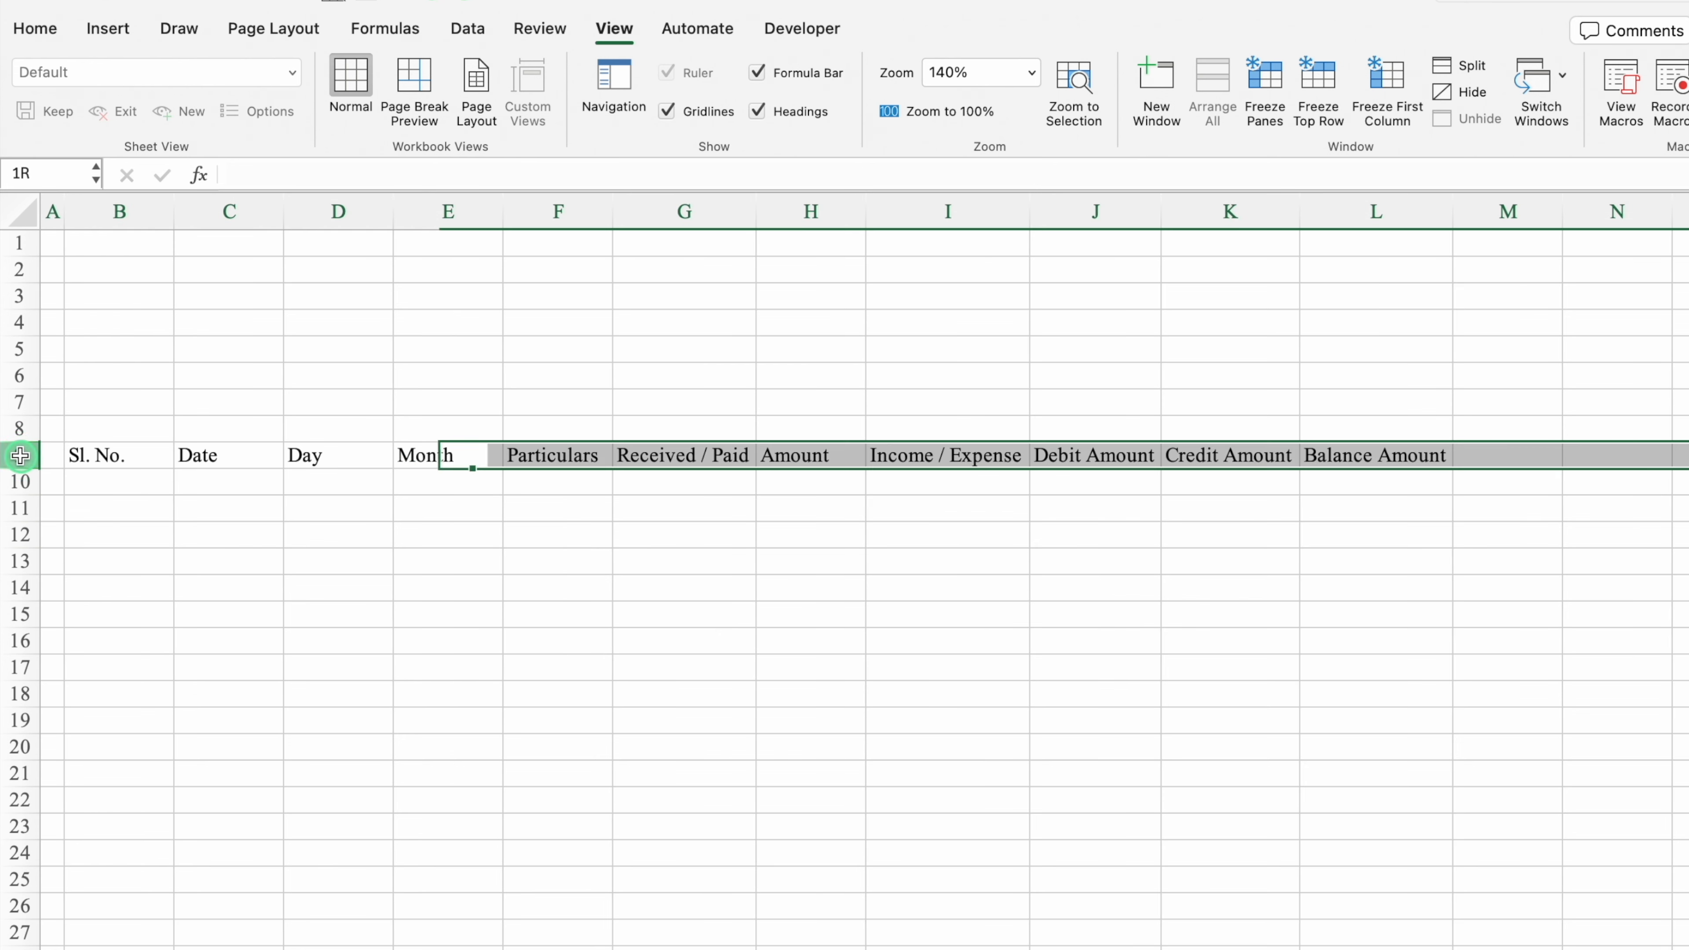
pyautogui.click(36, 29)
pyautogui.click(506, 96)
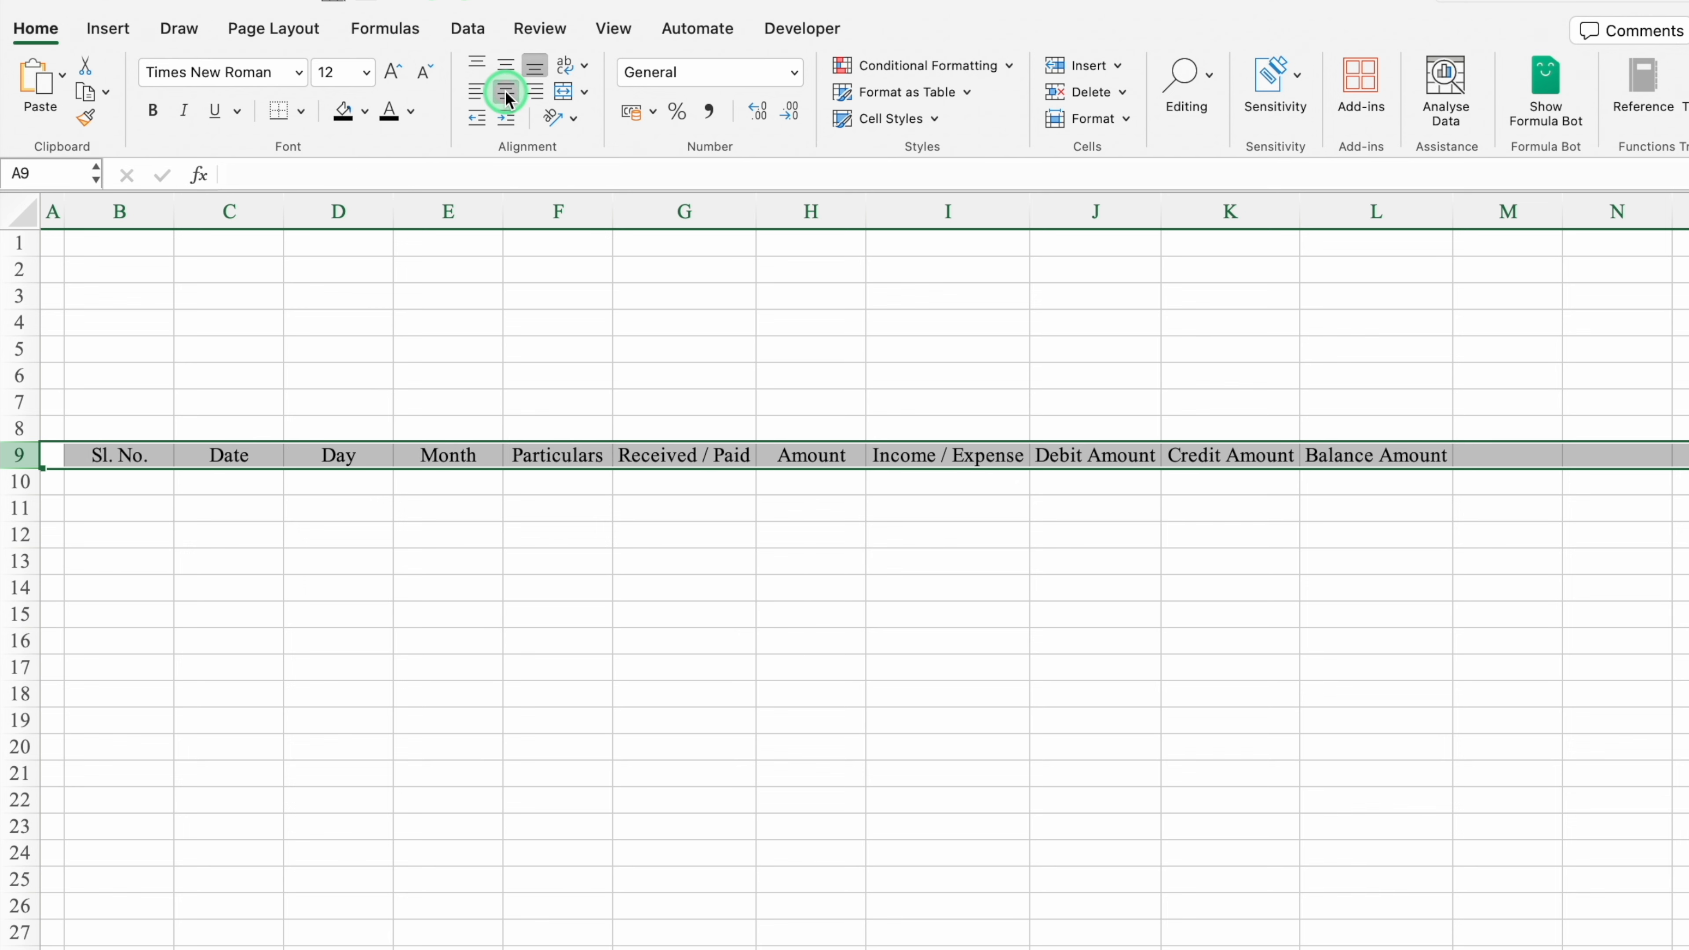
pyautogui.click(25, 213)
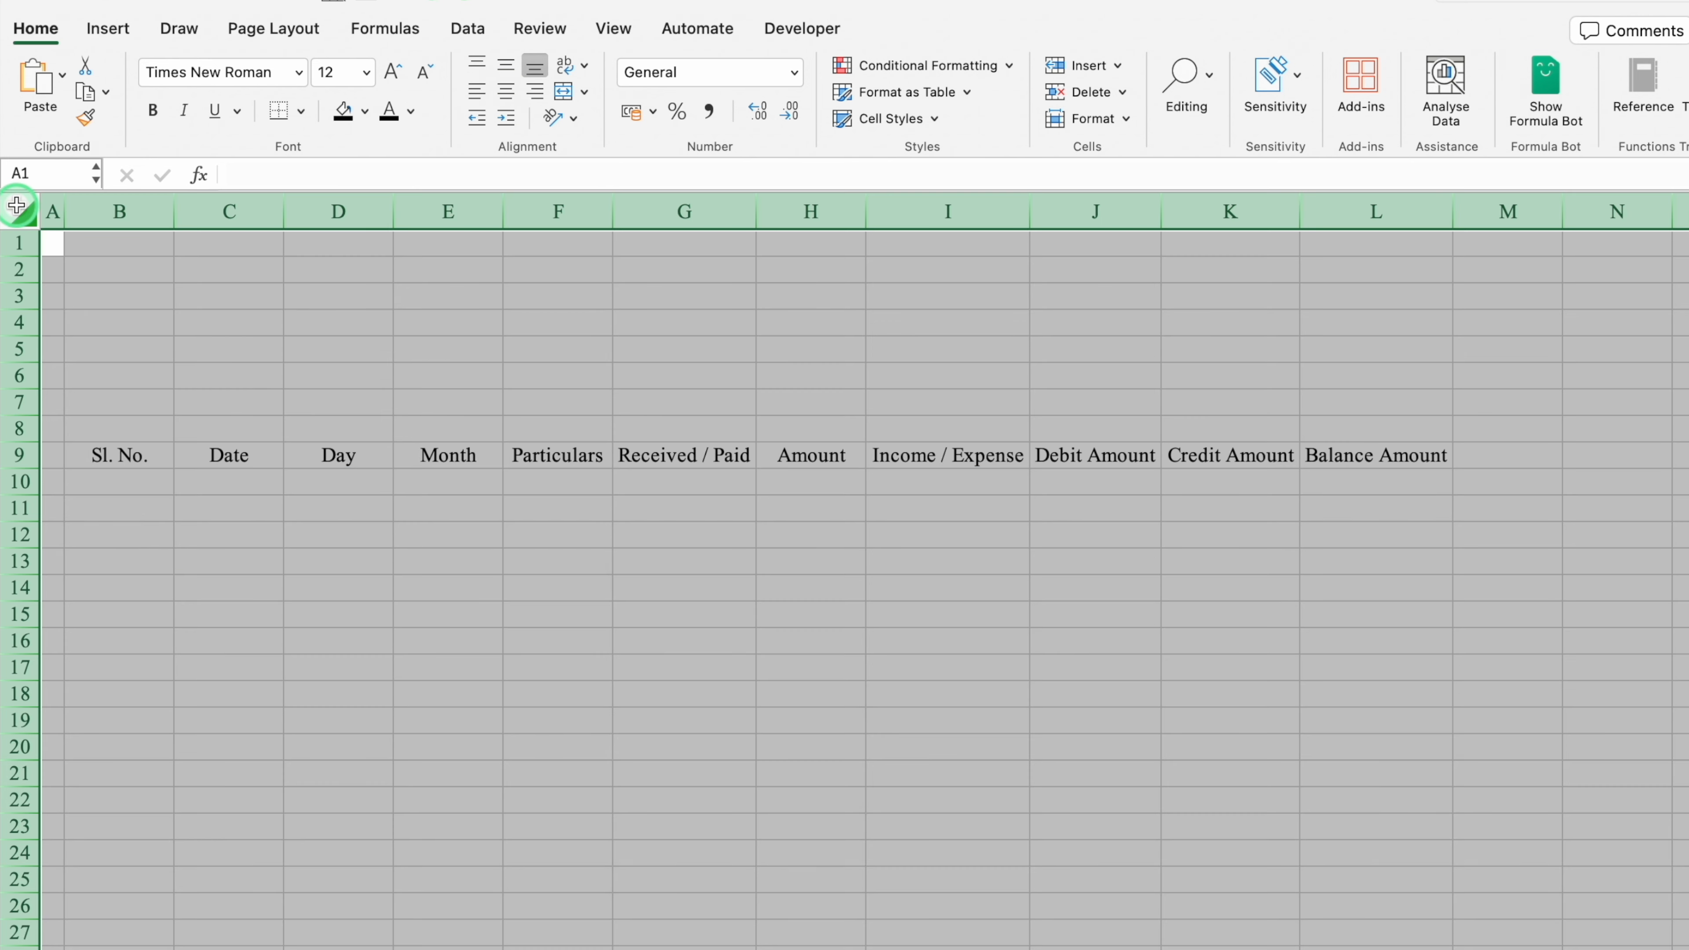
pyautogui.click(506, 65)
# Step: Apply all borders to the header cells B9:L9 and to the table rows below them in columns B to L
pyautogui.click(147, 458)
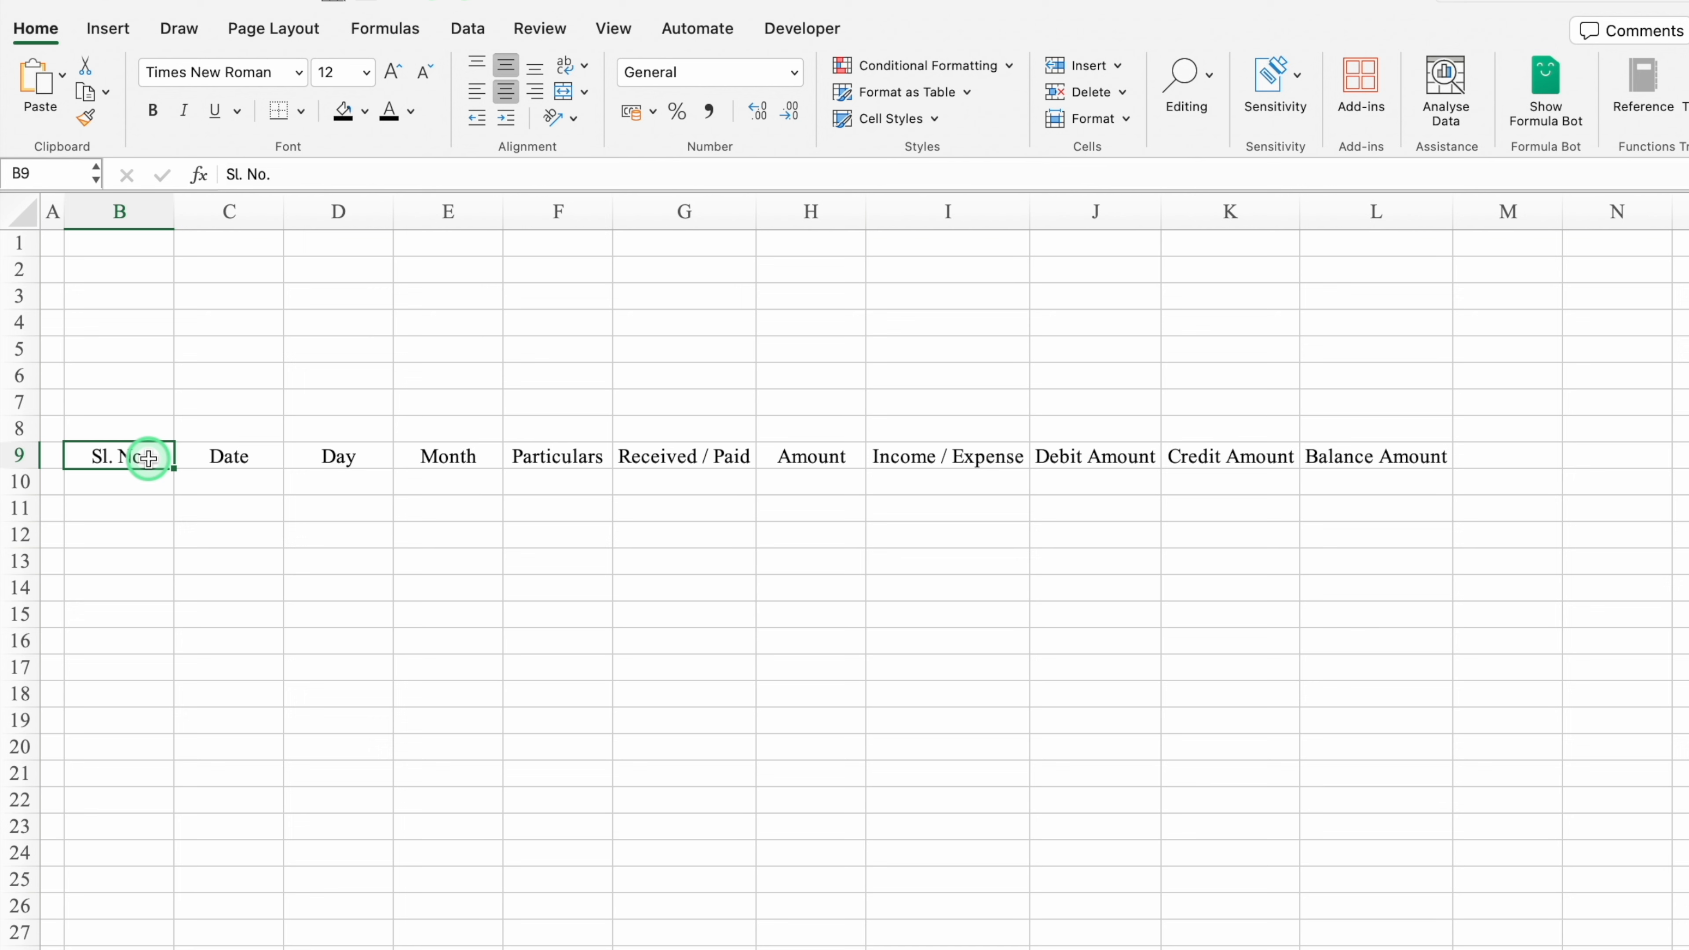
pyautogui.hotkey('ctrl', 'shift', 'Right')
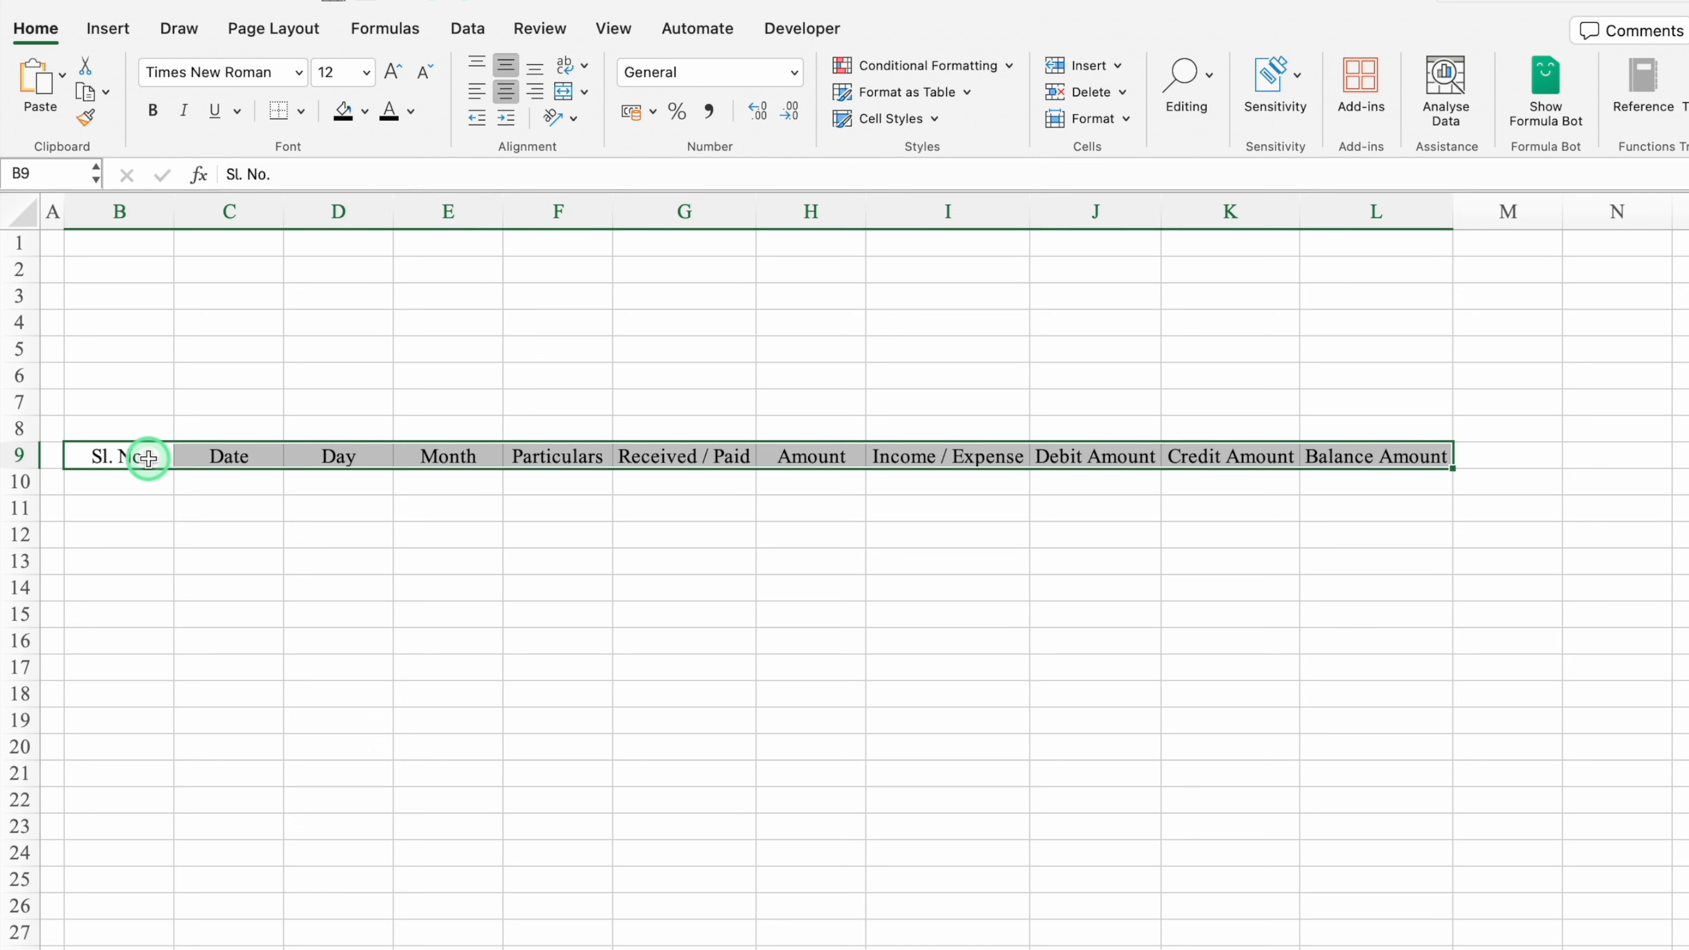
pyautogui.click(300, 111)
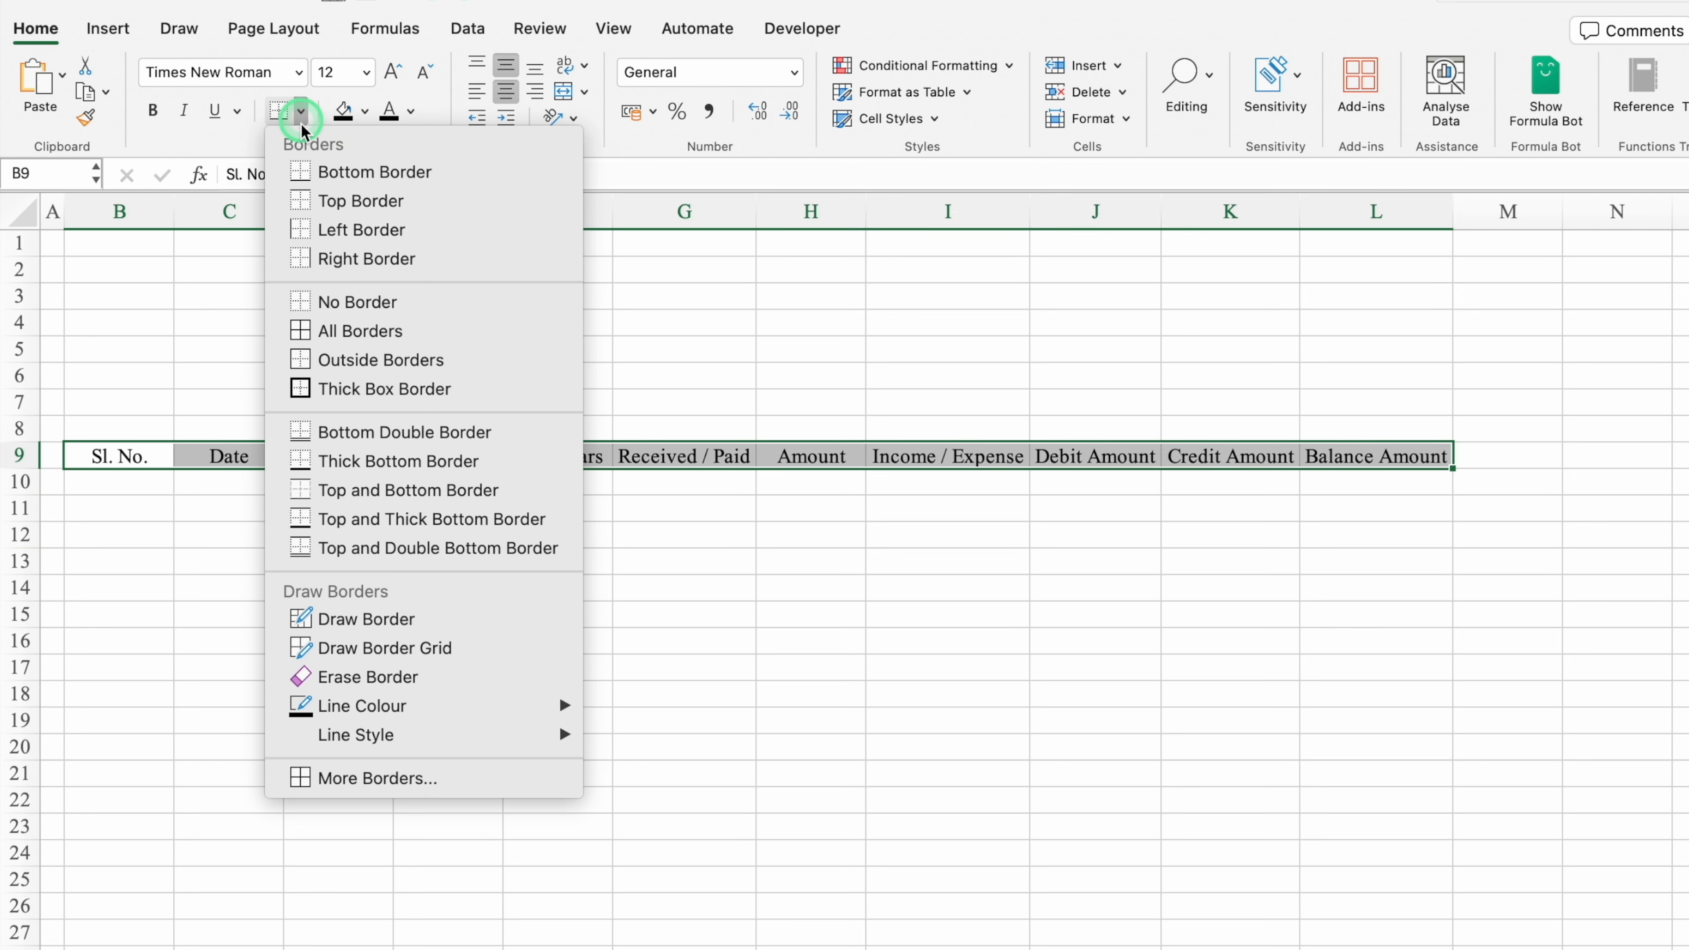
pyautogui.click(351, 341)
pyautogui.moveTo(142, 450); pyautogui.dragTo(1414, 939)
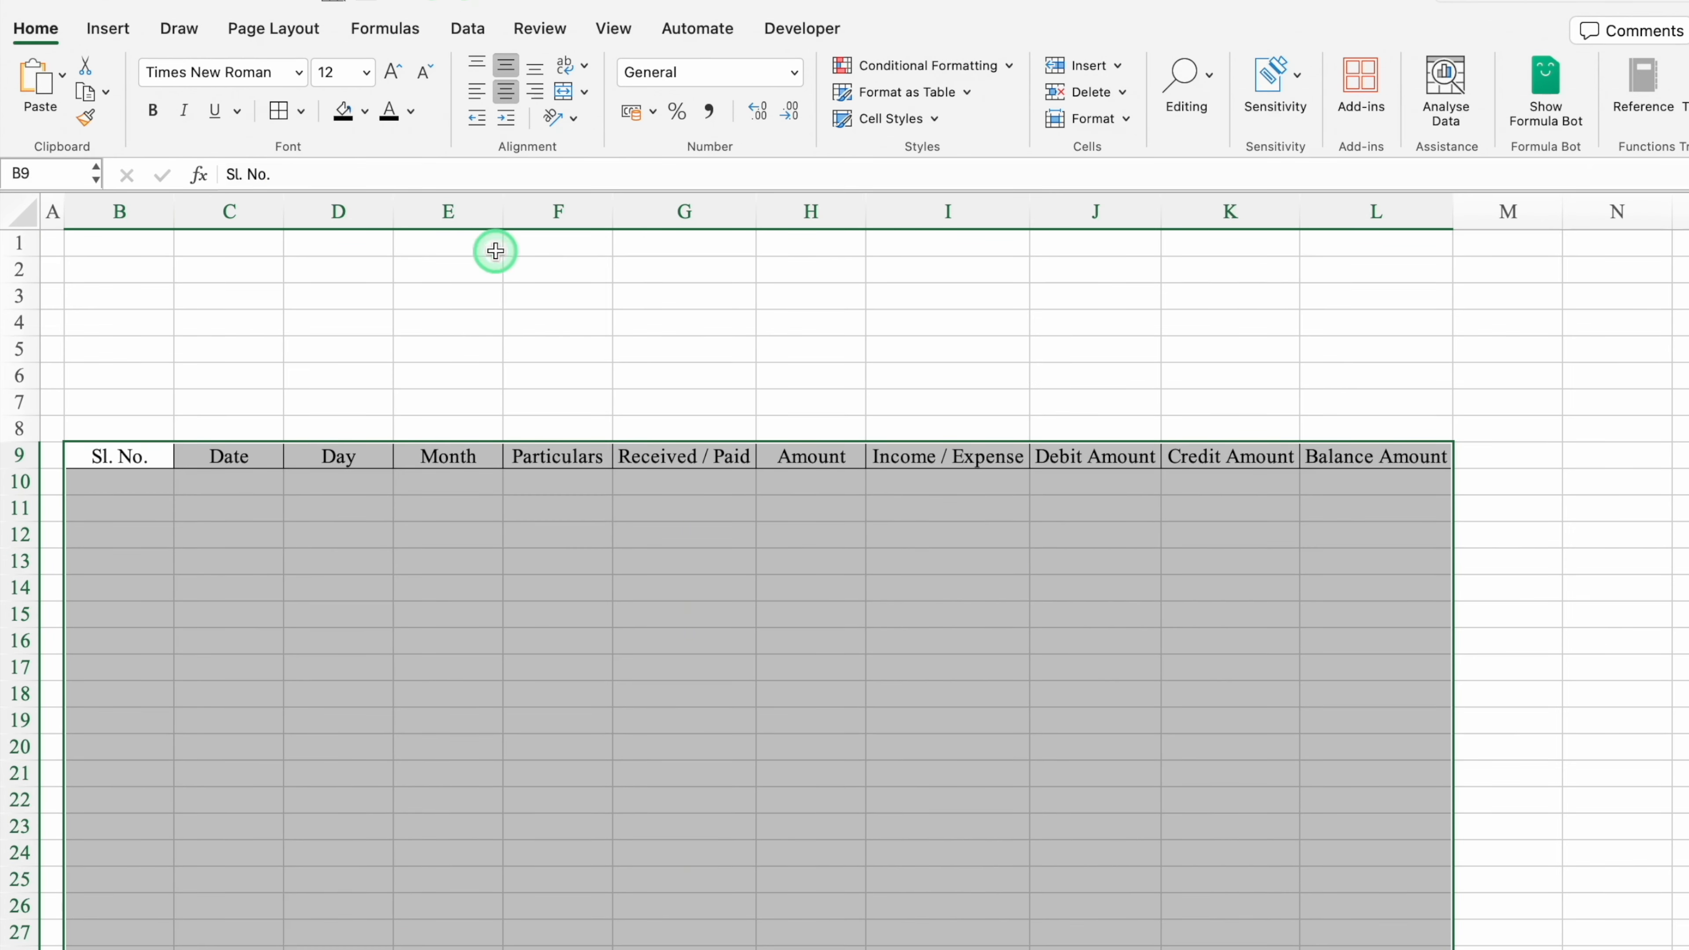
pyautogui.click(274, 111)
pyautogui.click(685, 322)
# Step: Fill the banner area B4:L7 above the table with blue
pyautogui.click(136, 320)
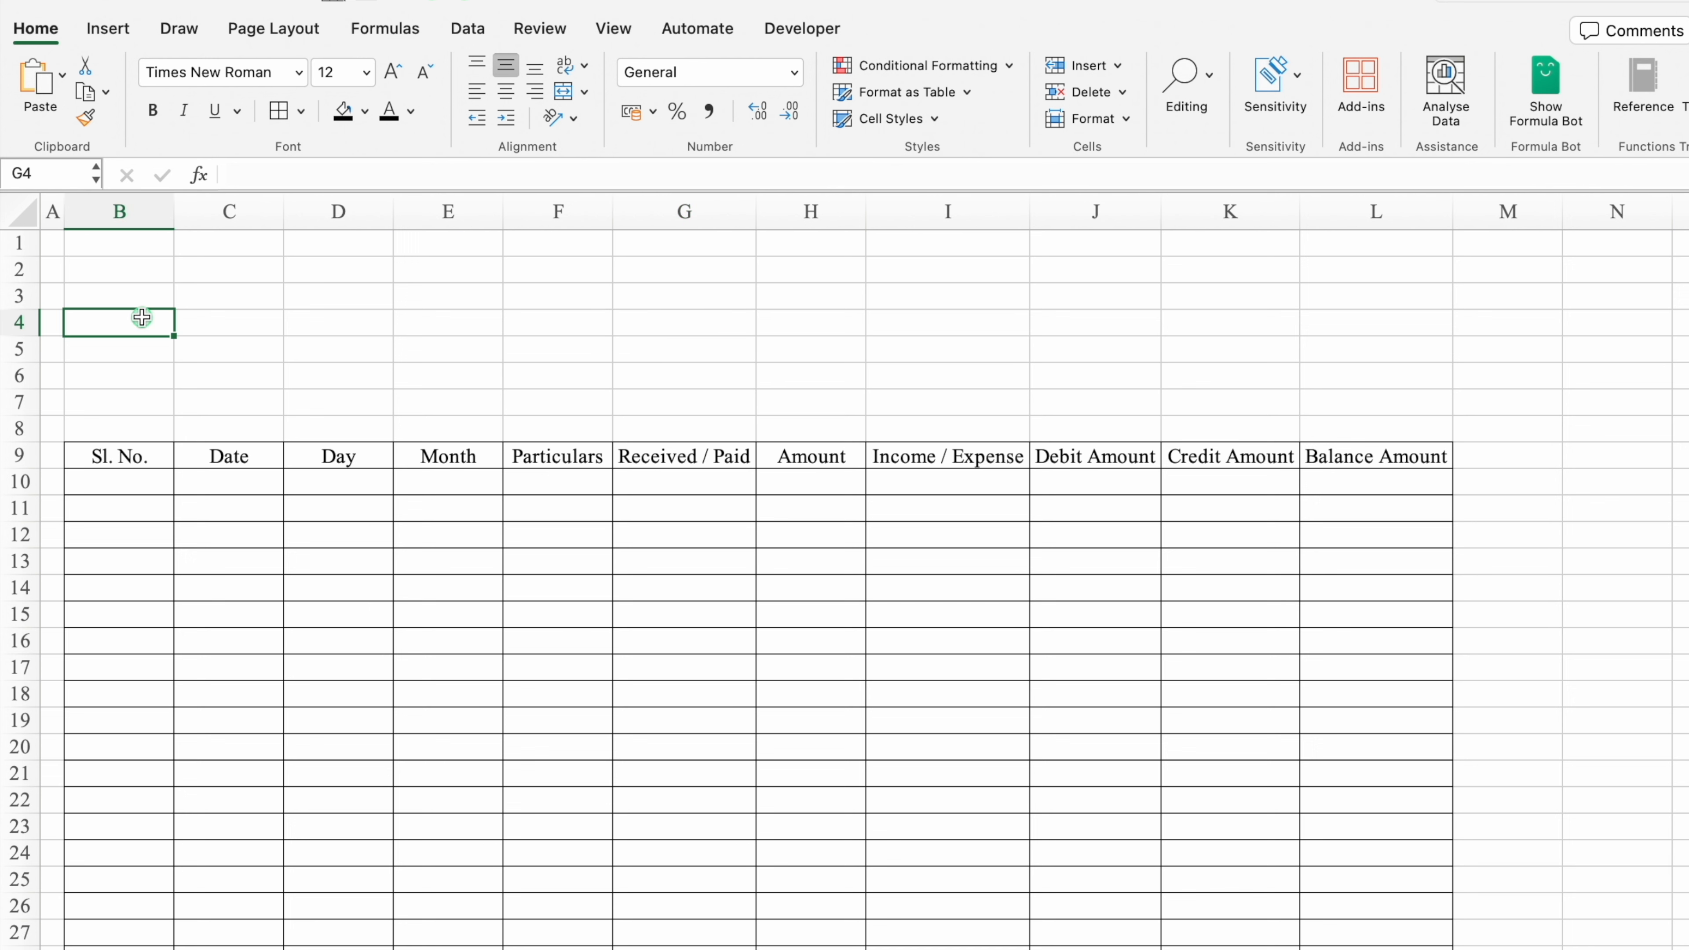
pyautogui.moveTo(141, 320); pyautogui.dragTo(1357, 414)
pyautogui.click(364, 111)
pyautogui.click(502, 383)
# Step: Merge and centre C4:G4 and enter the title "Debit & Credit Sheet" in it
pyautogui.click(241, 326)
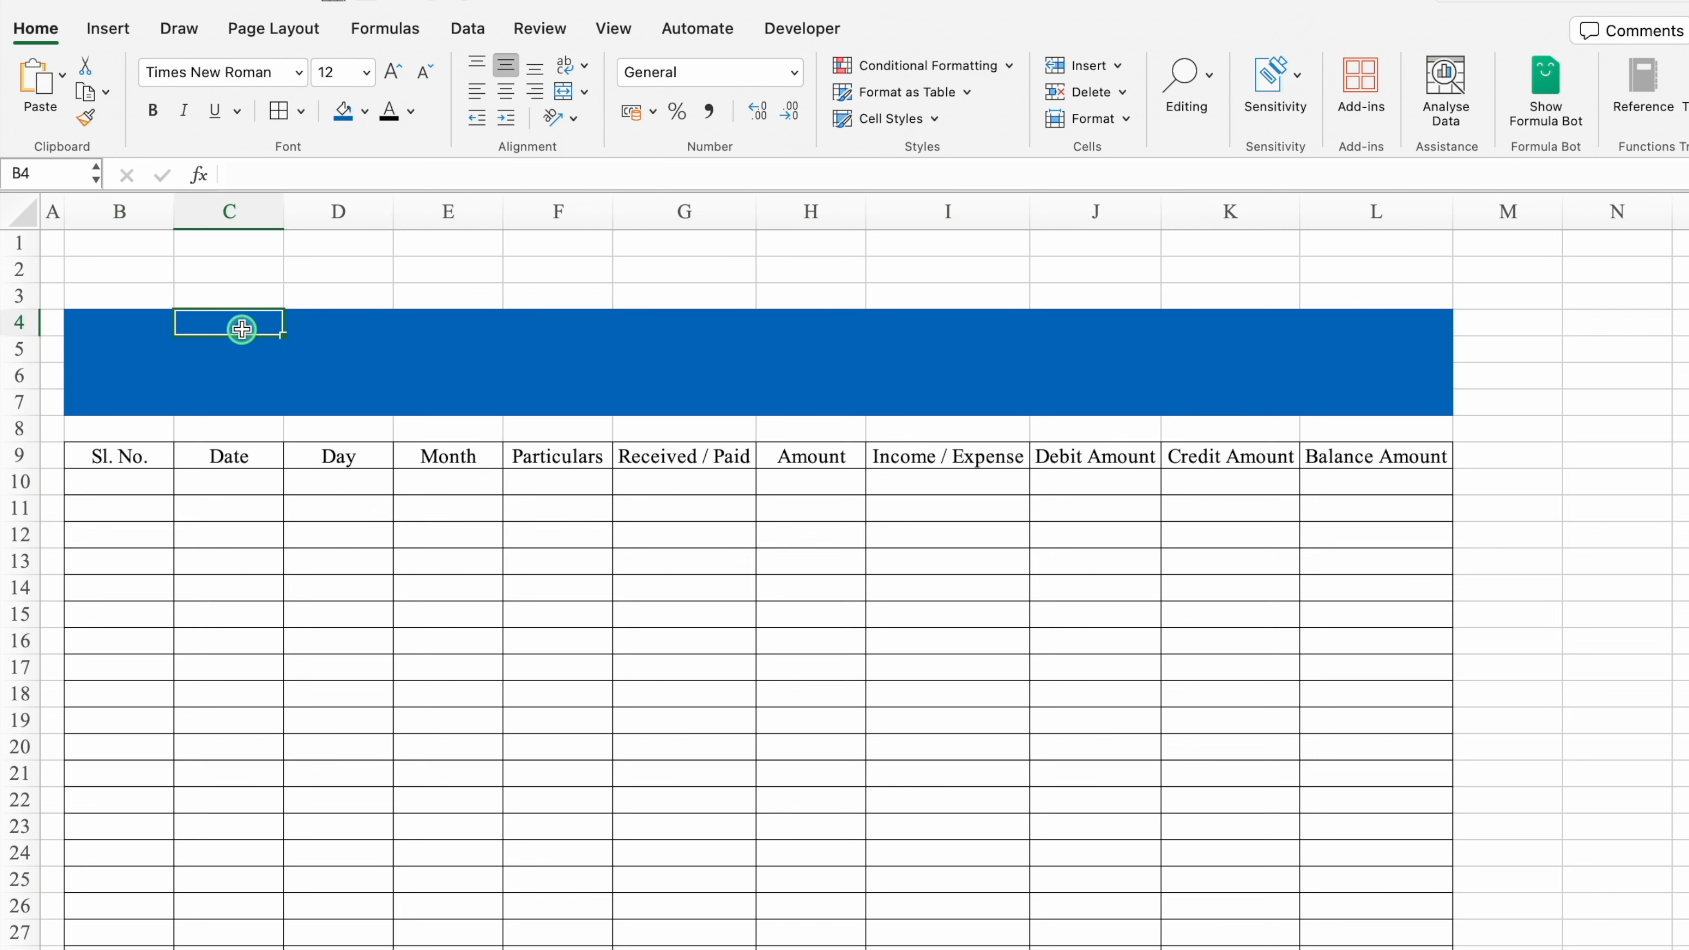
pyautogui.moveTo(241, 326); pyautogui.dragTo(686, 328)
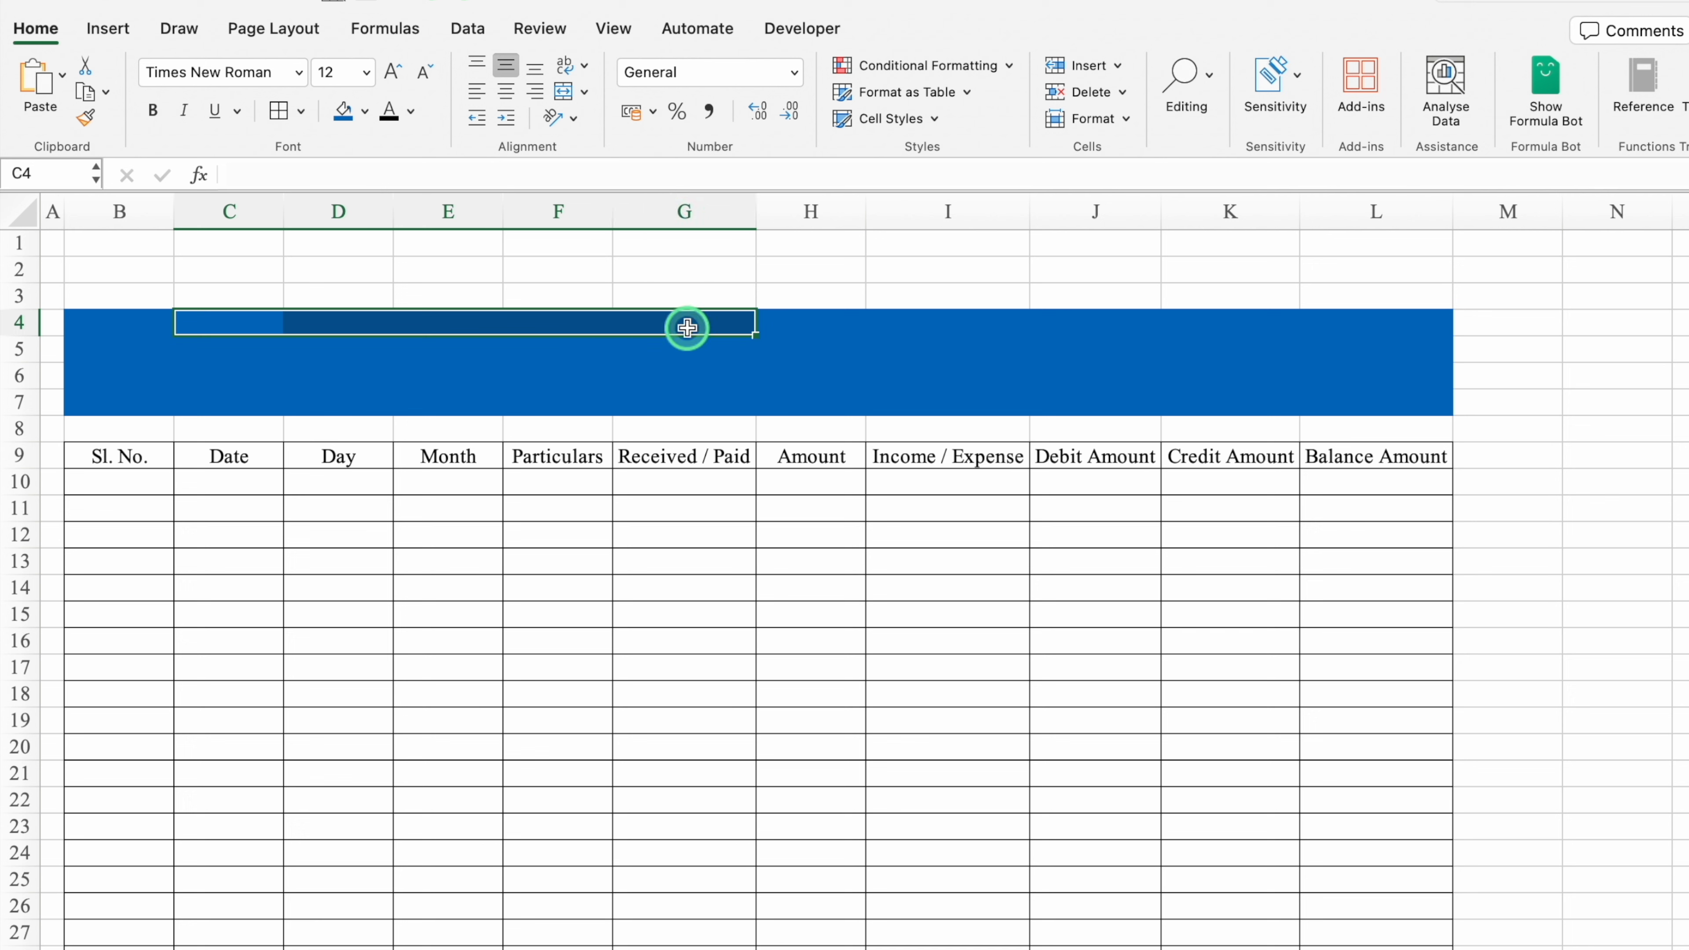
pyautogui.click(563, 92)
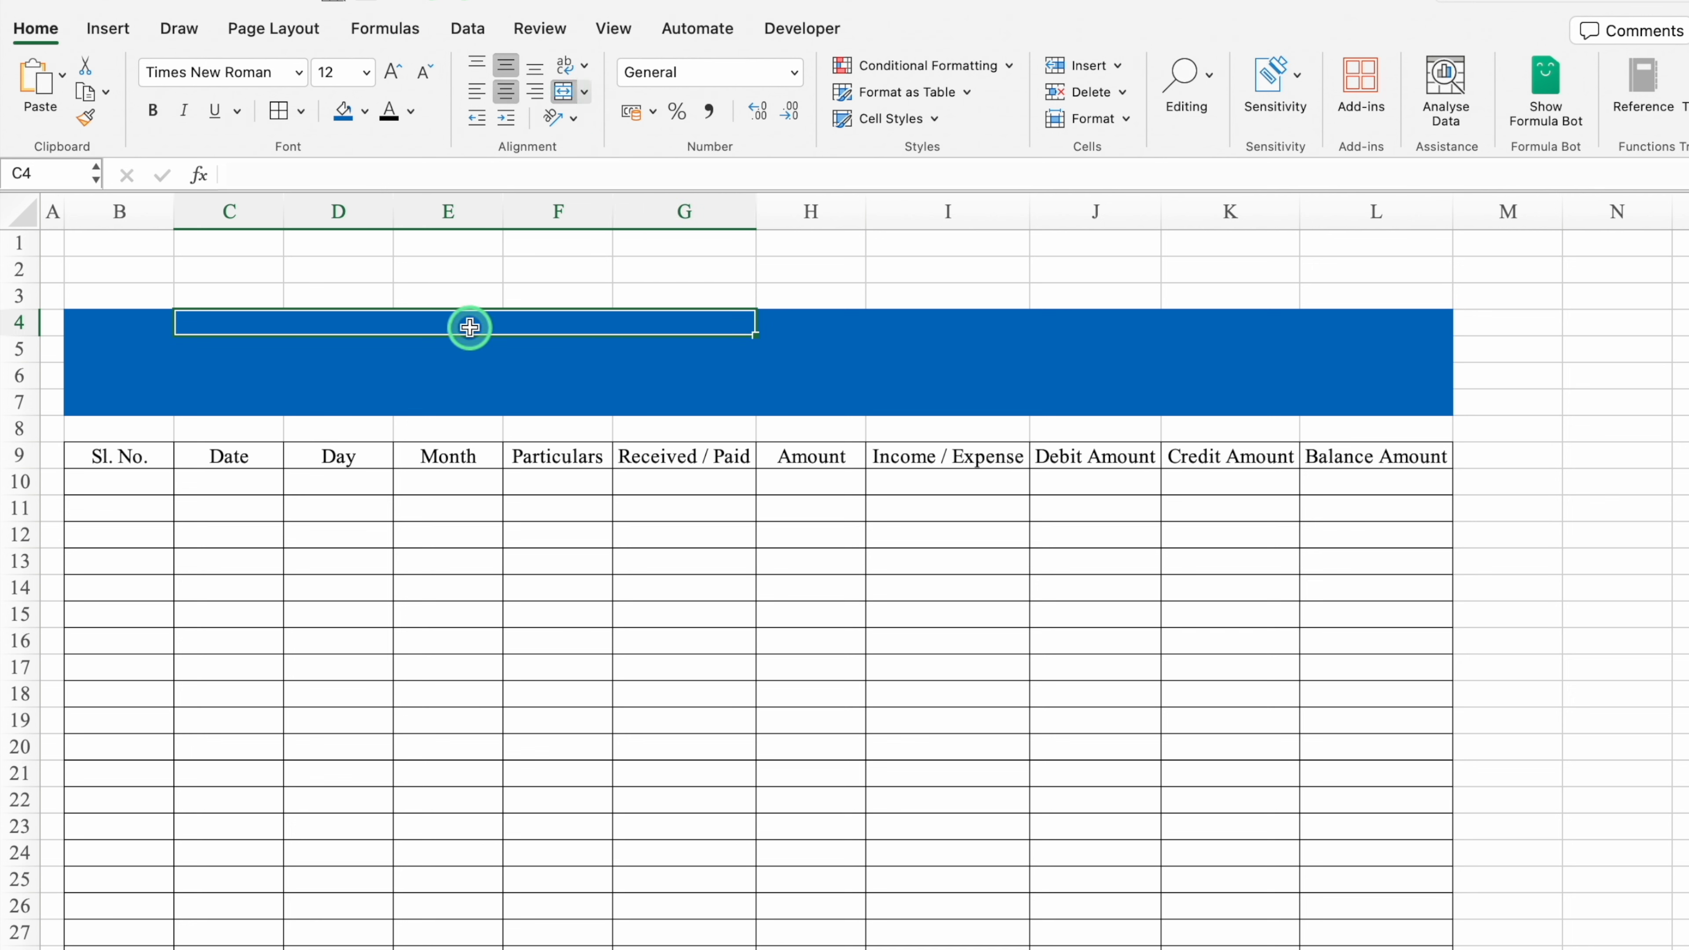
pyautogui.write('Debit & Credit Sheet')
pyautogui.press('Return')
# Step: Set the font of banner rows 4 to 7 to Eurostile
pyautogui.click(27, 321)
pyautogui.moveTo(26, 321); pyautogui.dragTo(26, 402)
pyautogui.click(299, 71)
pyautogui.moveTo(301, 283)
# Step: Colour the "Debit & Credit Sheet" title text white and make row 4 taller, roughly twice its height
pyautogui.click(659, 324)
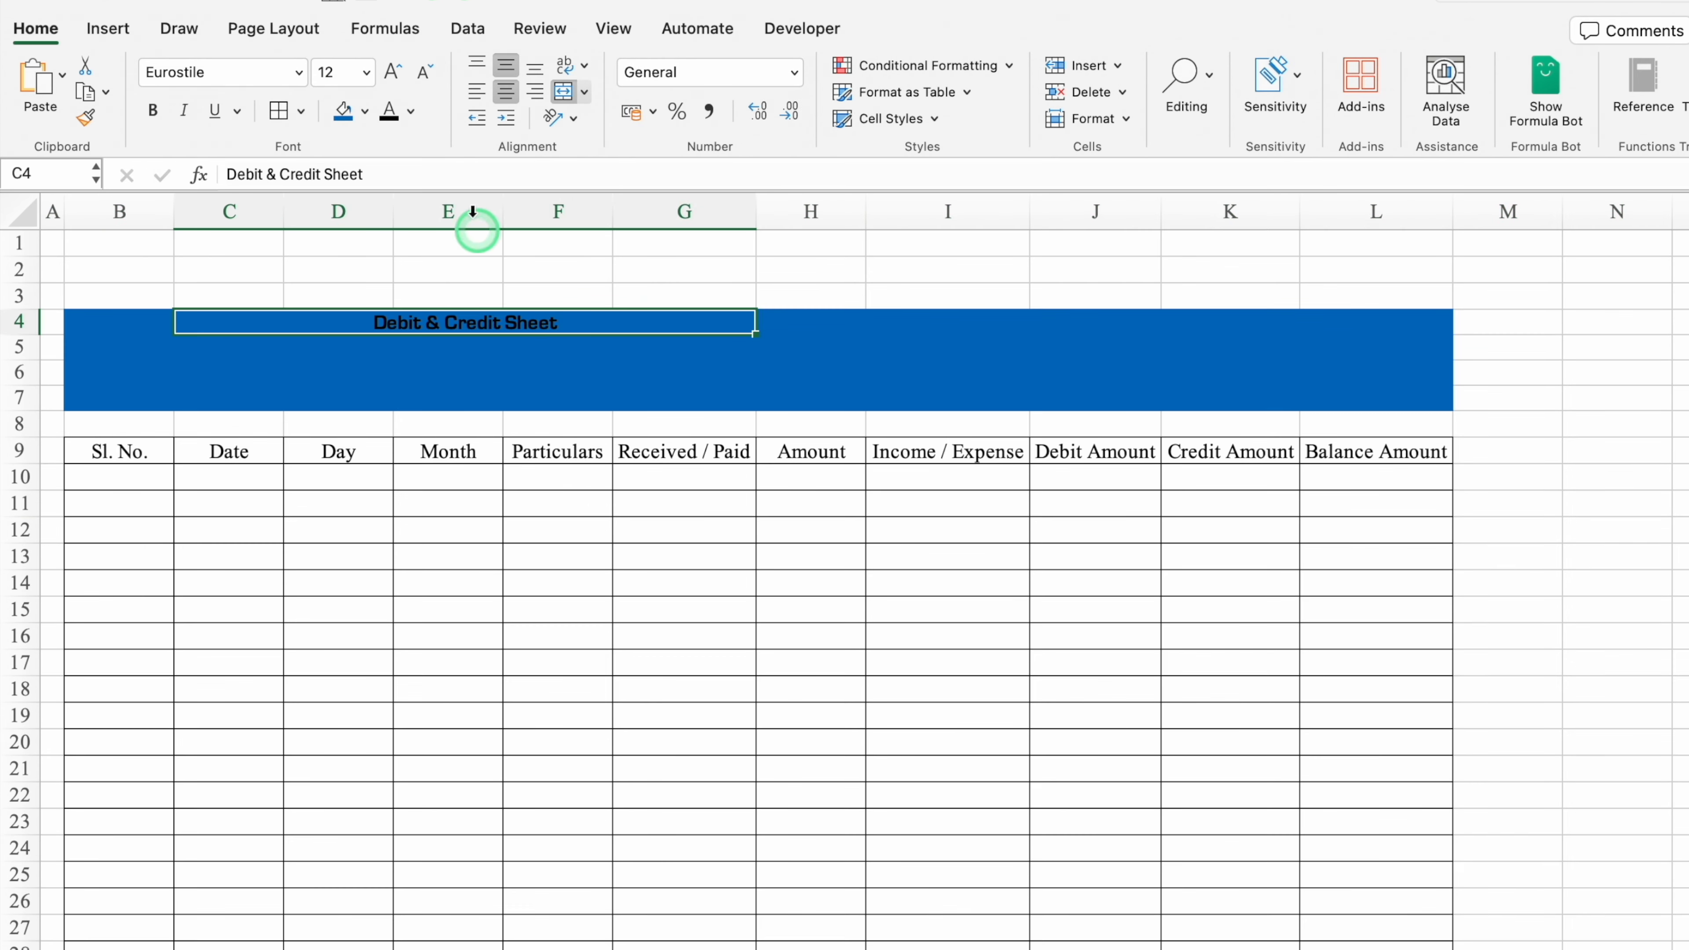
pyautogui.click(410, 110)
pyautogui.click(404, 216)
pyautogui.moveTo(23, 331); pyautogui.dragTo(23, 367)
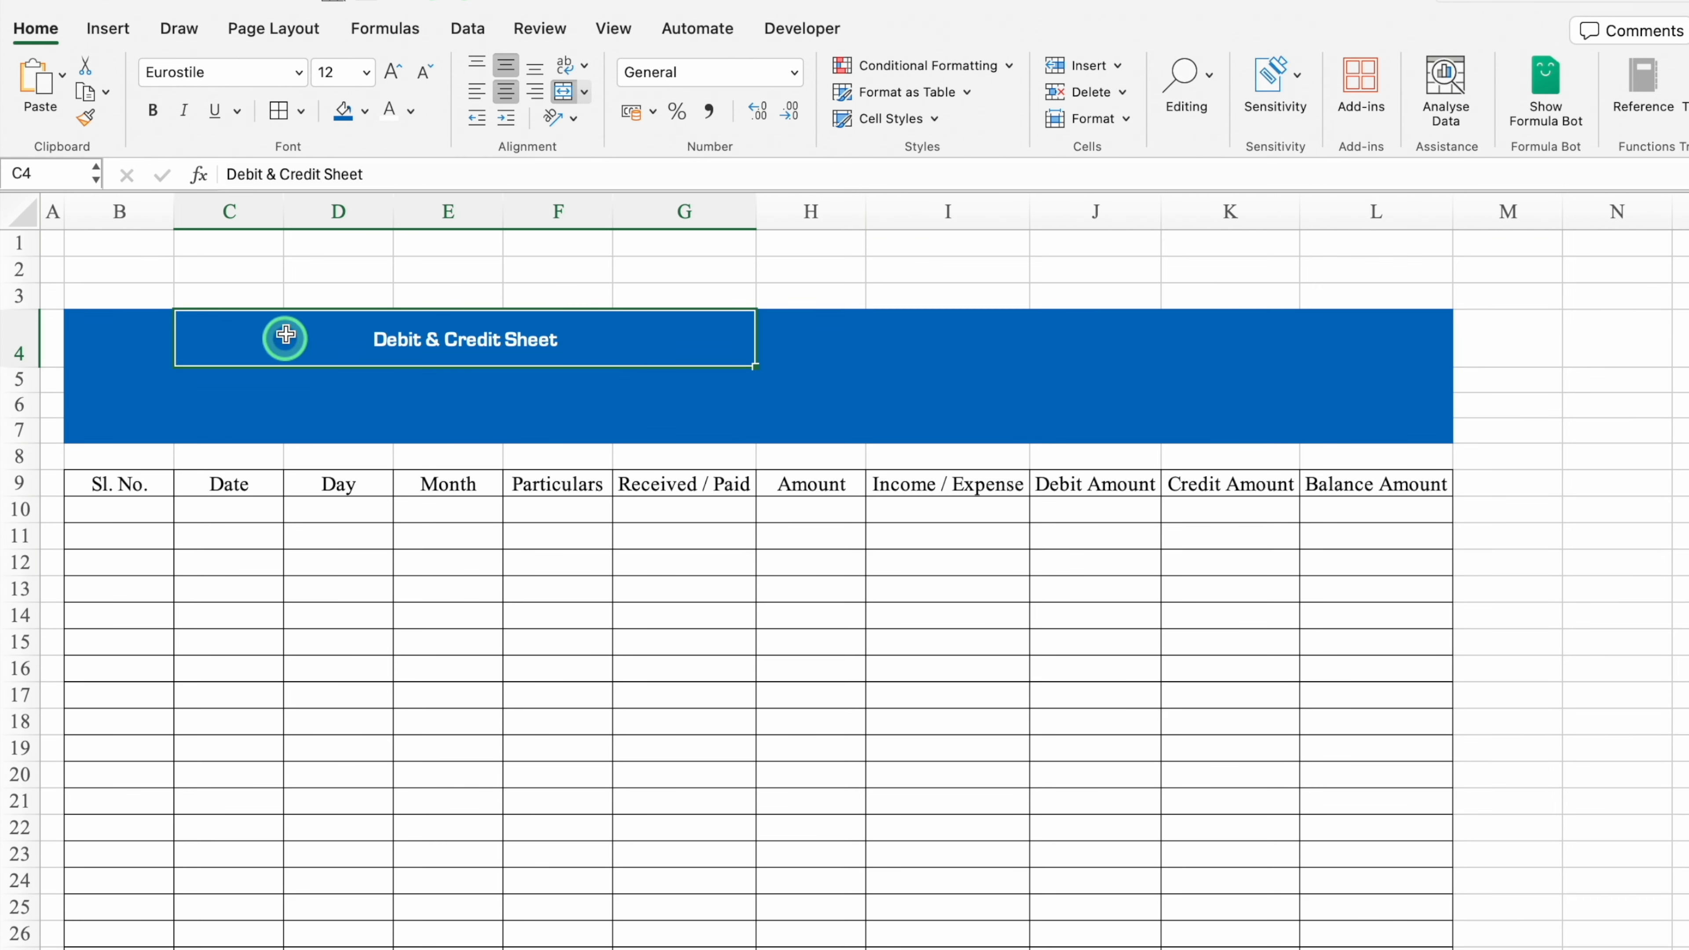
# Step: Increase the title's font size to 24
pyautogui.click(391, 72)
pyautogui.click(391, 71)
pyautogui.click(392, 72)
pyautogui.click(392, 71)
pyautogui.click(391, 72)
pyautogui.click(392, 72)
# Step: Merge and centre C5:G6 below the title and fill the merged cell with red
pyautogui.click(205, 376)
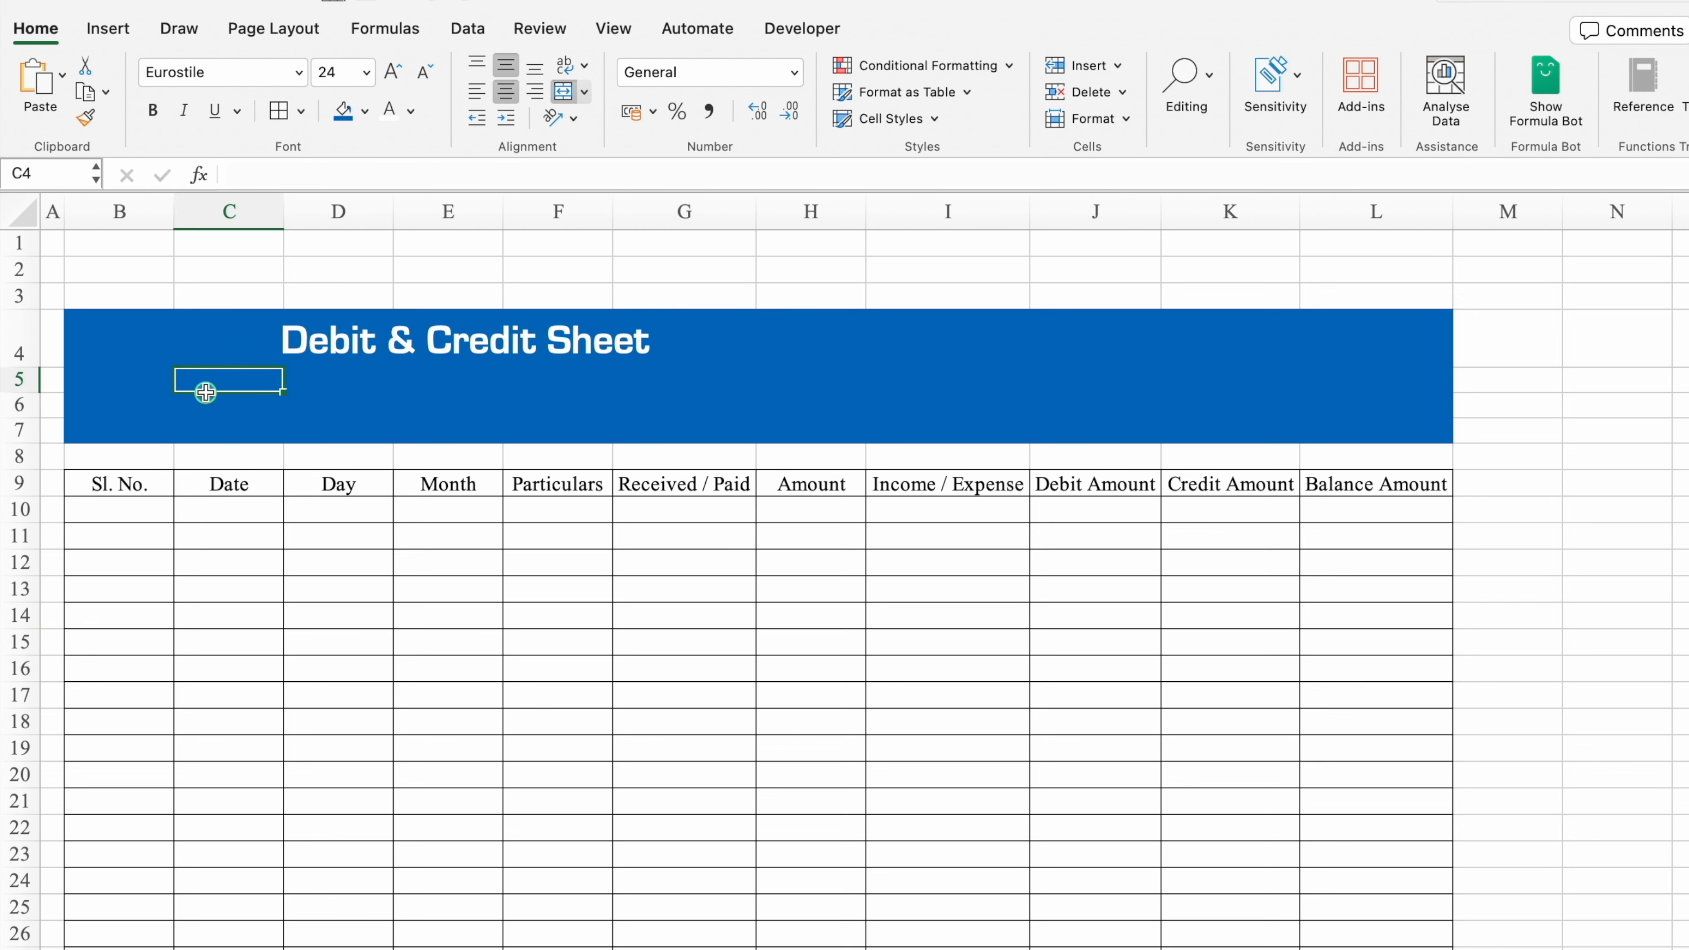
pyautogui.moveTo(206, 392); pyautogui.dragTo(206, 399)
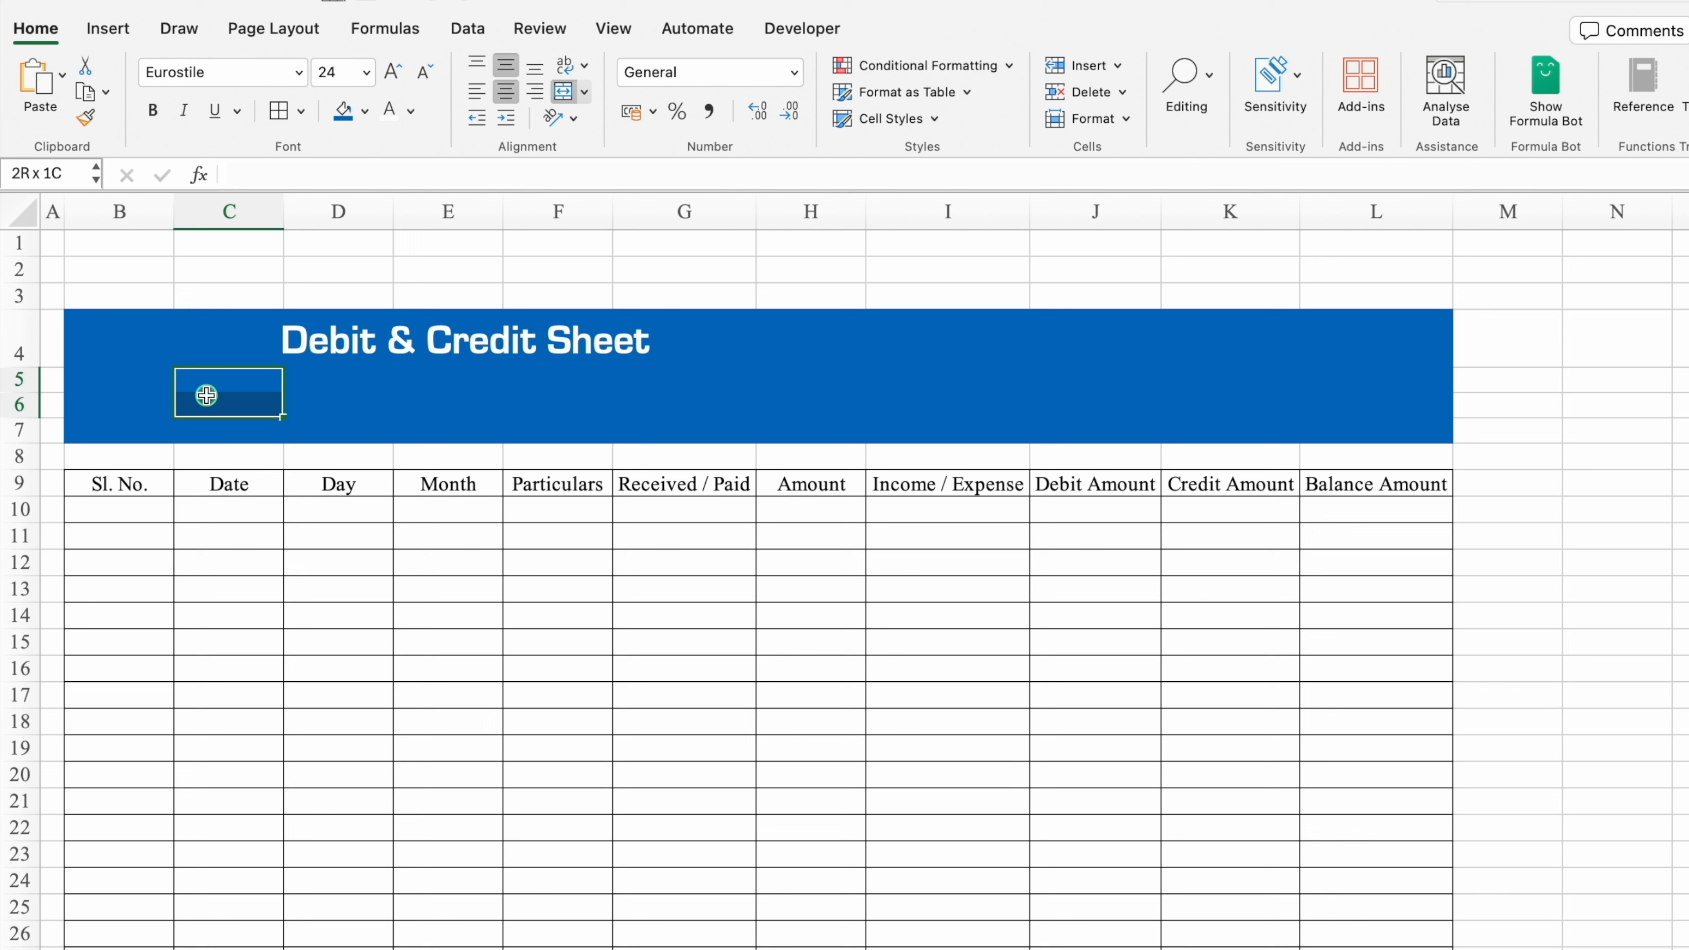
pyautogui.moveTo(208, 394); pyautogui.dragTo(652, 408)
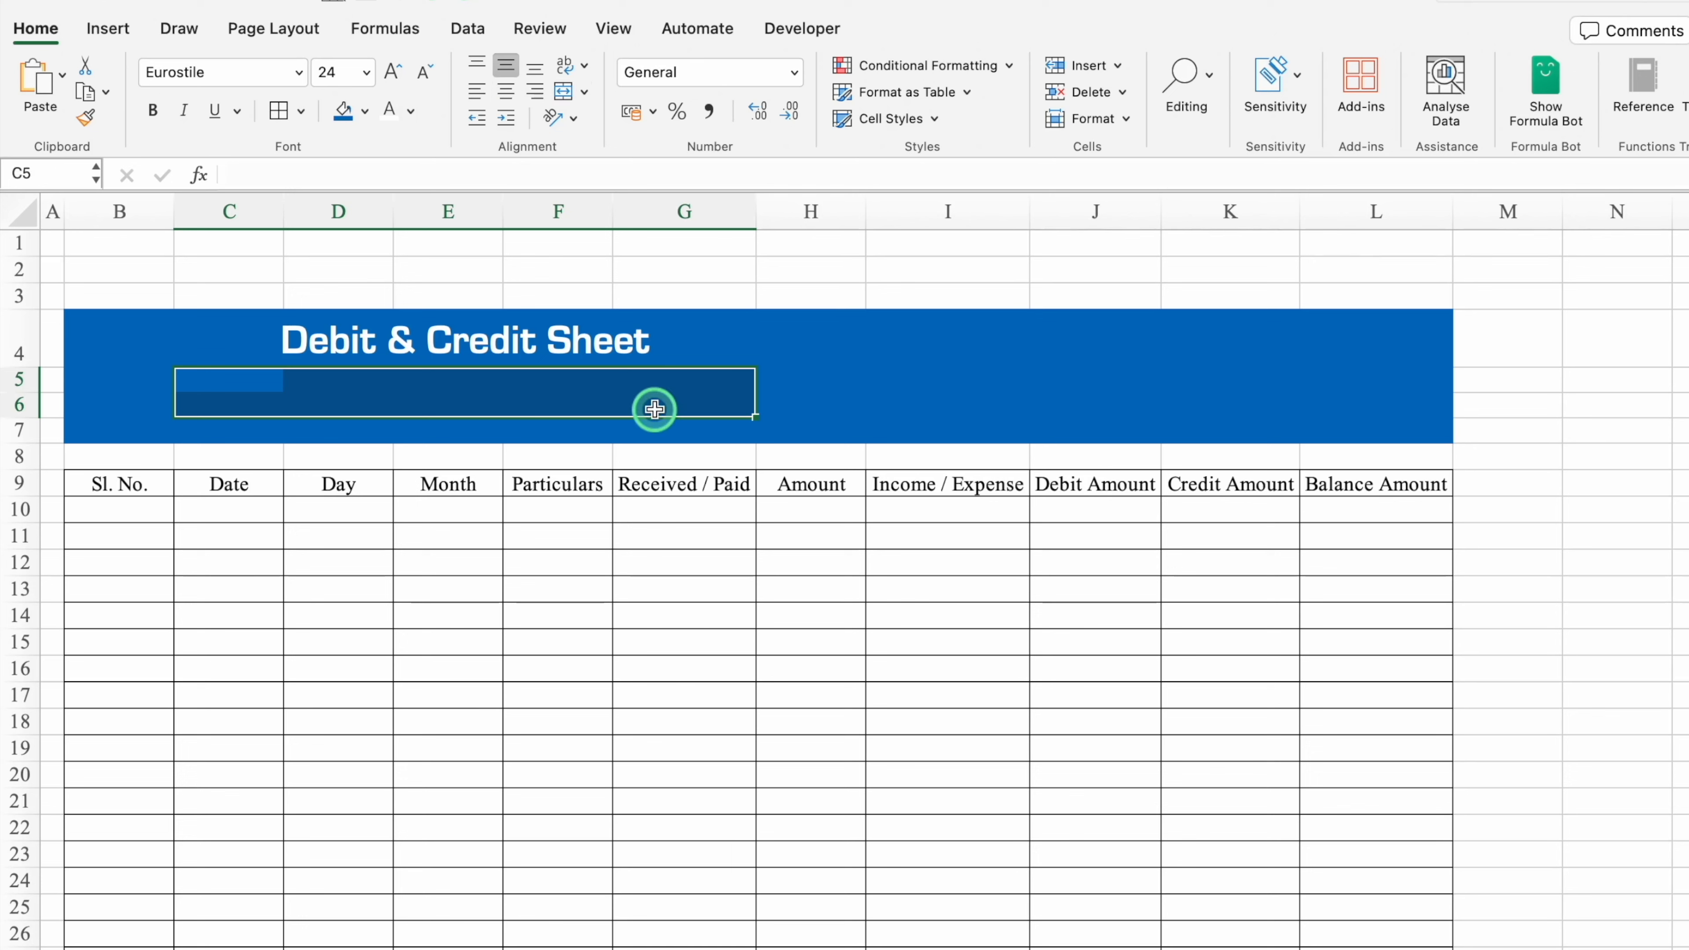
pyautogui.click(572, 100)
pyautogui.click(364, 111)
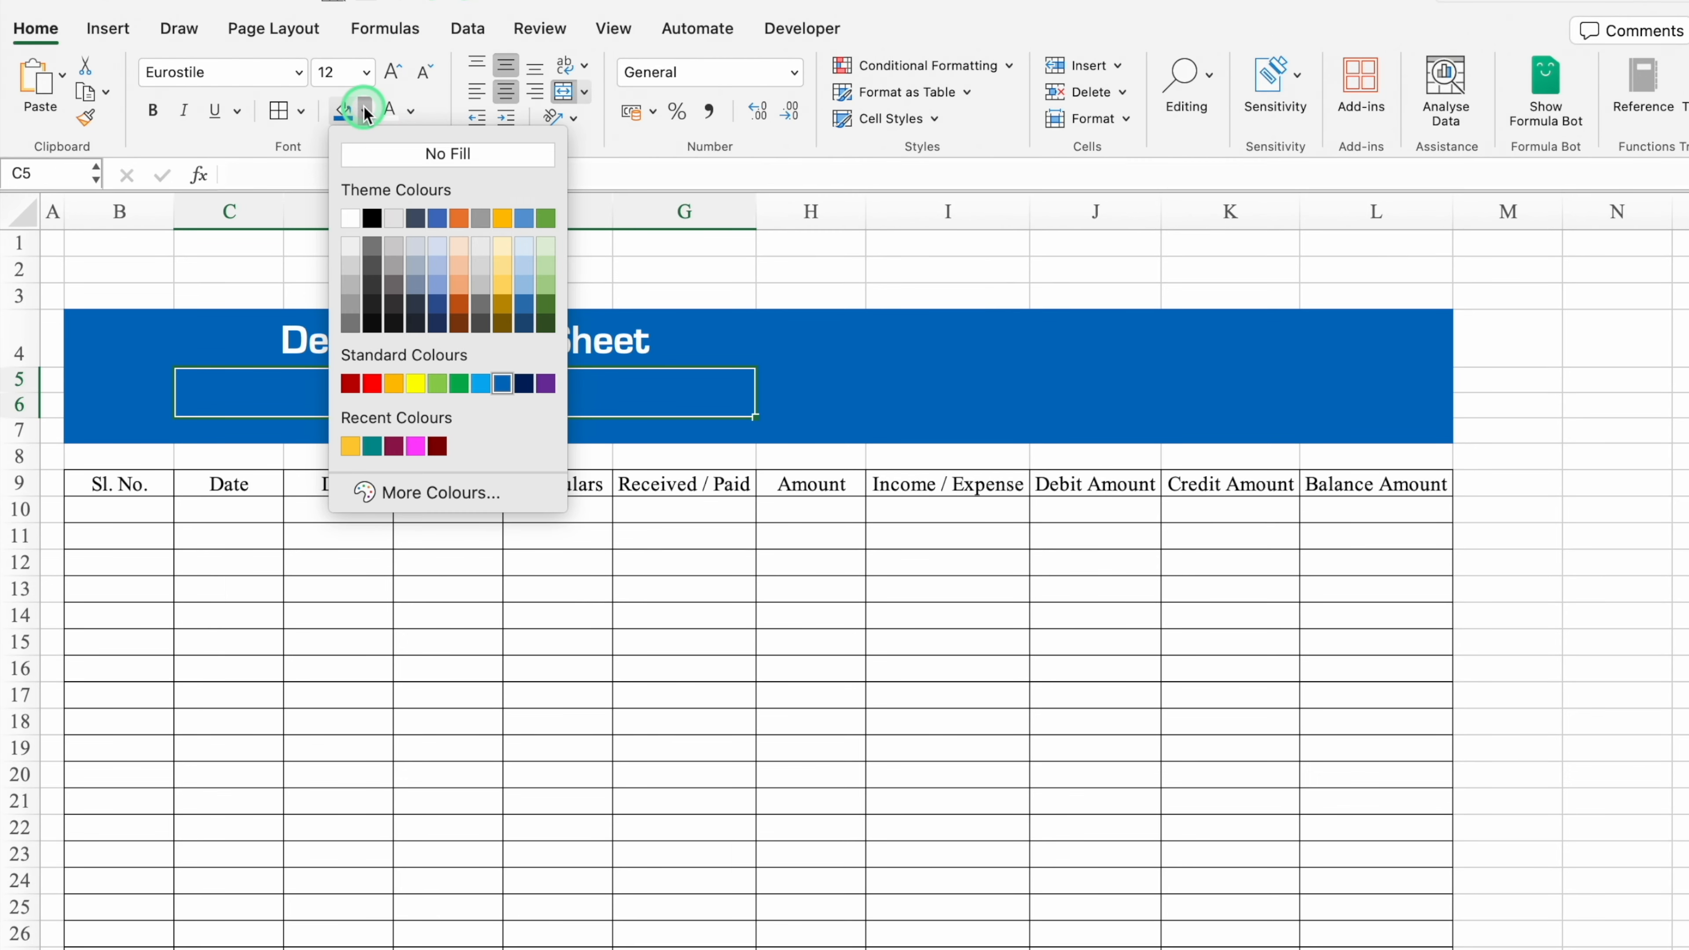
pyautogui.click(373, 384)
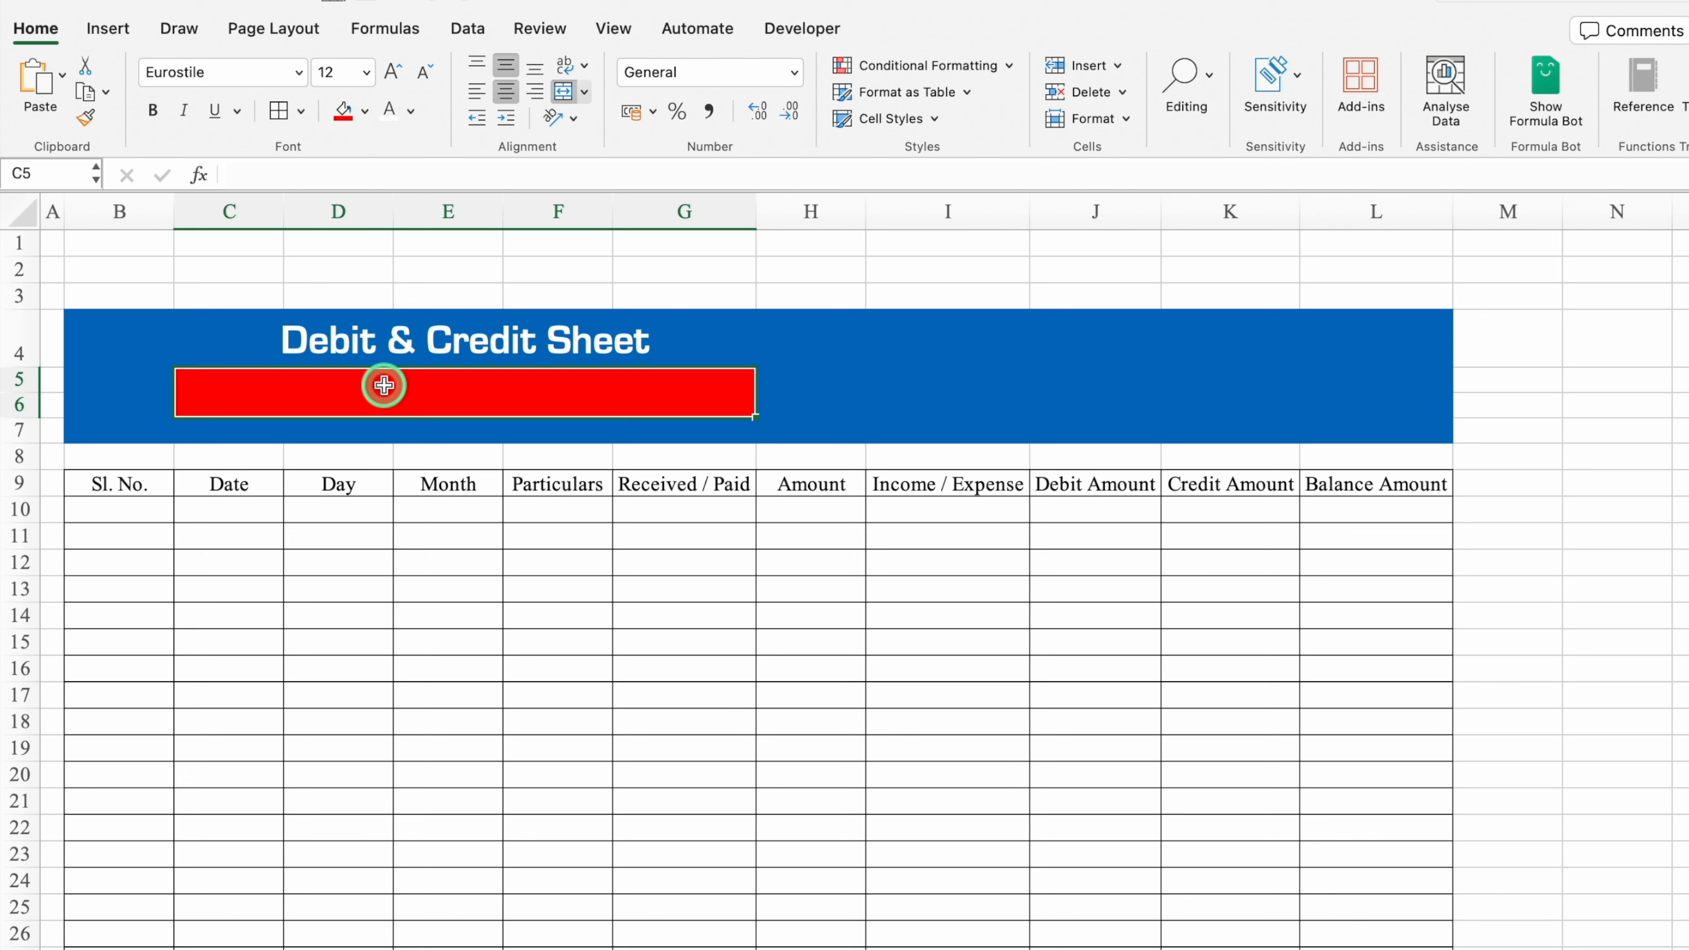
# Step: Enter "Income to be Credited & Expenses to be Debited" in the red cell, in white text at font size 16
pyautogui.write('Income to be Credited & Expenses to be Debited')
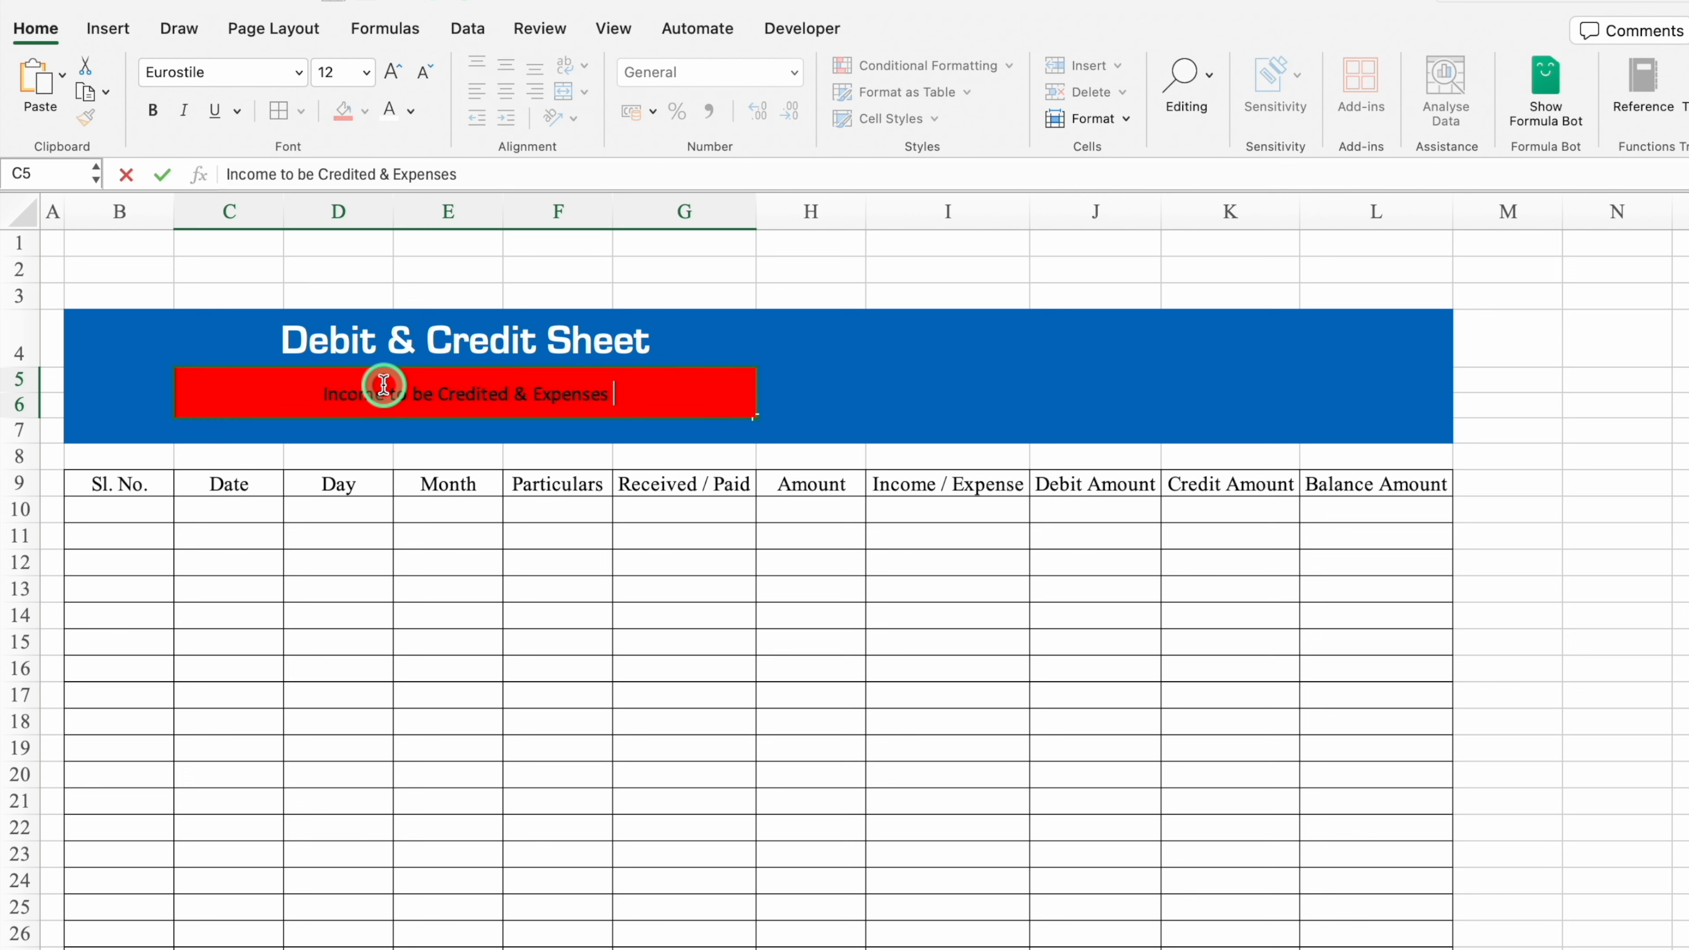
pyautogui.press('Return')
pyautogui.click(426, 389)
pyautogui.click(412, 112)
pyautogui.click(392, 72)
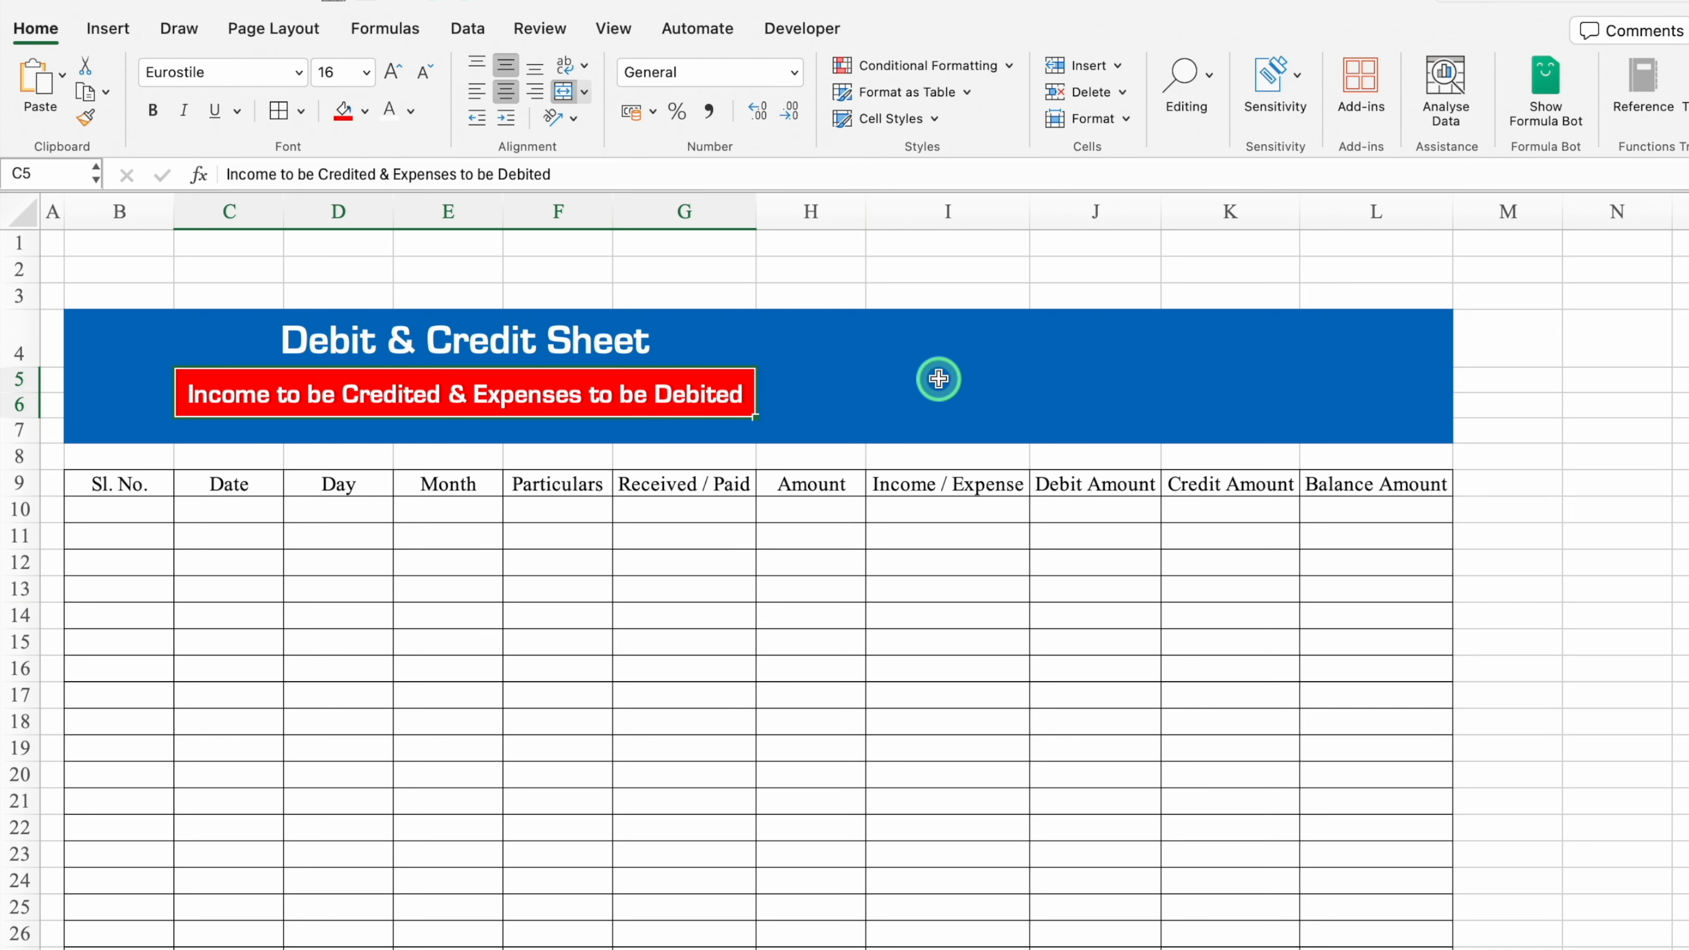
# Step: Enter "Total Debit" in I5 and centre it horizontally
pyautogui.click(939, 379)
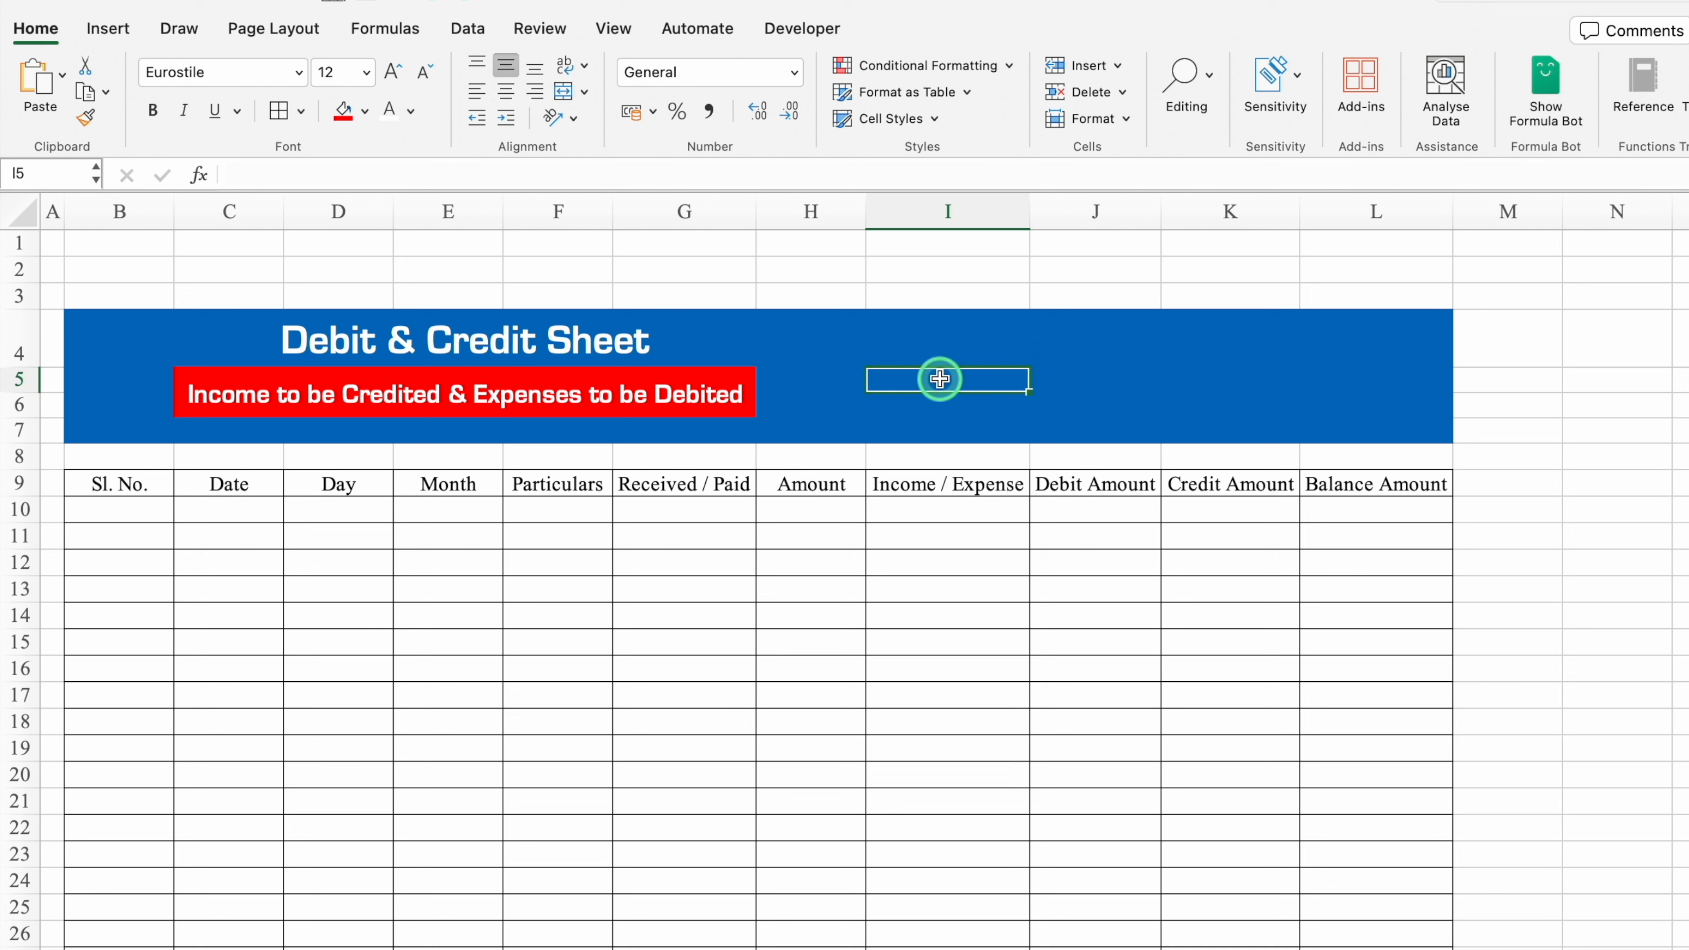
pyautogui.write('Total Debit')
pyautogui.press('Return')
pyautogui.click(968, 381)
pyautogui.click(506, 92)
# Step: Remove the fill colour from cells I5:K6
pyautogui.moveTo(933, 383); pyautogui.dragTo(1083, 384)
pyautogui.moveTo(1225, 379); pyautogui.dragTo(1218, 404)
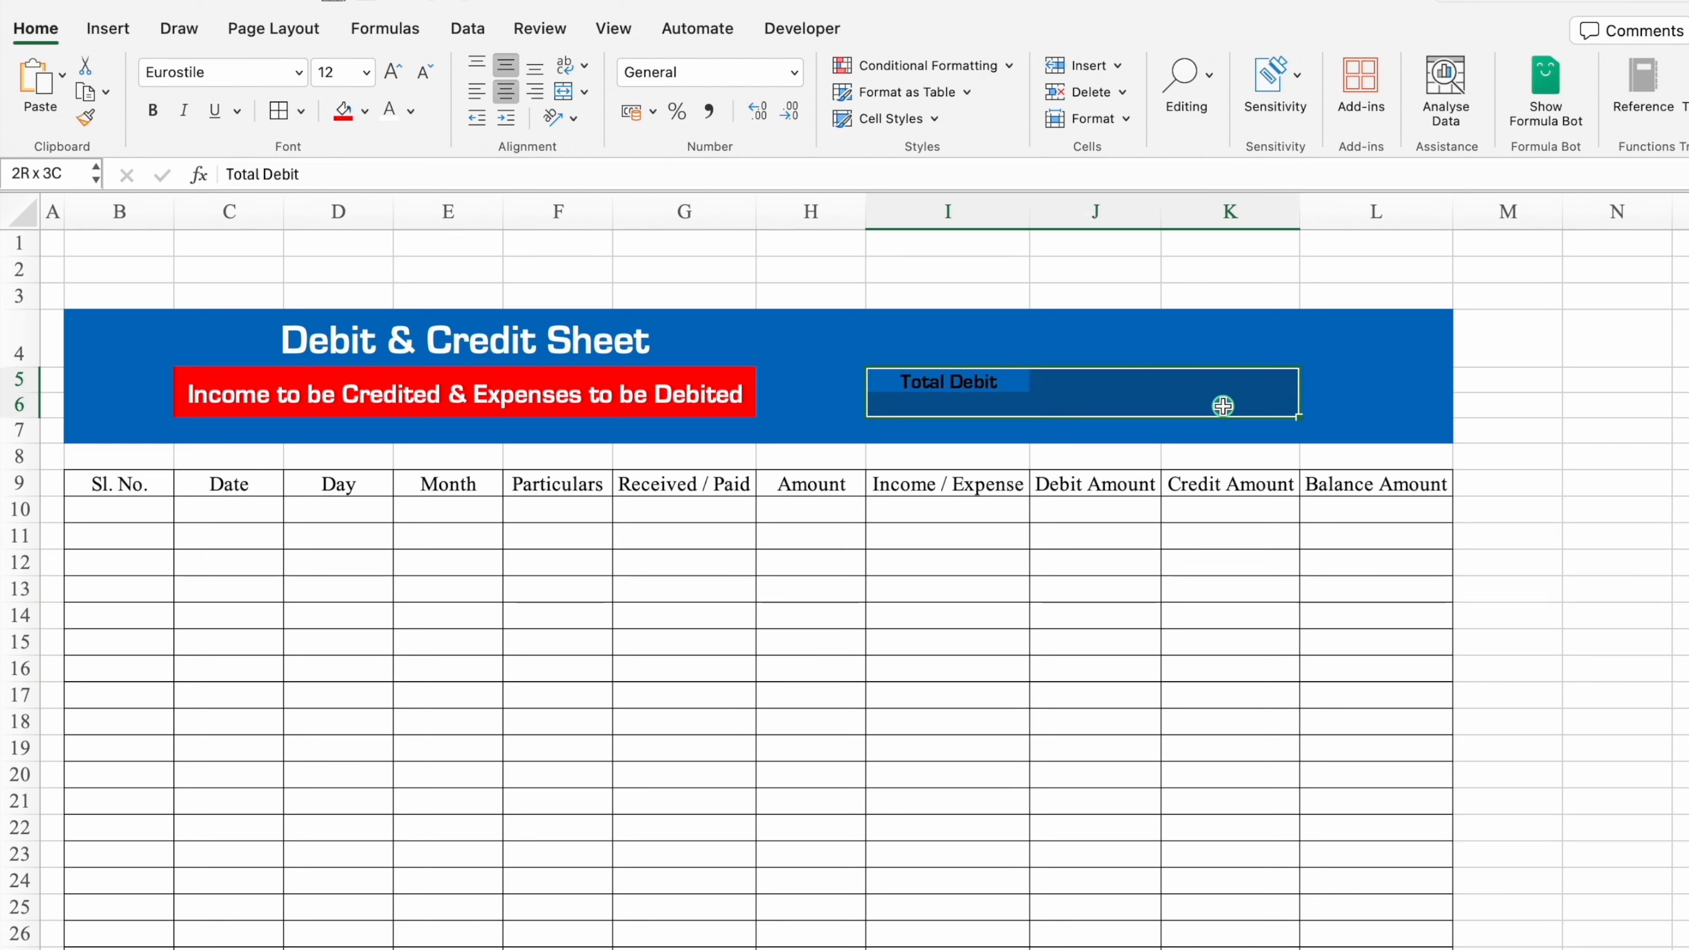
pyautogui.click(368, 112)
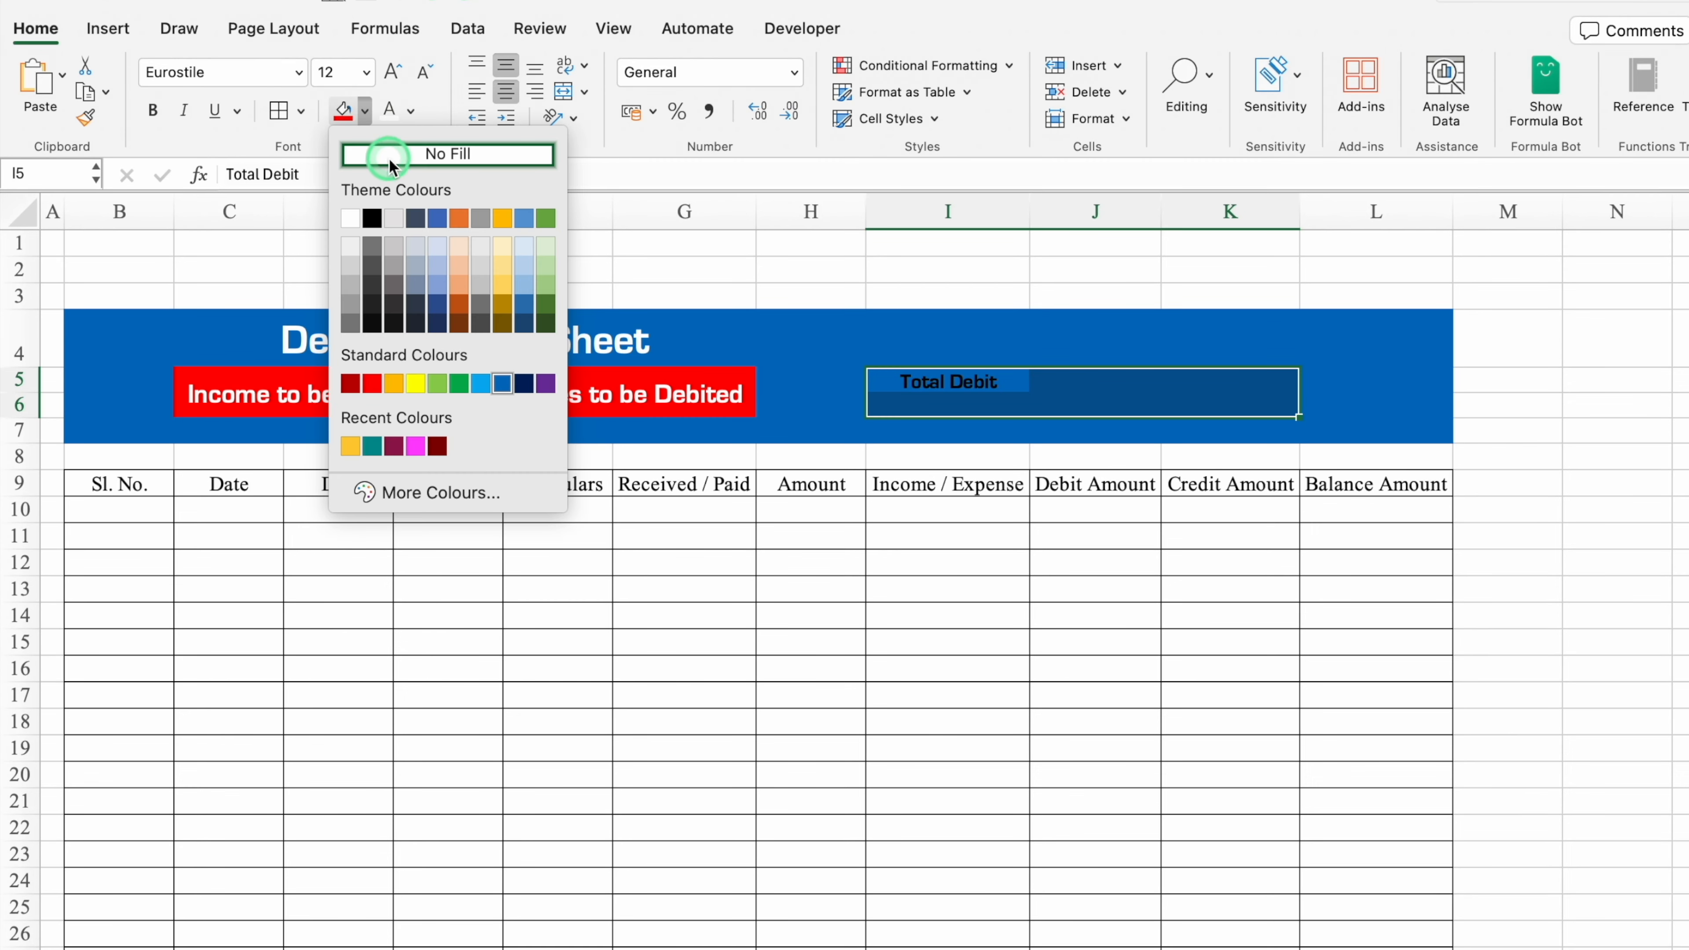
pyautogui.click(380, 157)
# Step: Enter "Total Credit" in J5 and "Balance Amount" in K5, and widen column K slightly
pyautogui.click(1105, 377)
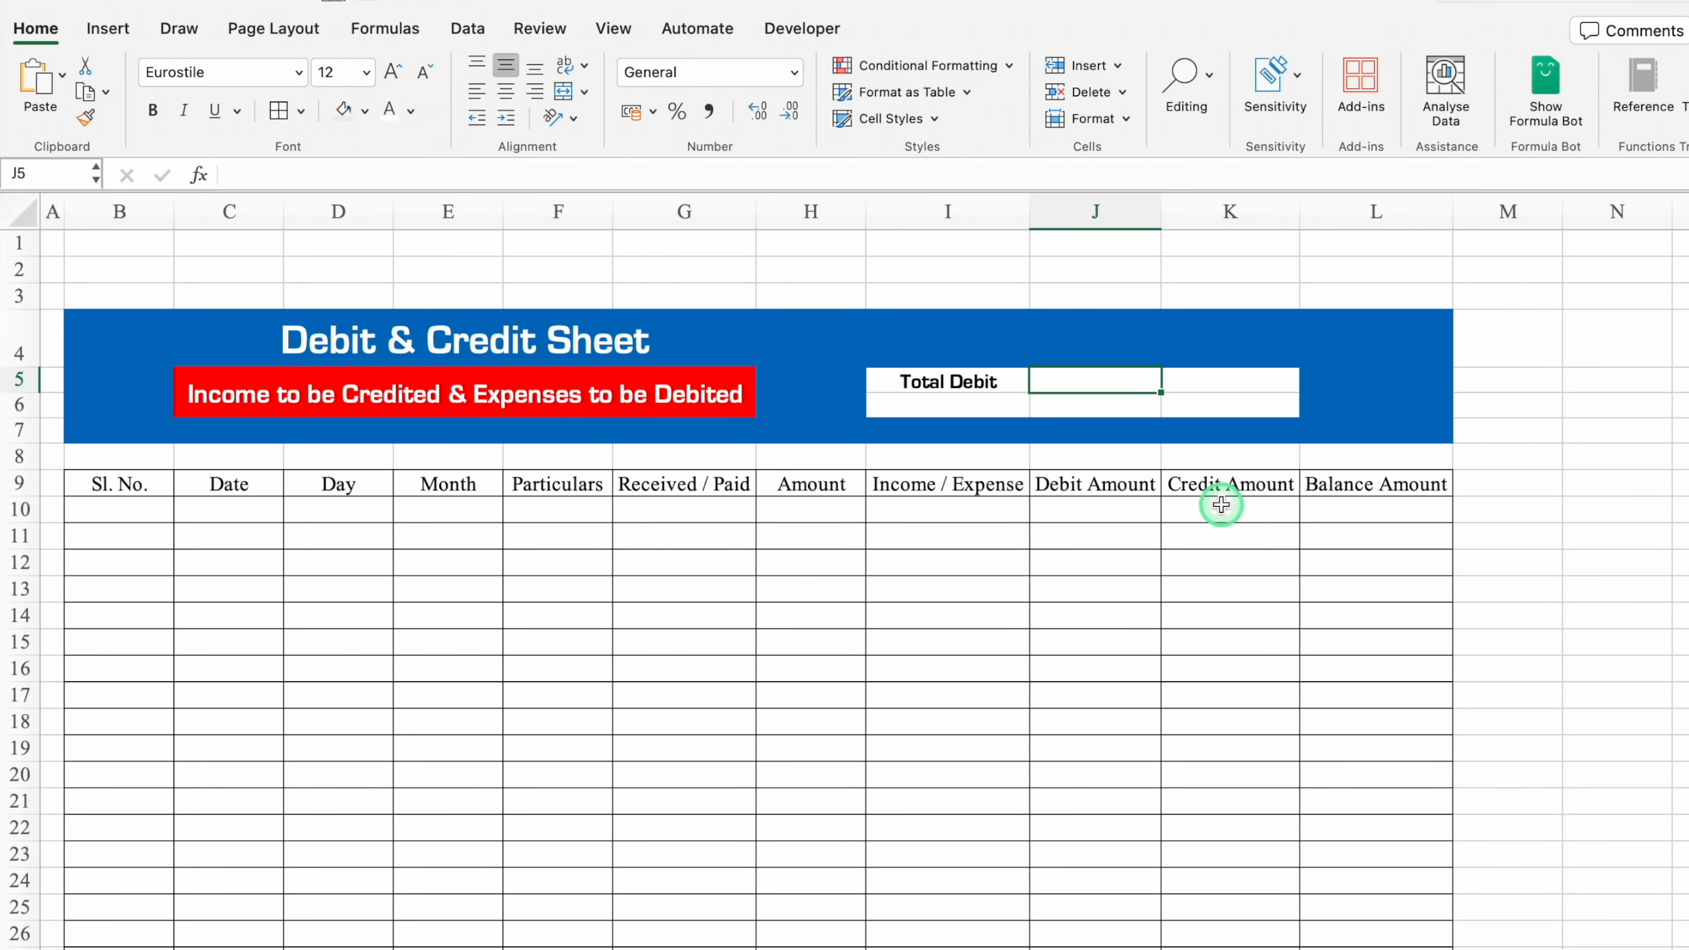
pyautogui.write('Total Credit')
pyautogui.press('Tab')
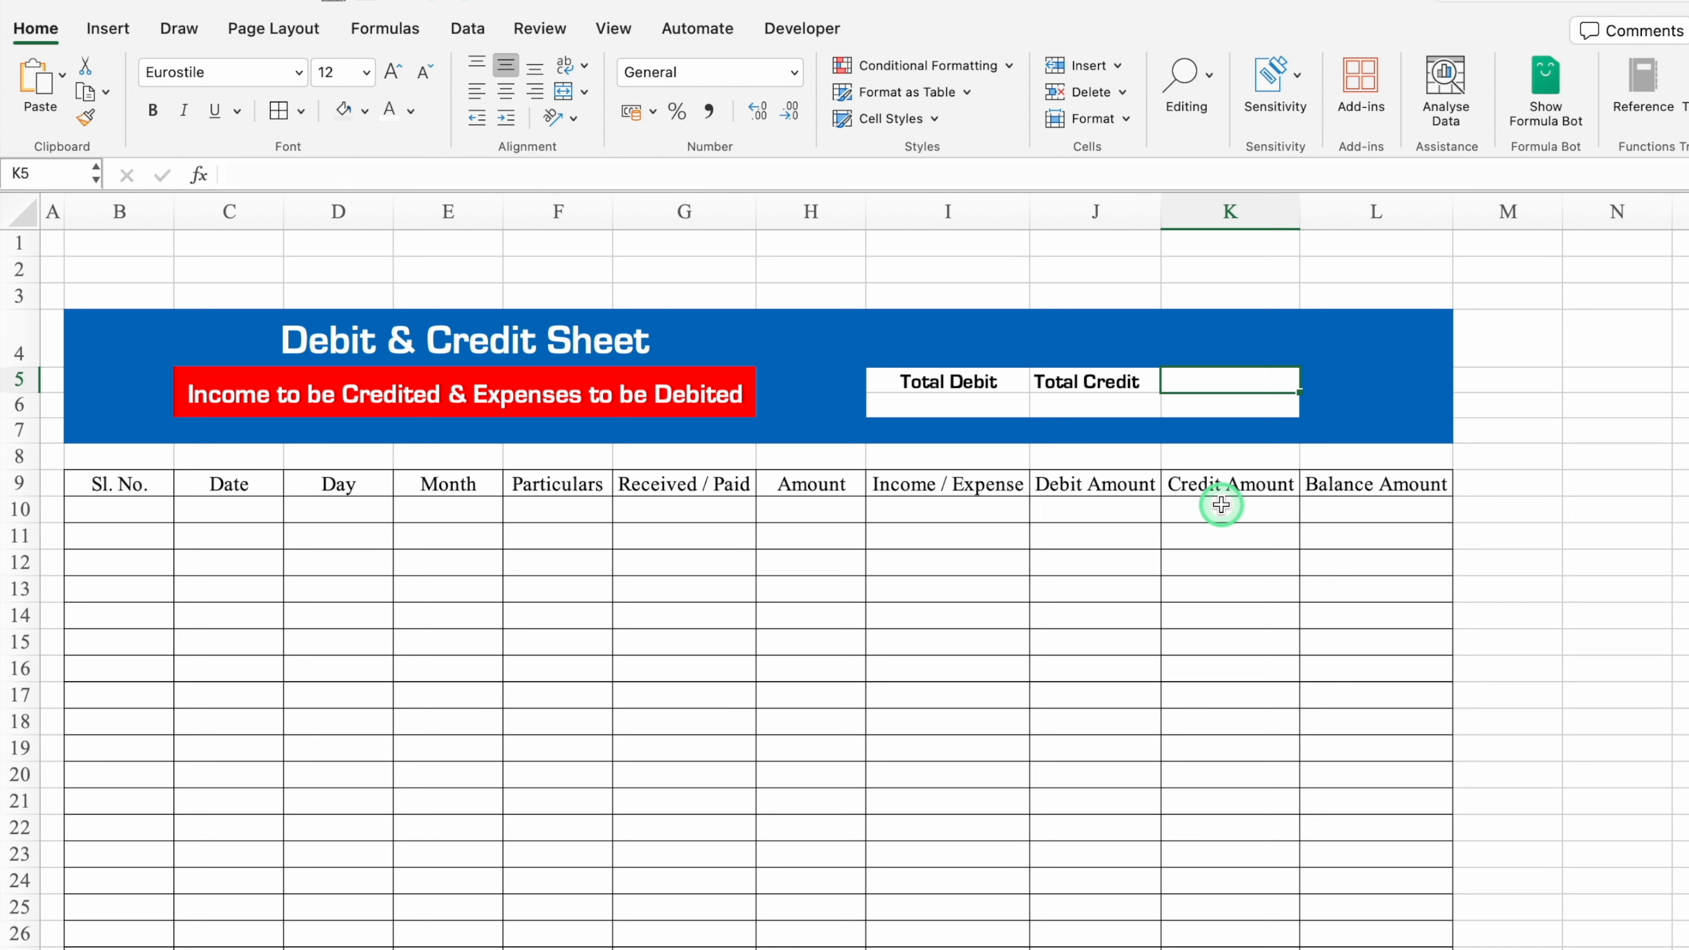
pyautogui.write('Balance Amount')
pyautogui.press('Return')
pyautogui.moveTo(1301, 212); pyautogui.dragTo(1328, 216)
# Step: Apply outside borders to I5:K6 and make rows 5 and 6 taller, about one and a half times their height
pyautogui.moveTo(948, 383); pyautogui.dragTo(1244, 406)
pyautogui.click(302, 110)
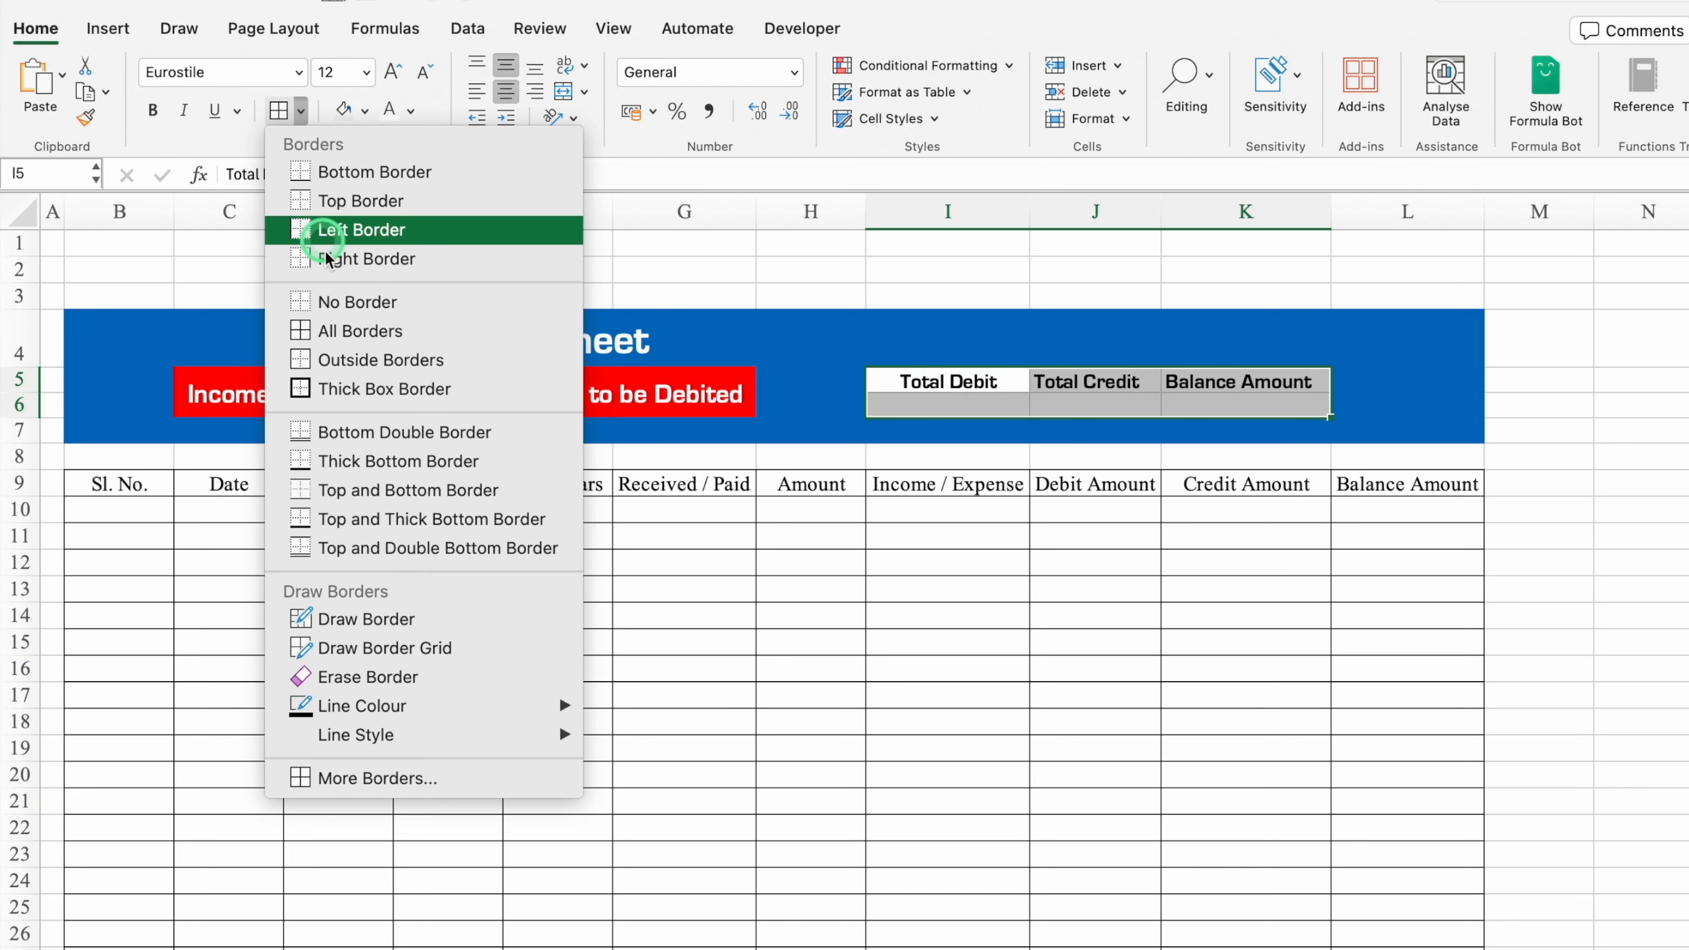
pyautogui.click(371, 370)
pyautogui.click(25, 380)
pyautogui.moveTo(26, 388); pyautogui.dragTo(20, 407)
# Step: Set the font colour of I5:I6 to red and of J5:J6 to green
pyautogui.moveTo(988, 378); pyautogui.dragTo(991, 414)
pyautogui.click(411, 110)
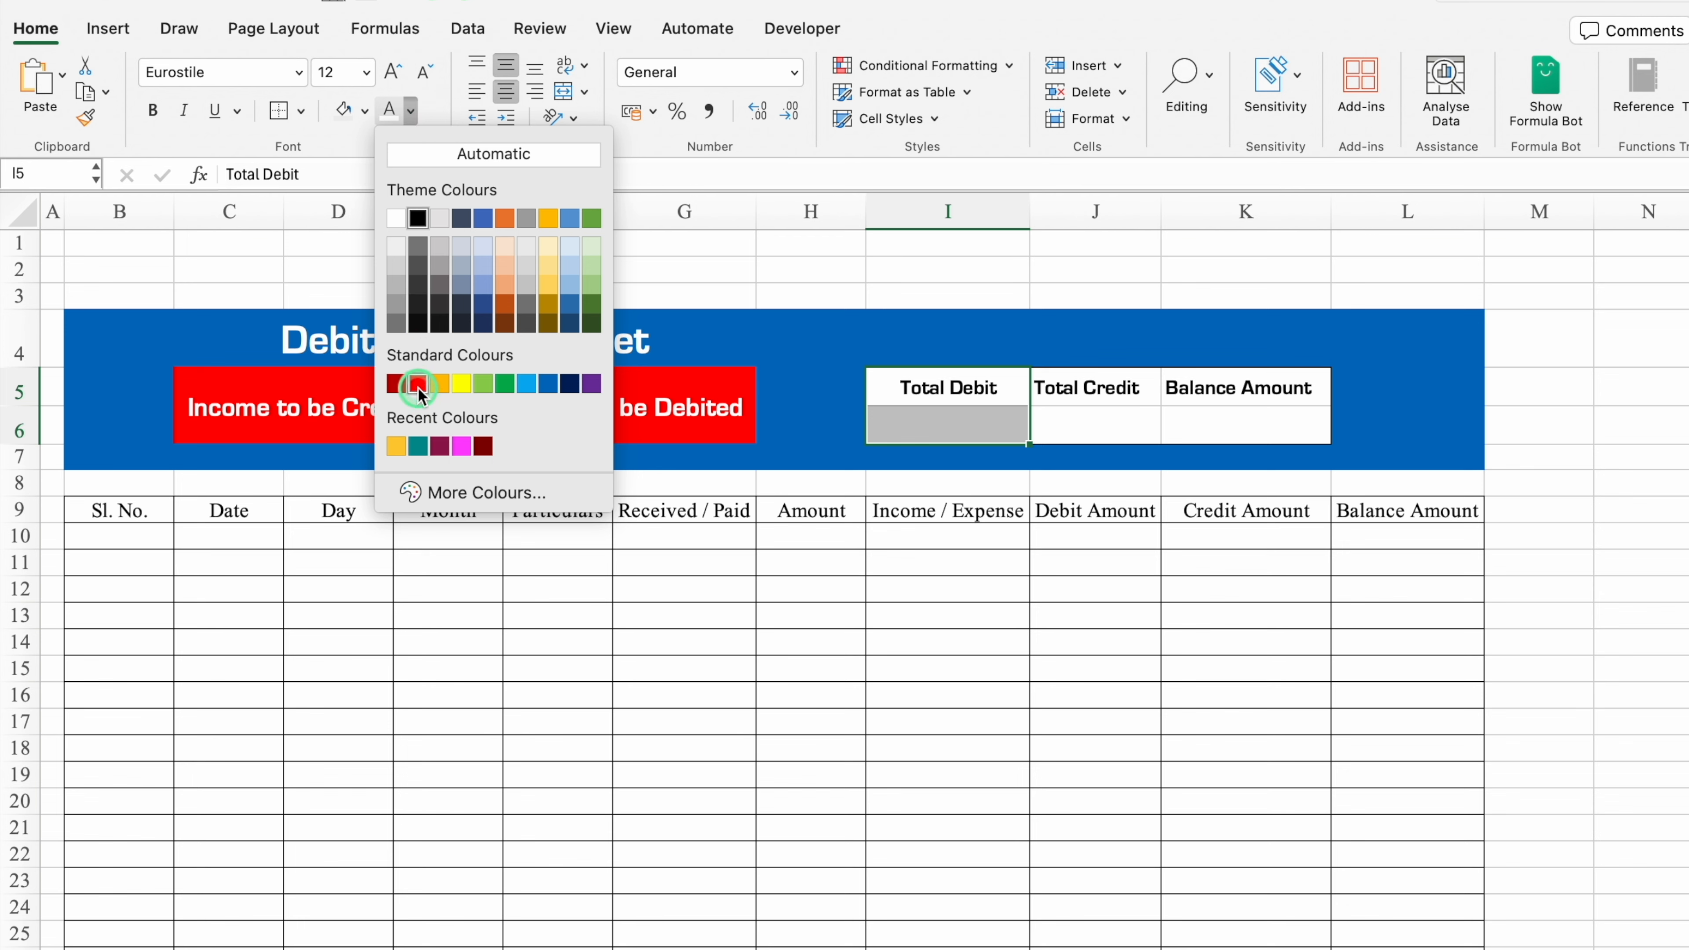
pyautogui.click(417, 384)
pyautogui.moveTo(1086, 388); pyautogui.dragTo(1086, 423)
pyautogui.click(410, 110)
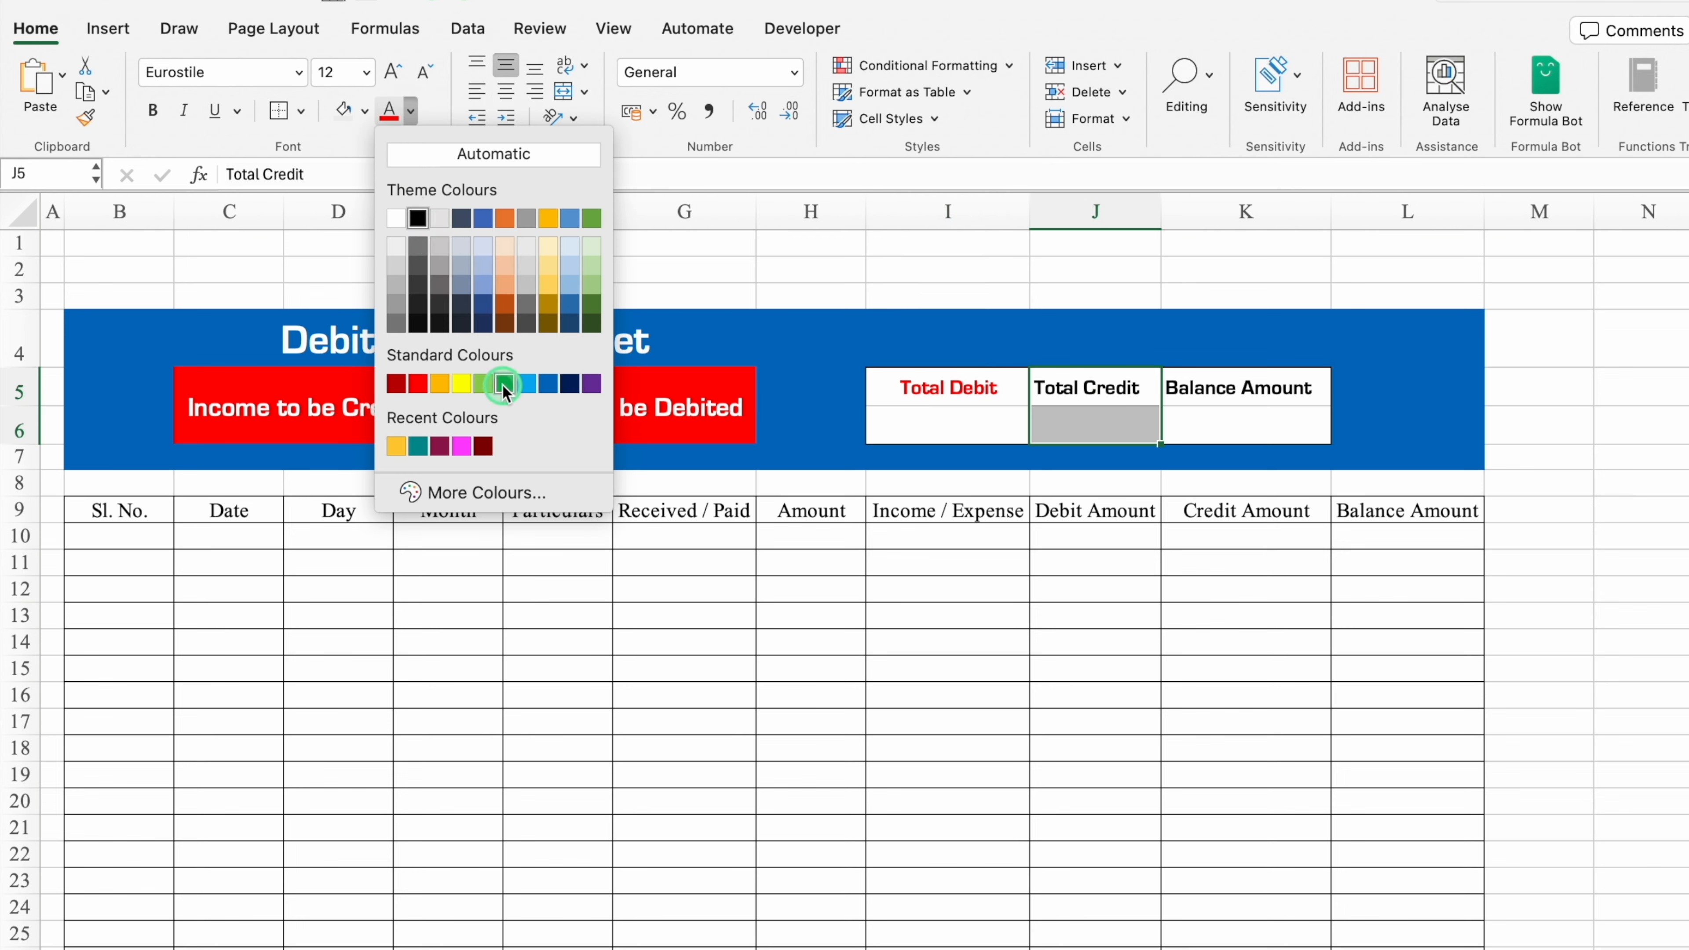
pyautogui.click(504, 384)
# Step: Centre the contents of I5:K6 horizontally
pyautogui.click(1281, 389)
pyautogui.moveTo(996, 388); pyautogui.dragTo(1209, 424)
pyautogui.click(506, 92)
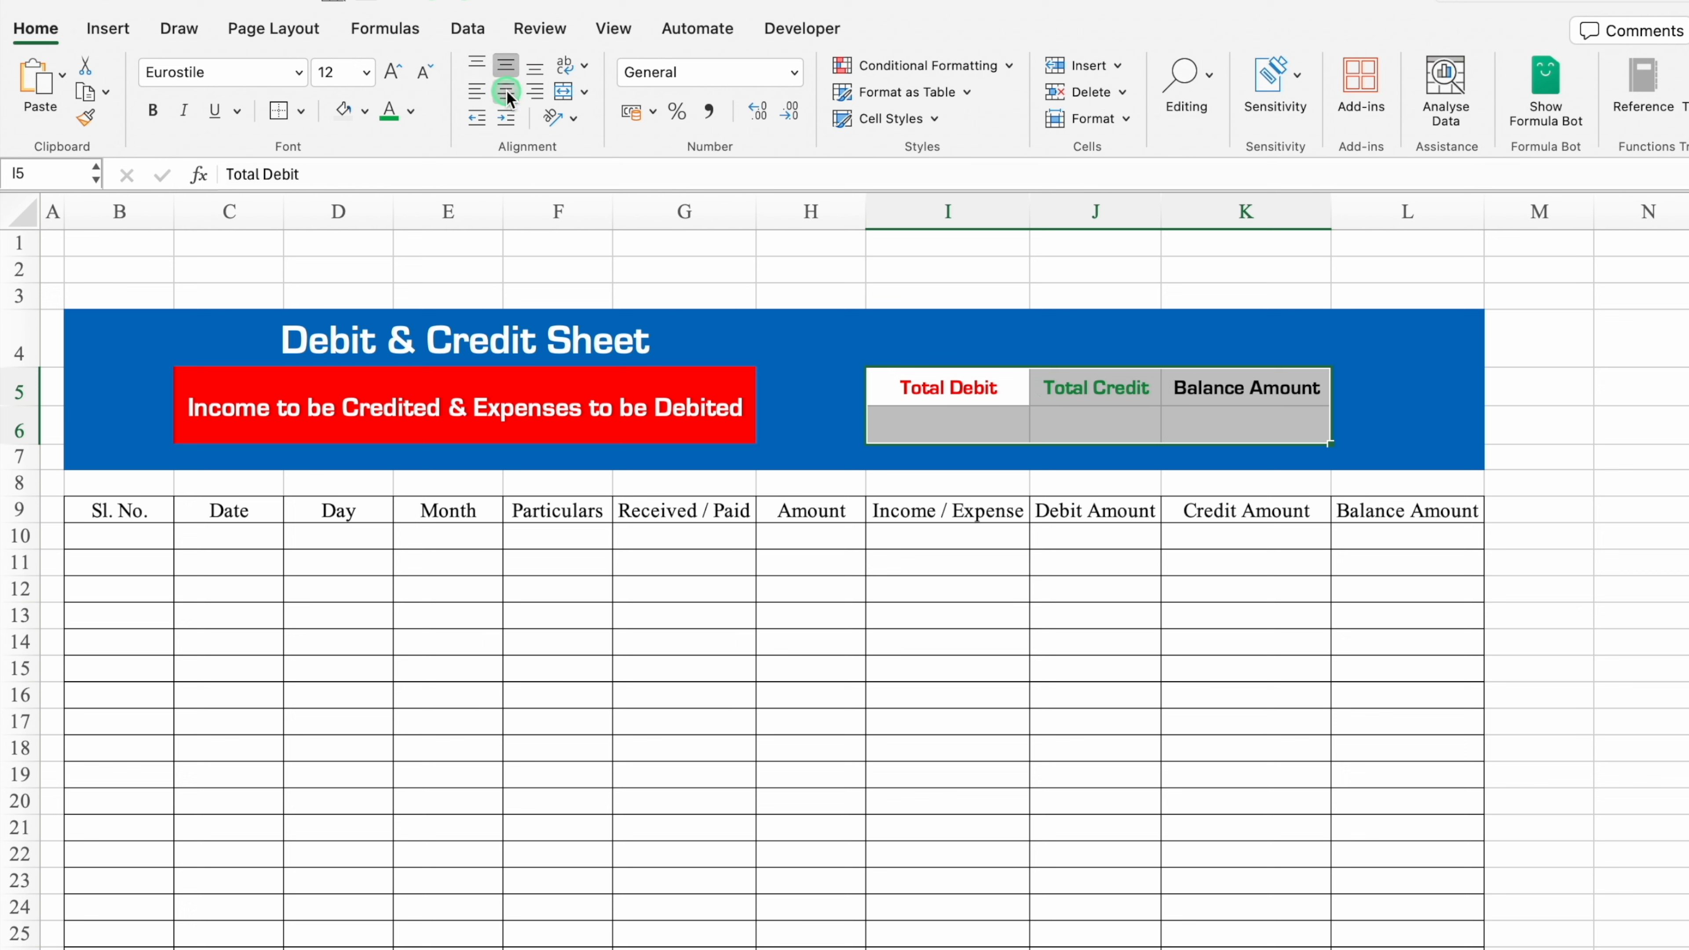
# Step: Reduce row 8 to about half its height and widen columns J and K to an equal width
pyautogui.click(1610, 458)
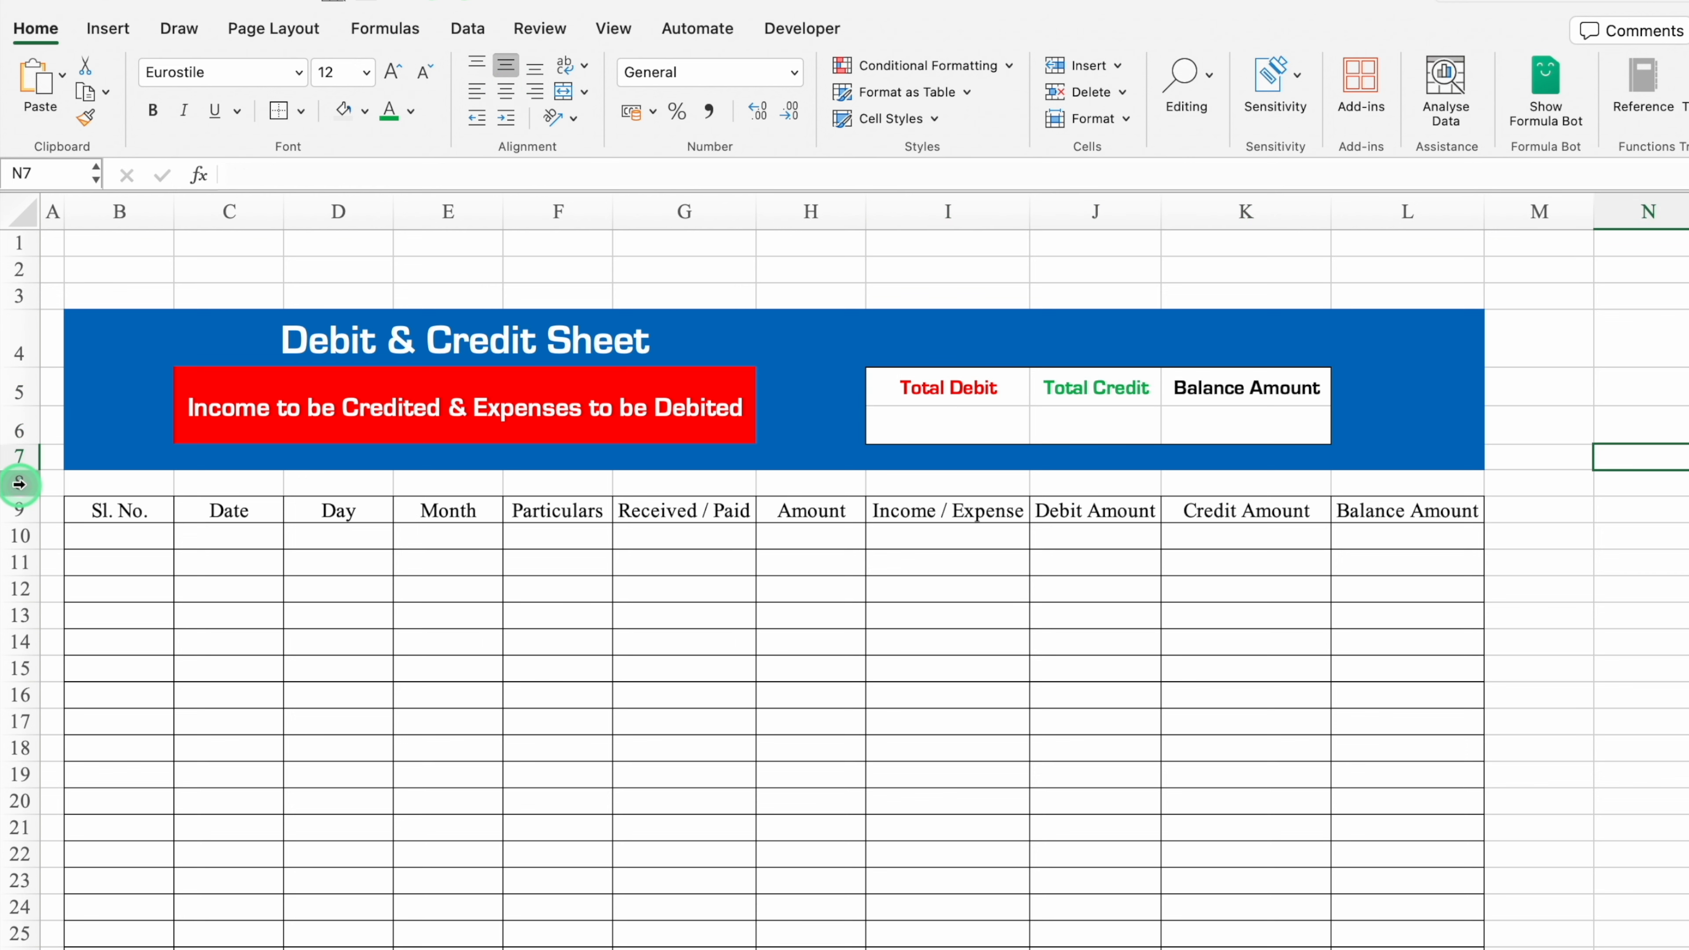
pyautogui.moveTo(18, 491); pyautogui.dragTo(21, 473)
pyautogui.moveTo(1222, 211); pyautogui.dragTo(1158, 211)
pyautogui.moveTo(1328, 211); pyautogui.dragTo(1332, 211)
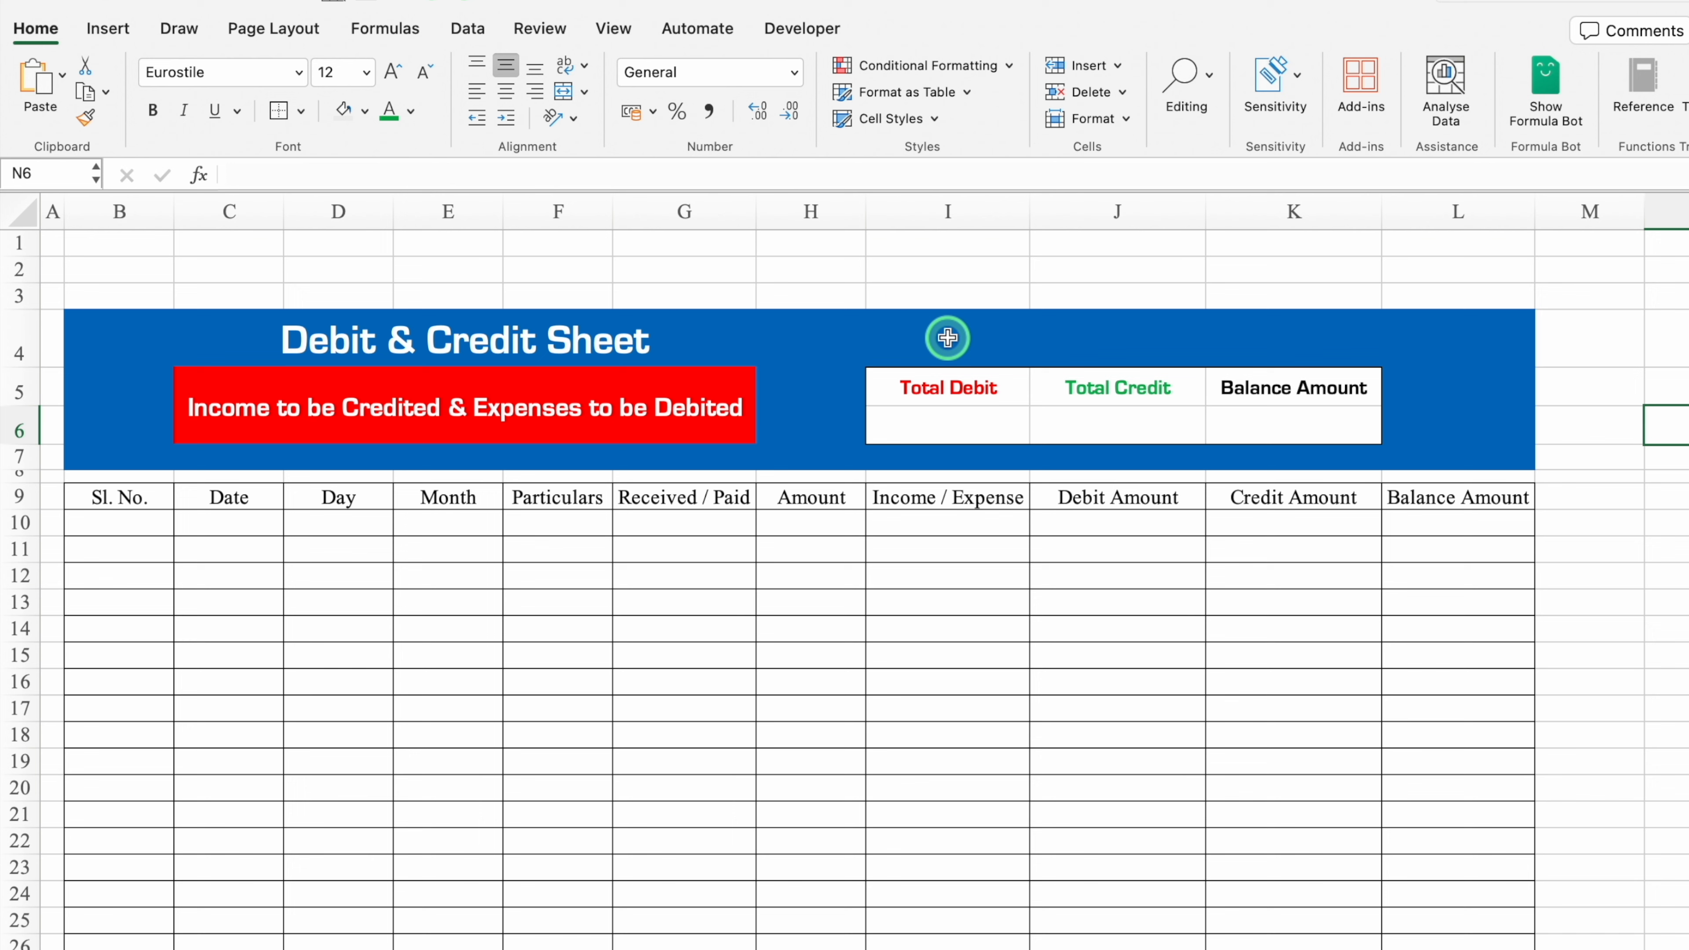
# Step: Search the stock icons for "money" and insert the solid winged-money icon at I4
pyautogui.click(948, 338)
pyautogui.click(109, 29)
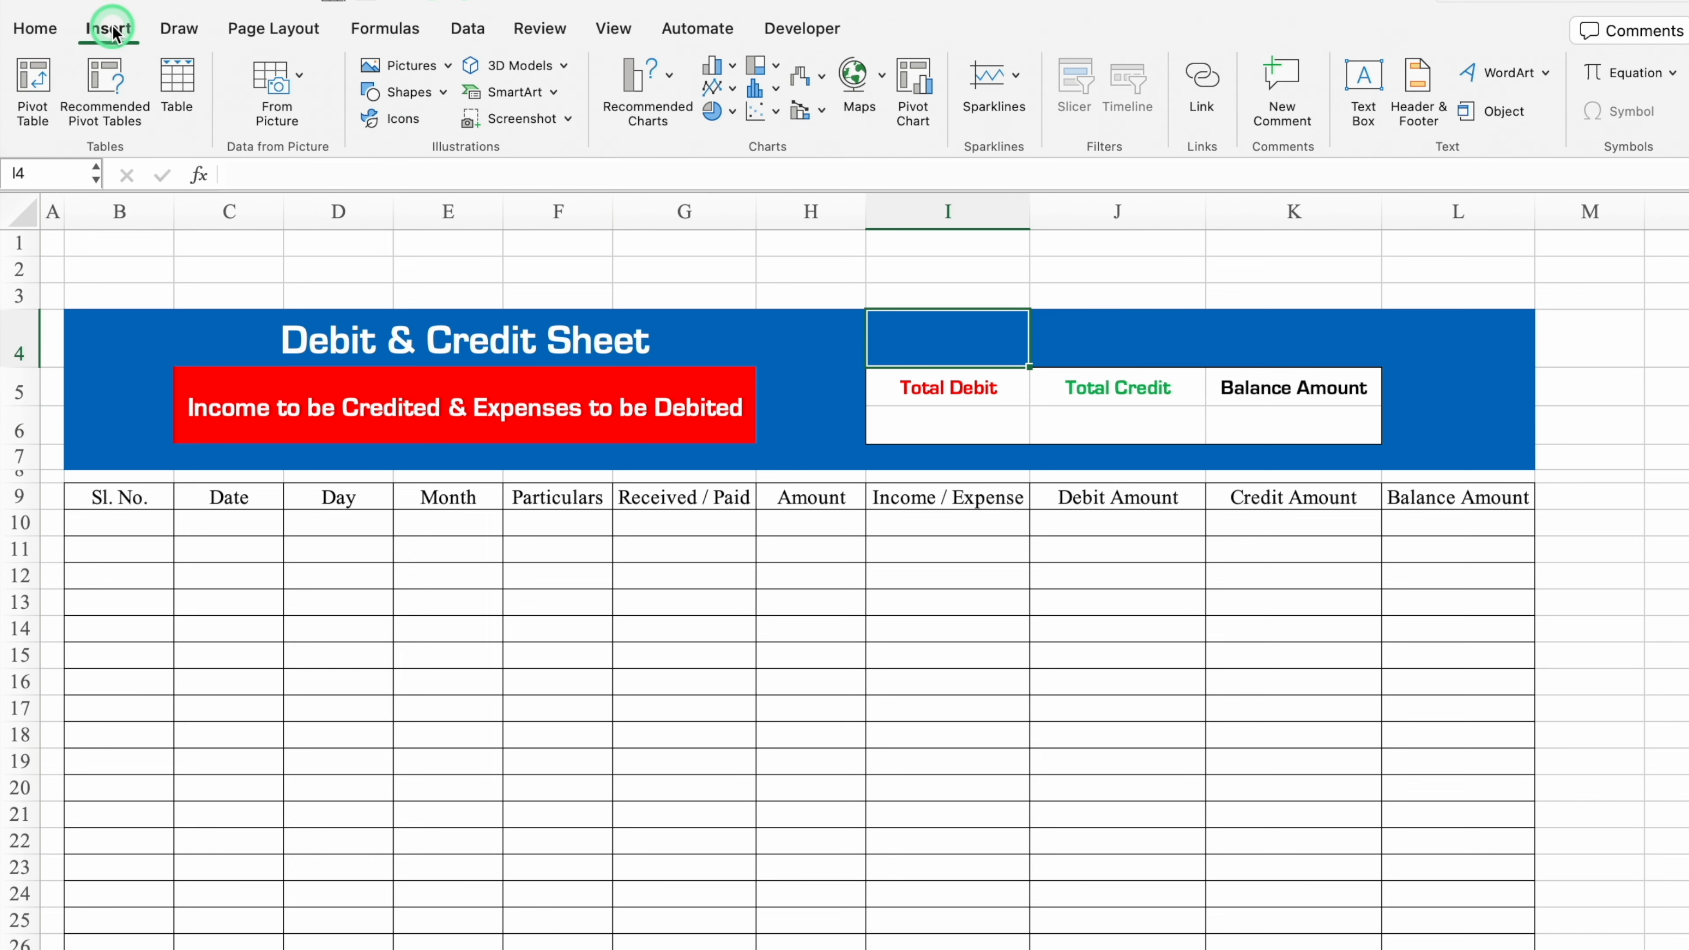
pyautogui.click(399, 120)
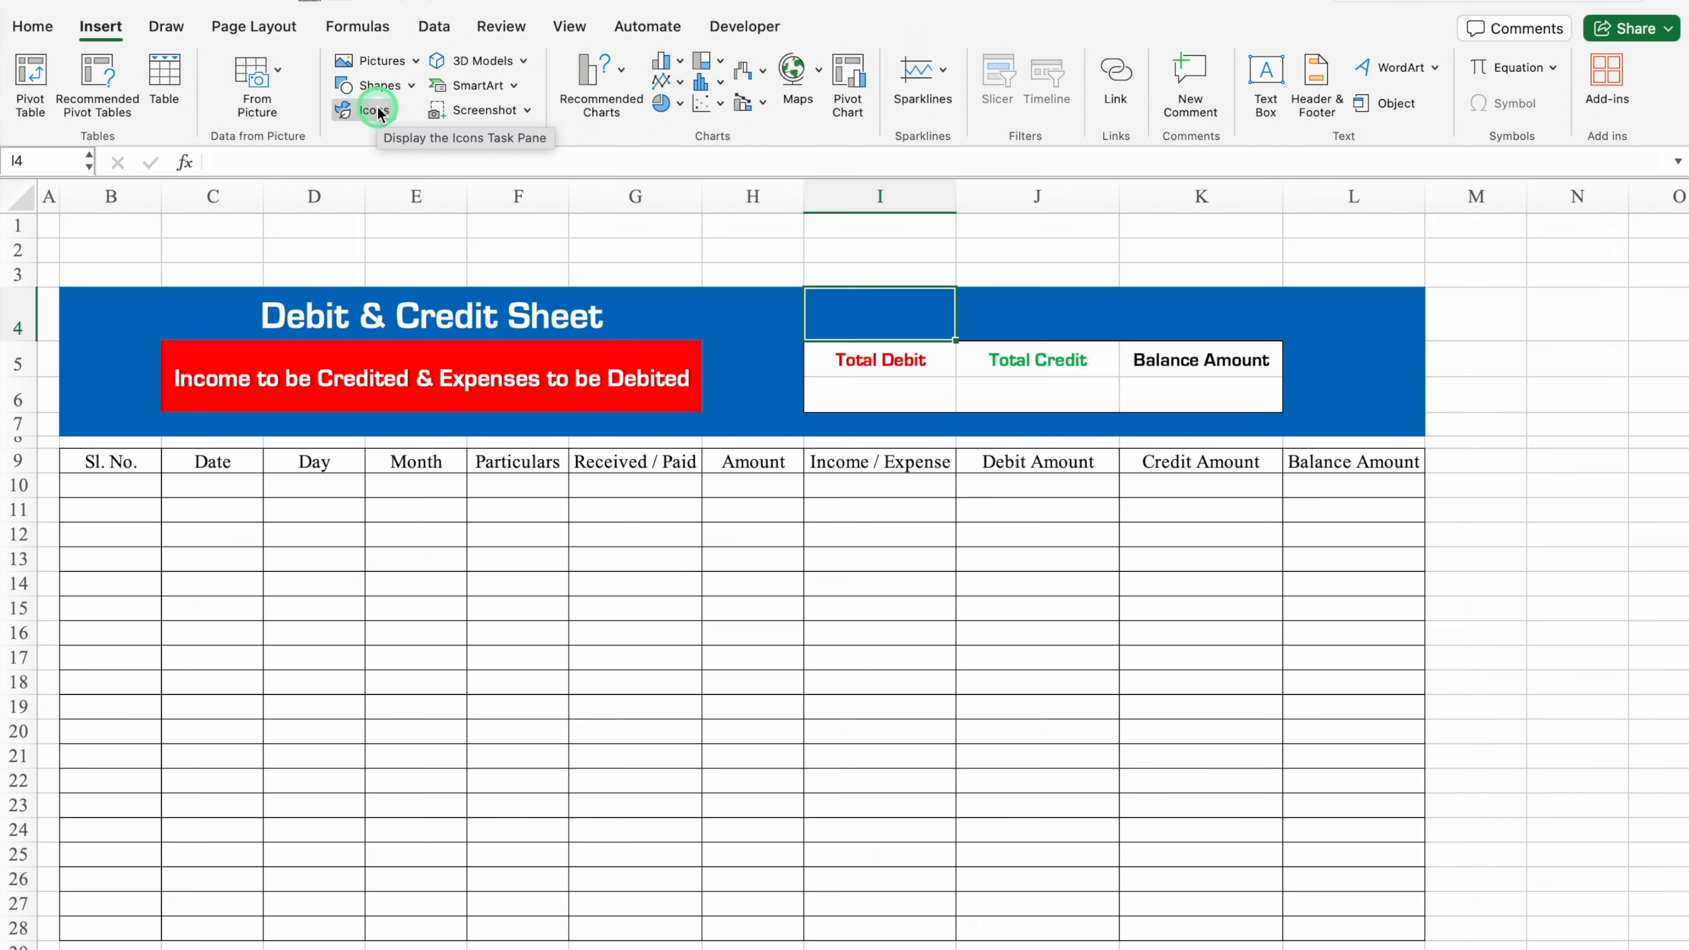
pyautogui.click(407, 120)
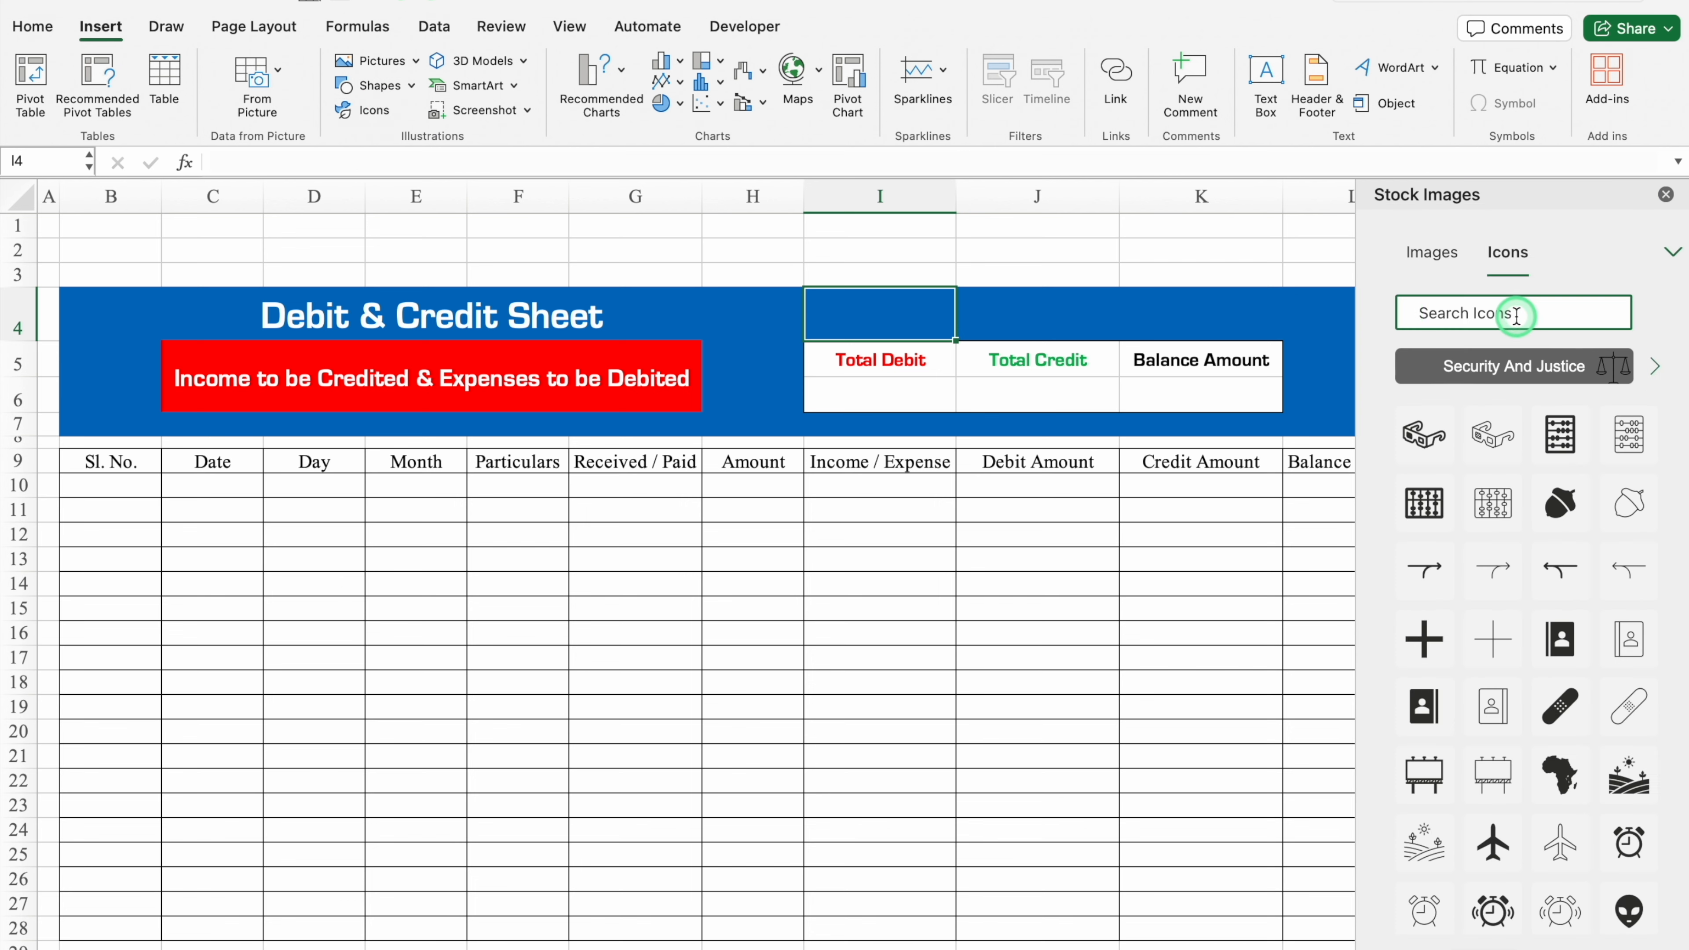
pyautogui.write('money')
pyautogui.click(1496, 378)
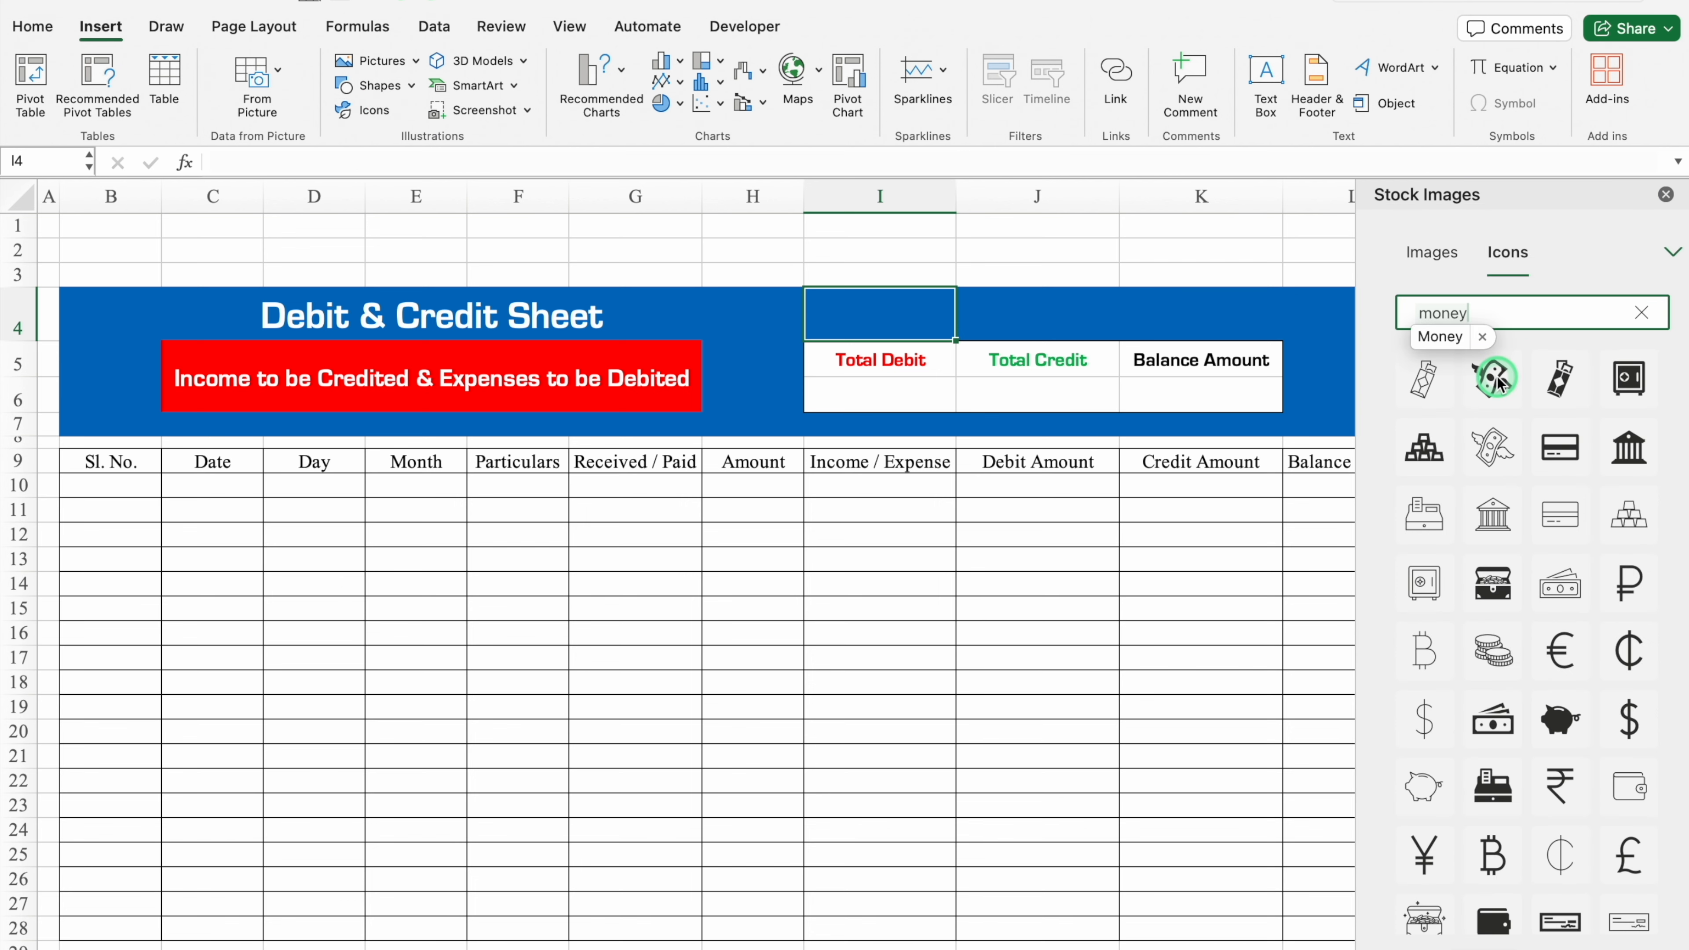
# Step: Insert the solid wallet icon from the money icons at J4
pyautogui.click(1040, 319)
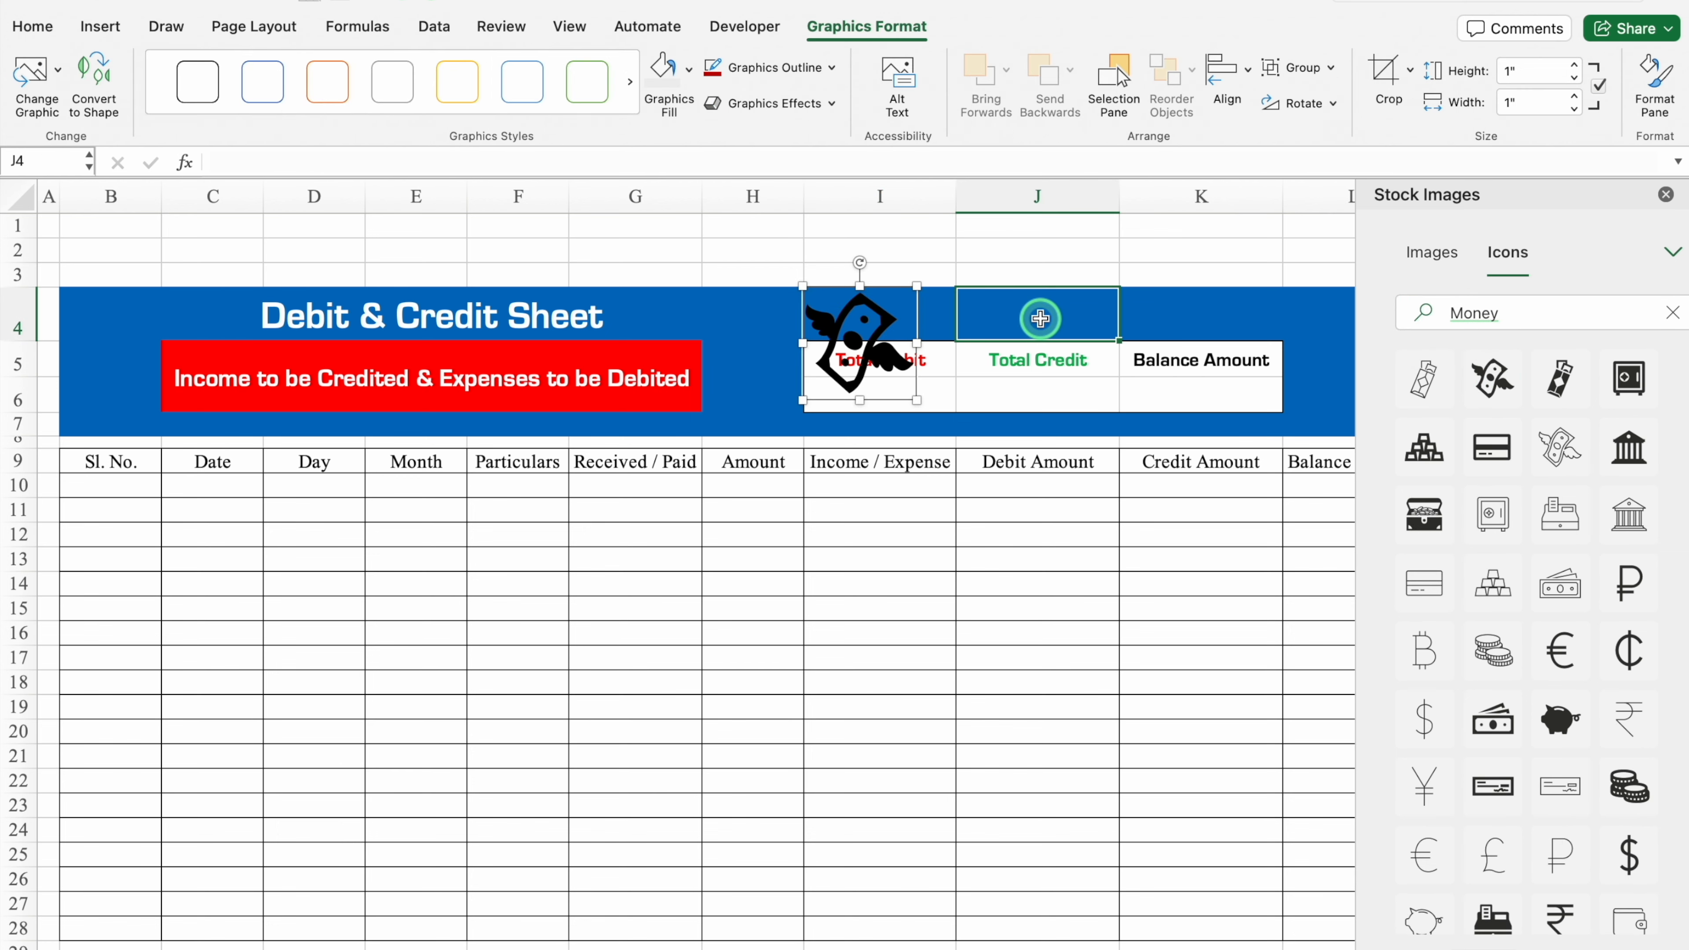
pyautogui.click(1589, 737)
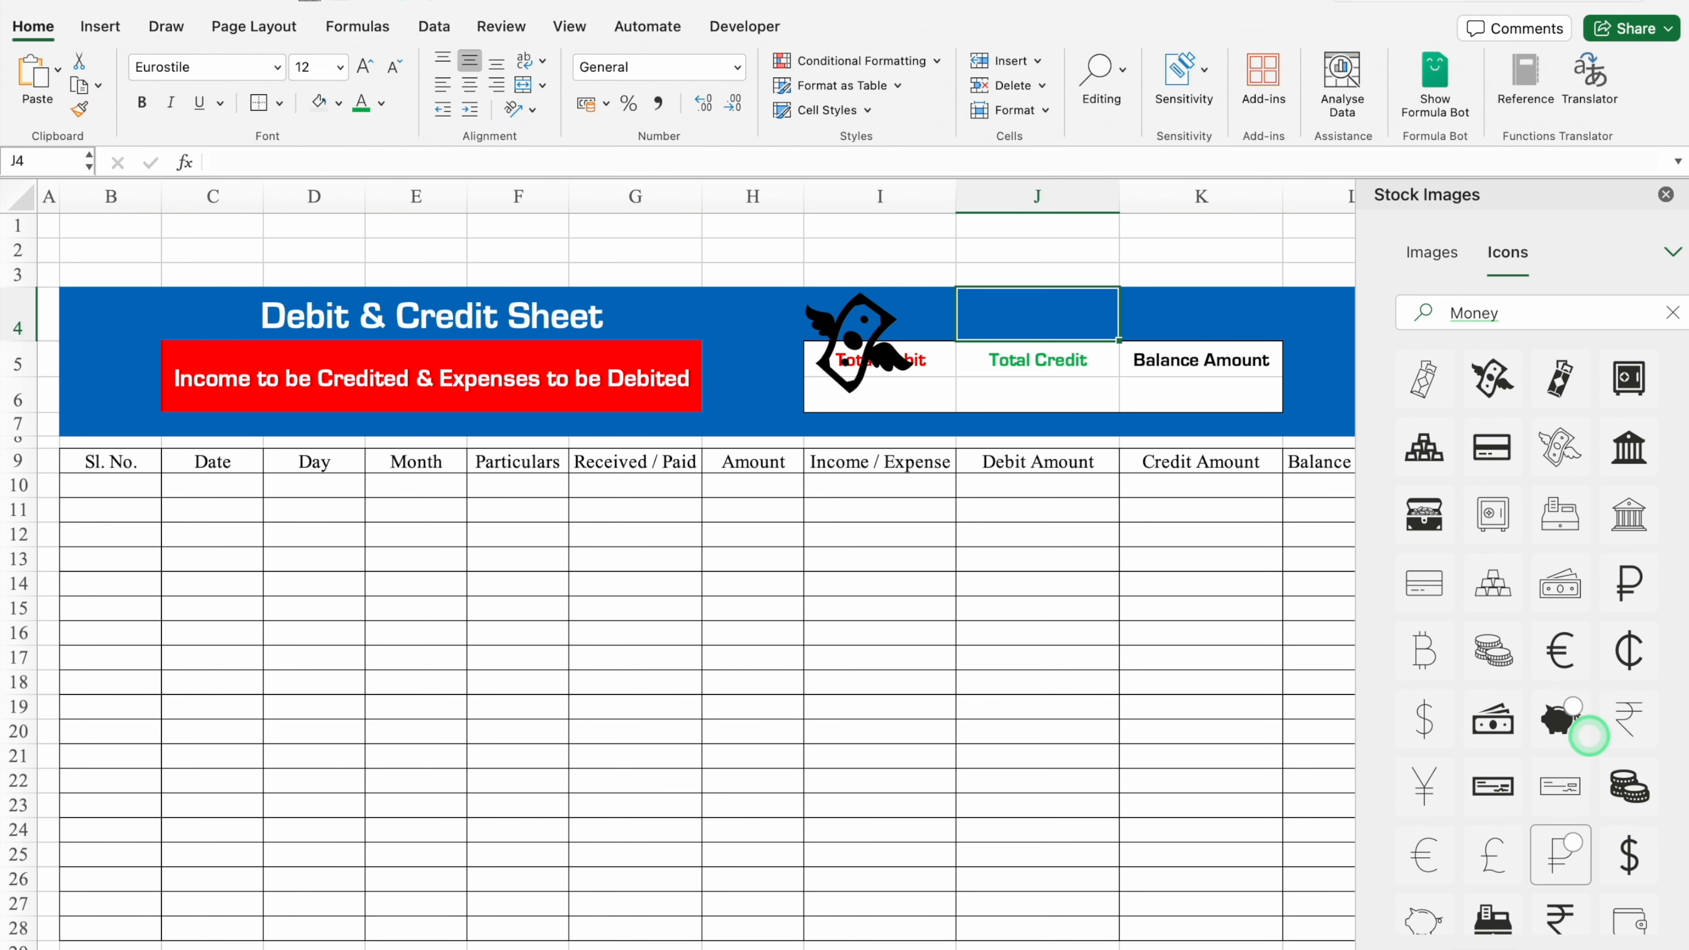
pyautogui.scroll(-3, 1590, 737)
pyautogui.click(1497, 896)
pyautogui.click(1530, 919)
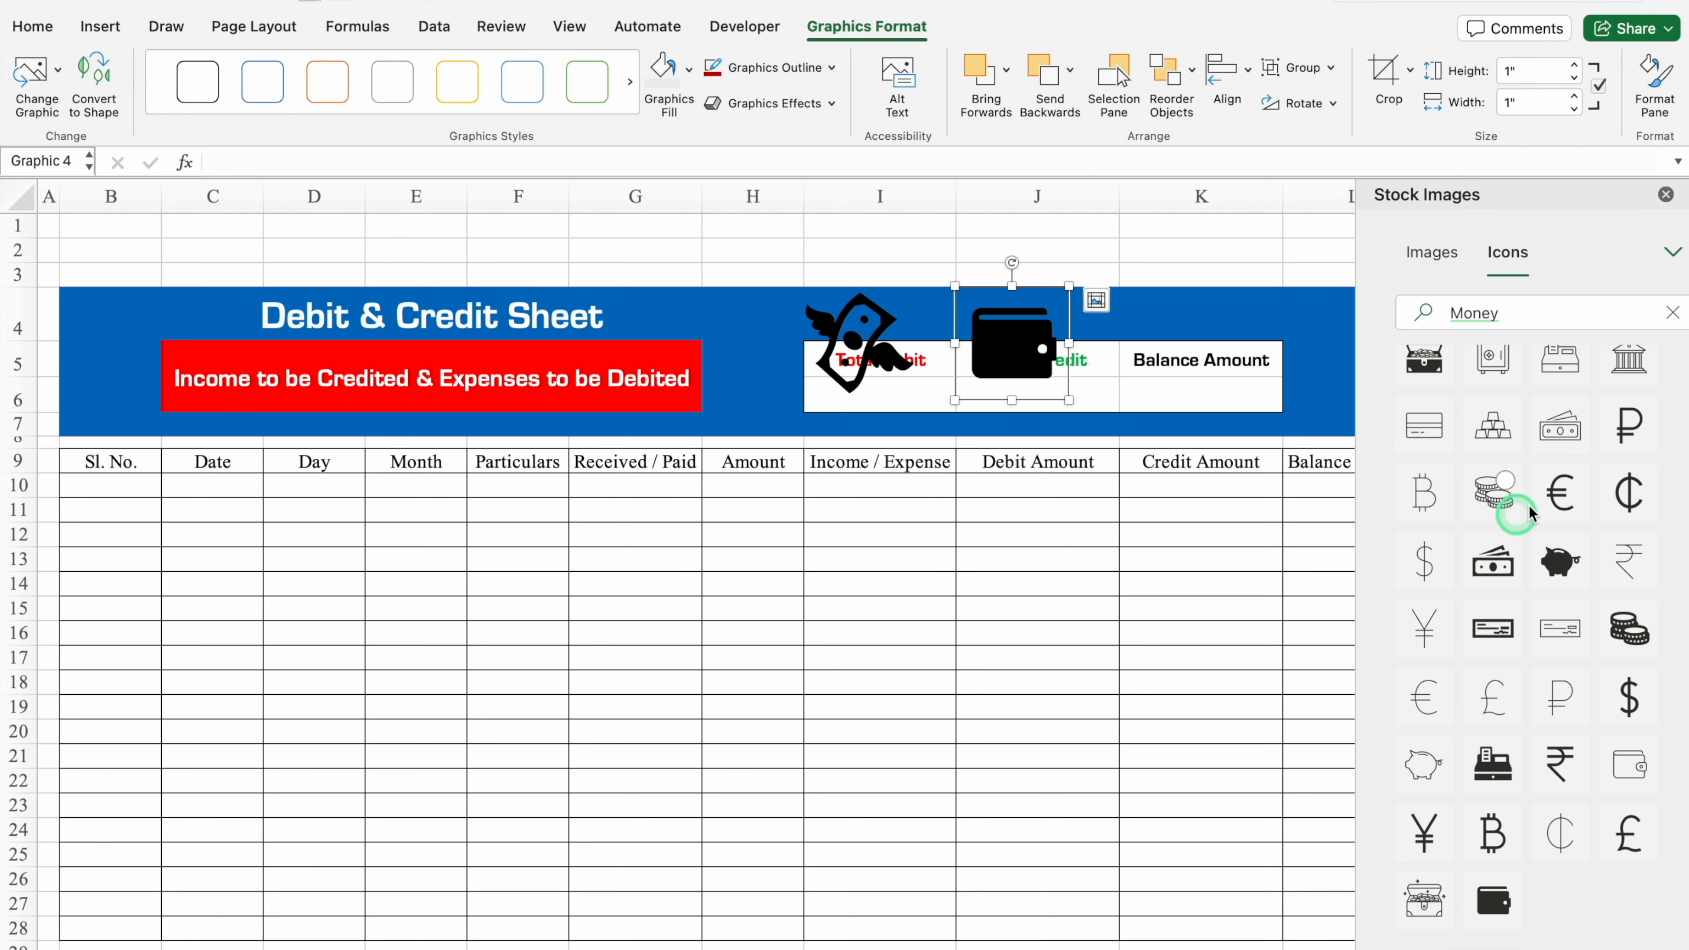
# Step: Insert the solid stacked gold bars icon from the money icons
pyautogui.scroll(1, 1505, 436)
pyautogui.scroll(4, 1504, 436)
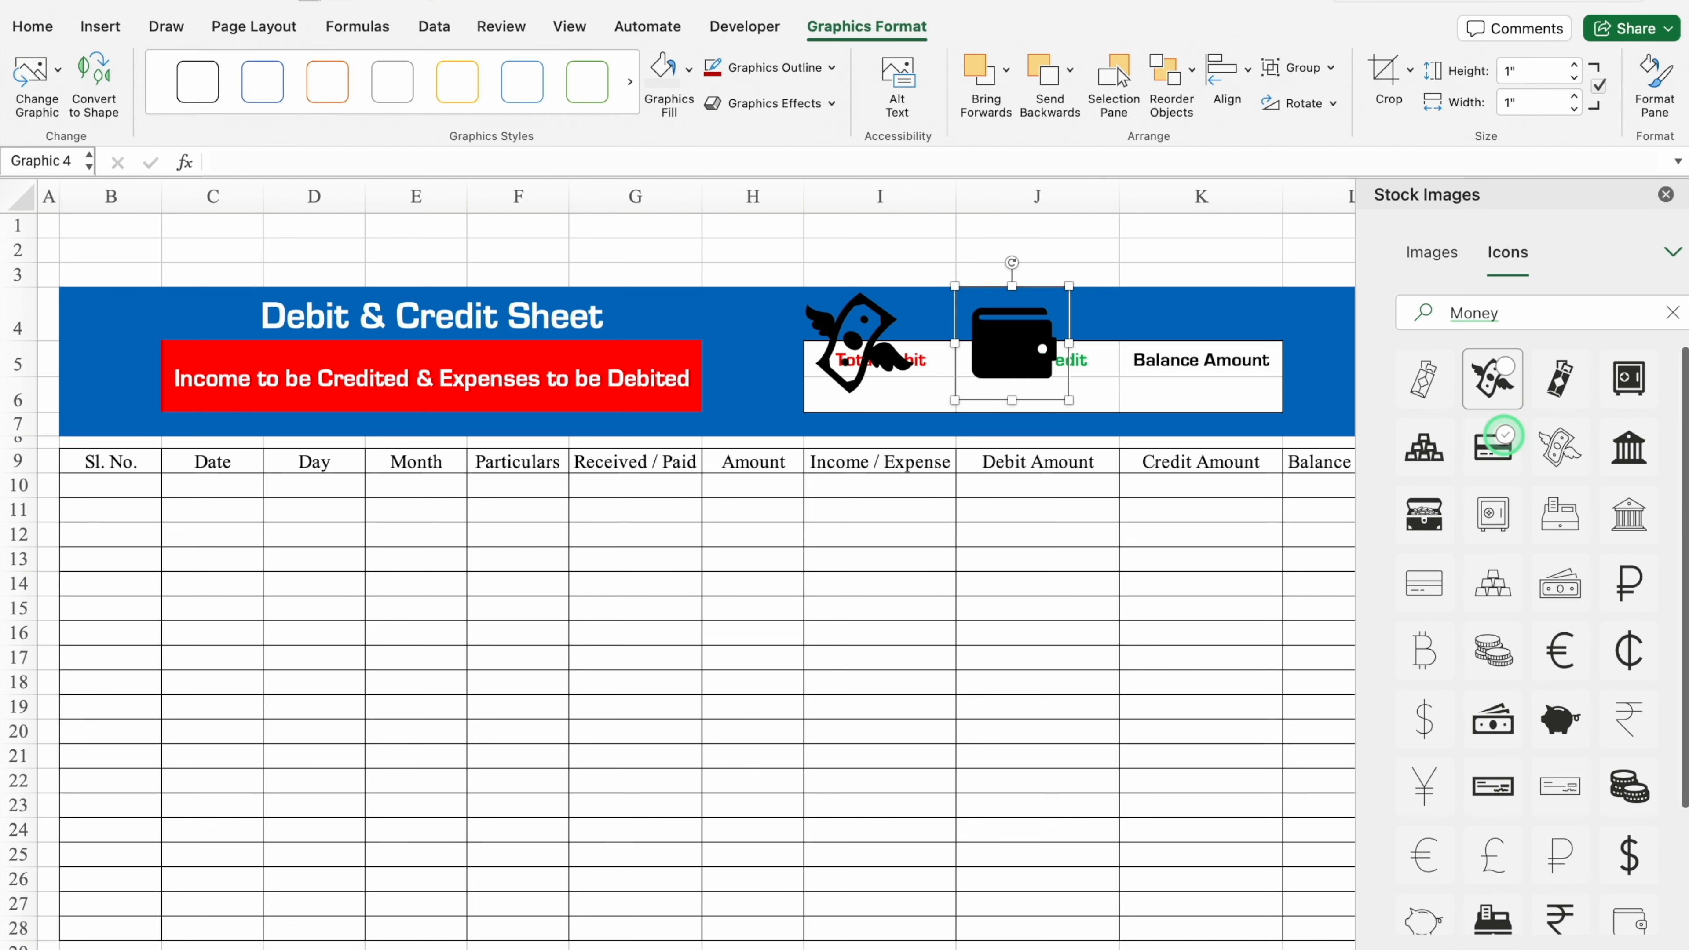
pyautogui.click(1426, 451)
pyautogui.click(1574, 946)
# Step: Shrink the gold bars icon to about 0.55" and centre it above the Balance Amount cell
pyautogui.moveTo(1028, 340); pyautogui.dragTo(1212, 314)
pyautogui.click(1666, 194)
pyautogui.moveTo(1183, 318); pyautogui.dragTo(1204, 318)
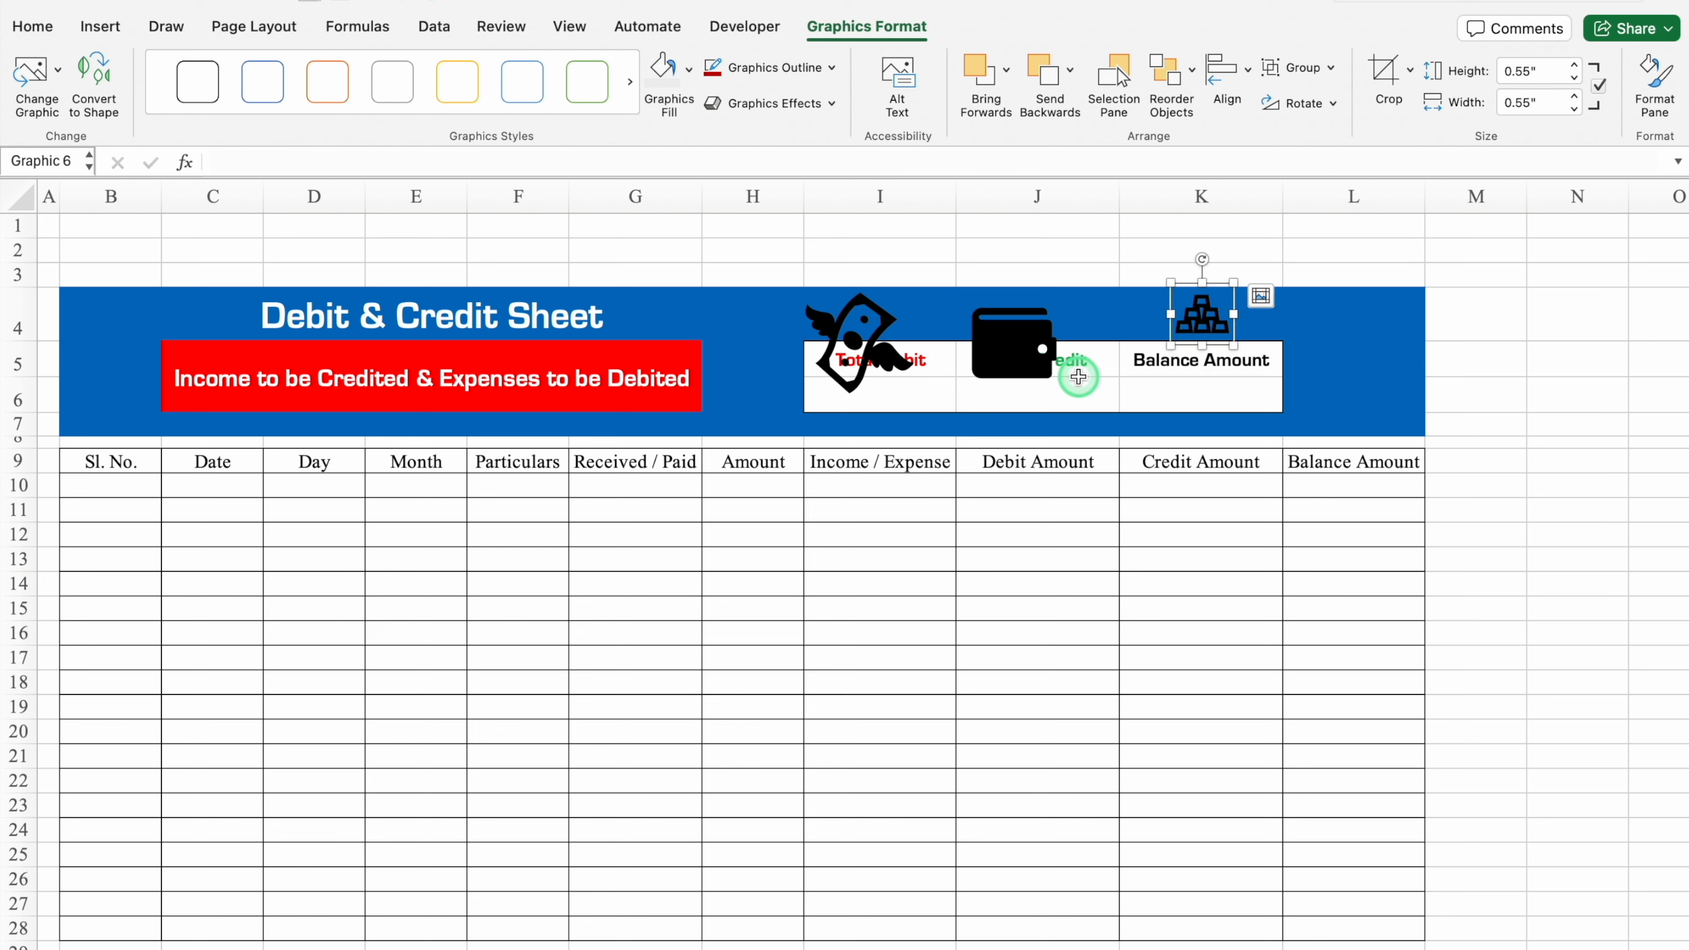
pyautogui.click(1343, 251)
# Step: Shrink the wallet icon to about 0.53" above Total Credit and the winged-money icon to about 0.45" above Total Debit
pyautogui.click(1028, 343)
pyautogui.moveTo(1068, 400); pyautogui.dragTo(1040, 324)
pyautogui.click(879, 352)
pyautogui.moveTo(915, 400); pyautogui.dragTo(855, 333)
pyautogui.moveTo(833, 323); pyautogui.dragTo(888, 325)
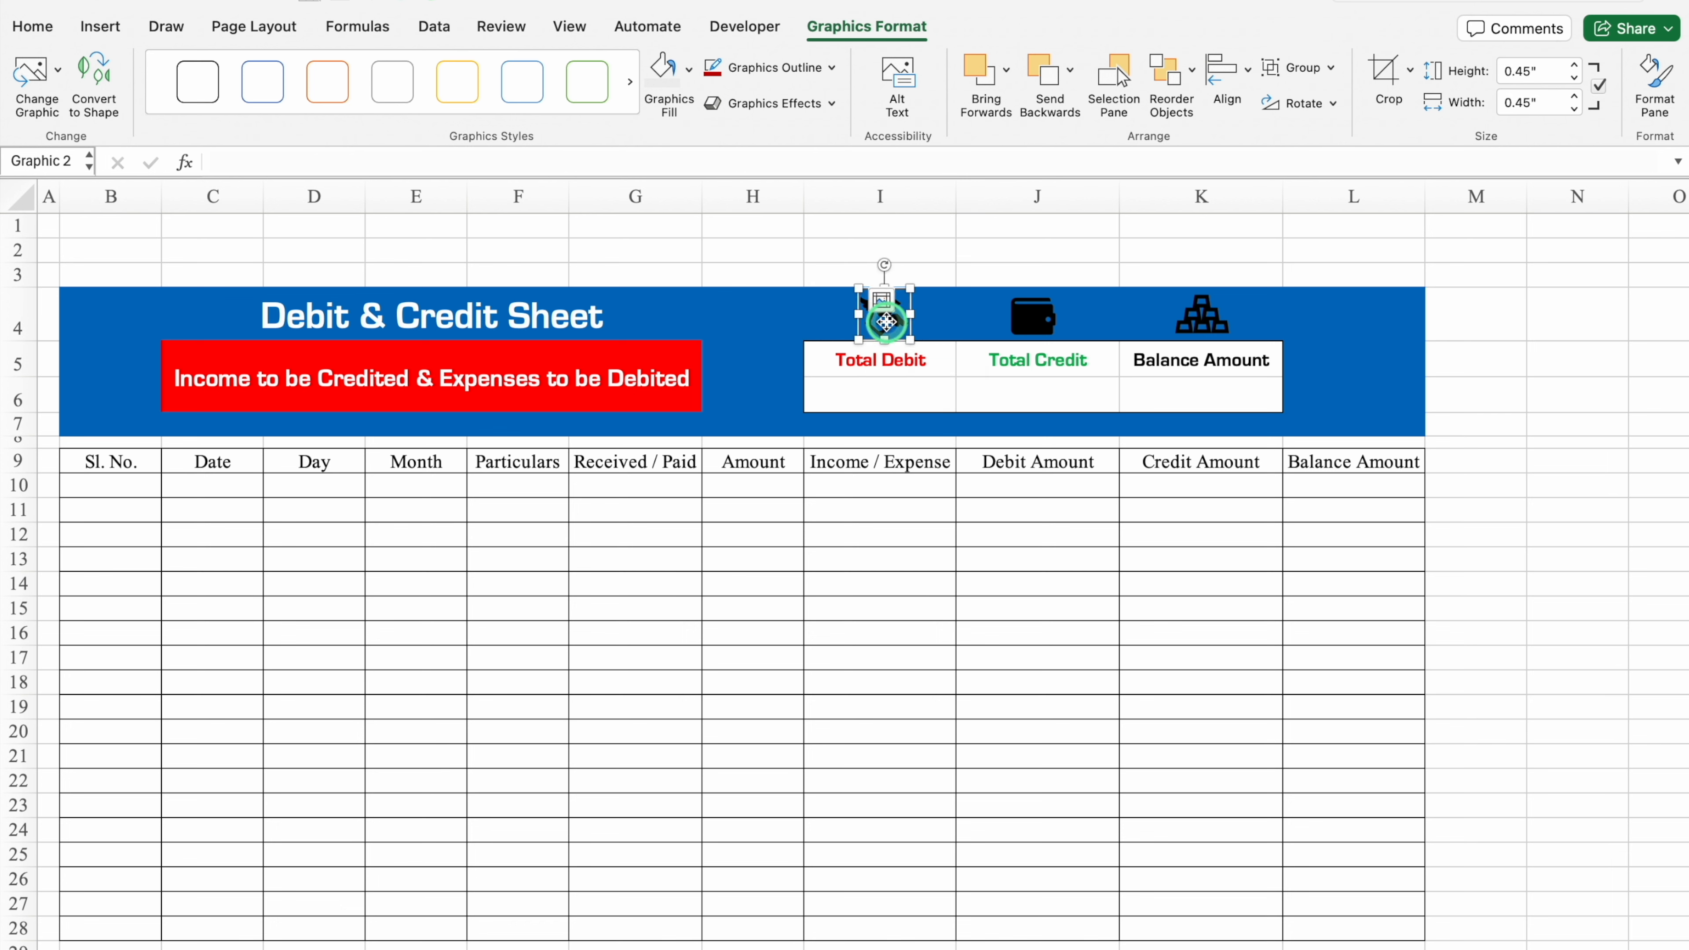
# Step: Fill the winged-money icon with red and the wallet icon with green
pyautogui.click(893, 30)
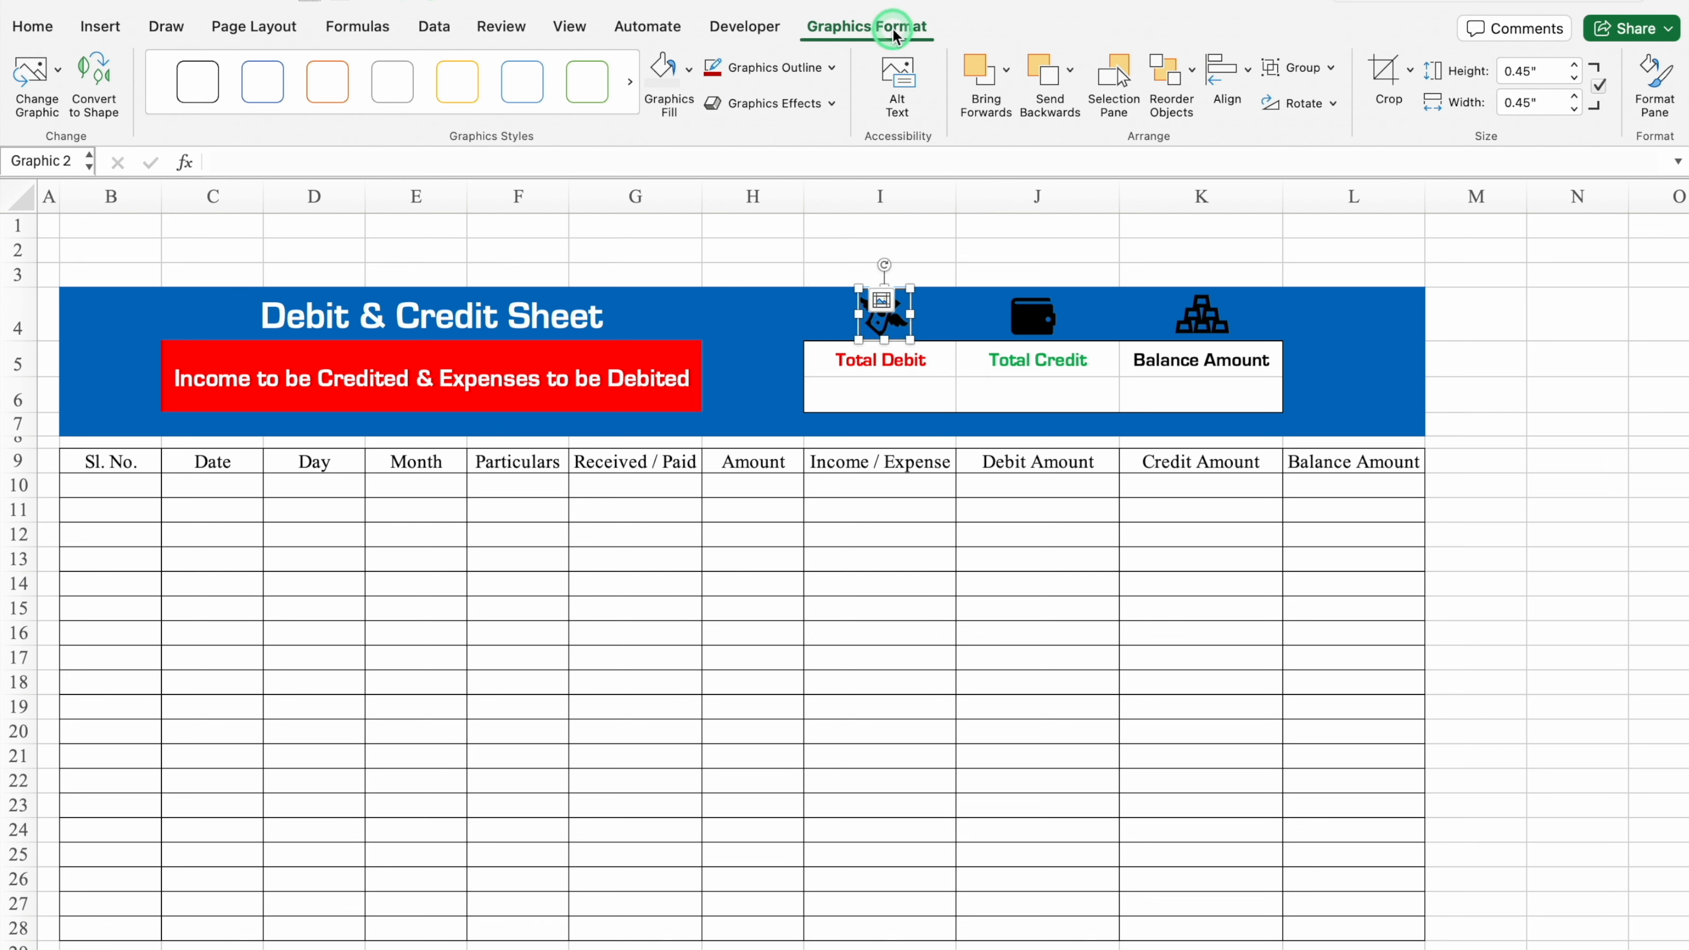
pyautogui.click(691, 70)
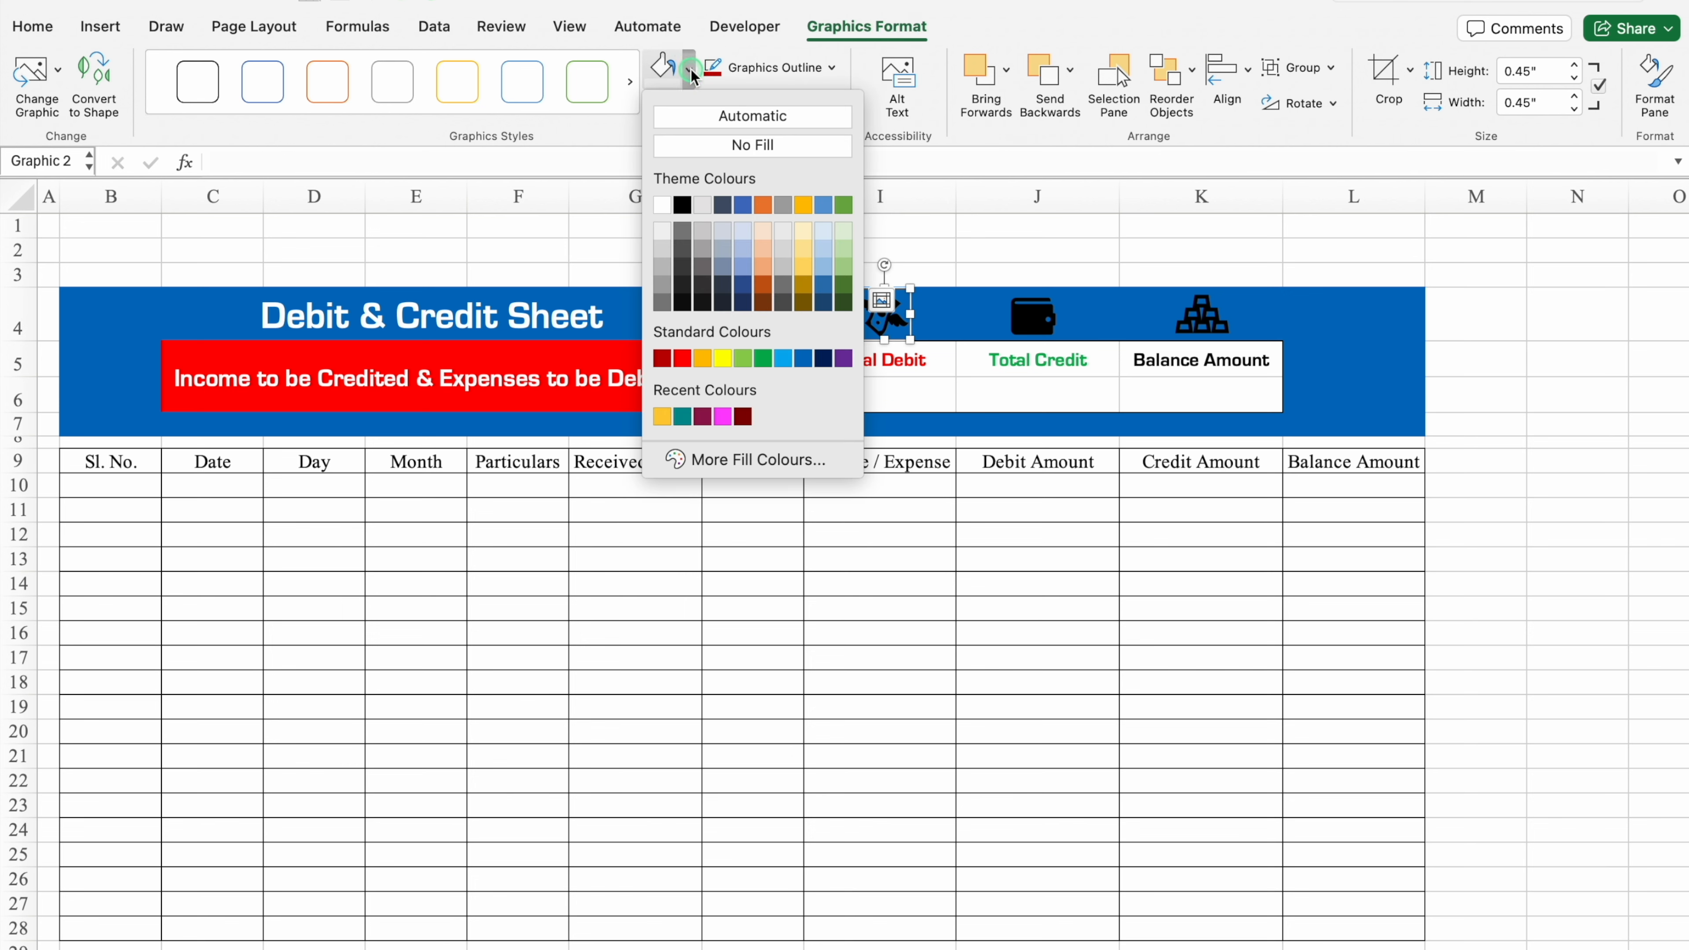
pyautogui.click(683, 358)
pyautogui.click(1032, 318)
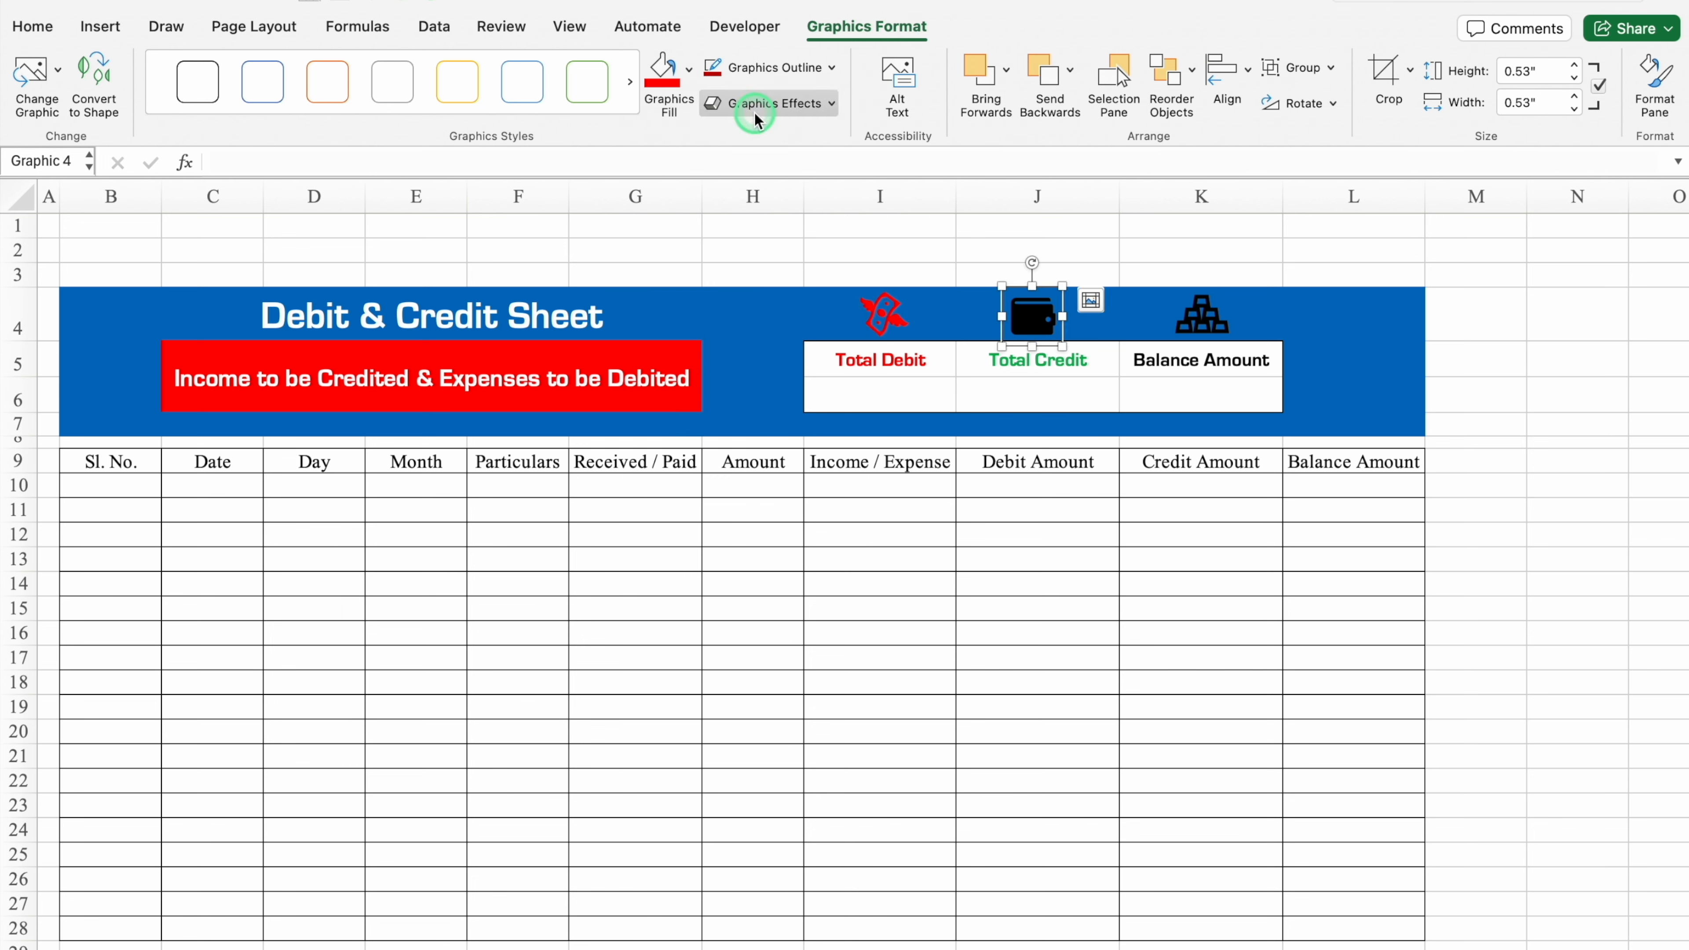
pyautogui.click(689, 69)
pyautogui.click(763, 358)
# Step: Fill the gold bars icon above Balance Amount with standard orange-gold
pyautogui.click(1203, 318)
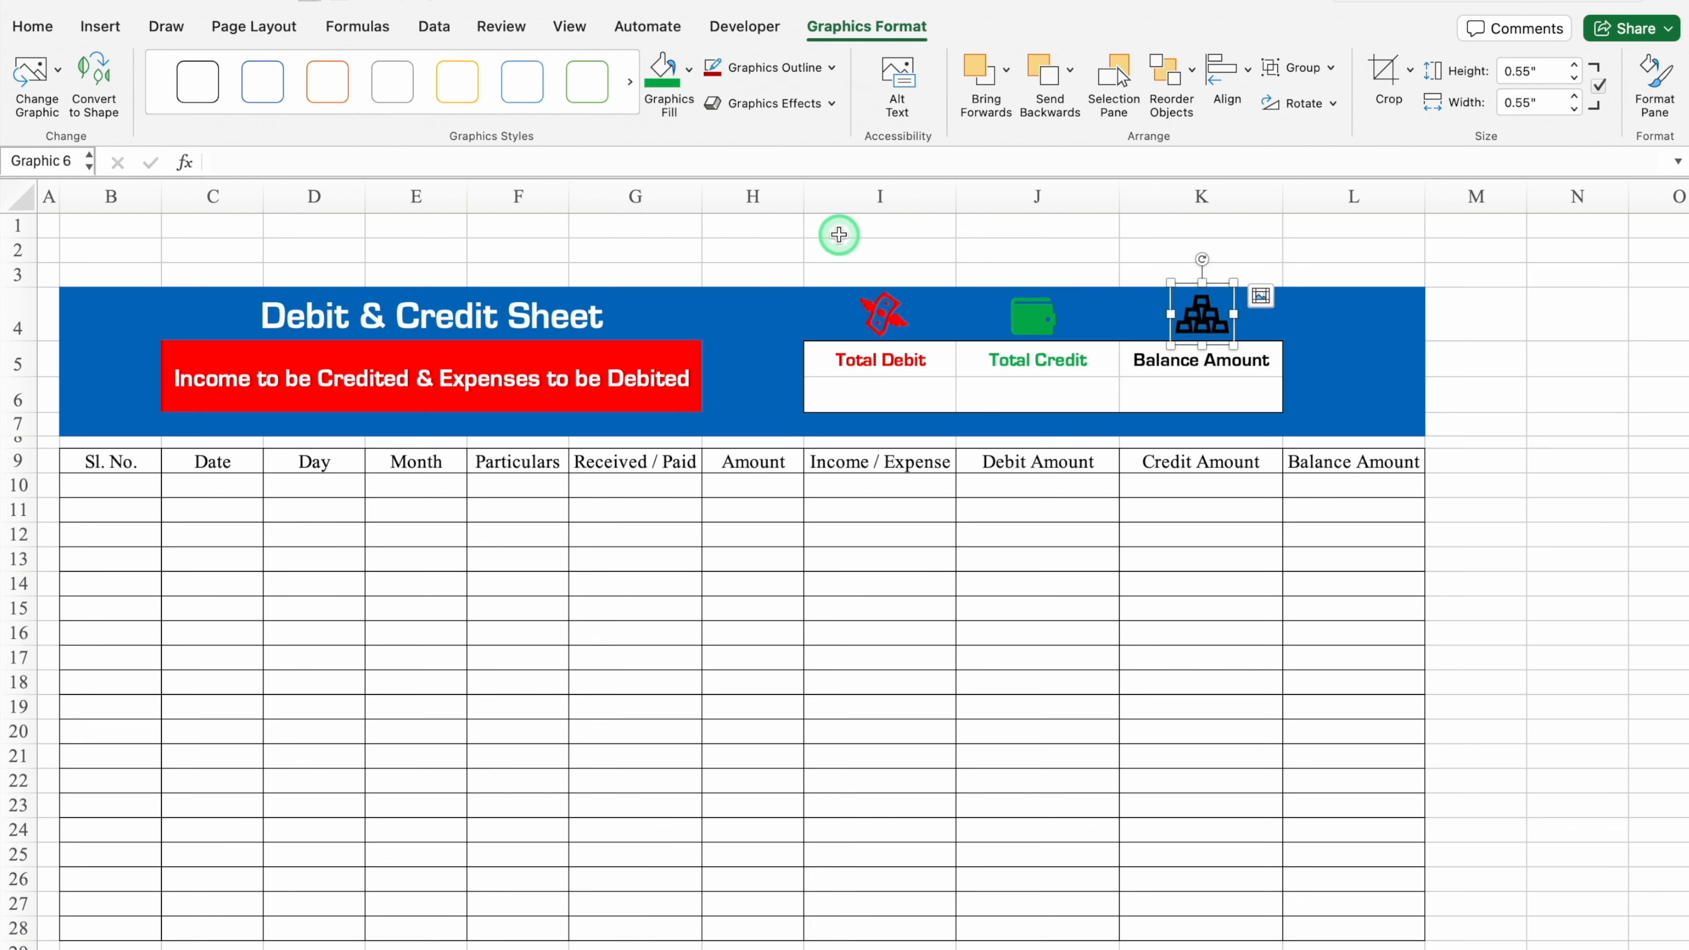
pyautogui.click(690, 69)
pyautogui.click(702, 358)
# Step: Add a black shadow to the gold bars icon above Balance Amount
pyautogui.click(1232, 307)
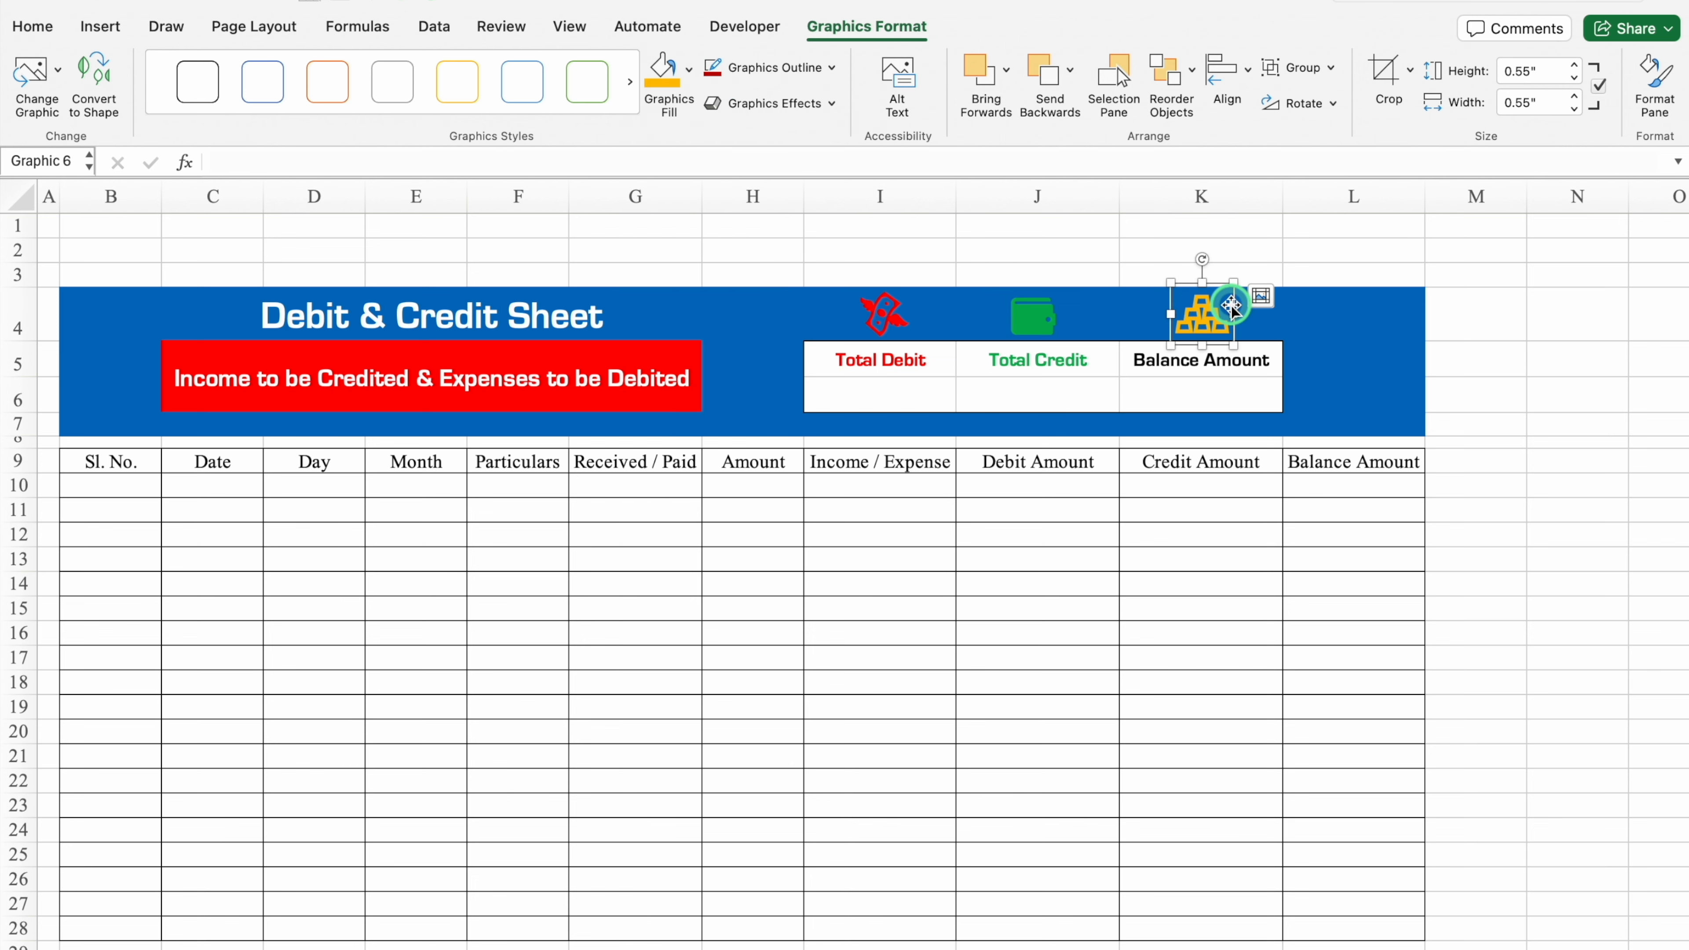
pyautogui.doubleClick(1232, 304)
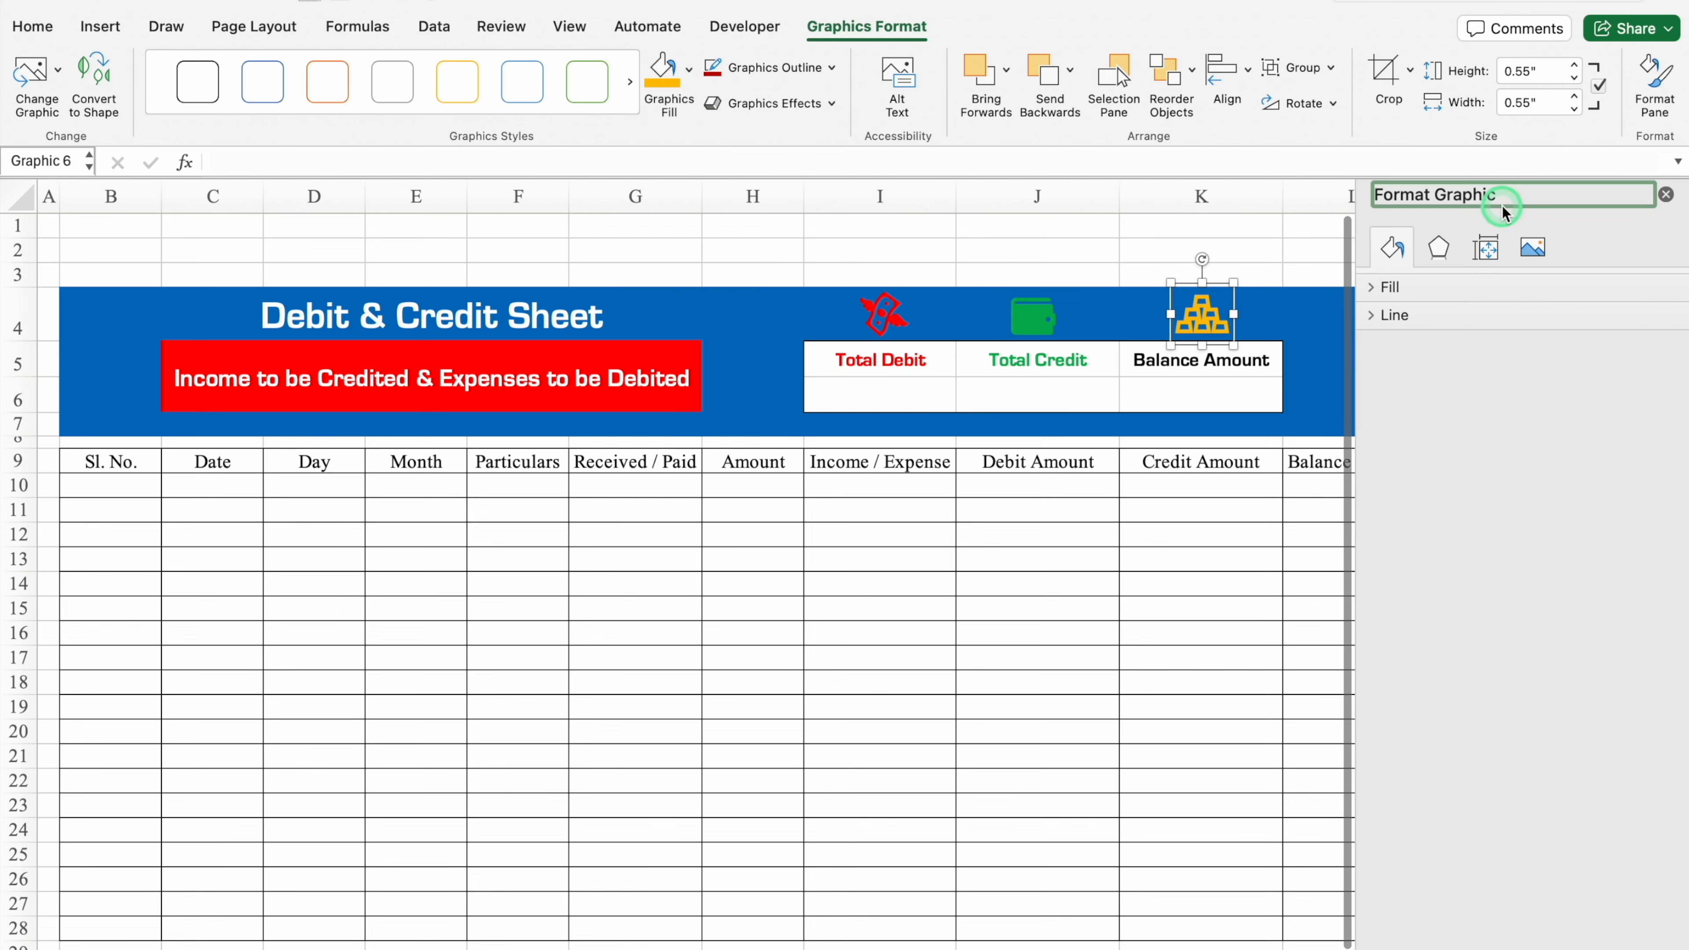
pyautogui.click(1442, 243)
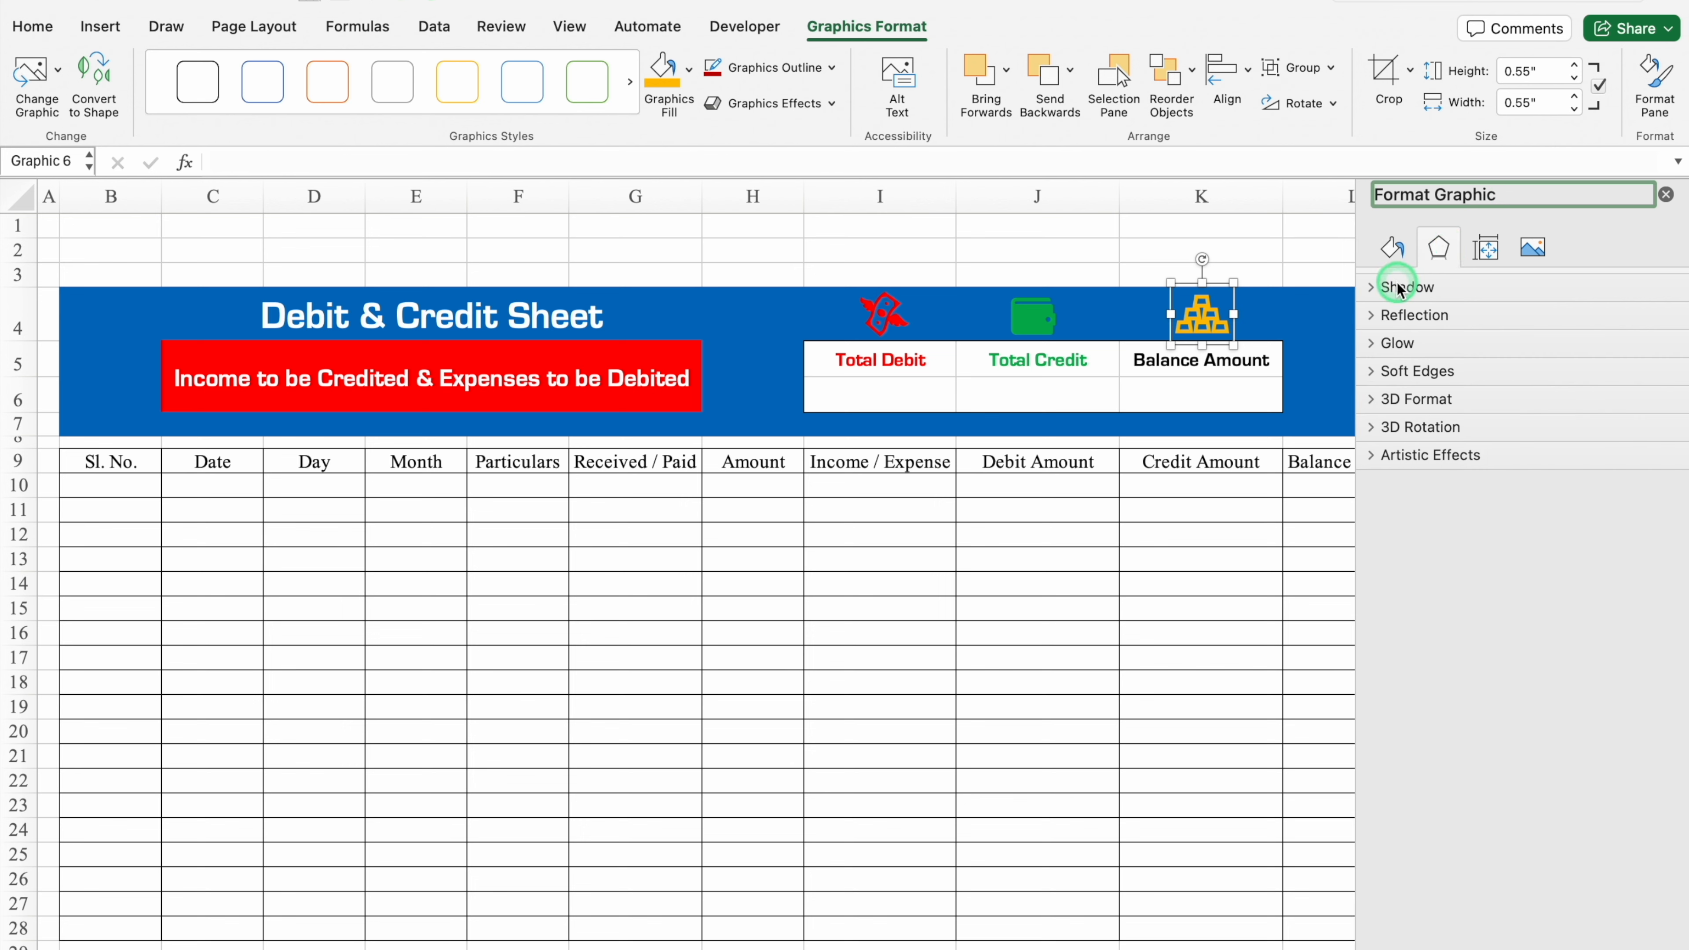
pyautogui.click(1401, 289)
pyautogui.click(1653, 358)
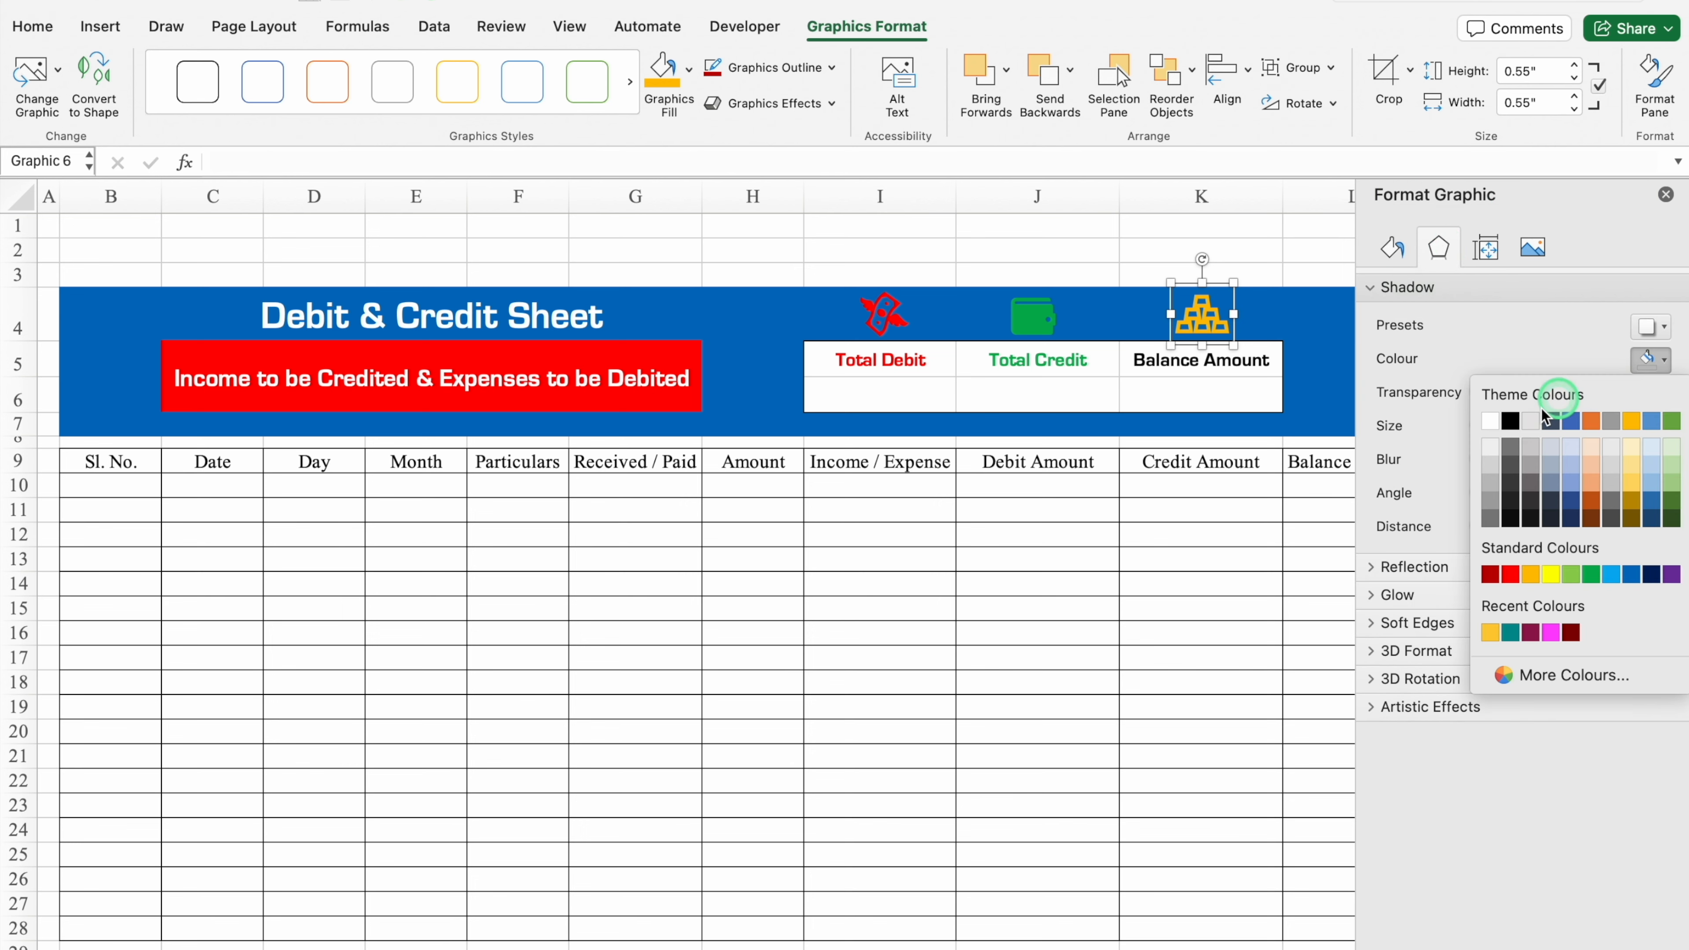
pyautogui.click(1514, 424)
# Step: Give the wallet icon and the winged-money icon black shadows and close the graphic formatting options
pyautogui.click(1033, 317)
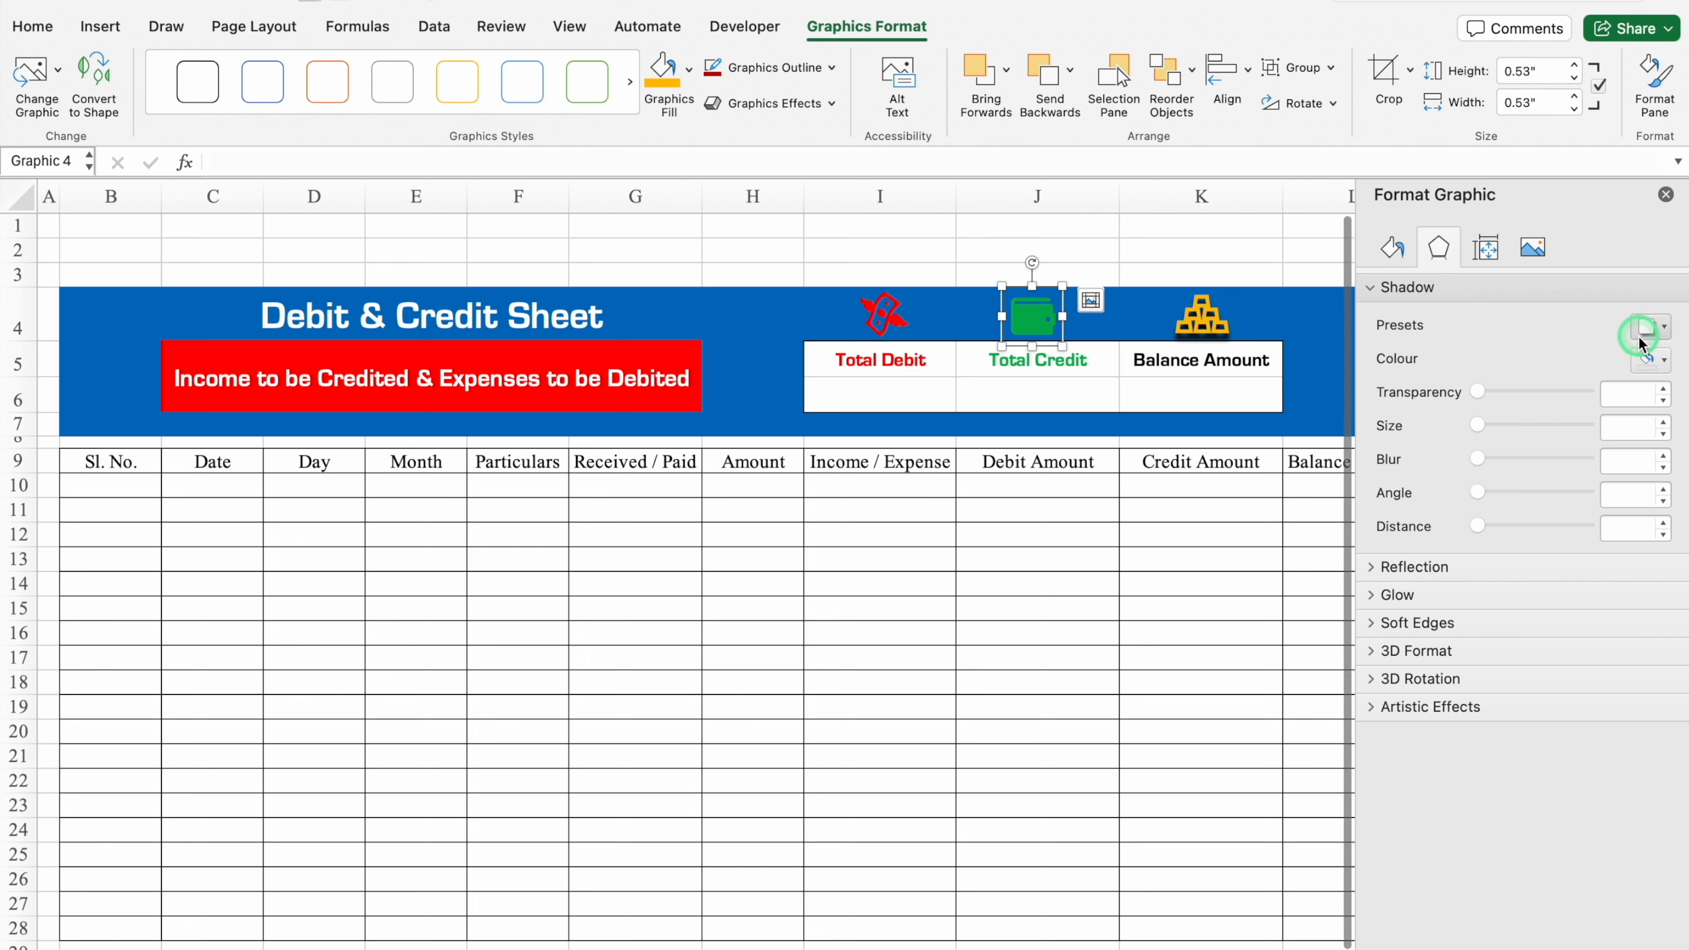
pyautogui.click(1663, 361)
pyautogui.click(1510, 421)
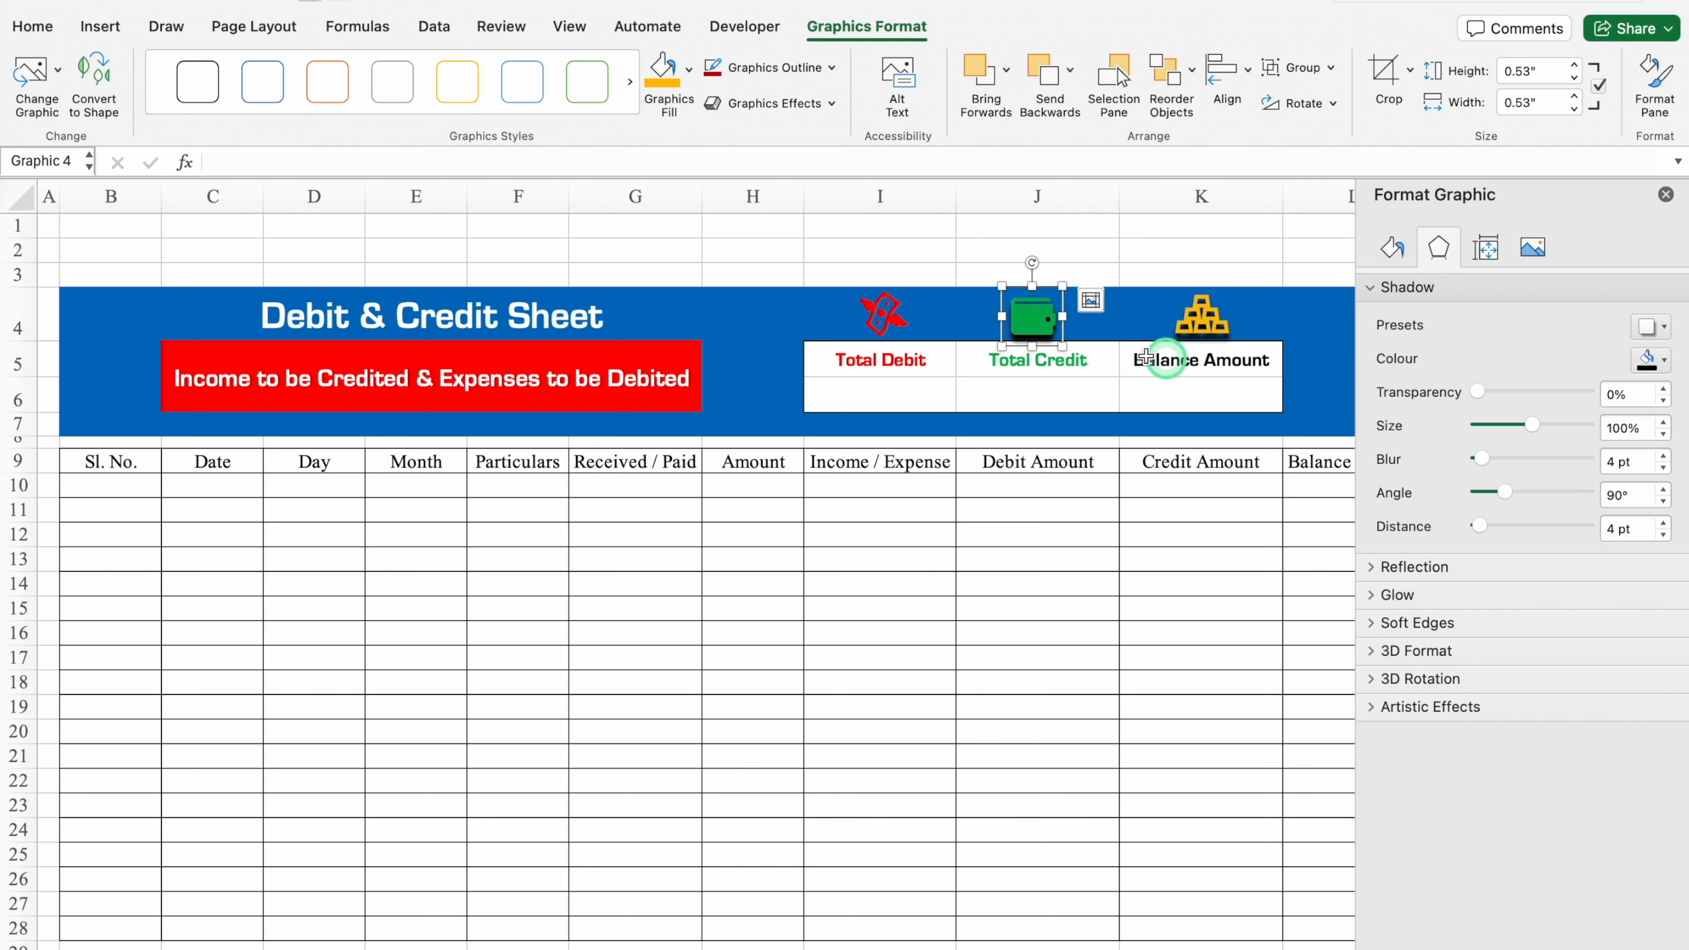
pyautogui.click(884, 314)
pyautogui.click(1395, 293)
pyautogui.click(1652, 359)
pyautogui.click(1510, 420)
pyautogui.click(1666, 195)
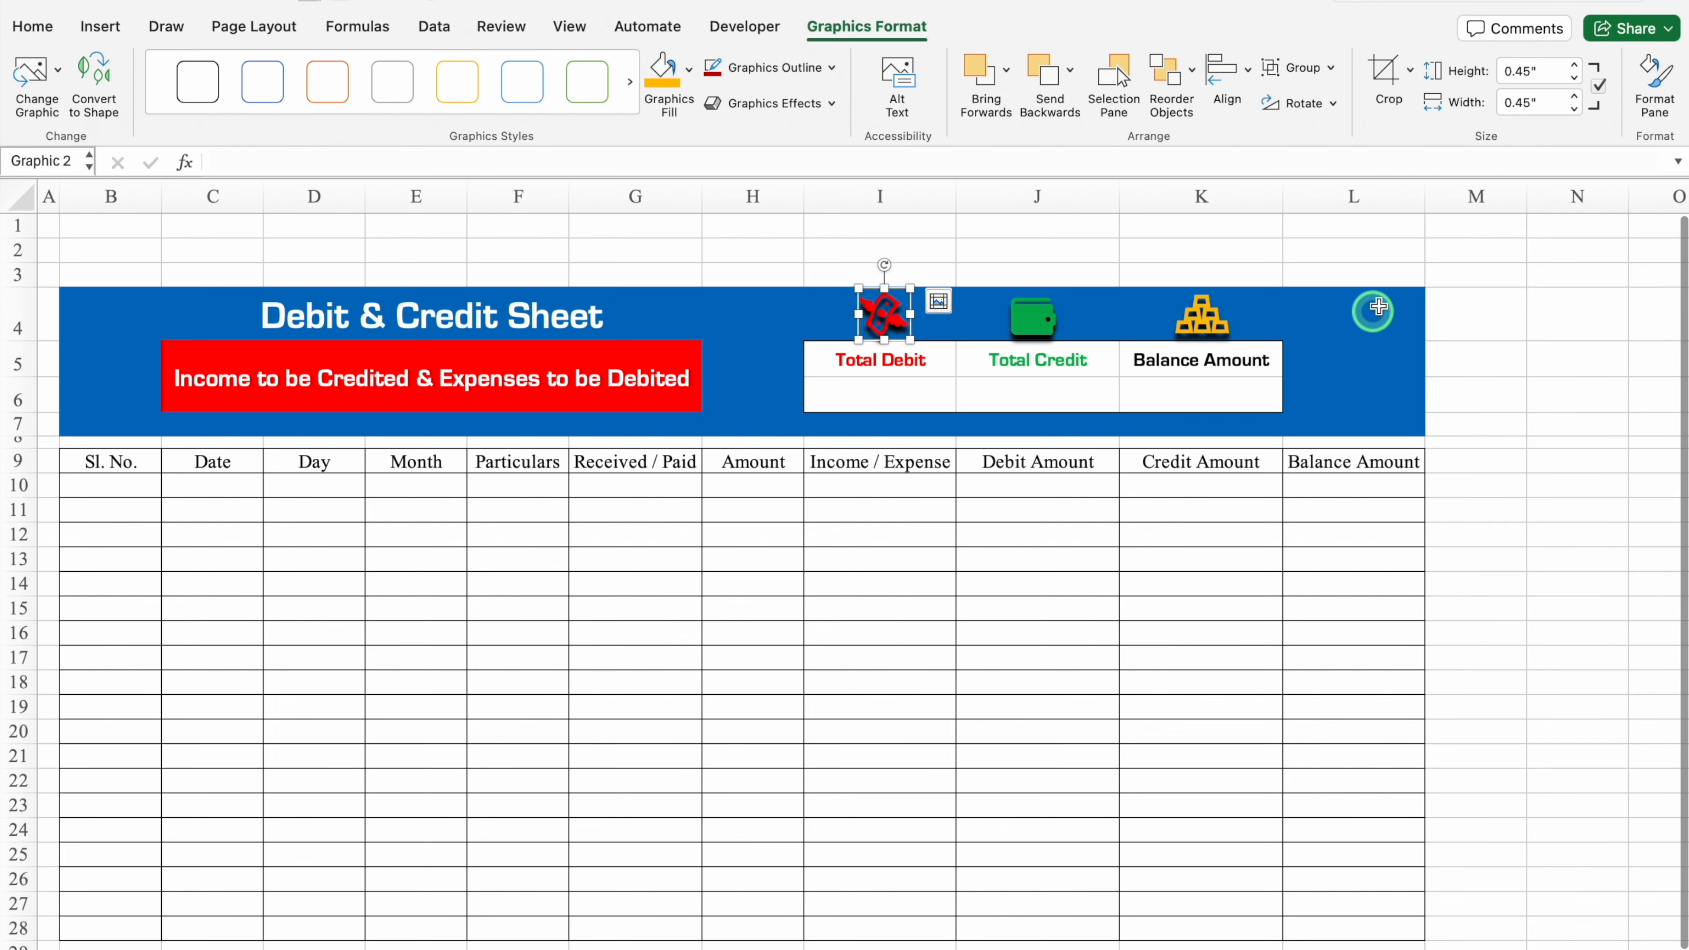
# Step: Make banner row 4 slightly taller and adjust the three icons so they sit centred above the totals box
pyautogui.click(17, 337)
pyautogui.moveTo(18, 337); pyautogui.dragTo(18, 348)
pyautogui.click(882, 316)
pyautogui.click(1033, 318)
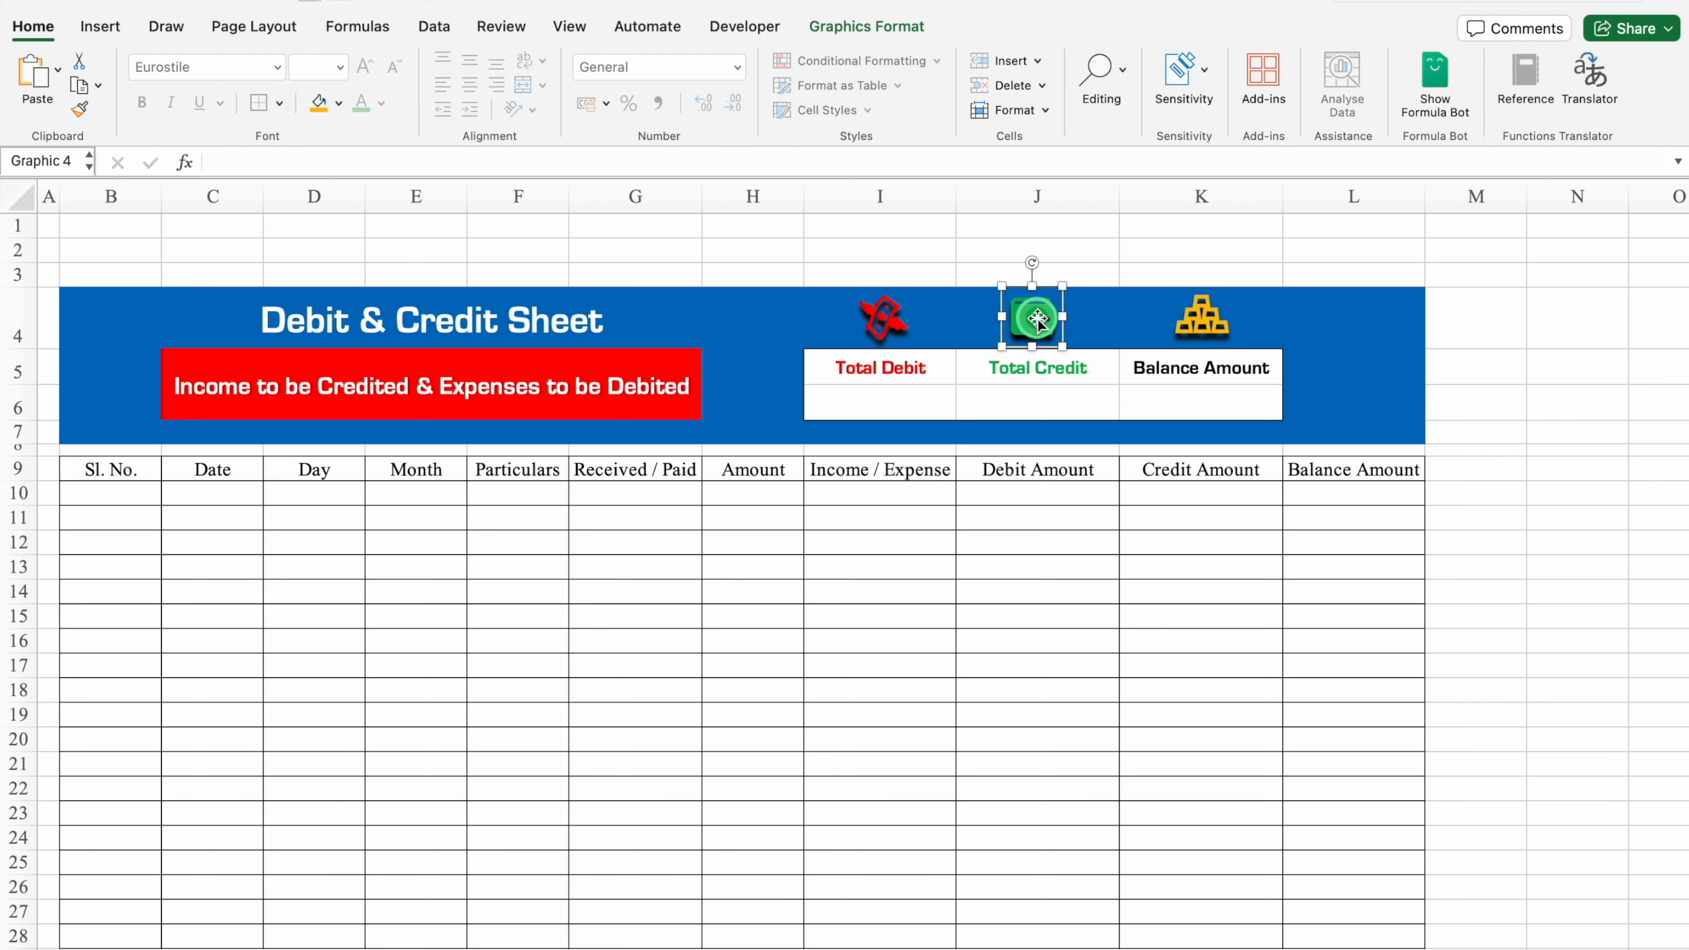
pyautogui.click(1202, 319)
pyautogui.click(1519, 366)
# Step: Apply a border around the banner range B4:L7 and turn off the sheet's gridlines
pyautogui.moveTo(106, 316); pyautogui.dragTo(1307, 445)
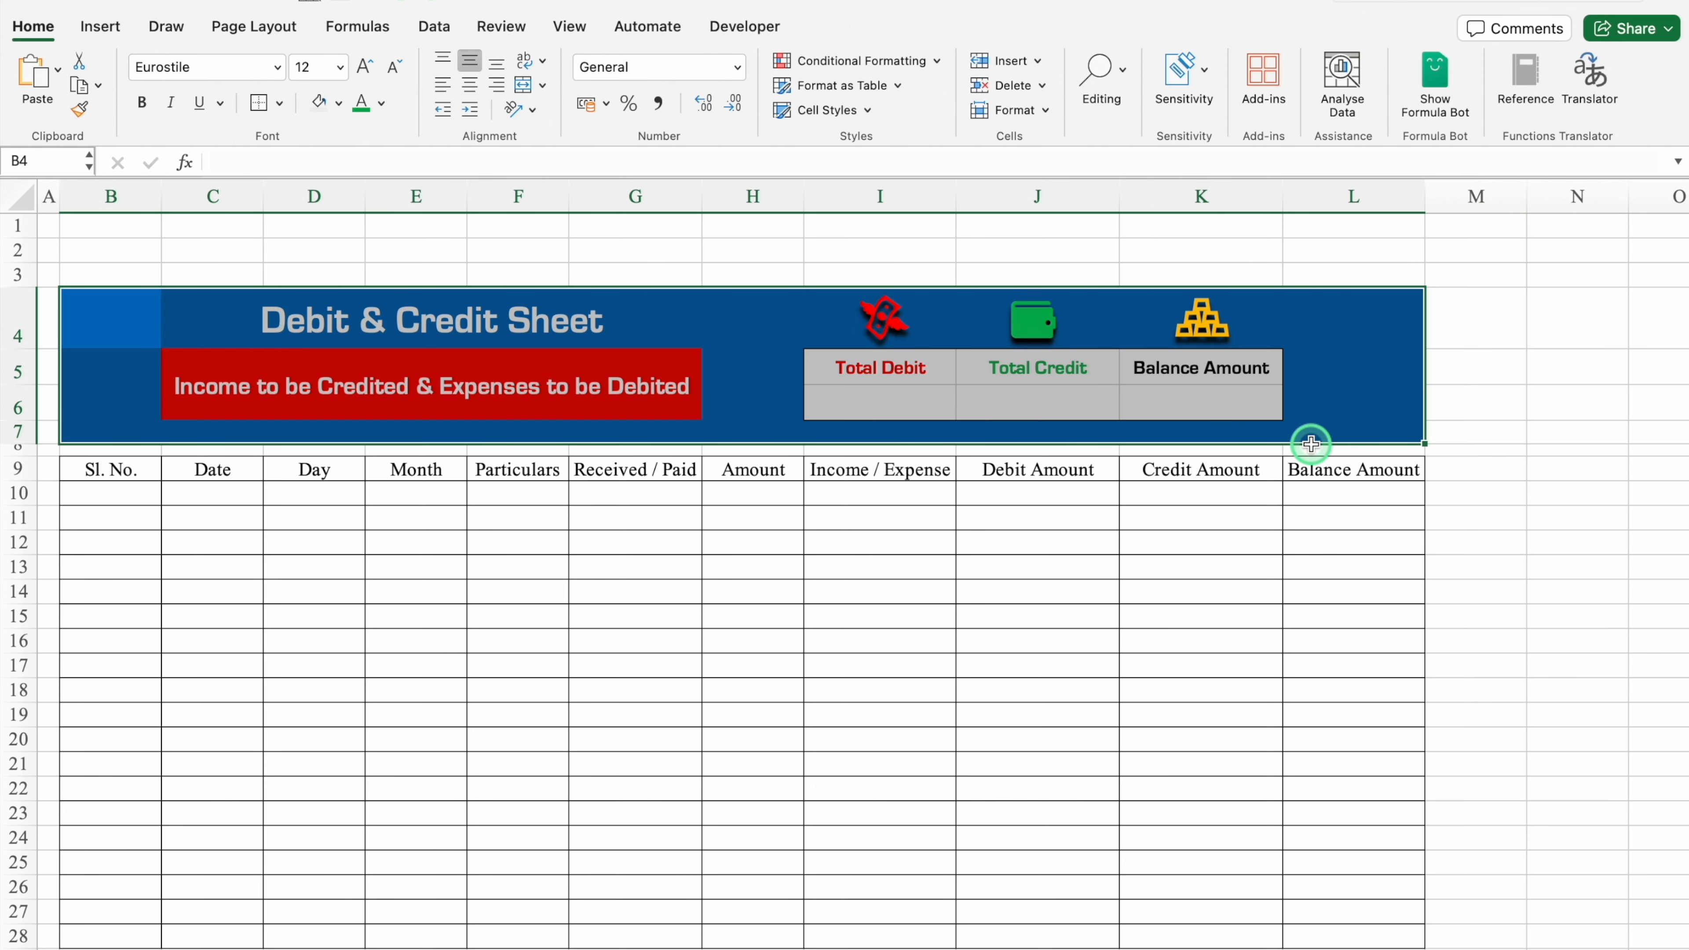
pyautogui.click(257, 105)
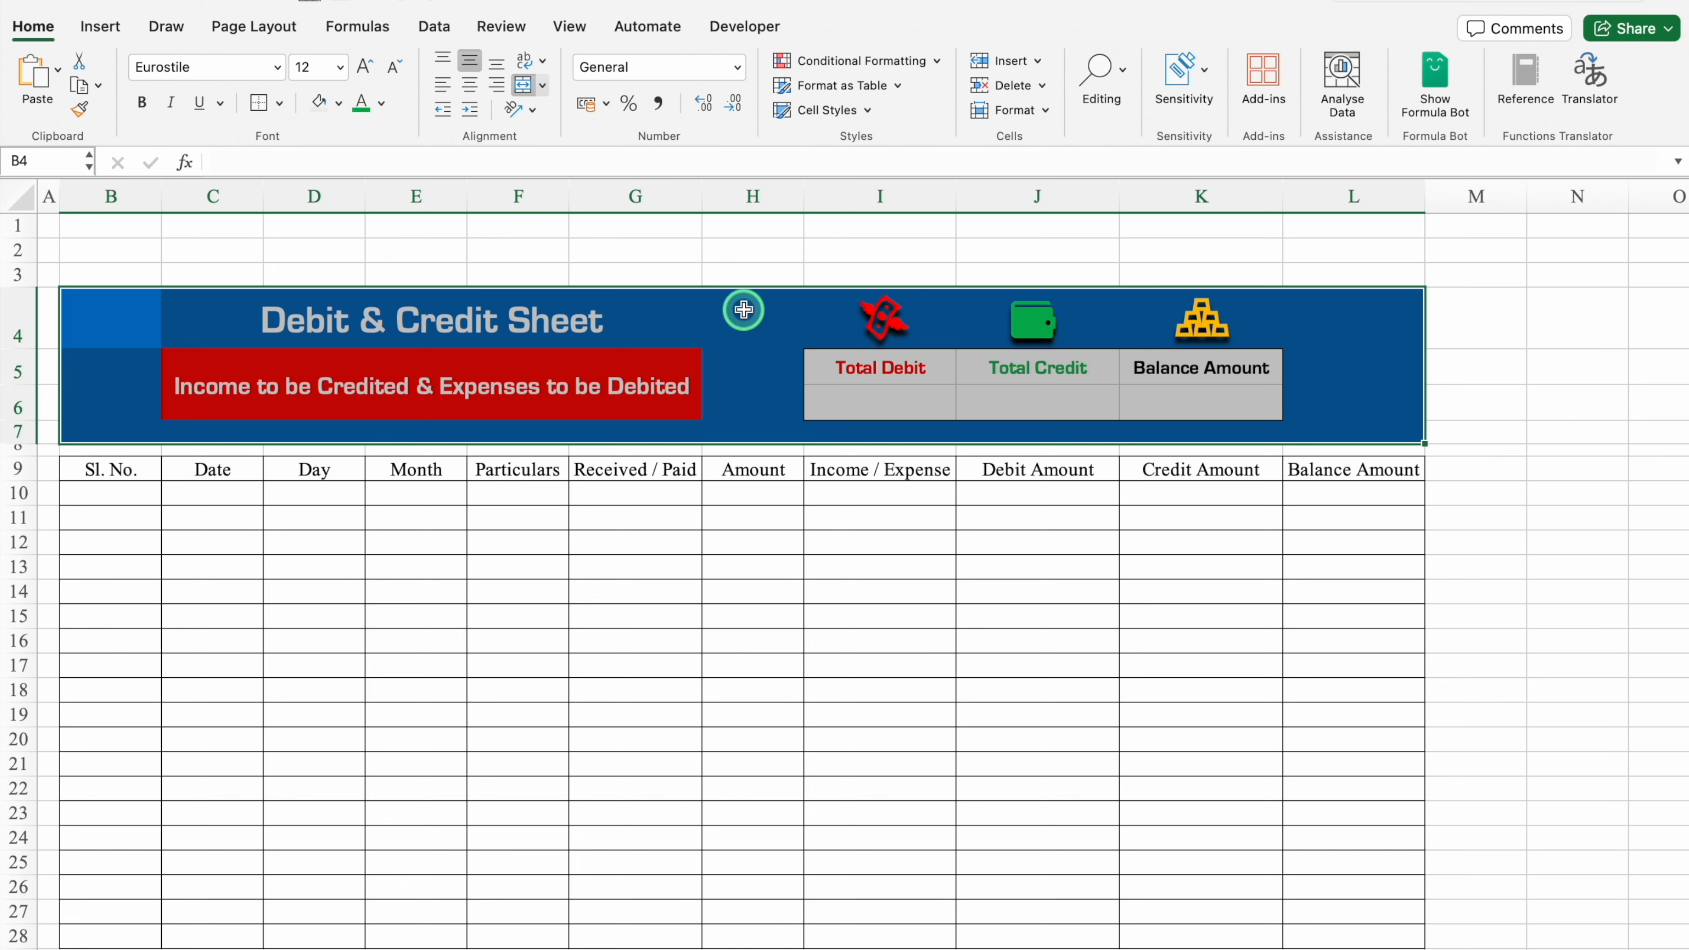
pyautogui.click(1590, 433)
pyautogui.click(557, 25)
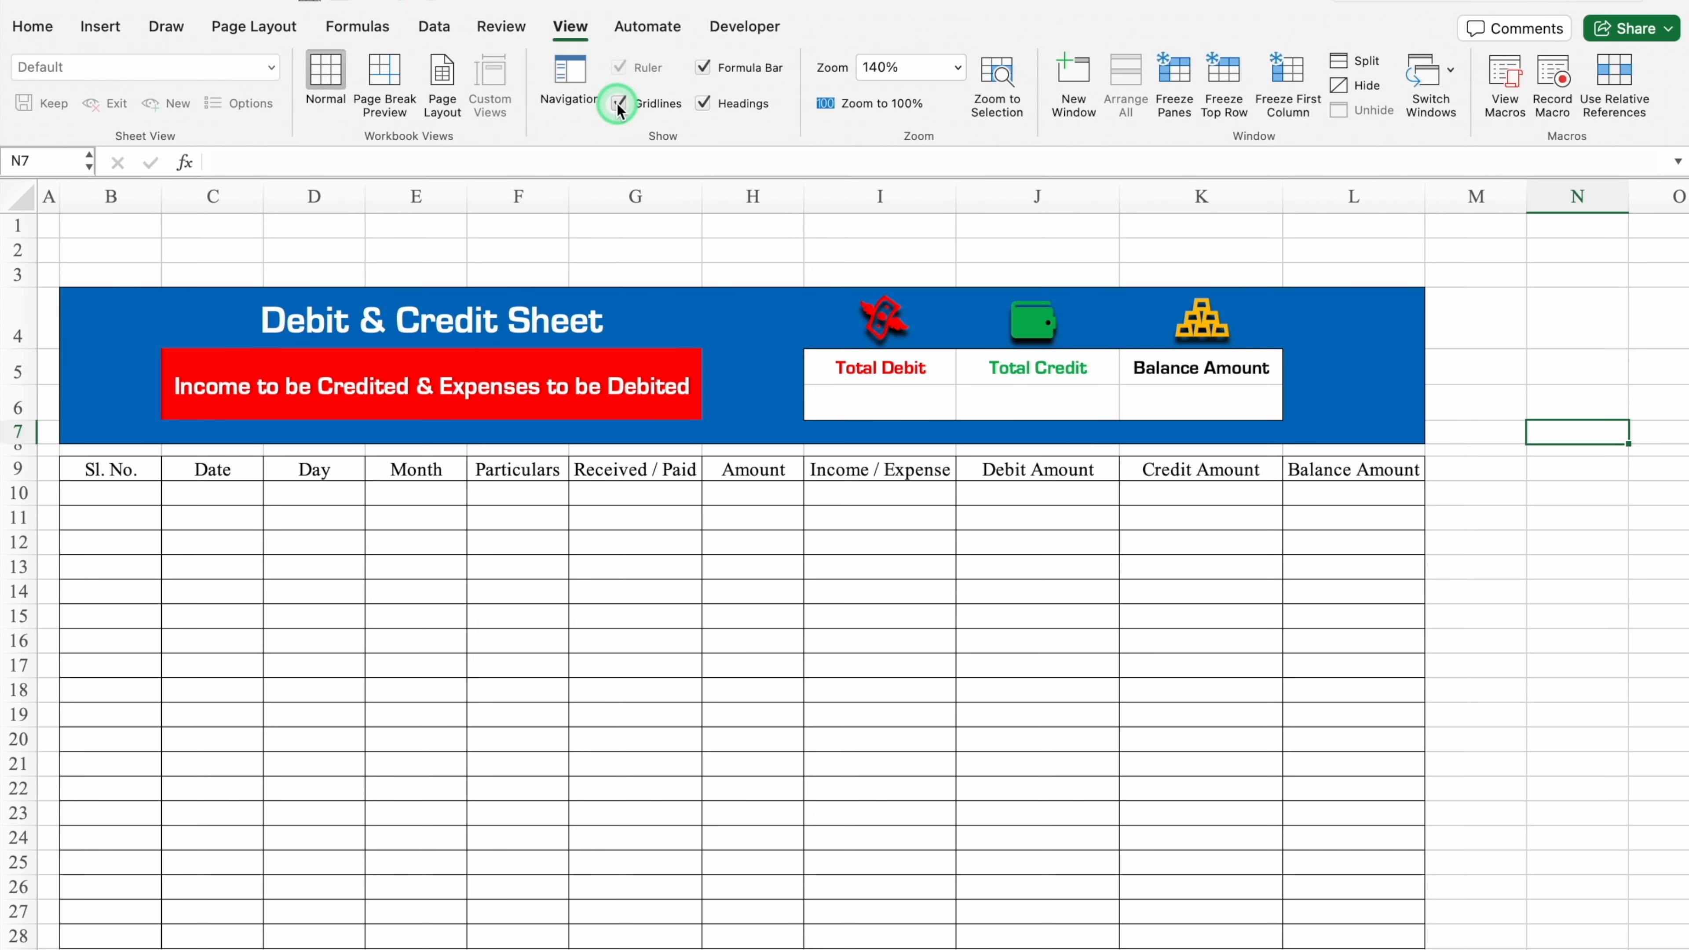
pyautogui.click(619, 105)
pyautogui.click(1550, 614)
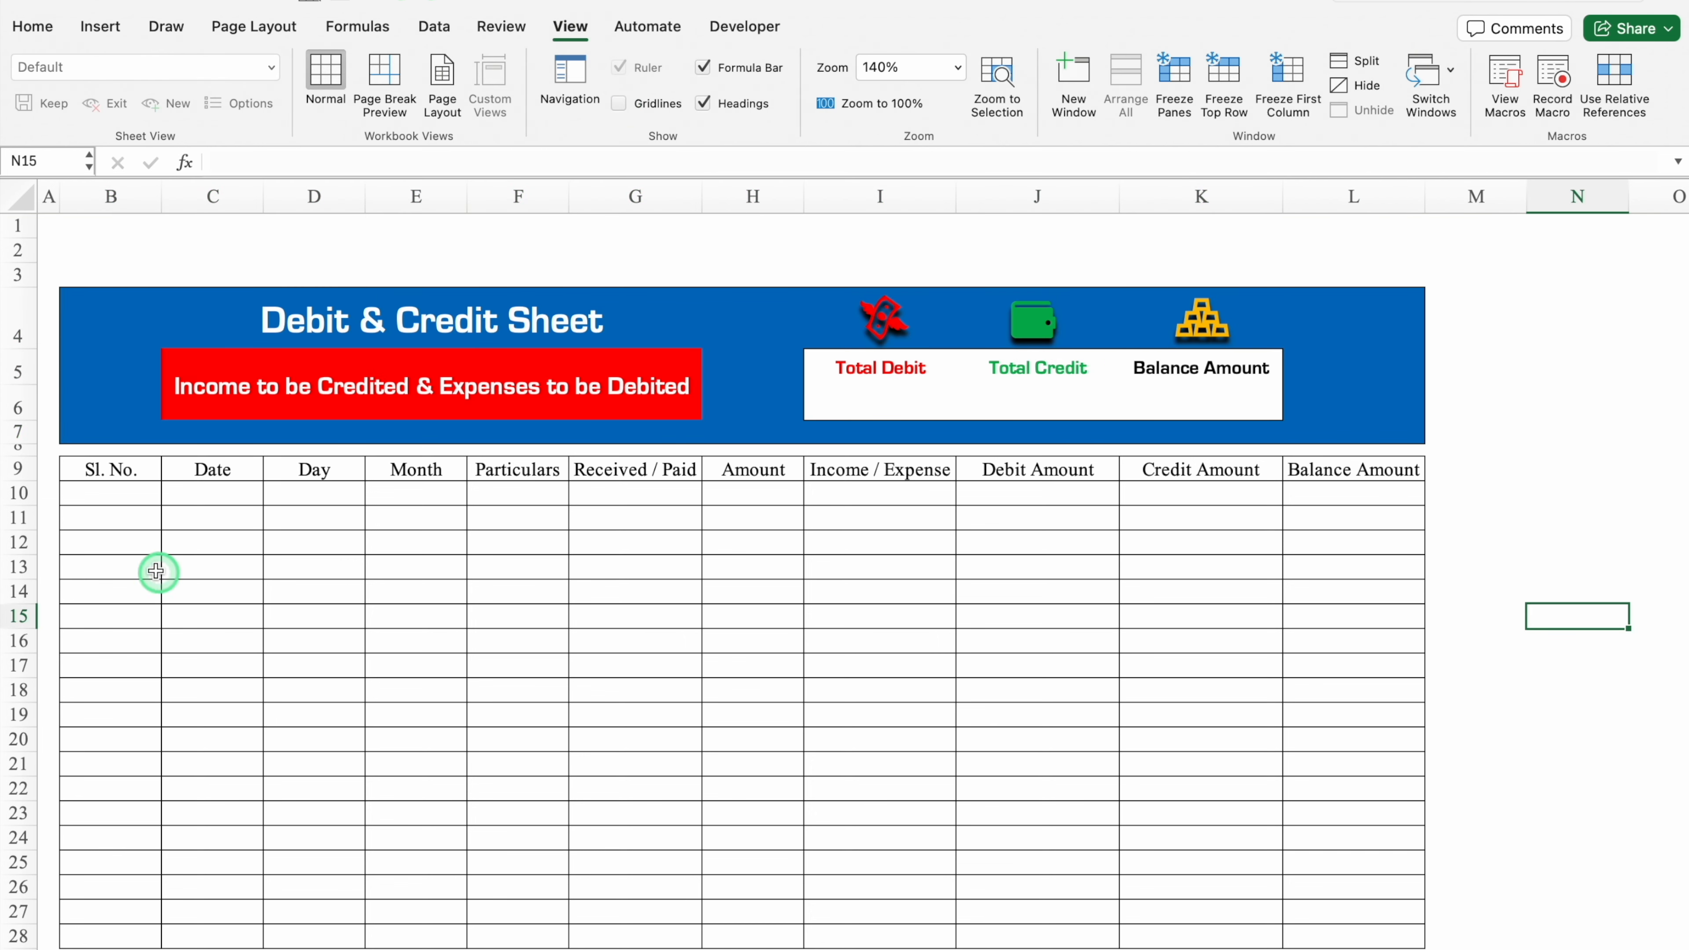
# Step: Change the font of the table header row 9 to Eurostile
pyautogui.click(18, 469)
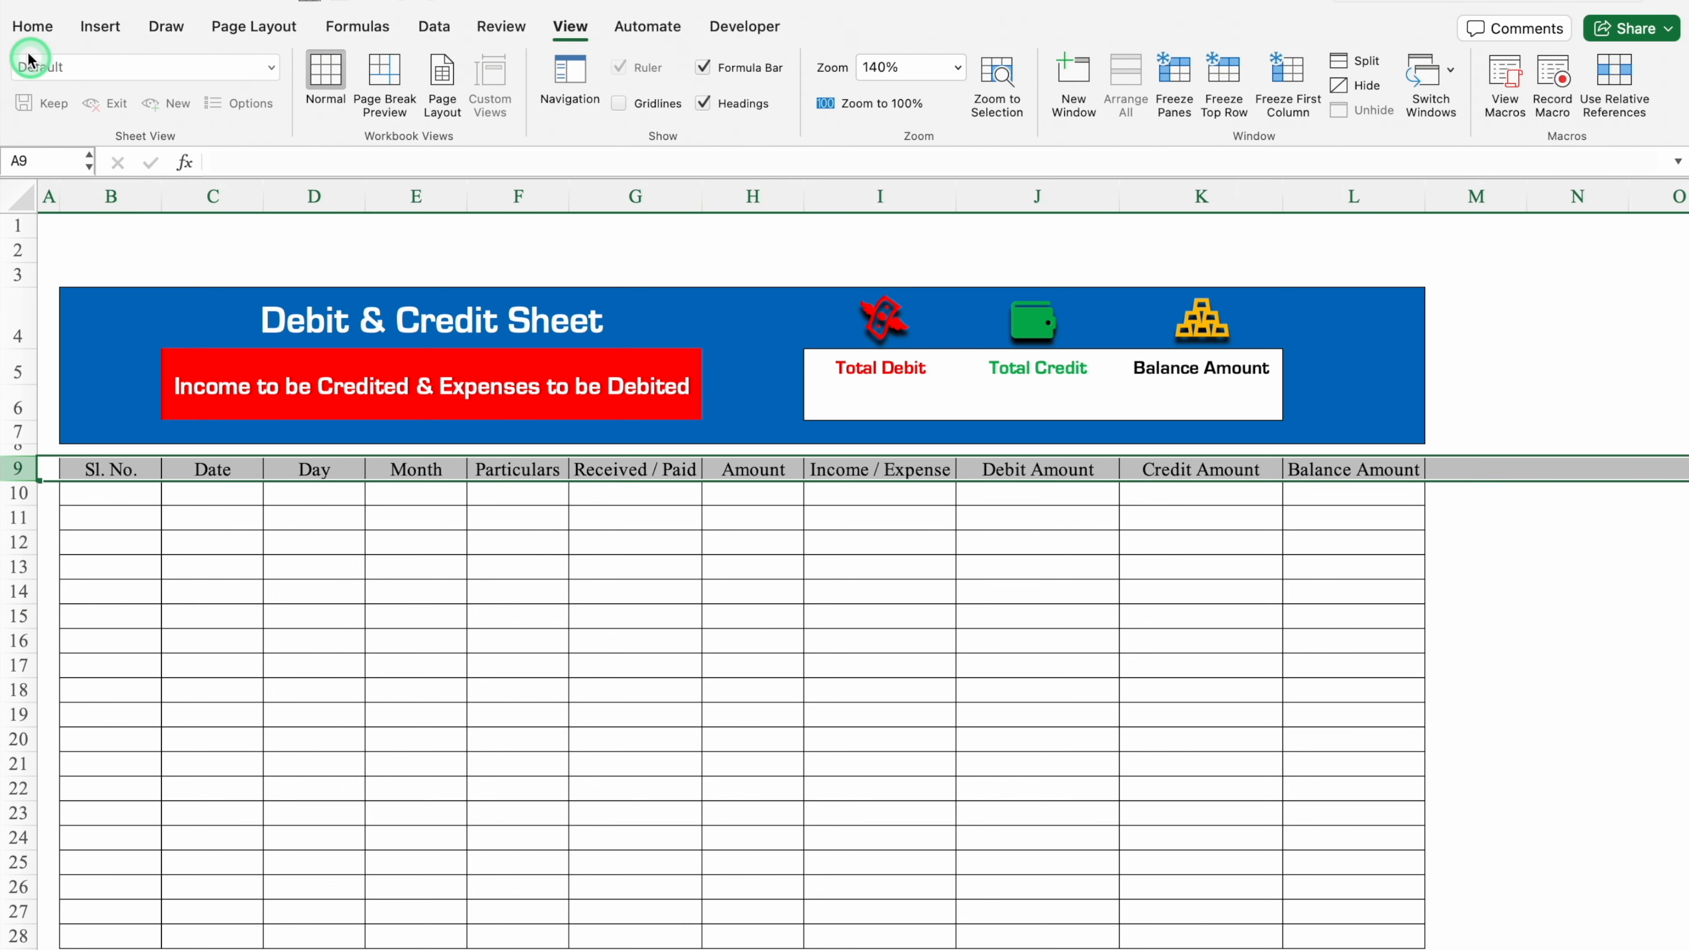
pyautogui.click(32, 27)
pyautogui.click(279, 65)
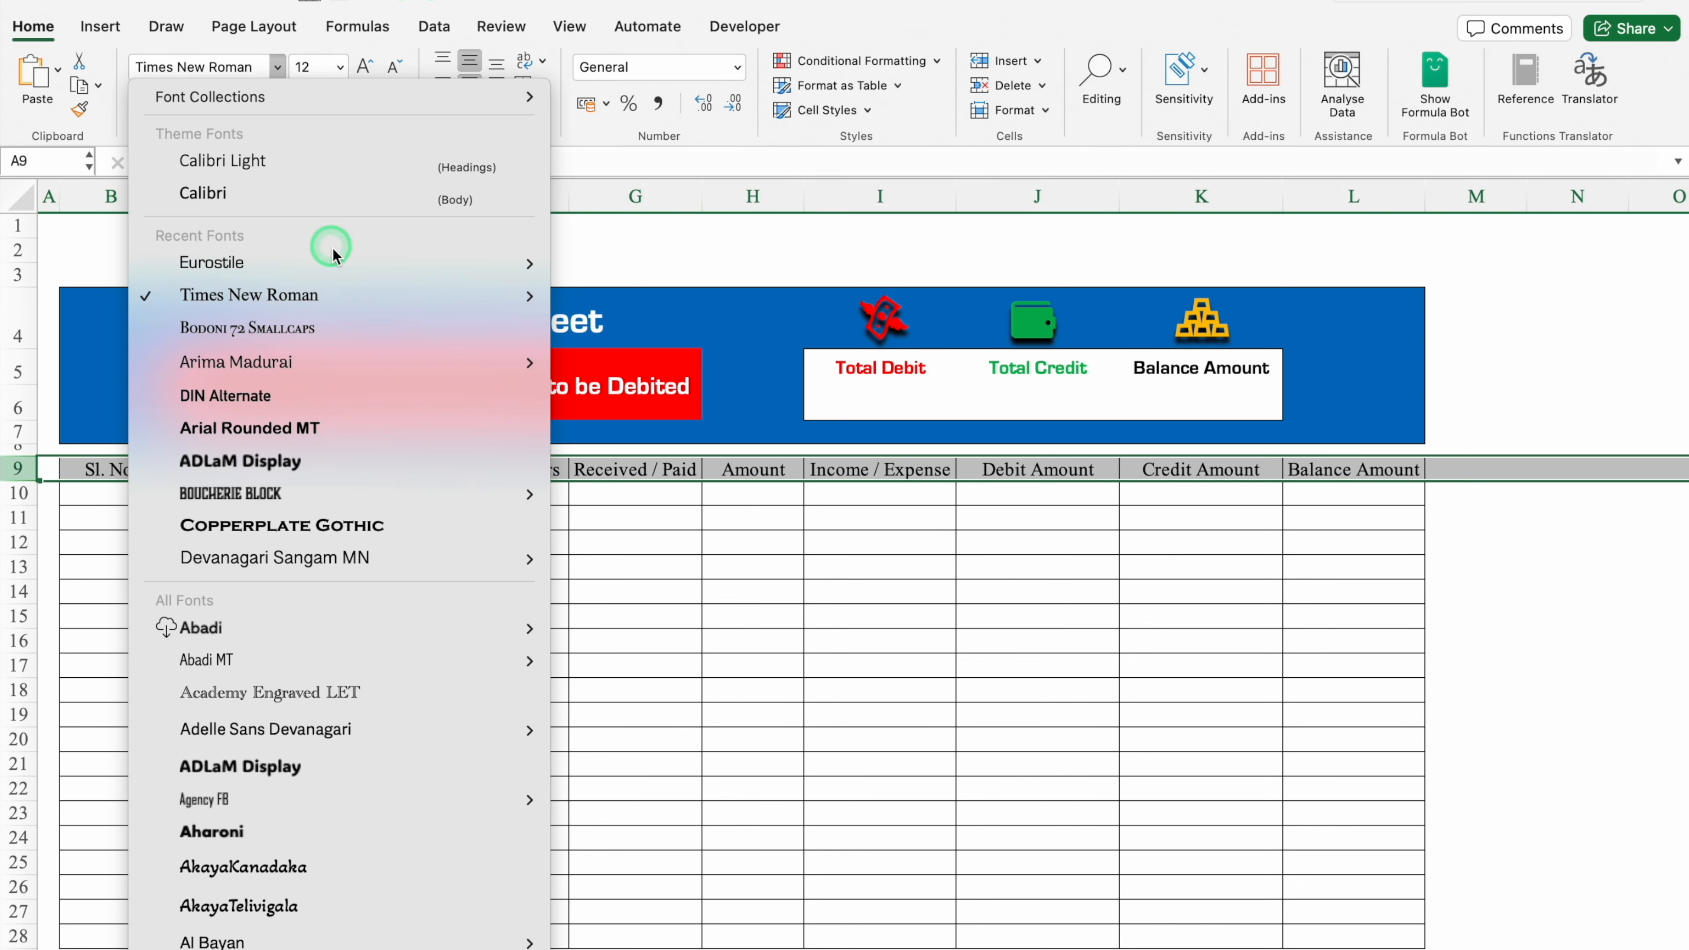
pyautogui.moveTo(335, 261)
pyautogui.click(604, 312)
# Step: Widen the Particulars, Received / Paid and Amount columns (F, G and H)
pyautogui.moveTo(569, 205); pyautogui.dragTo(598, 205)
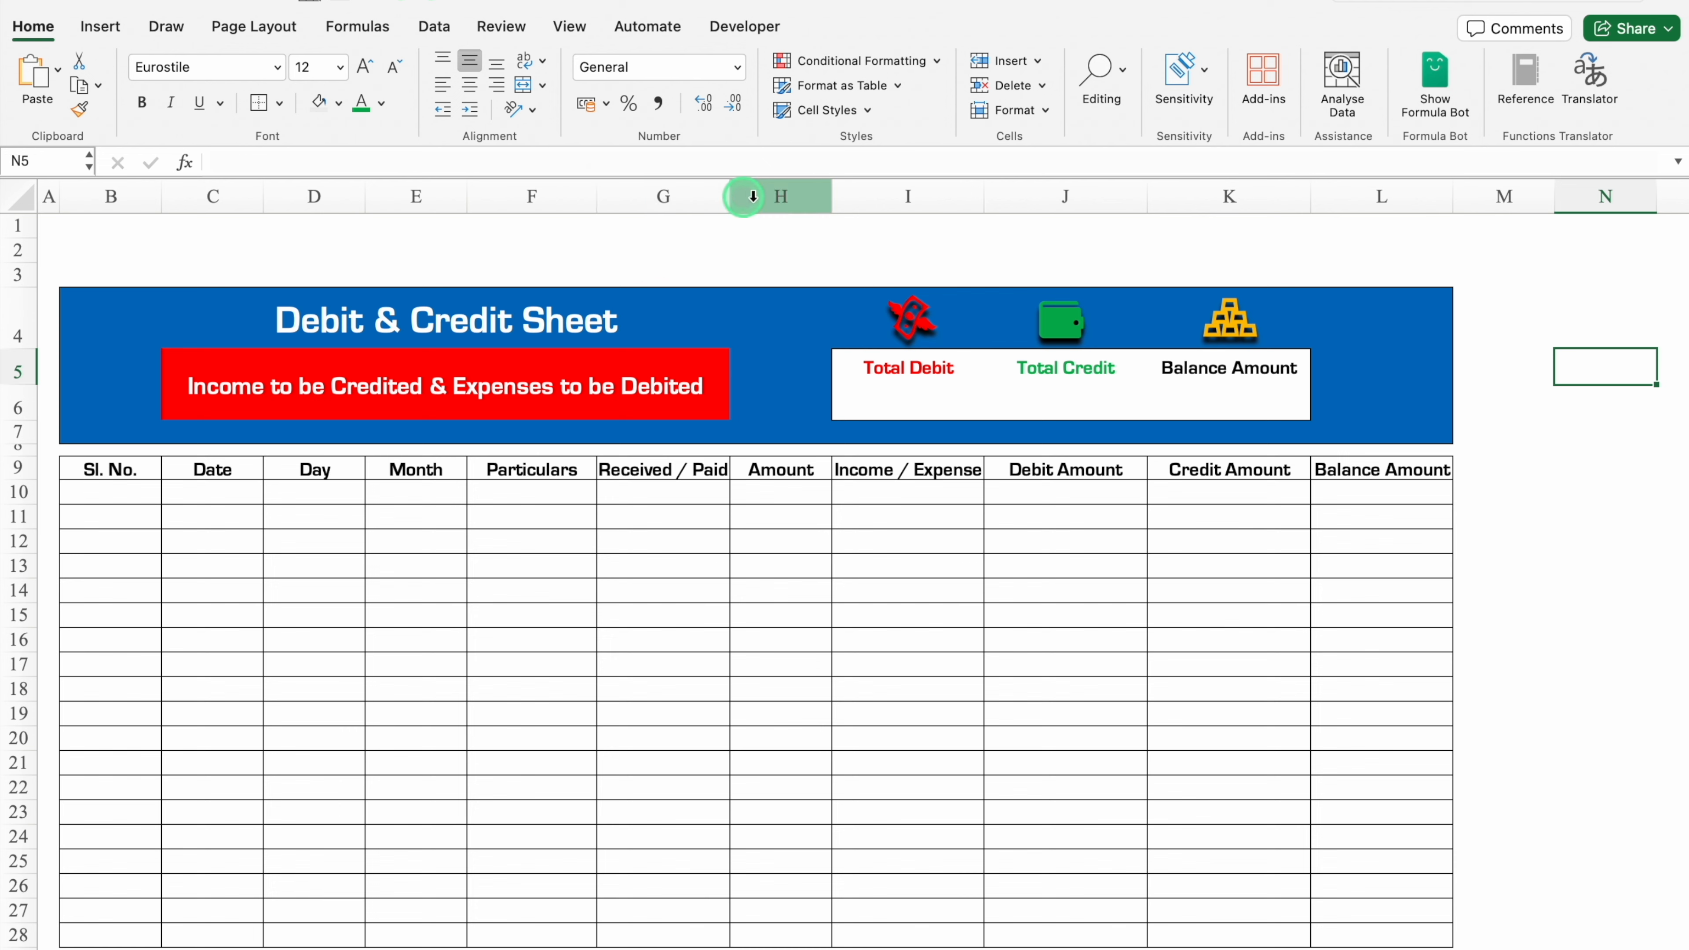
pyautogui.moveTo(755, 204); pyautogui.dragTo(786, 204)
pyautogui.moveTo(888, 199); pyautogui.dragTo(952, 195)
pyautogui.click(1673, 542)
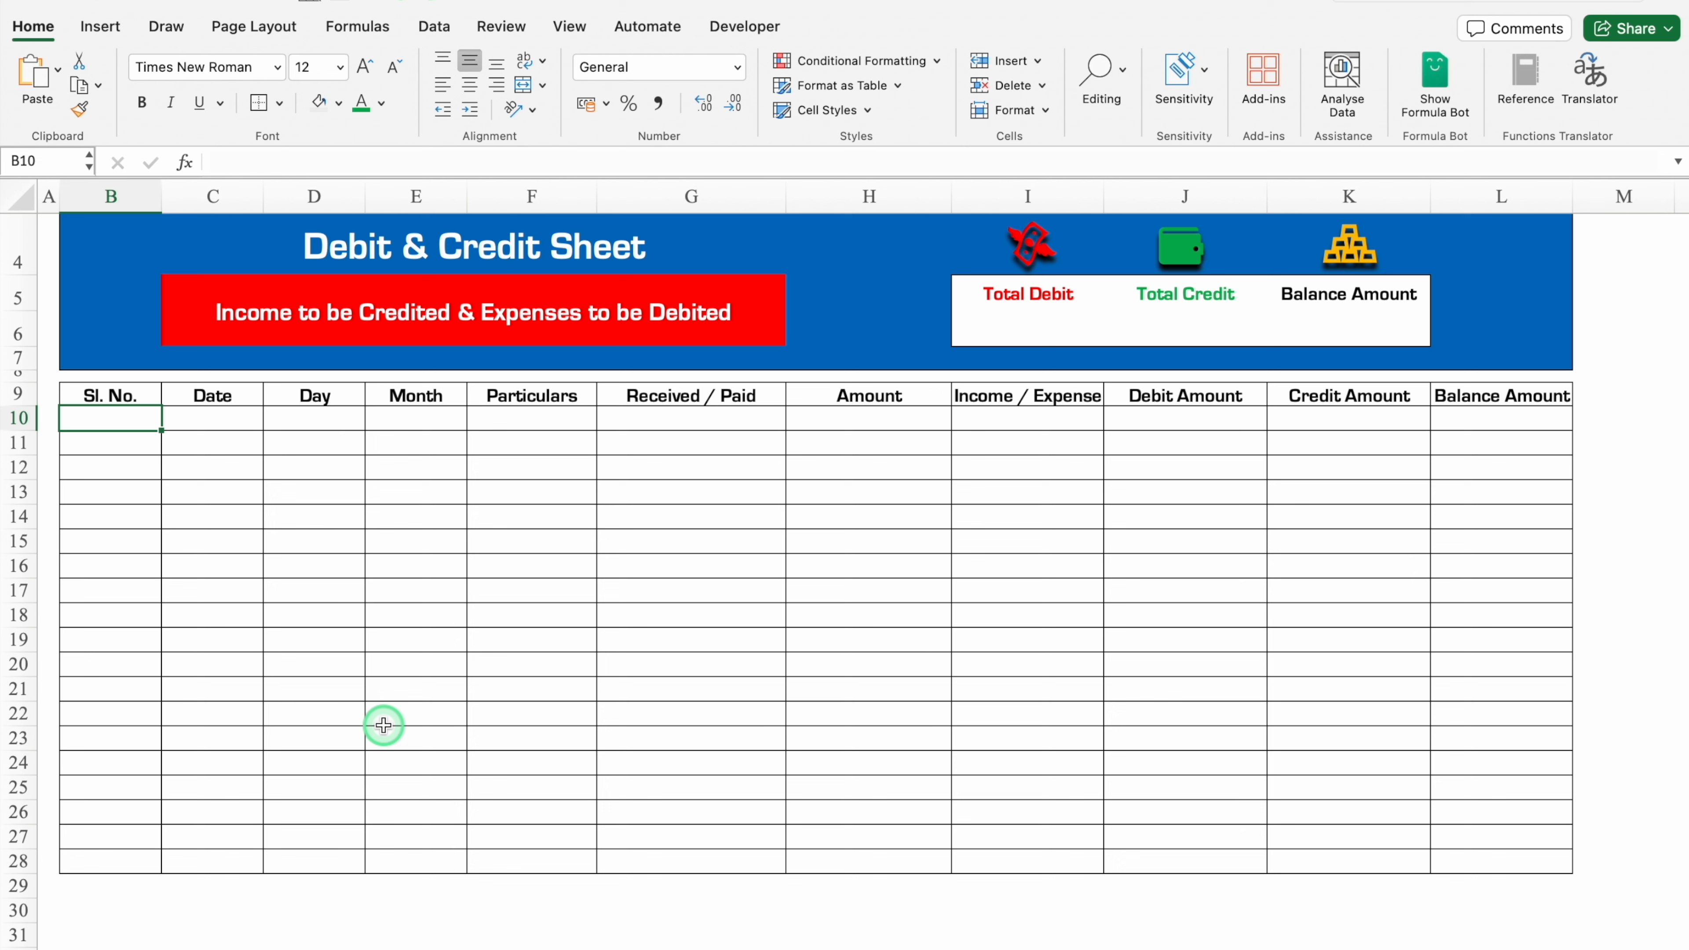
# Step: Enter the serial number formula =SUBTOTAL(3,$C$10:C10) in cell B10, using the COUNTA function number
pyautogui.write('=')
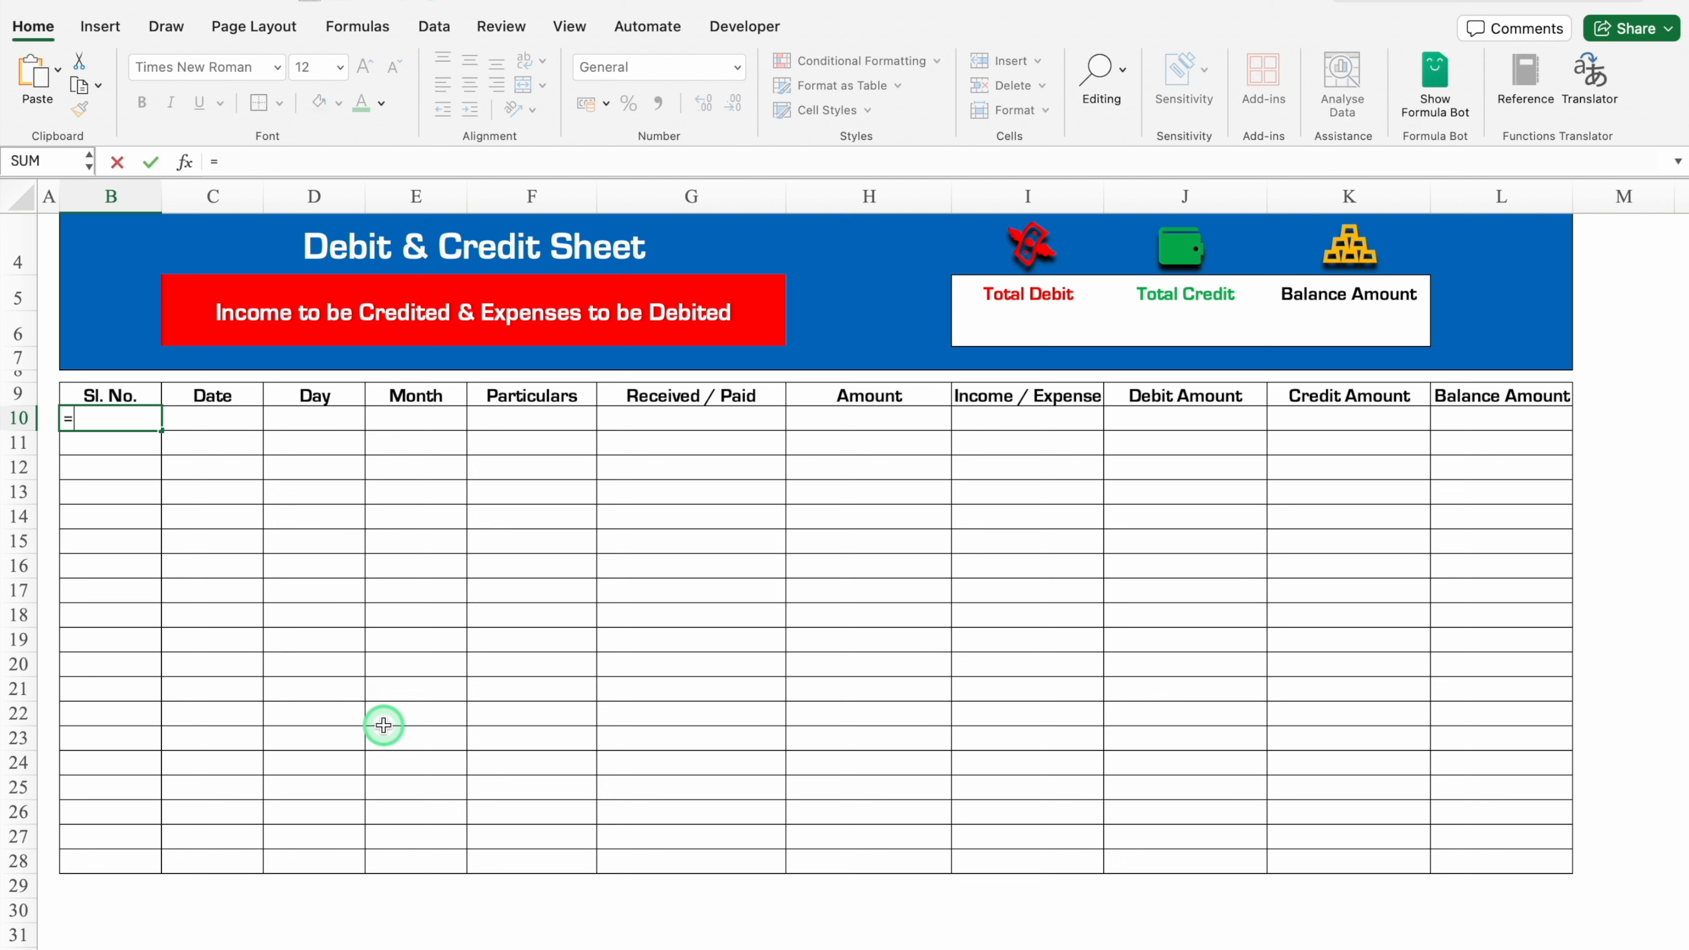
pyautogui.write('sub')
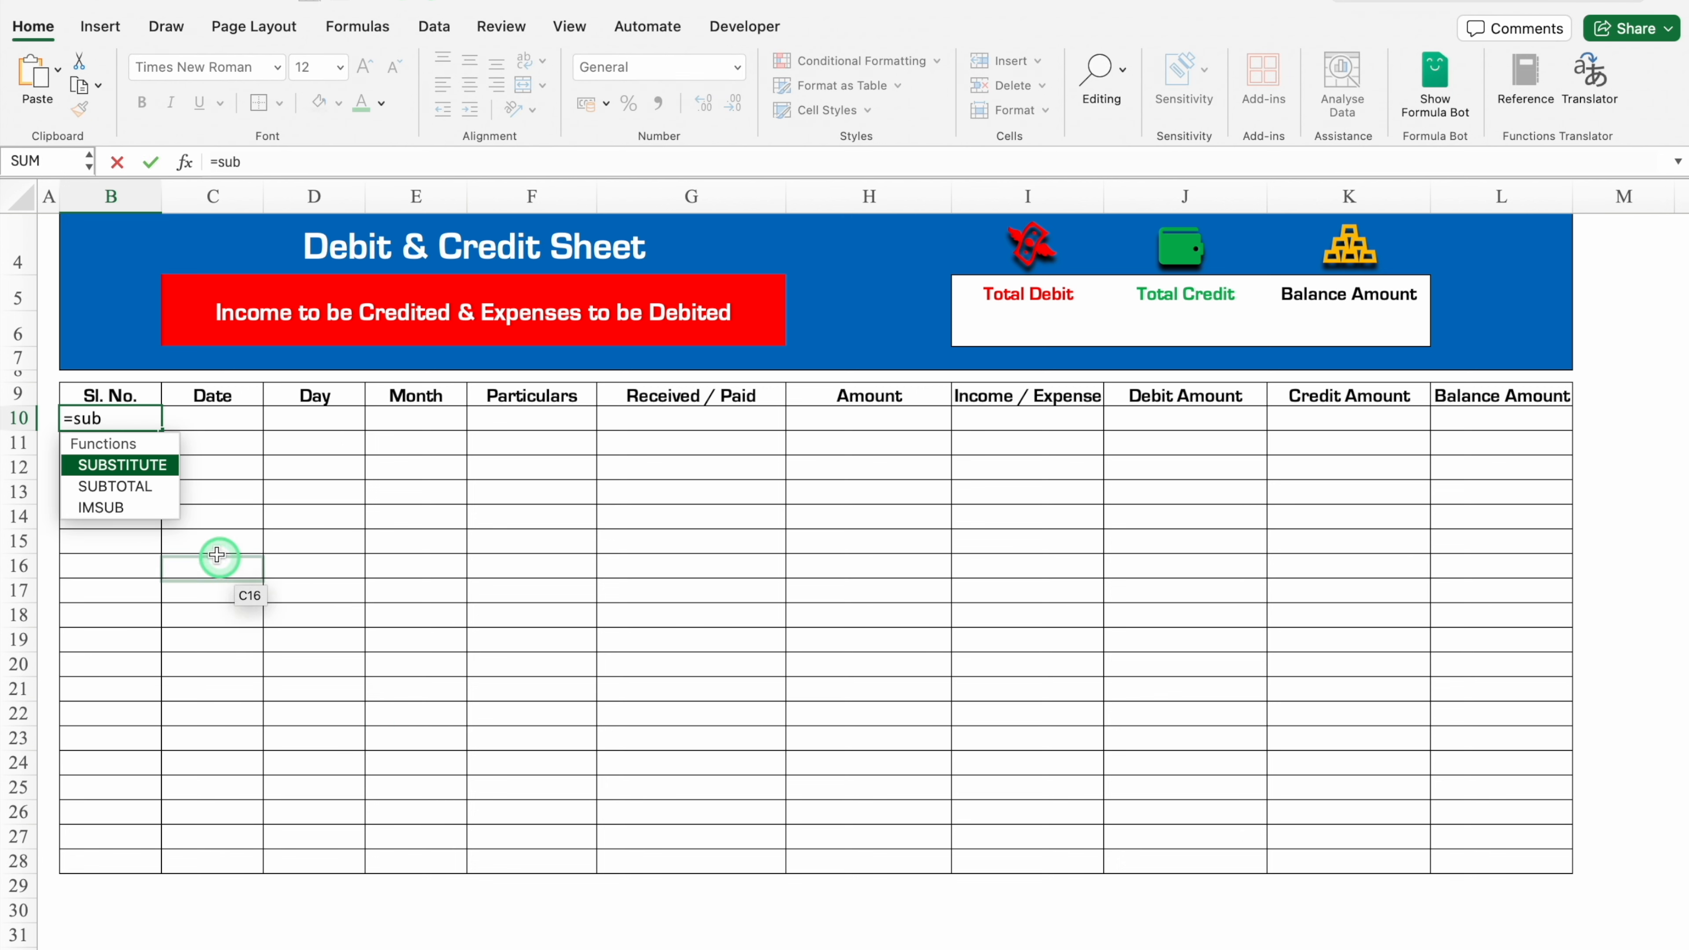
pyautogui.doubleClick(155, 488)
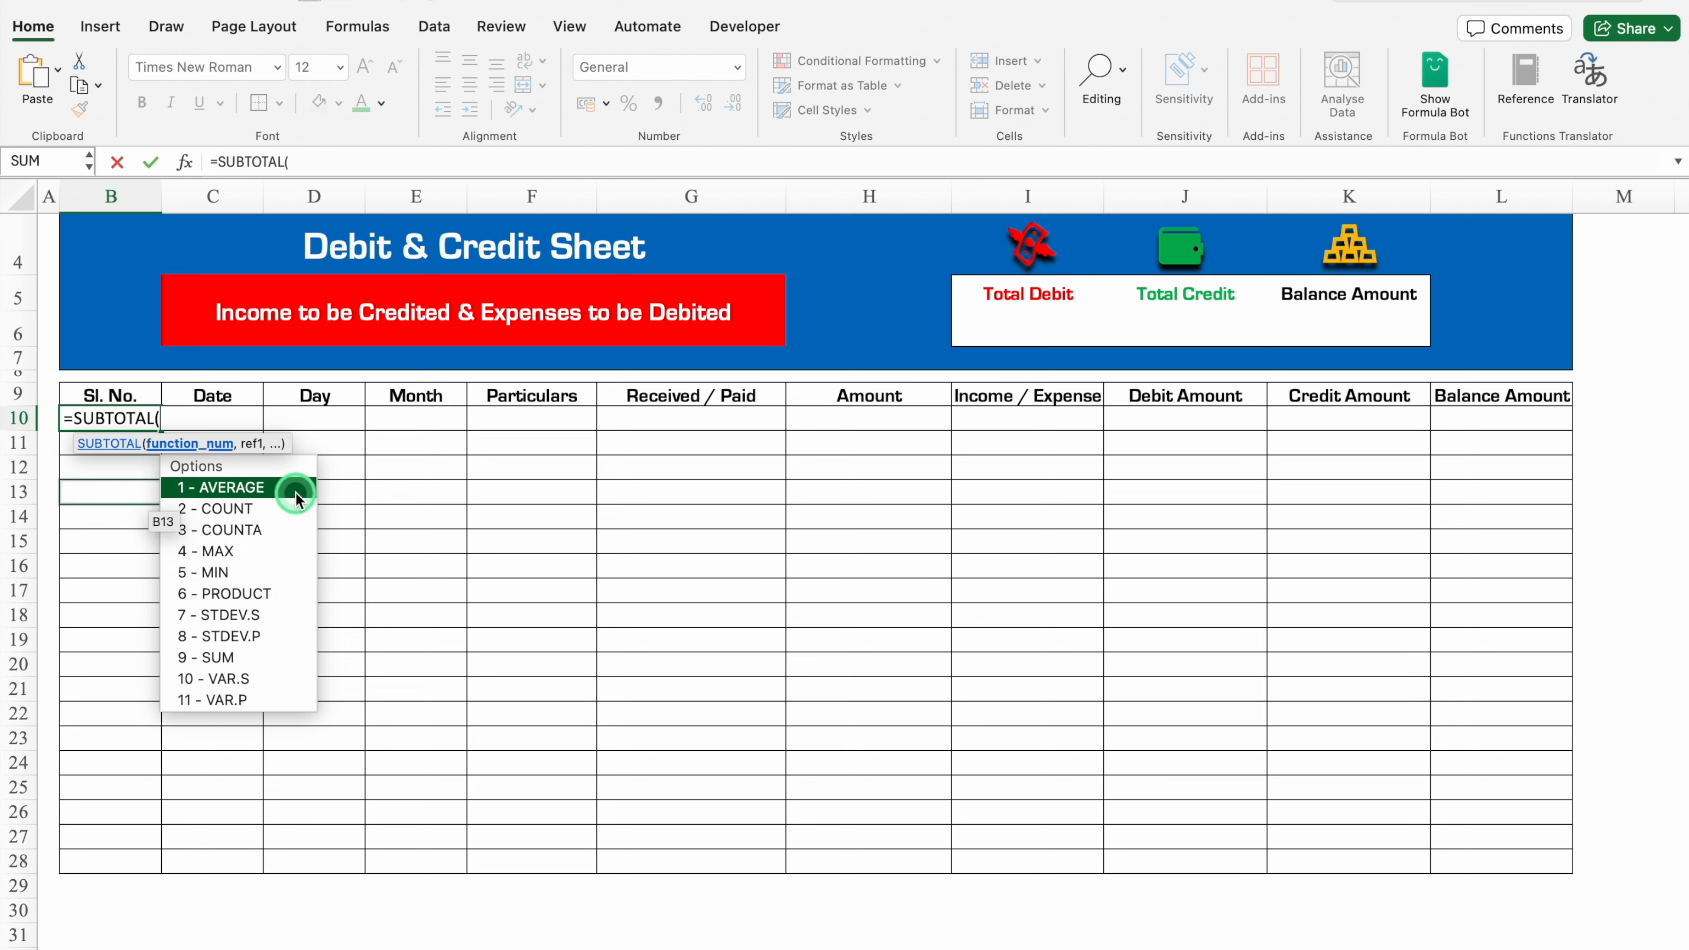
pyautogui.doubleClick(299, 533)
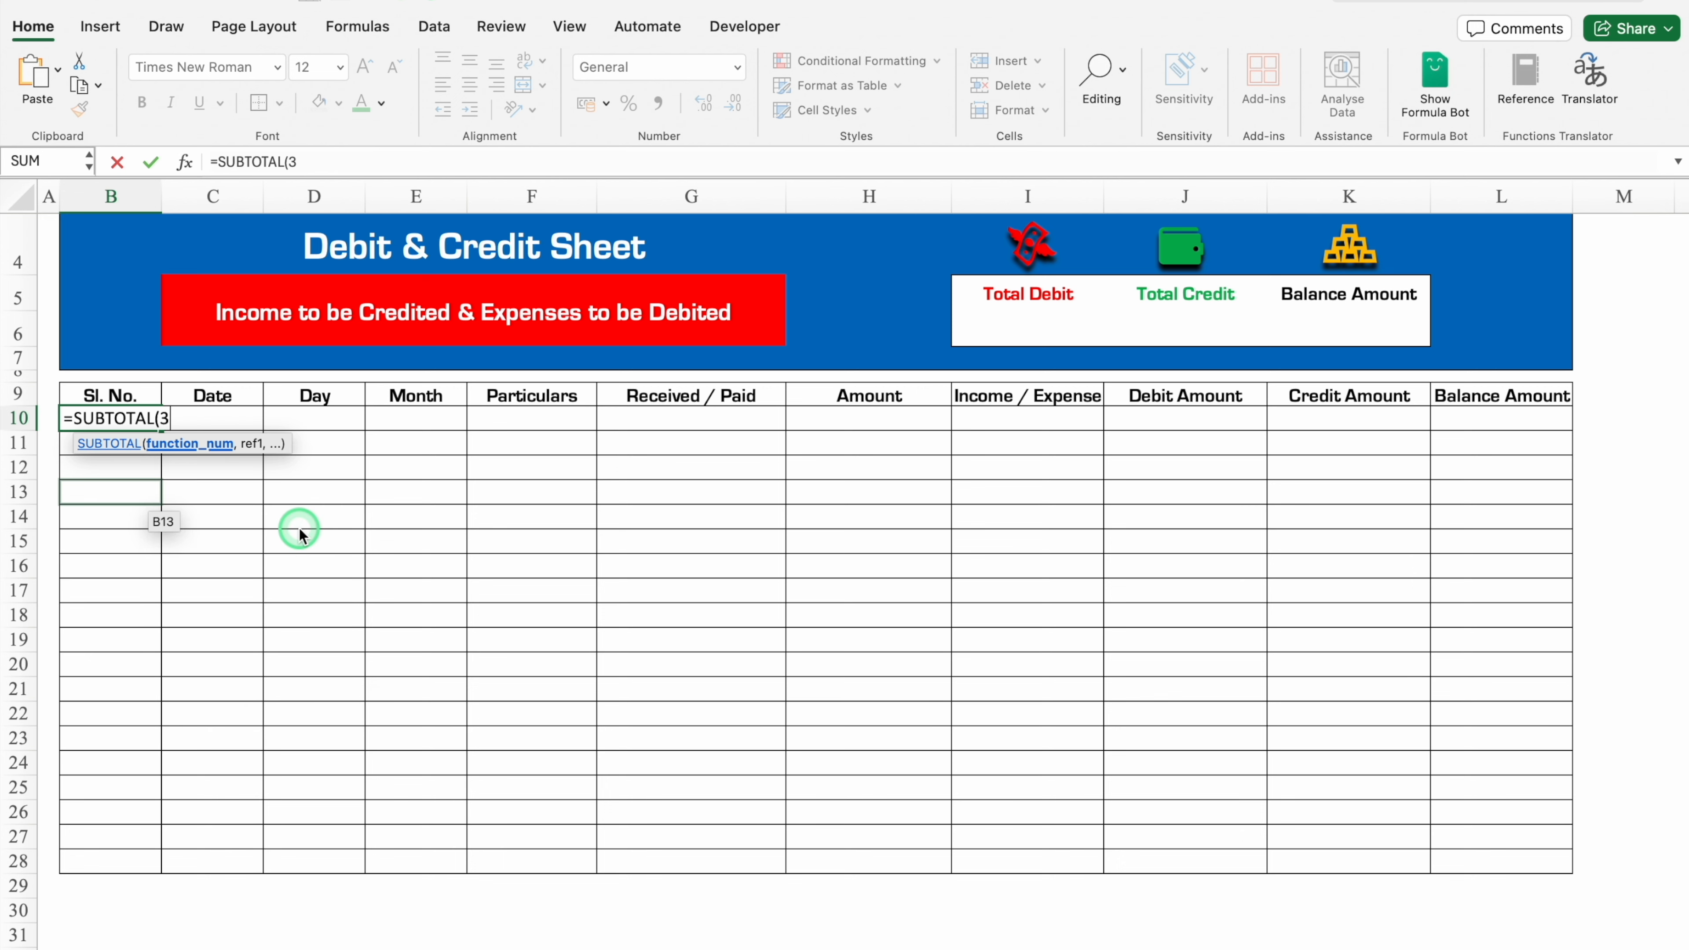
pyautogui.write(',')
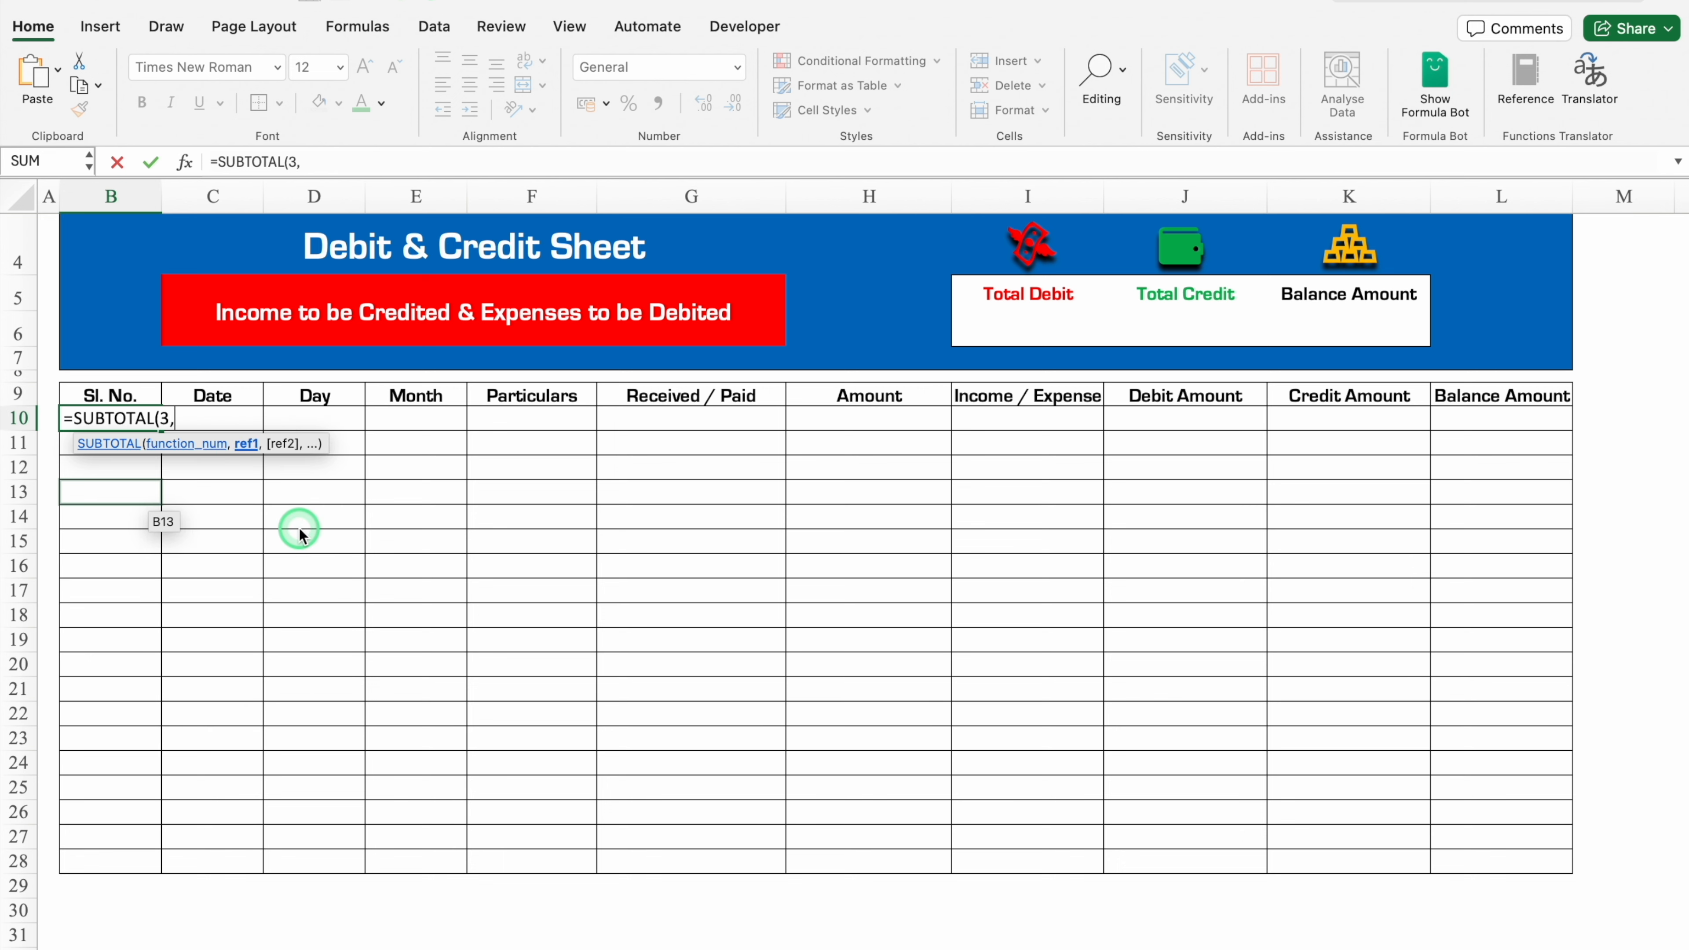
pyautogui.click(254, 415)
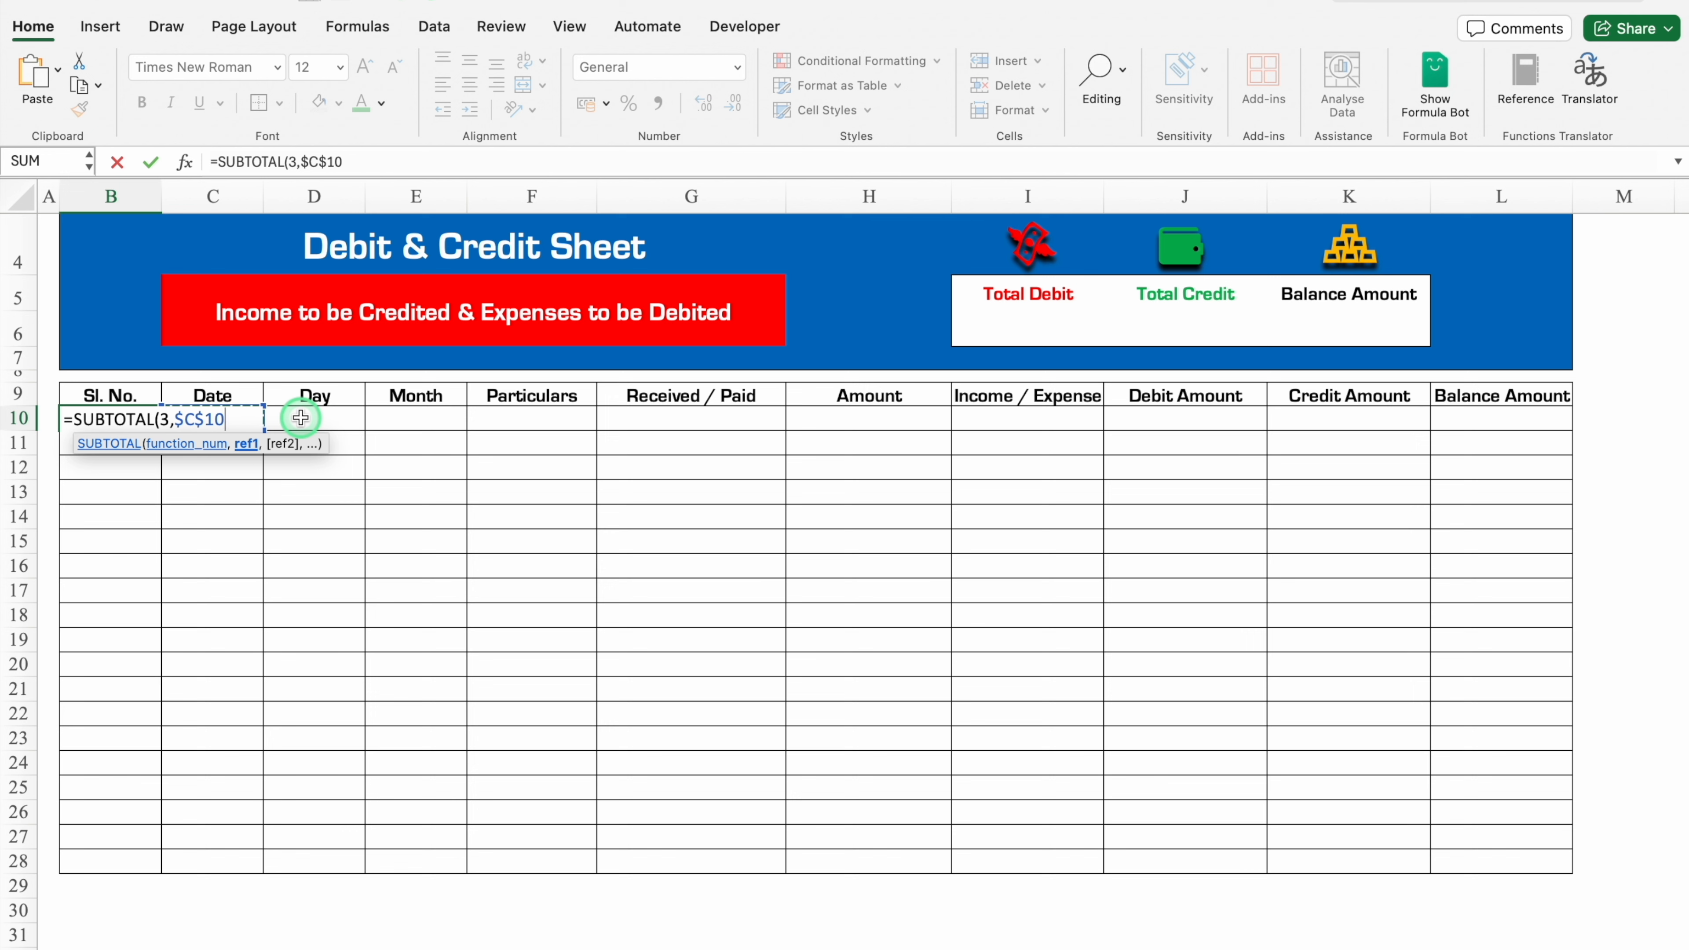
pyautogui.keyDown('shift'); pyautogui.click(301, 418); pyautogui.keyUp('shift')
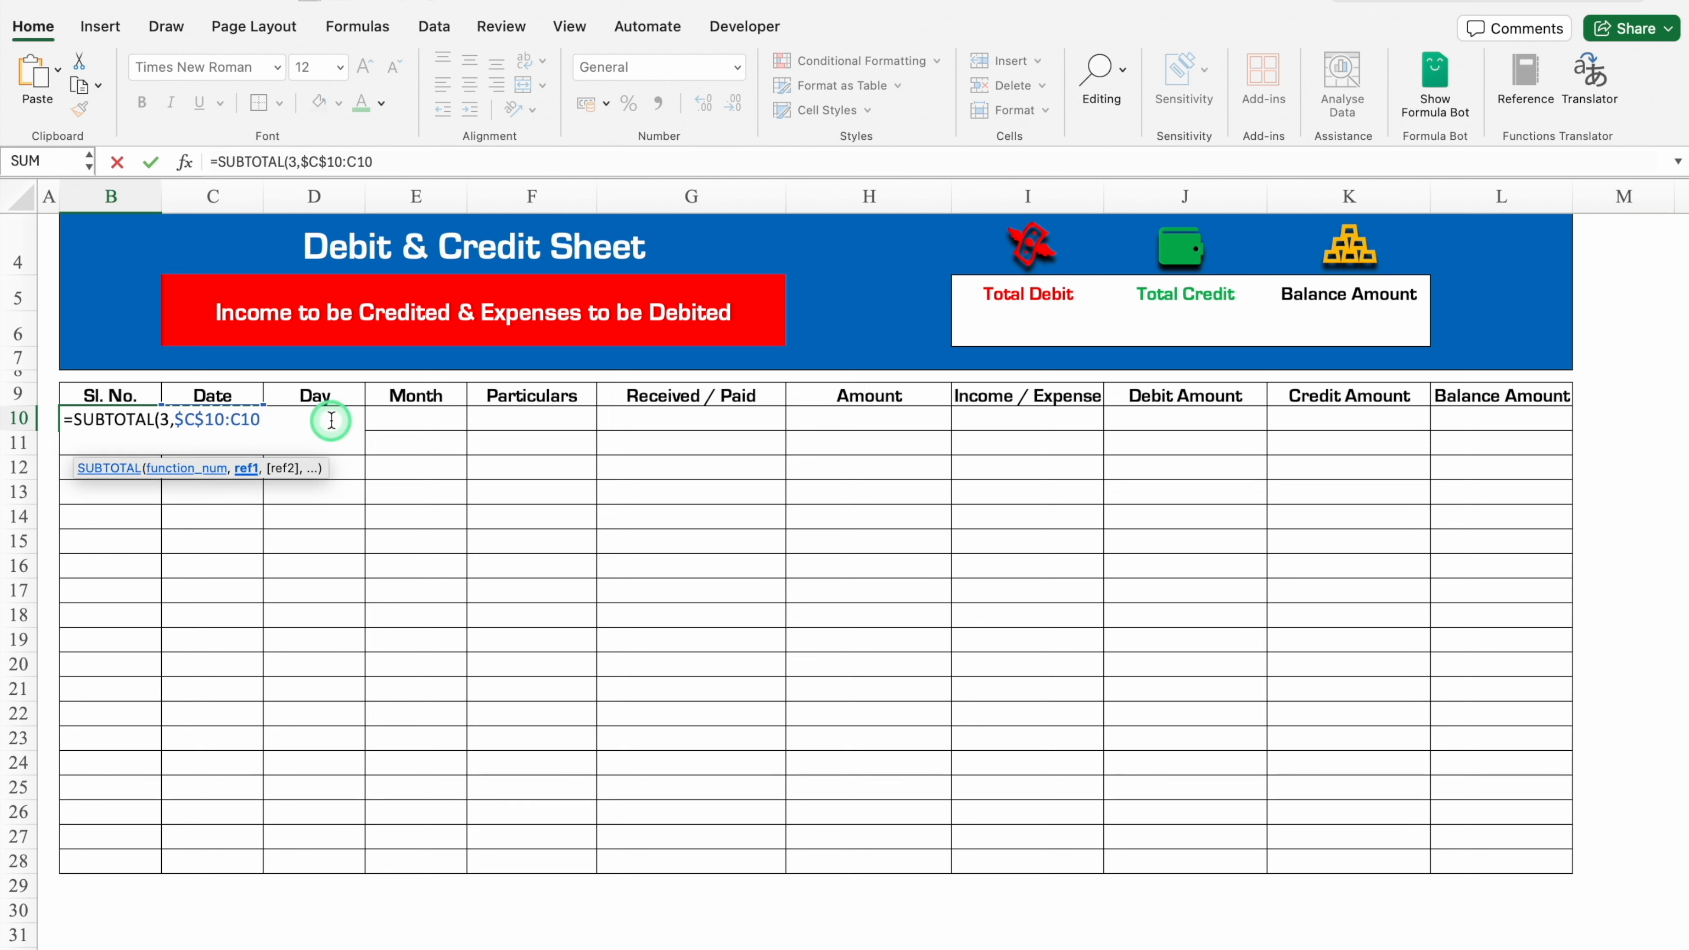
pyautogui.write(')')
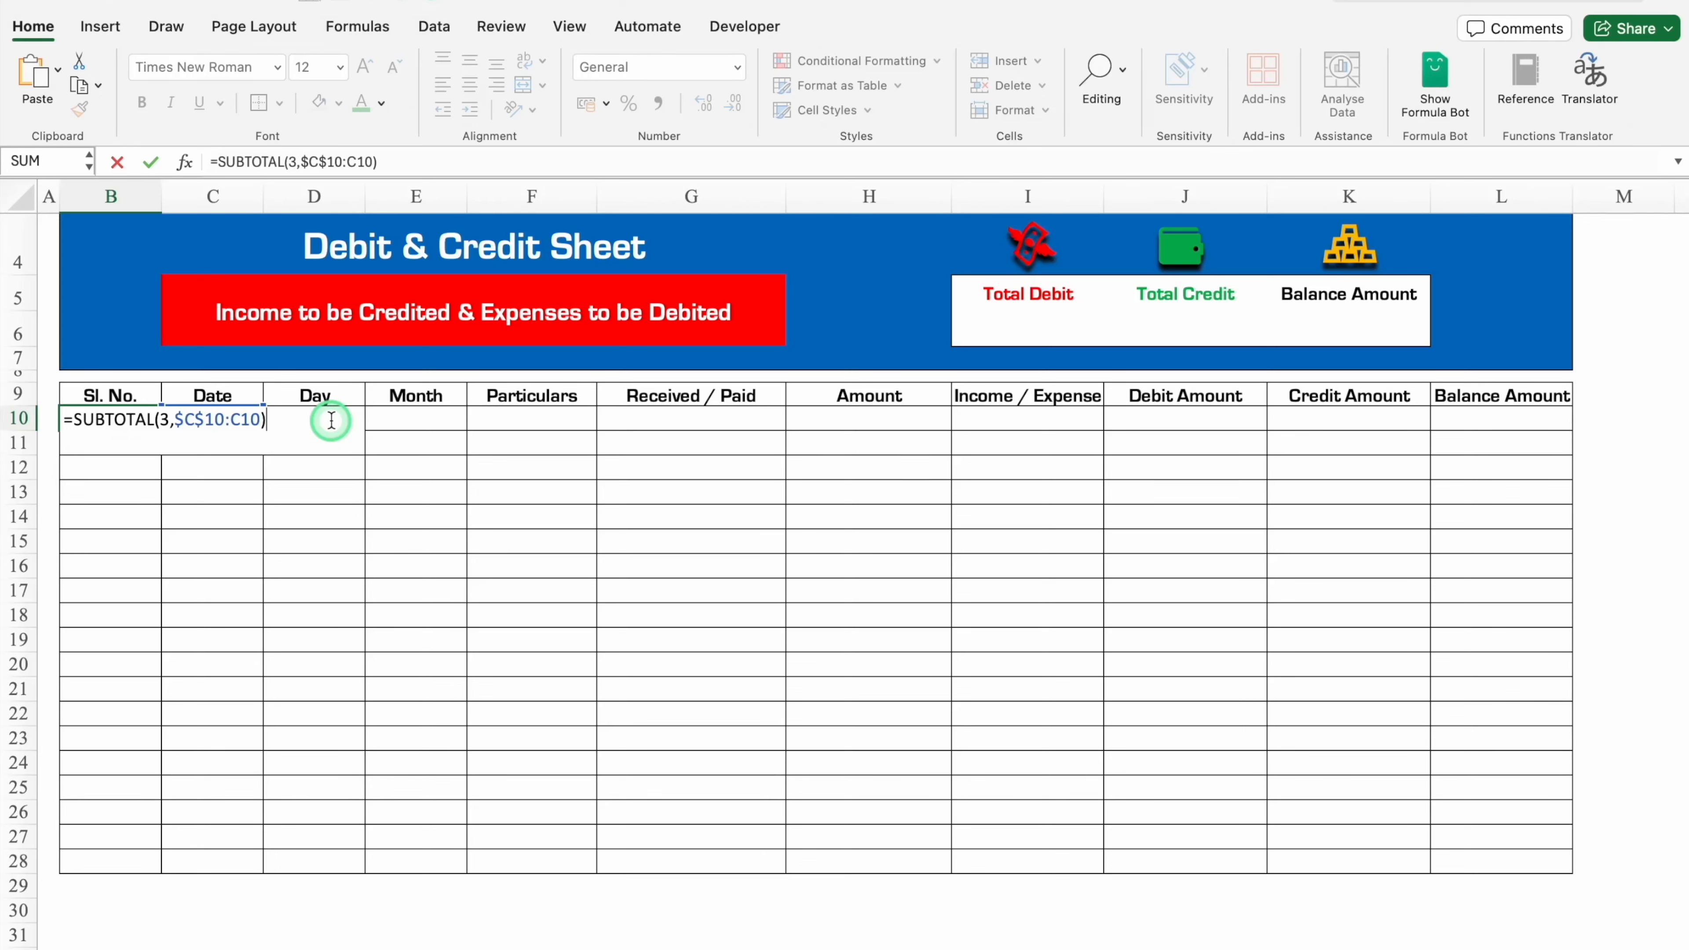
pyautogui.press('Return')
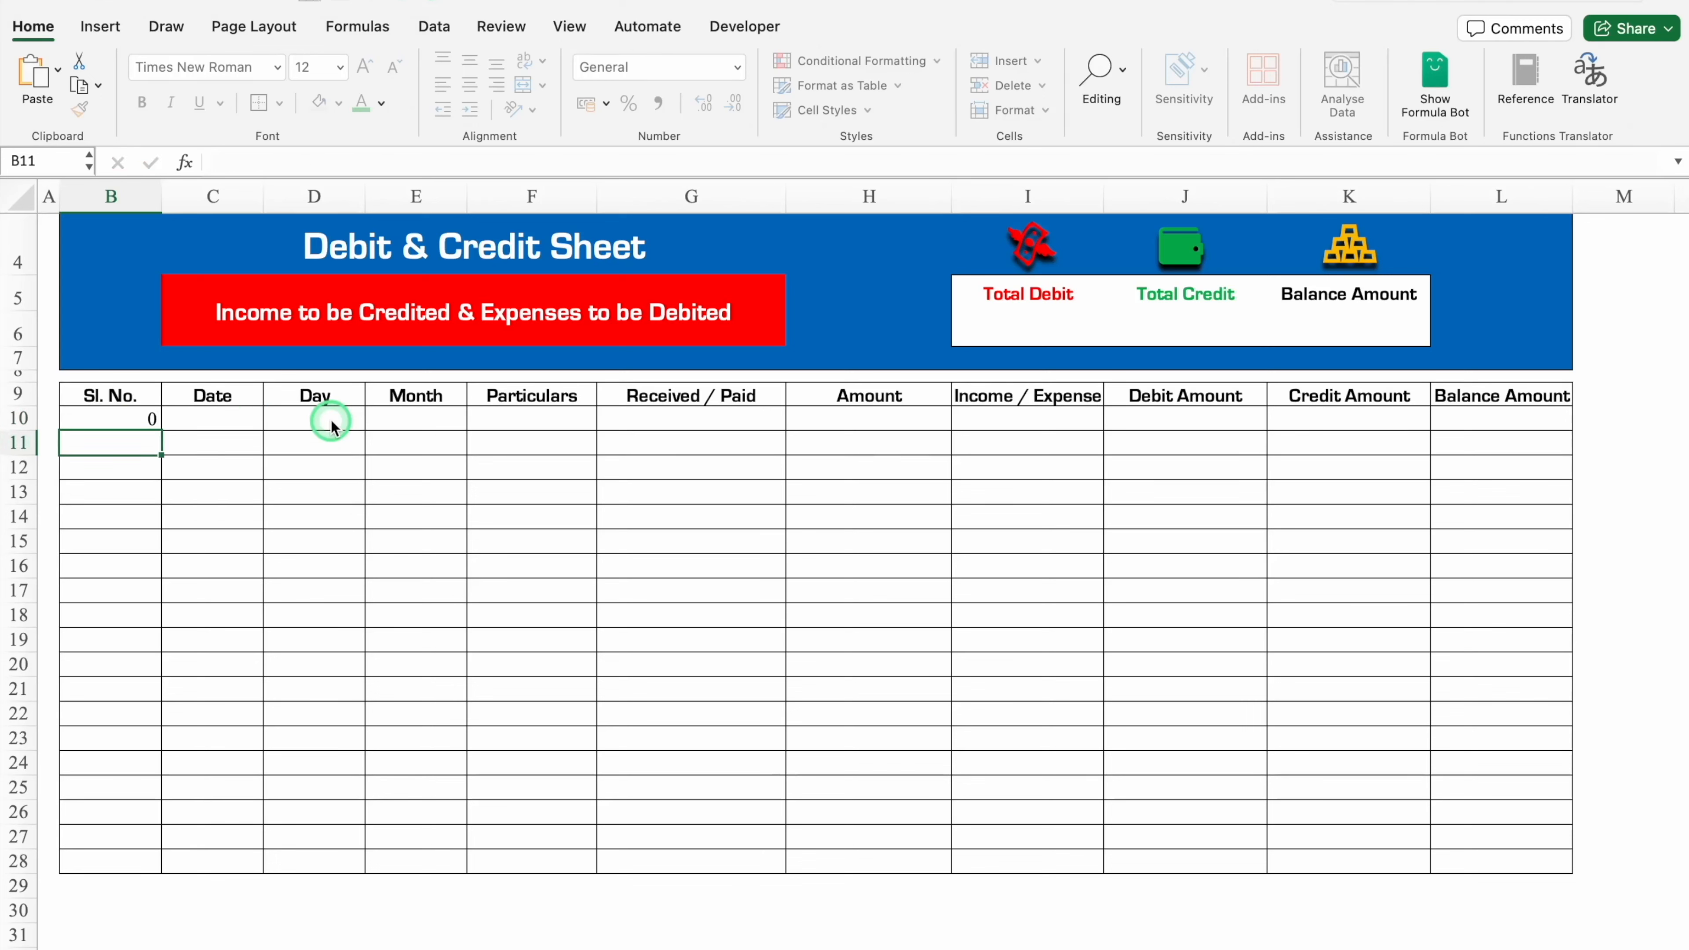
# Step: Change the B10 formula to =IF(C10=0,"",SUBTOTAL(3,$C$10:C10)) and fill it down the Sl. No. column to B28
pyautogui.click(140, 420)
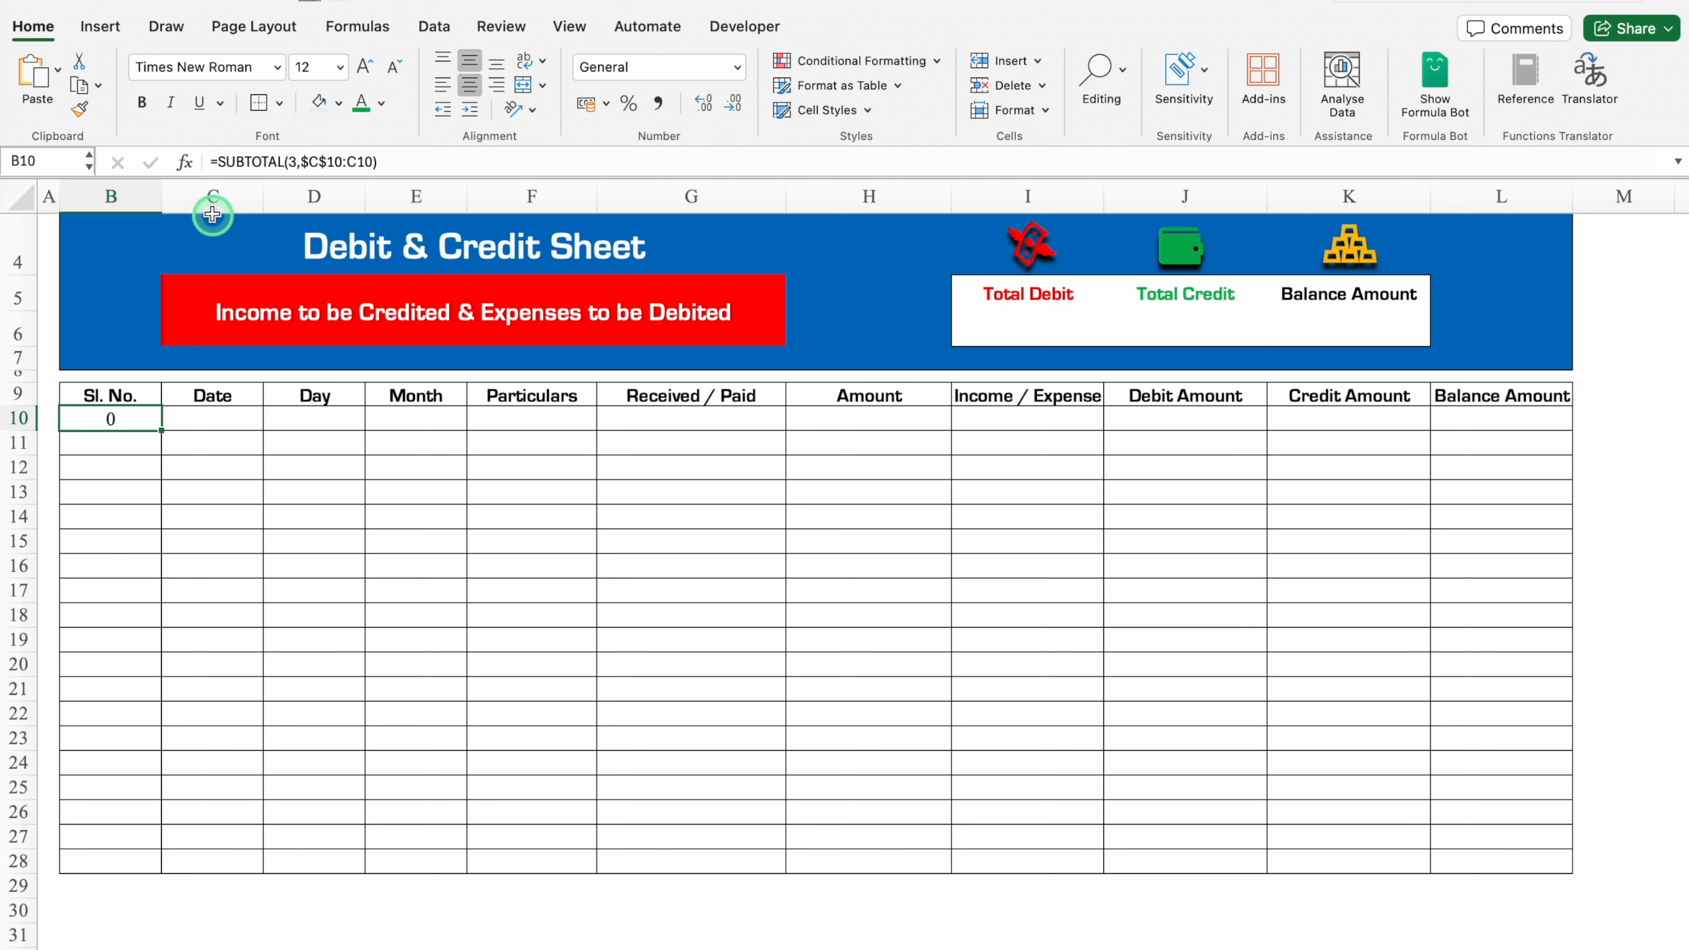
pyautogui.click(219, 163)
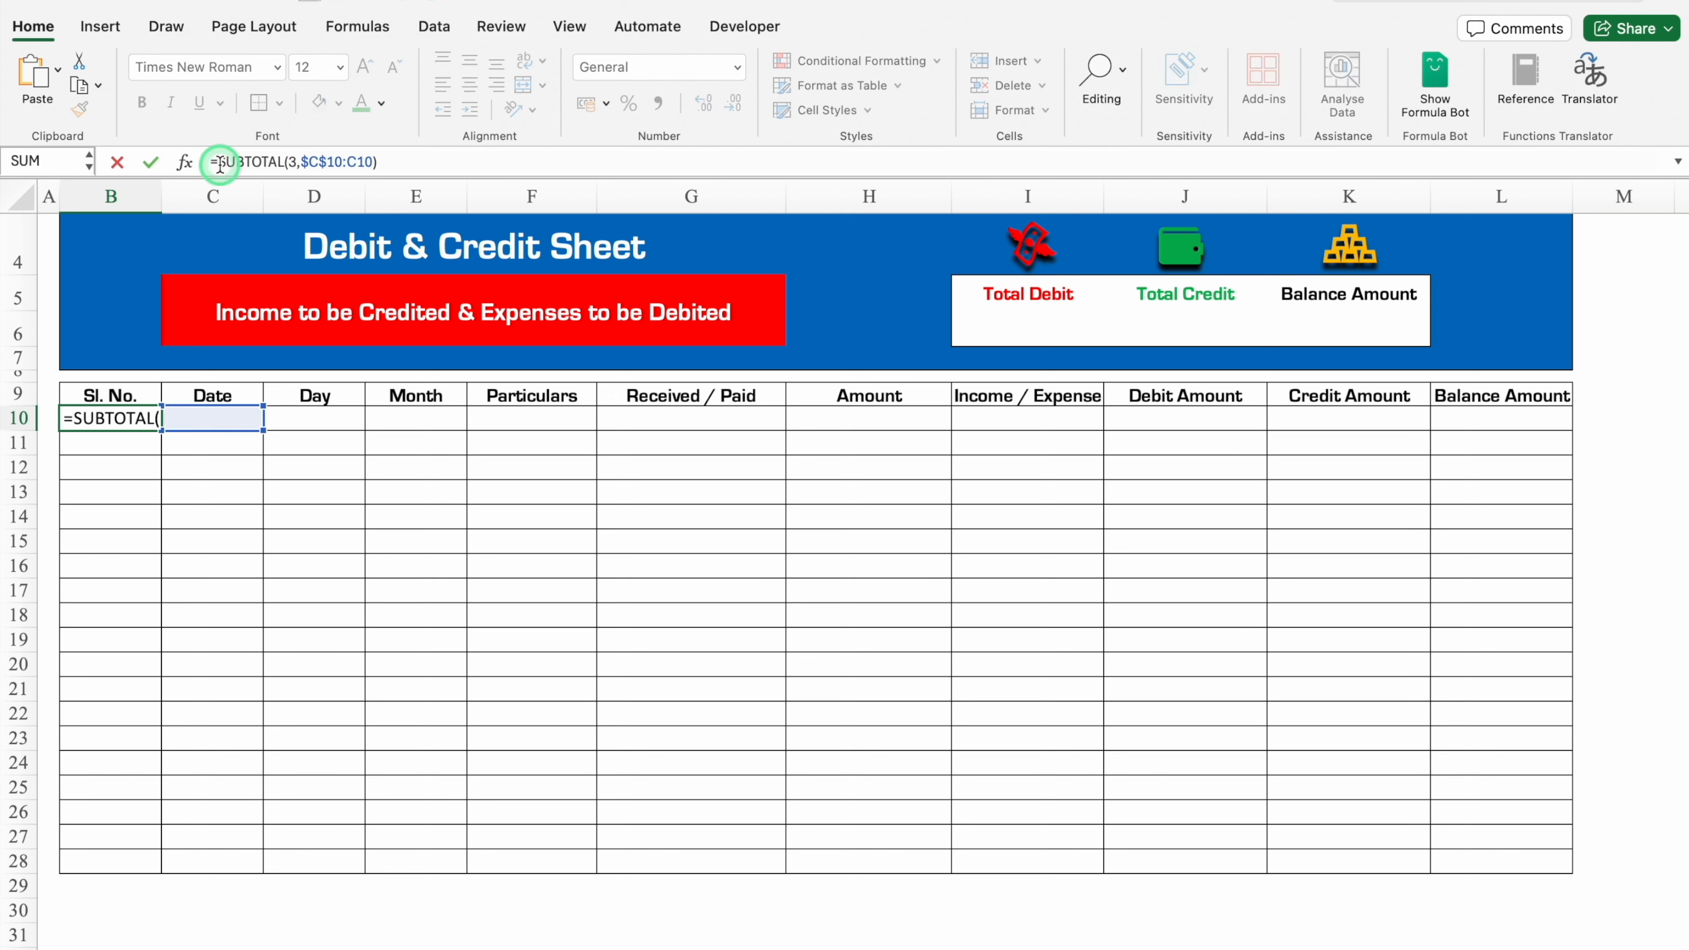
pyautogui.write('IF(')
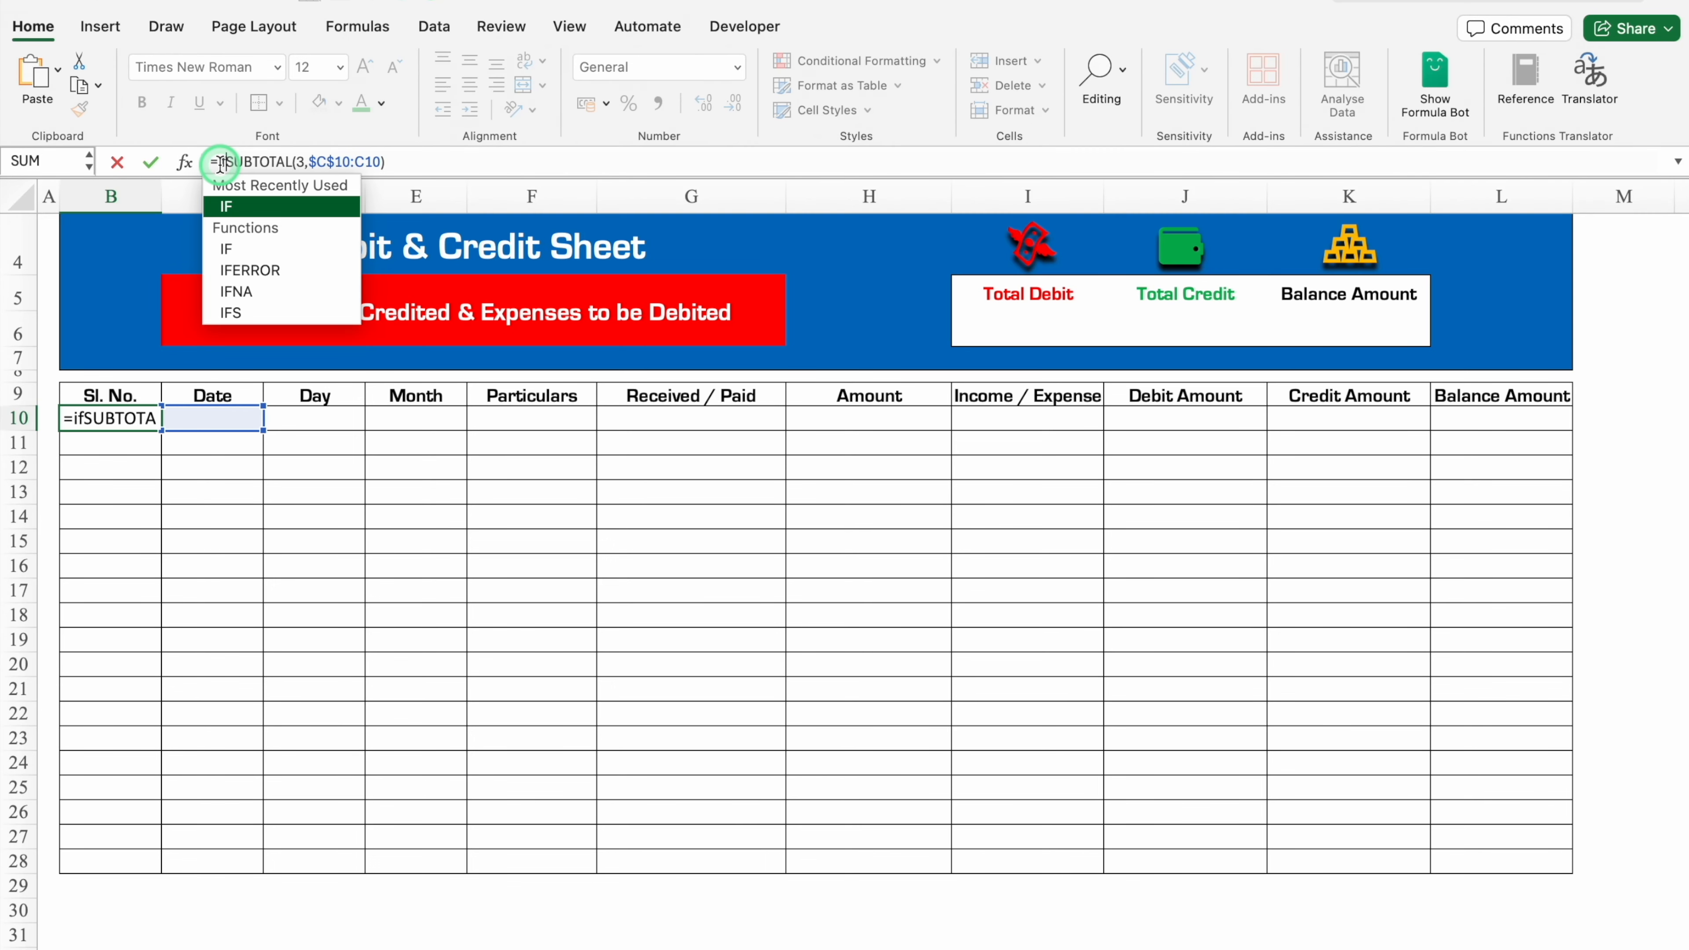
pyautogui.click(240, 418)
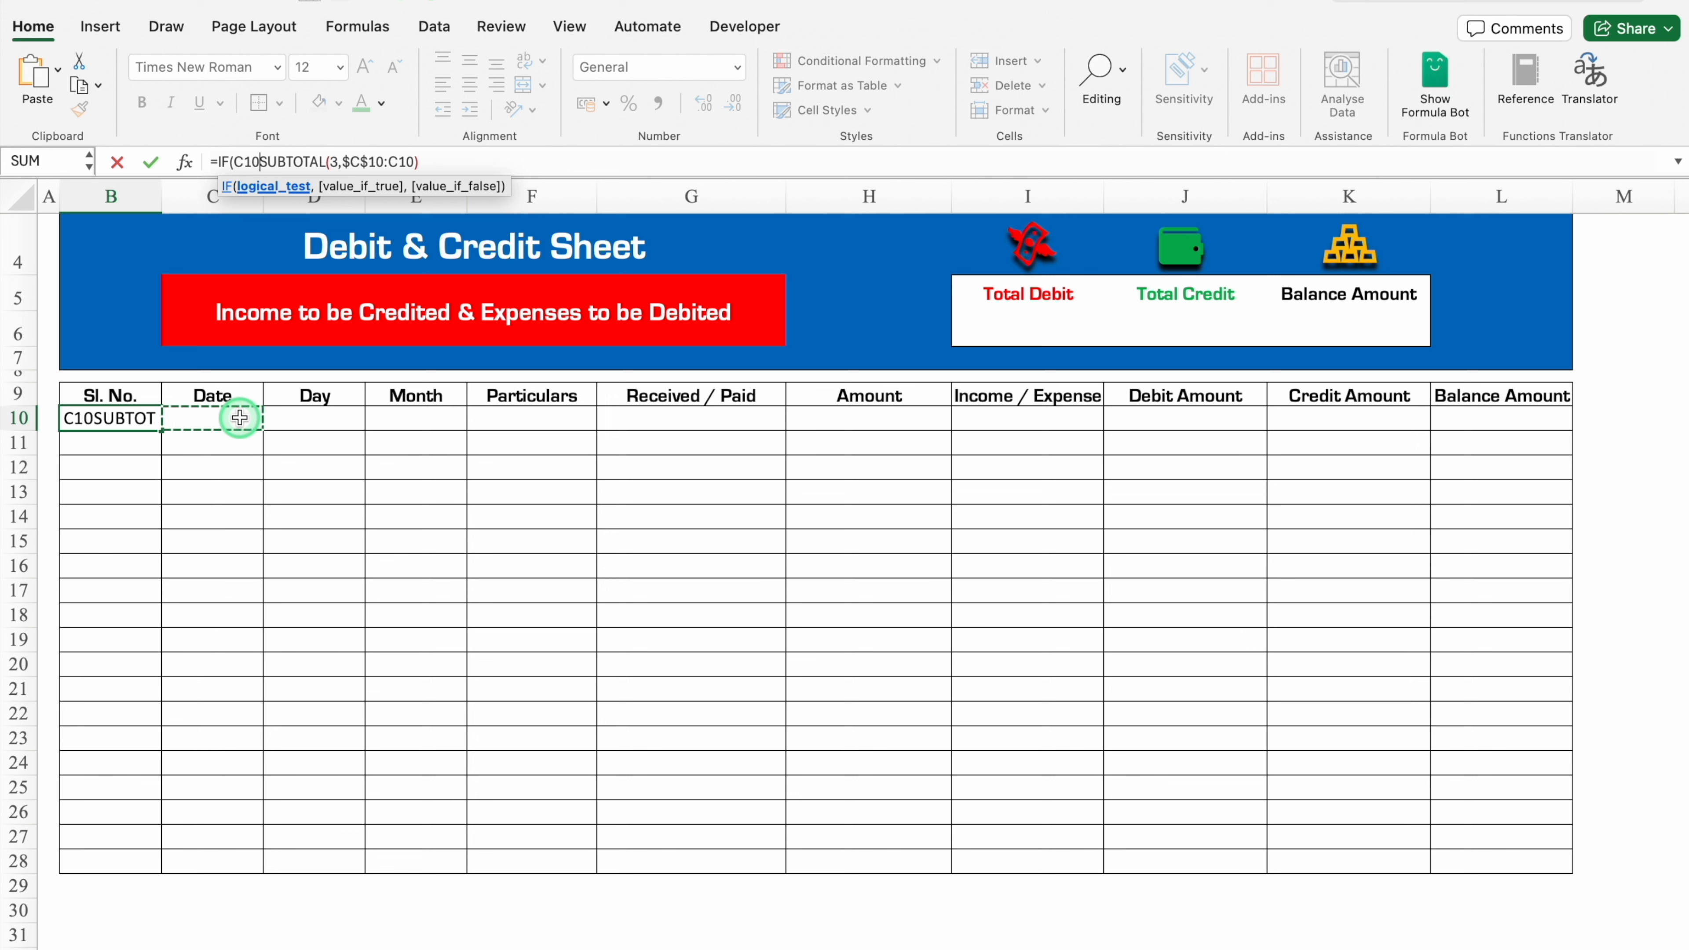
pyautogui.write('=')
pyautogui.write('0=')
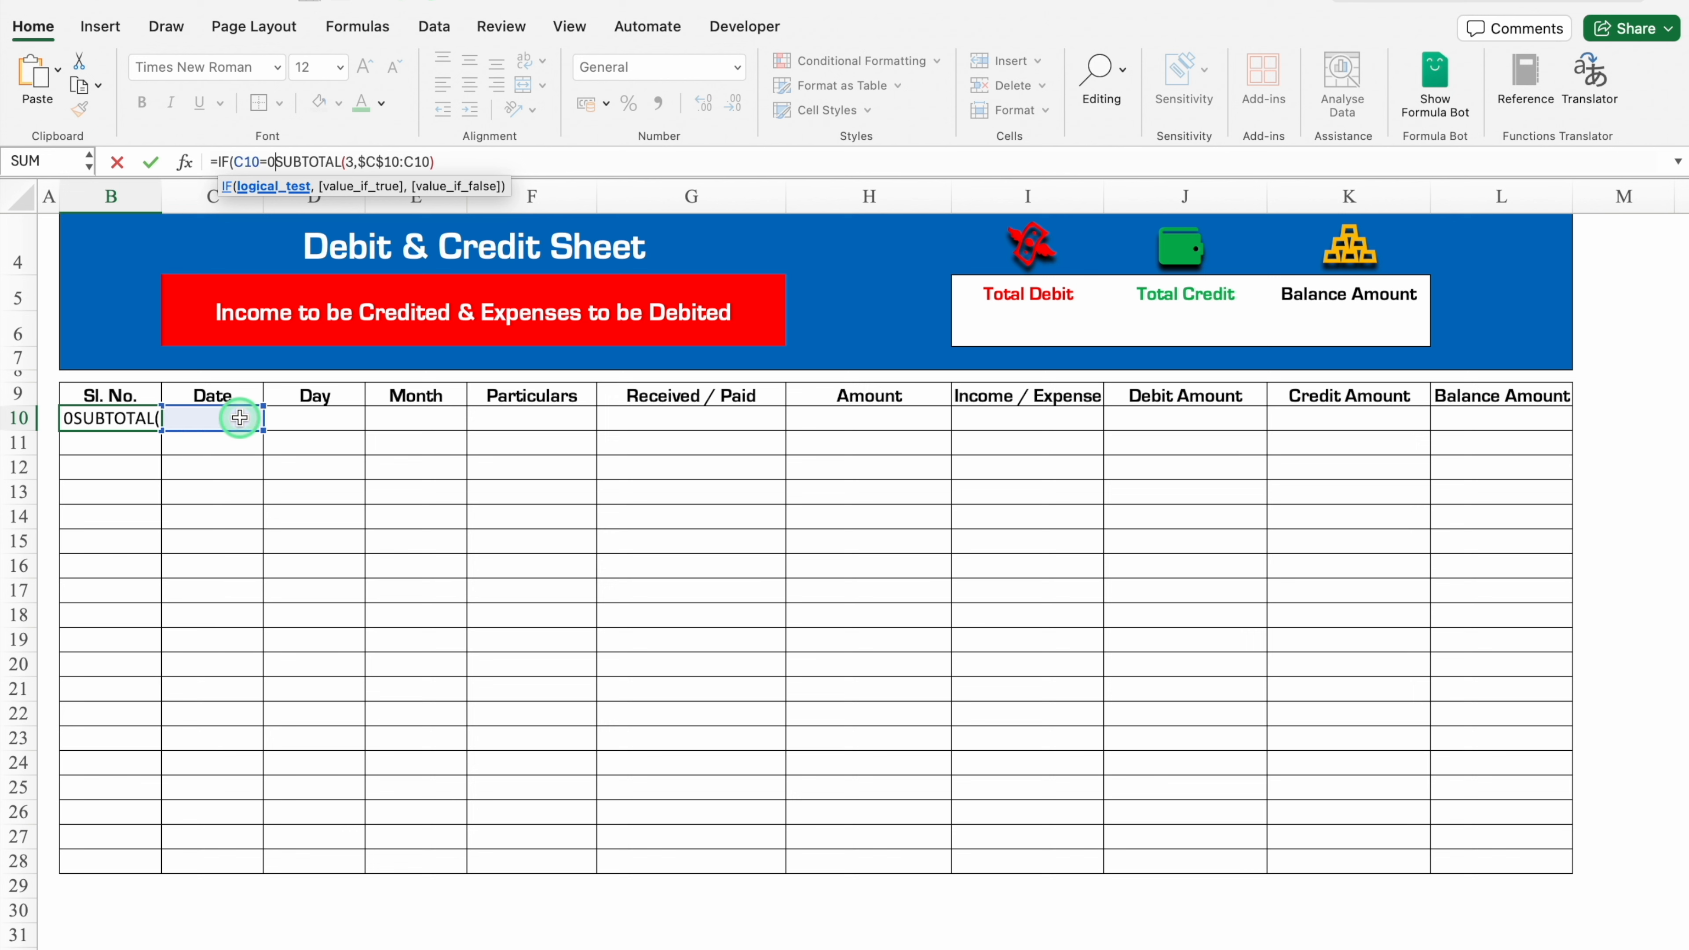
pyautogui.write(',')
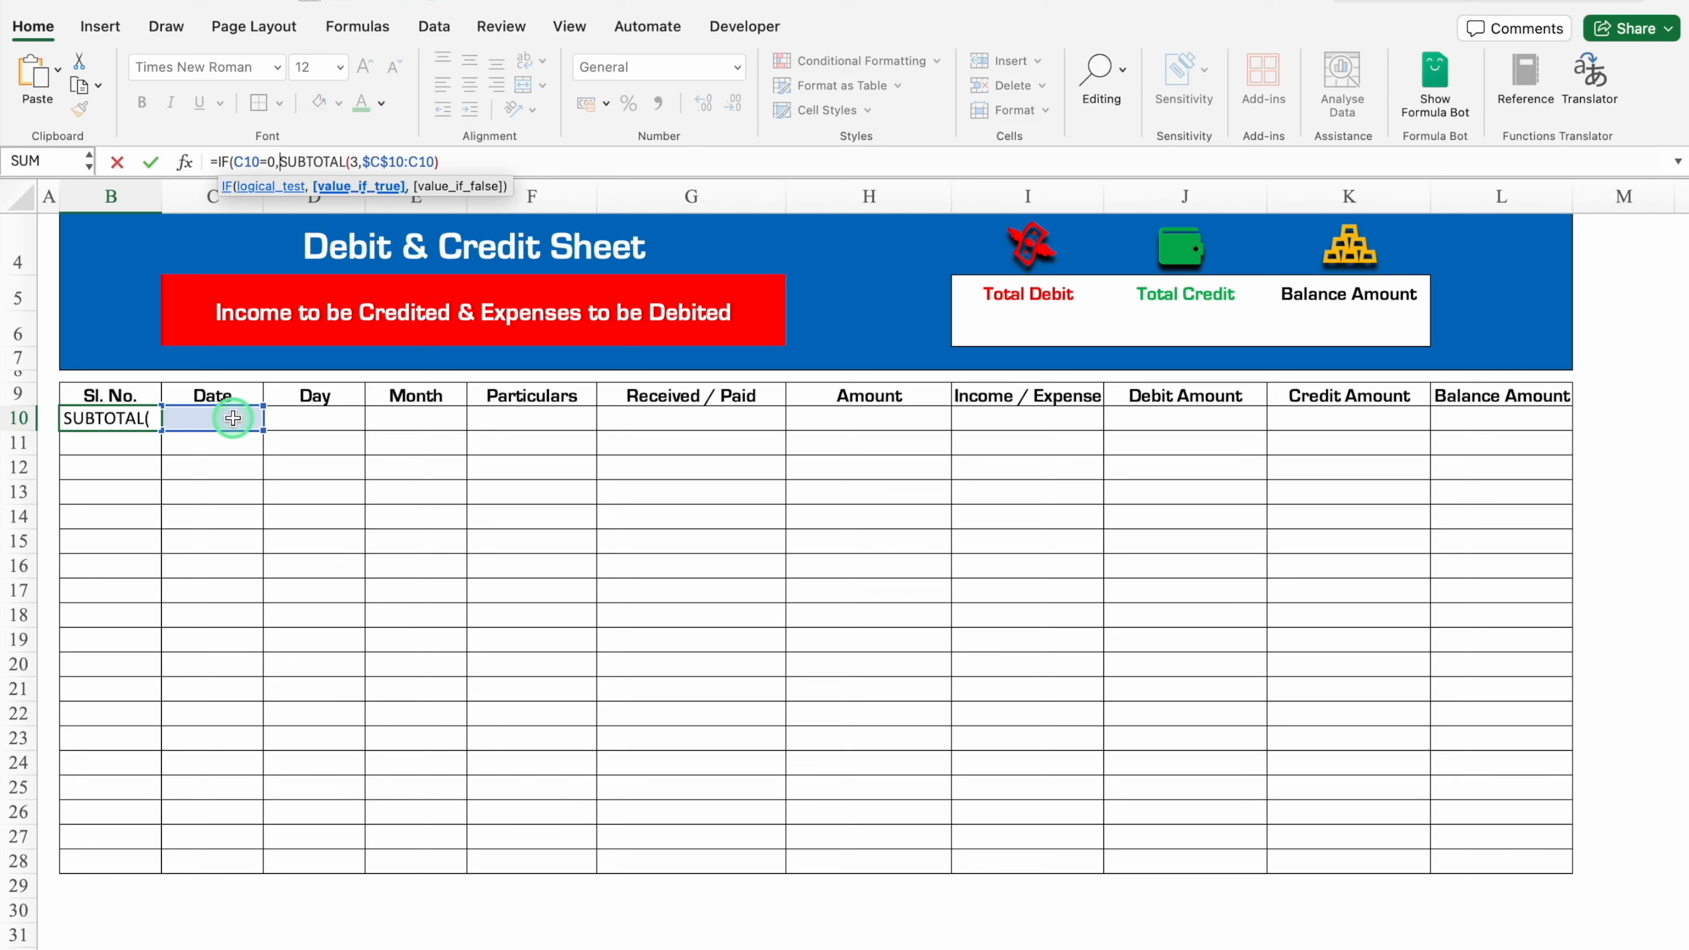
pyautogui.write('"",')
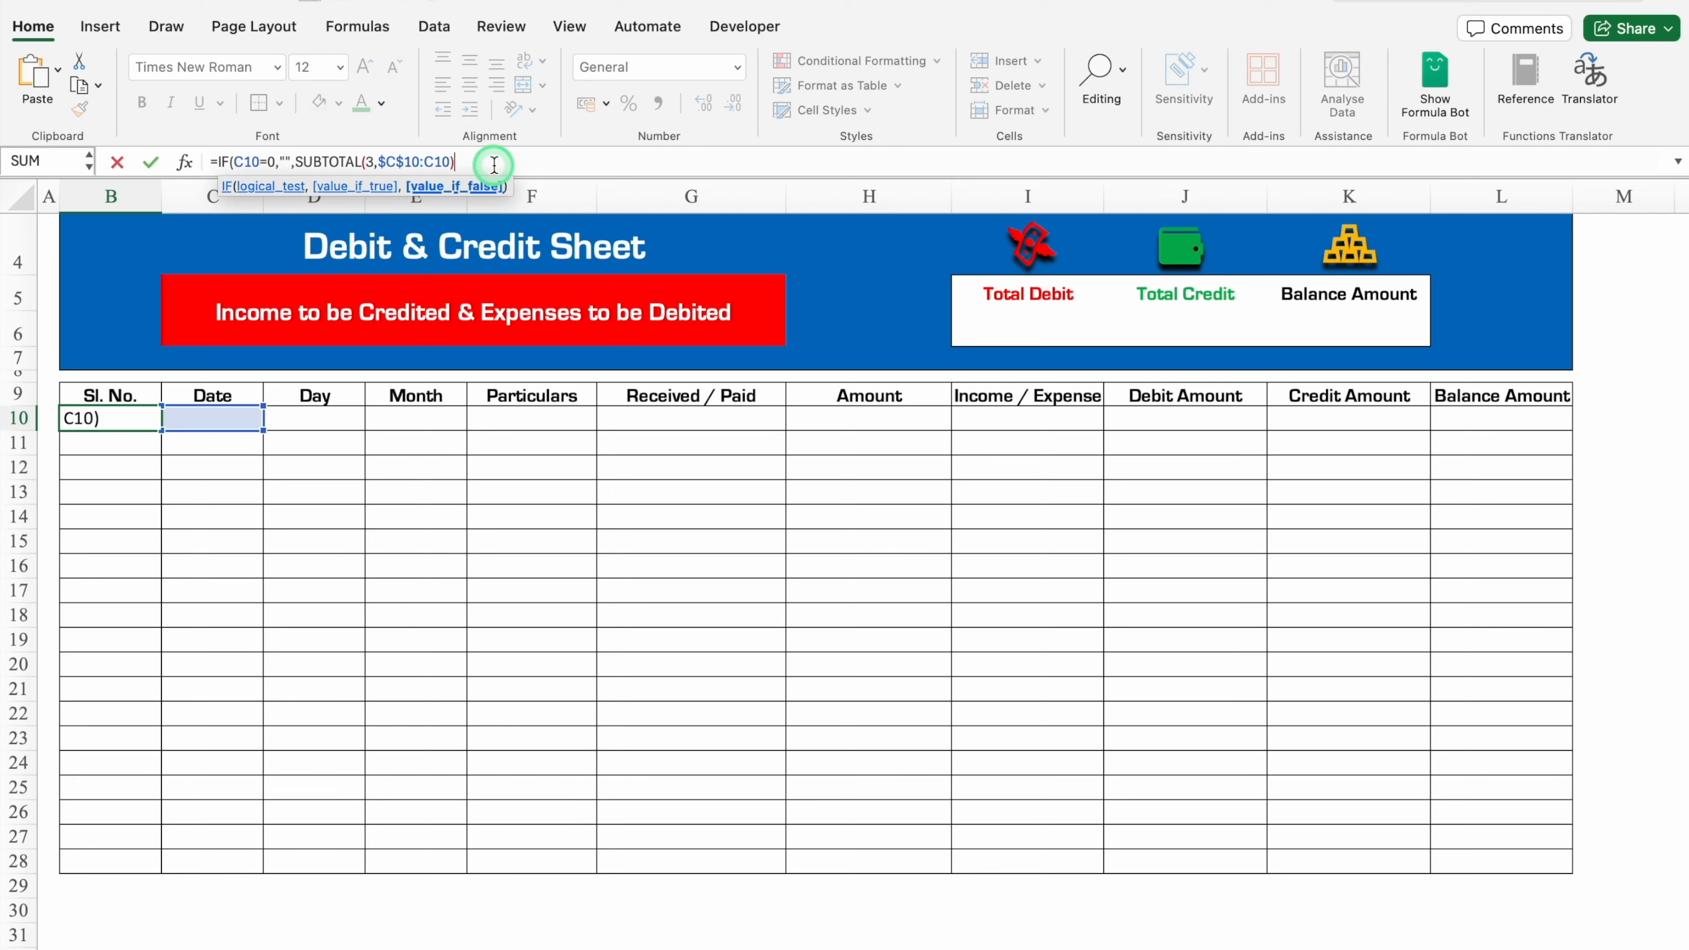
pyautogui.write(')')
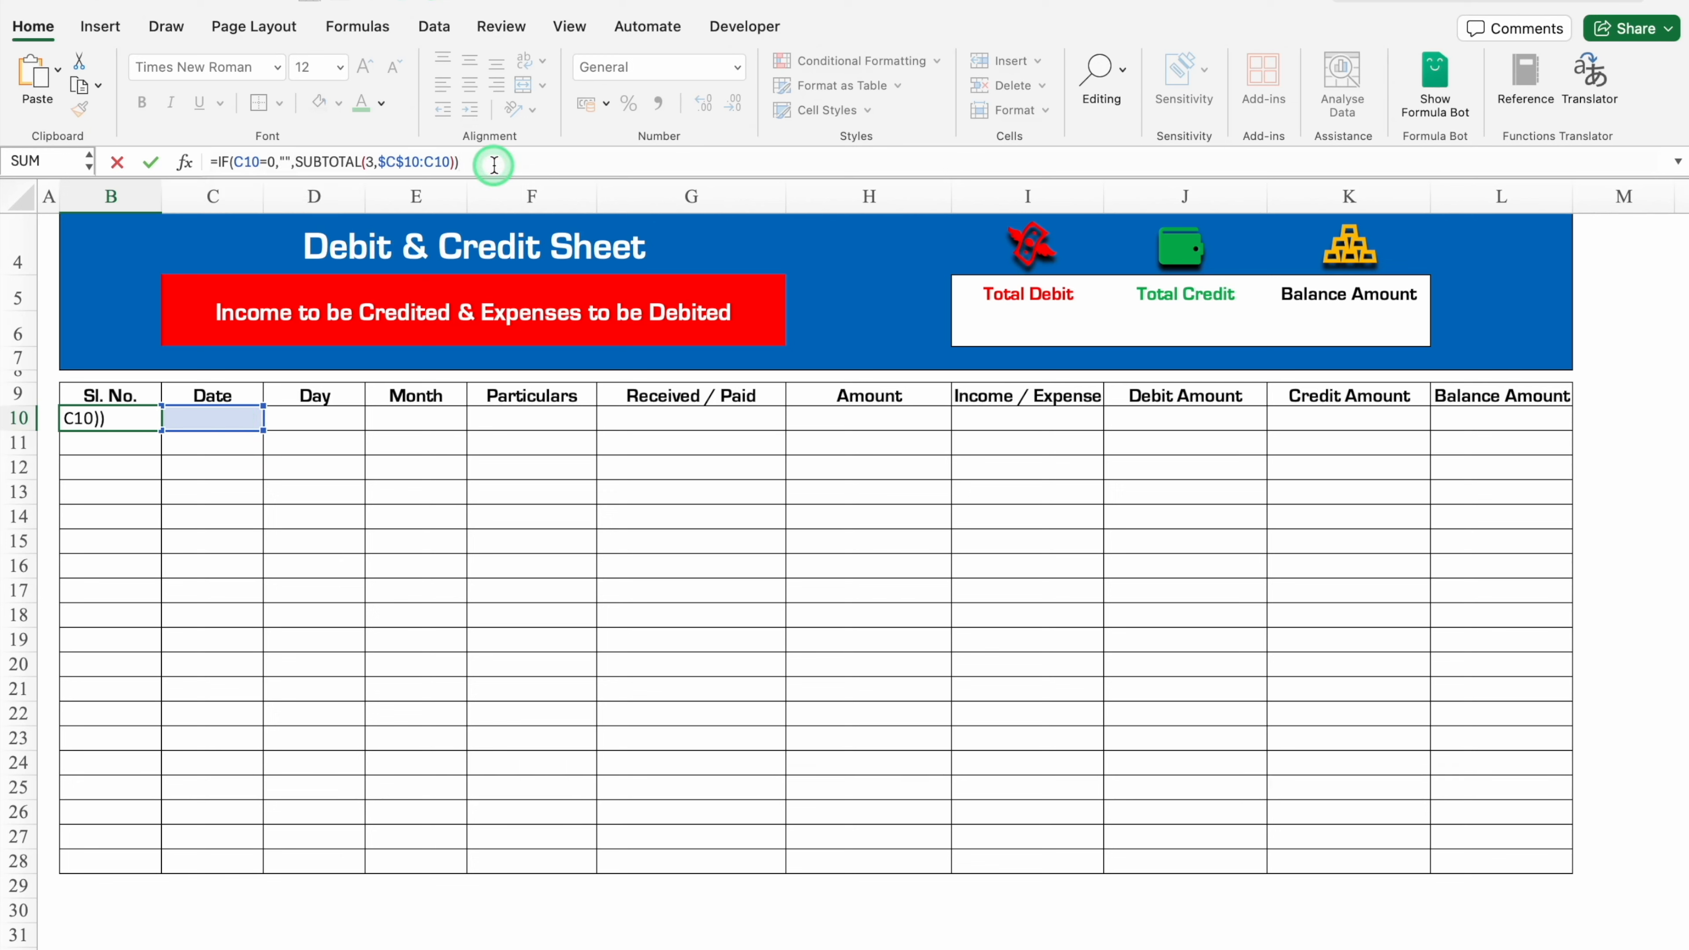
pyautogui.press('Return')
pyautogui.click(131, 418)
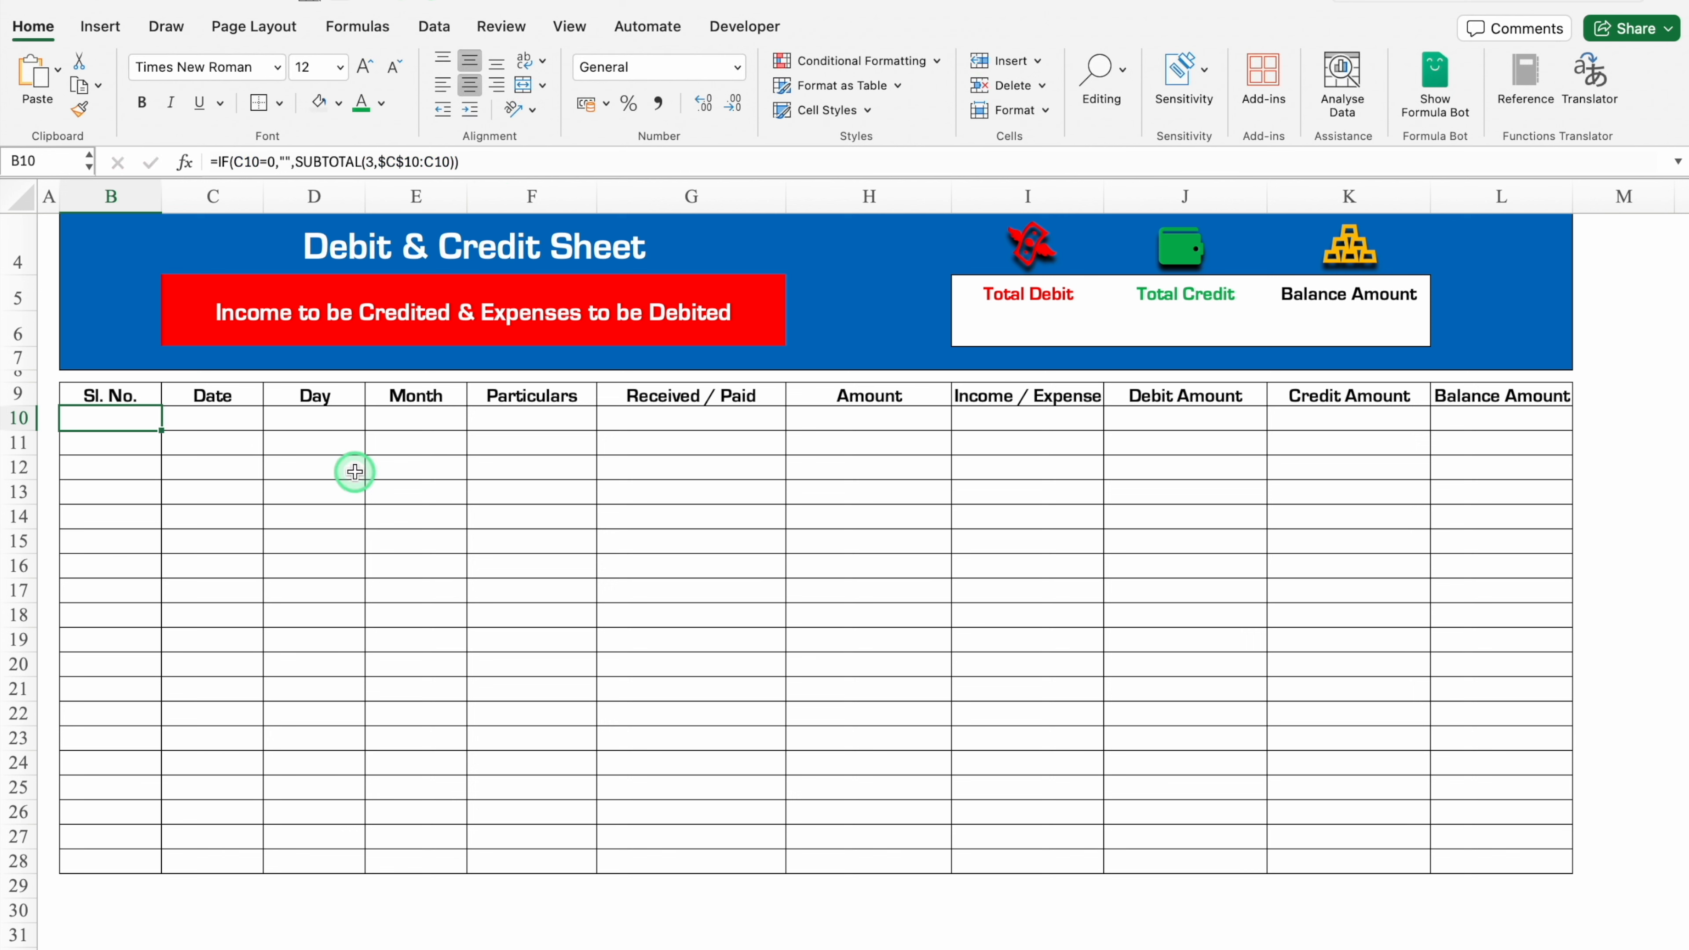
pyautogui.moveTo(159, 431); pyautogui.dragTo(146, 872)
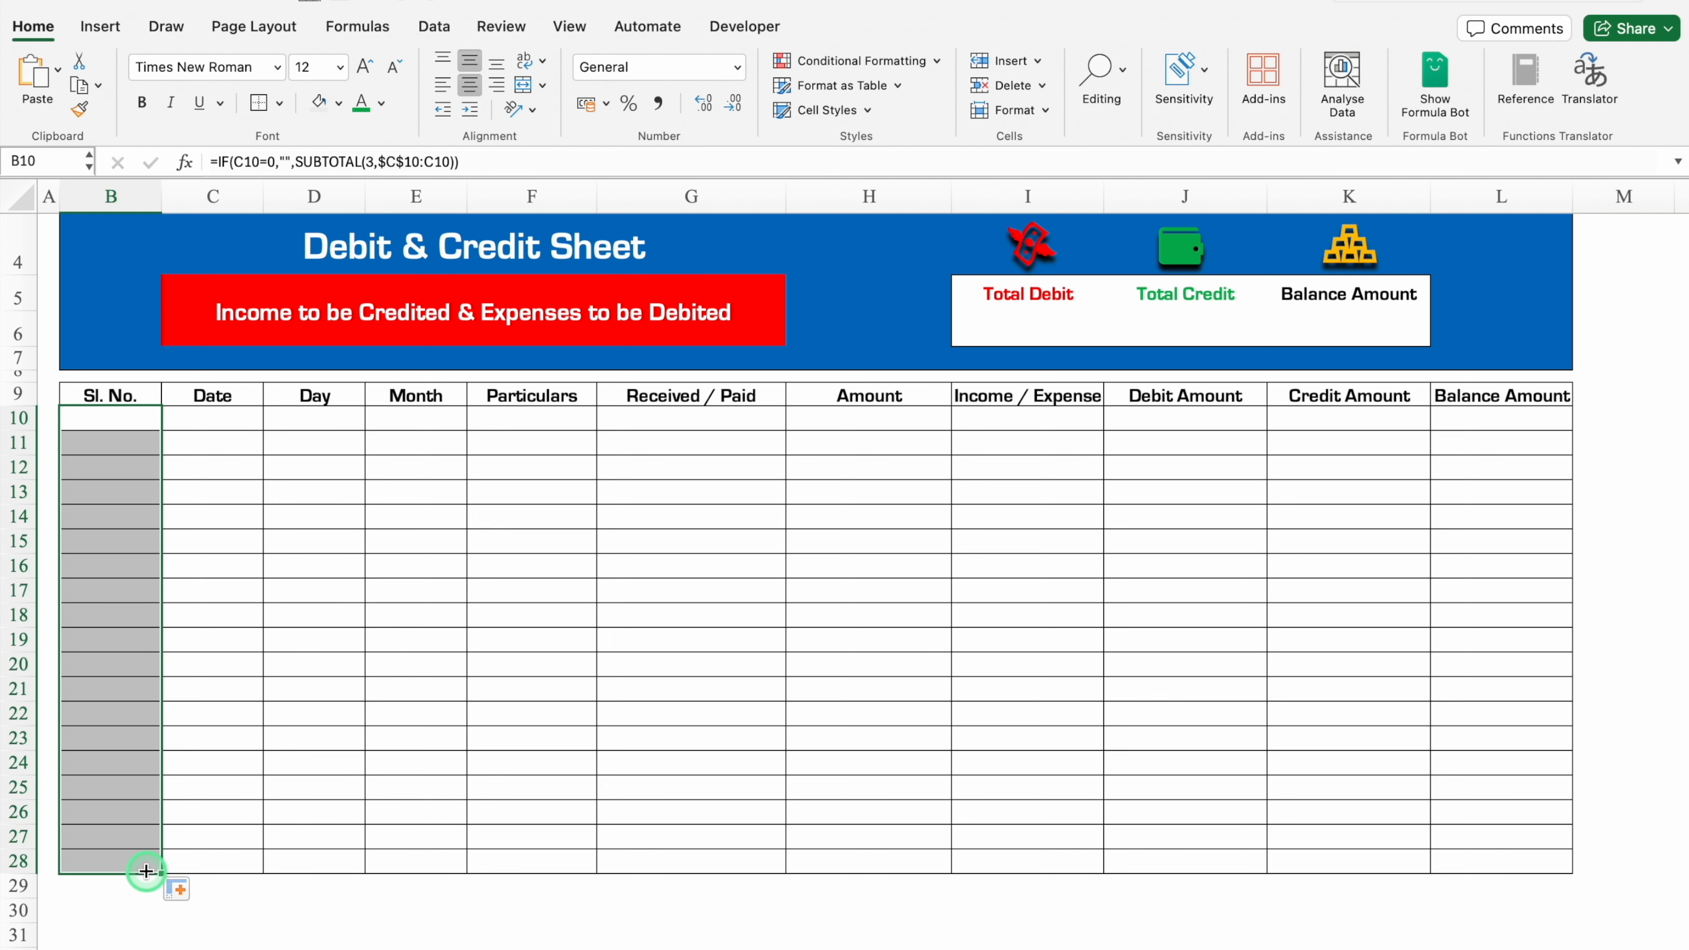
# Step: Enter the date 1/01/24 in cell C10 of the Date column and centre it horizontally
pyautogui.click(212, 421)
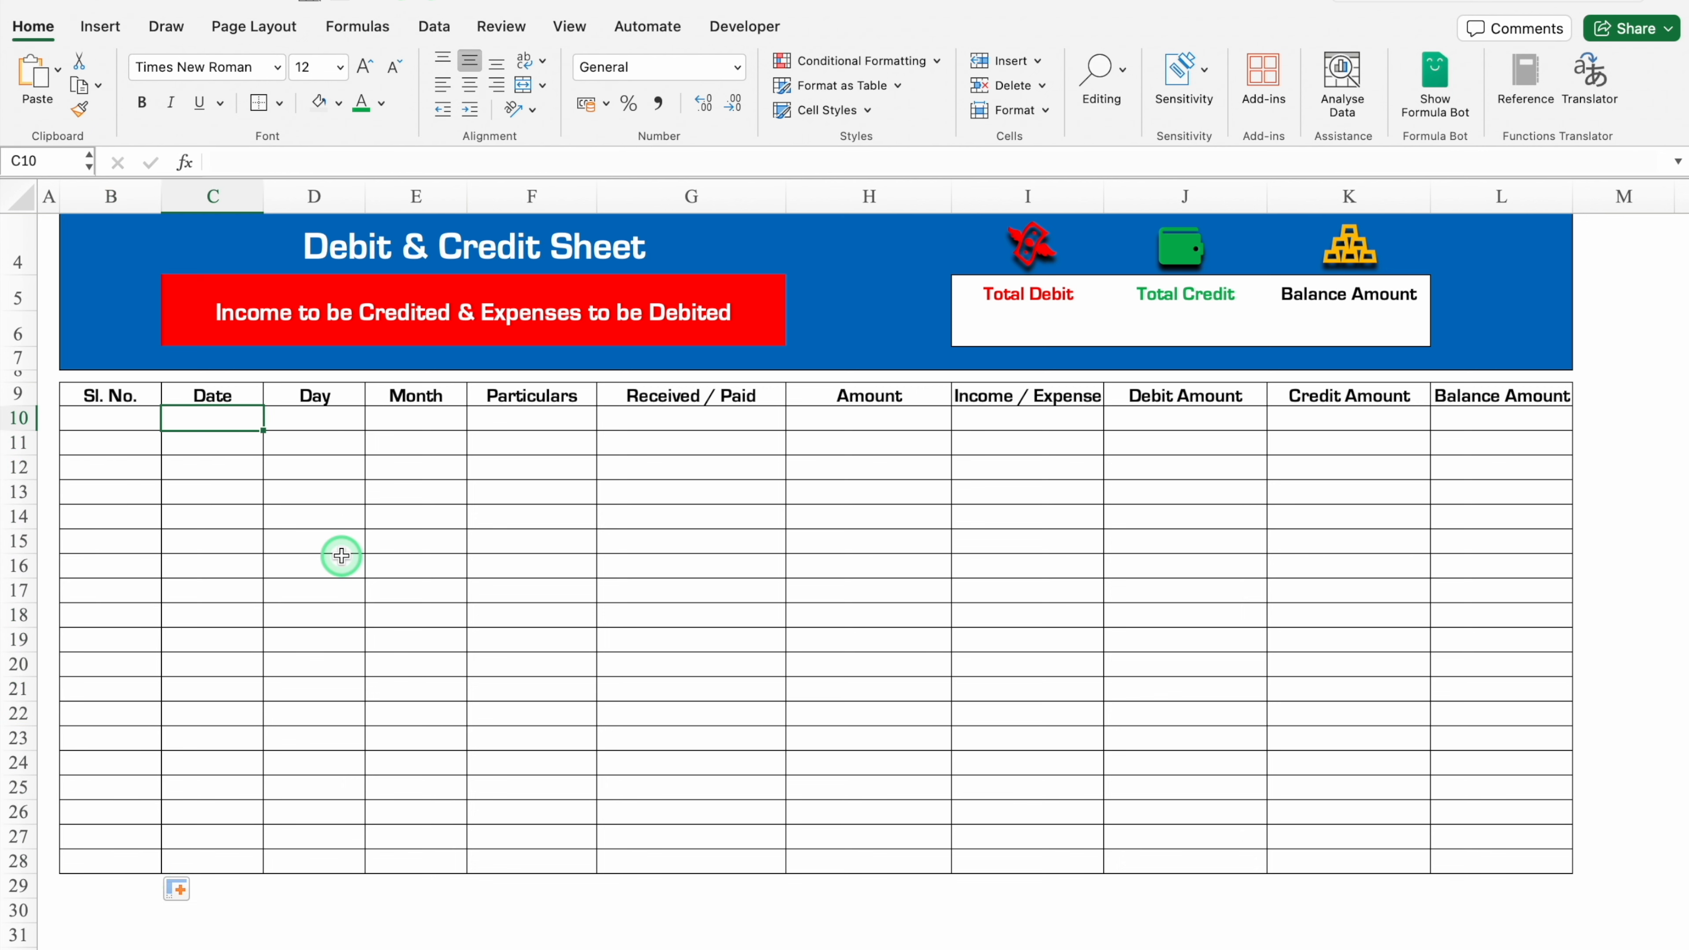
pyautogui.write('1/01/24')
pyautogui.press('Return')
pyautogui.click(239, 418)
pyautogui.click(470, 85)
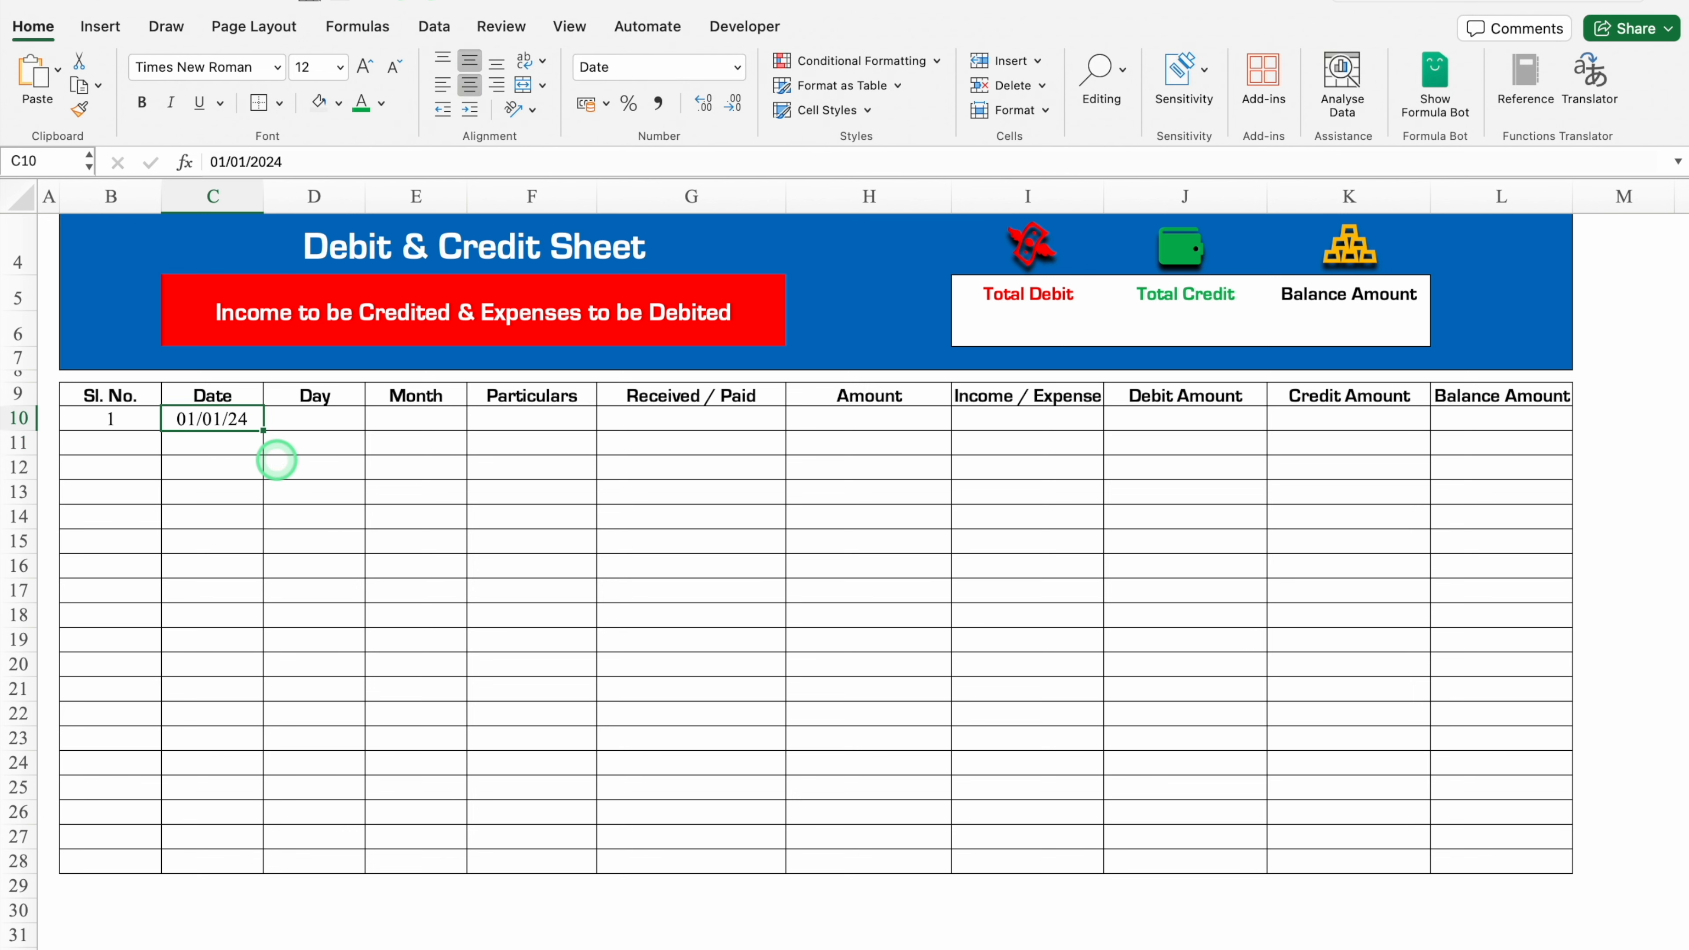
# Step: Format C10 as a date of type 14-Mar-12 for English (United States) and fill the dates down to C28
pyautogui.press('super+1')
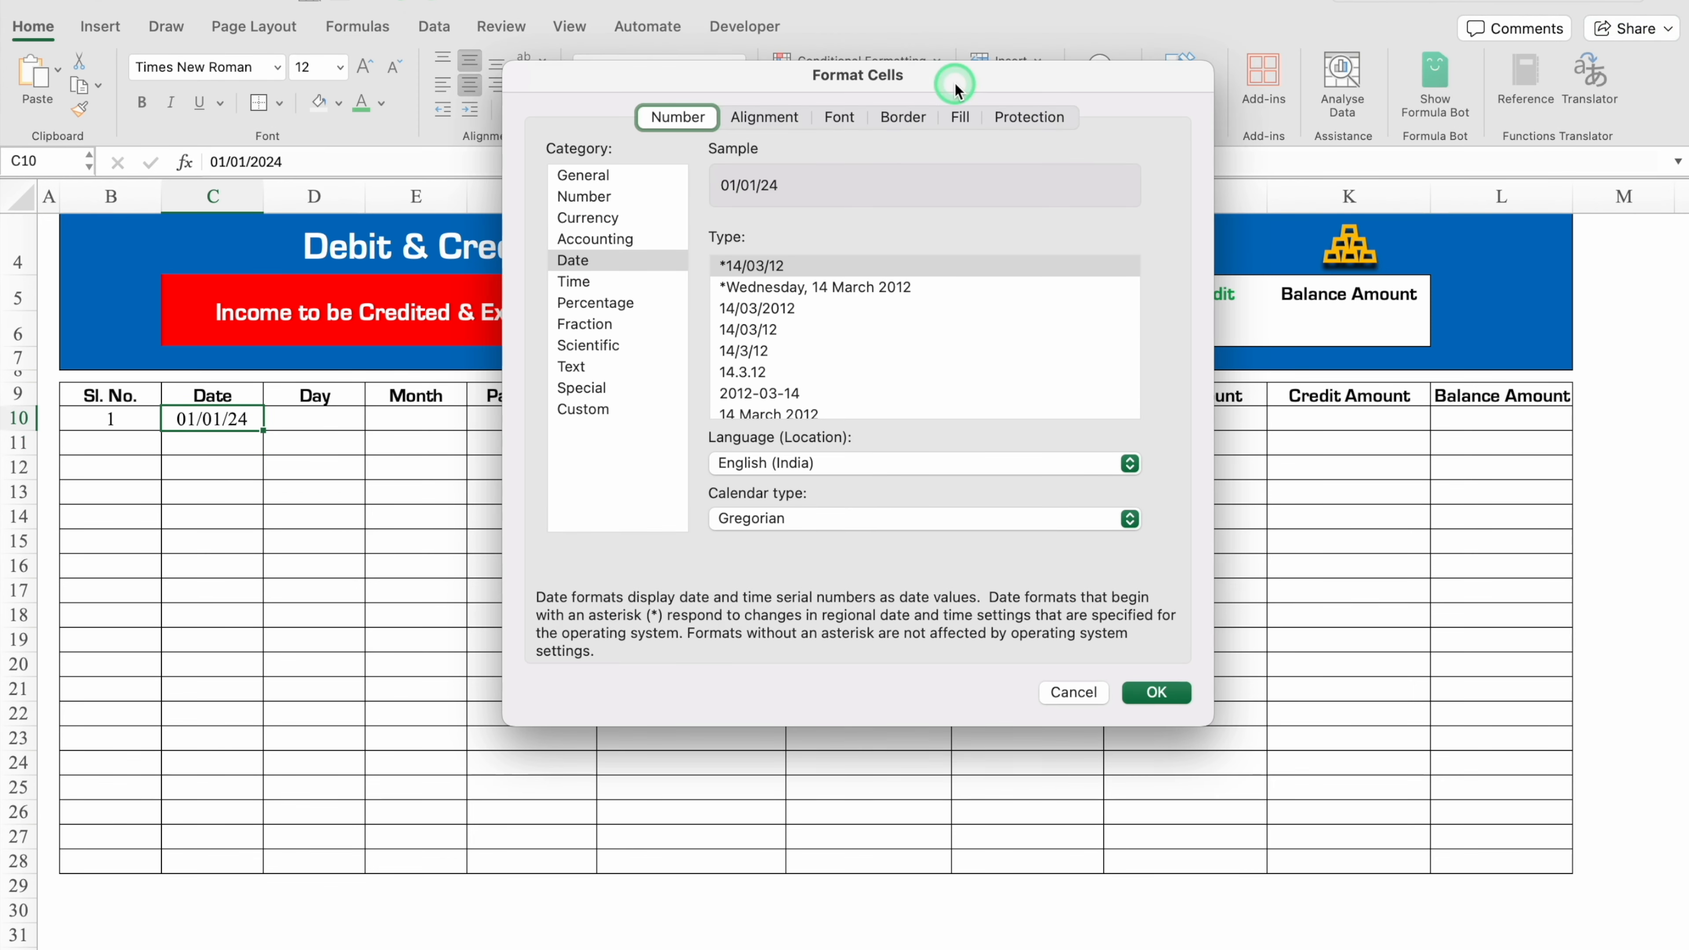
pyautogui.click(660, 263)
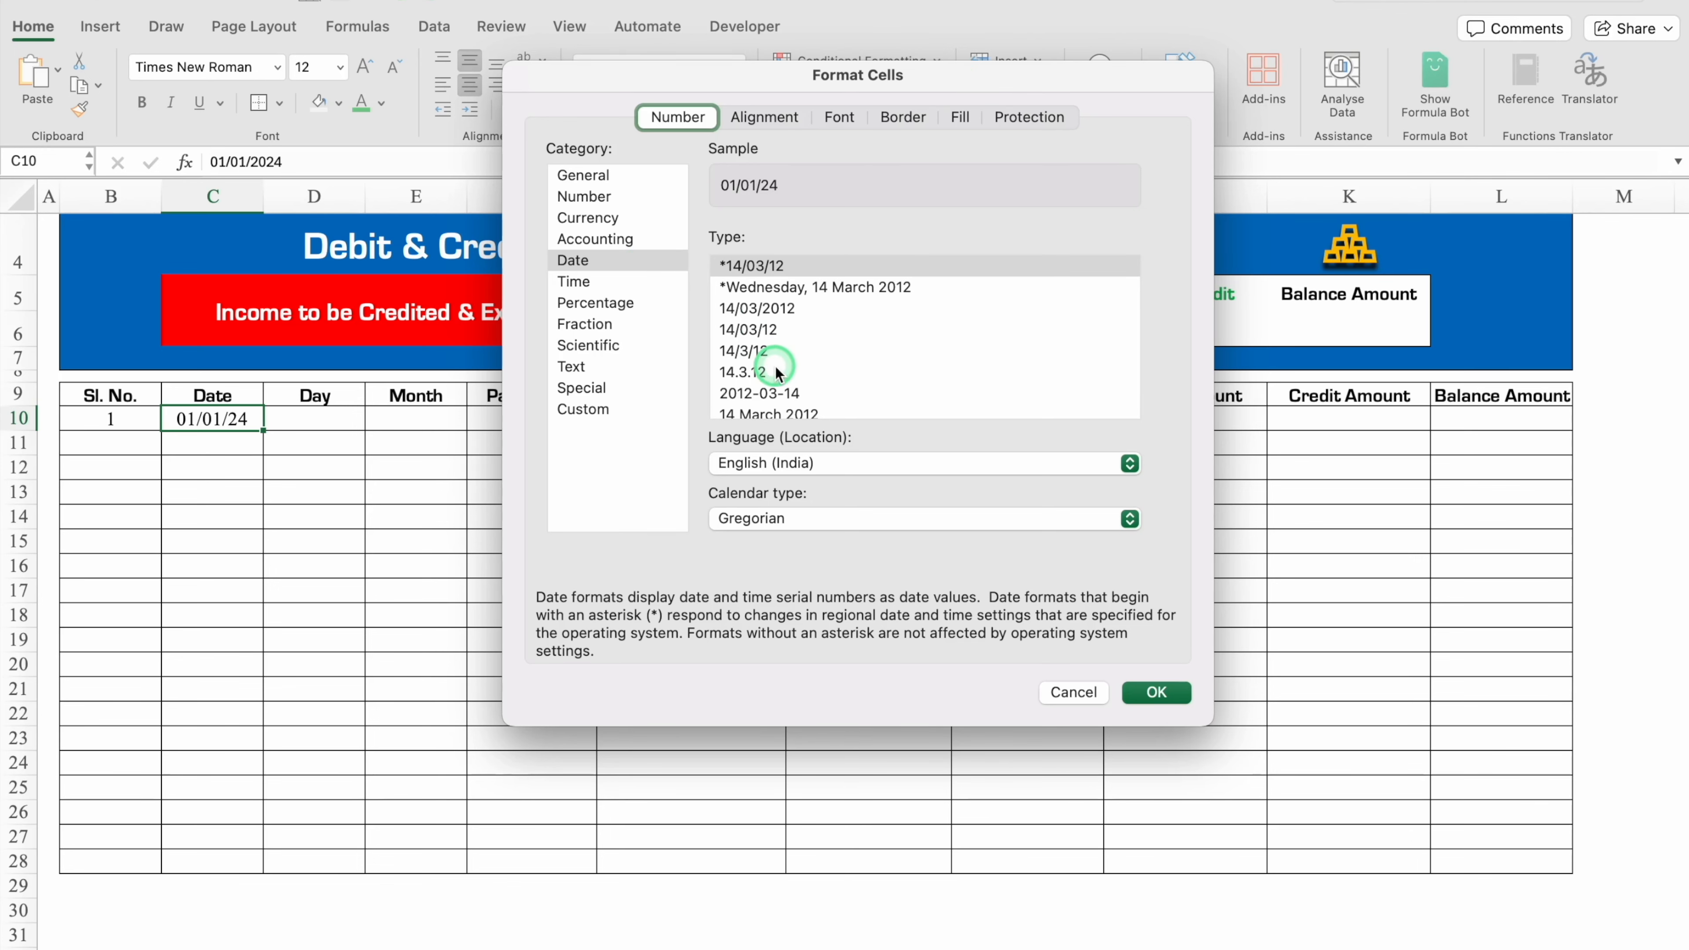
pyautogui.click(795, 412)
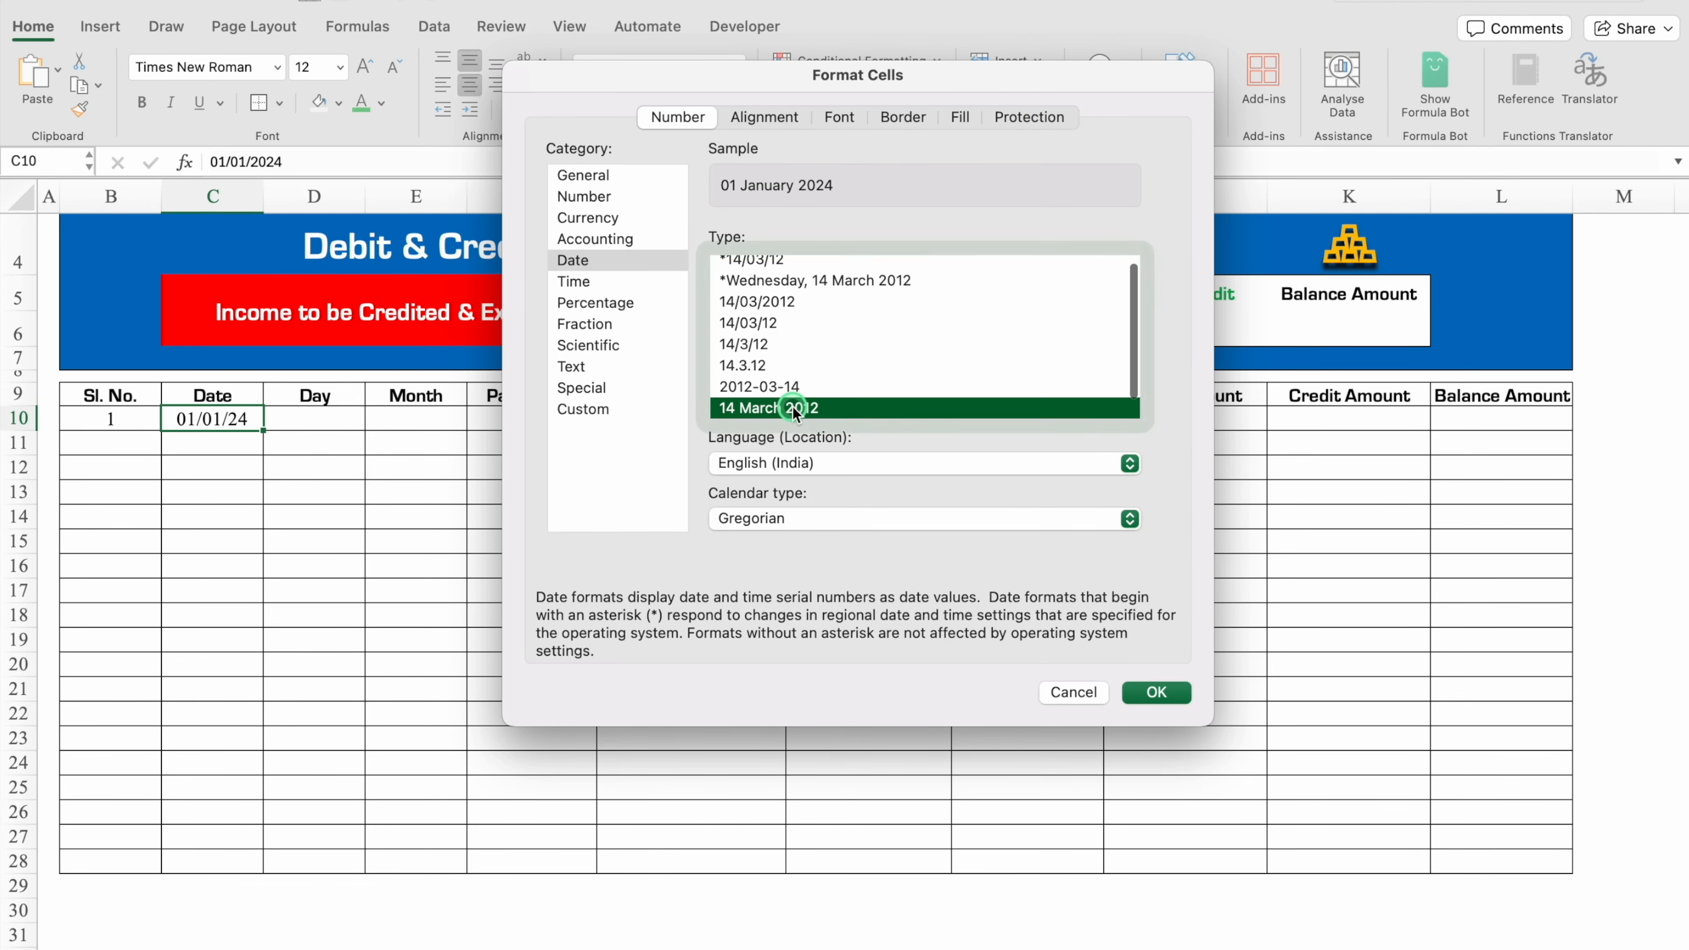
pyautogui.click(1131, 464)
pyautogui.click(891, 735)
pyautogui.click(785, 368)
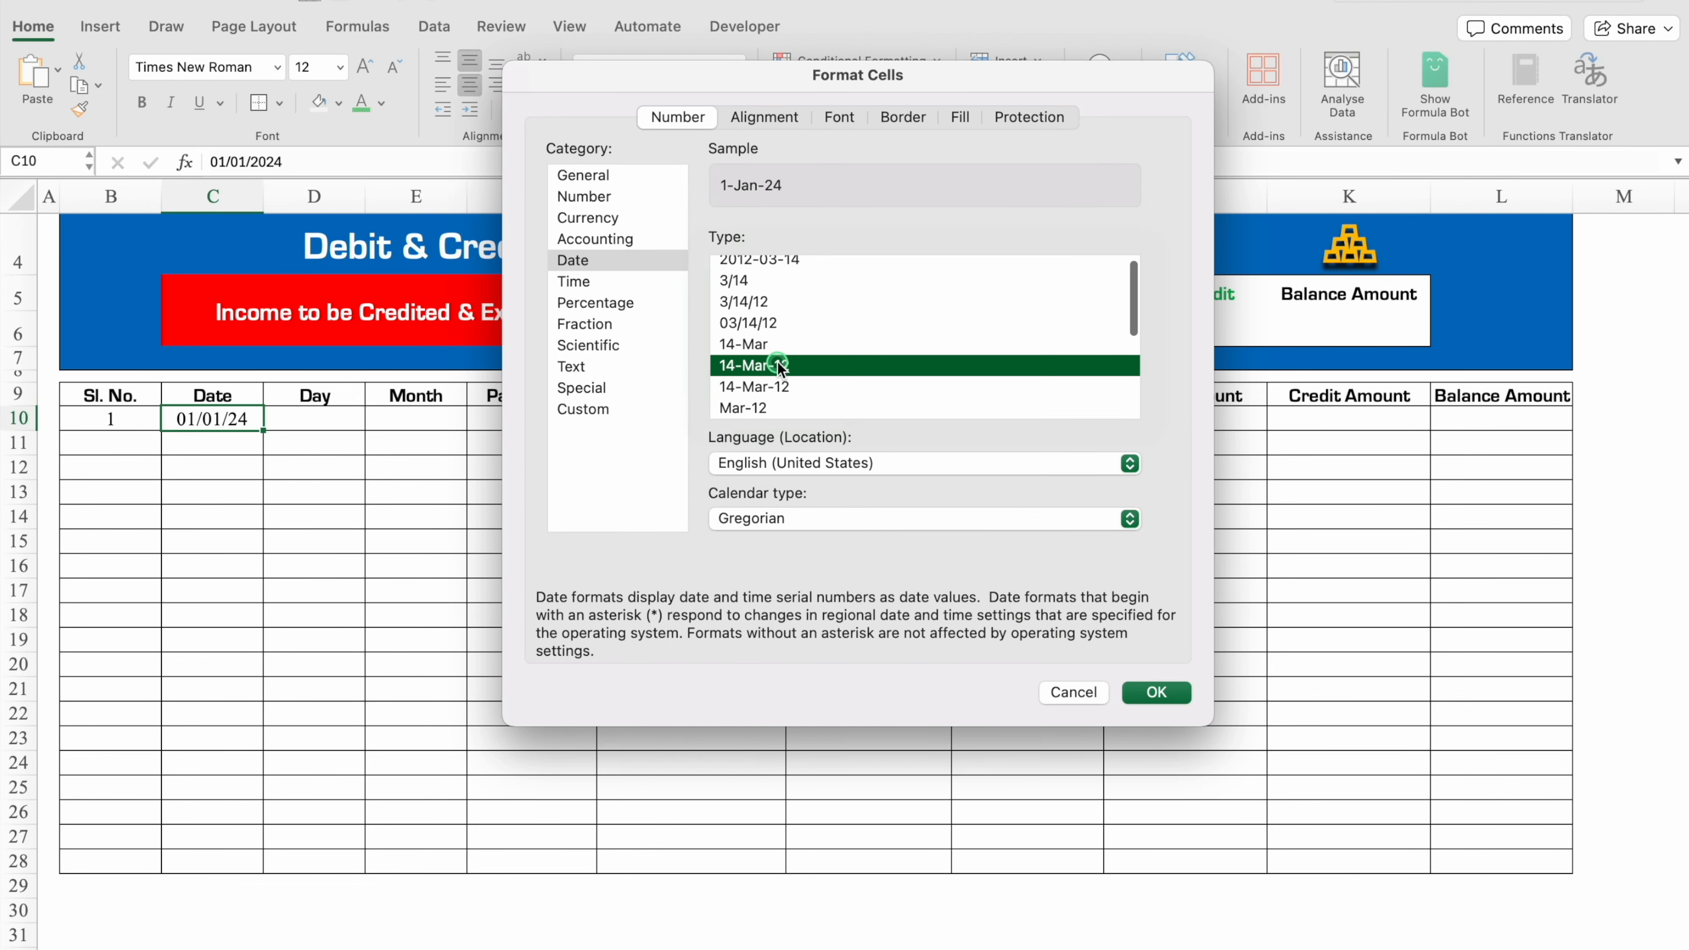
pyautogui.click(1158, 693)
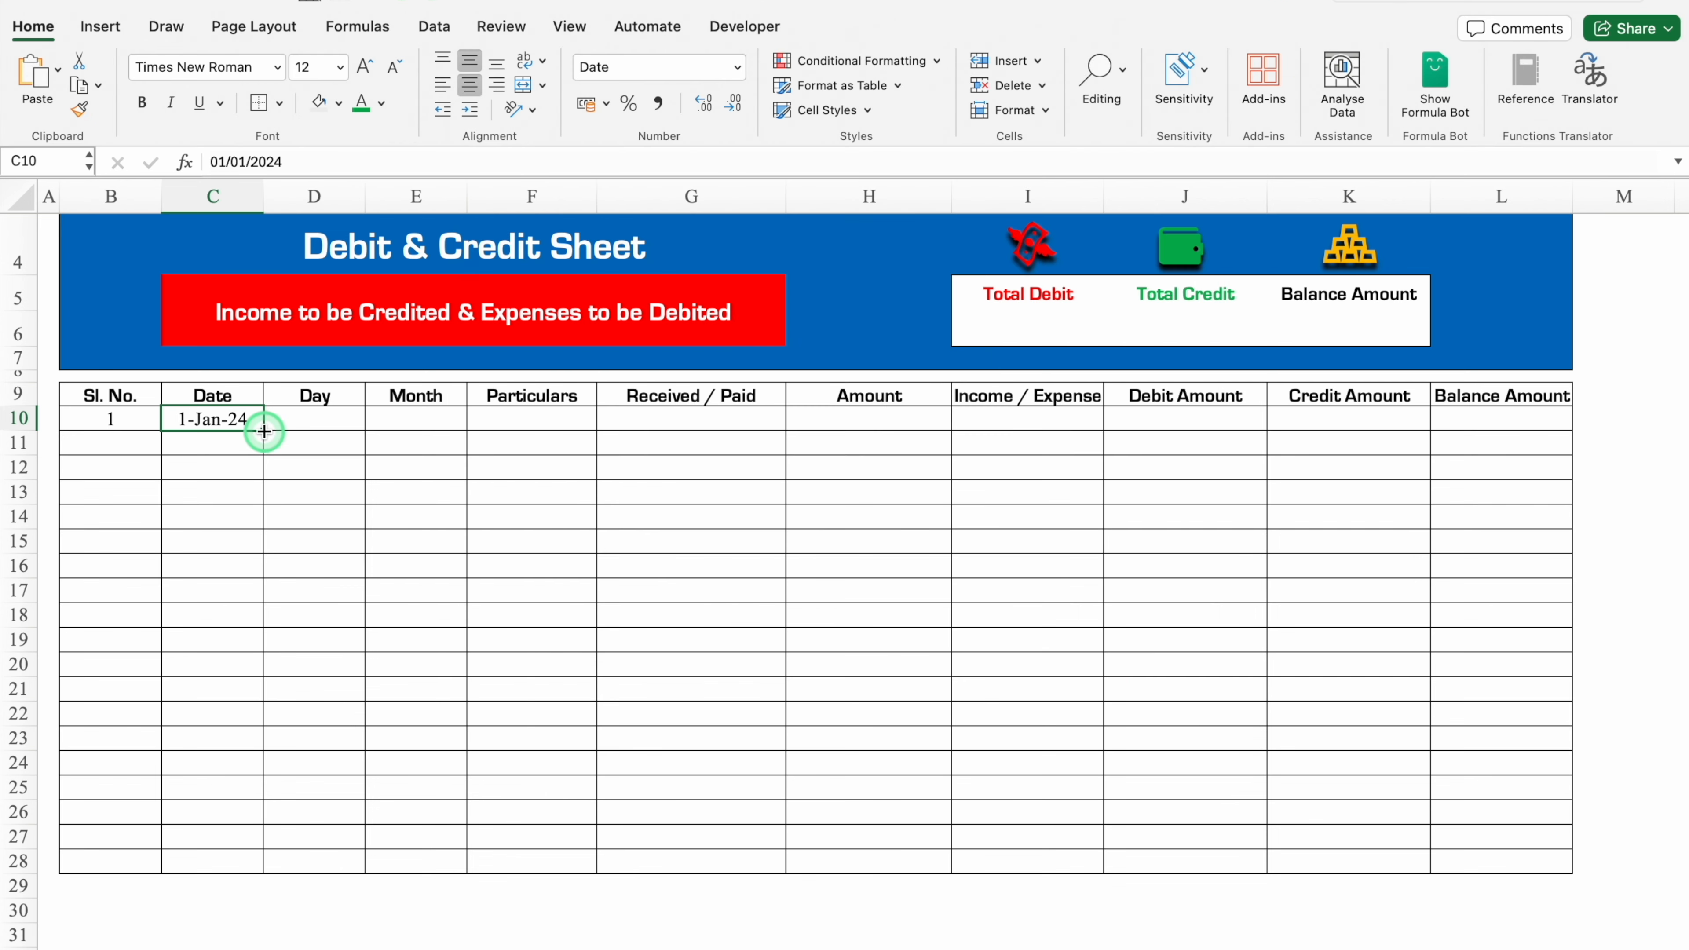
pyautogui.moveTo(263, 432); pyautogui.dragTo(257, 876)
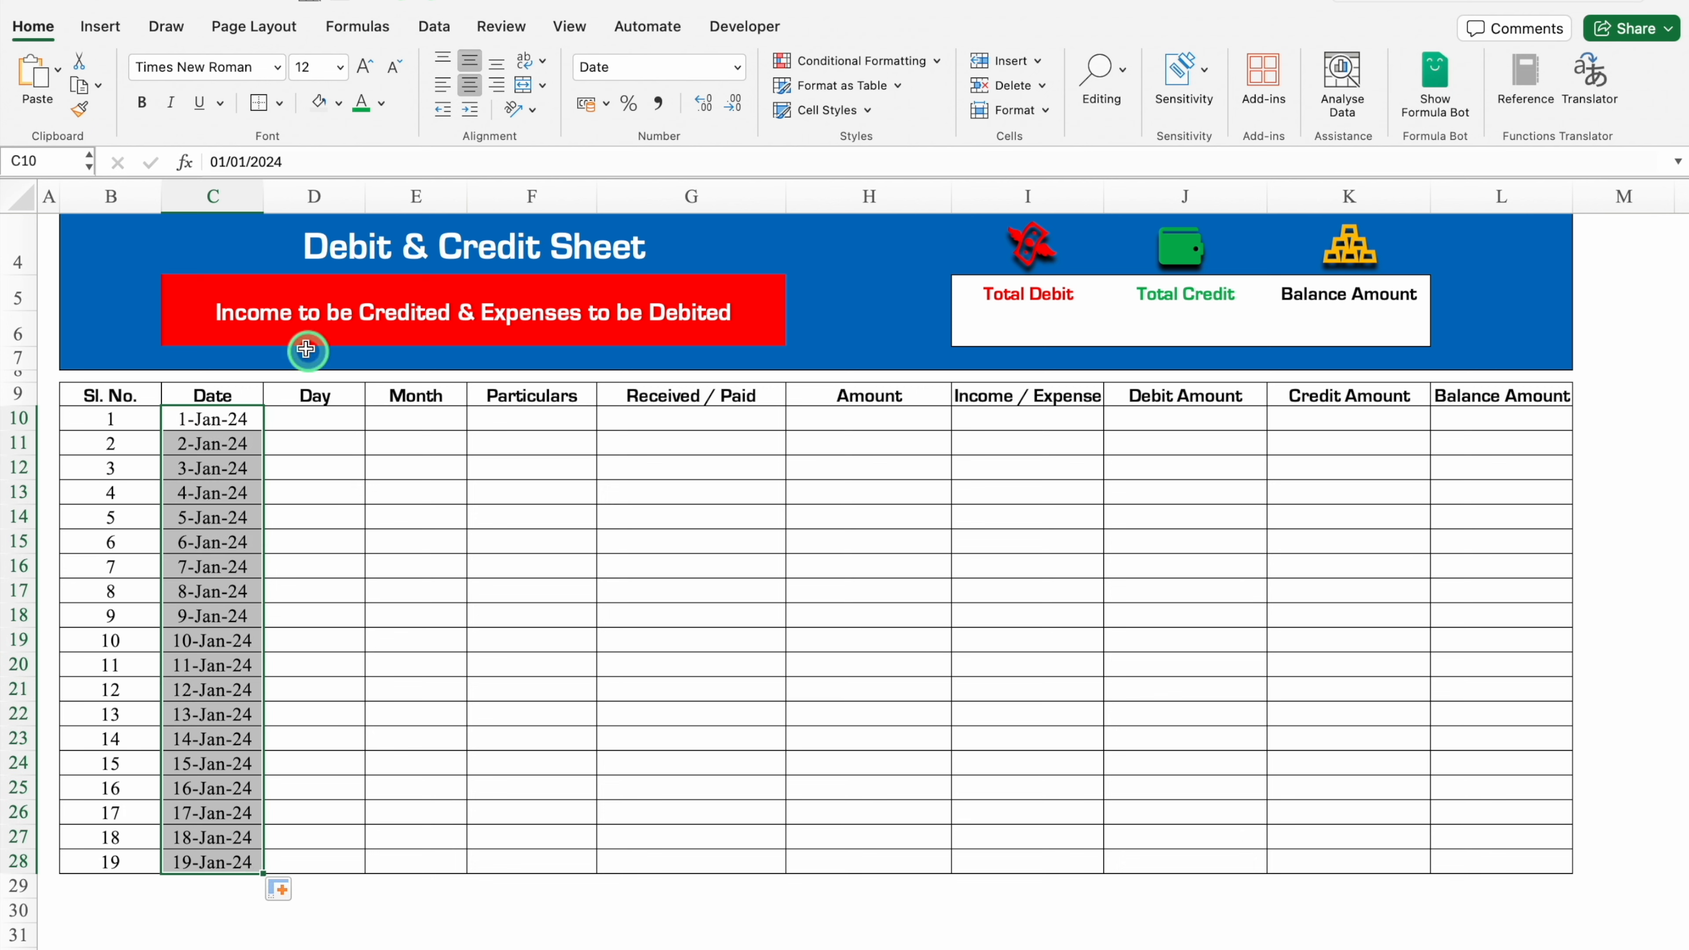
# Step: Enter the day formula =TEXT(C10,"DDD") in cell D10 and fill it down the Day column to D28
pyautogui.click(338, 417)
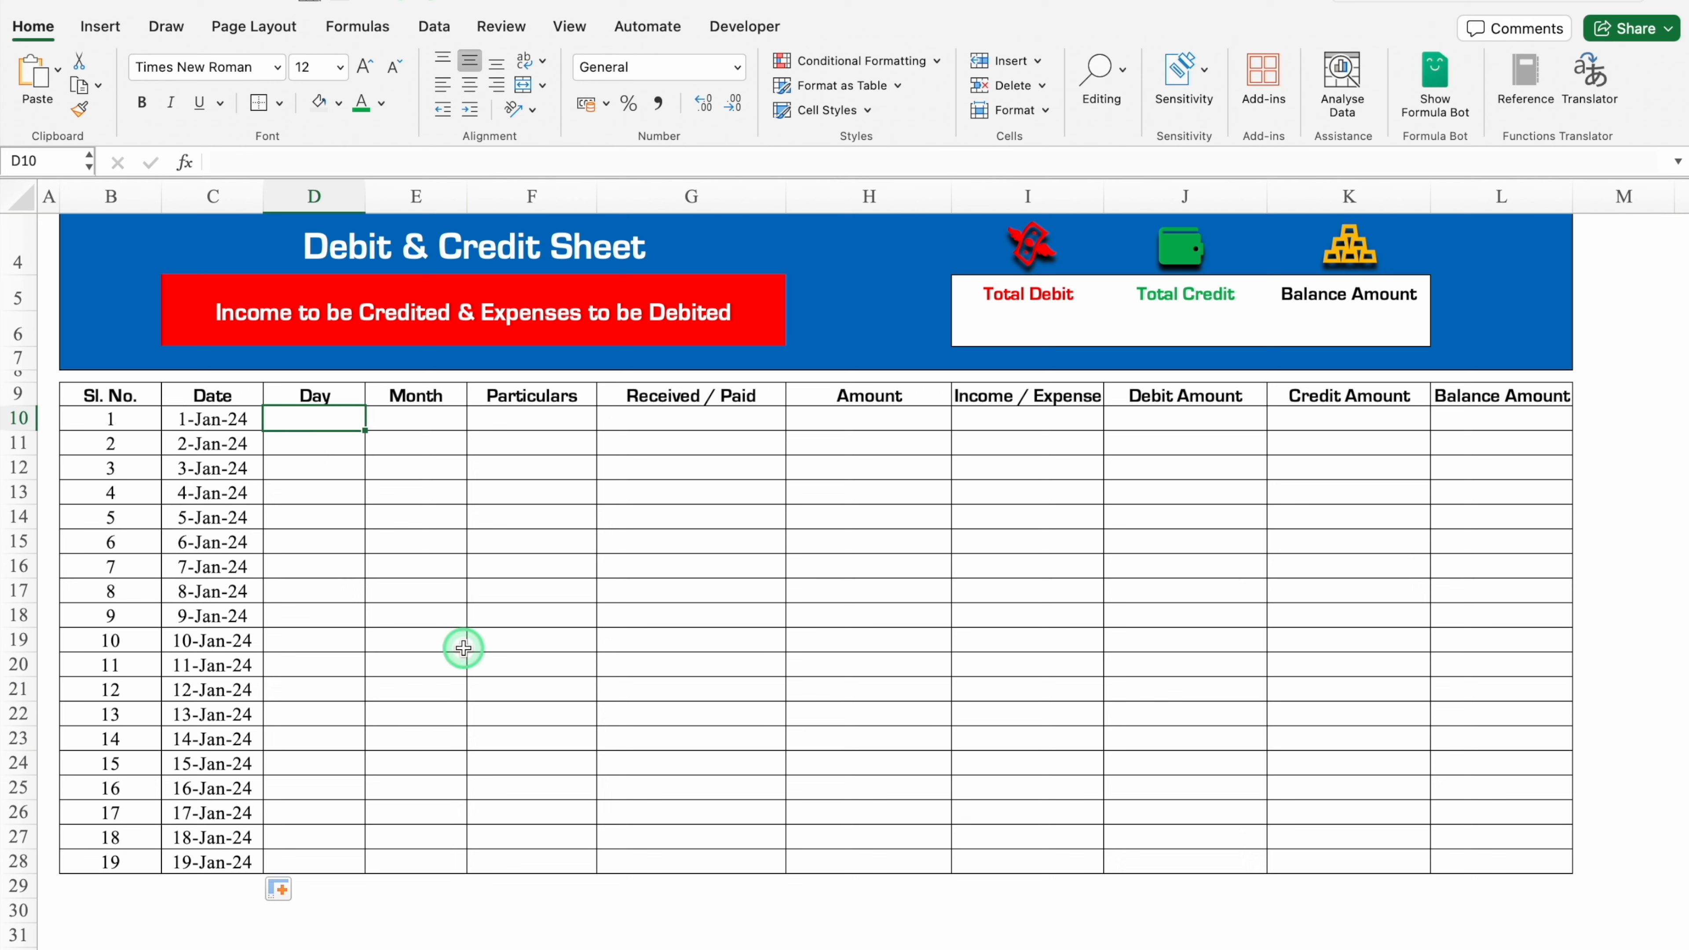
pyautogui.write('=text')
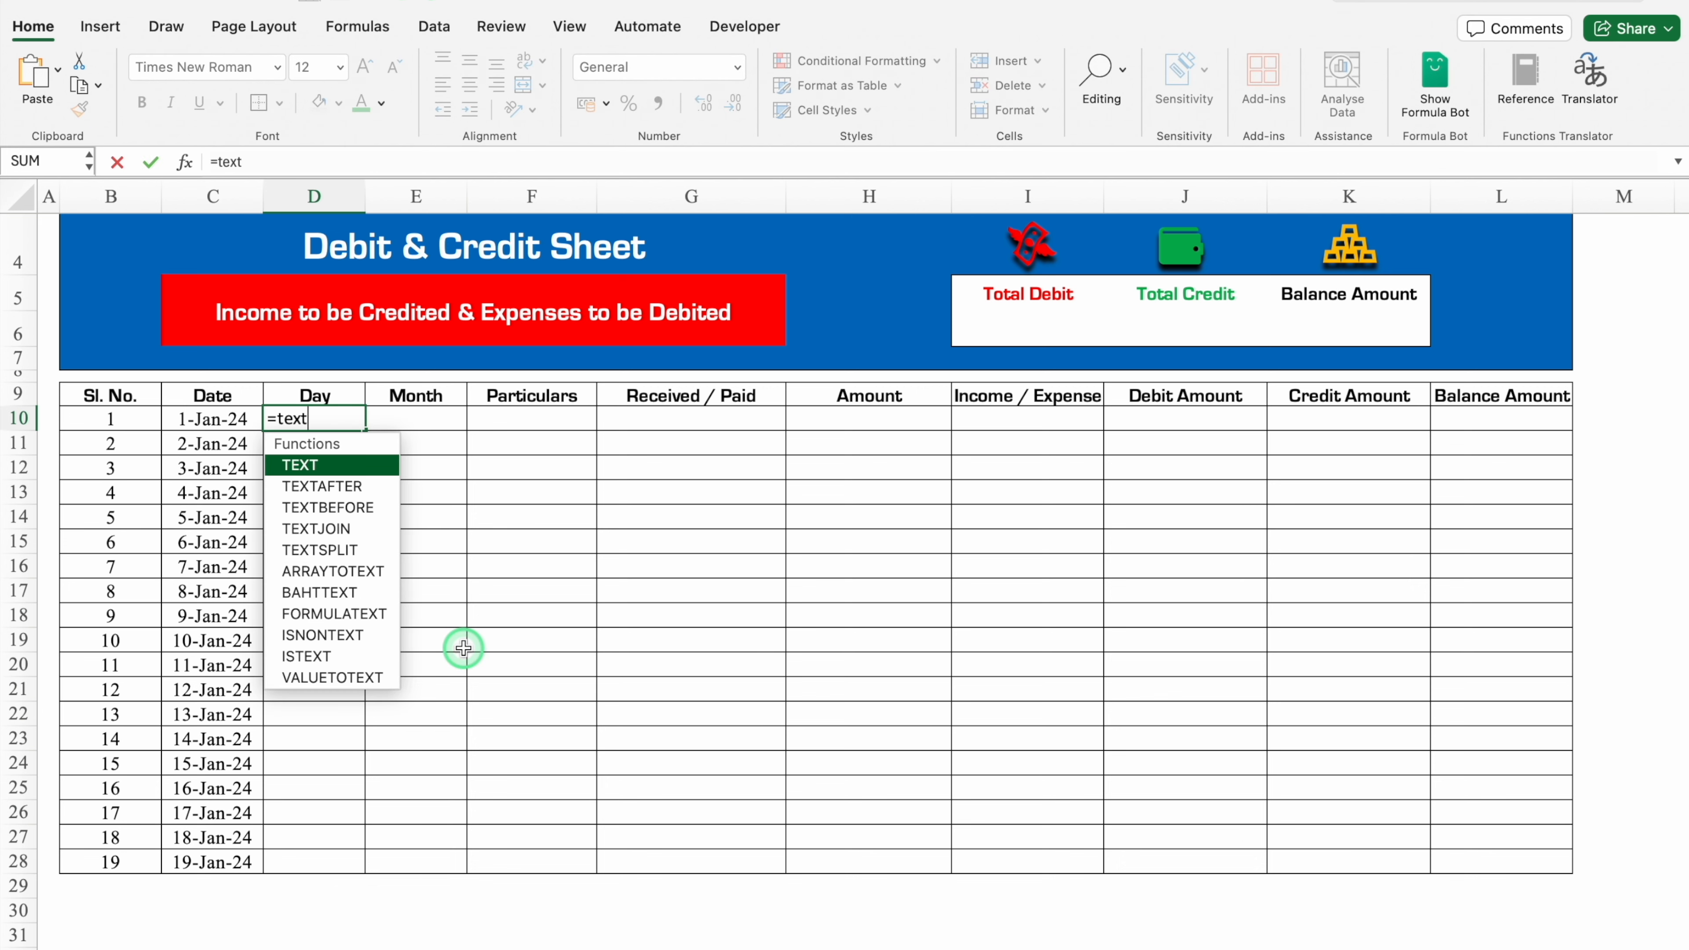
pyautogui.doubleClick(358, 469)
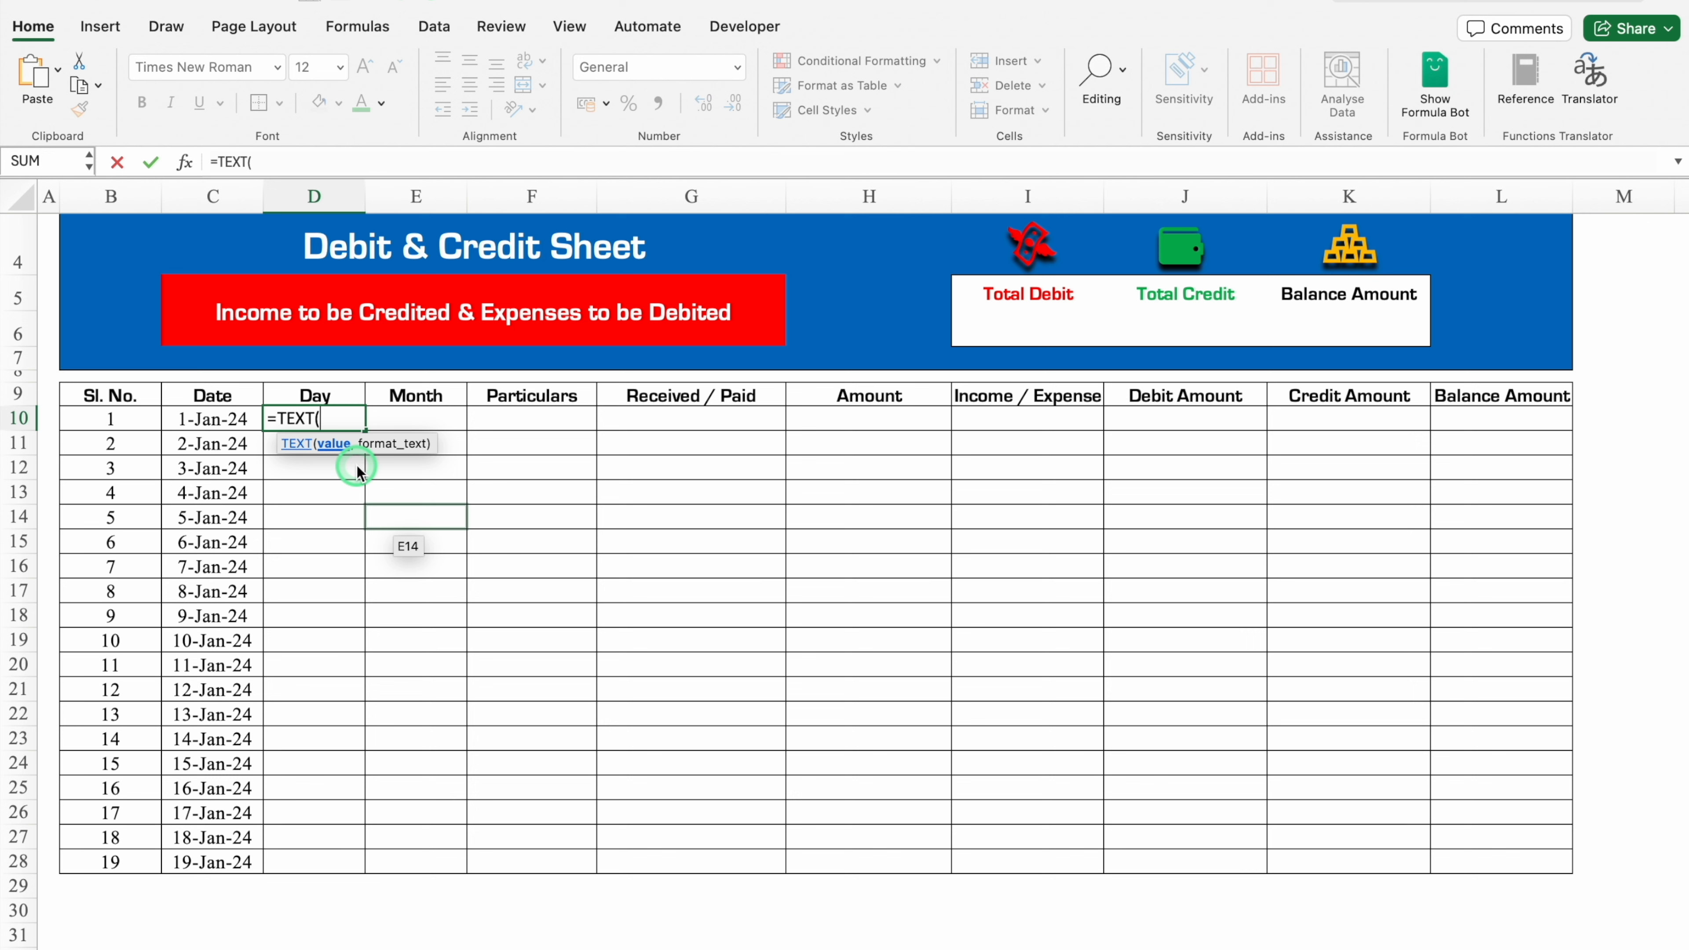
pyautogui.click(229, 423)
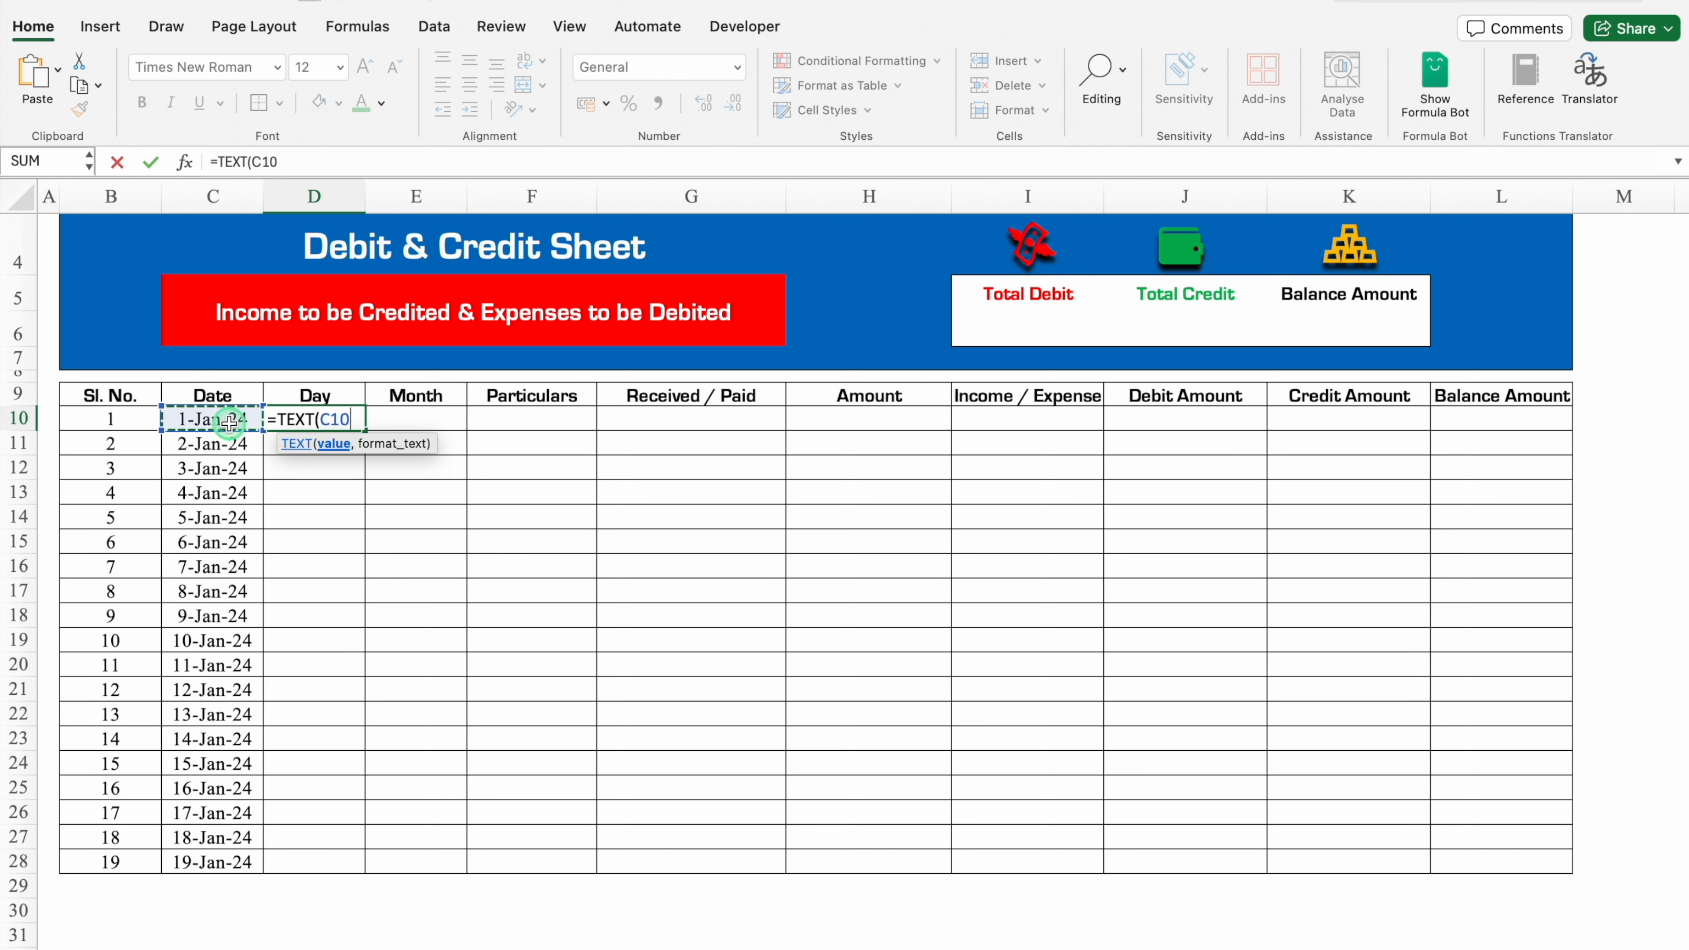
pyautogui.write(',"DDD')
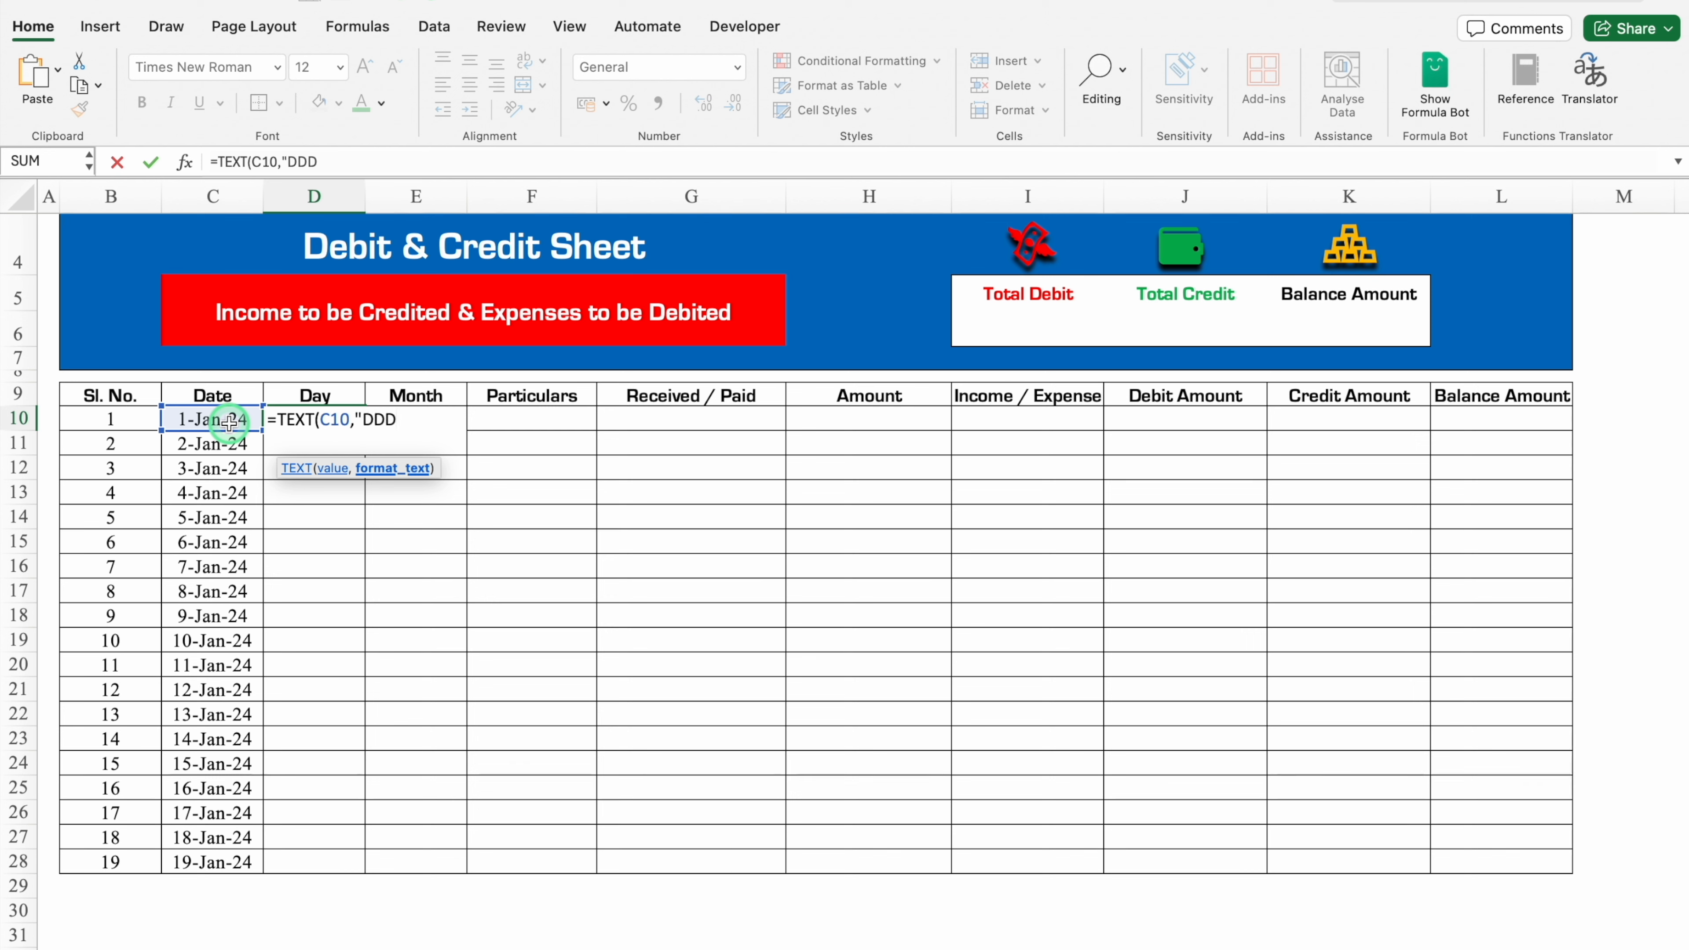
pyautogui.write('")')
pyautogui.press('Return')
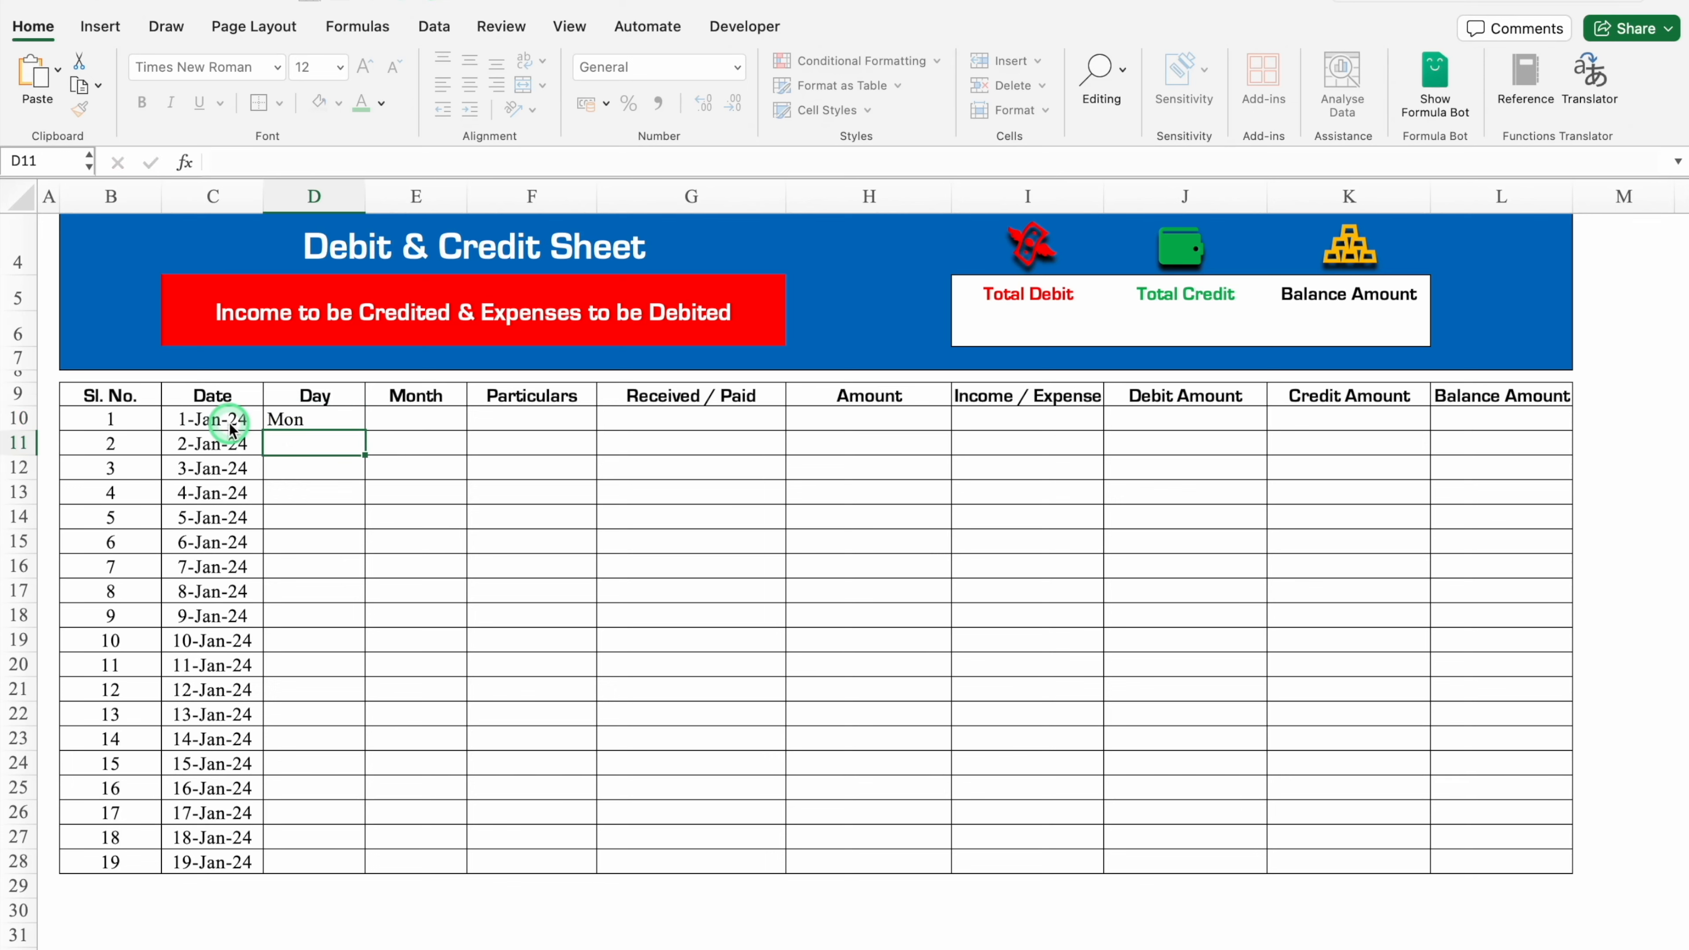
pyautogui.click(346, 421)
pyautogui.doubleClick(366, 430)
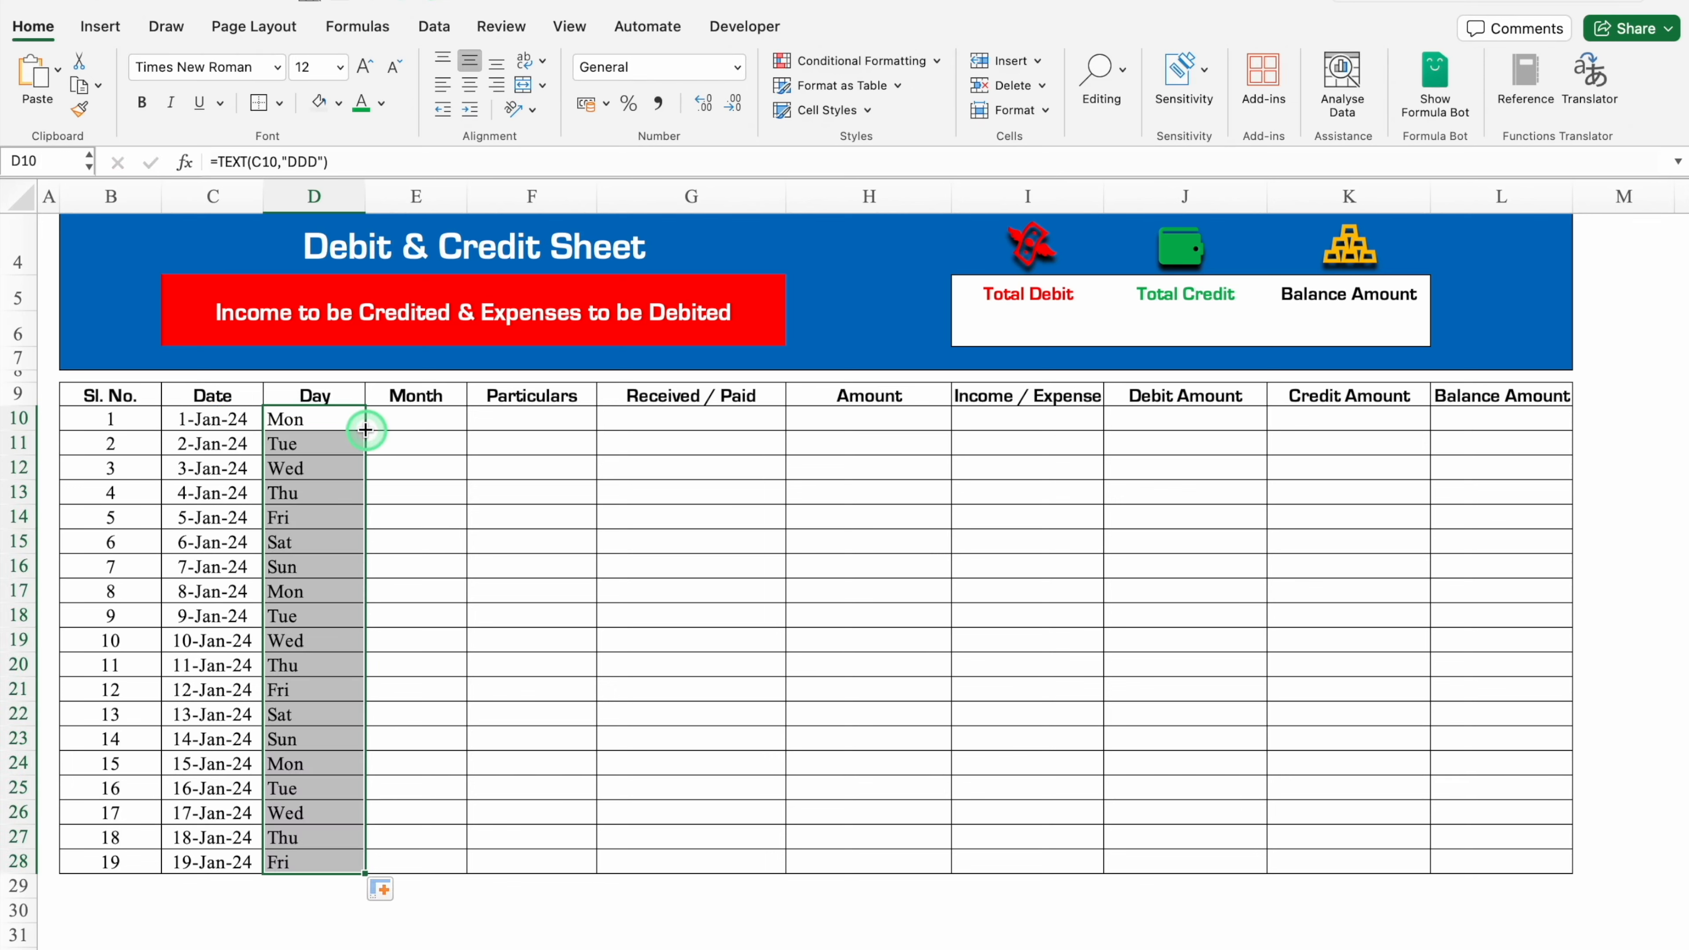
pyautogui.click(337, 432)
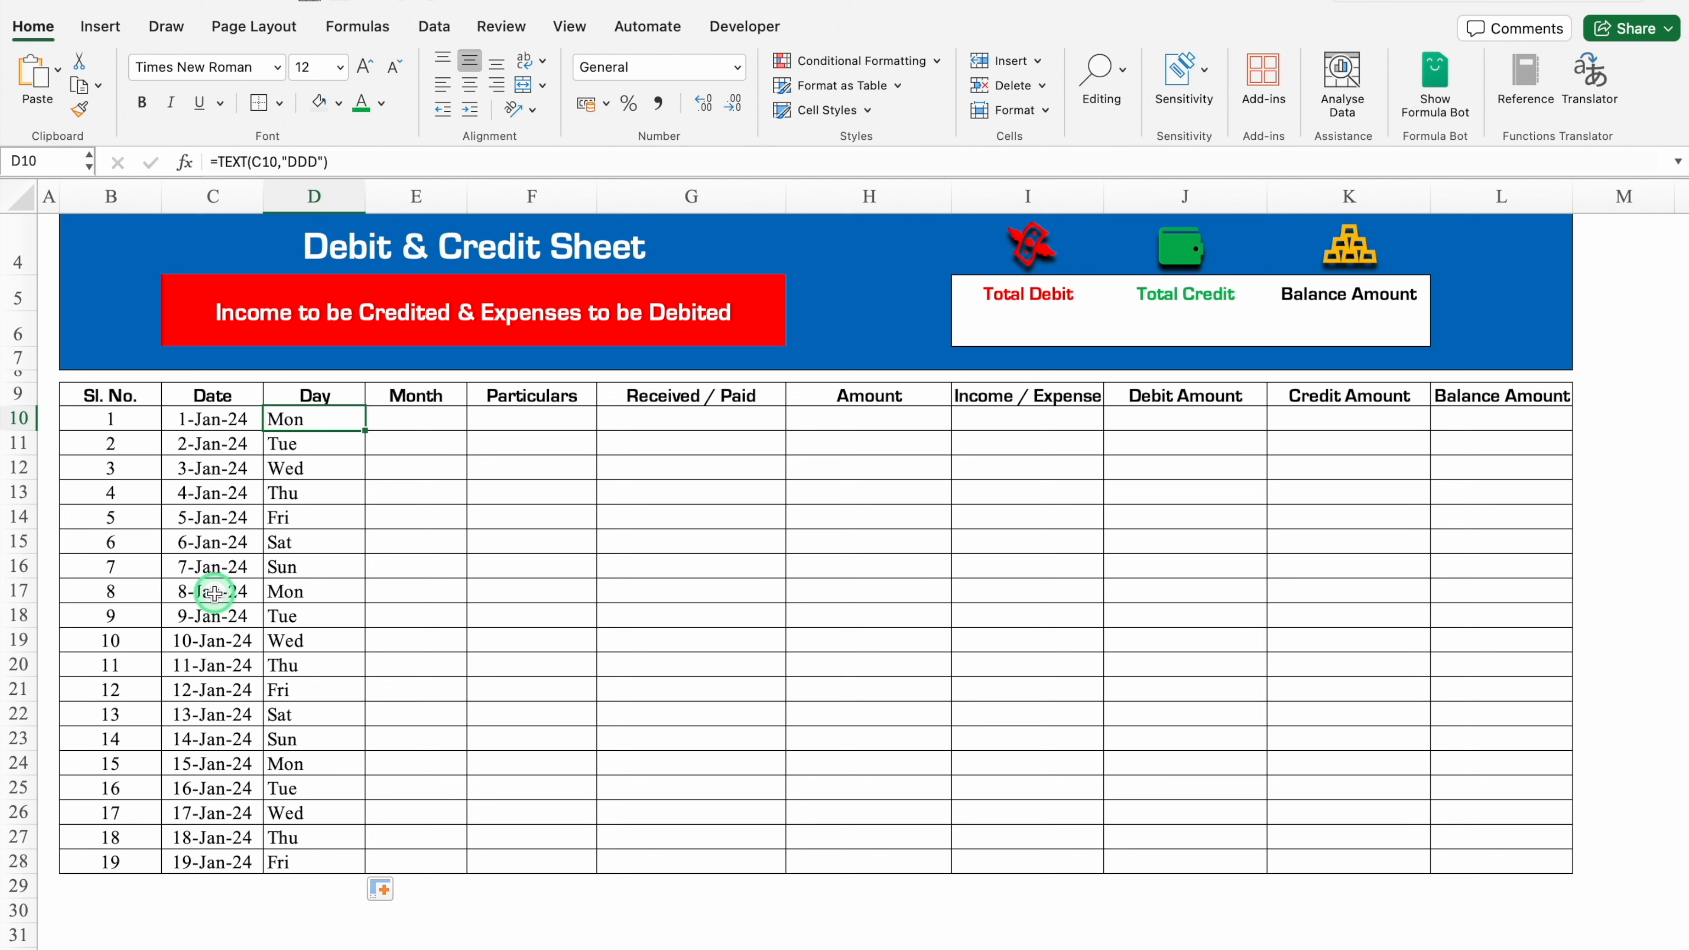
# Step: Delete the dates in C17:C25 to test how the Day column handles blank dates
pyautogui.moveTo(214, 596); pyautogui.dragTo(208, 784)
pyautogui.press('Delete')
pyautogui.click(324, 589)
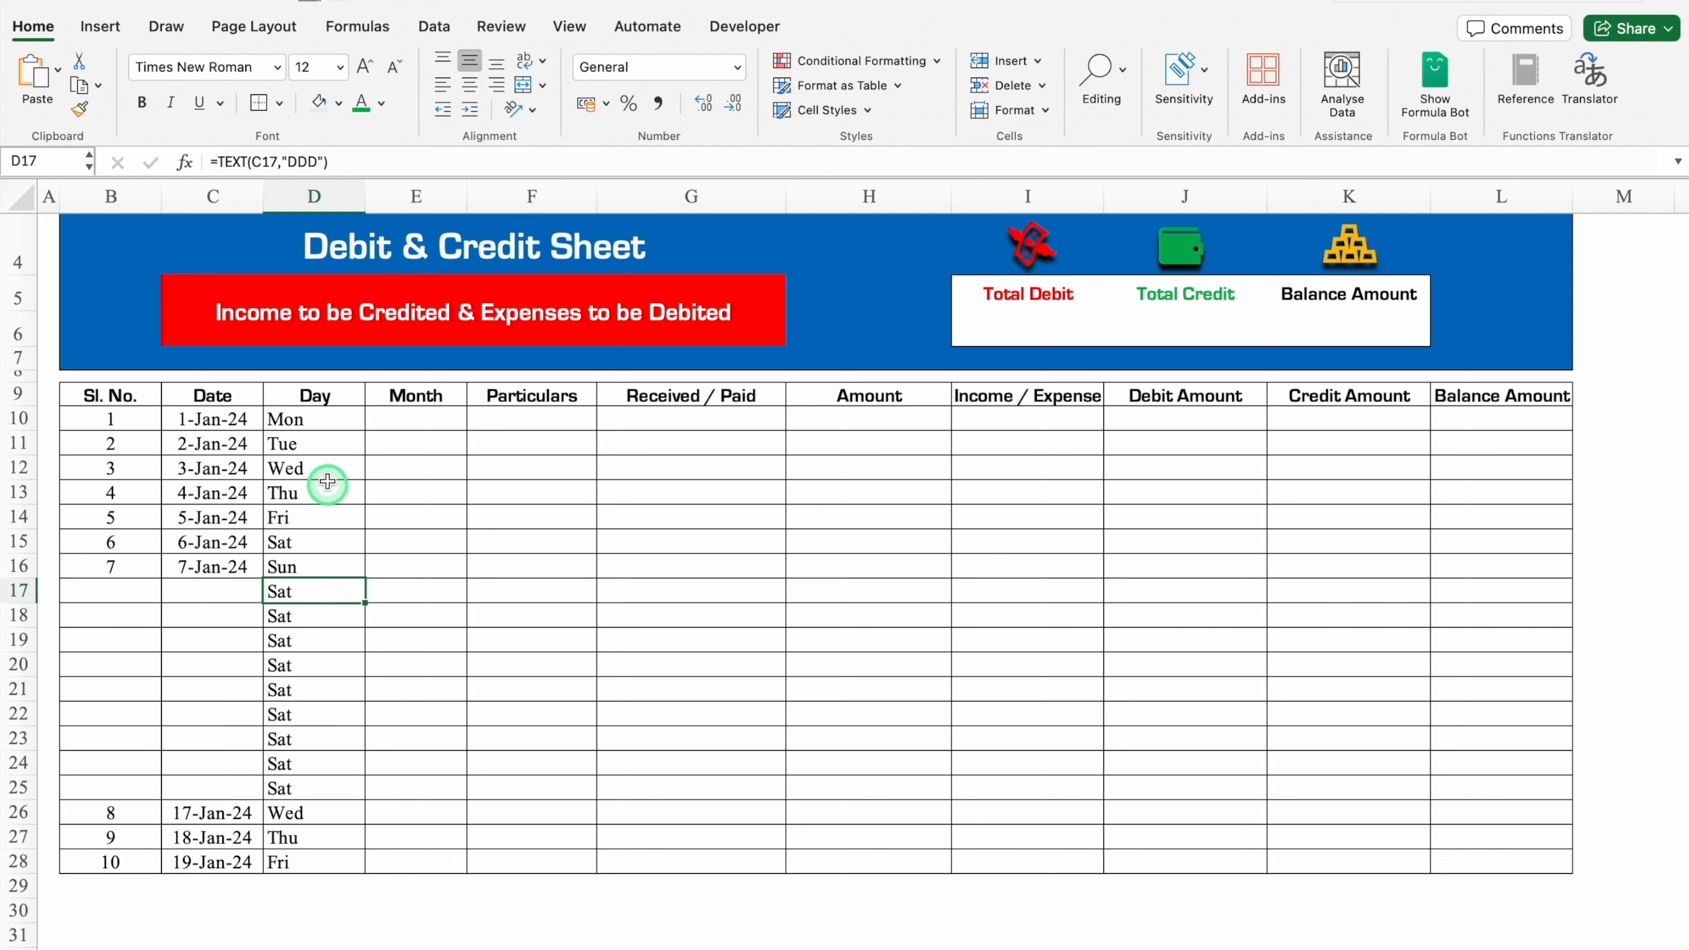
# Step: Change the D10 formula to =IF(C10="","",TEXT(C10,"DDD")) and fill it down the Day column to D28
pyautogui.click(309, 420)
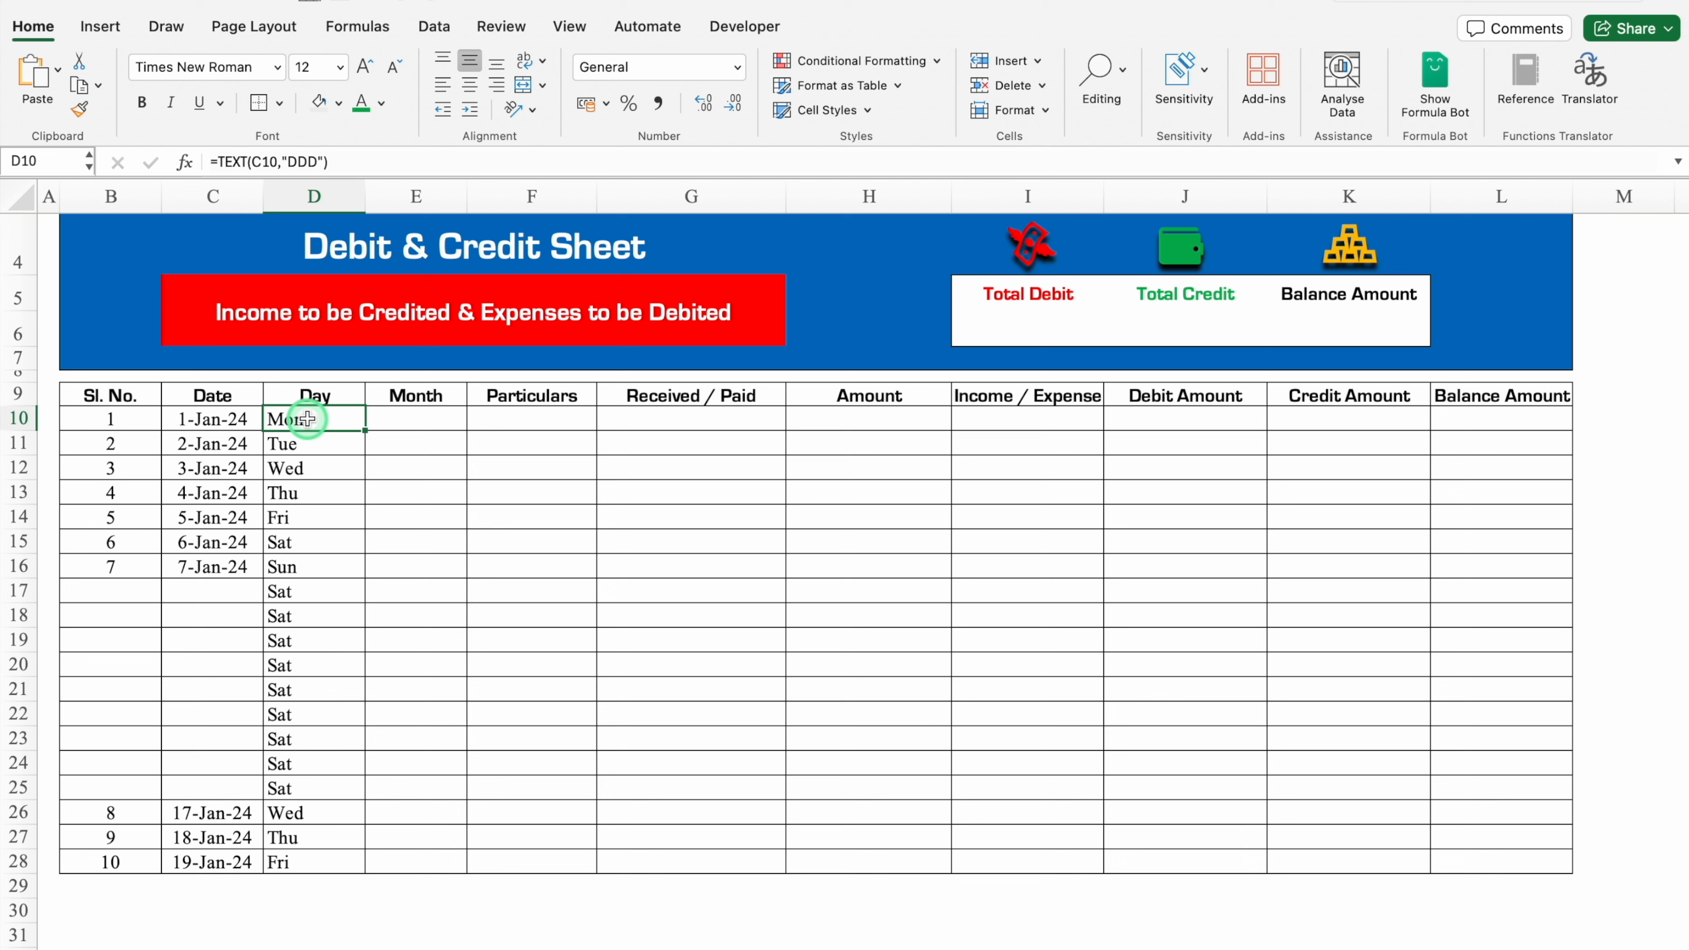
pyautogui.click(219, 165)
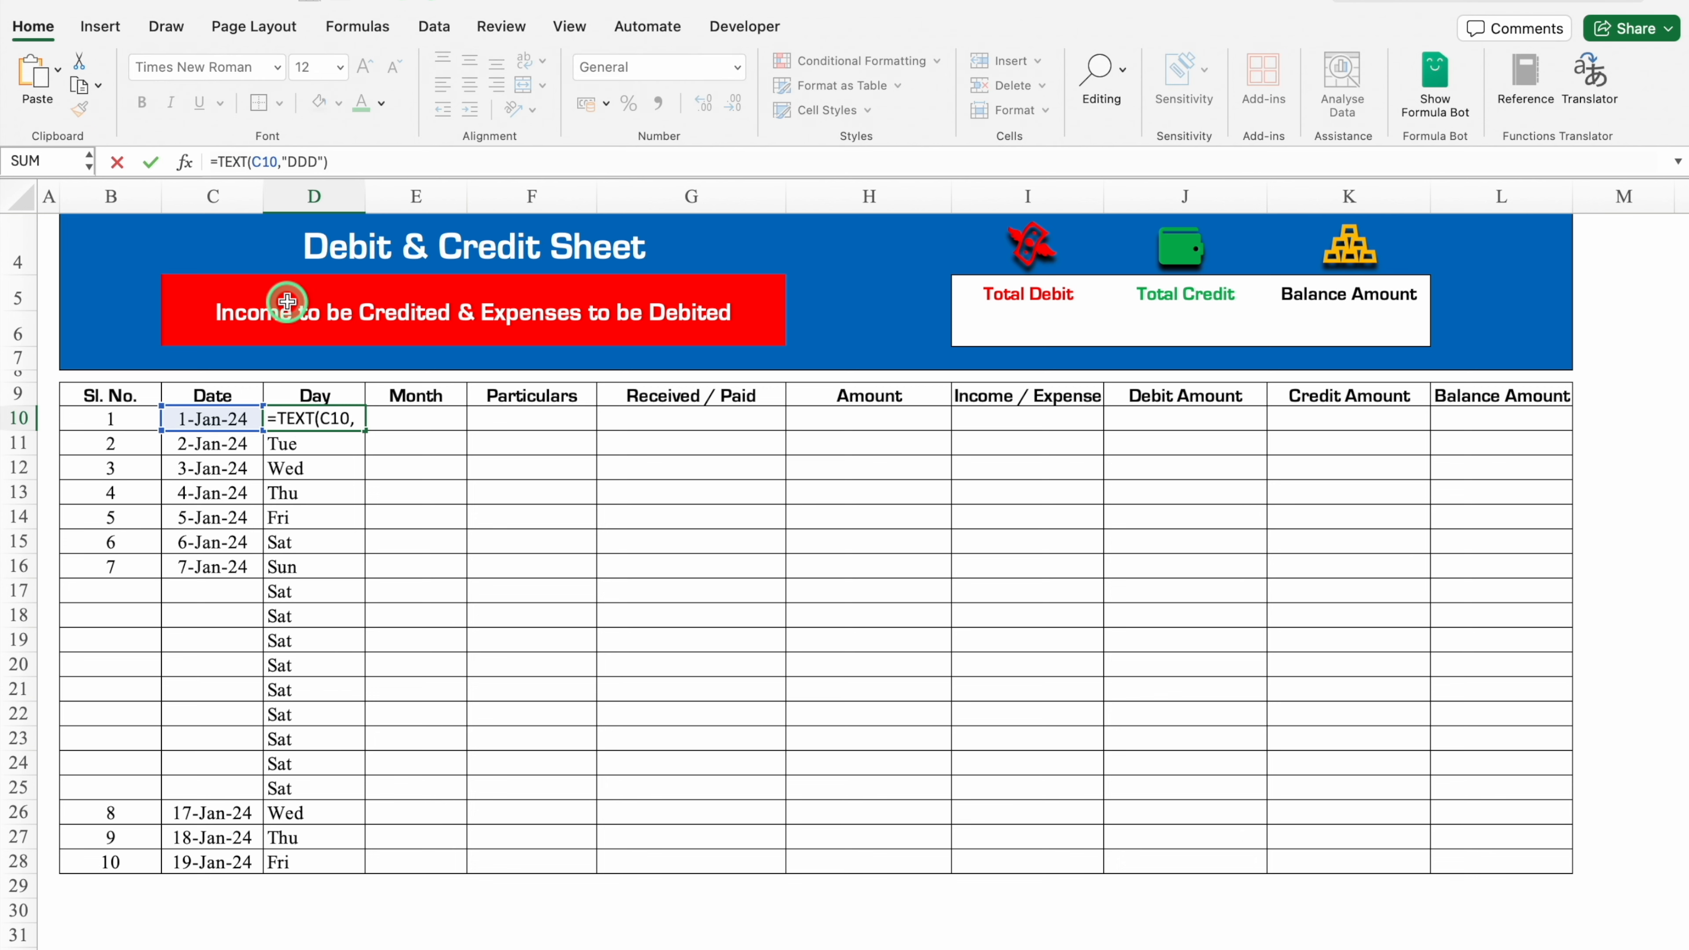
pyautogui.write('IF')
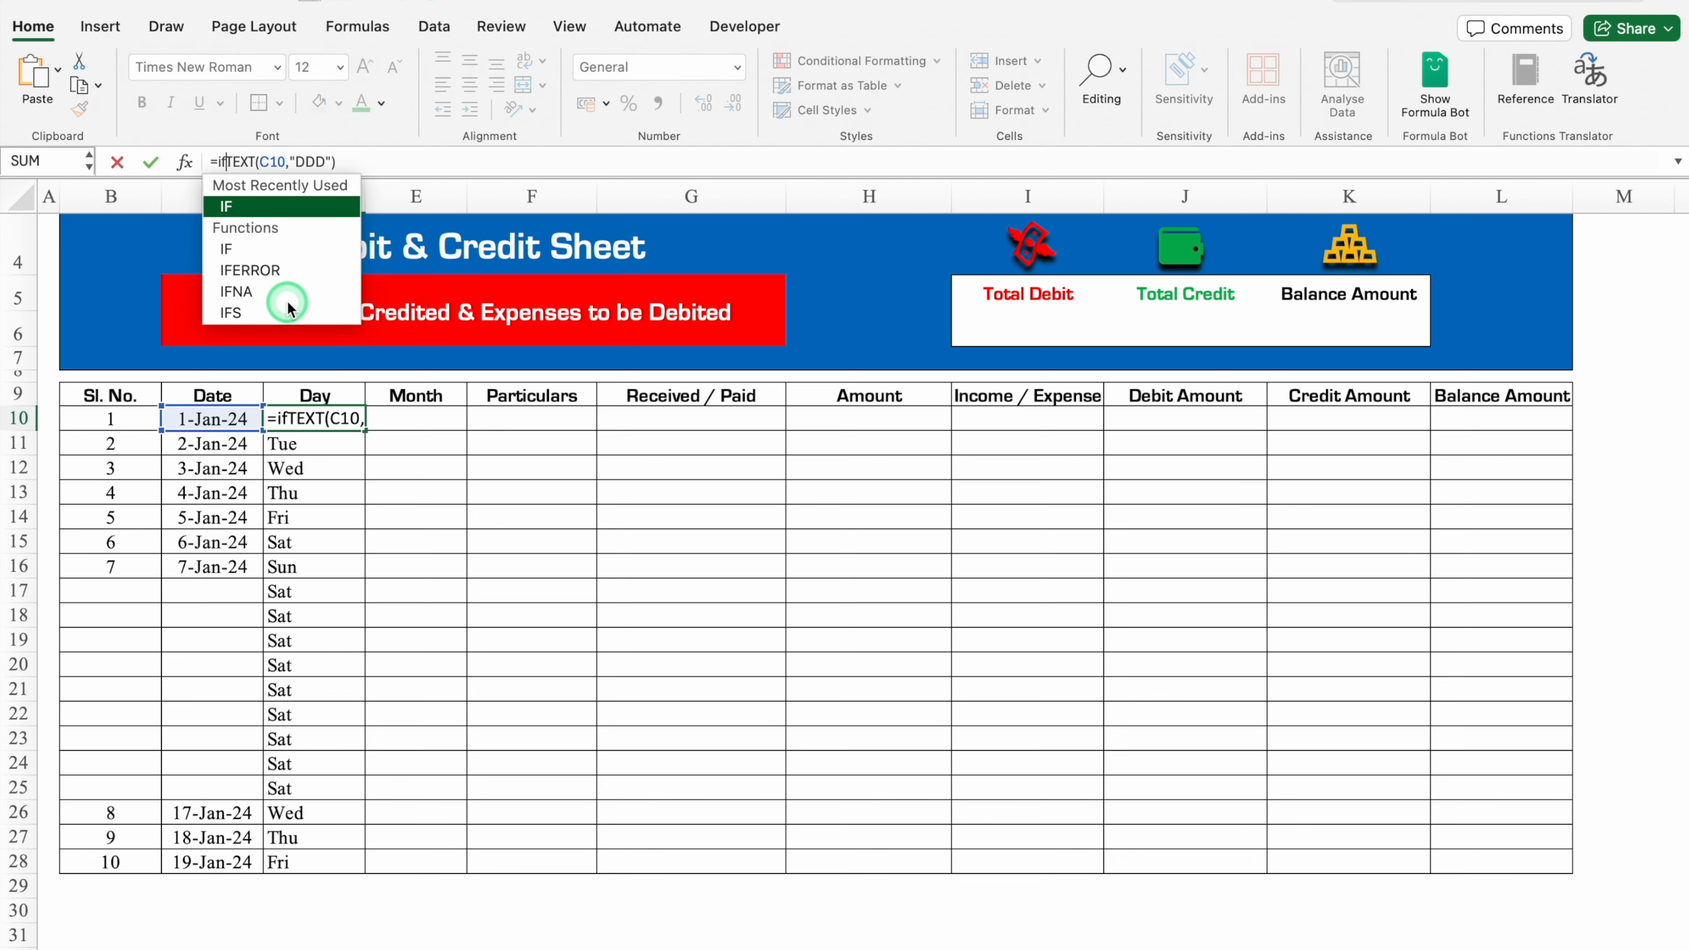
pyautogui.doubleClick(271, 208)
pyautogui.click(221, 418)
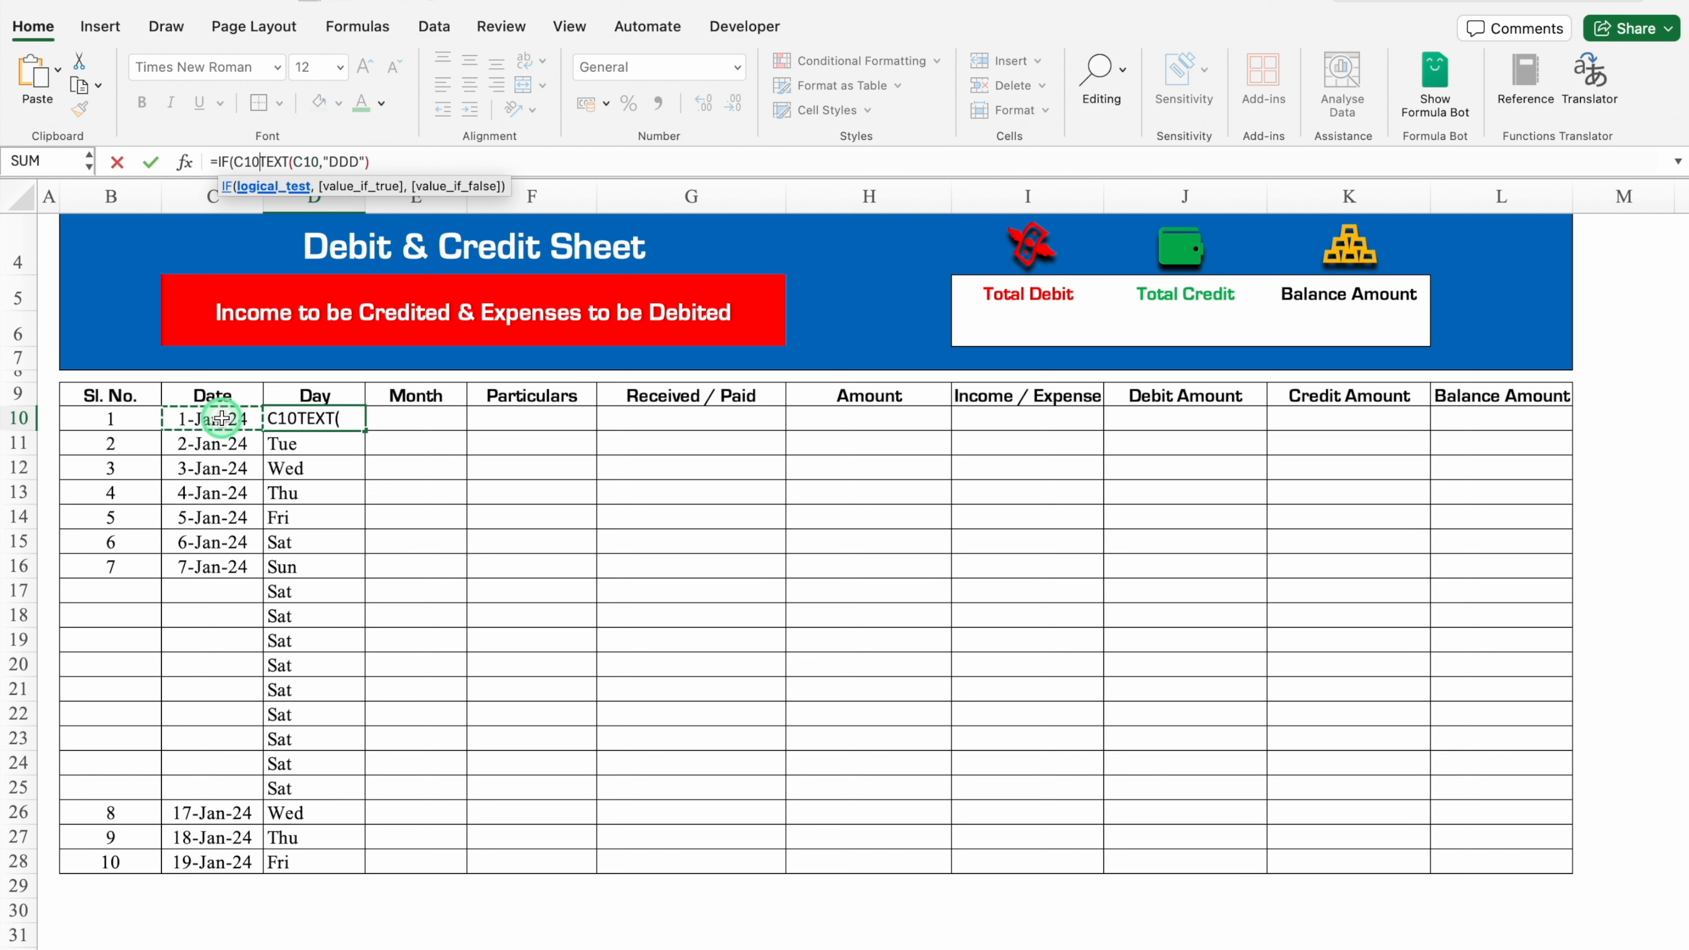
pyautogui.write('="",')
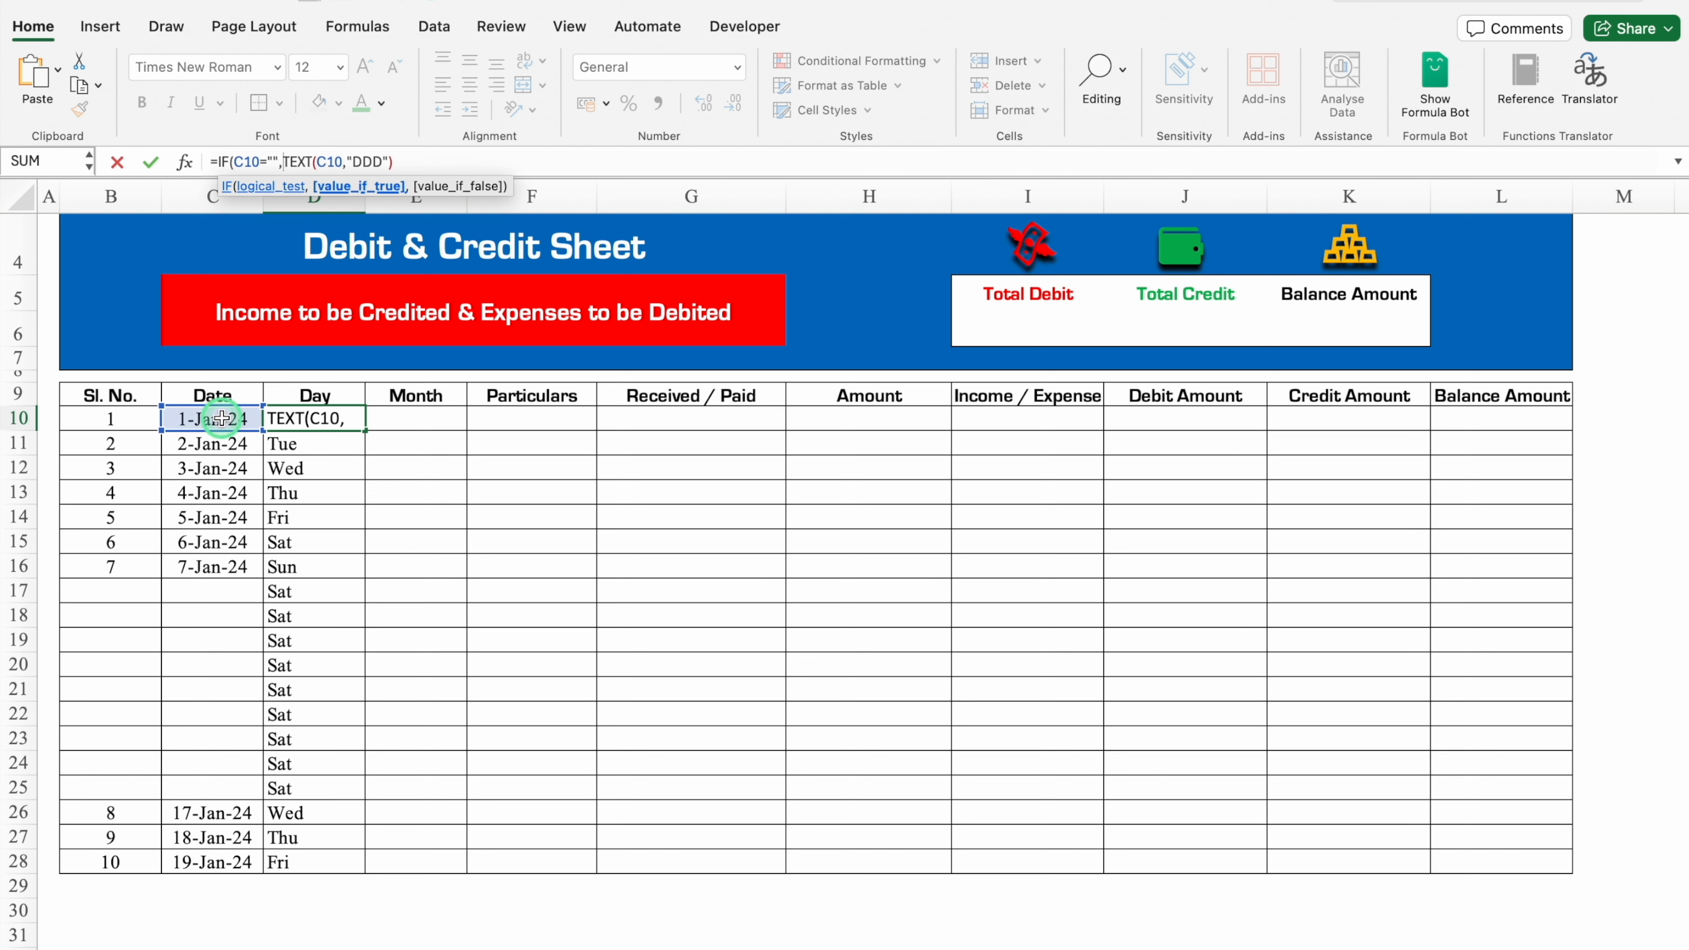
pyautogui.write('""')
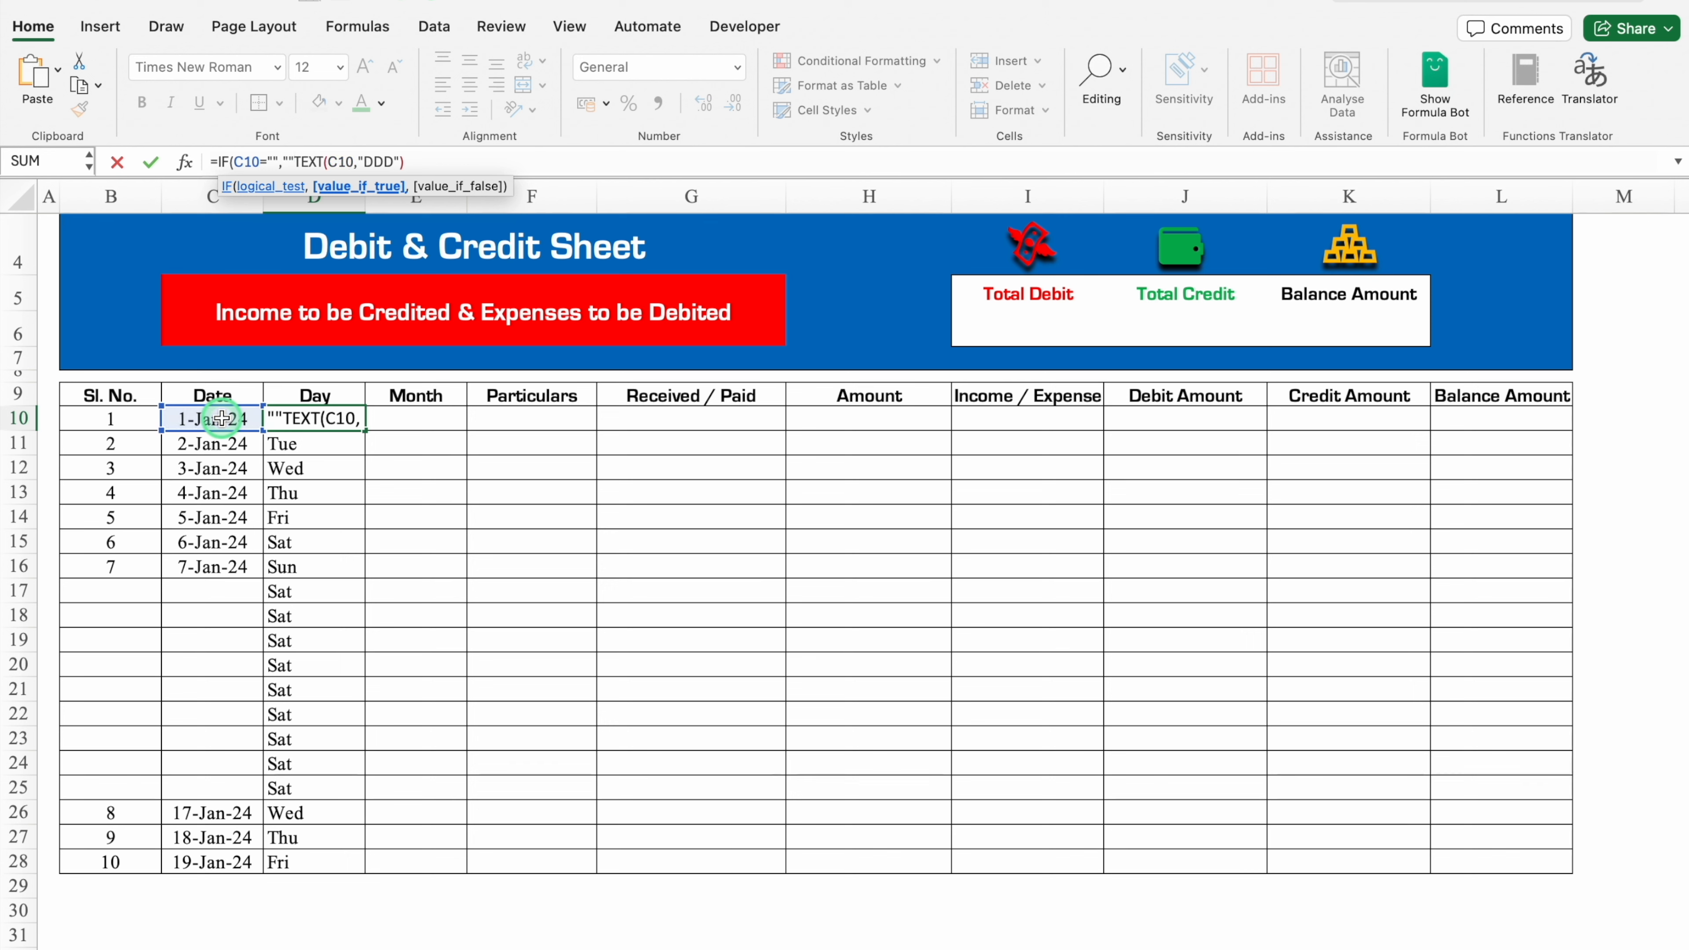
pyautogui.write(',')
pyautogui.click(452, 158)
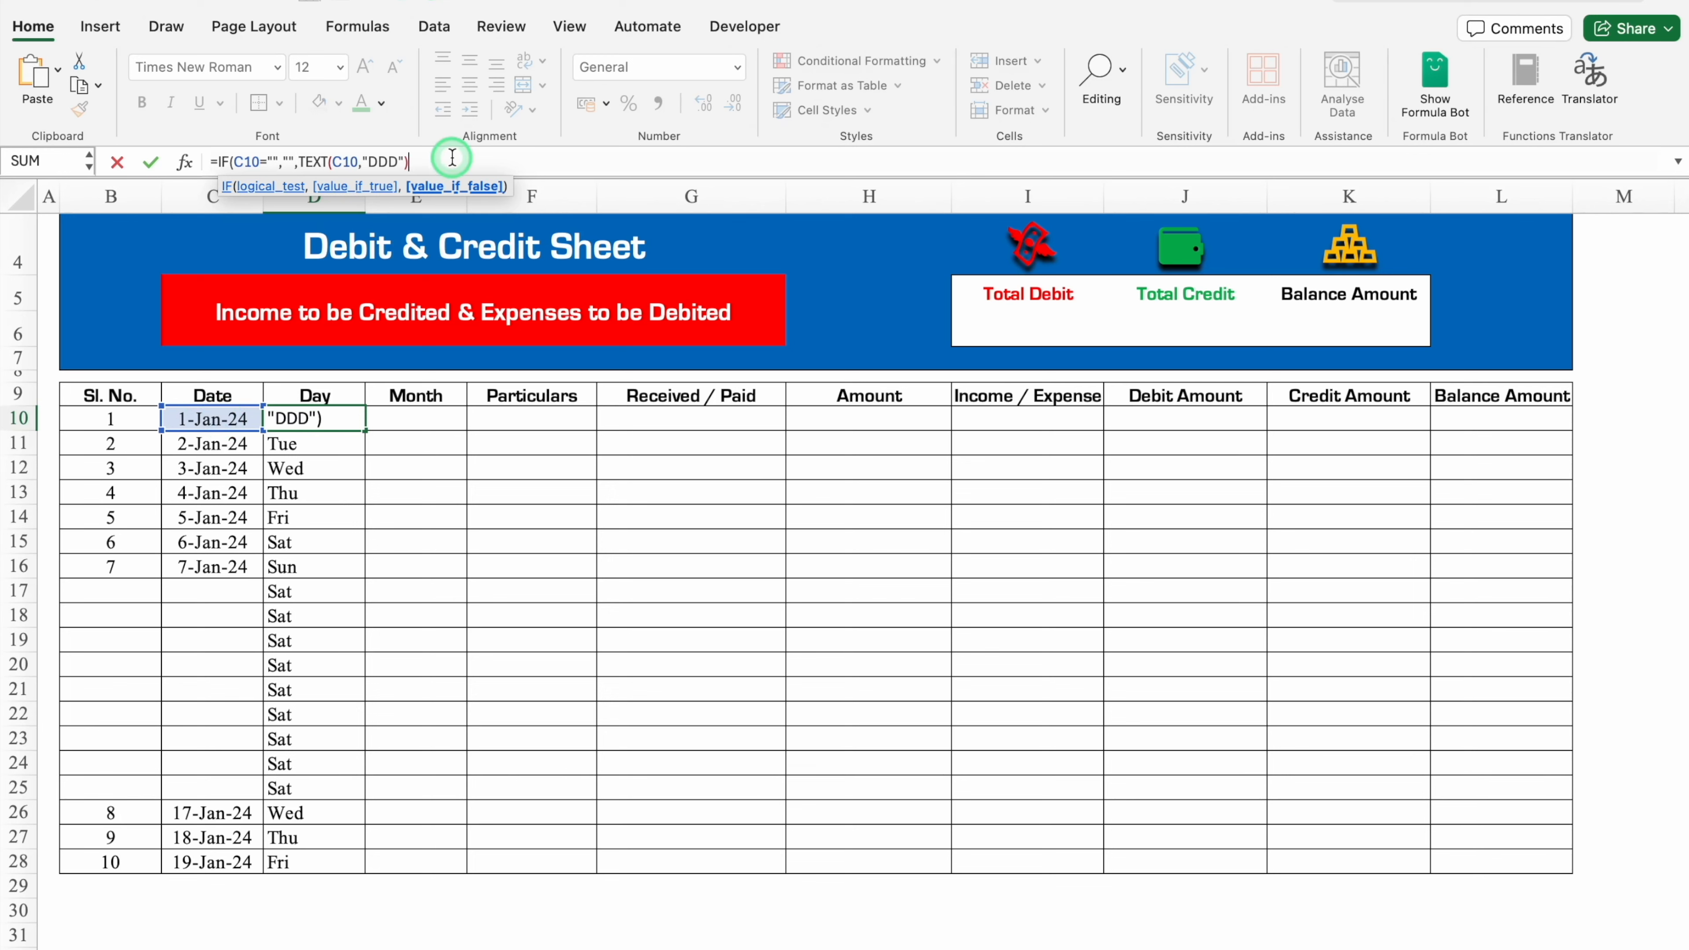
pyautogui.write(')')
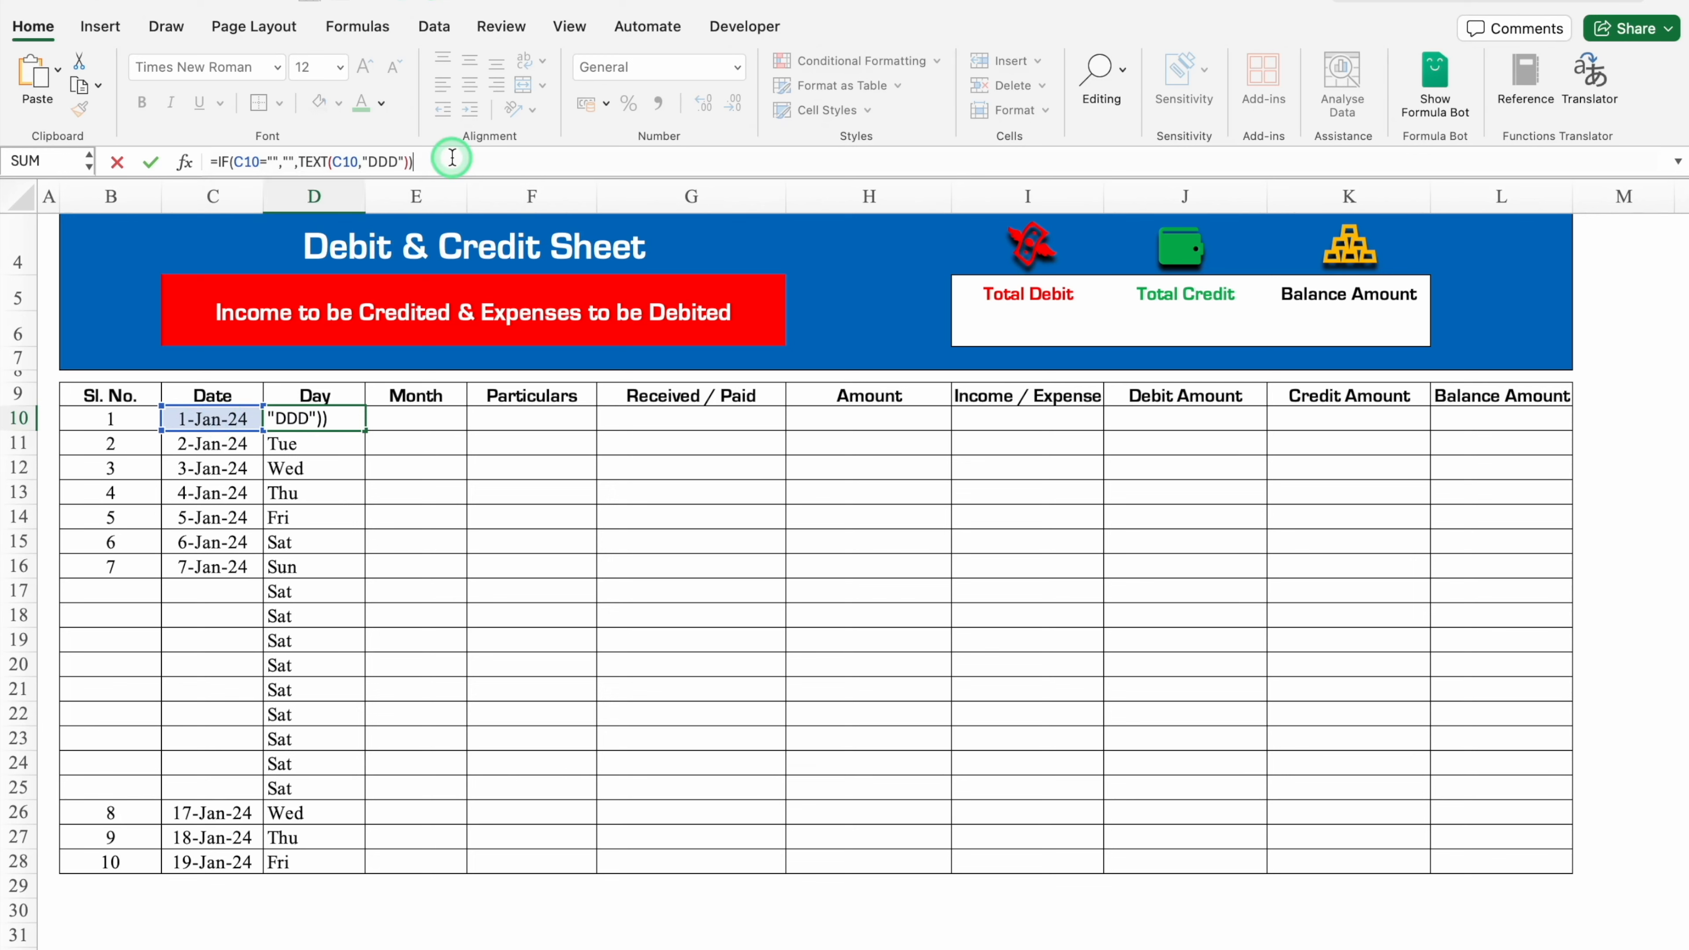
pyautogui.press('Return')
pyautogui.click(351, 427)
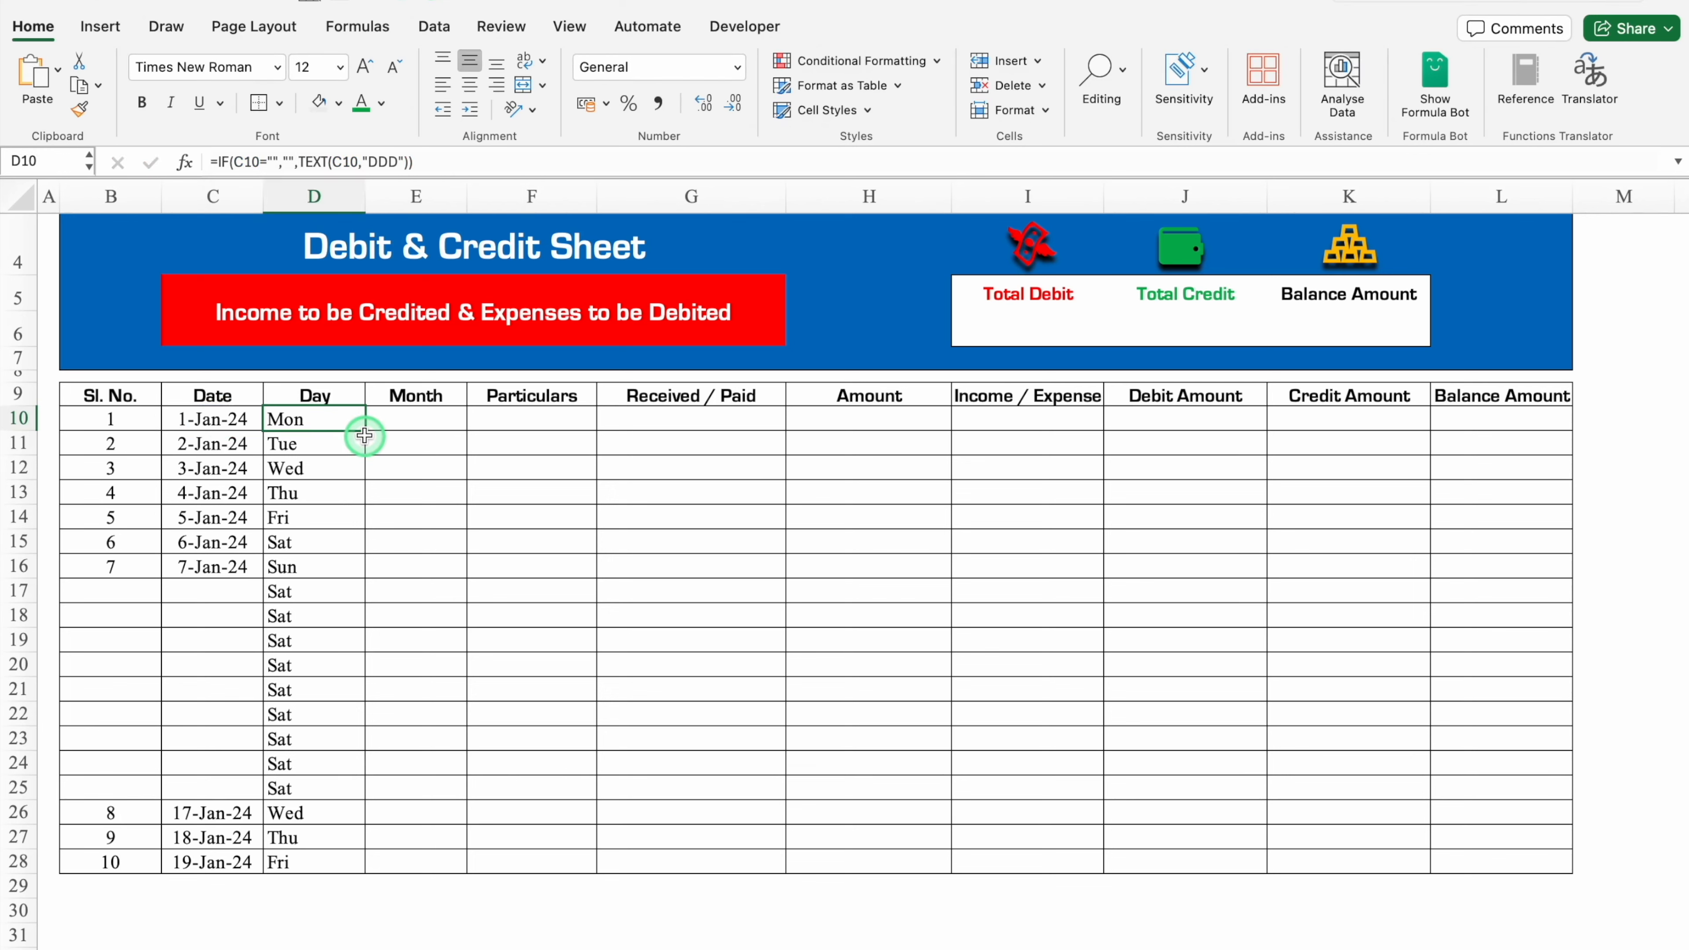
pyautogui.moveTo(363, 435); pyautogui.dragTo(347, 865)
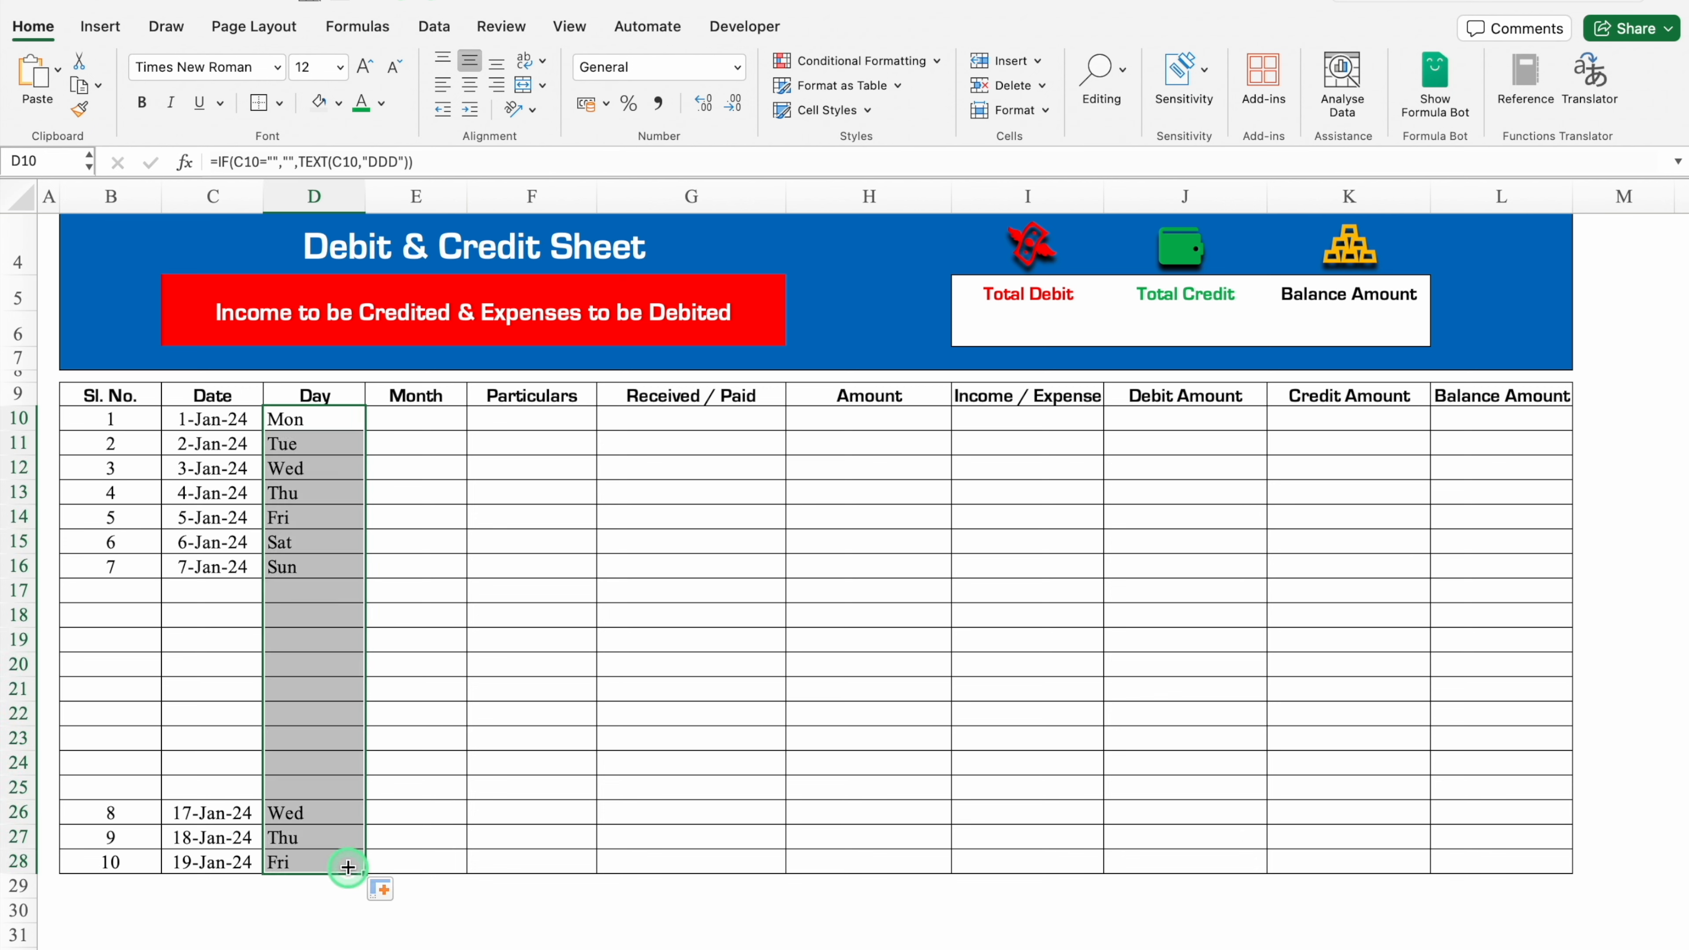
# Step: Check the Day formula in D17 and refill the dates from C16 down to C25
pyautogui.click(358, 592)
pyautogui.click(293, 592)
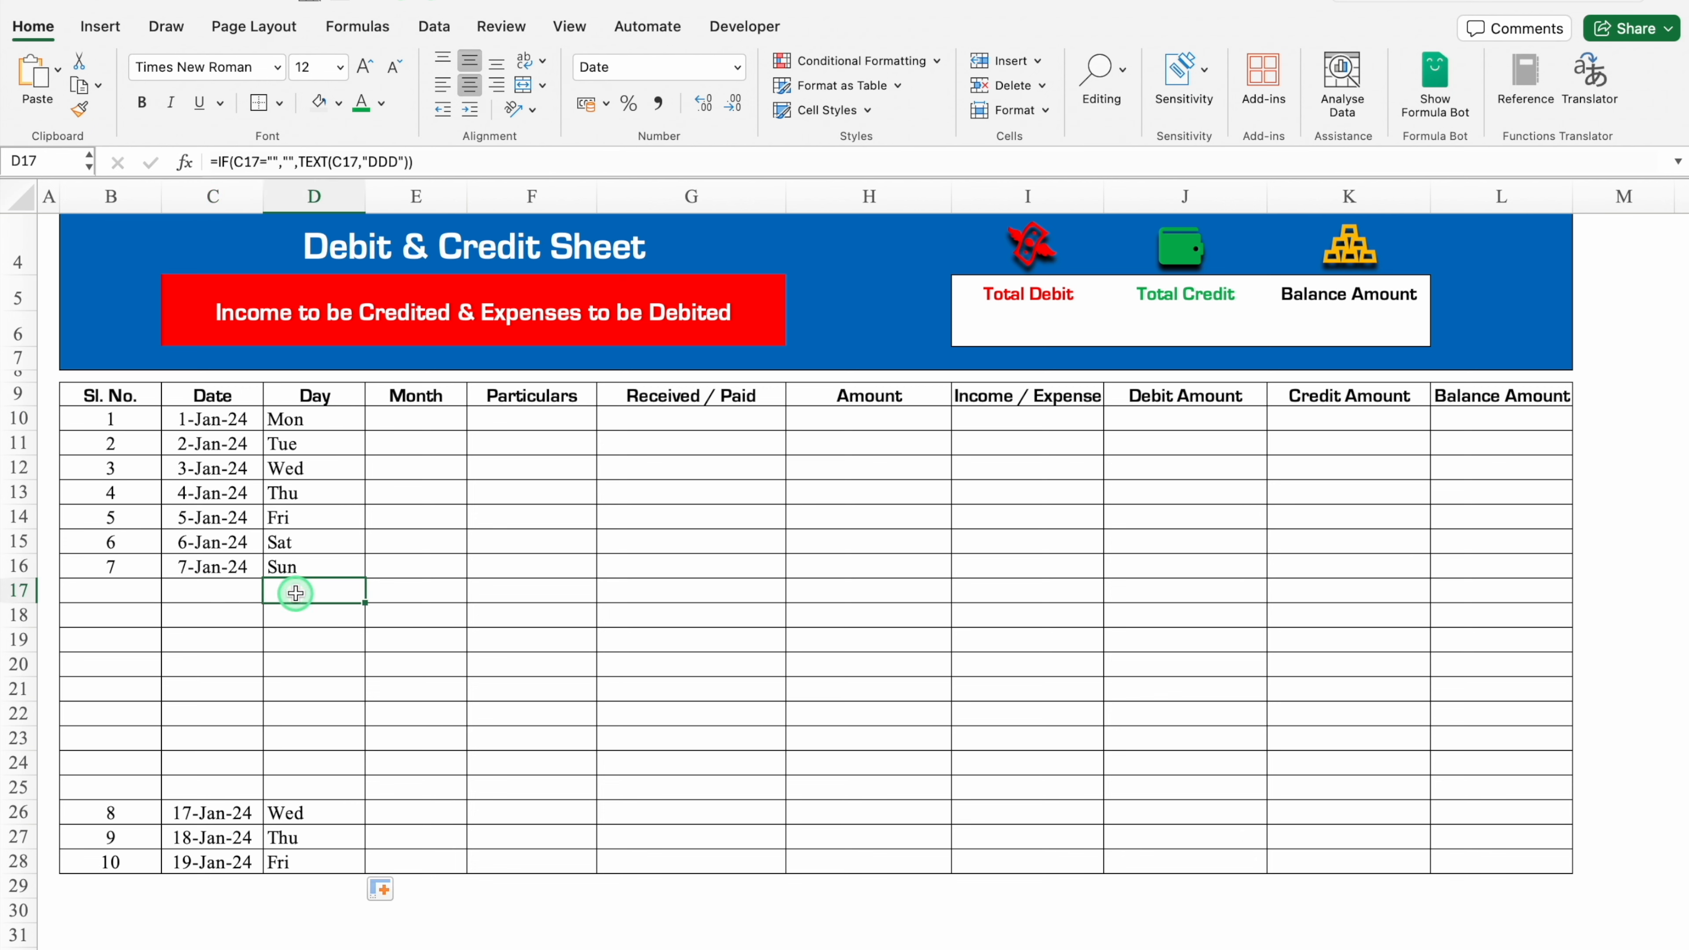
pyautogui.click(244, 562)
pyautogui.moveTo(263, 578); pyautogui.dragTo(251, 793)
# Step: Change the D10 formula to =IF(C10="","",TEXT($C10,"DDD")) and fill it across the Day and Month columns, D10:E28
pyautogui.click(452, 418)
pyautogui.click(307, 424)
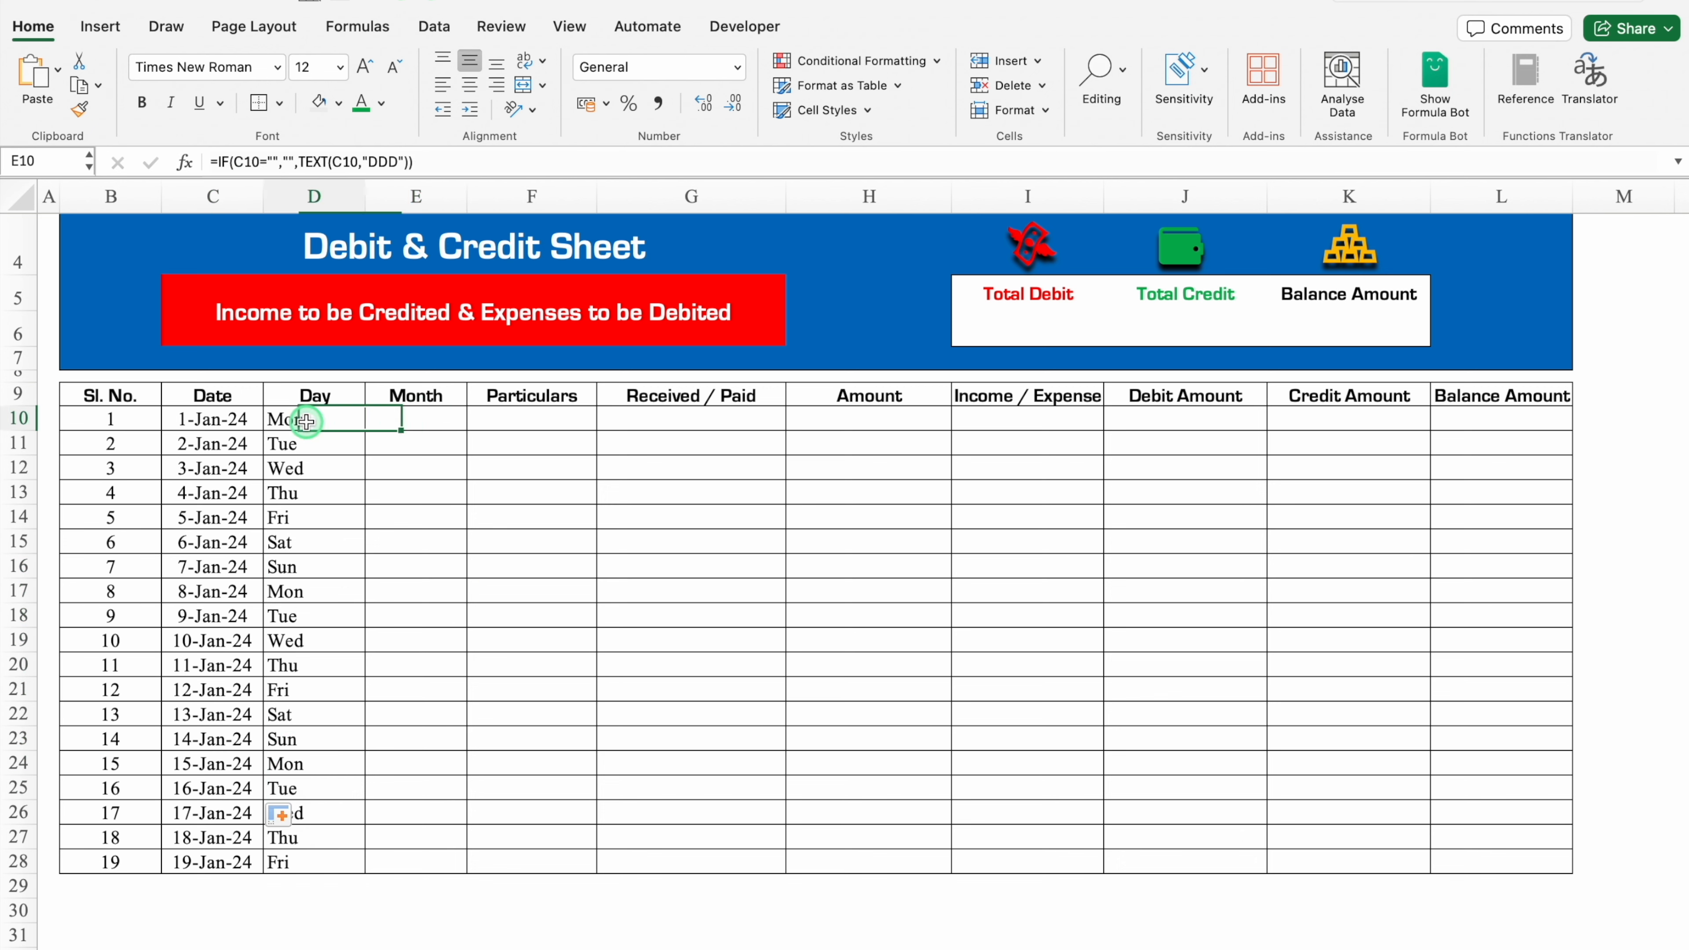
pyautogui.click(333, 162)
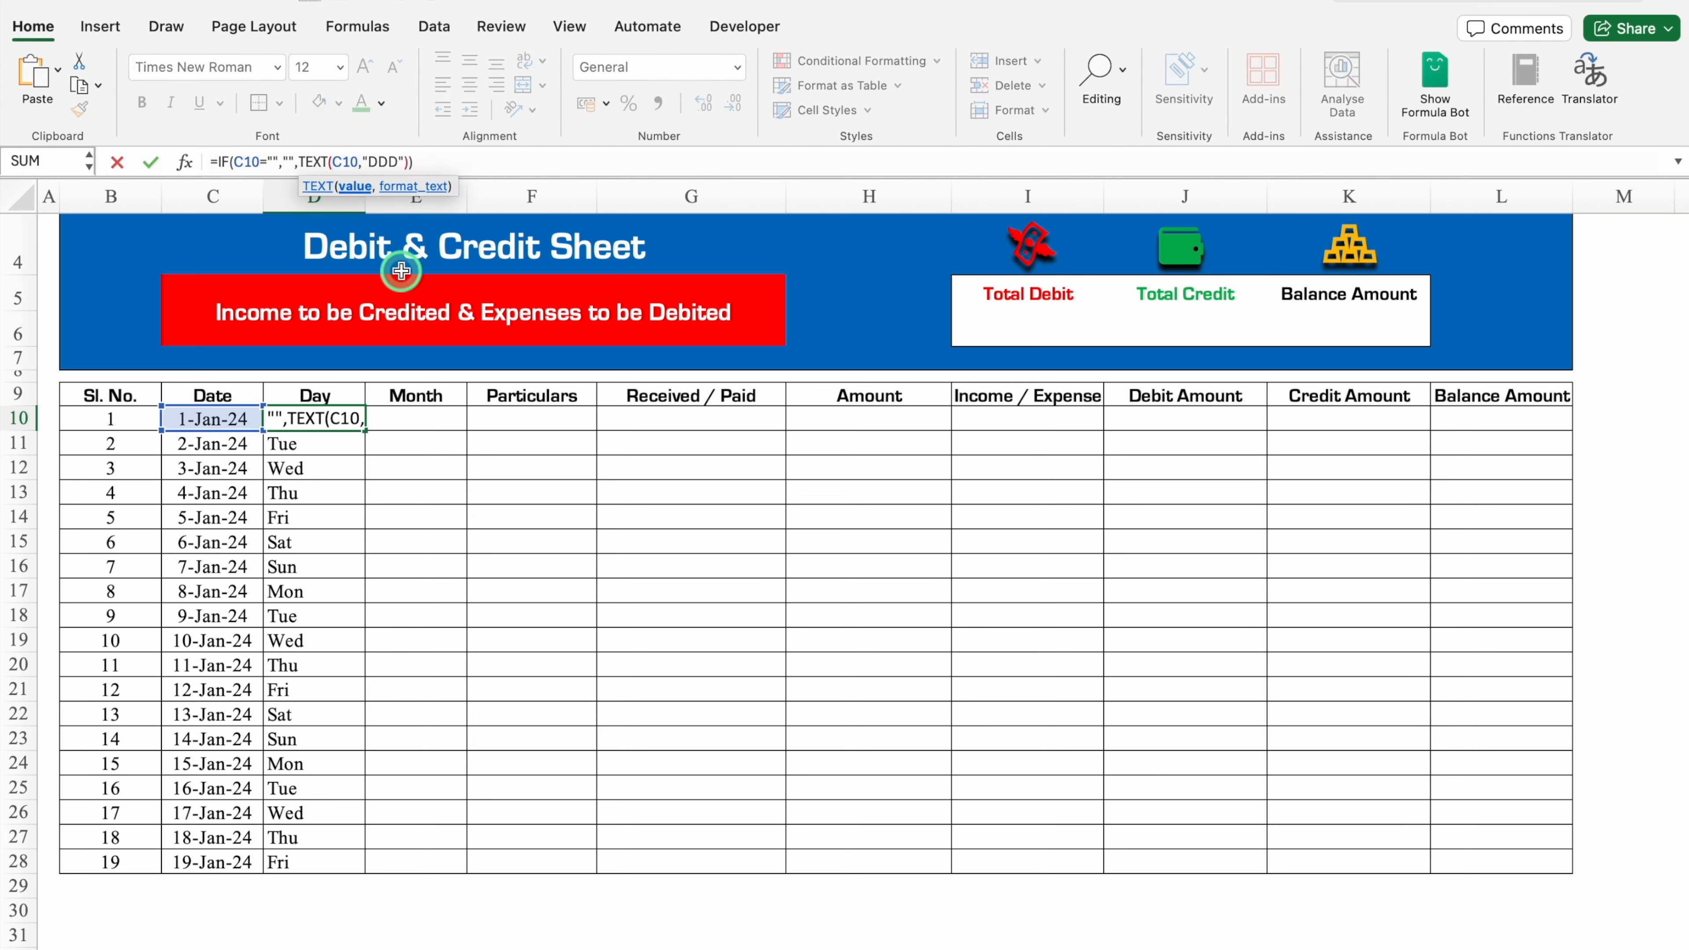
pyautogui.write('$')
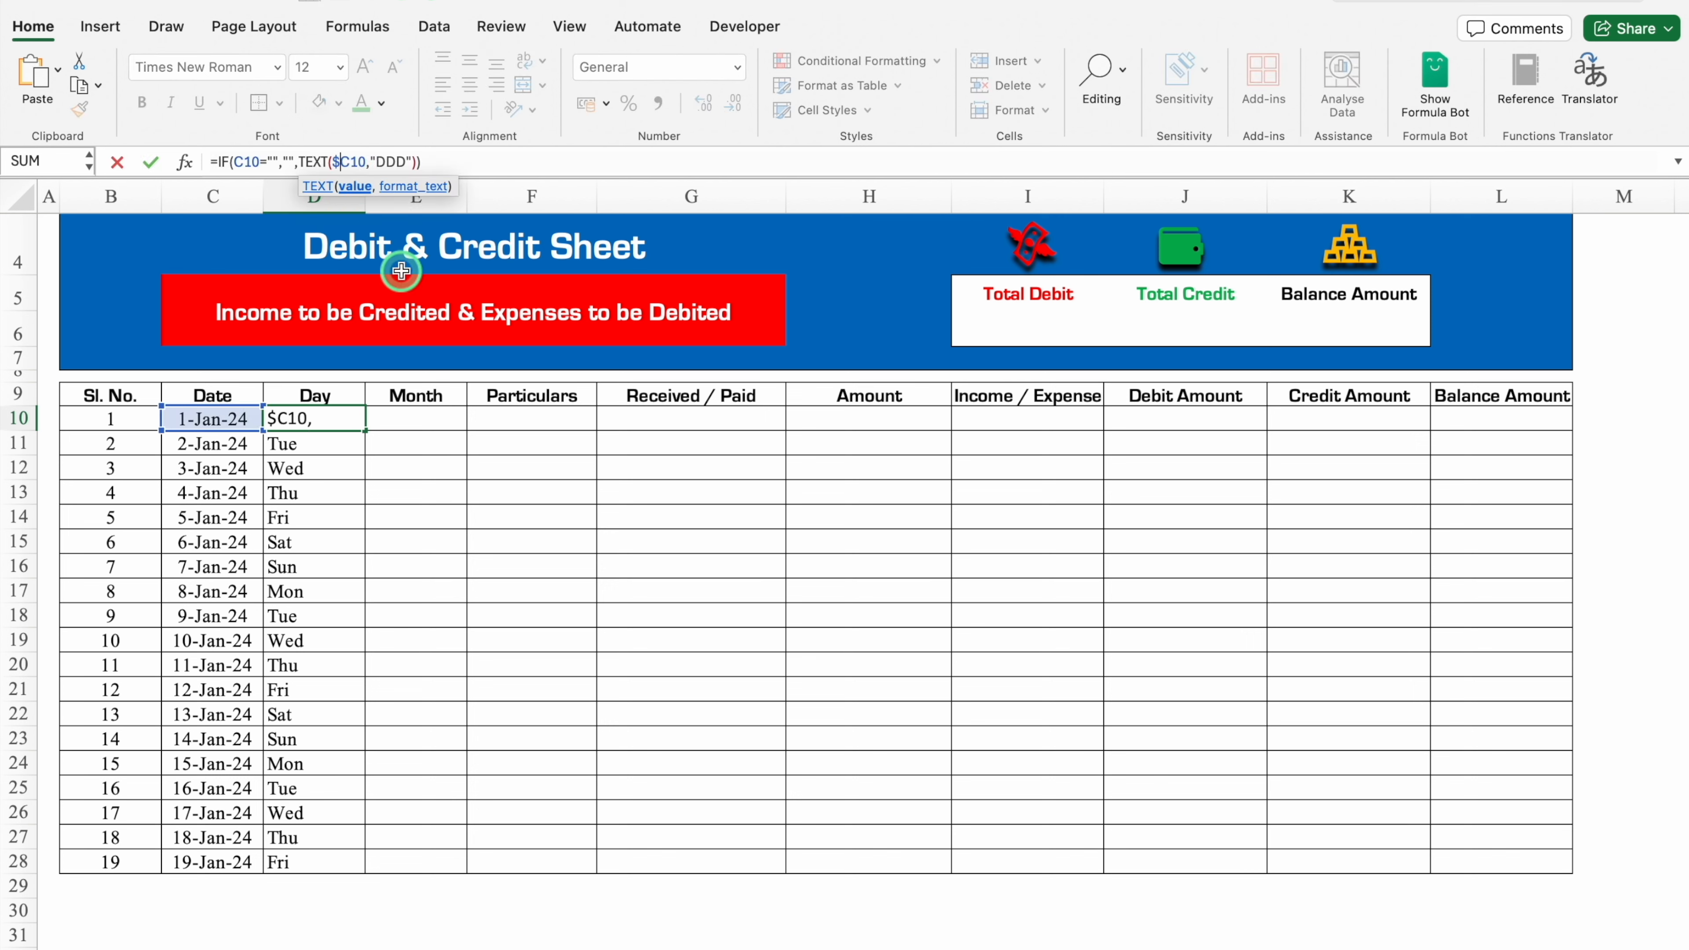
pyautogui.press('Return')
pyautogui.click(313, 419)
pyautogui.moveTo(364, 431); pyautogui.dragTo(439, 869)
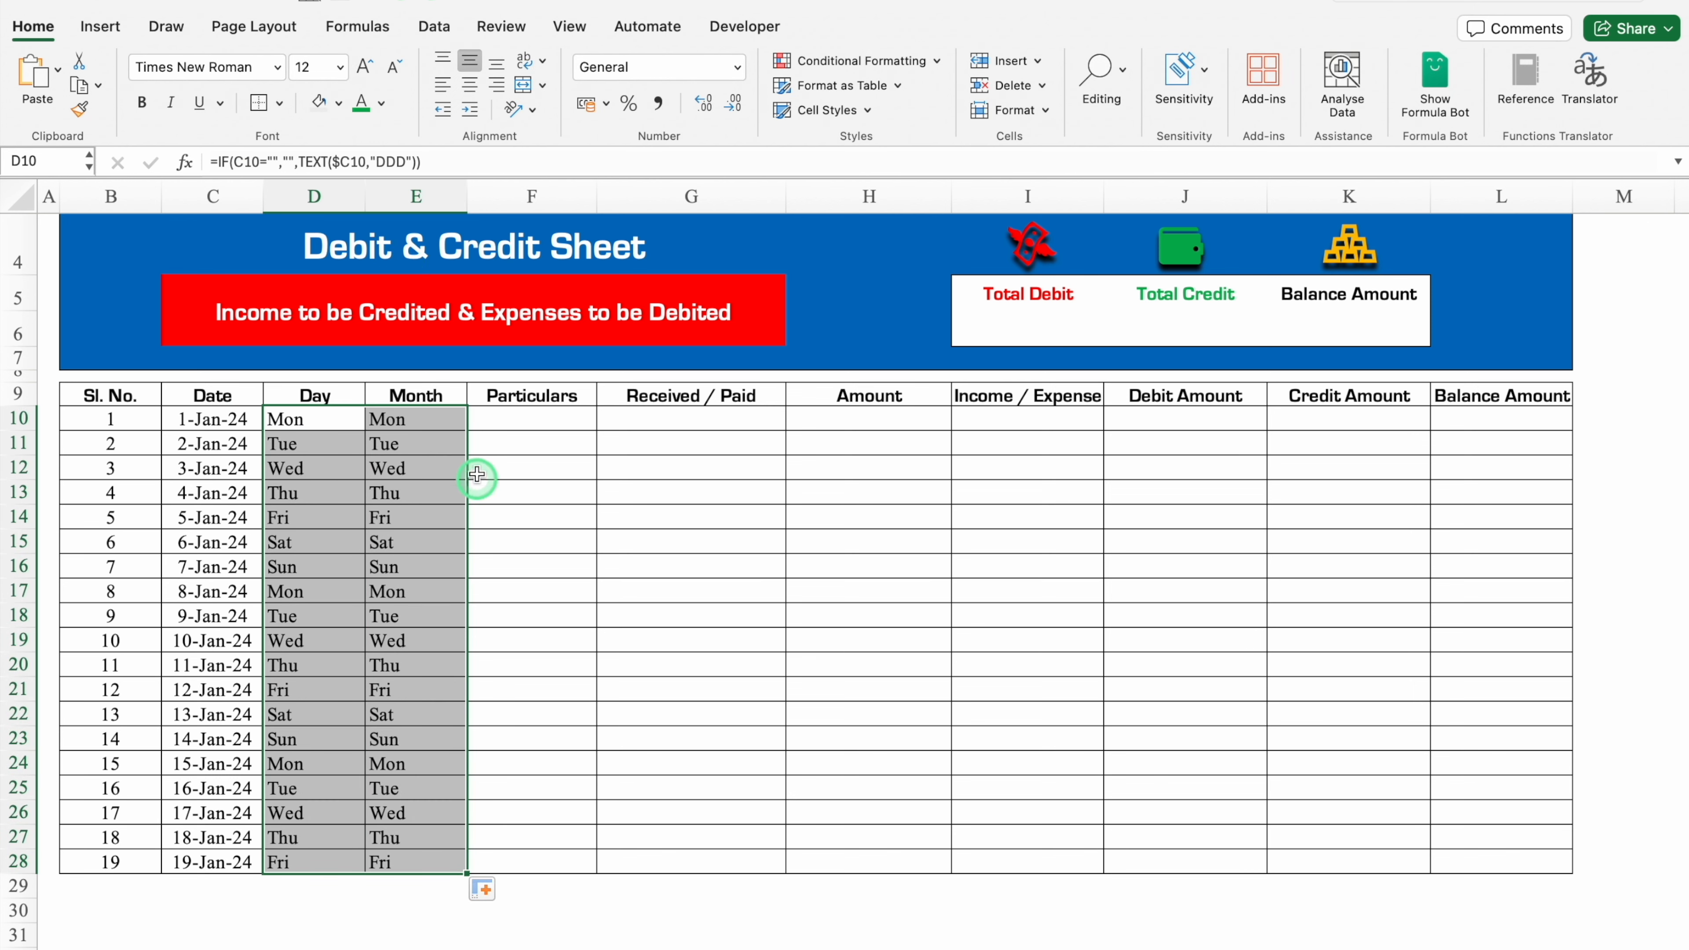
# Step: Change the format code in the E10 Month formula to "MMM", giving =IF(D10="","",TEXT($C10,"MMM"))
pyautogui.click(427, 419)
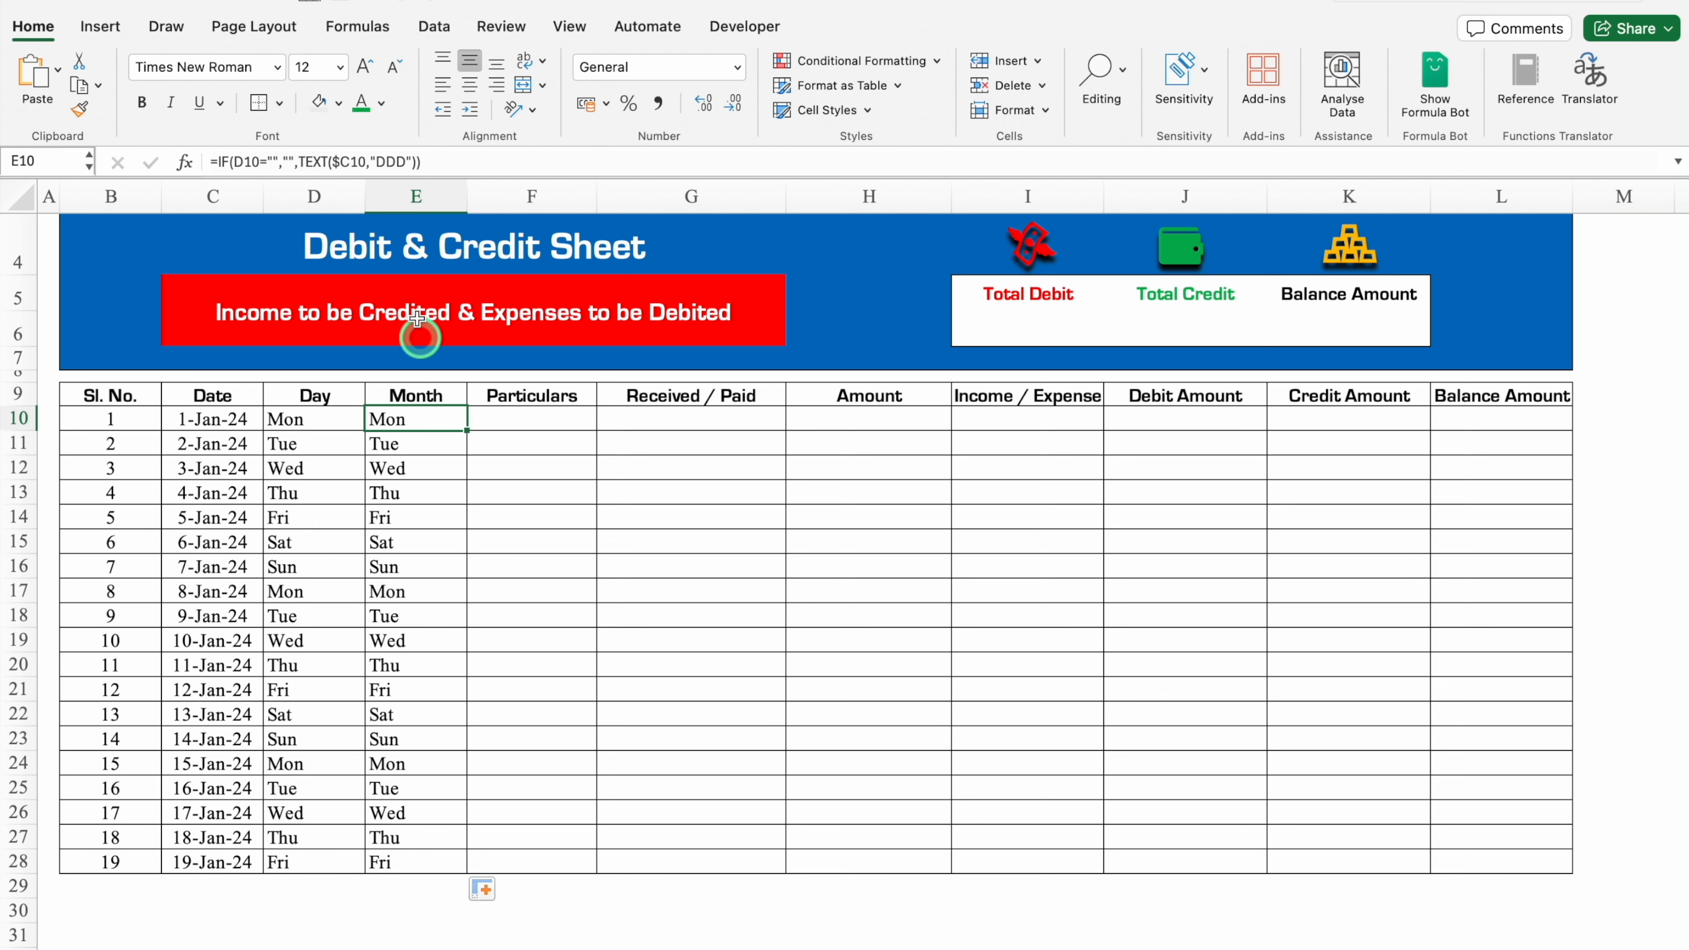
pyautogui.click(407, 162)
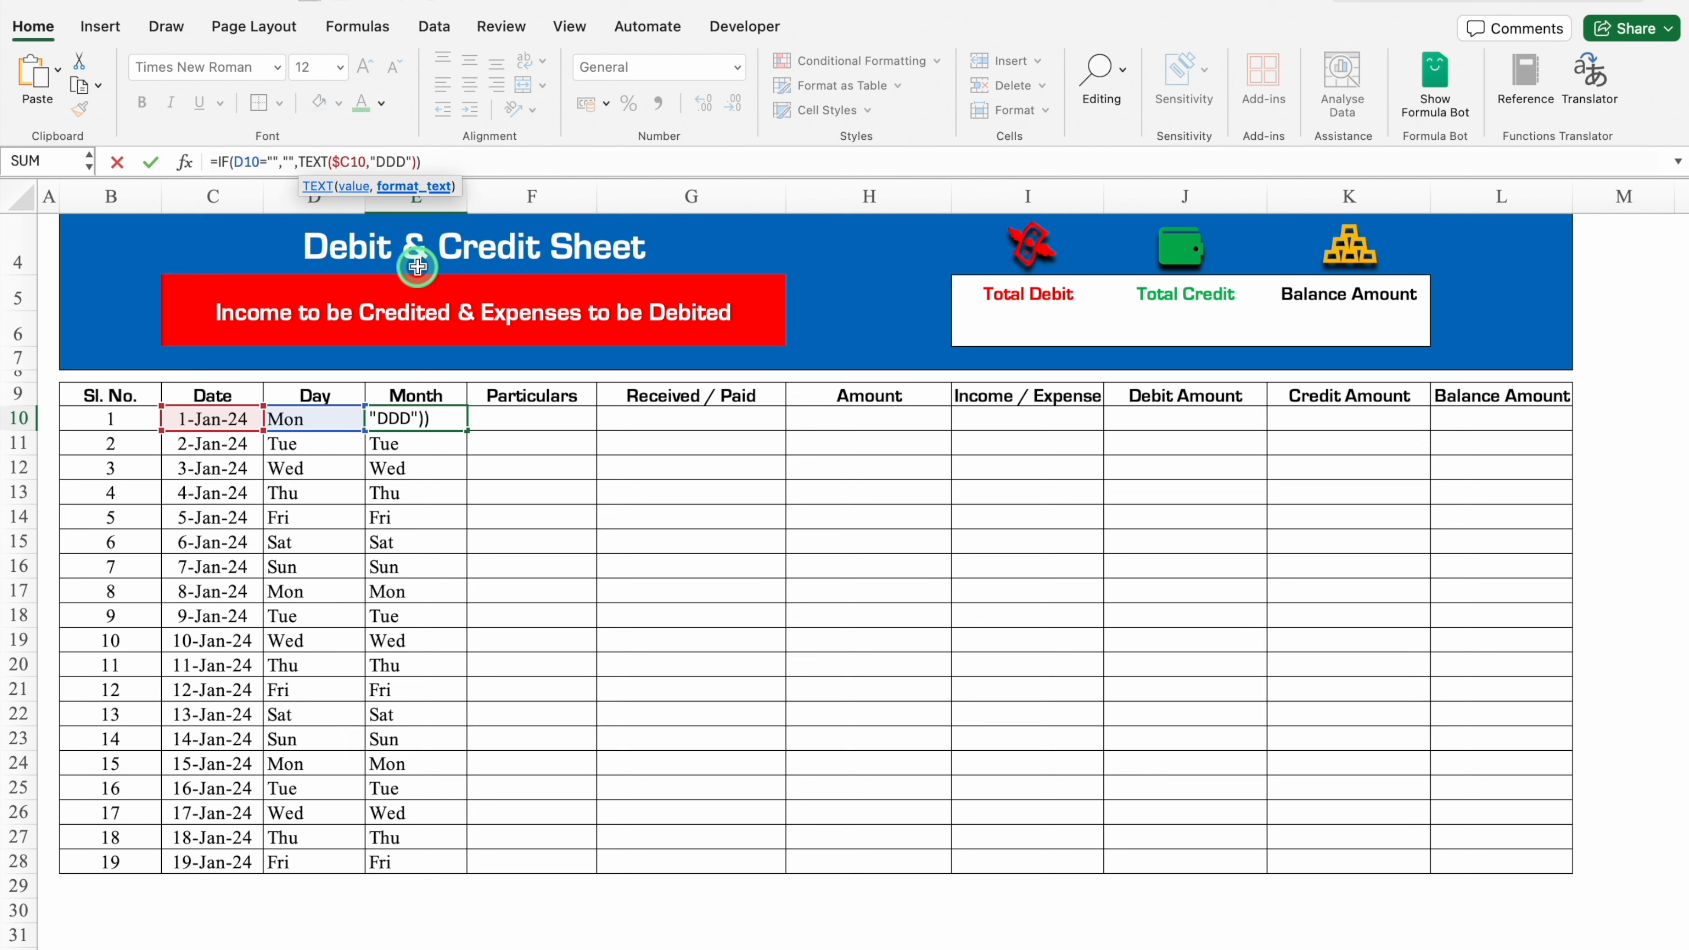
pyautogui.press('BackSpace')
pyautogui.press('BackSpace')
pyautogui.press('BackSpace')
pyautogui.write('MMM')
pyautogui.press('Return')
pyautogui.click(436, 417)
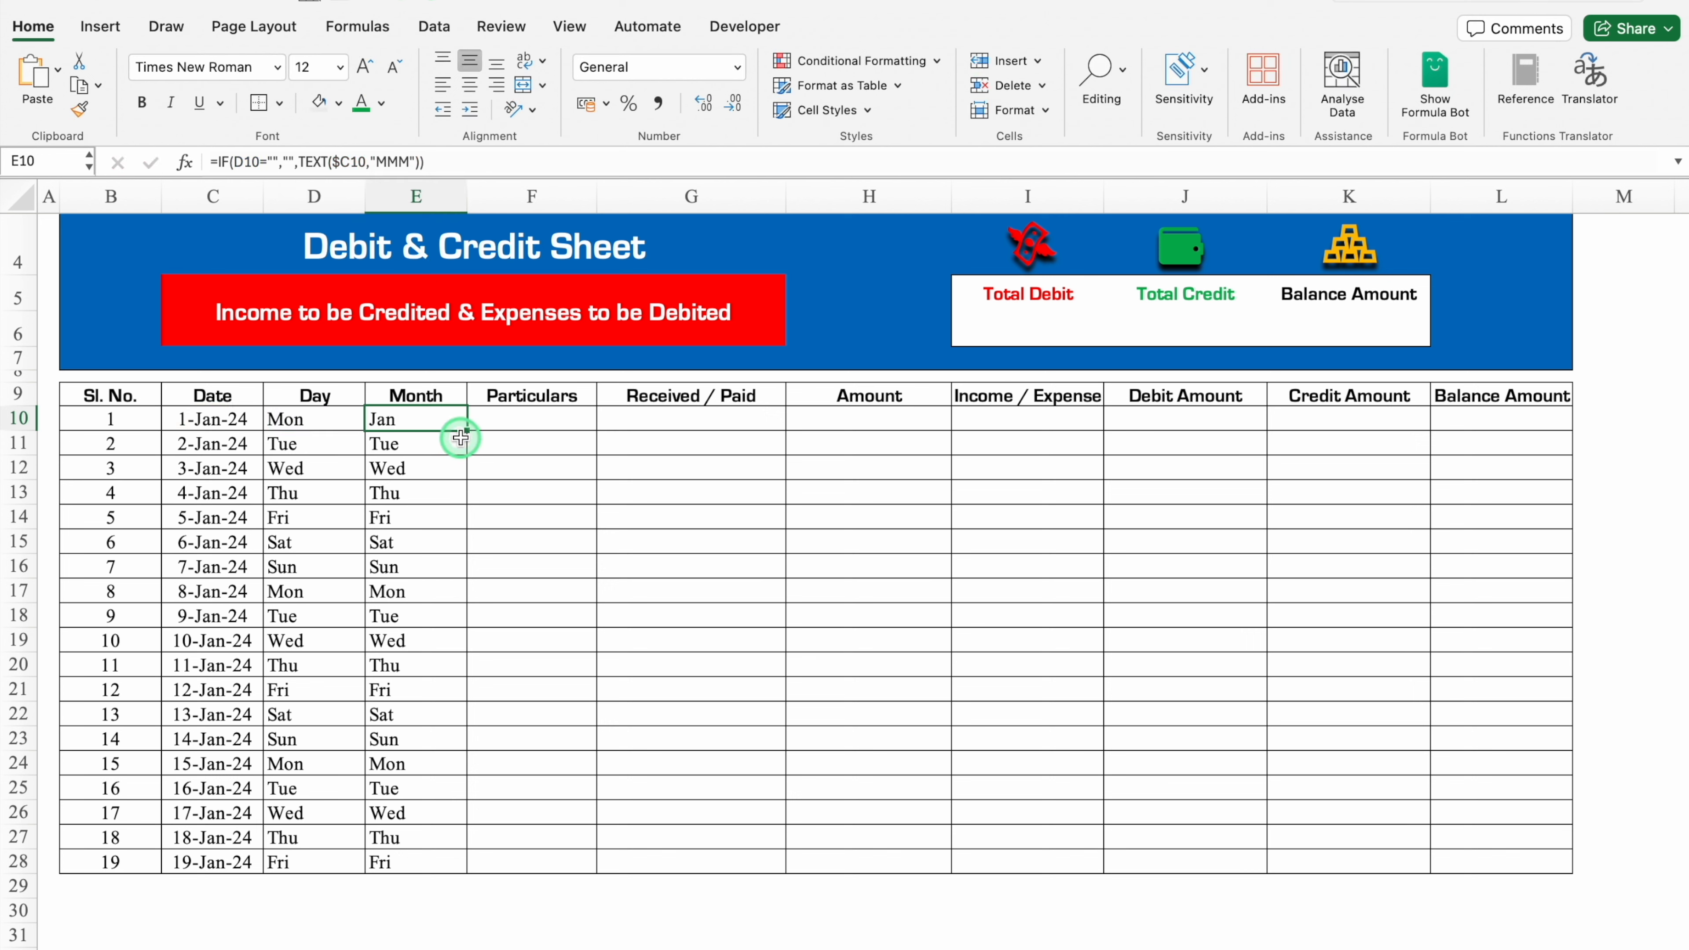
# Step: Fill the E10 Month formula down the Month column to E28
pyautogui.moveTo(461, 437); pyautogui.dragTo(461, 868)
# Step: Test the Day and Month formulas by changing the C10 date to 01/02/2024, and undo the change
pyautogui.click(213, 418)
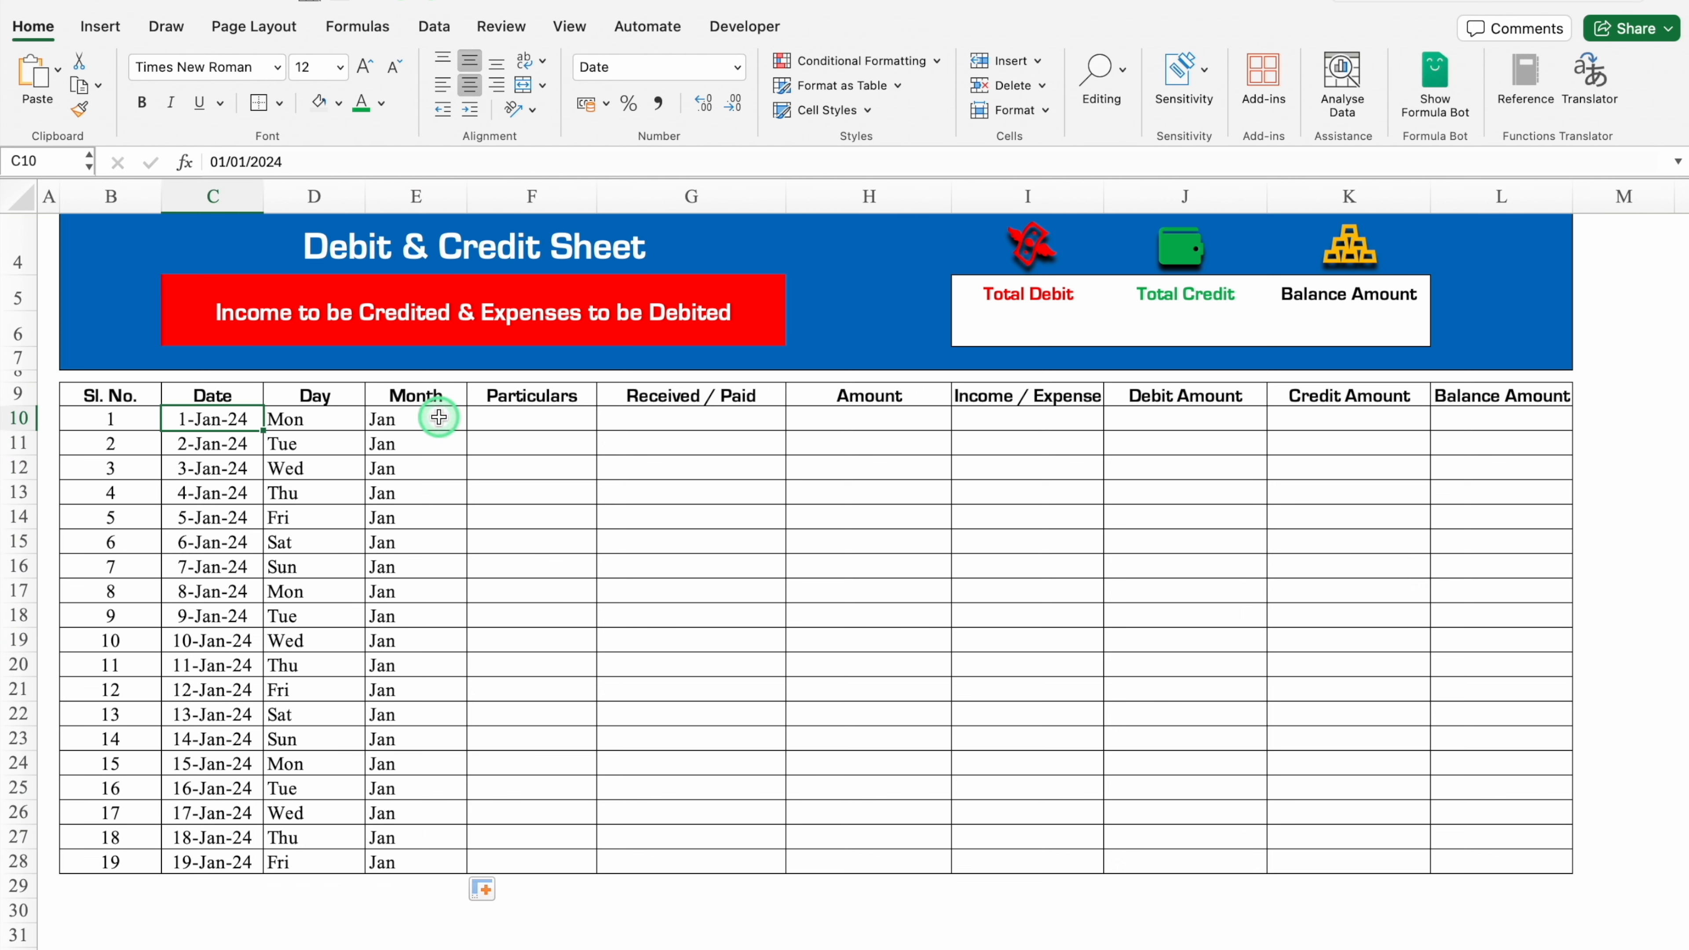
pyautogui.click(240, 162)
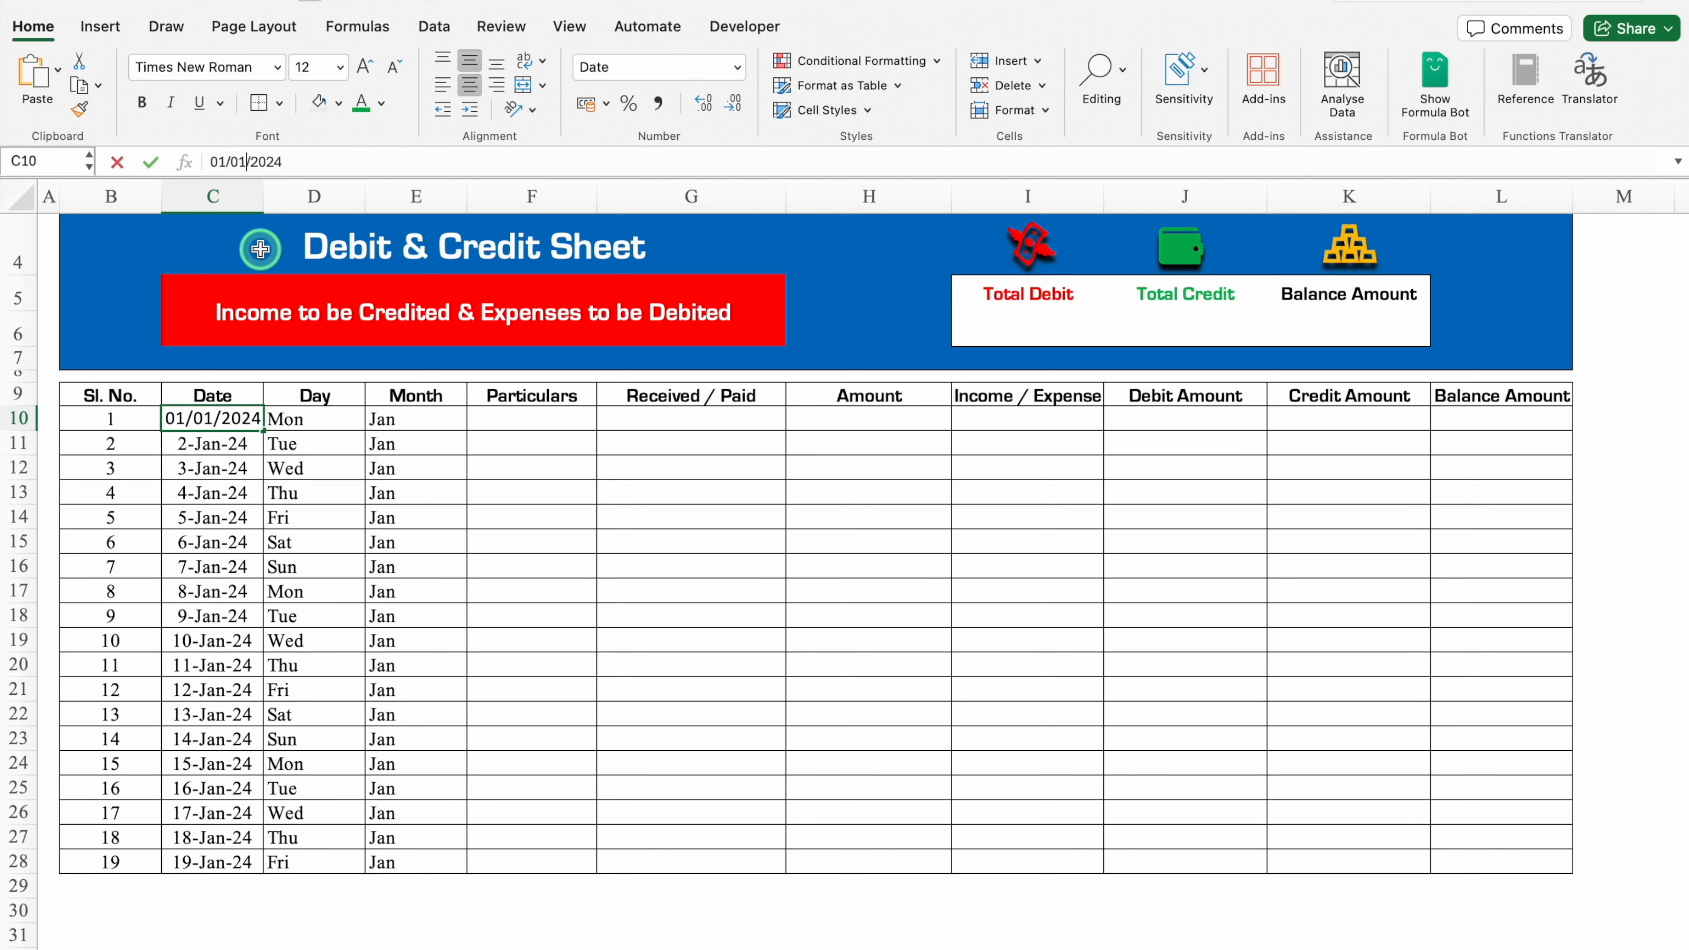
pyautogui.press('BackSpace')
pyautogui.write('2')
pyautogui.press('Return')
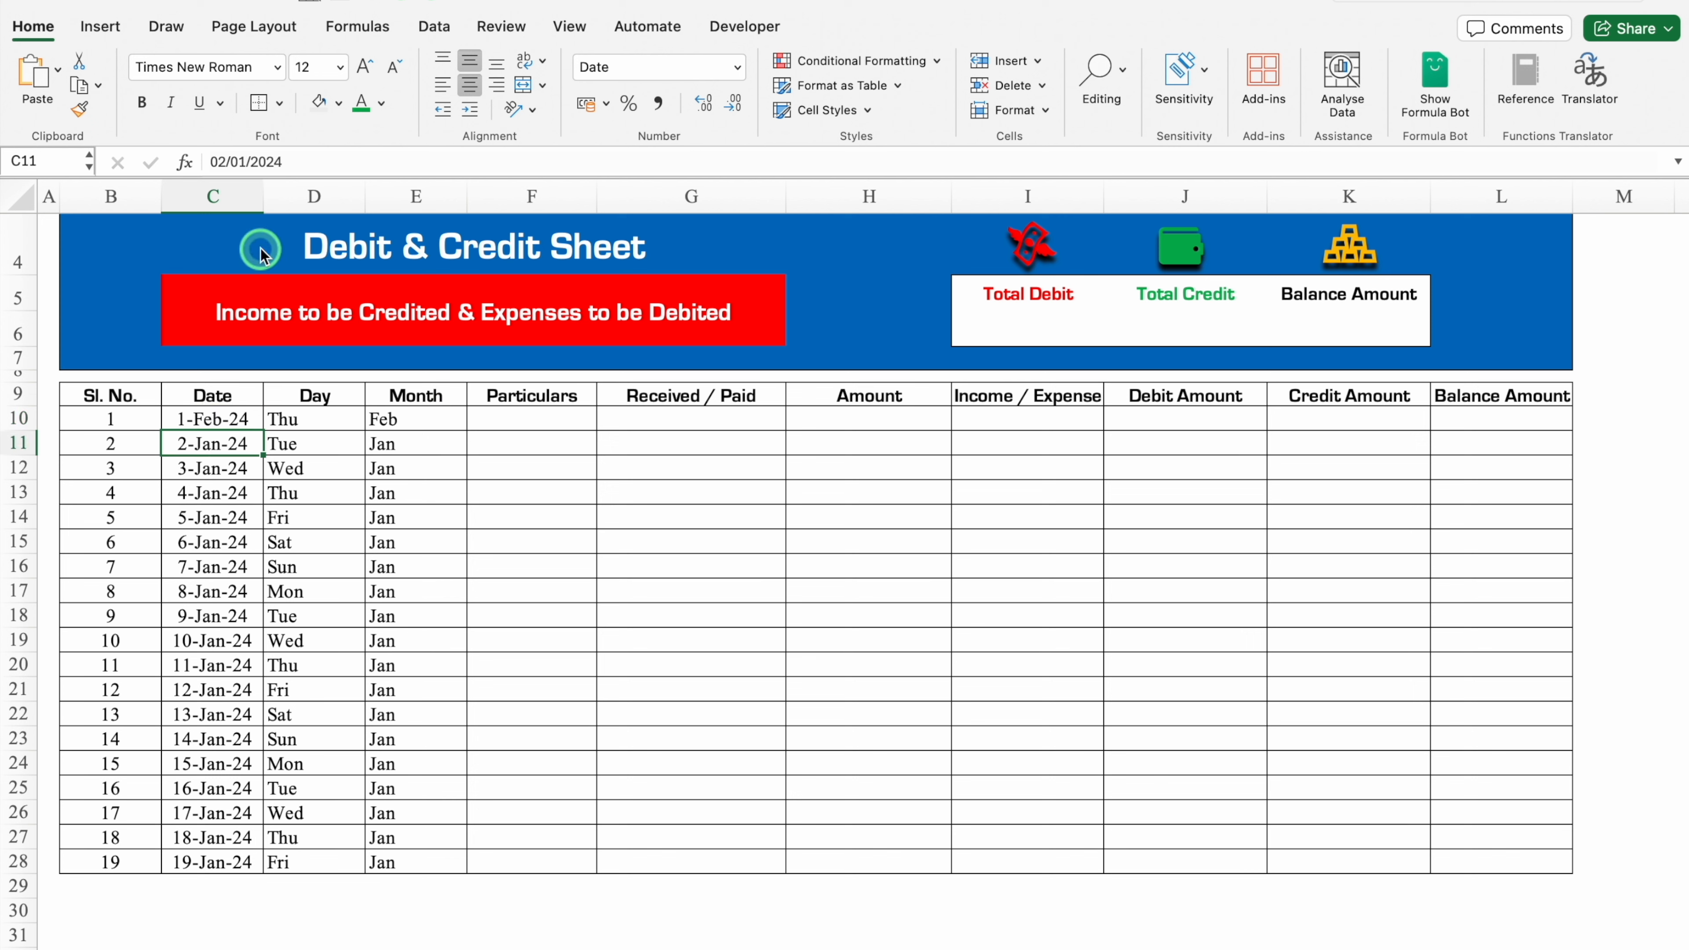
pyautogui.click(326, 418)
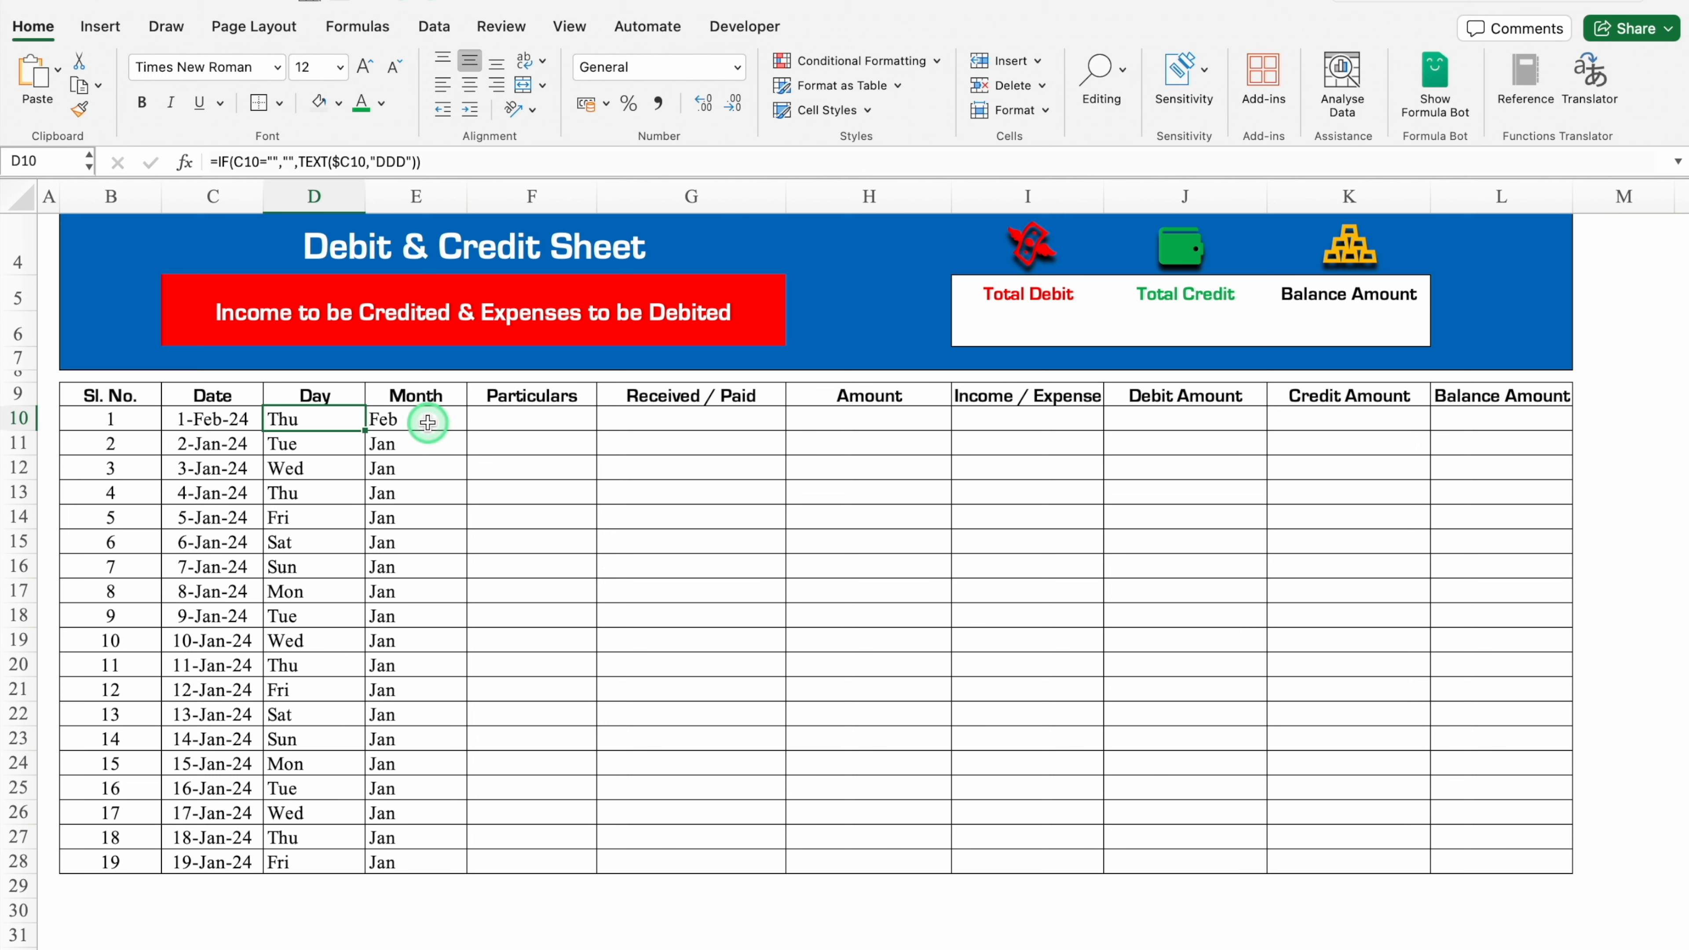
pyautogui.press('super+z')
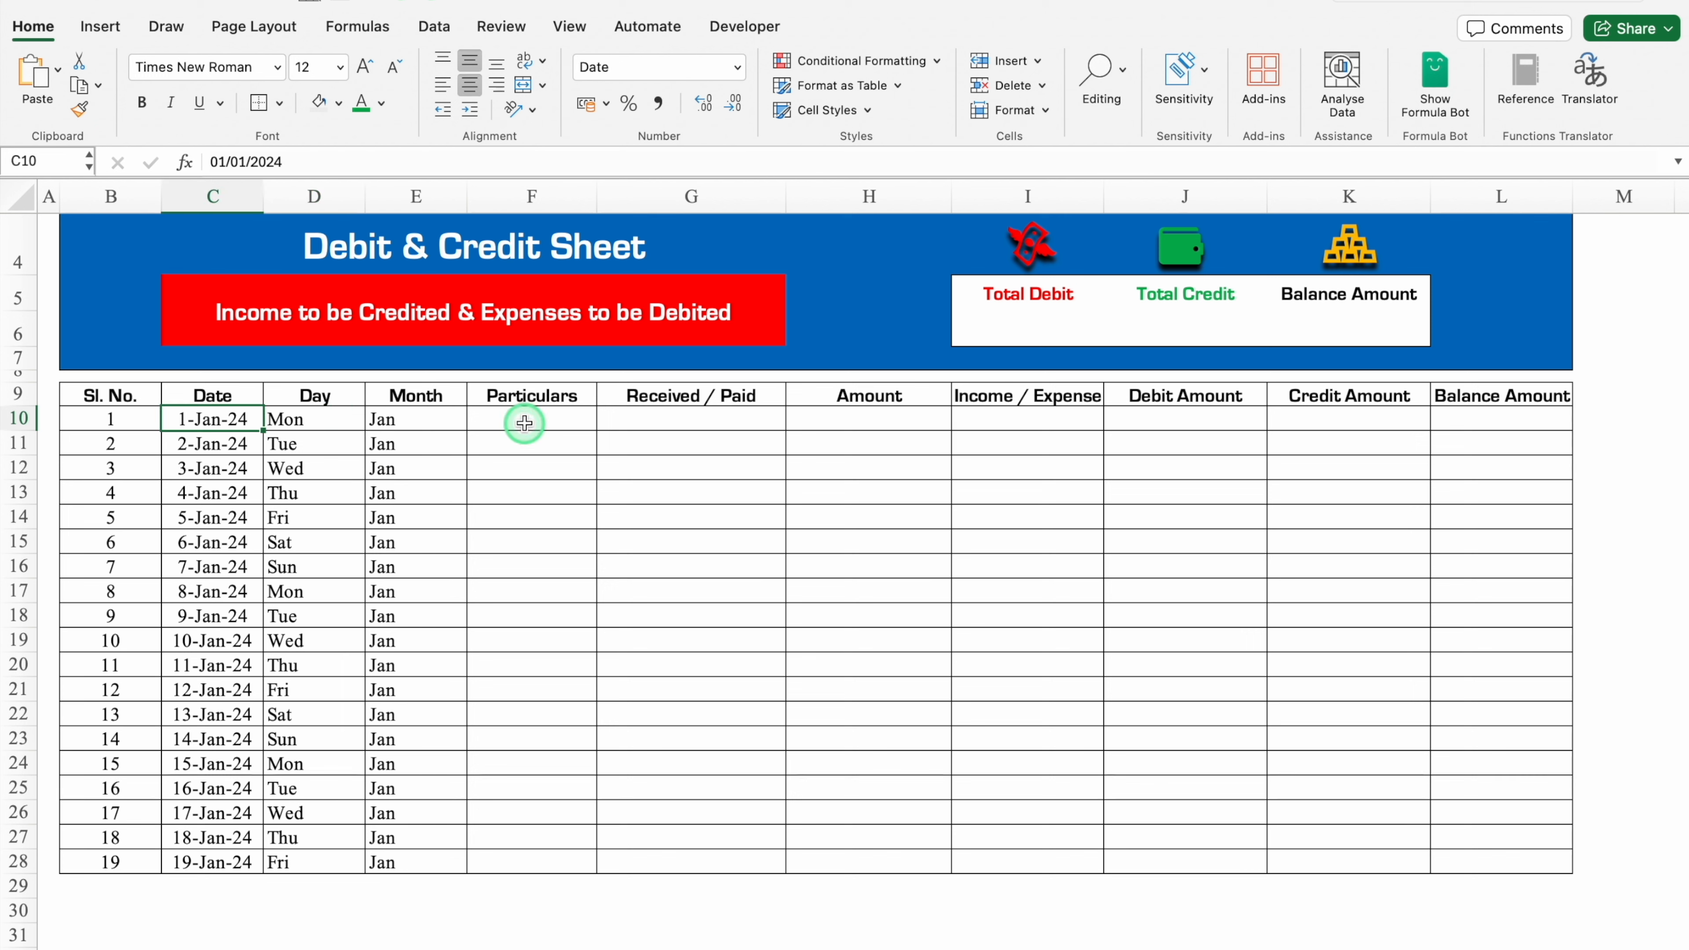
# Step: Widen the Particulars column and enter "Salary Received" in F10 and "Salary Paid" in F11
pyautogui.click(525, 423)
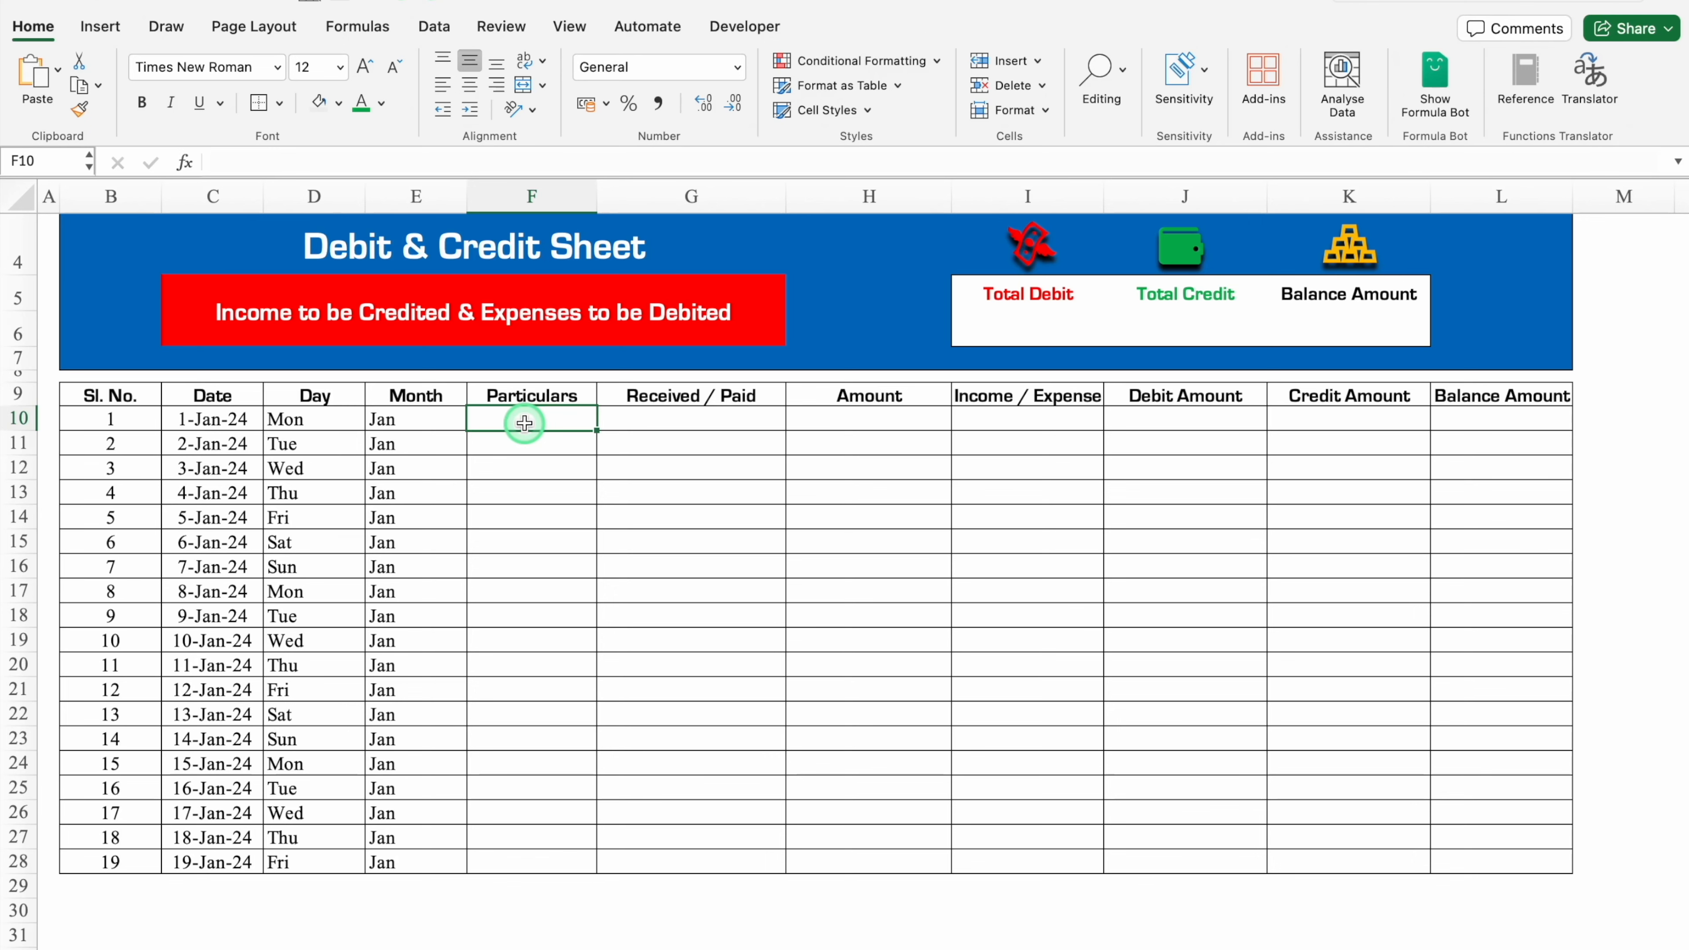
pyautogui.moveTo(597, 197); pyautogui.dragTo(661, 196)
pyautogui.write('Sa')
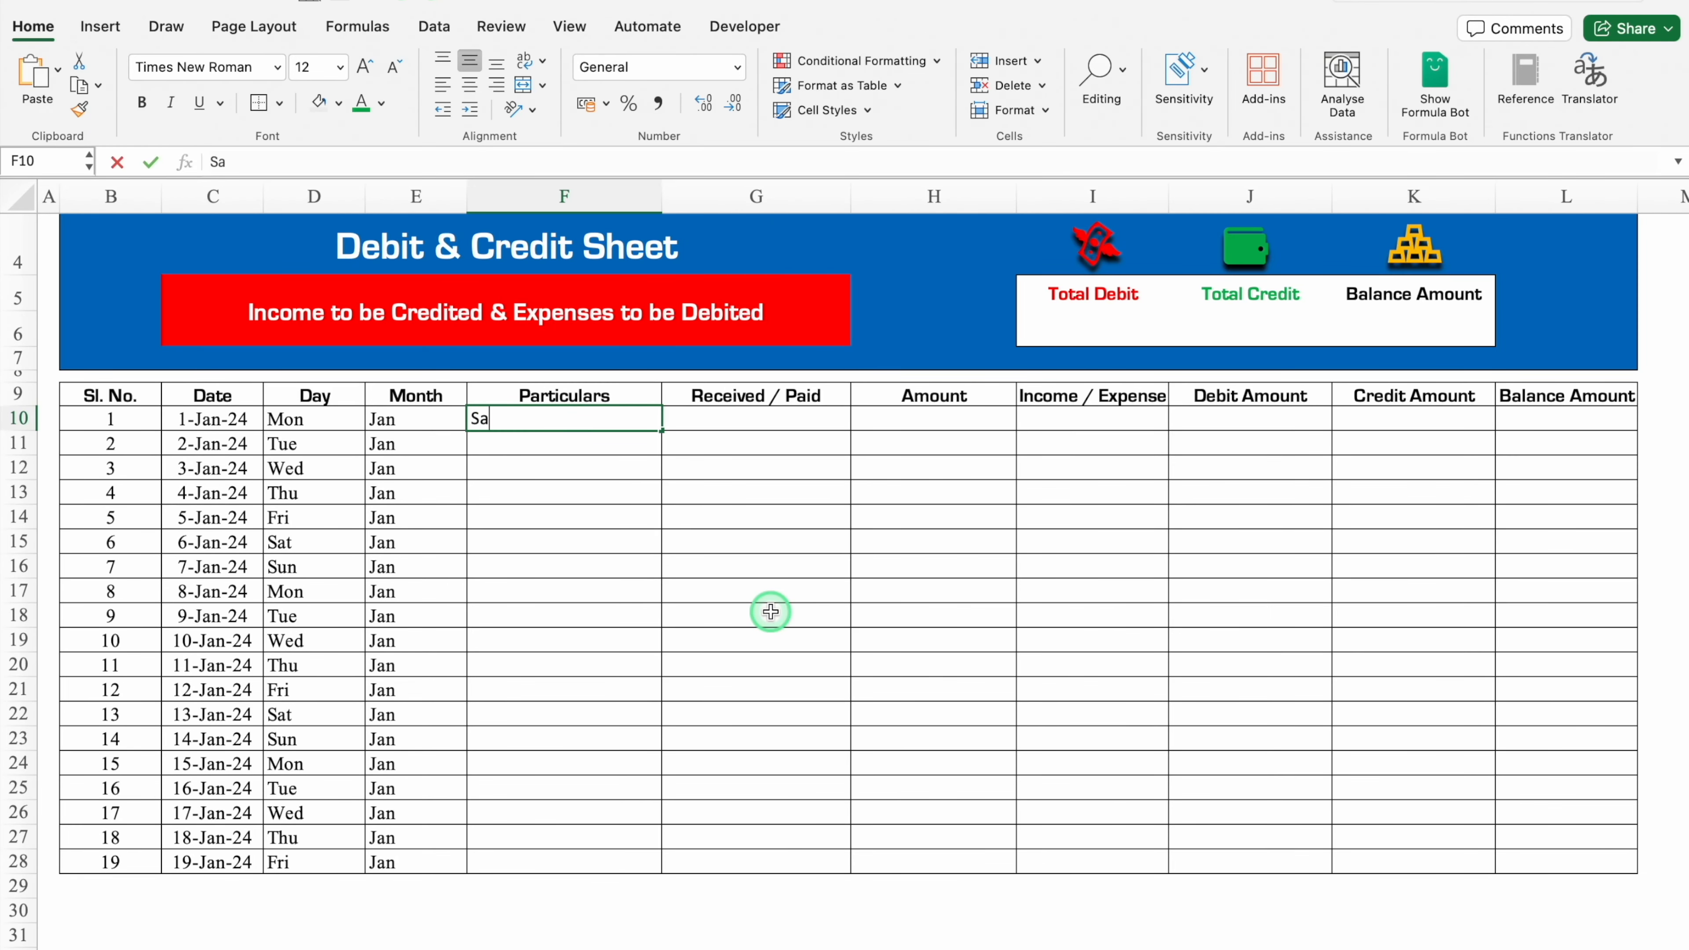
pyautogui.write('lary Received')
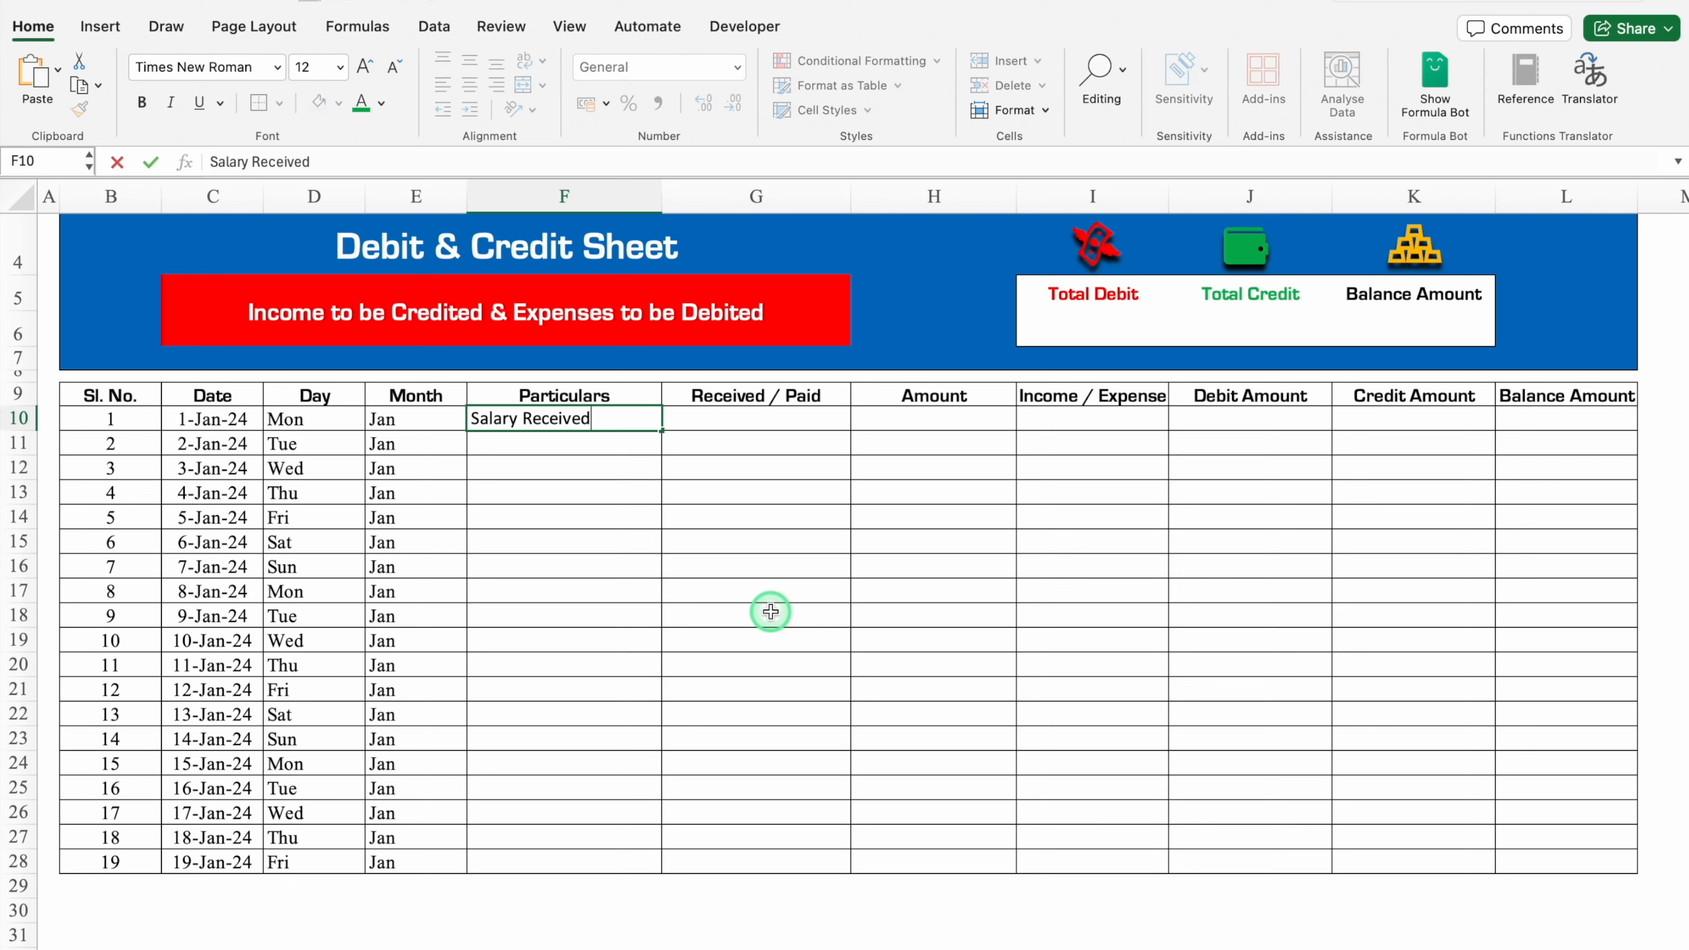
pyautogui.press('Return')
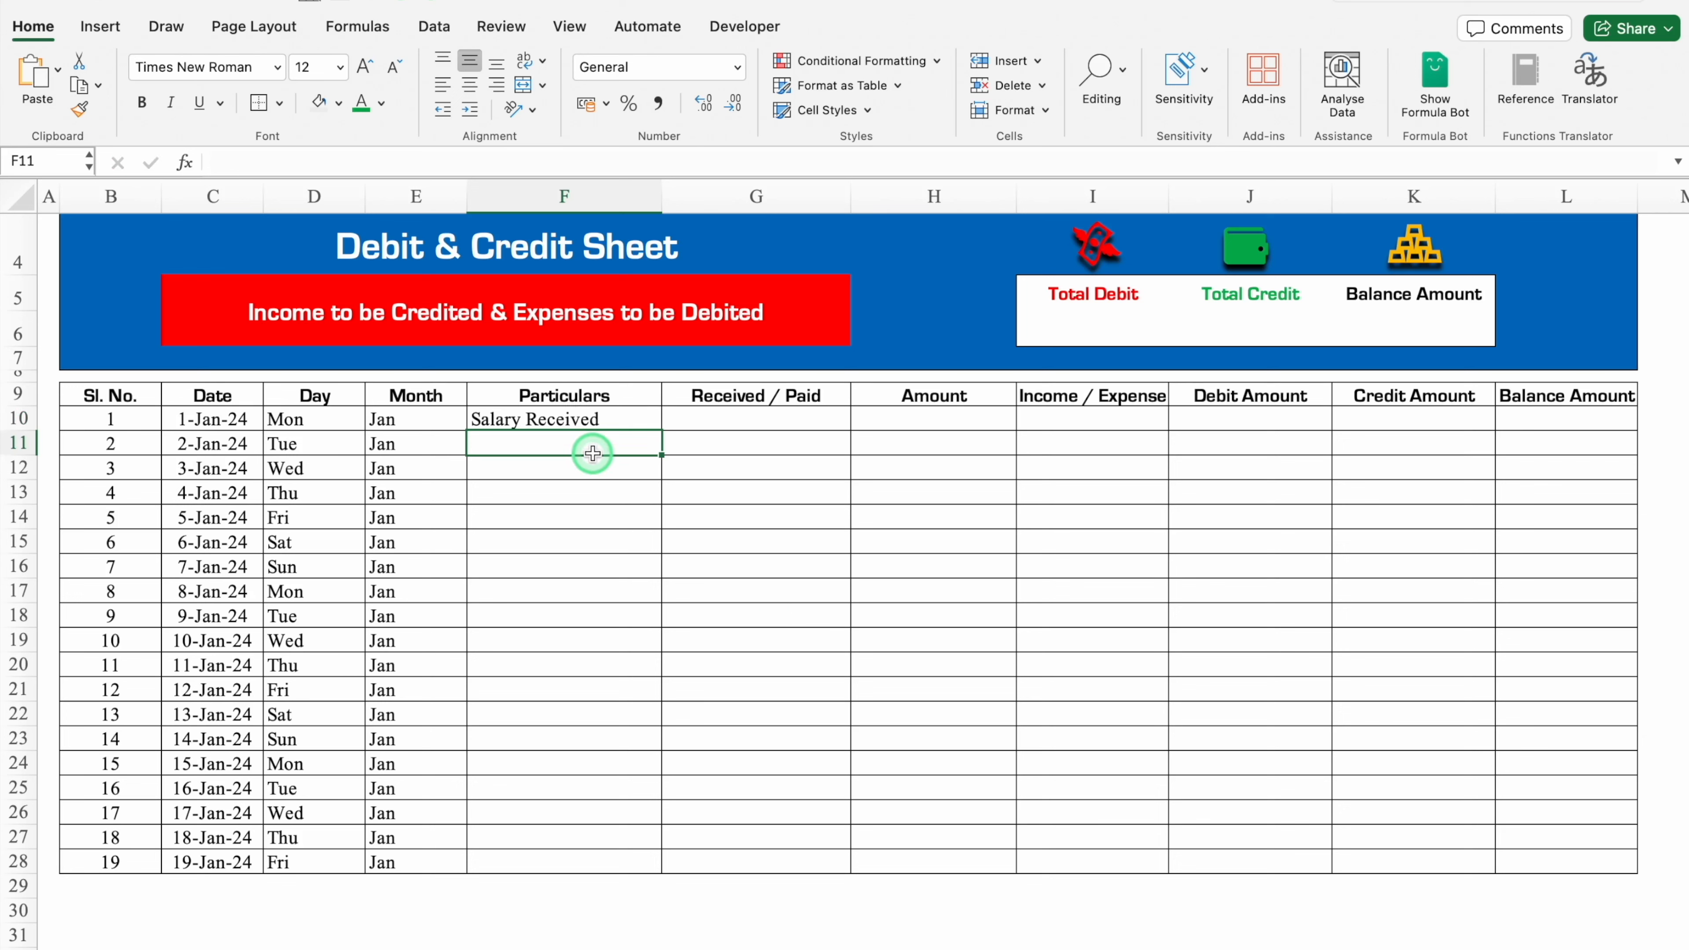
pyautogui.write('Salary Paid')
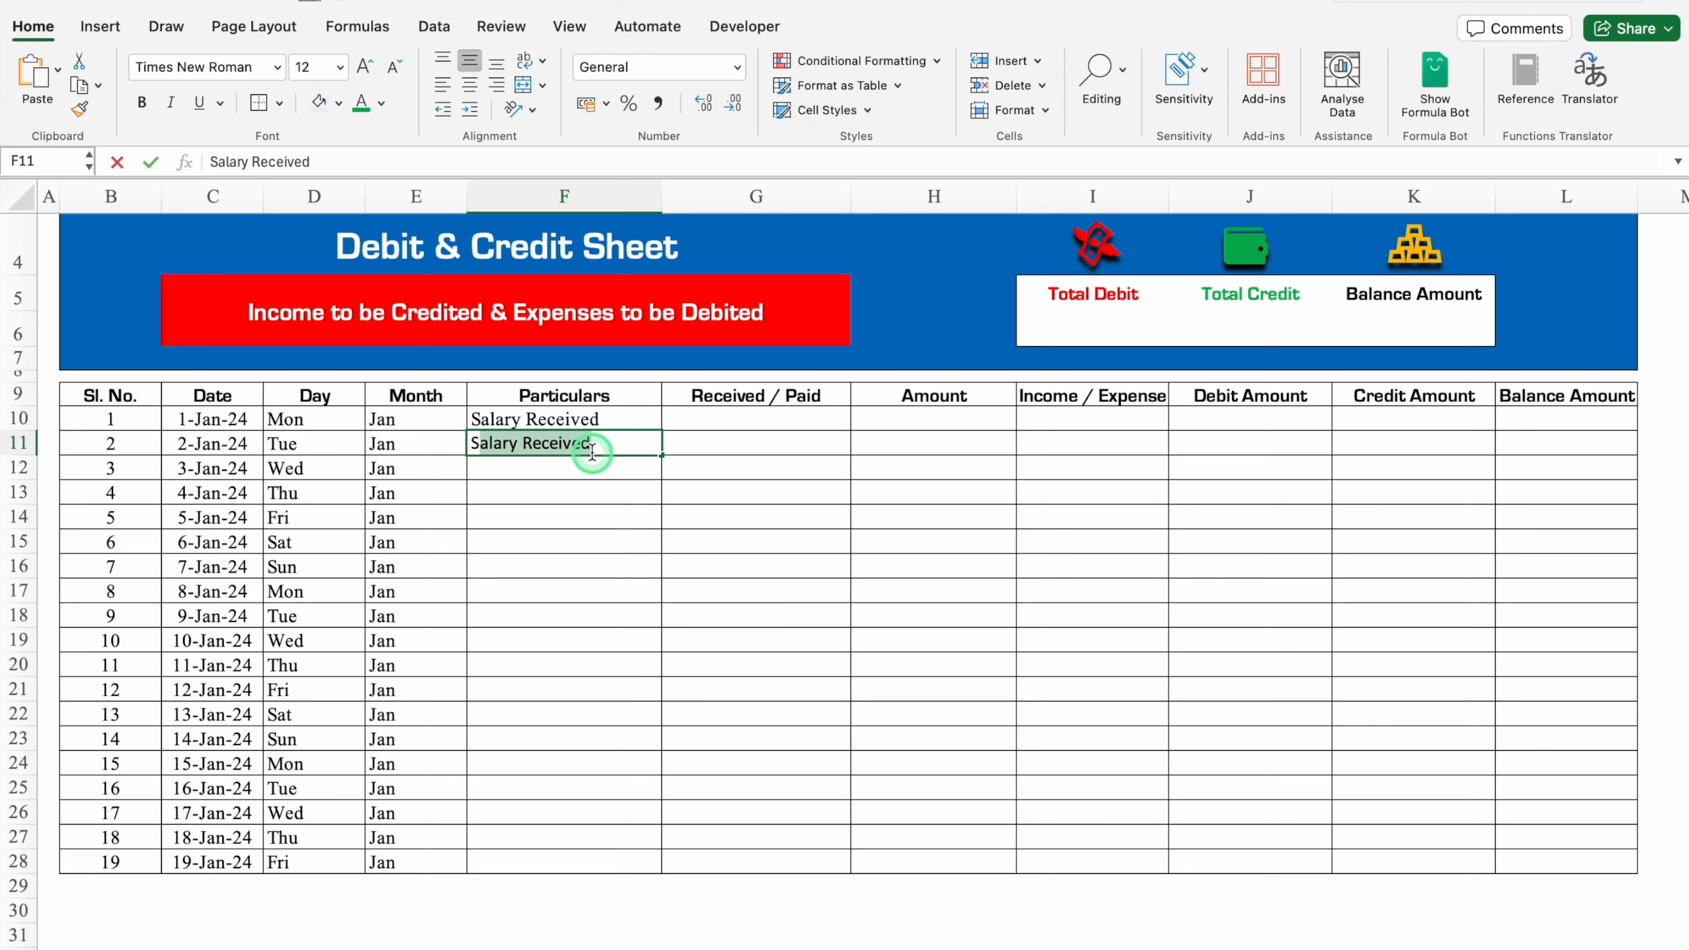
pyautogui.press('Return')
# Step: Add a conditional formatting rule to the whole sheet giving cells equal to "Received" Green Fill with Dark Green Text
pyautogui.click(40, 207)
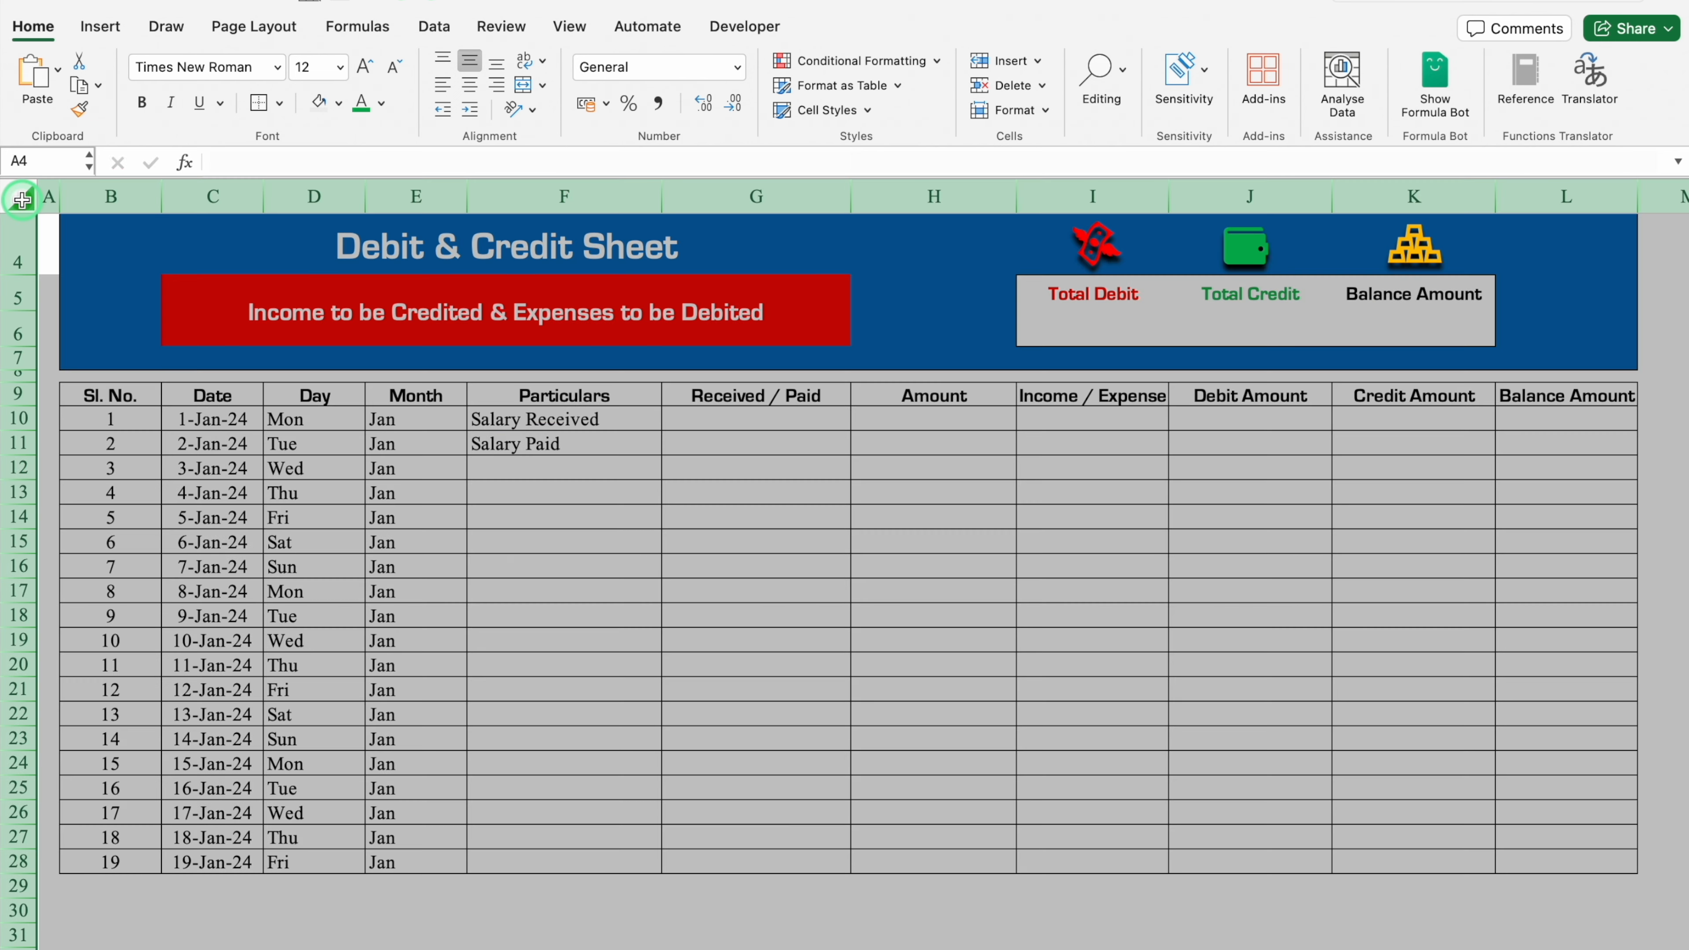
pyautogui.click(874, 64)
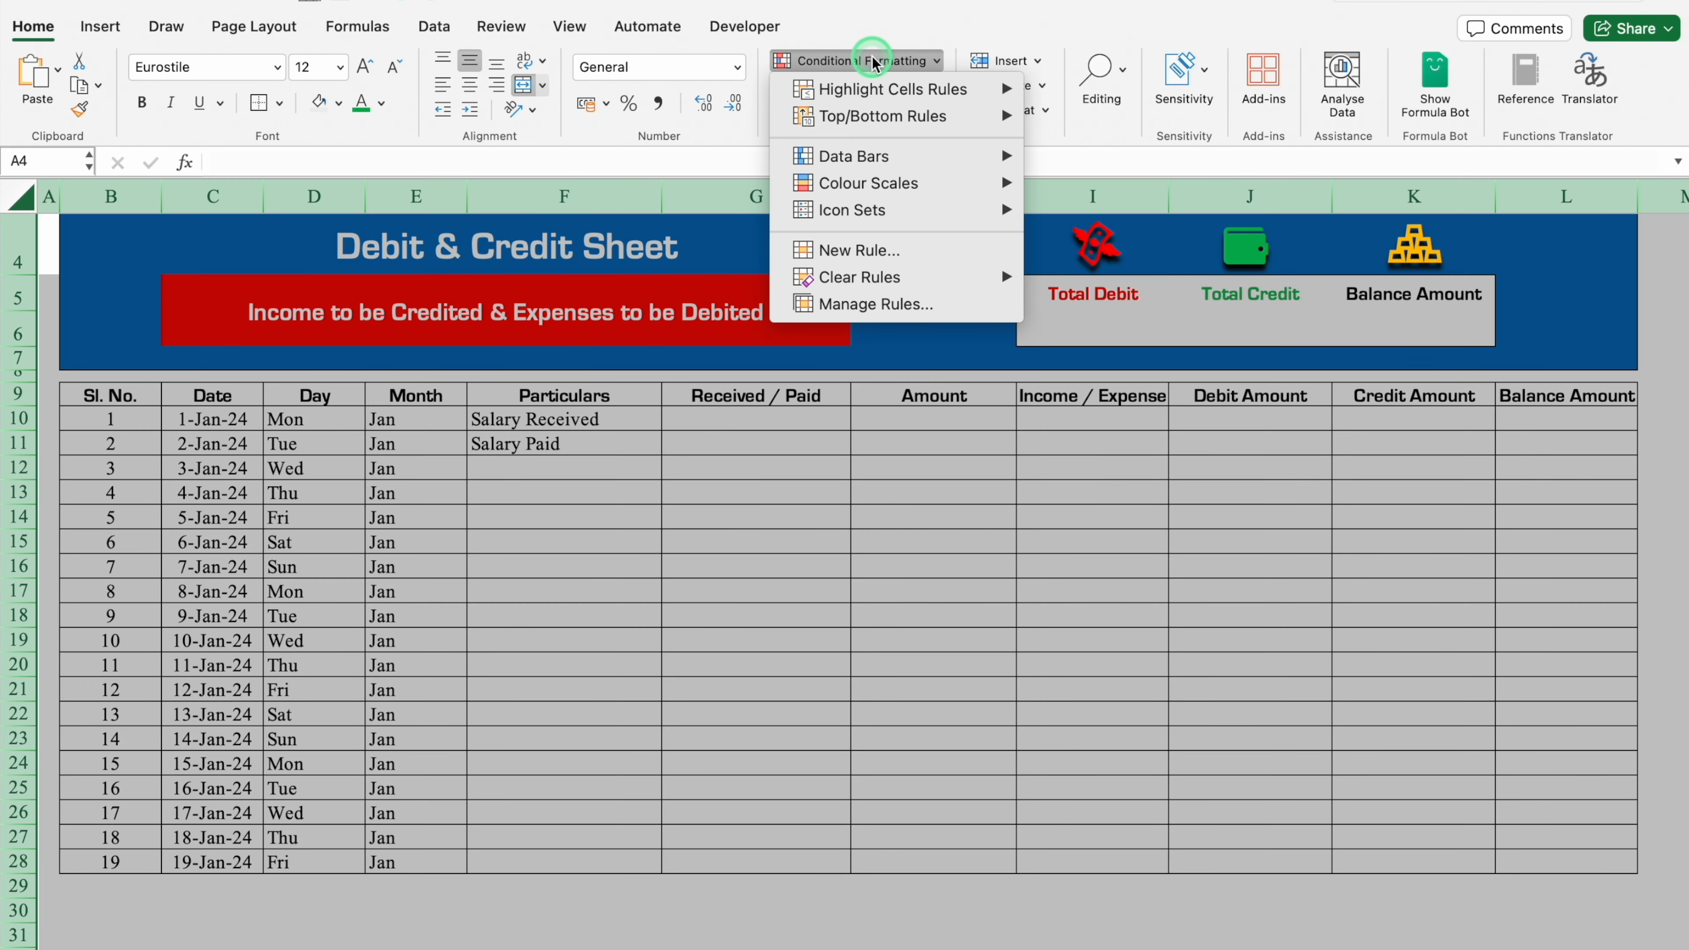
pyautogui.moveTo(918, 89)
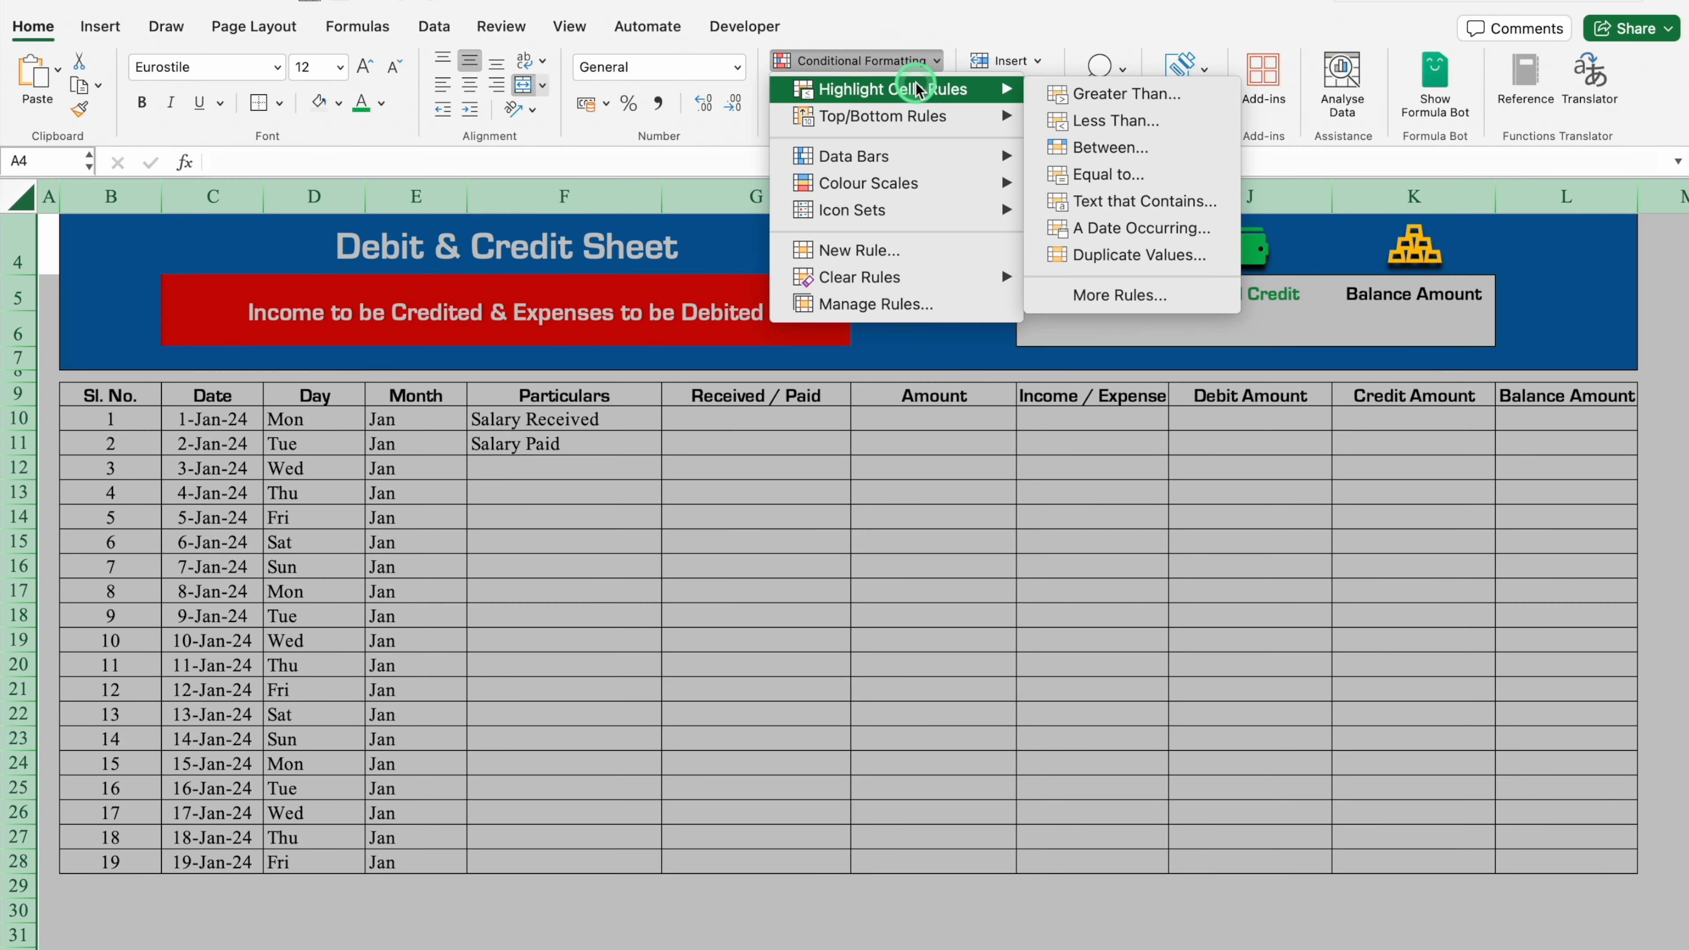
pyautogui.click(1171, 173)
pyautogui.click(998, 318)
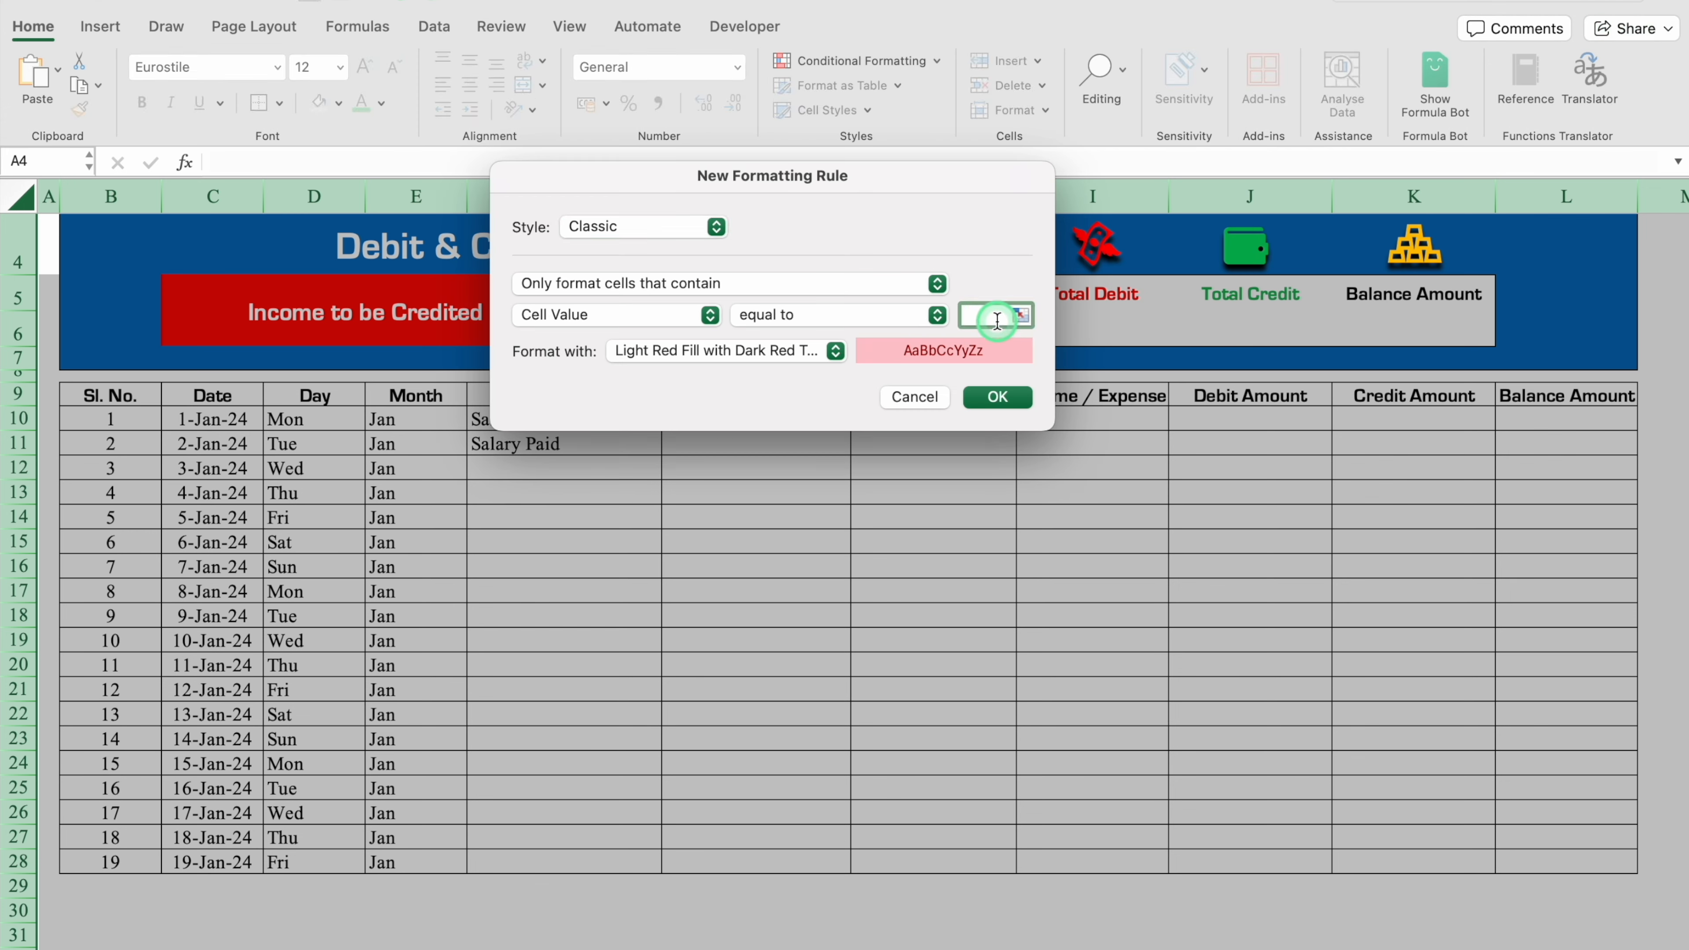
pyautogui.write('Received')
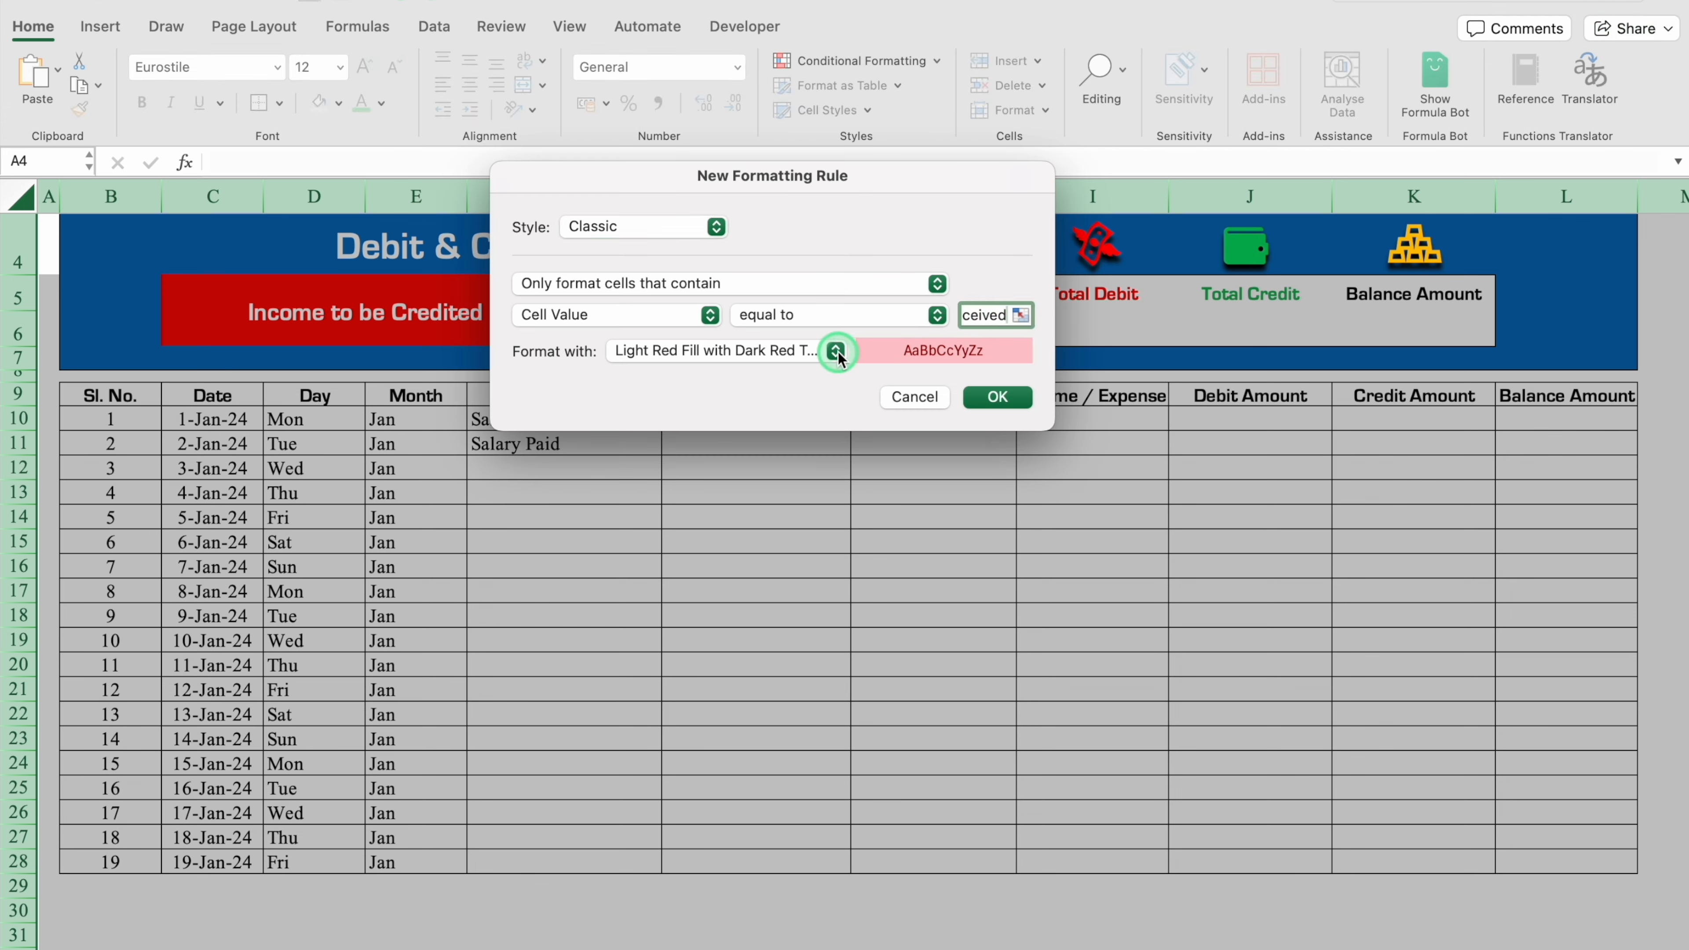
pyautogui.click(836, 351)
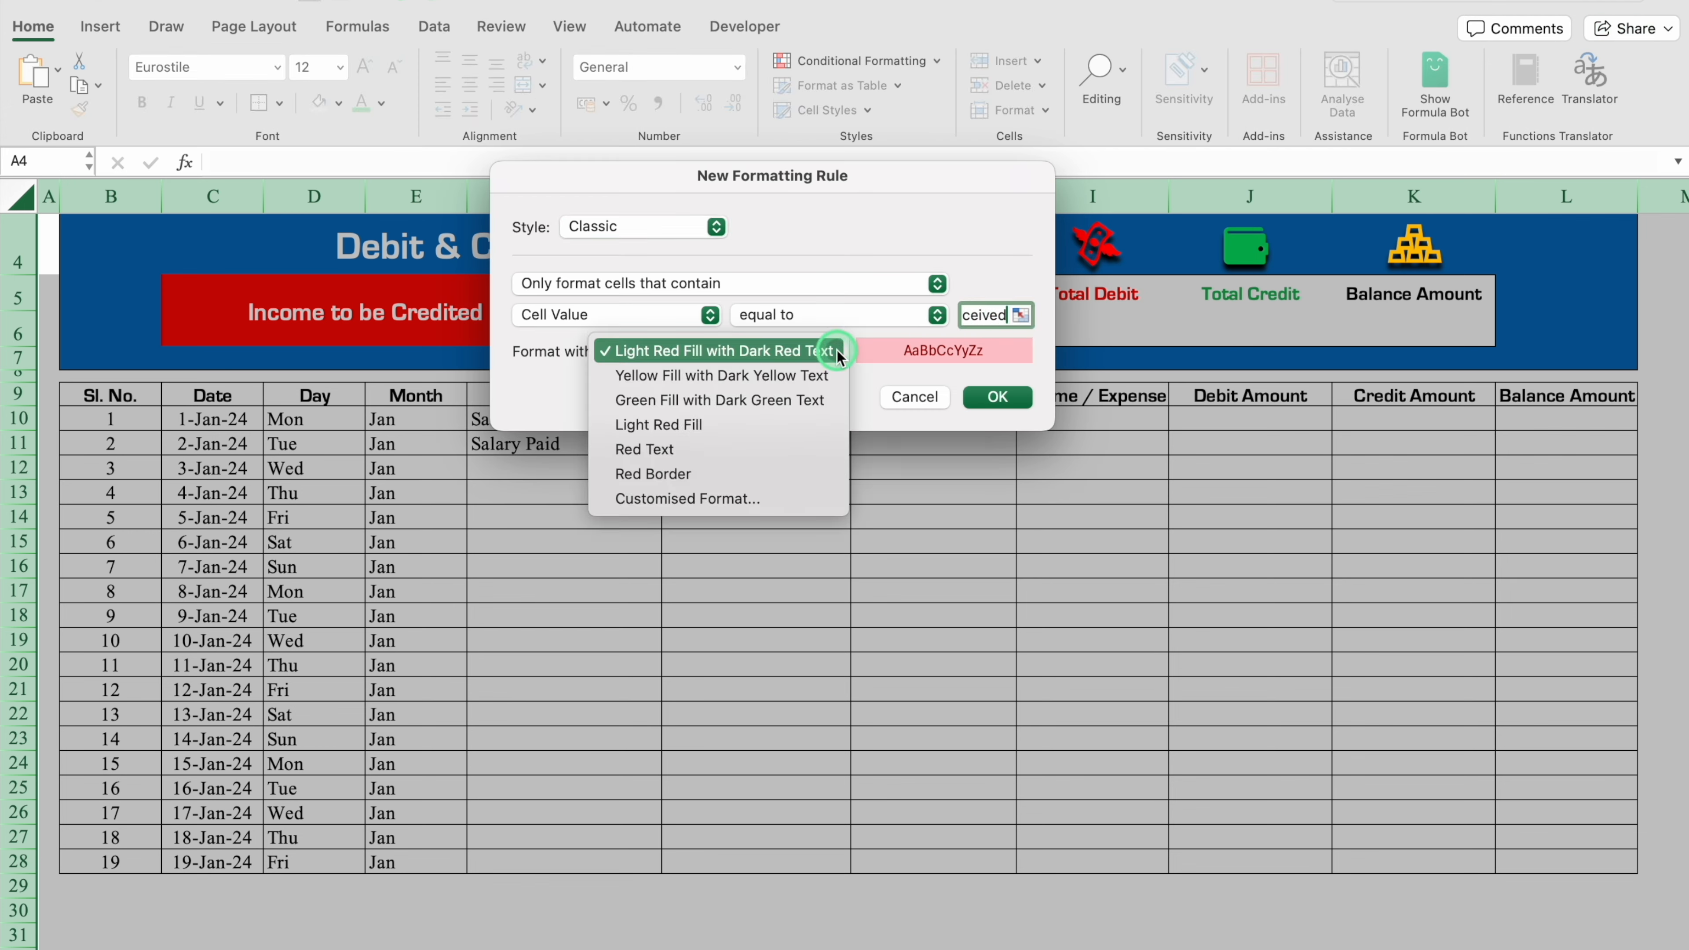
pyautogui.click(807, 403)
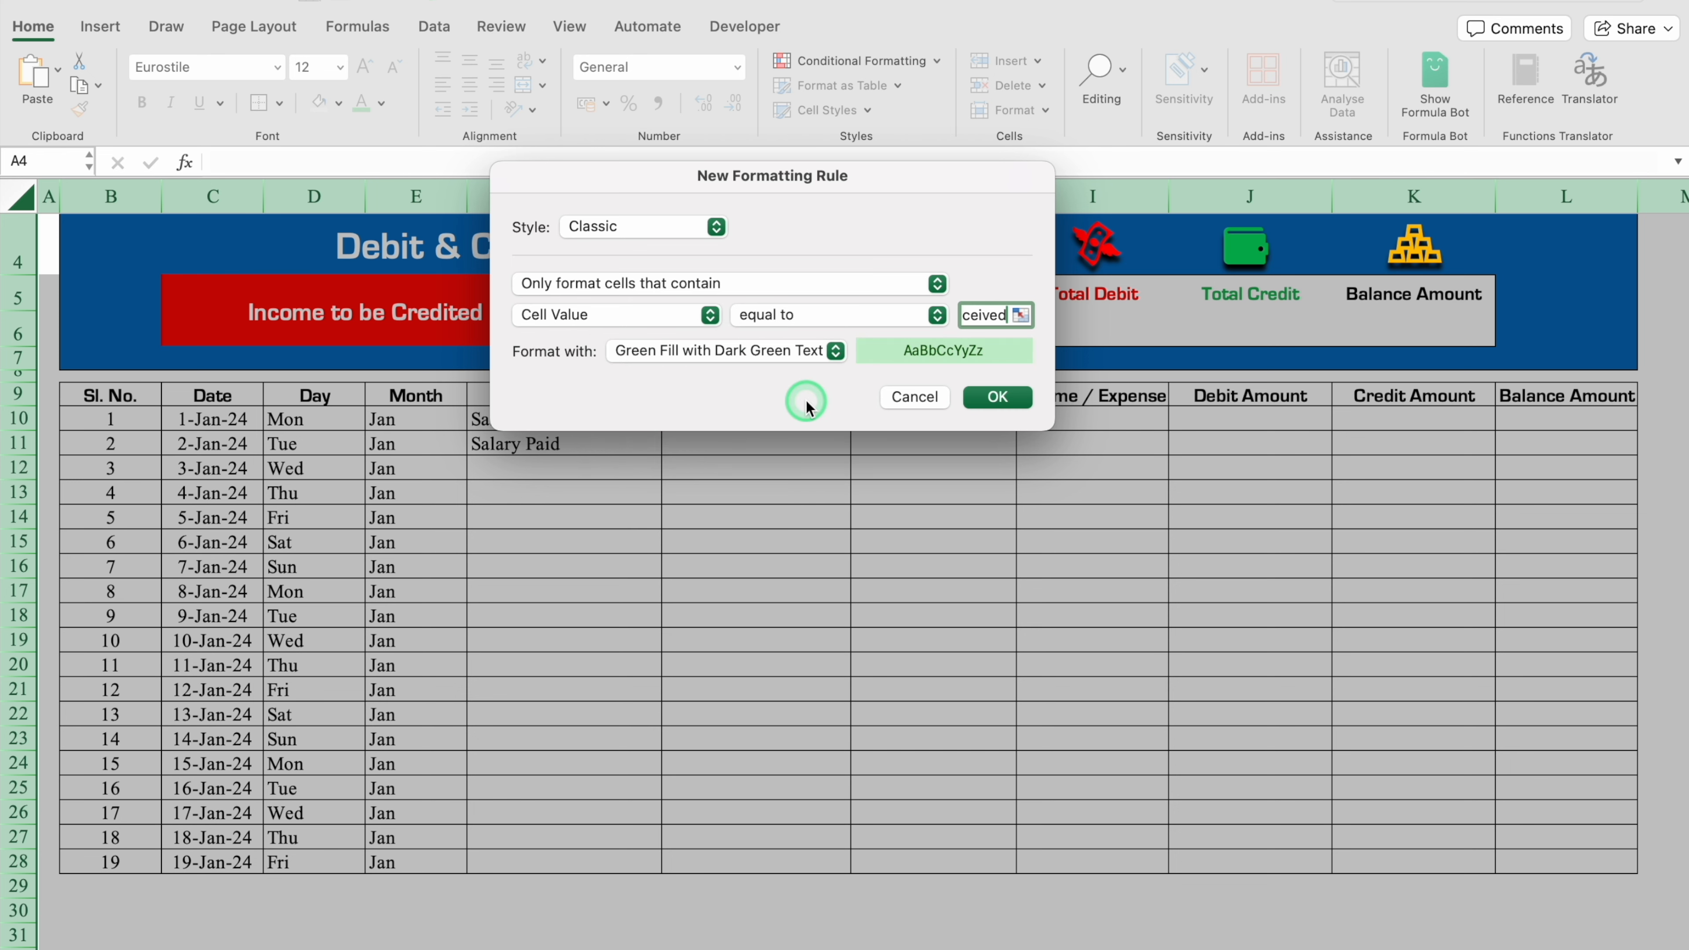
pyautogui.click(984, 397)
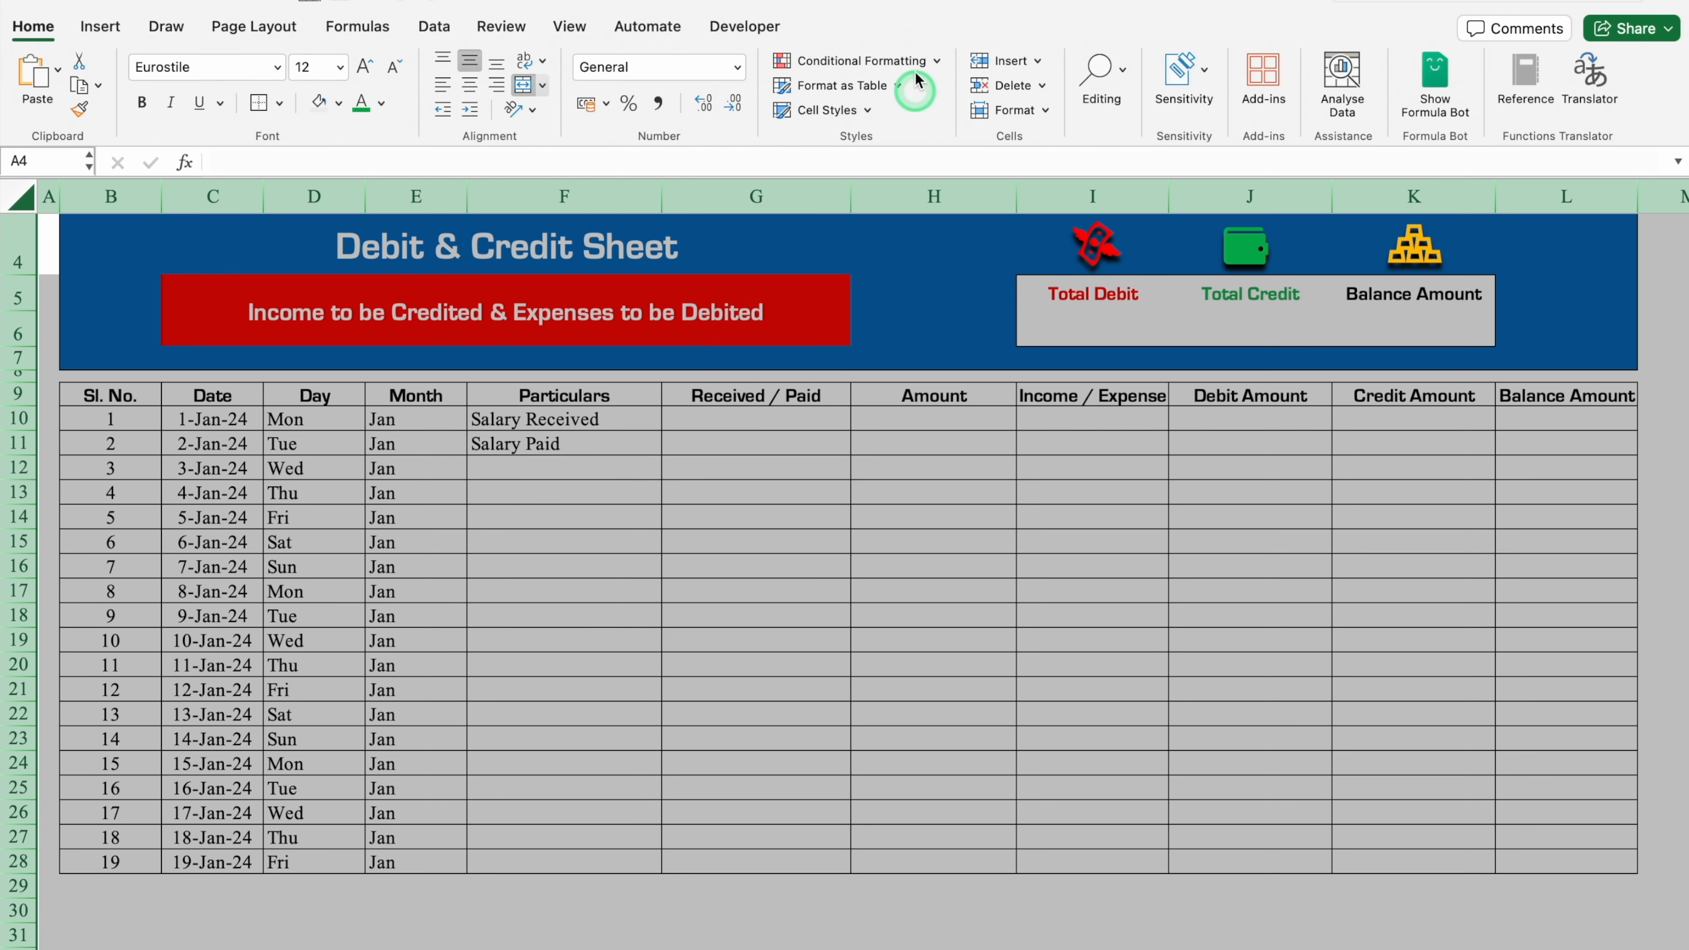
# Step: Add a second whole-sheet conditional formatting rule giving cells equal to "Paid" a light red fill with dark red text
pyautogui.click(885, 61)
pyautogui.moveTo(905, 86)
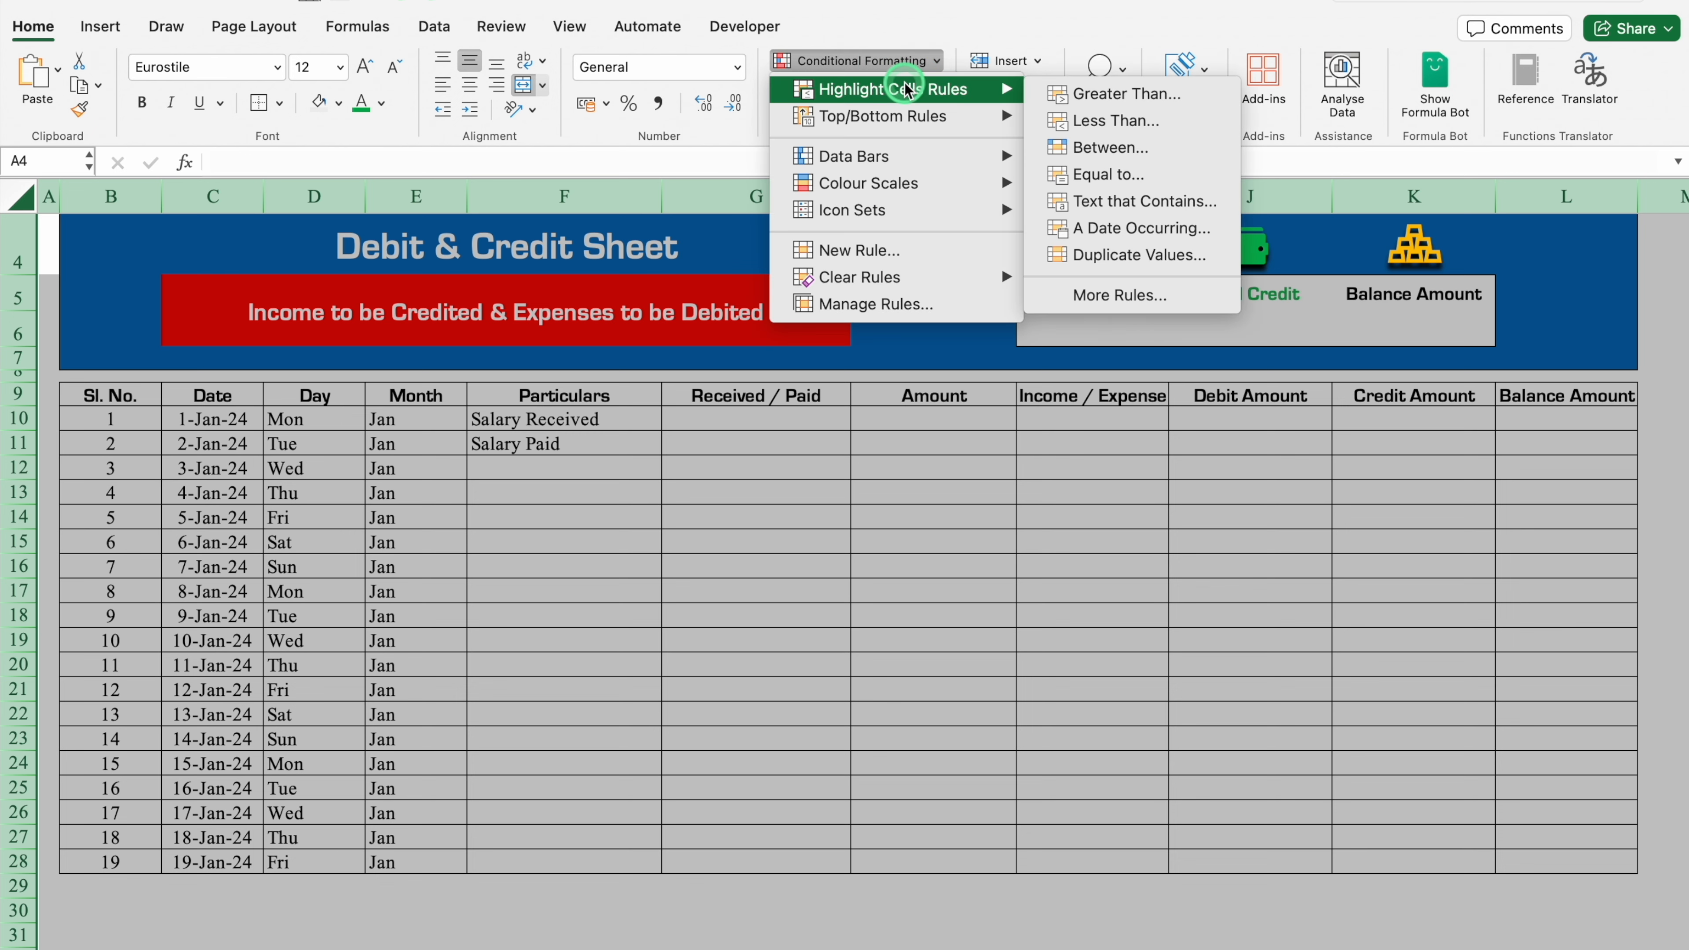
pyautogui.click(1101, 171)
pyautogui.click(980, 318)
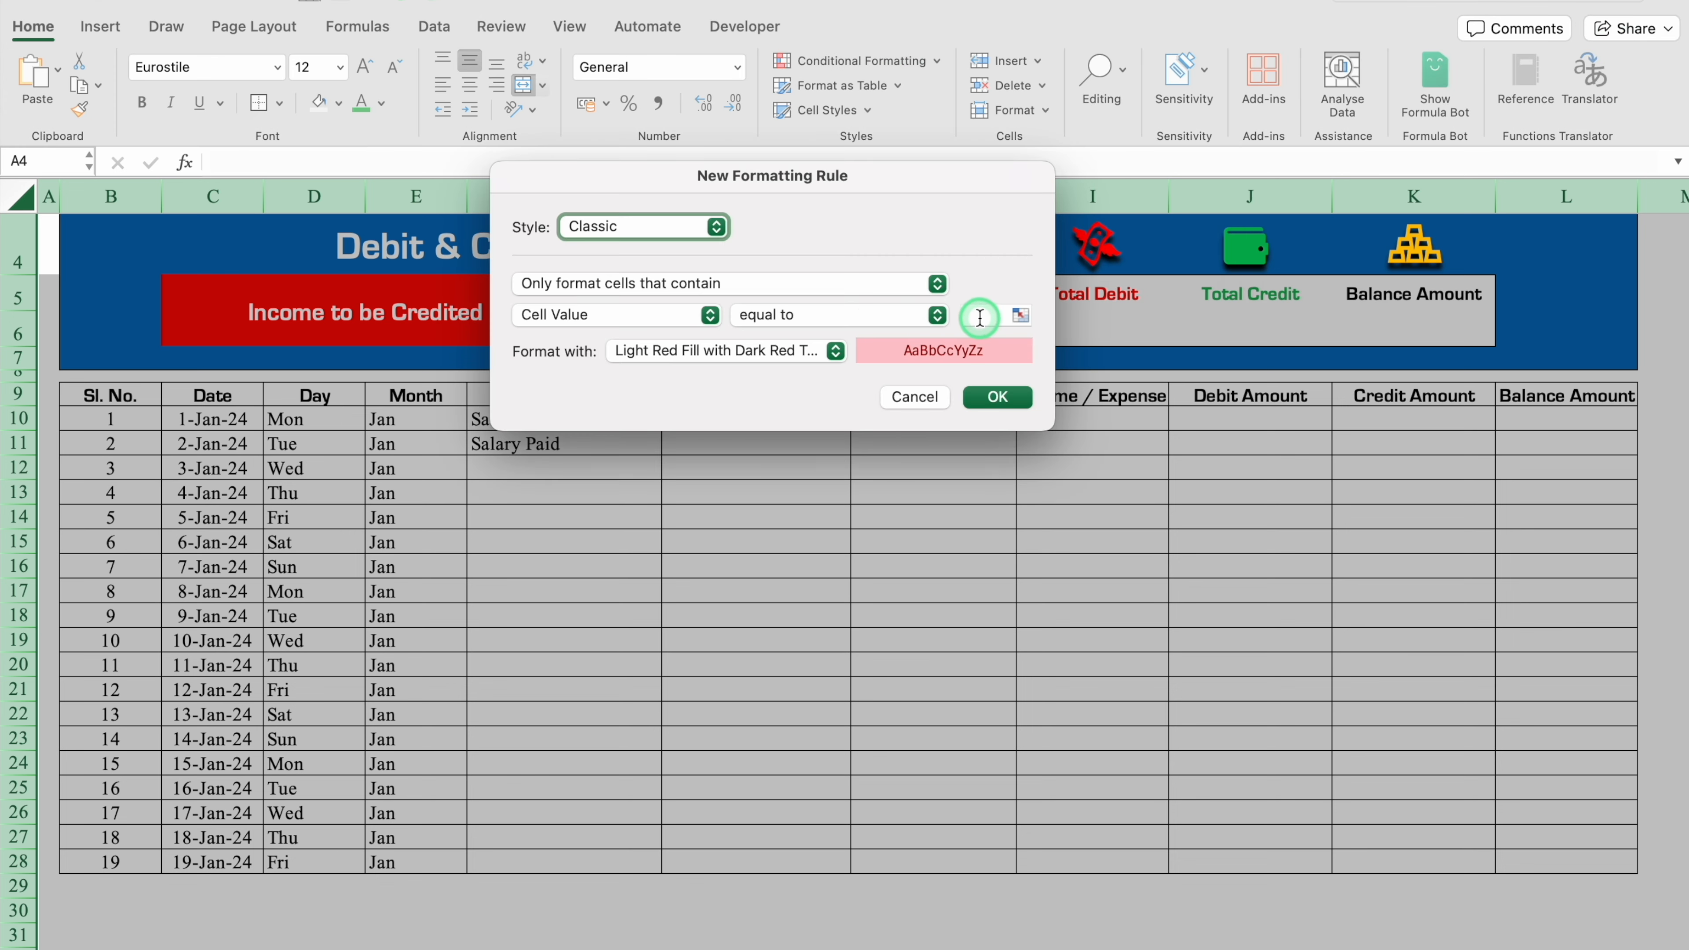
pyautogui.write('Paid')
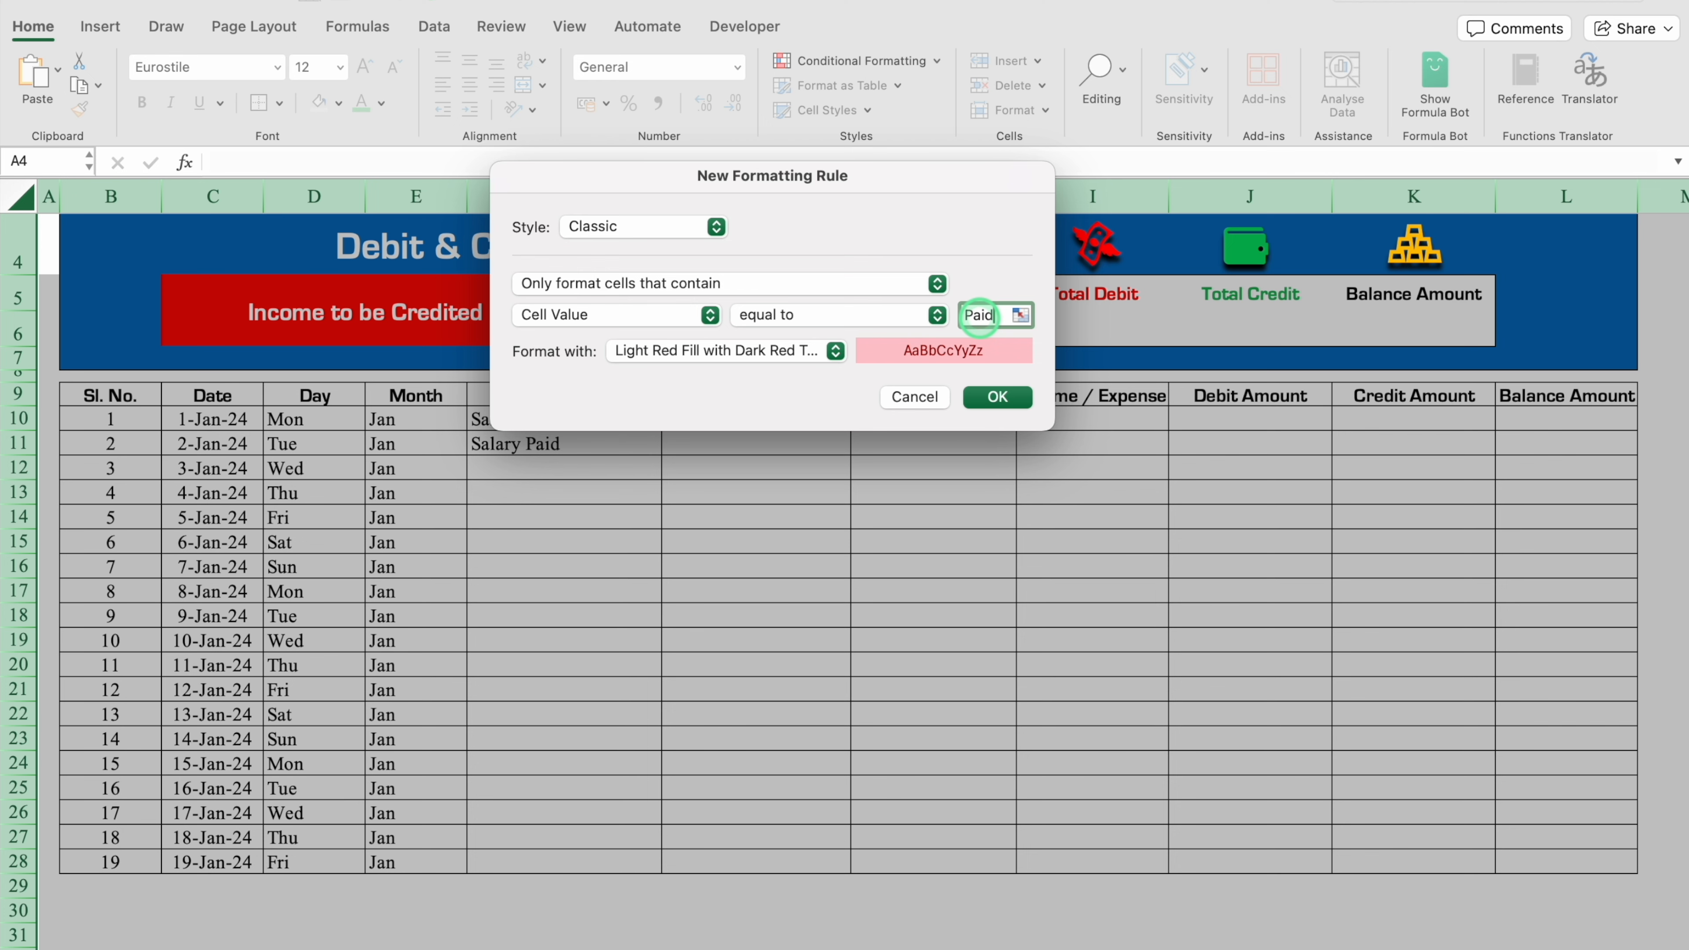
pyautogui.click(998, 397)
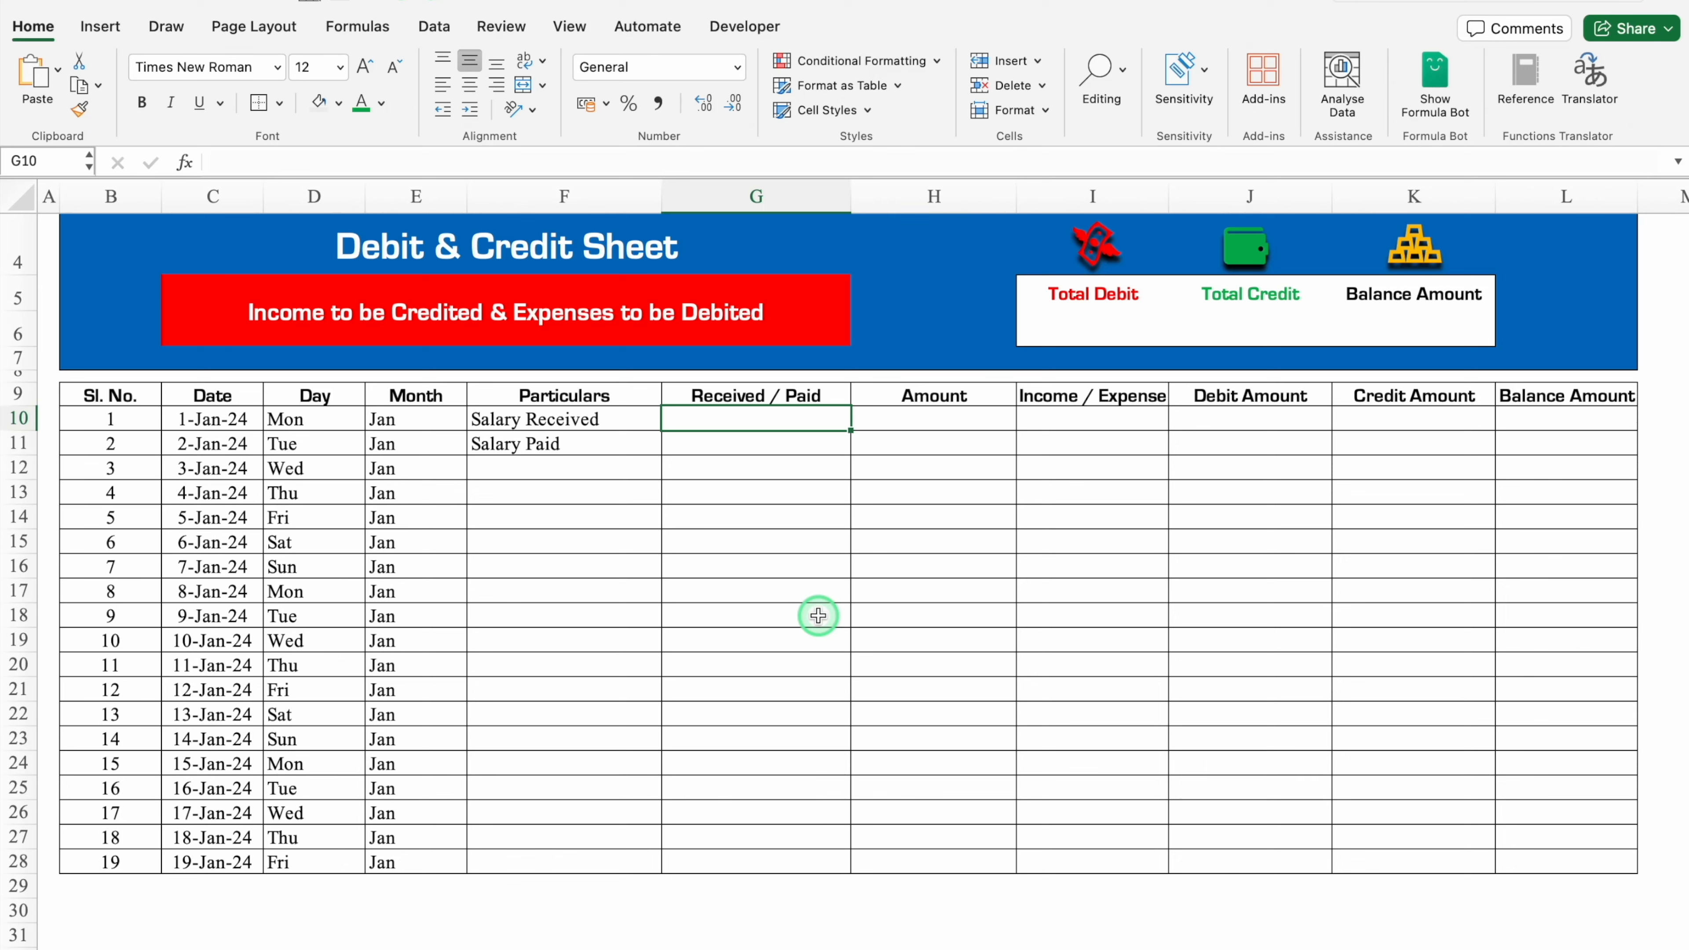
# Step: Start the Received / Paid formula in G10 with the nested functions =TRIM(RIGHT(SUBSTITUTE(
pyautogui.write('=')
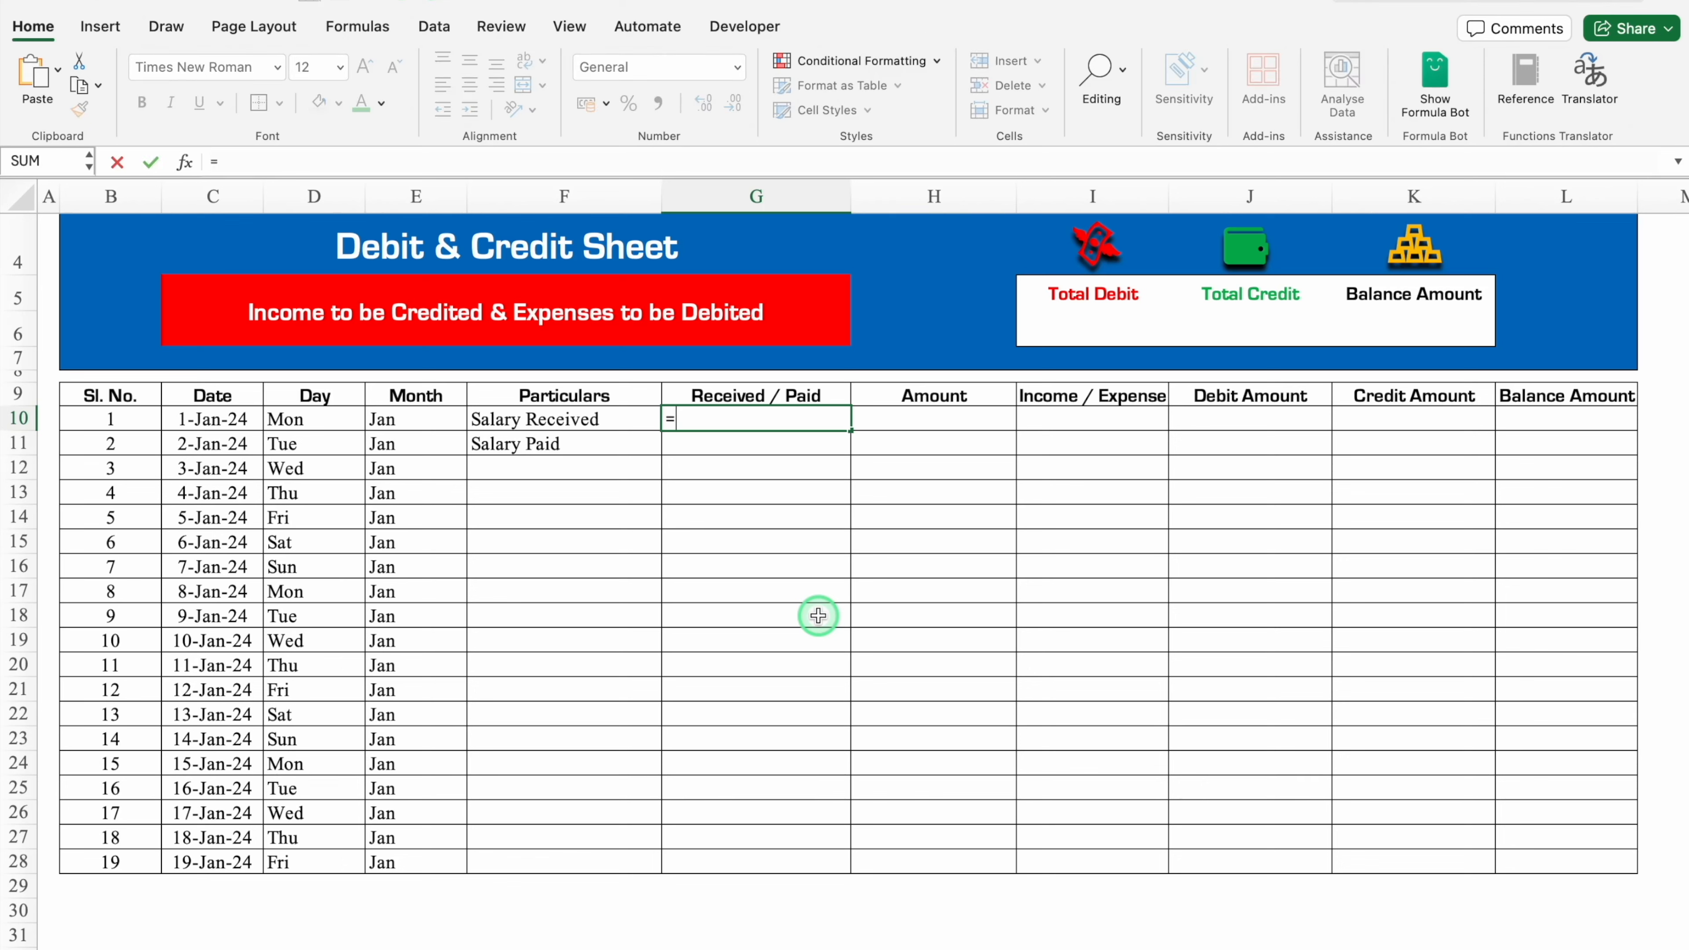
pyautogui.write('trim')
pyautogui.doubleClick(735, 468)
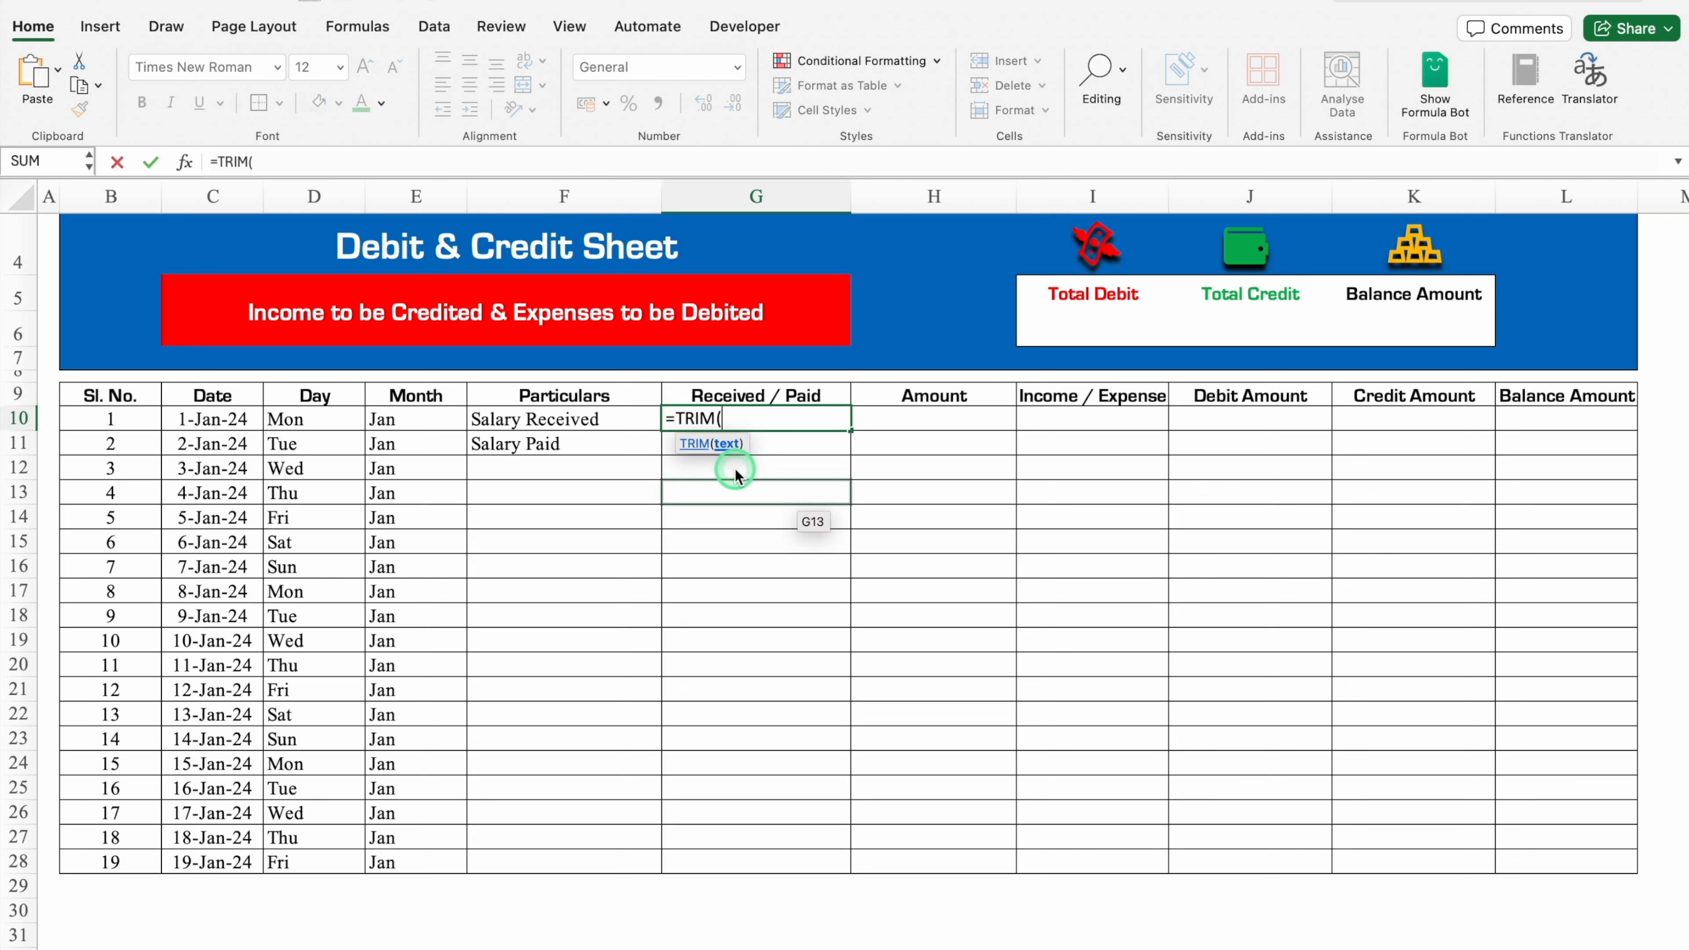
pyautogui.write('right')
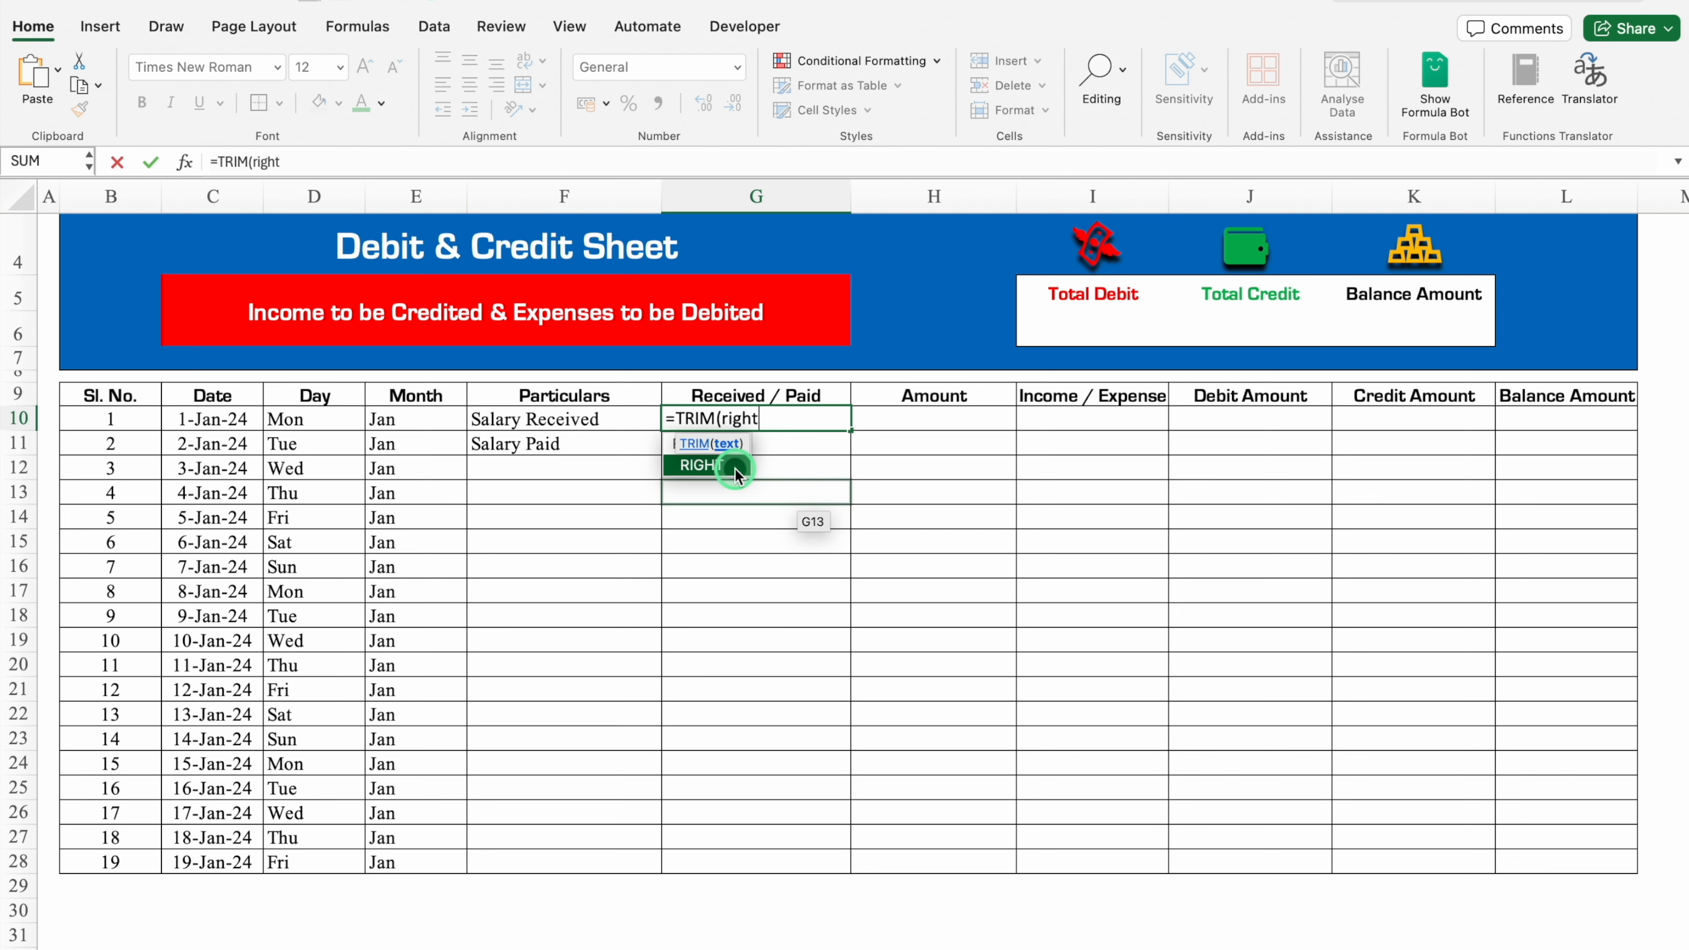
pyautogui.doubleClick(735, 469)
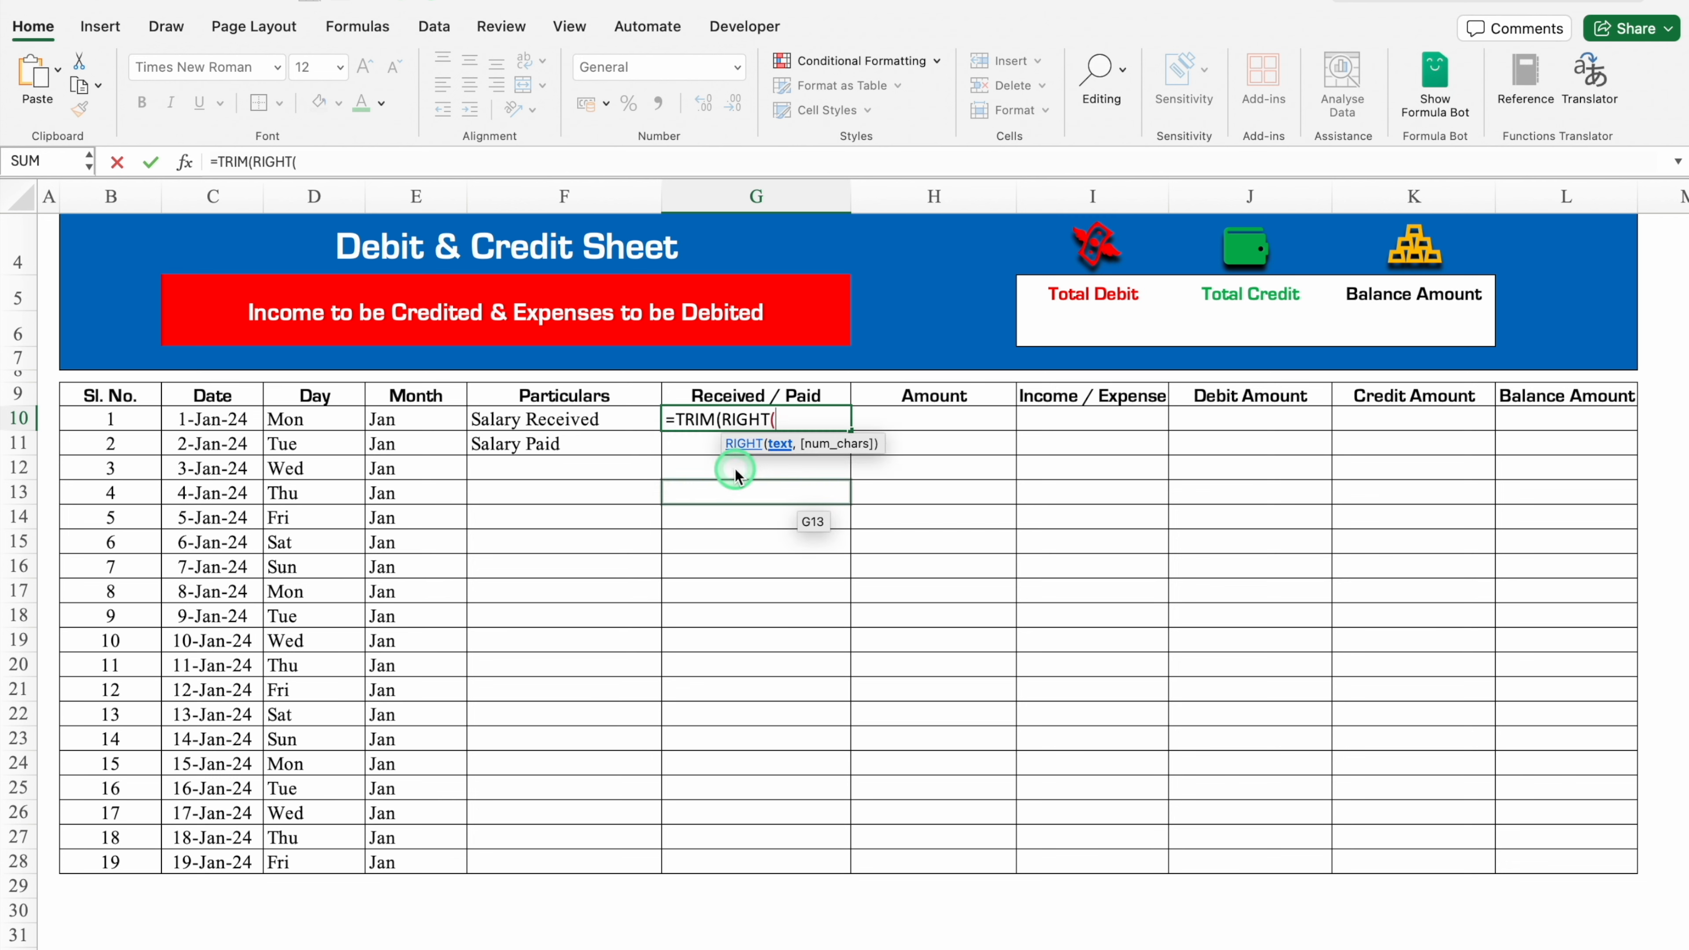
pyautogui.write('subs')
pyautogui.doubleClick(687, 468)
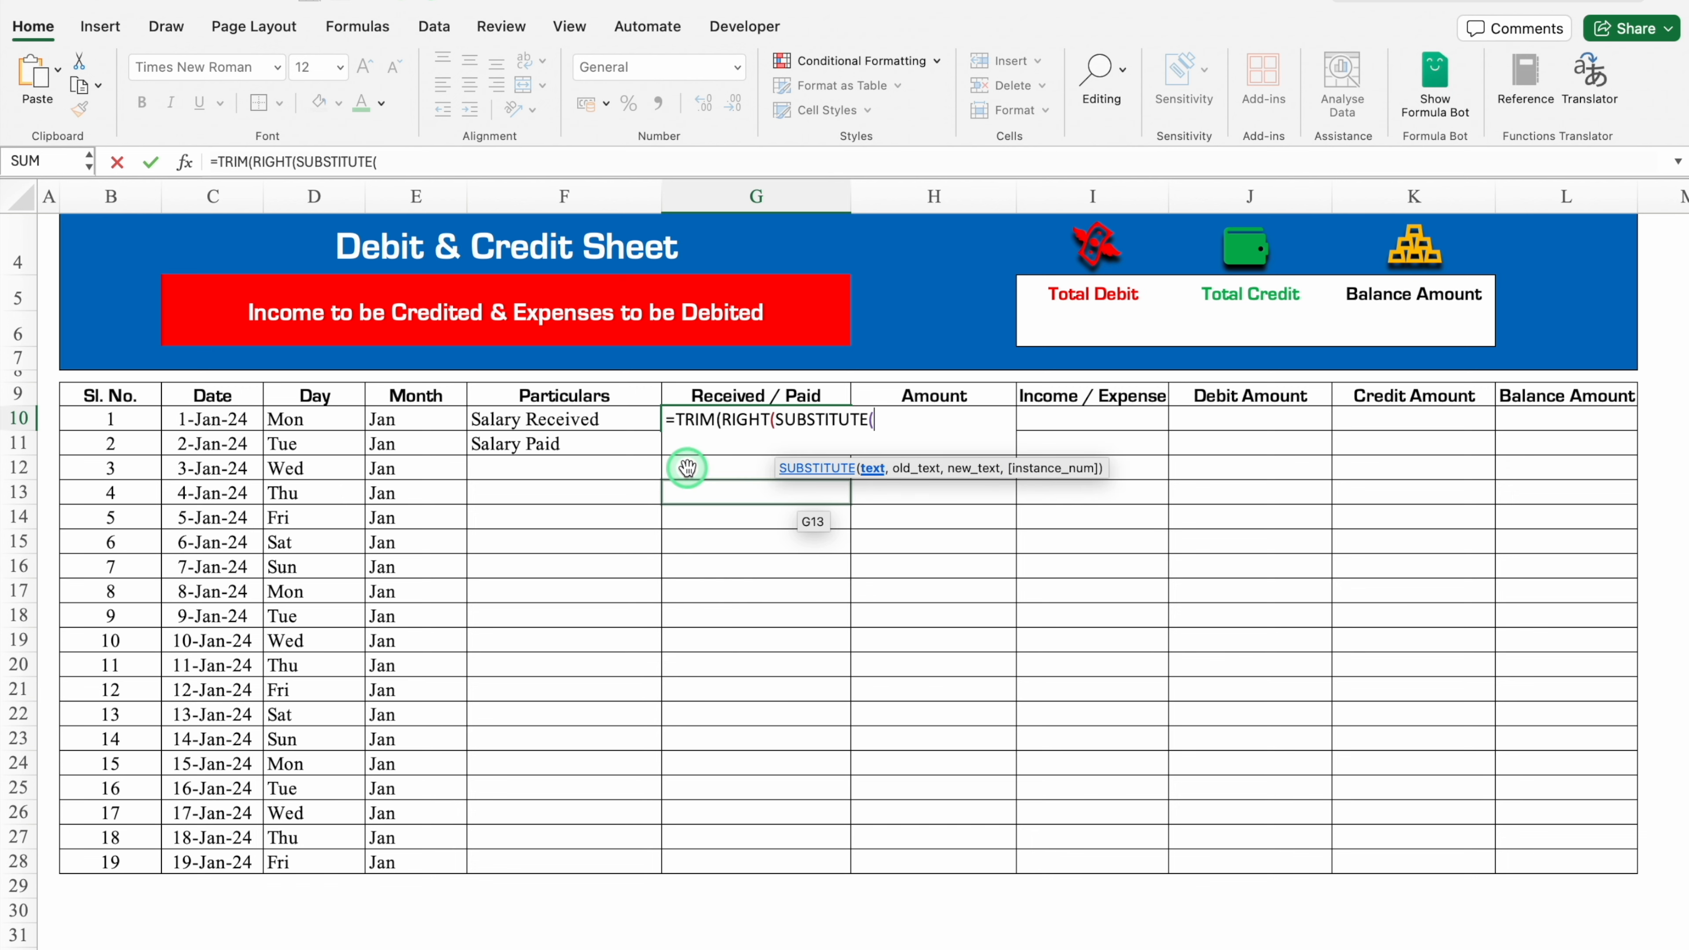
# Step: Complete the SUBSTITUTE part of the G10 formula with the arguments F10," ",REPT(" ",LEN(F10)))
pyautogui.click(620, 422)
pyautogui.write(',"')
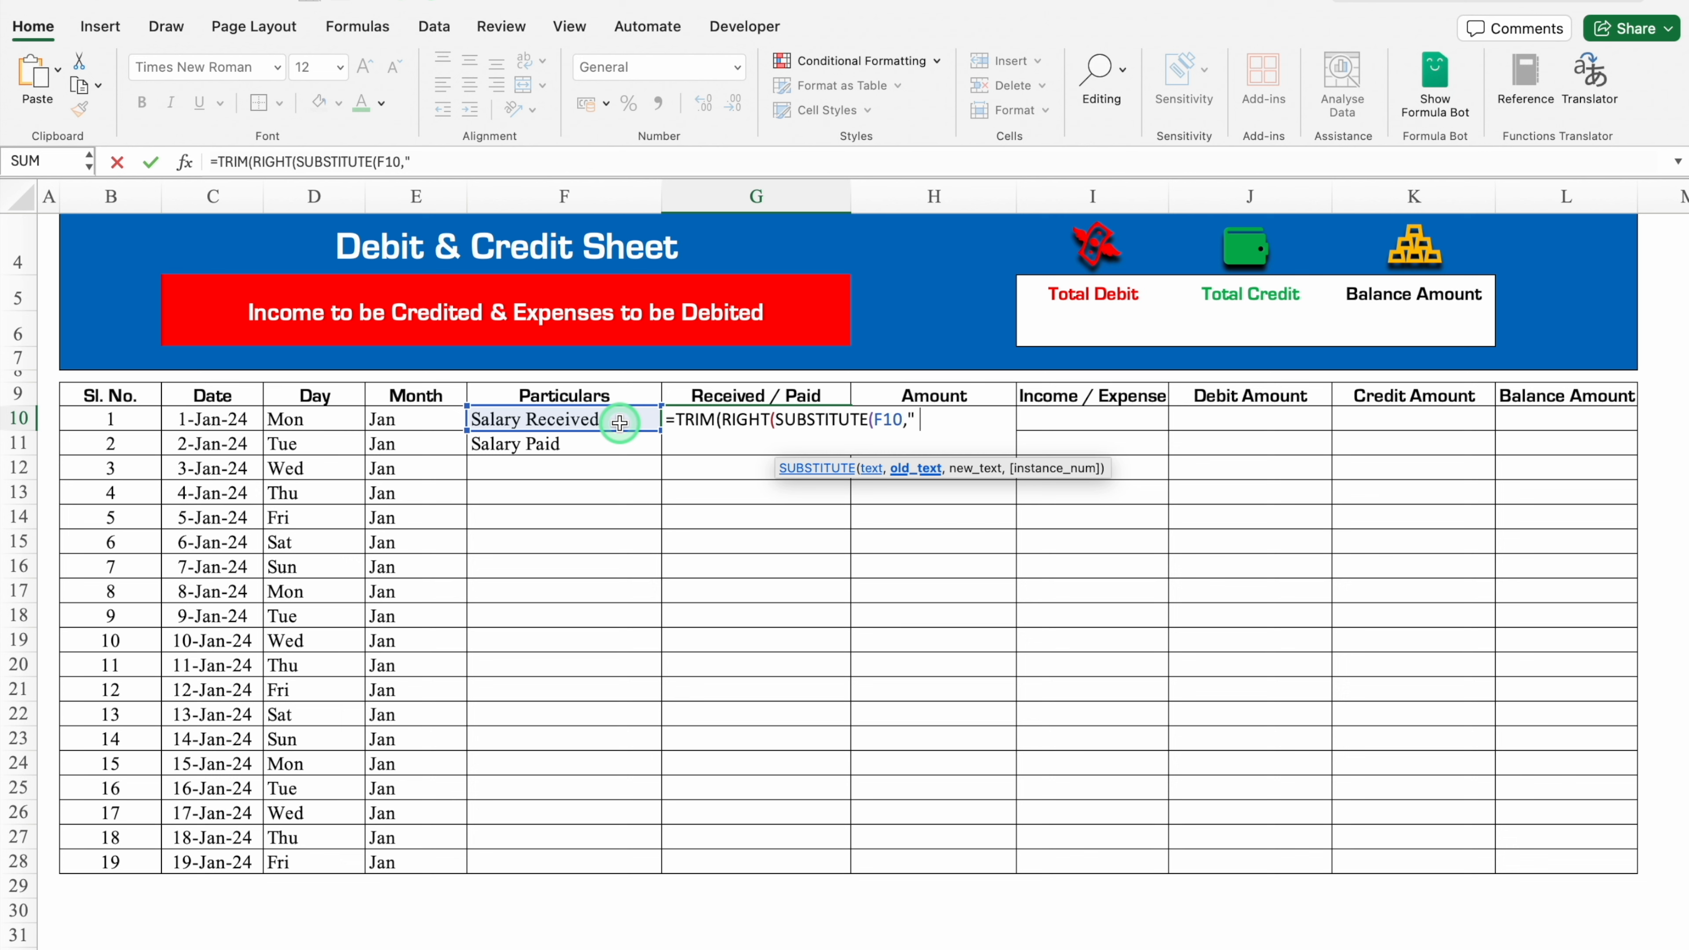
pyautogui.write(' ",rep')
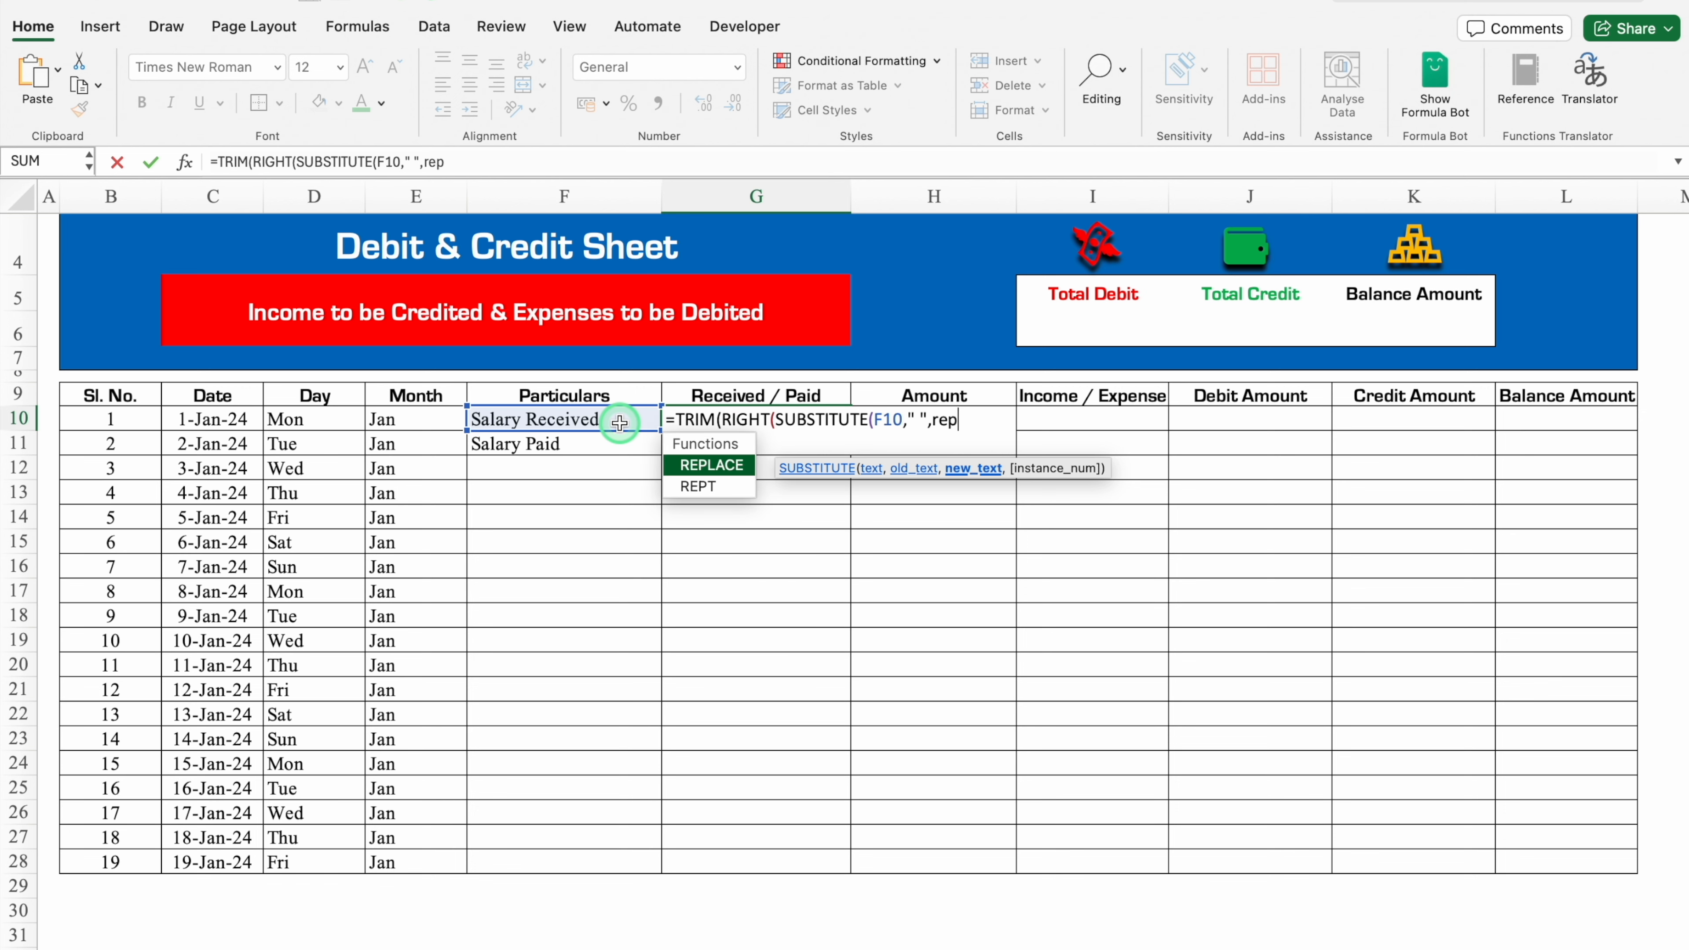
pyautogui.doubleClick(717, 481)
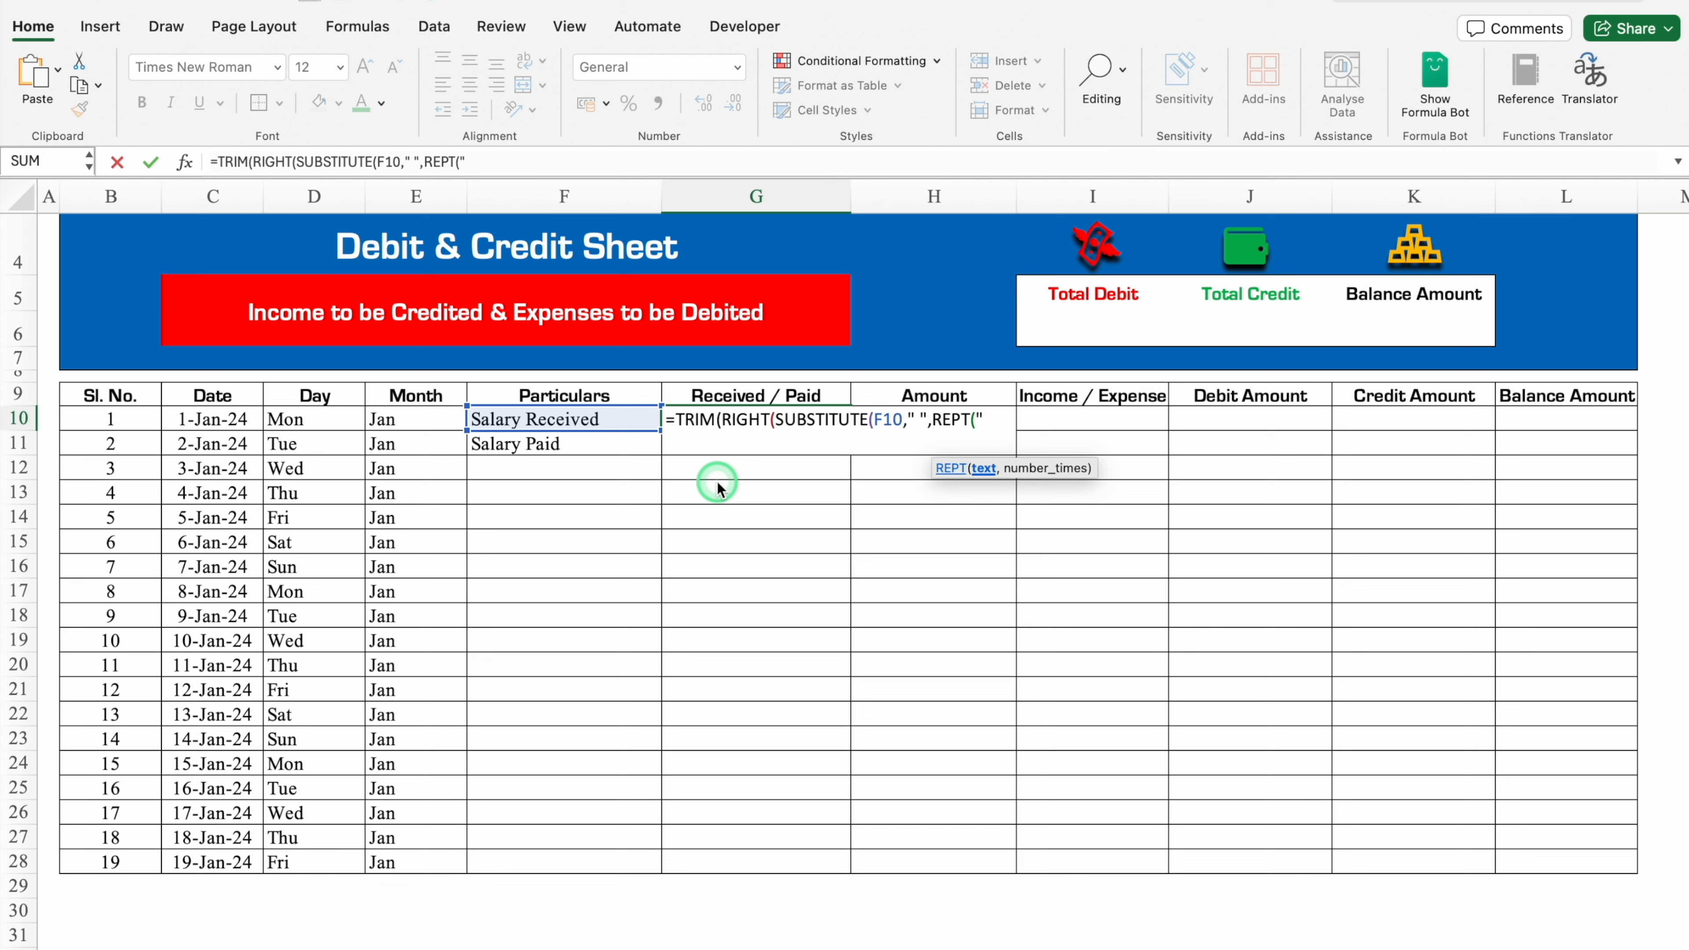
pyautogui.write('" ",len')
pyautogui.doubleClick(715, 469)
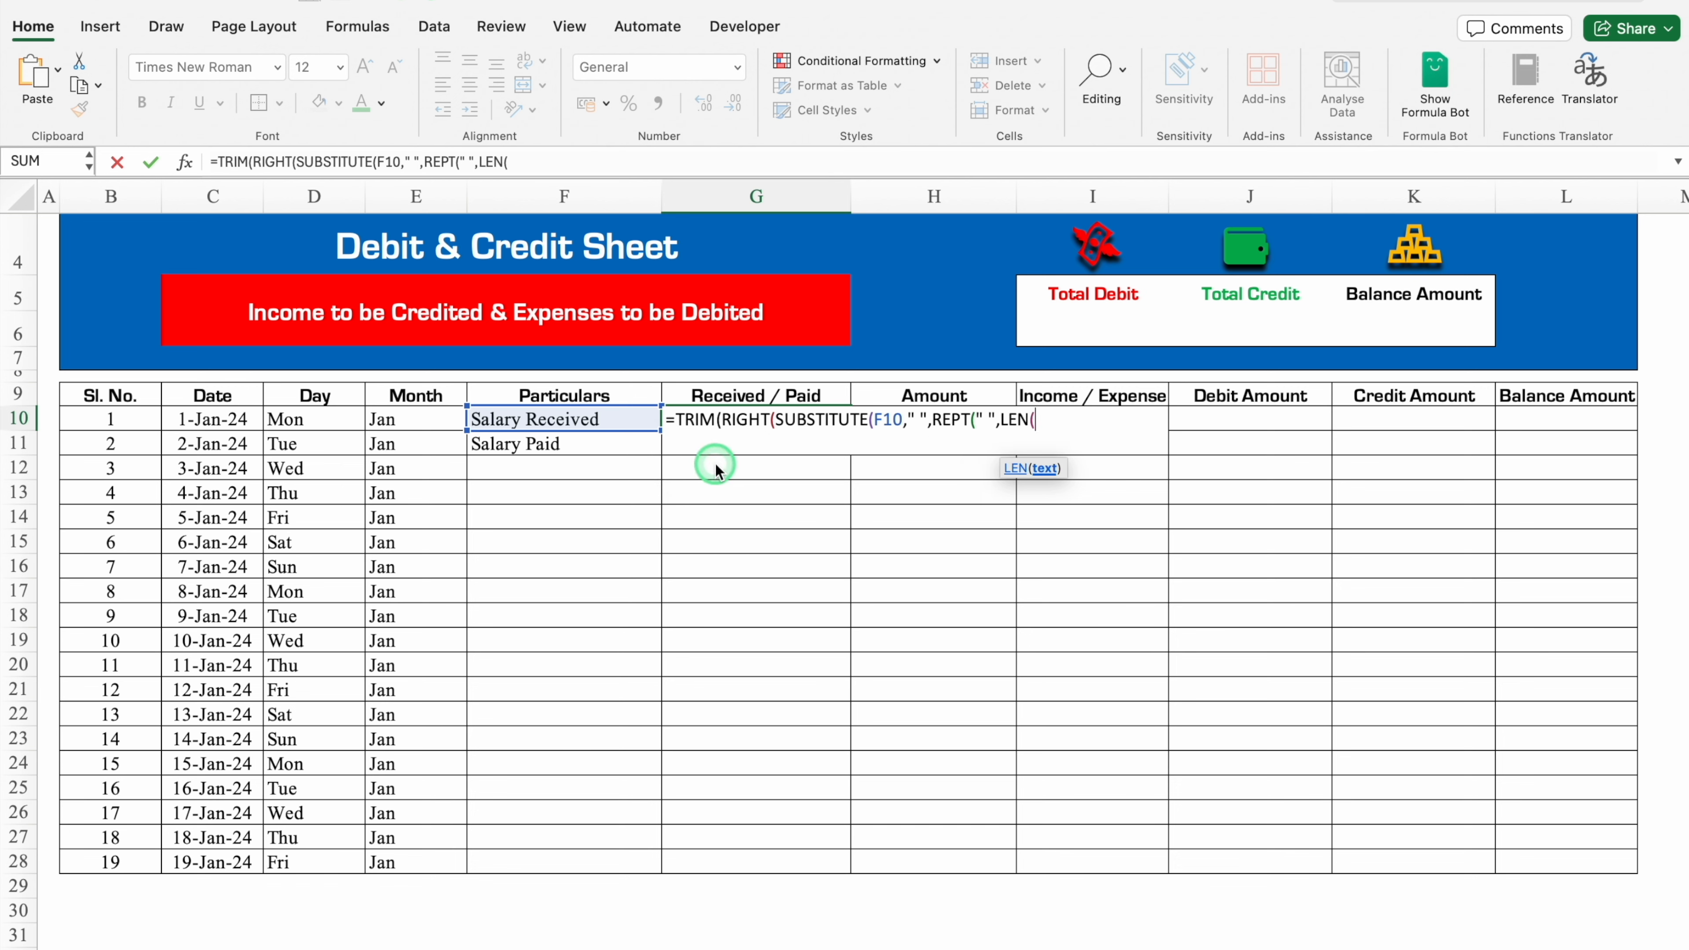
pyautogui.click(602, 421)
pyautogui.write(')))')
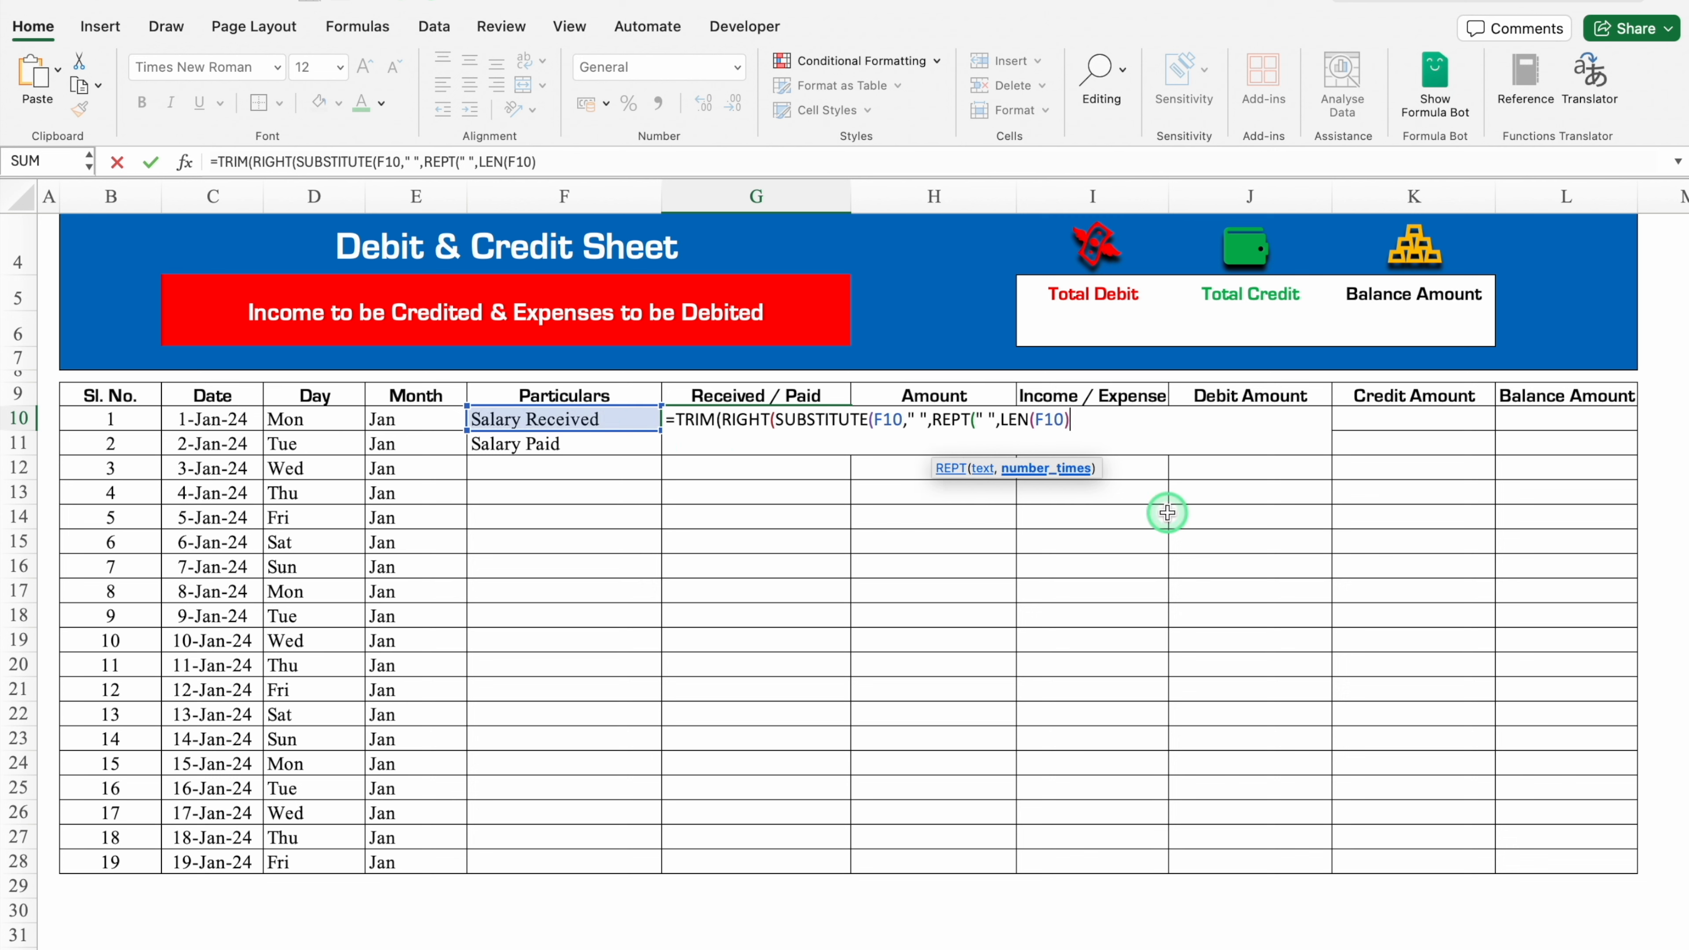
# Step: Complete the G10 formula with LEN(F10) as RIGHT's character count, close it, and fill it down to G28
pyautogui.write(',')
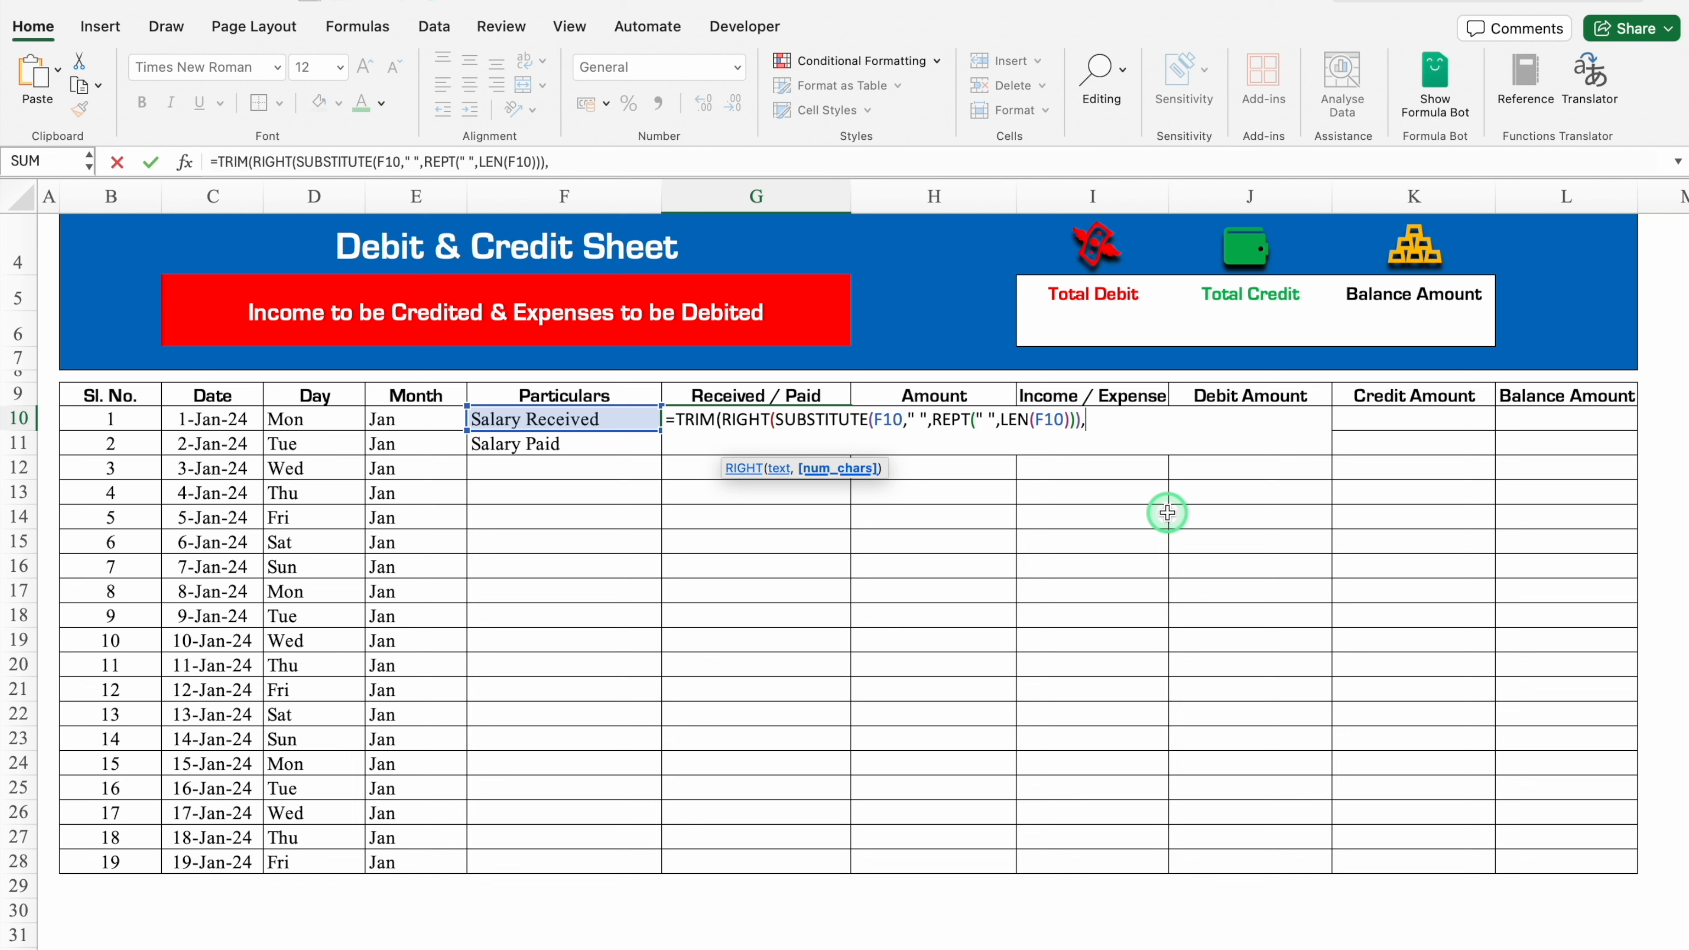
pyautogui.write('LEN')
pyautogui.doubleClick(703, 470)
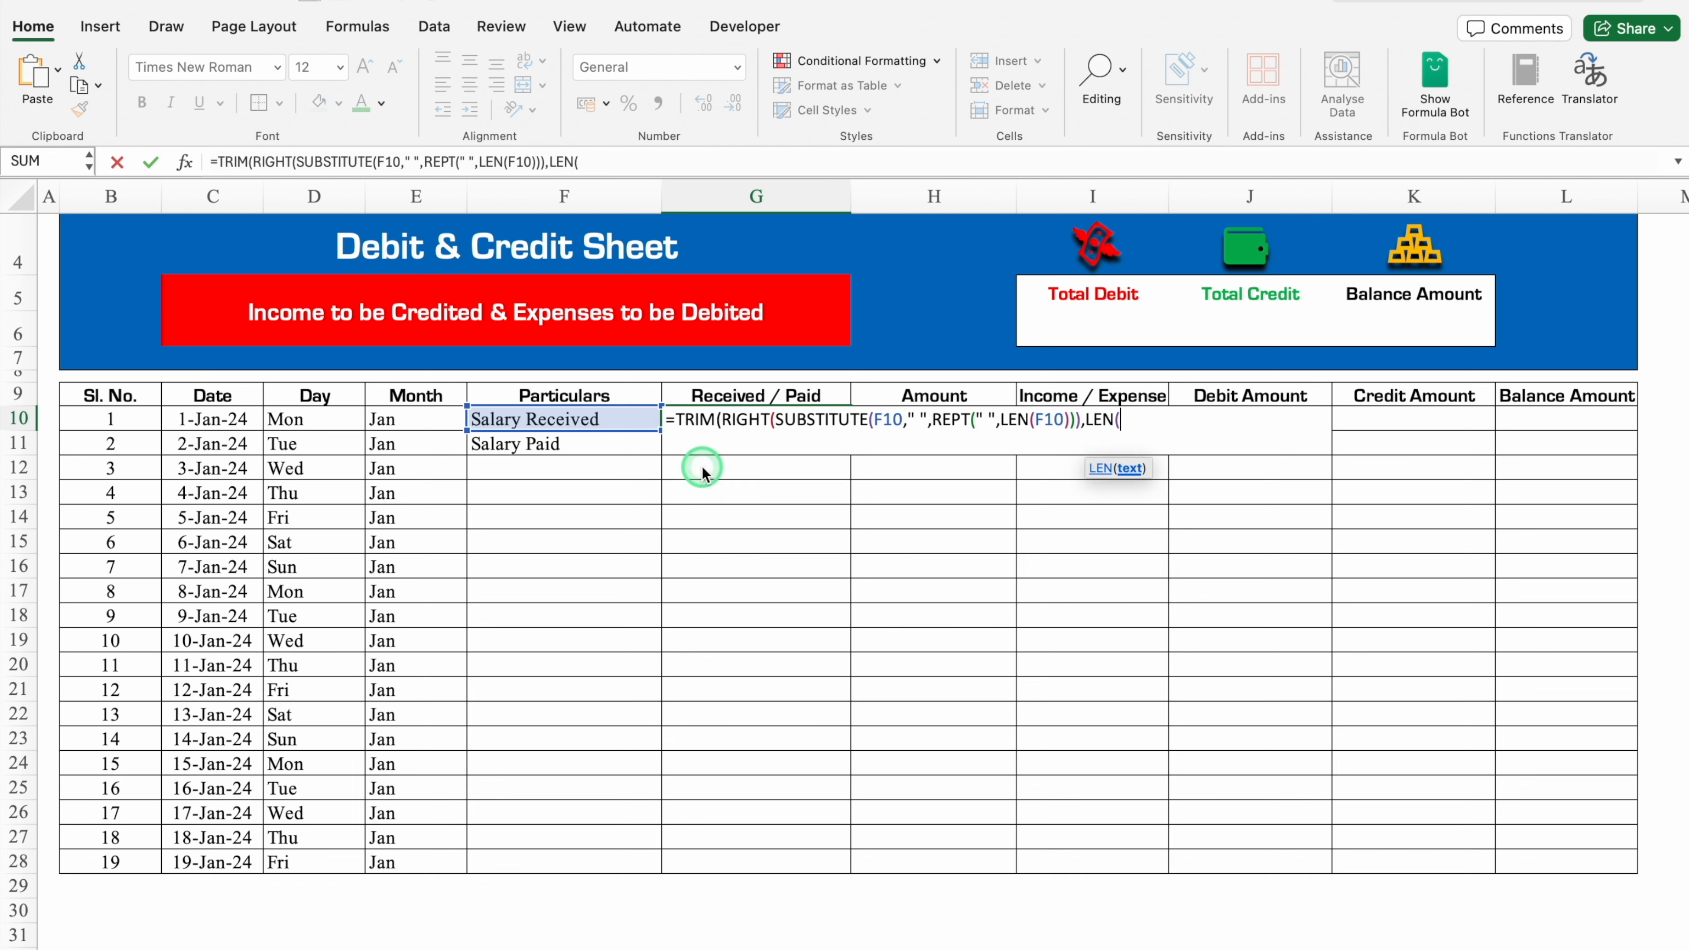
pyautogui.click(603, 417)
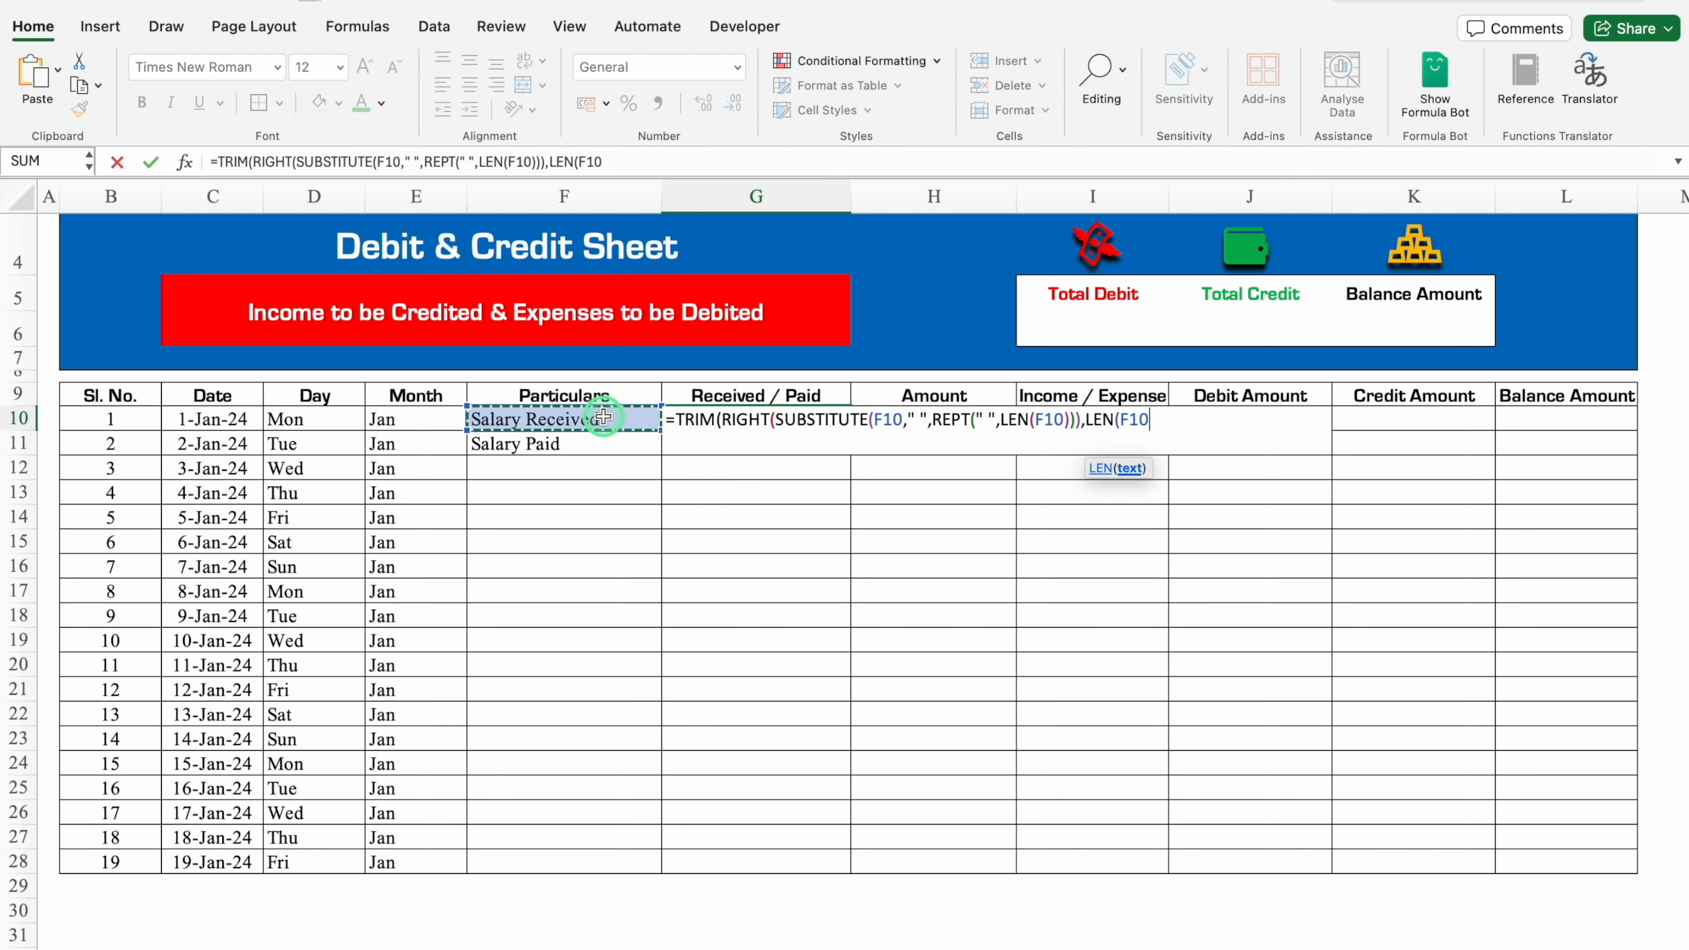
pyautogui.write(')))')
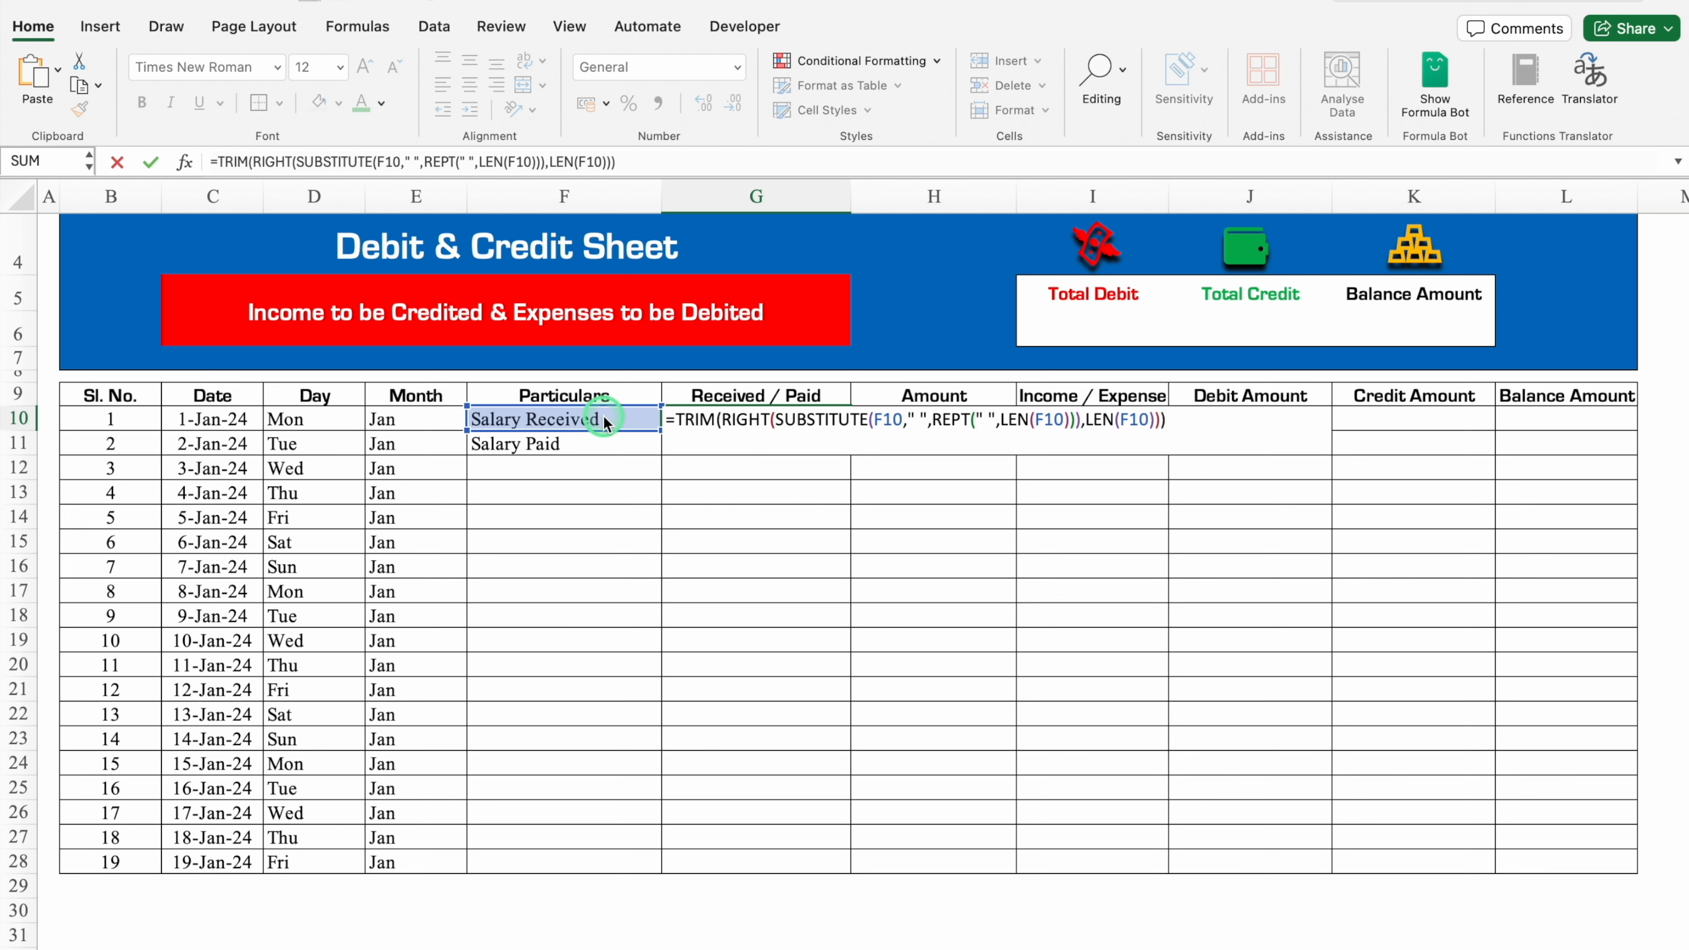
pyautogui.press('Return')
pyautogui.click(755, 418)
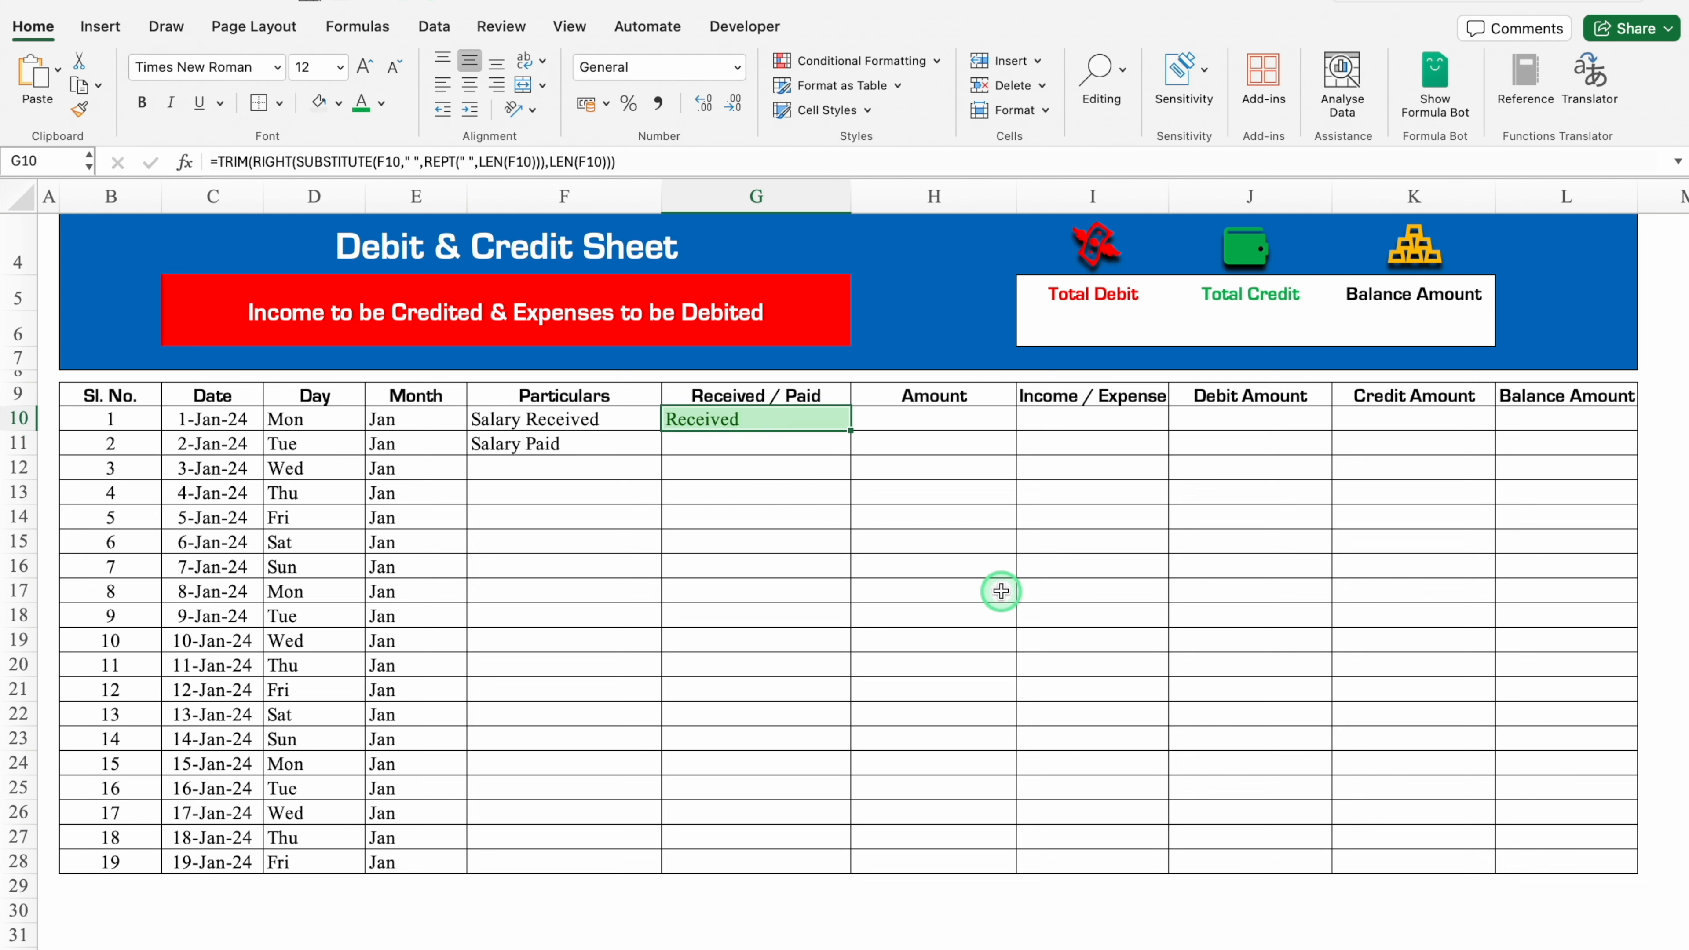
pyautogui.moveTo(851, 431); pyautogui.dragTo(833, 865)
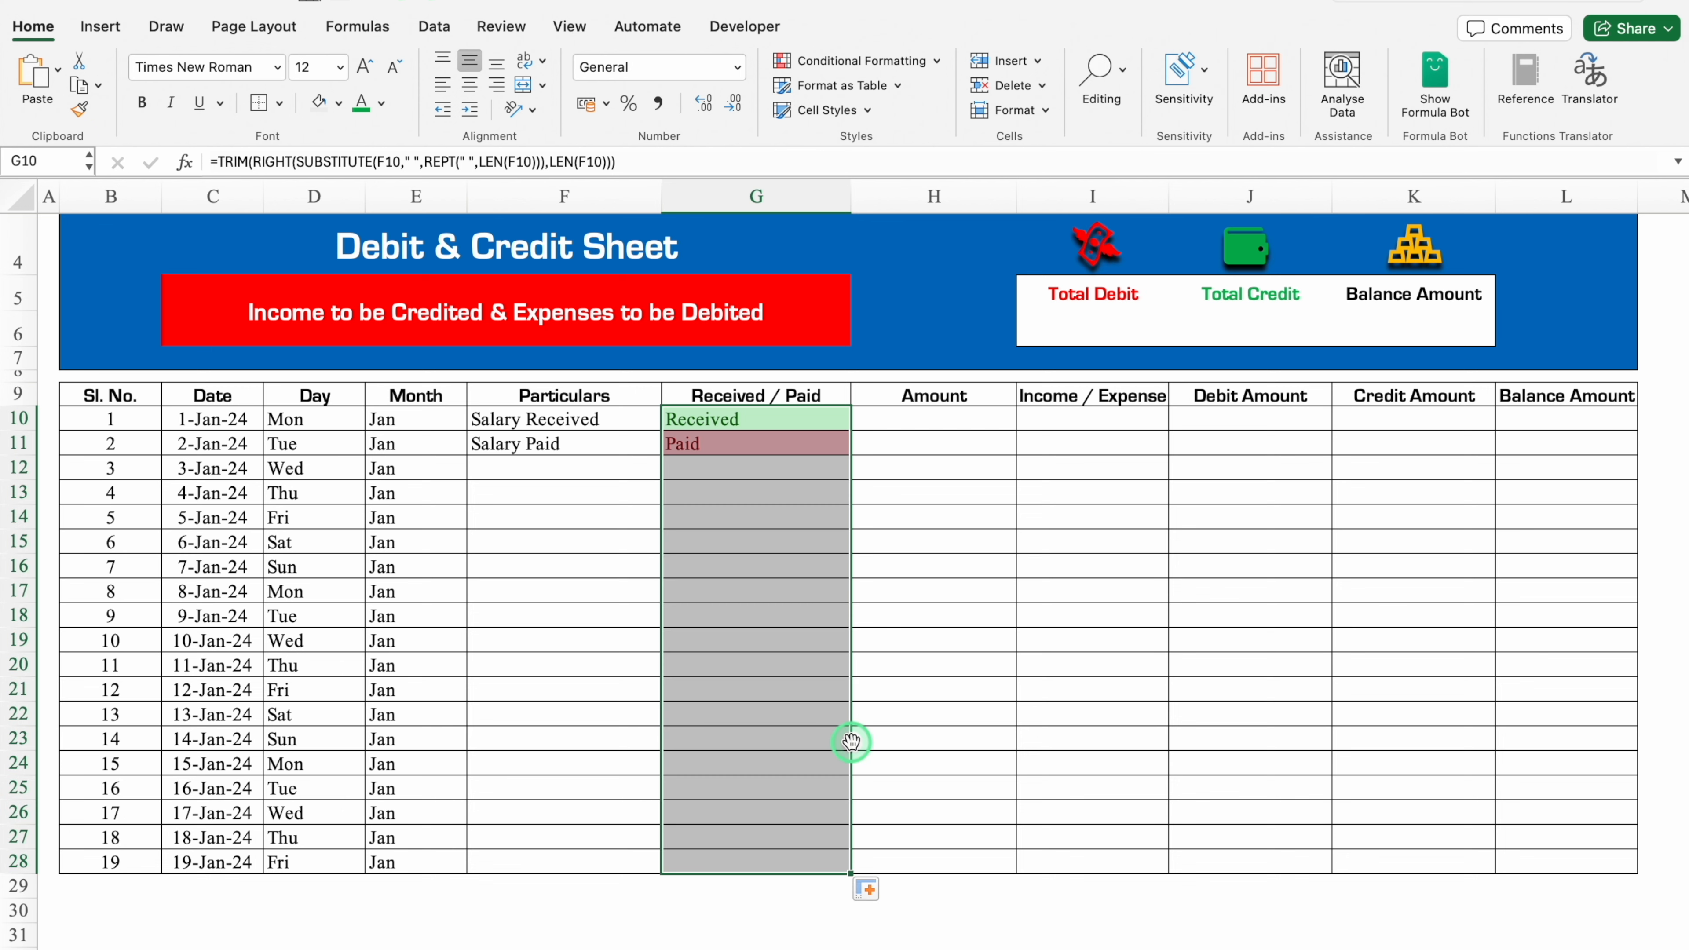
# Step: Enter Wages Paid as a test particular in F12
pyautogui.doubleClick(611, 467)
pyautogui.write('Wages Paid')
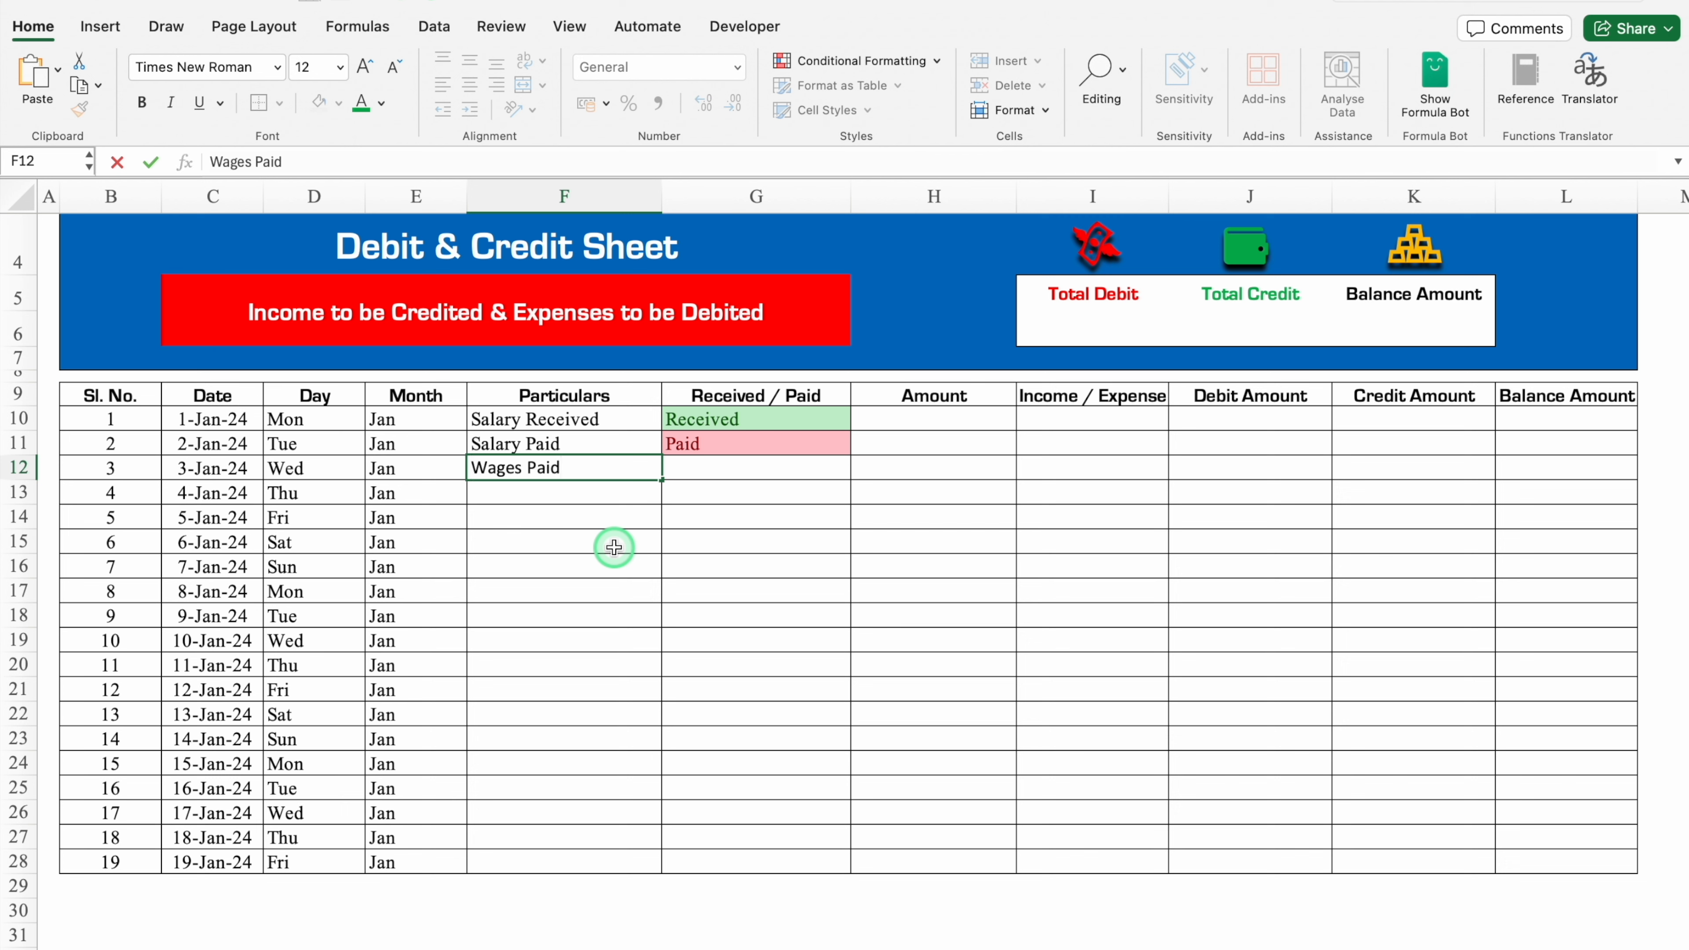
pyautogui.press('Return')
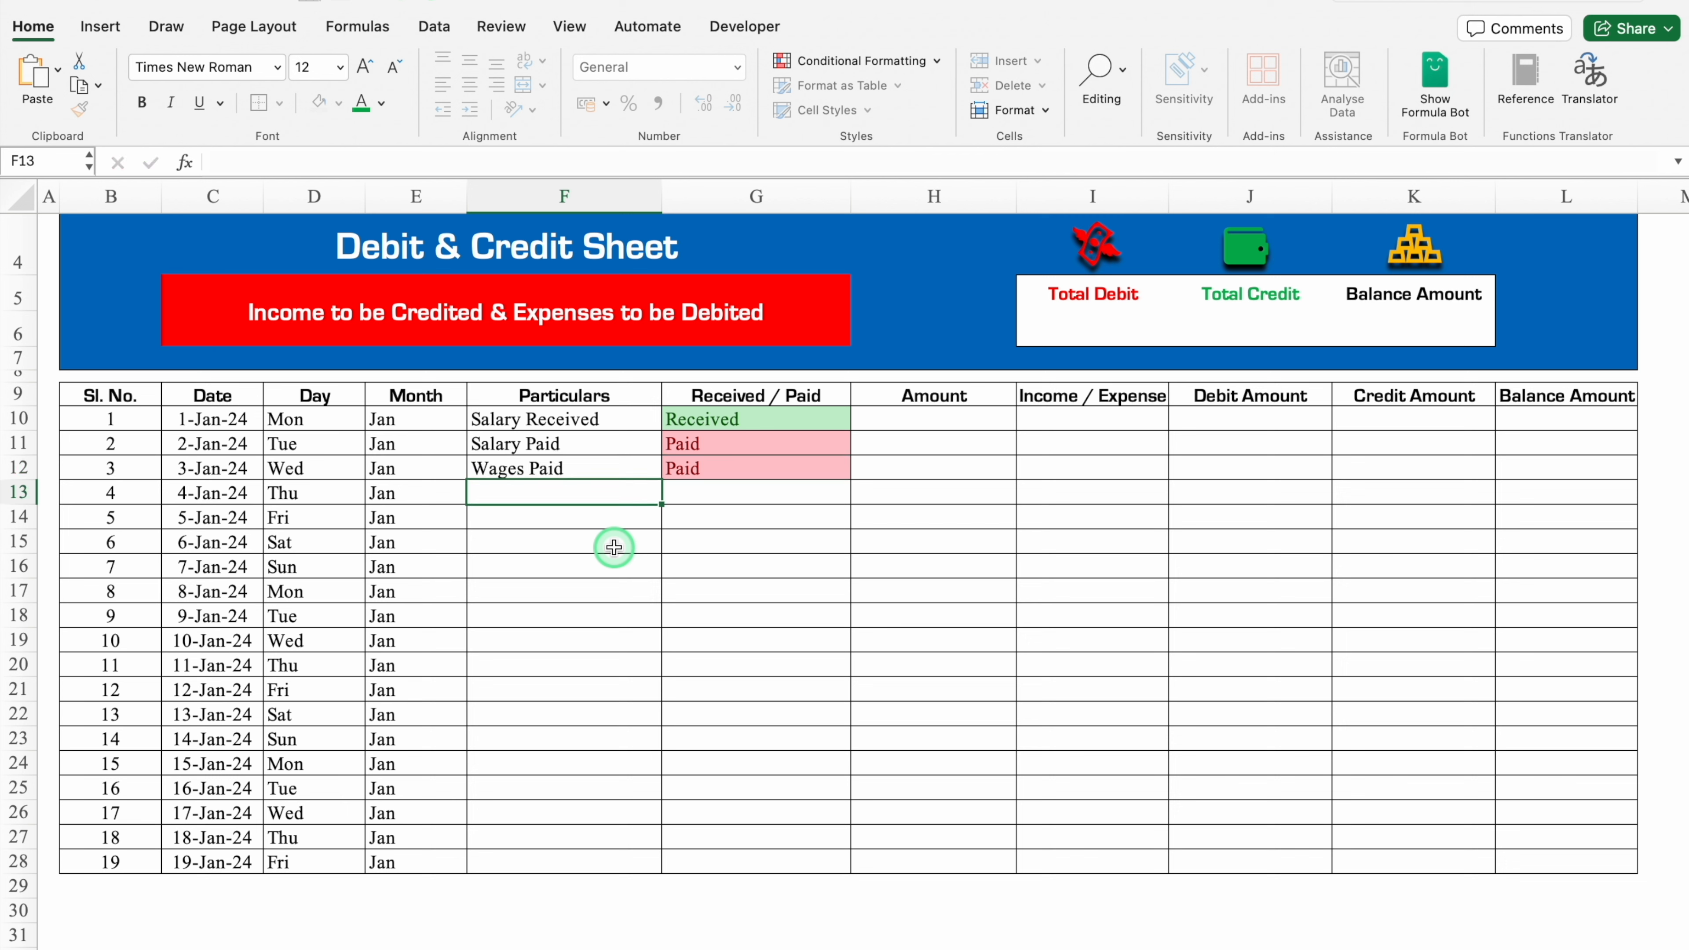
# Step: Change the test particular in F12 to Wages Received
pyautogui.click(649, 477)
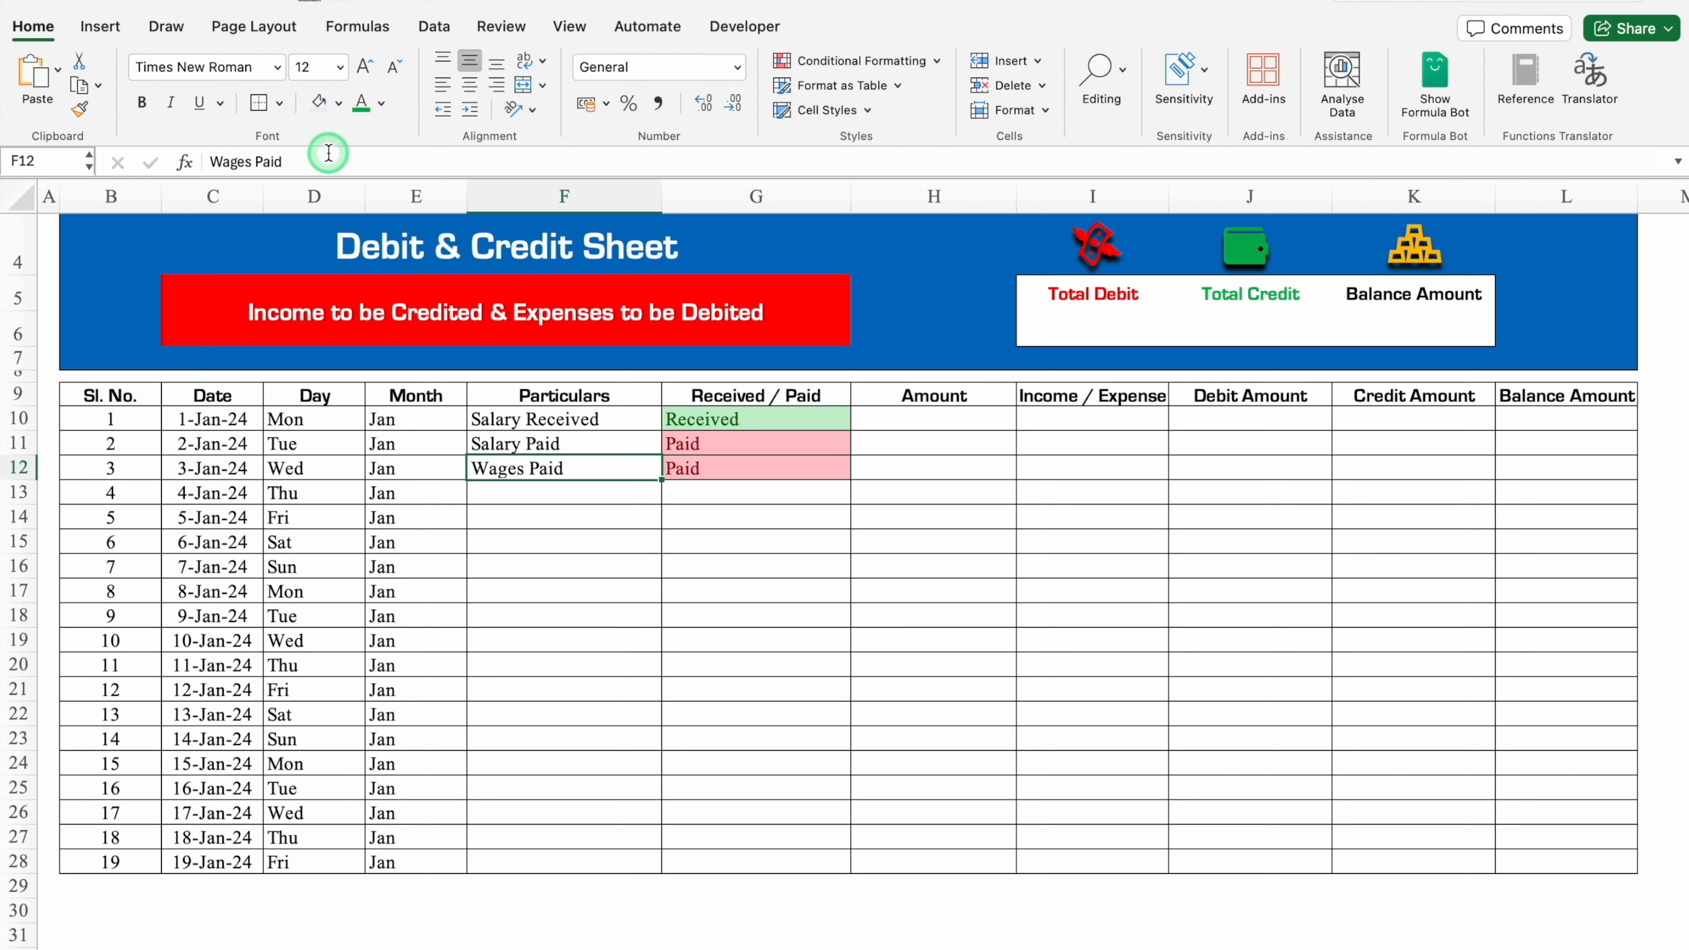
pyautogui.click(329, 157)
pyautogui.press('BackSpace')
pyautogui.press('BackSpace')
pyautogui.press('BackSpace')
pyautogui.press('BackSpace')
pyautogui.write('Received')
pyautogui.press('Return')
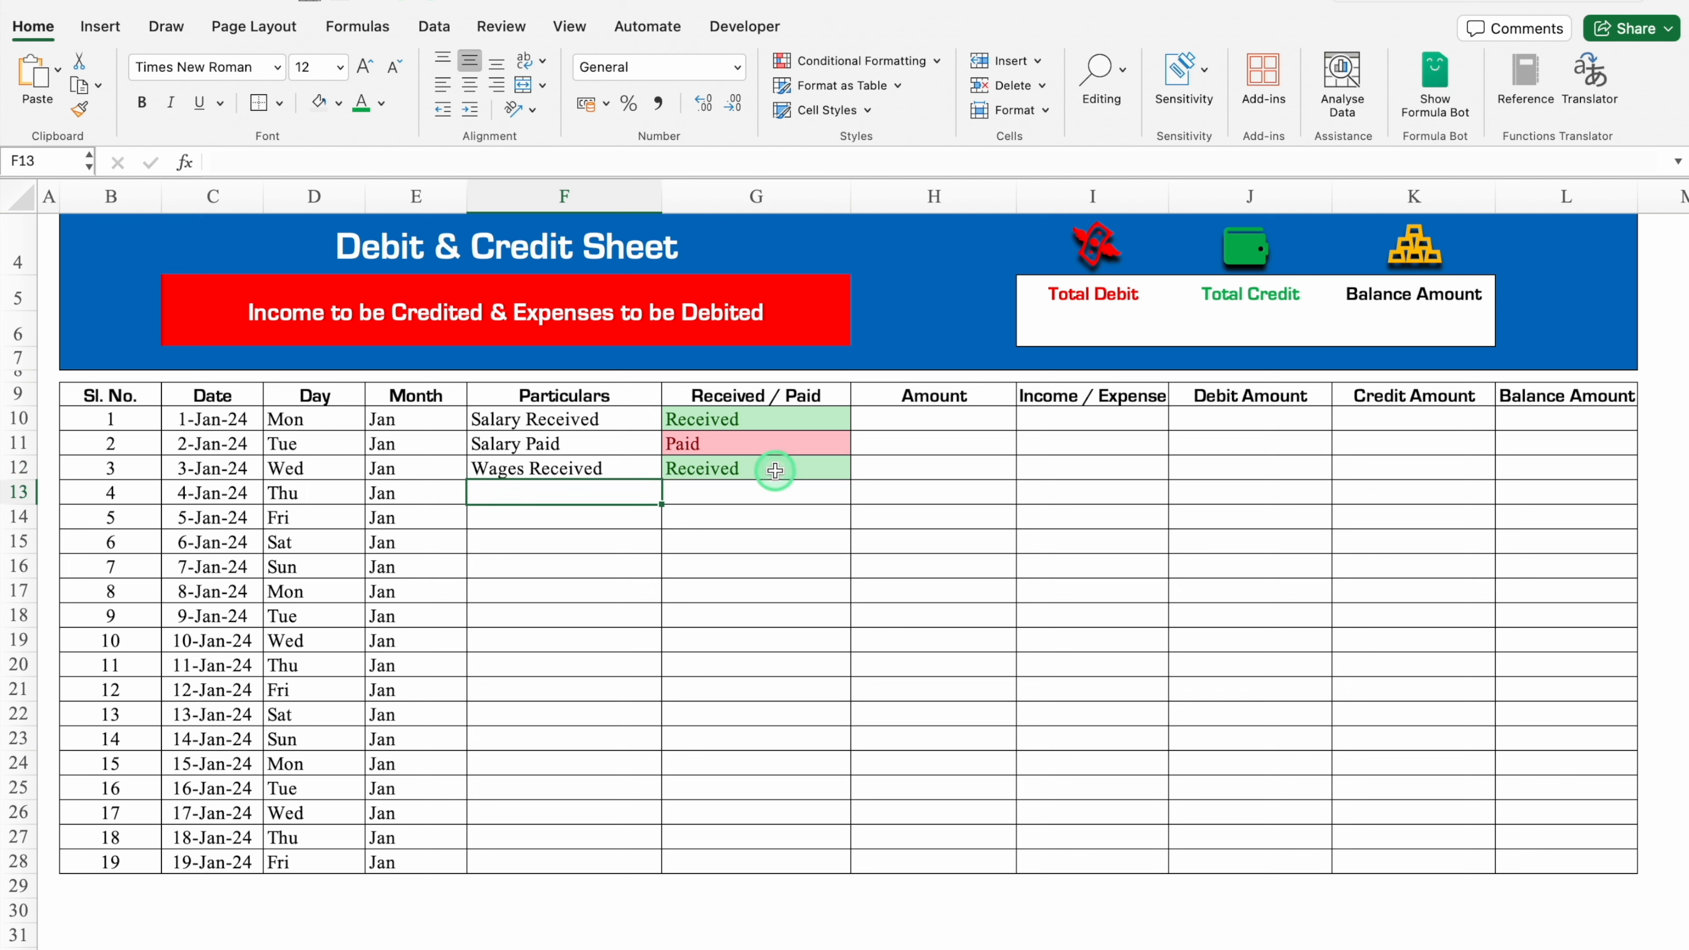
# Step: Delete the test particular from F12
pyautogui.click(769, 468)
pyautogui.click(618, 477)
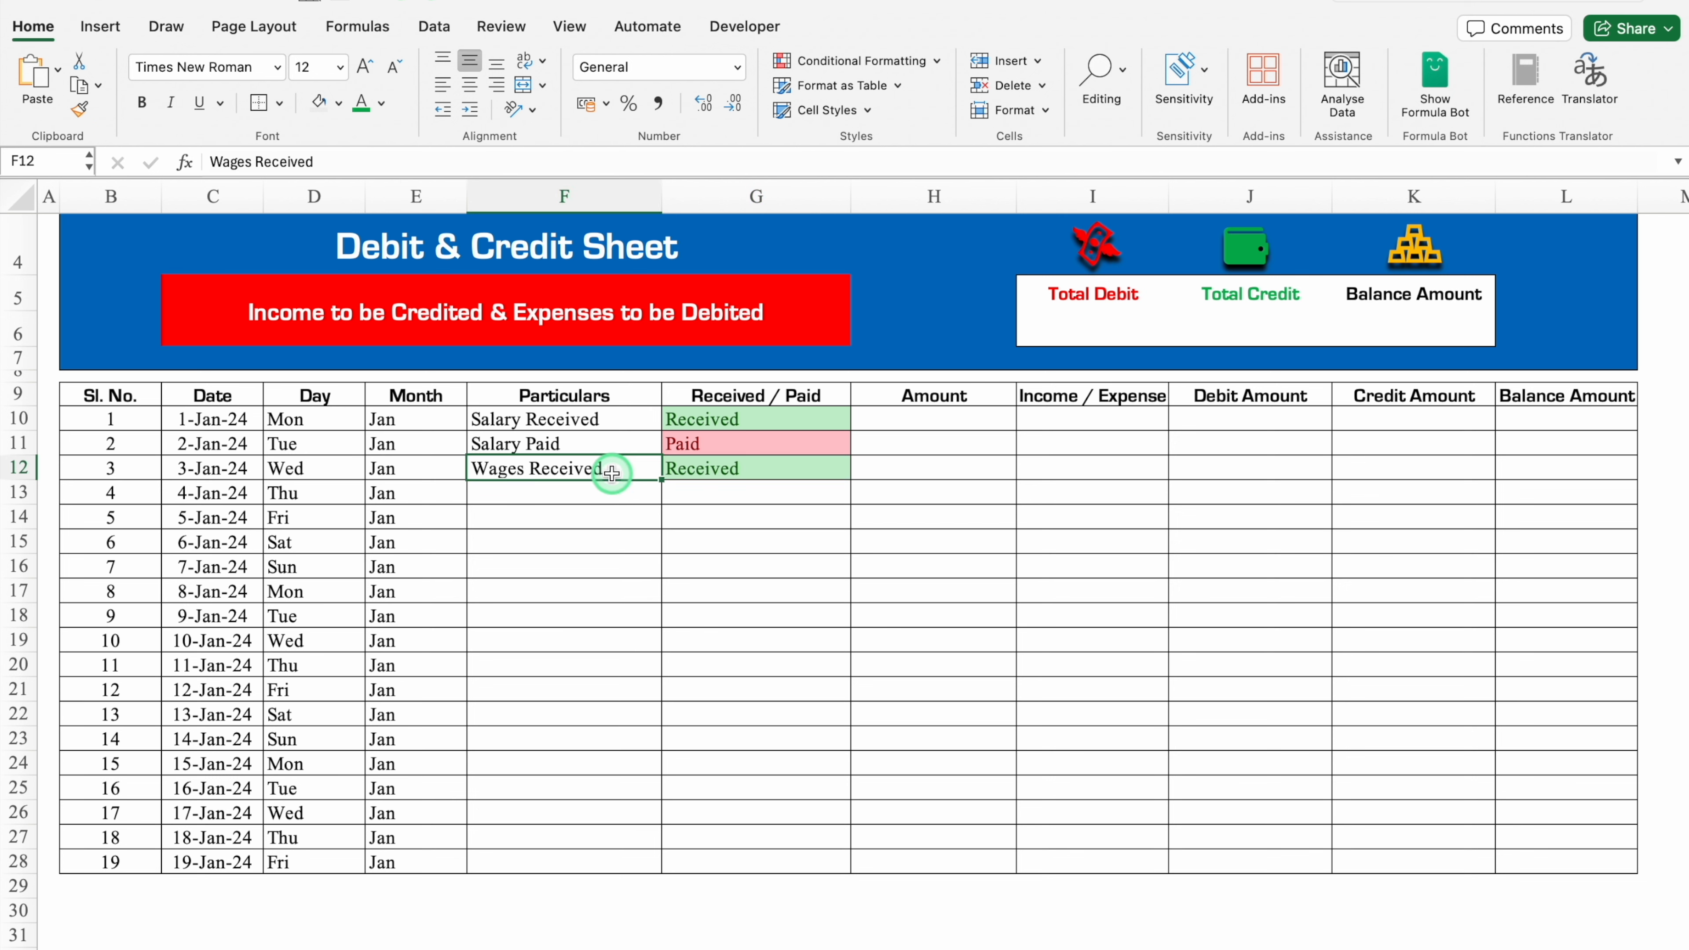
pyautogui.press('Delete')
pyautogui.click(929, 424)
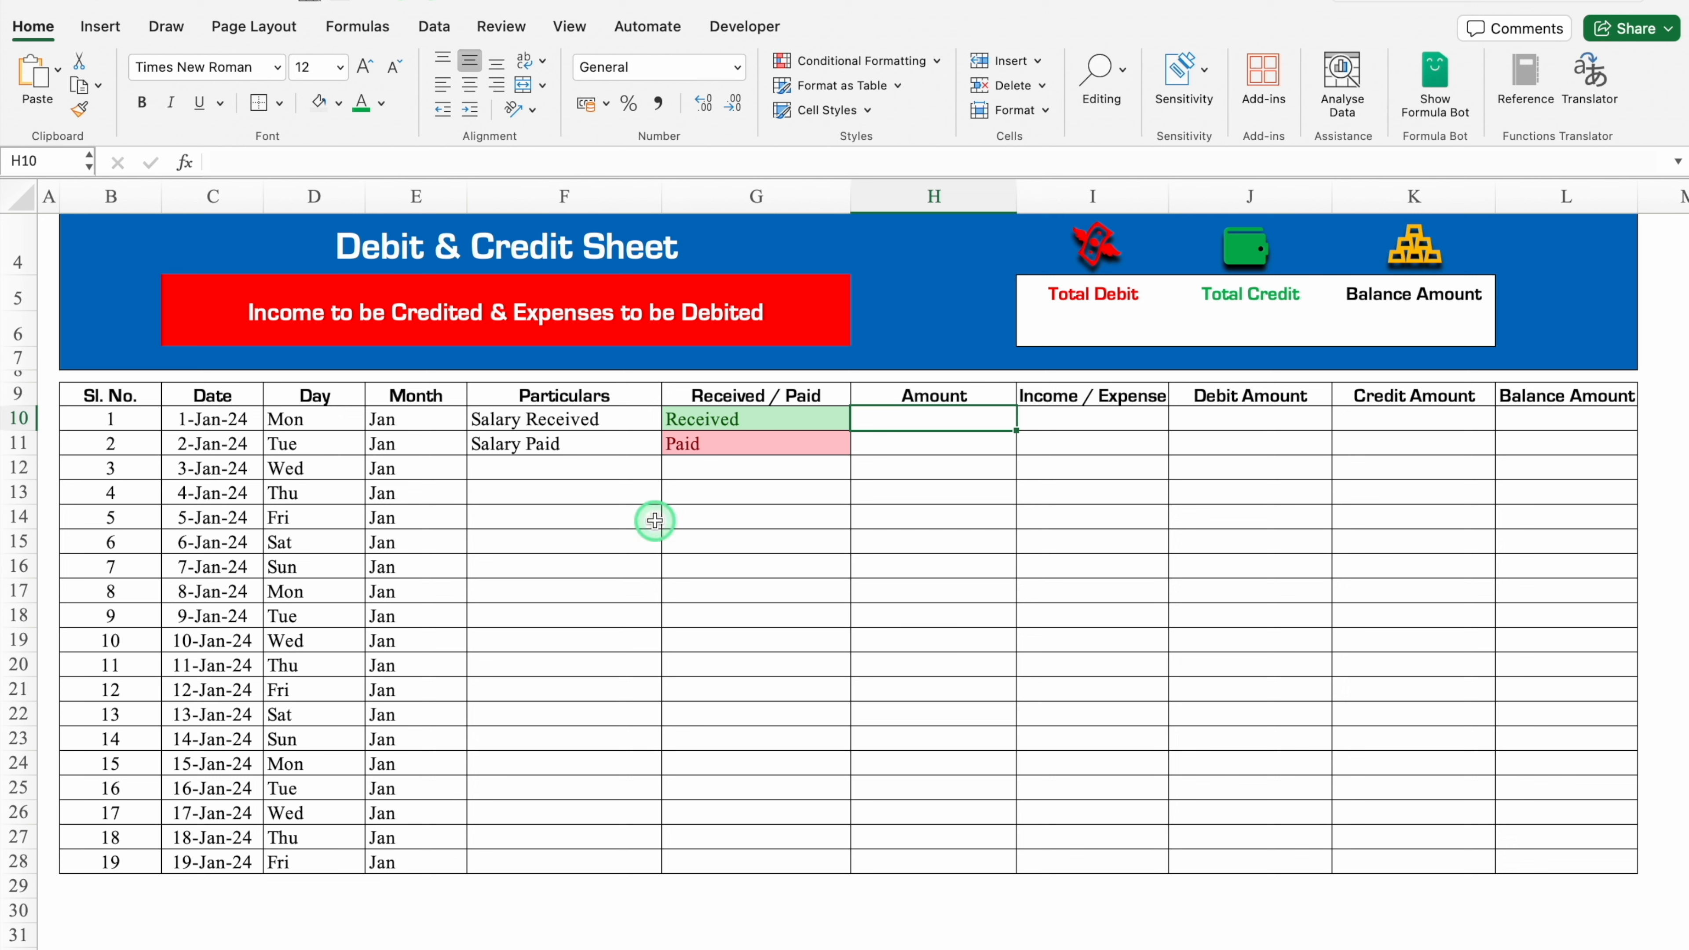
# Step: Shift Salary Received and Salary Paid down one row to F11:F12 and enter Opening Balance in F10
pyautogui.moveTo(577, 419); pyautogui.dragTo(578, 440)
pyautogui.press('super+c')
pyautogui.click(565, 444)
pyautogui.press('Return')
pyautogui.click(567, 420)
pyautogui.press('Delete')
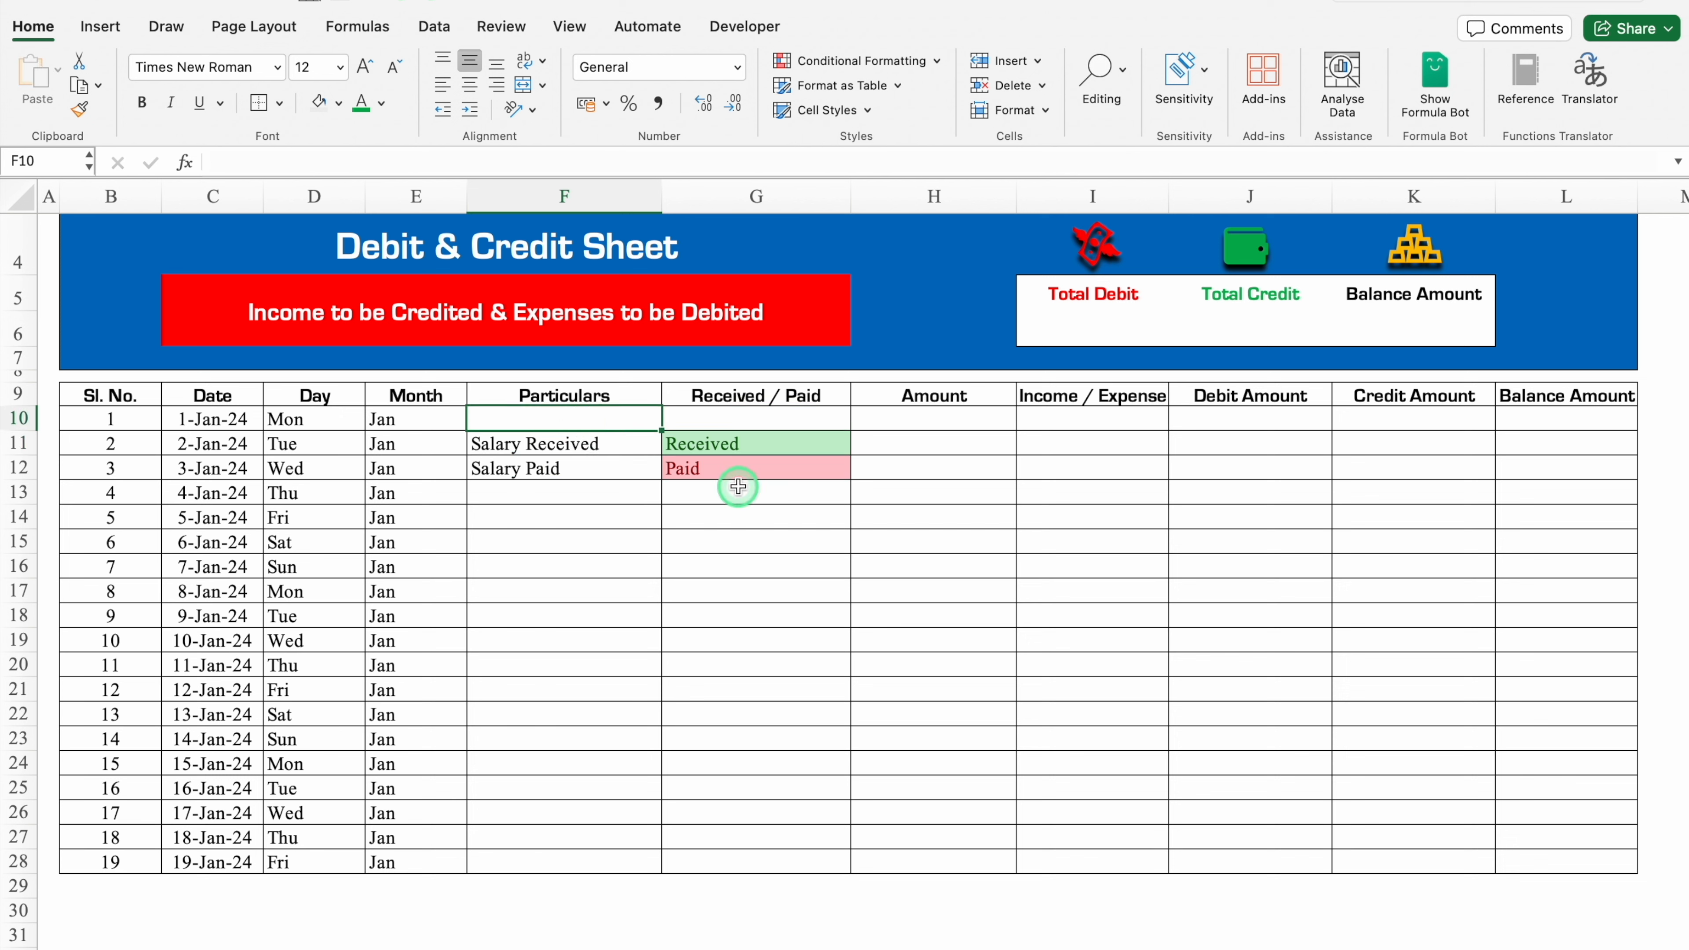
pyautogui.write('Opening Balance')
pyautogui.click(811, 423)
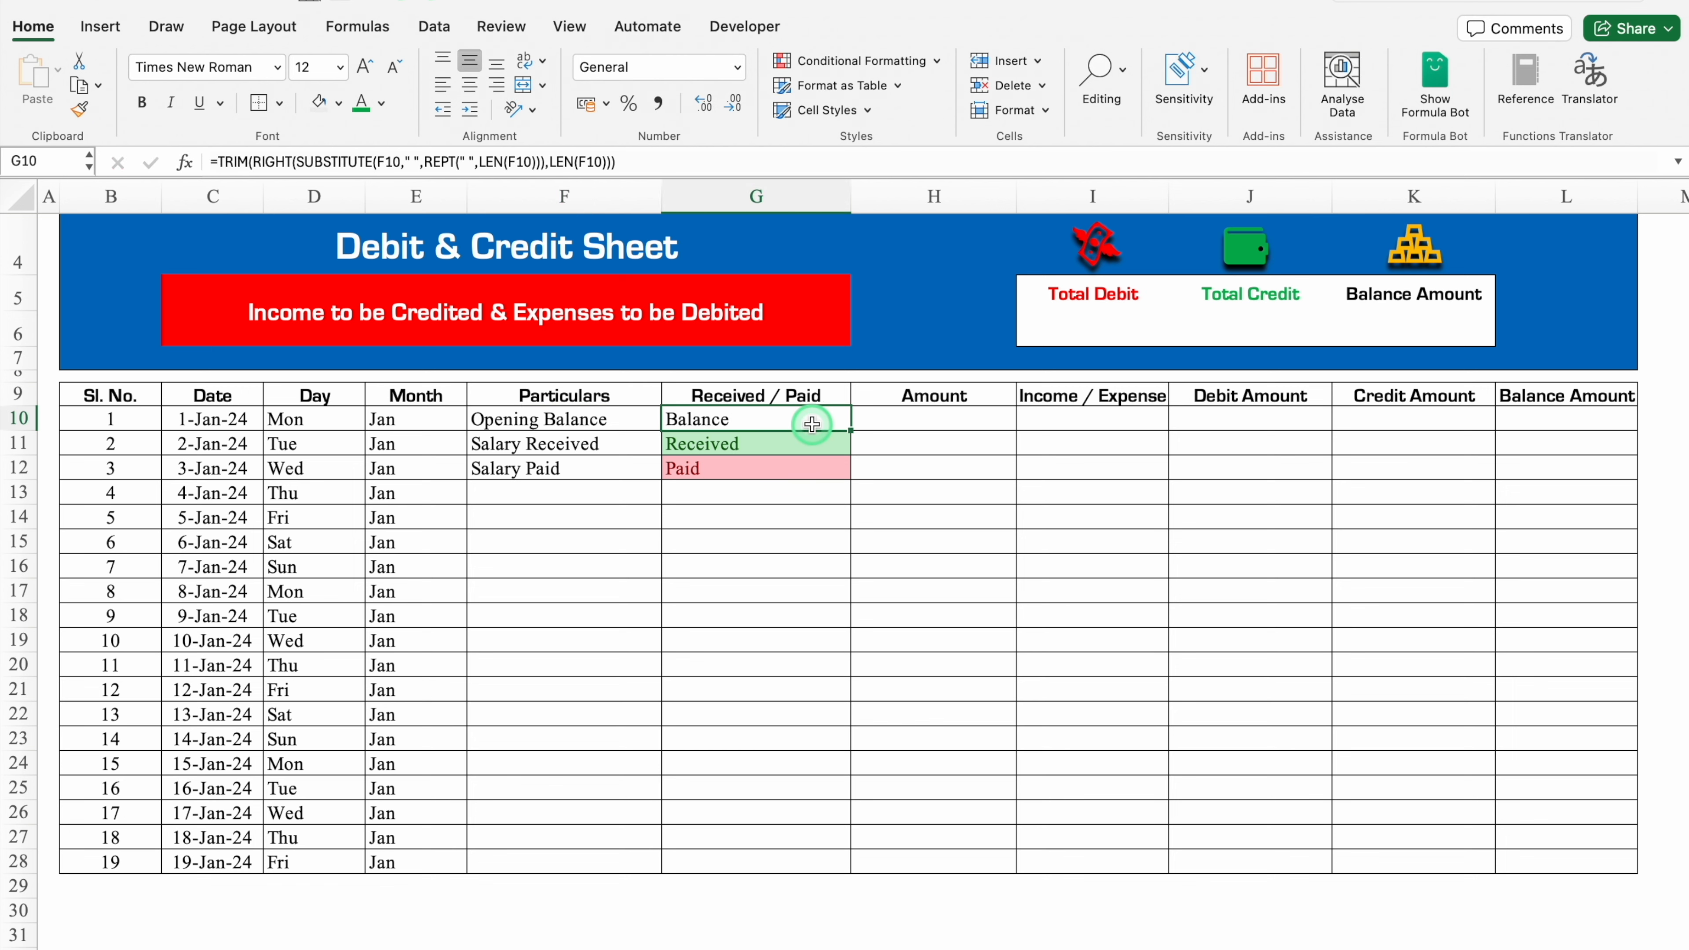
# Step: Set up a whole-sheet conditional formatting rule for cells equal to "Balance"
pyautogui.click(20, 197)
pyautogui.click(844, 58)
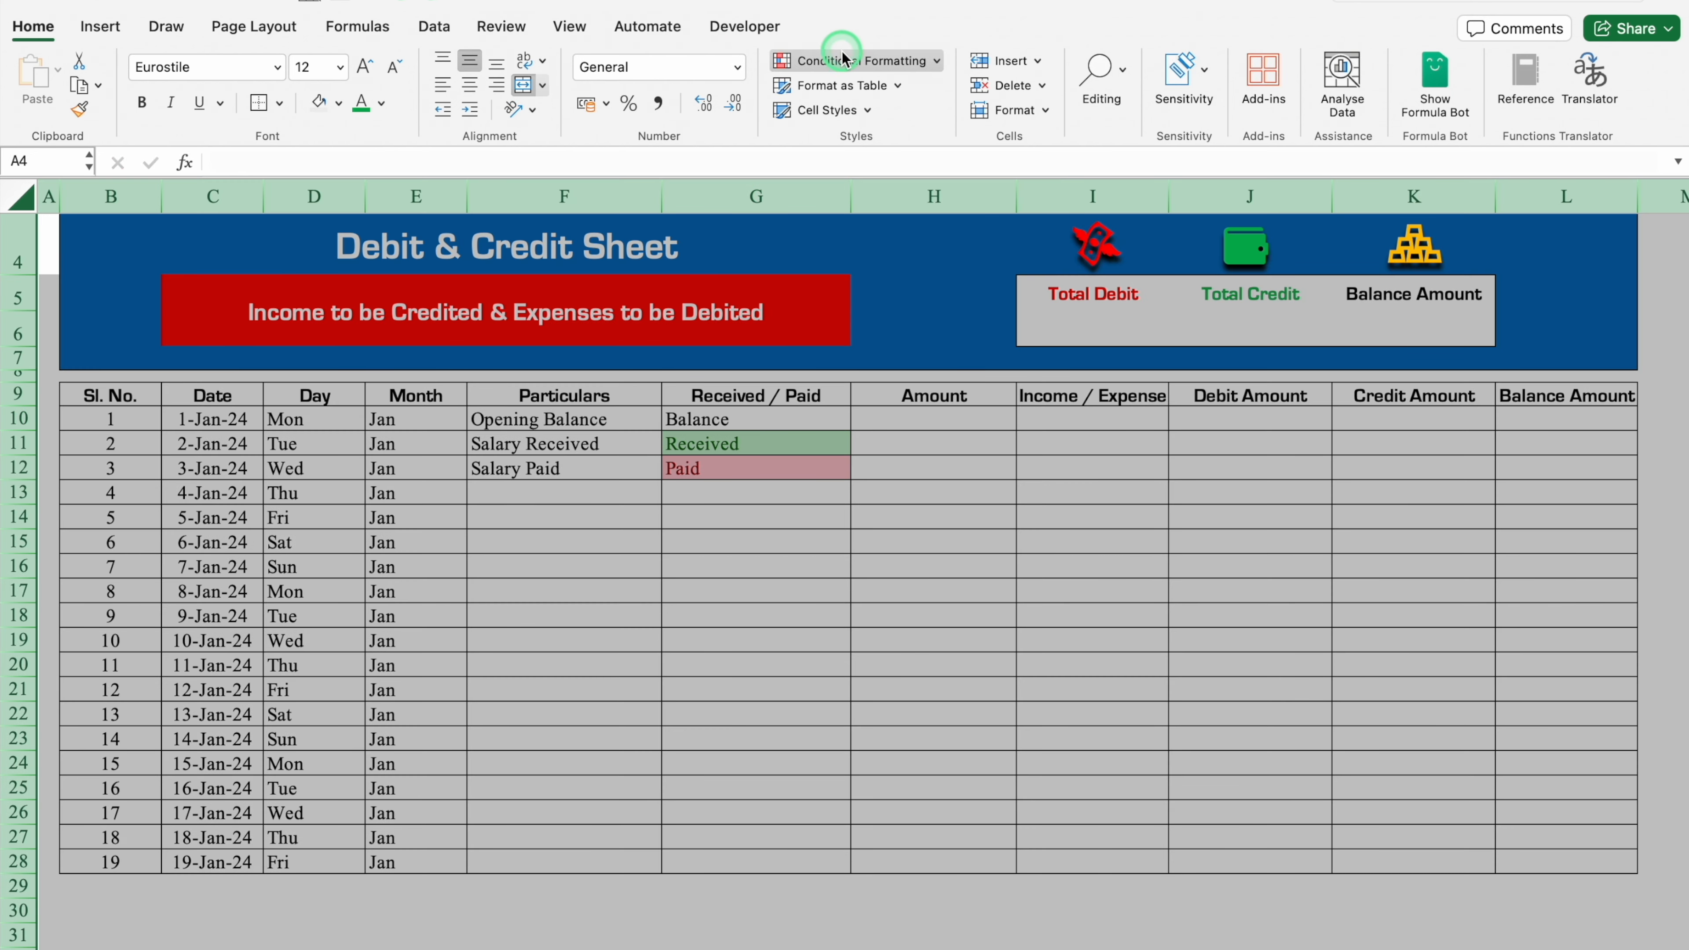
pyautogui.moveTo(908, 89)
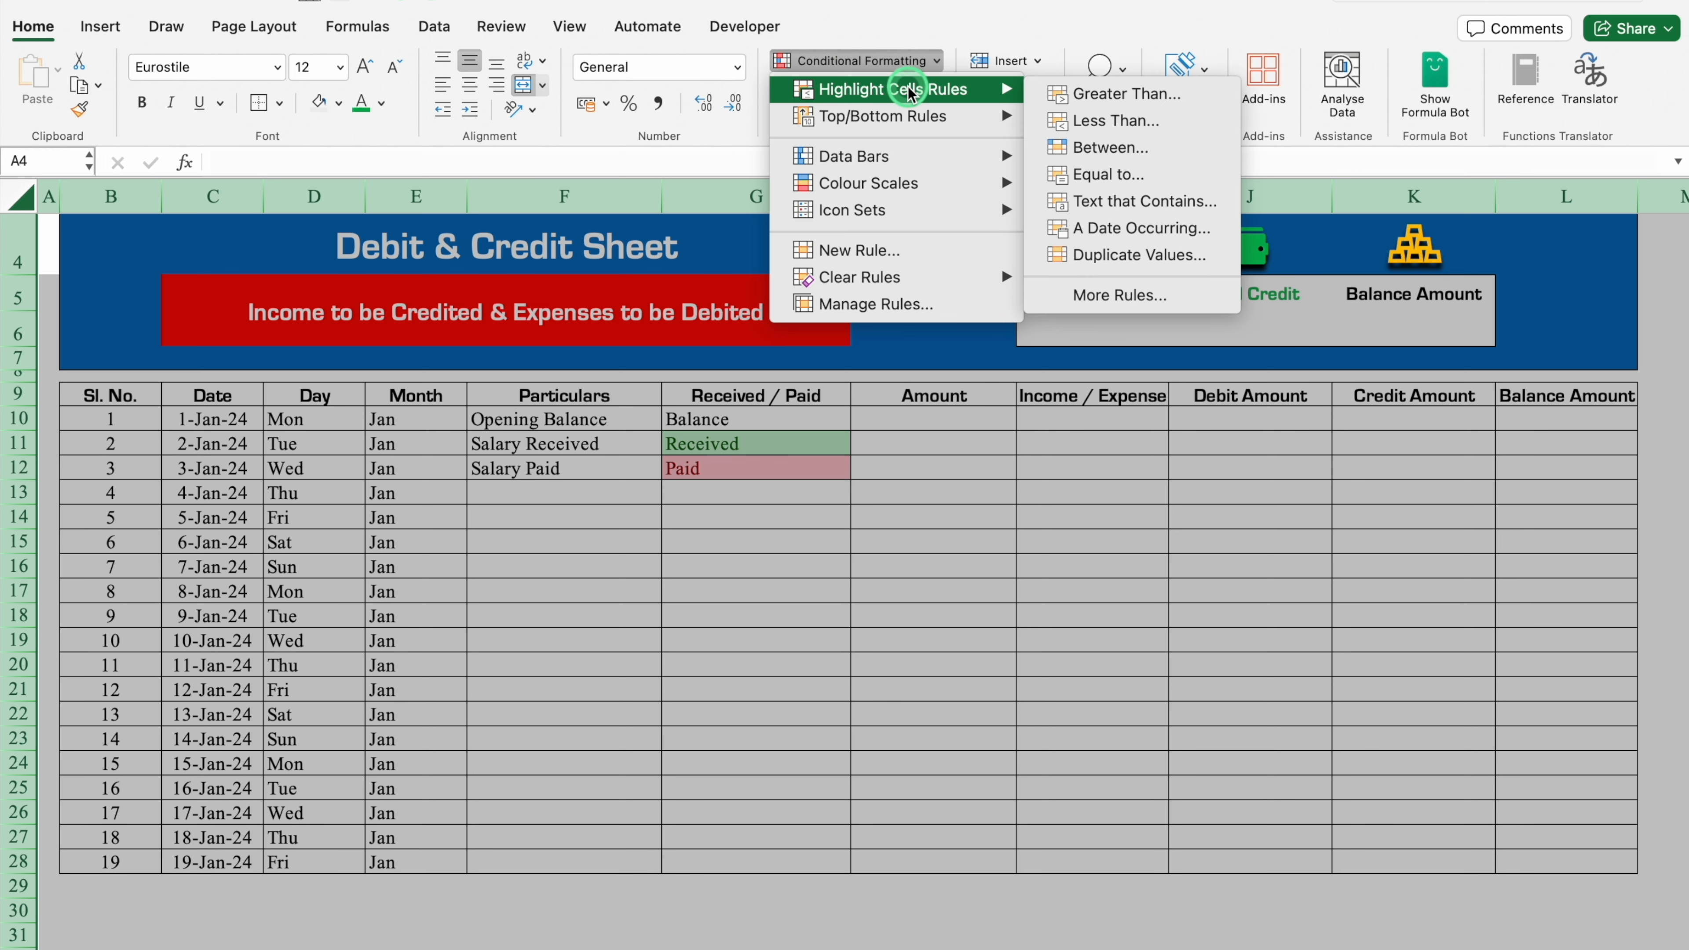
pyautogui.click(1141, 177)
pyautogui.click(988, 320)
pyautogui.moveTo(1131, 468); pyautogui.dragTo(1144, 518)
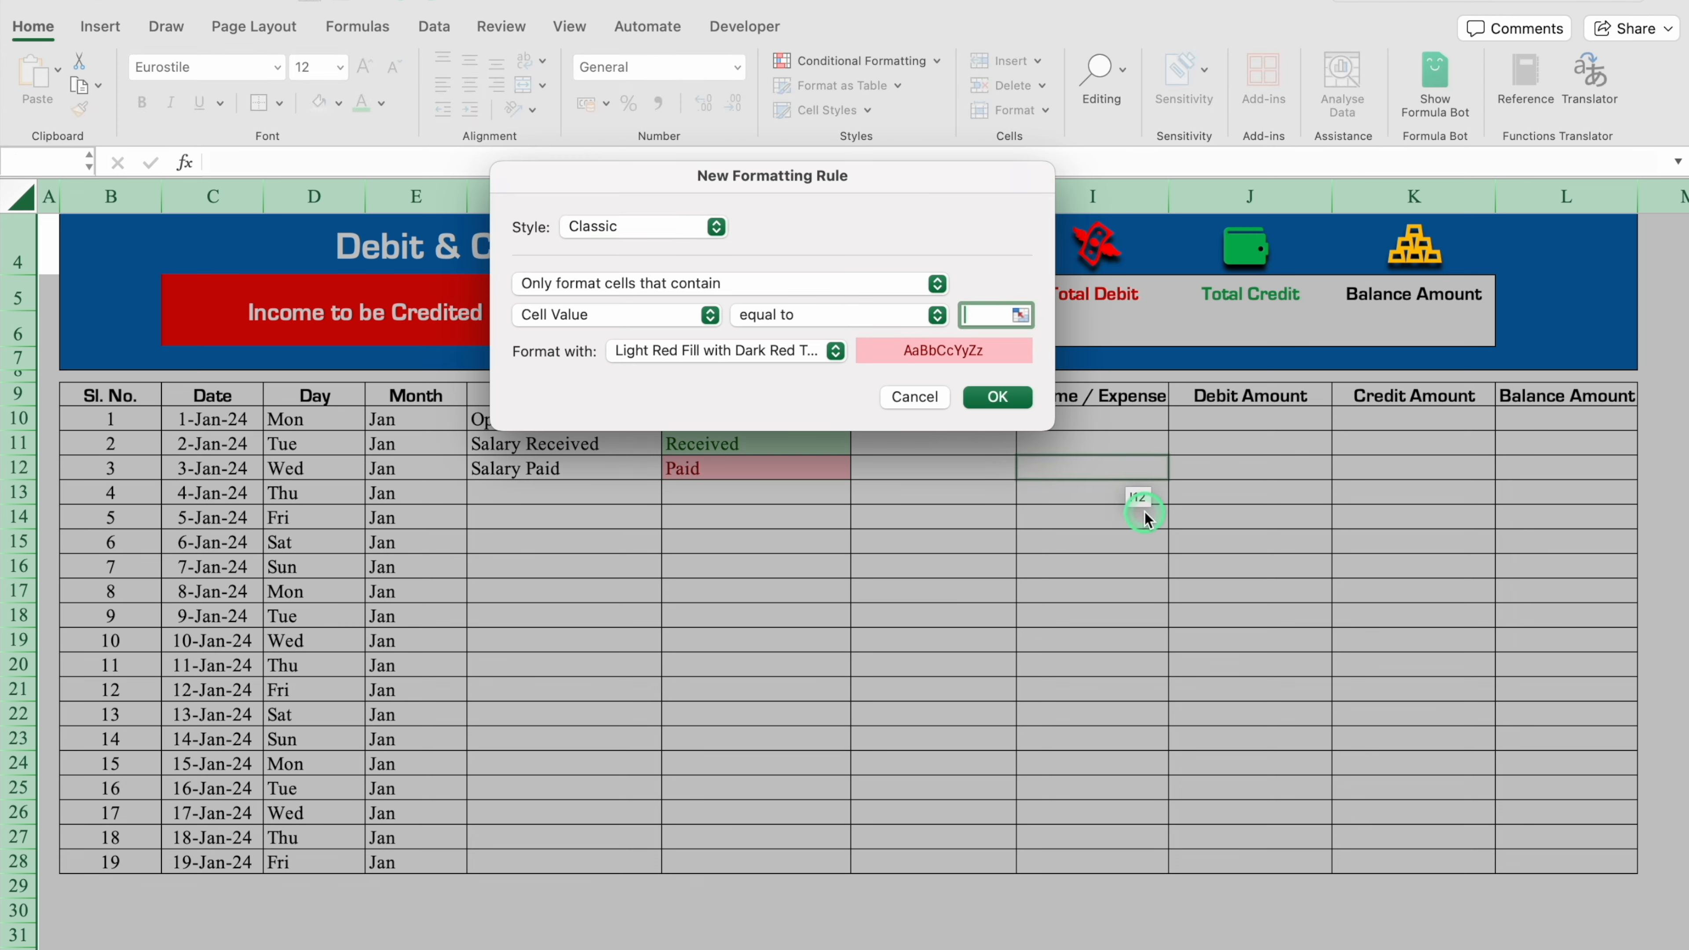
pyautogui.write('Balance')
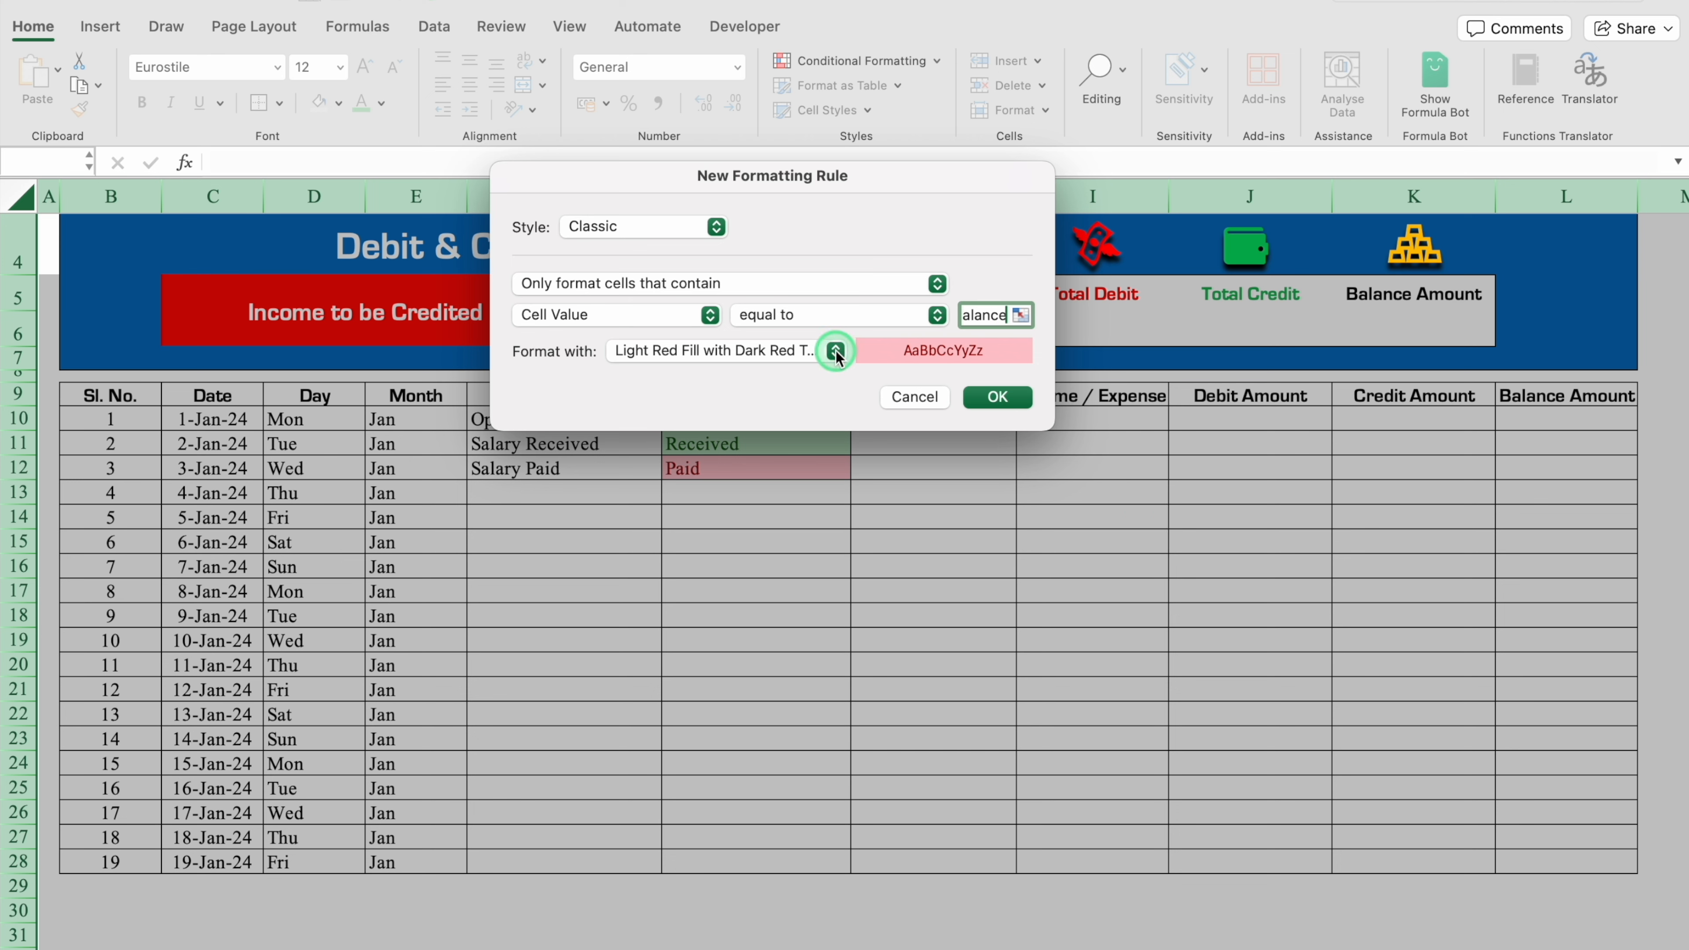
# Step: Give the Balance rule a custom format with purple fill and yellow font, and apply it
pyautogui.click(836, 350)
pyautogui.click(732, 499)
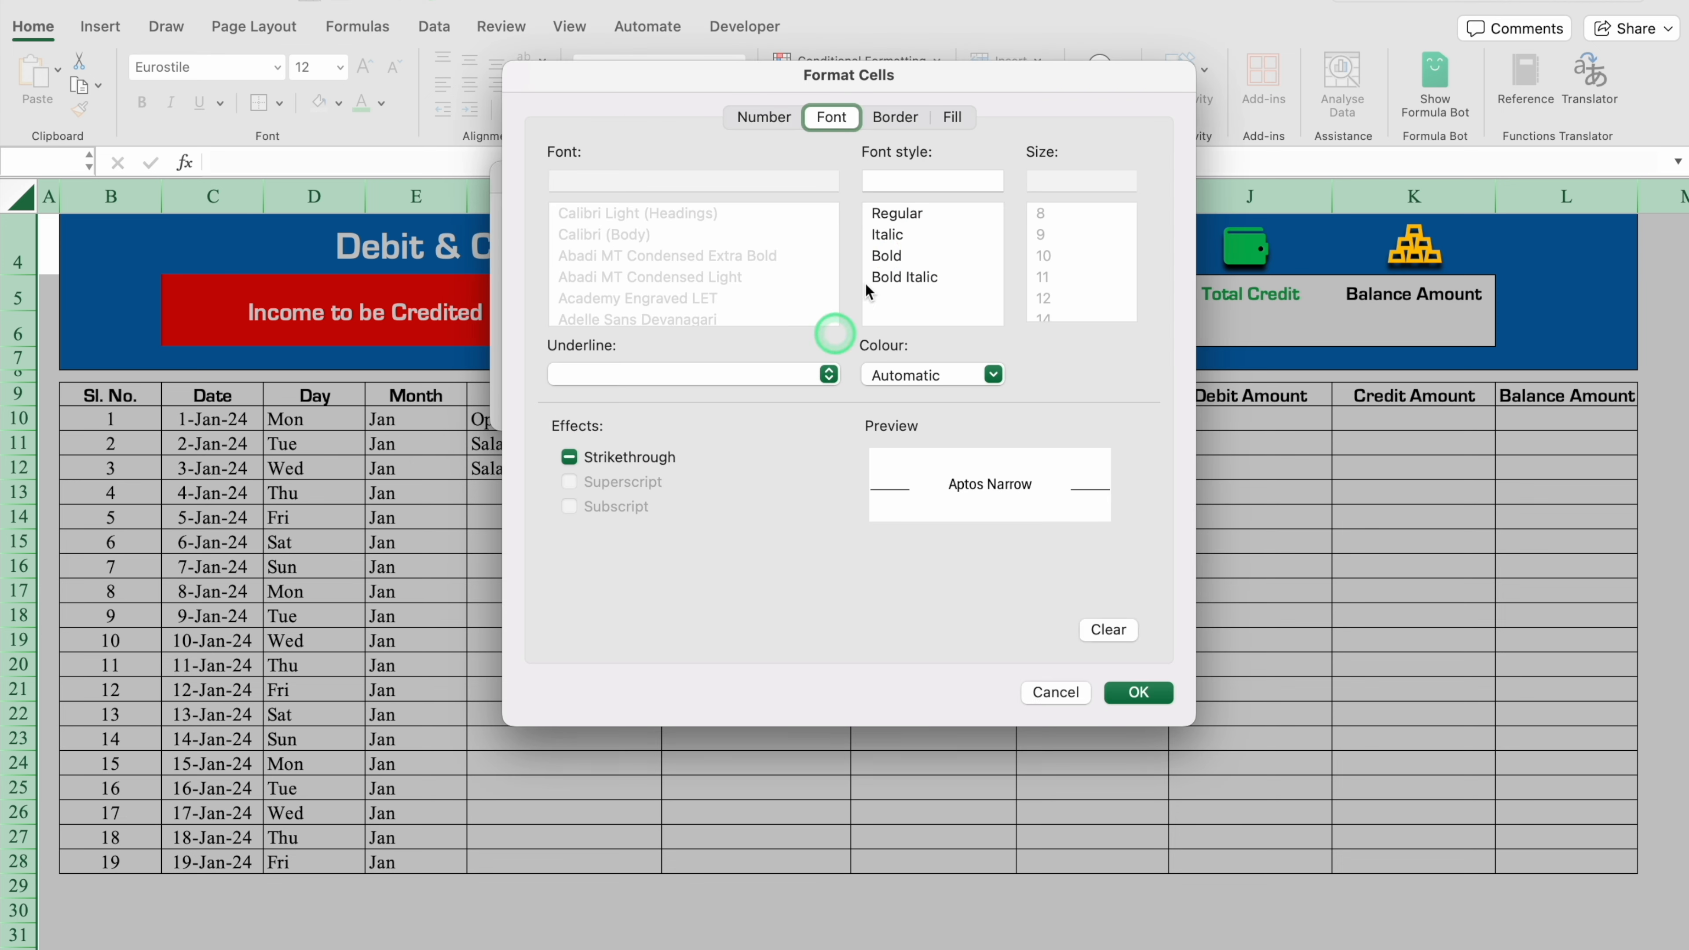
pyautogui.click(951, 118)
pyautogui.click(779, 201)
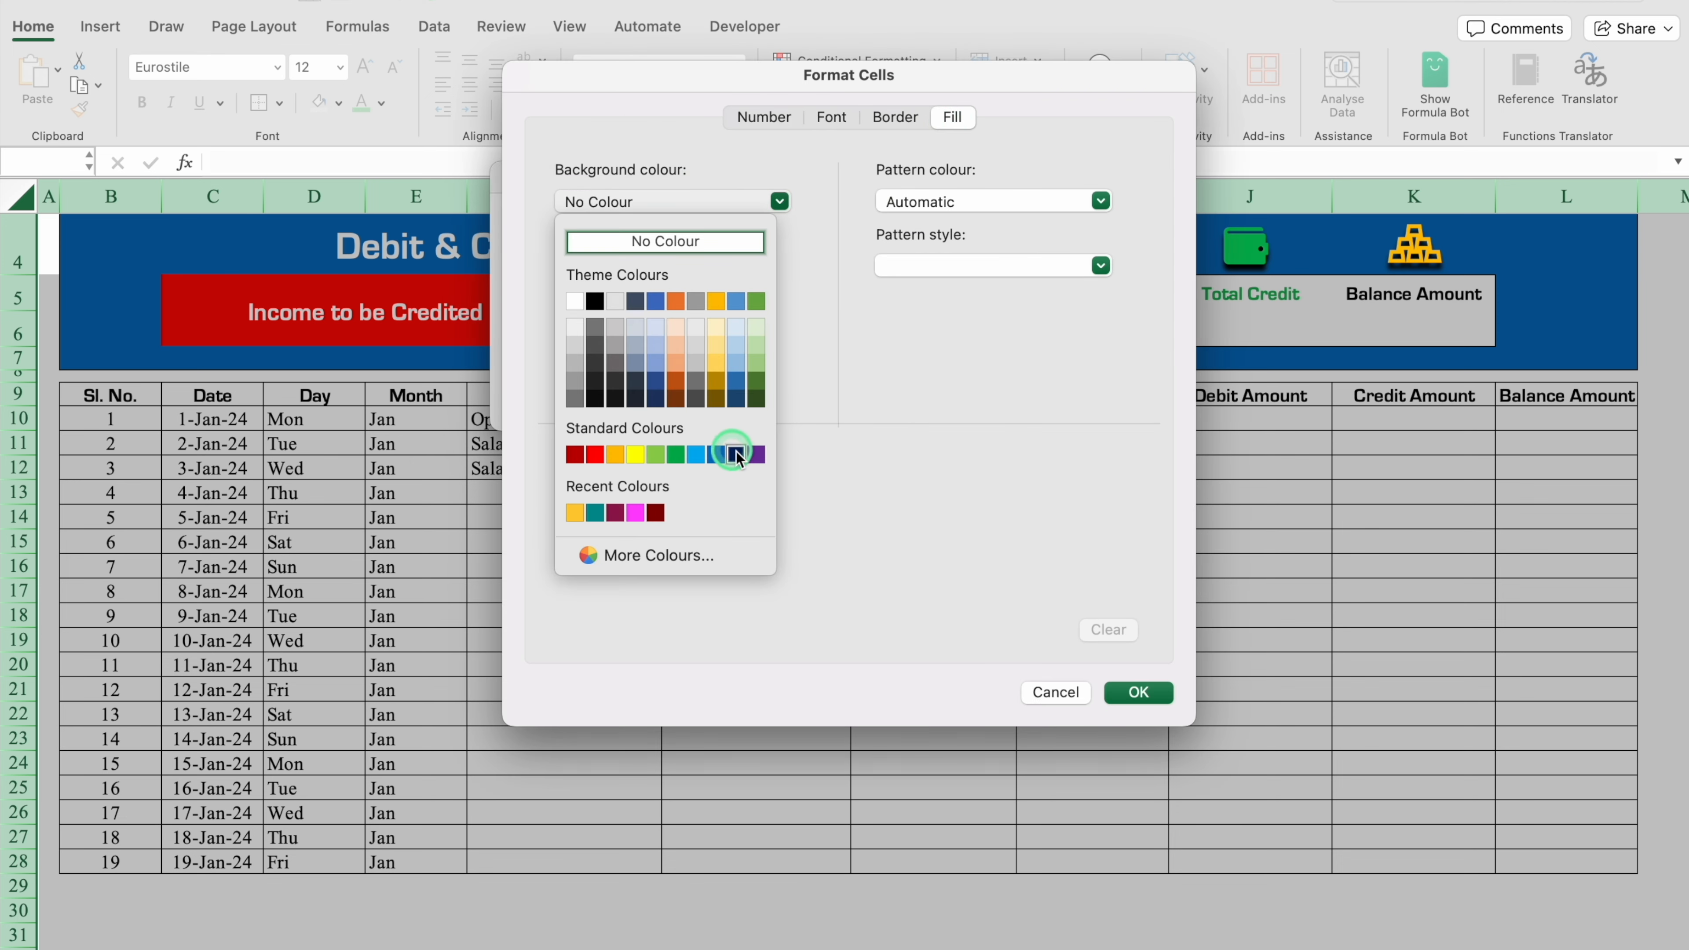
pyautogui.click(755, 455)
pyautogui.click(832, 117)
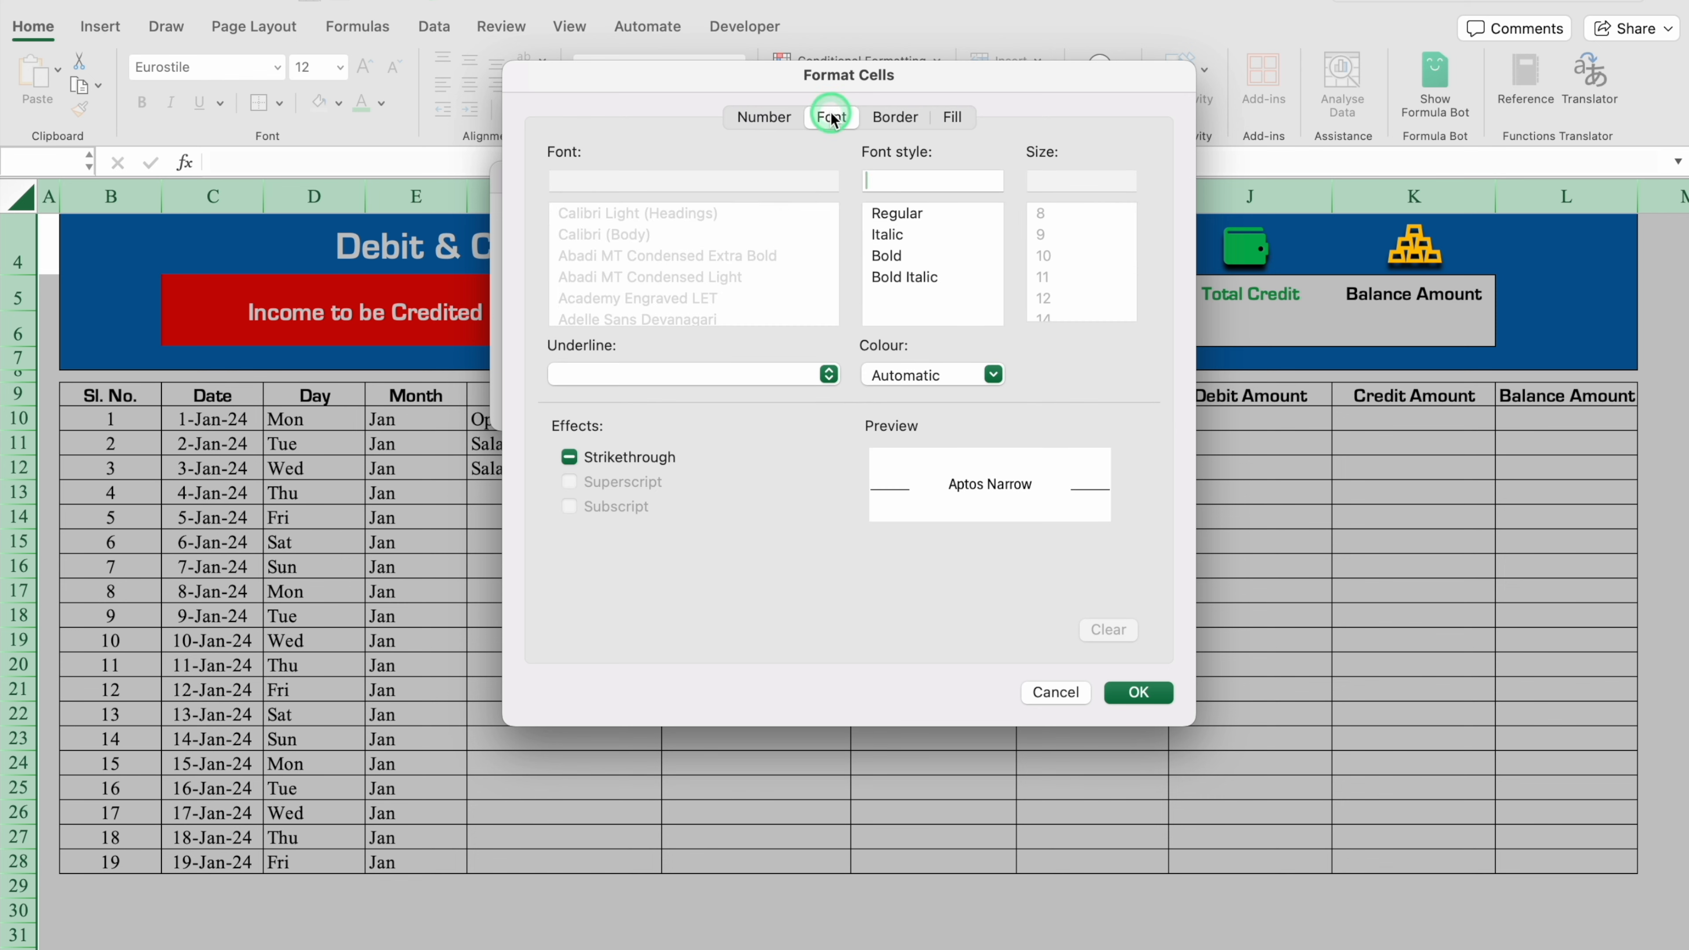
pyautogui.click(993, 375)
pyautogui.click(941, 628)
pyautogui.click(1139, 693)
pyautogui.click(1001, 393)
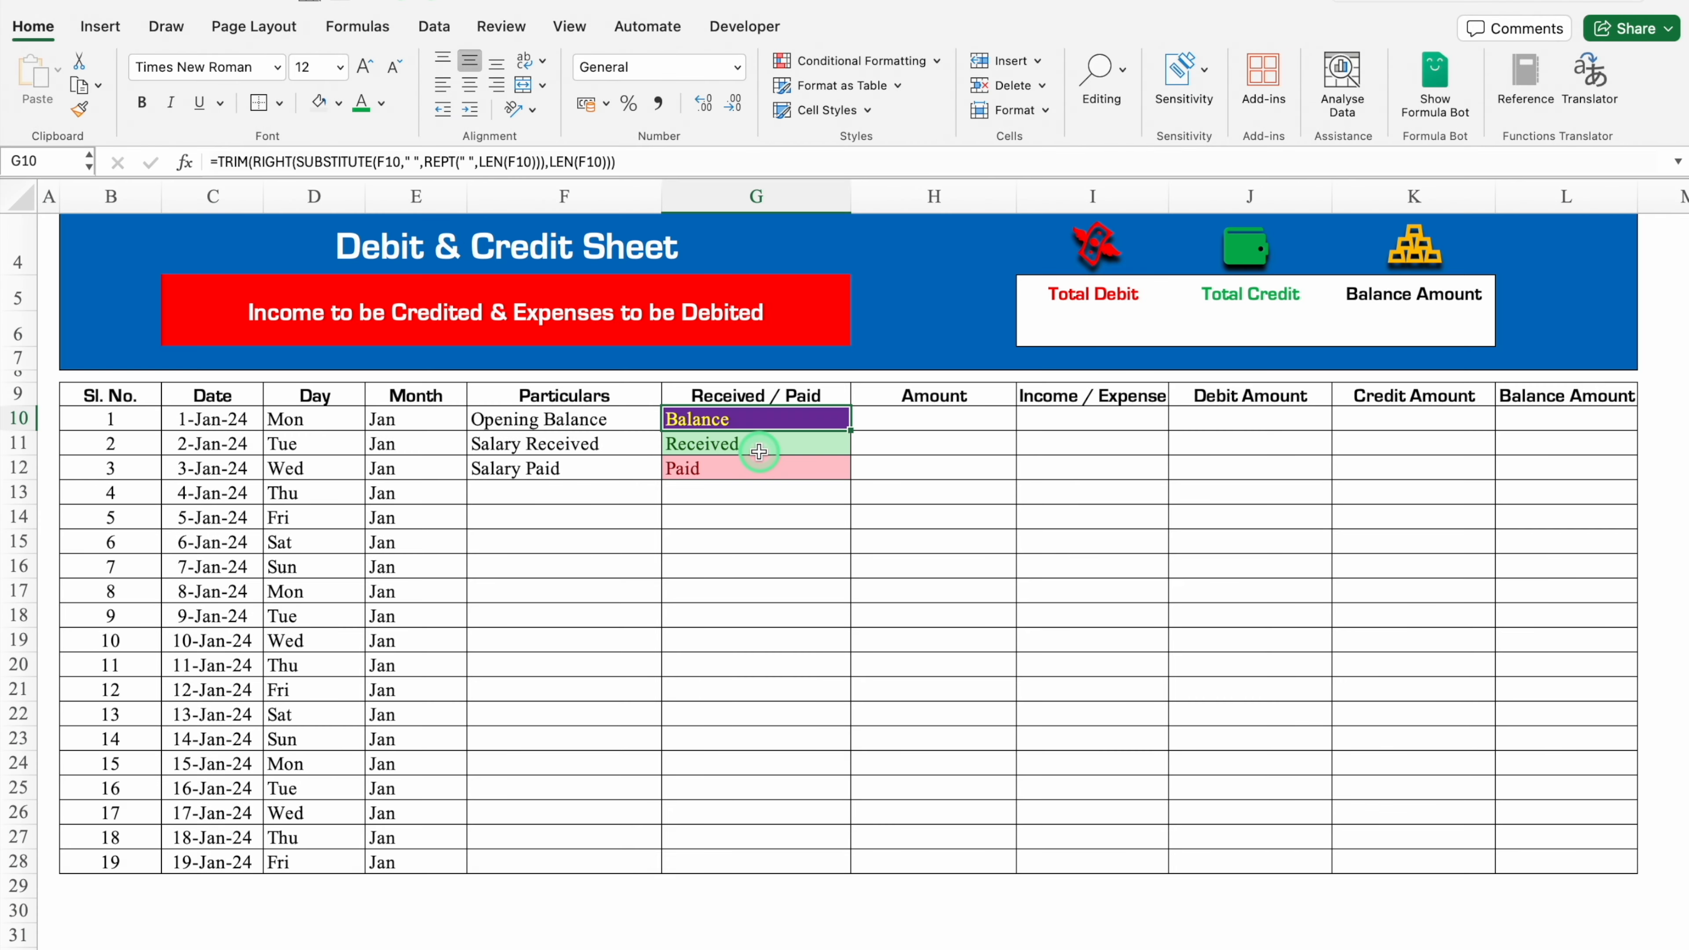
# Step: Enter 10000 as the opening balance amount in H10 and centre-align column H
pyautogui.click(899, 424)
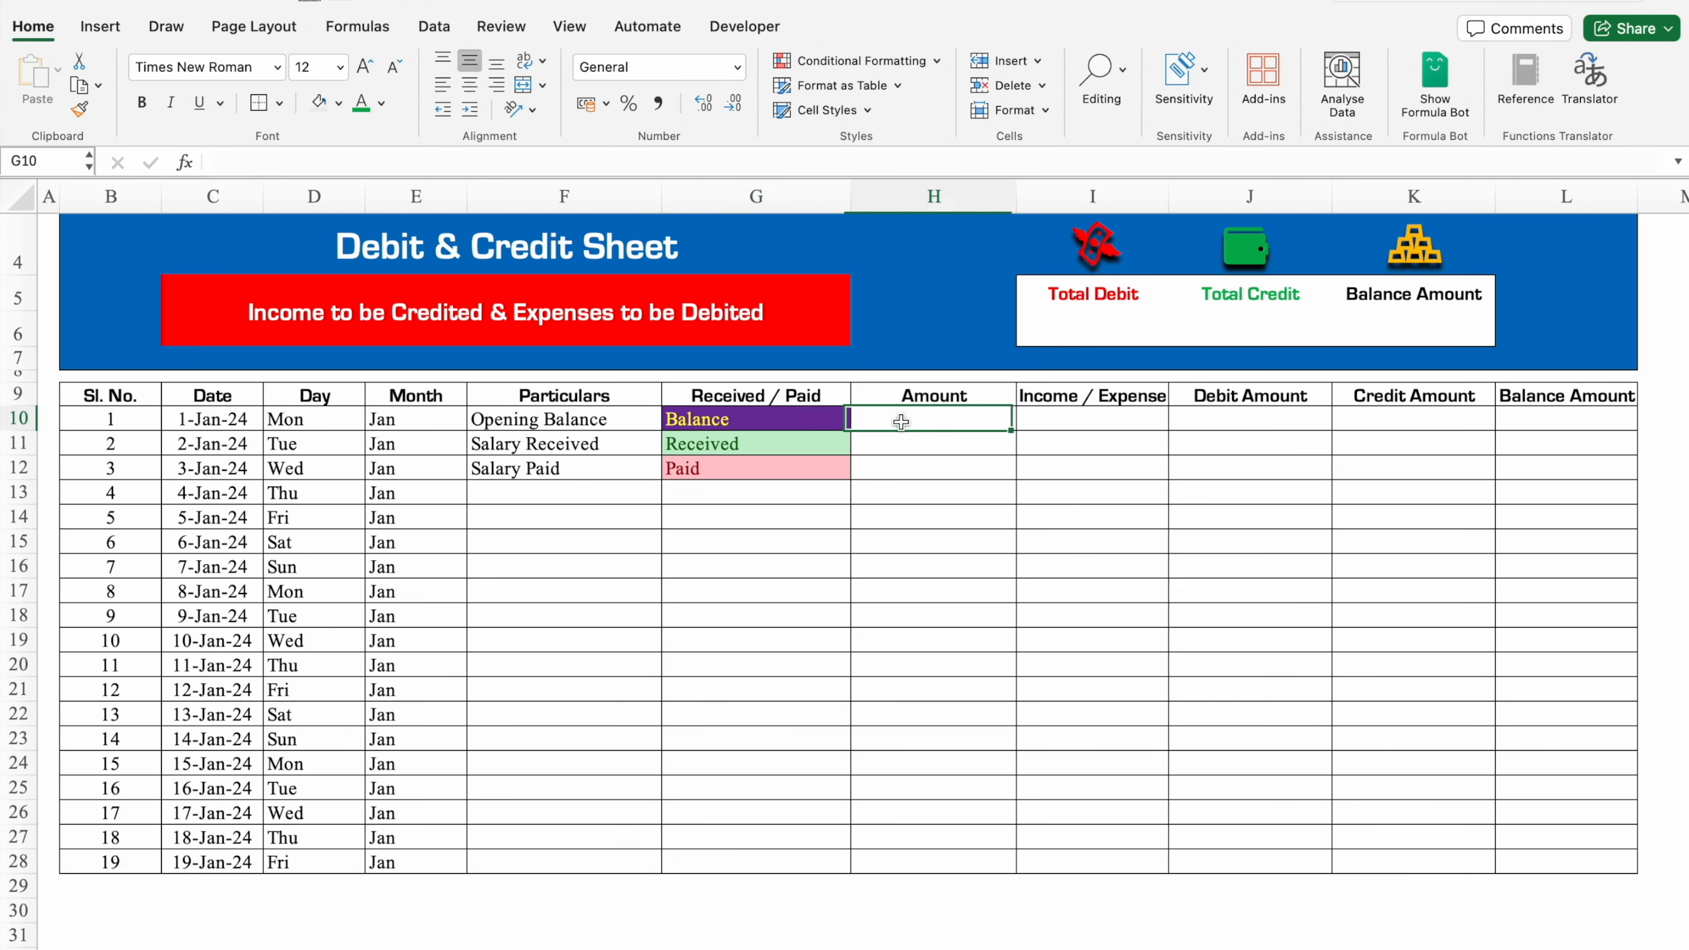
pyautogui.write('10000')
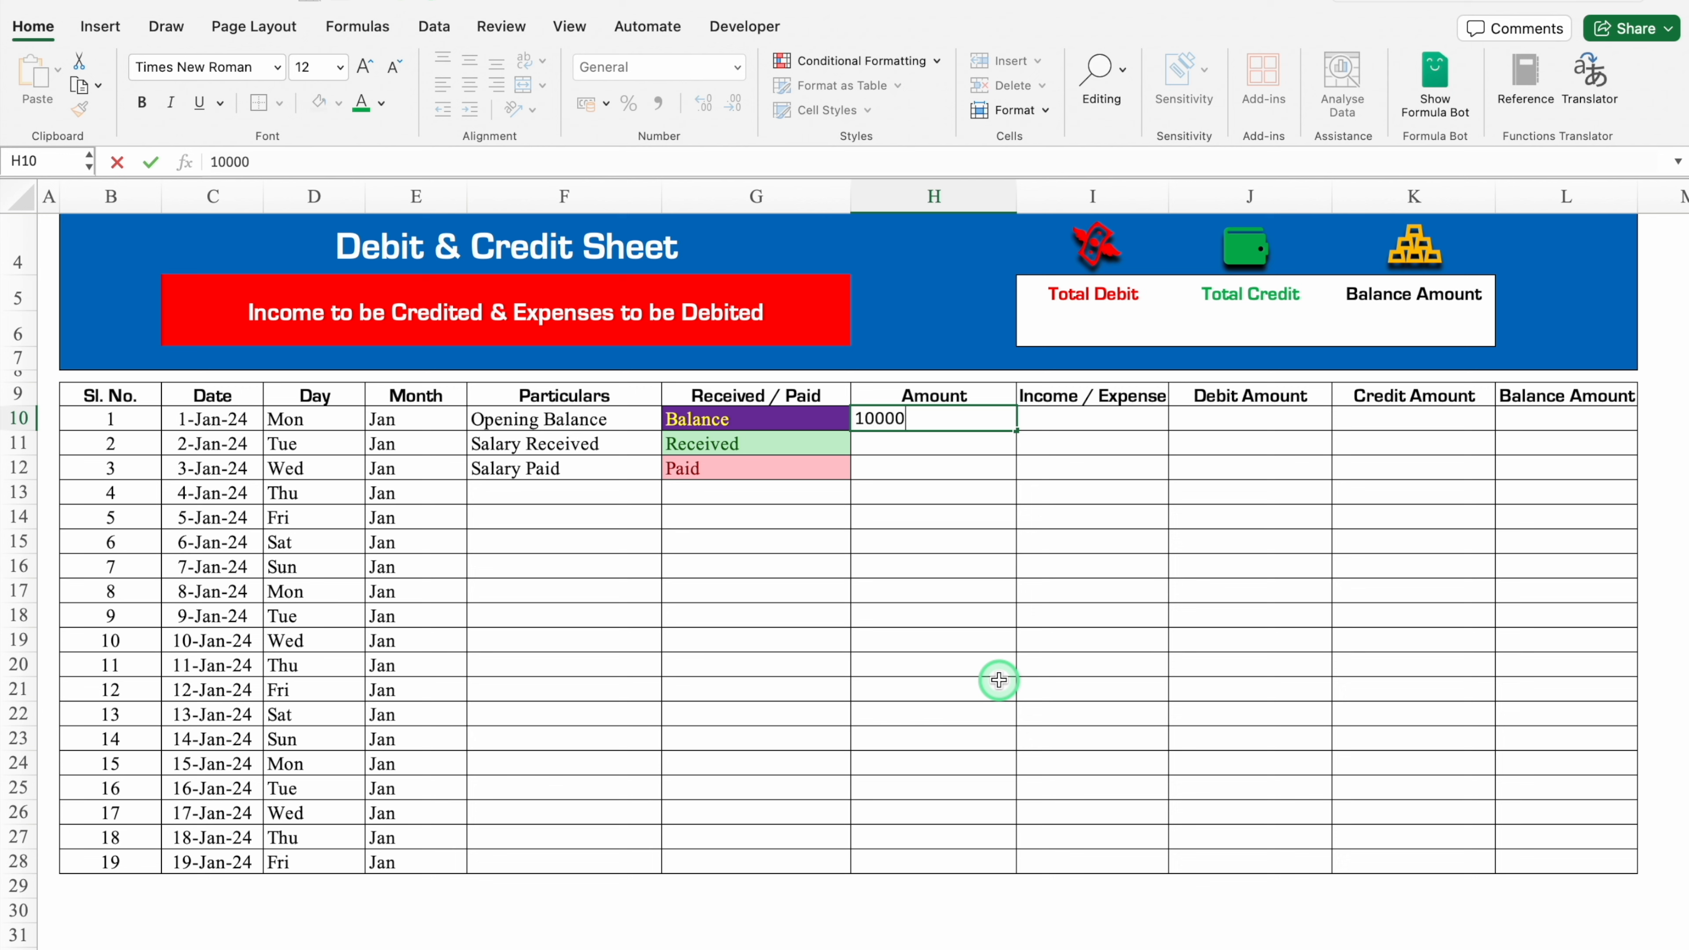
pyautogui.press('Return')
pyautogui.click(935, 196)
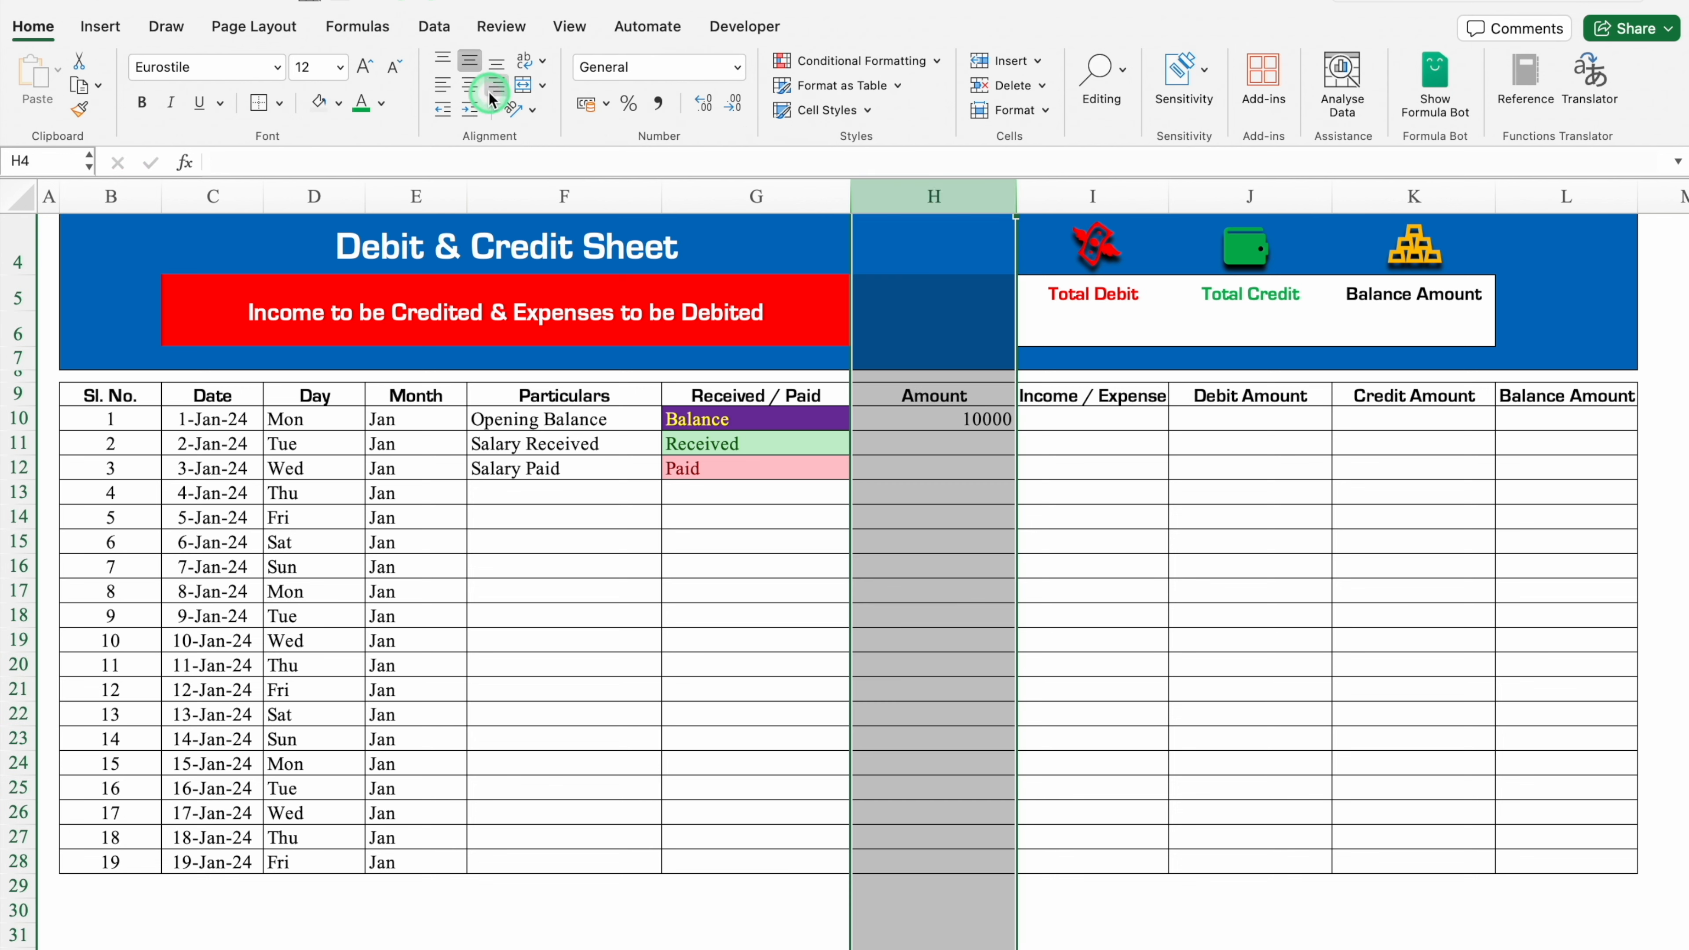
pyautogui.click(470, 85)
pyautogui.click(974, 428)
# Step: Enter the amounts 5400 for Salary Received in H11 and 3200 for Salary Paid in H12
pyautogui.click(932, 444)
pyautogui.write('5400')
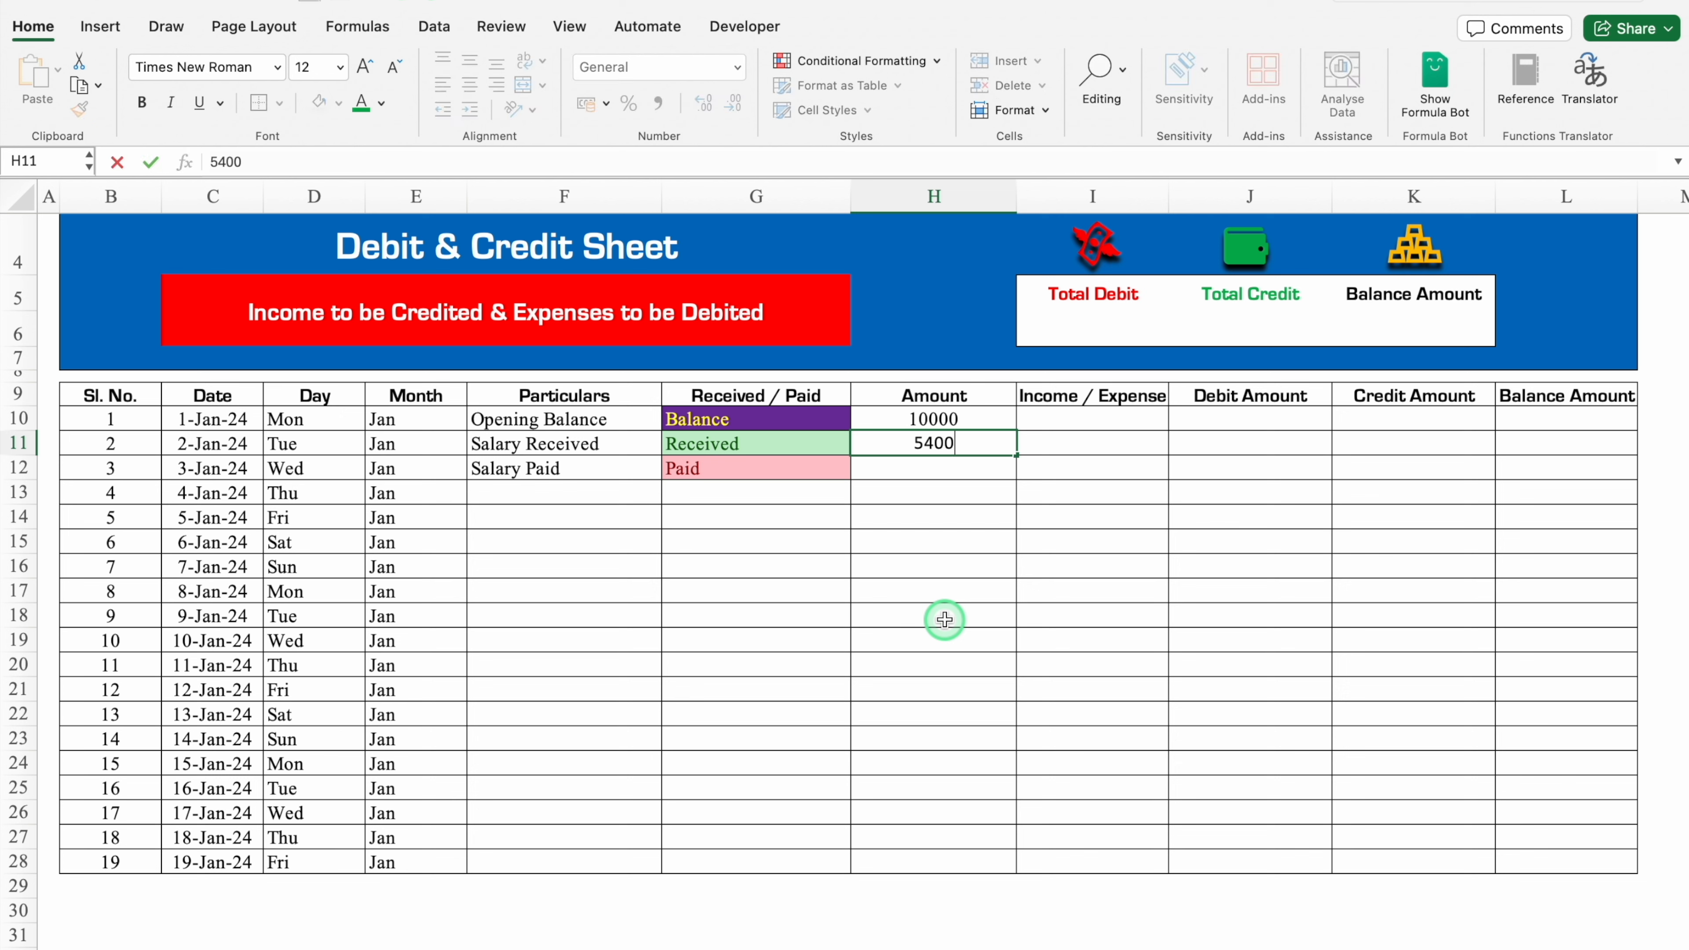
pyautogui.press('Return')
pyautogui.write('3200')
pyautogui.press('Return')
# Step: Apply the Number format to the Amount cells H10:H28
pyautogui.moveTo(935, 420); pyautogui.dragTo(959, 862)
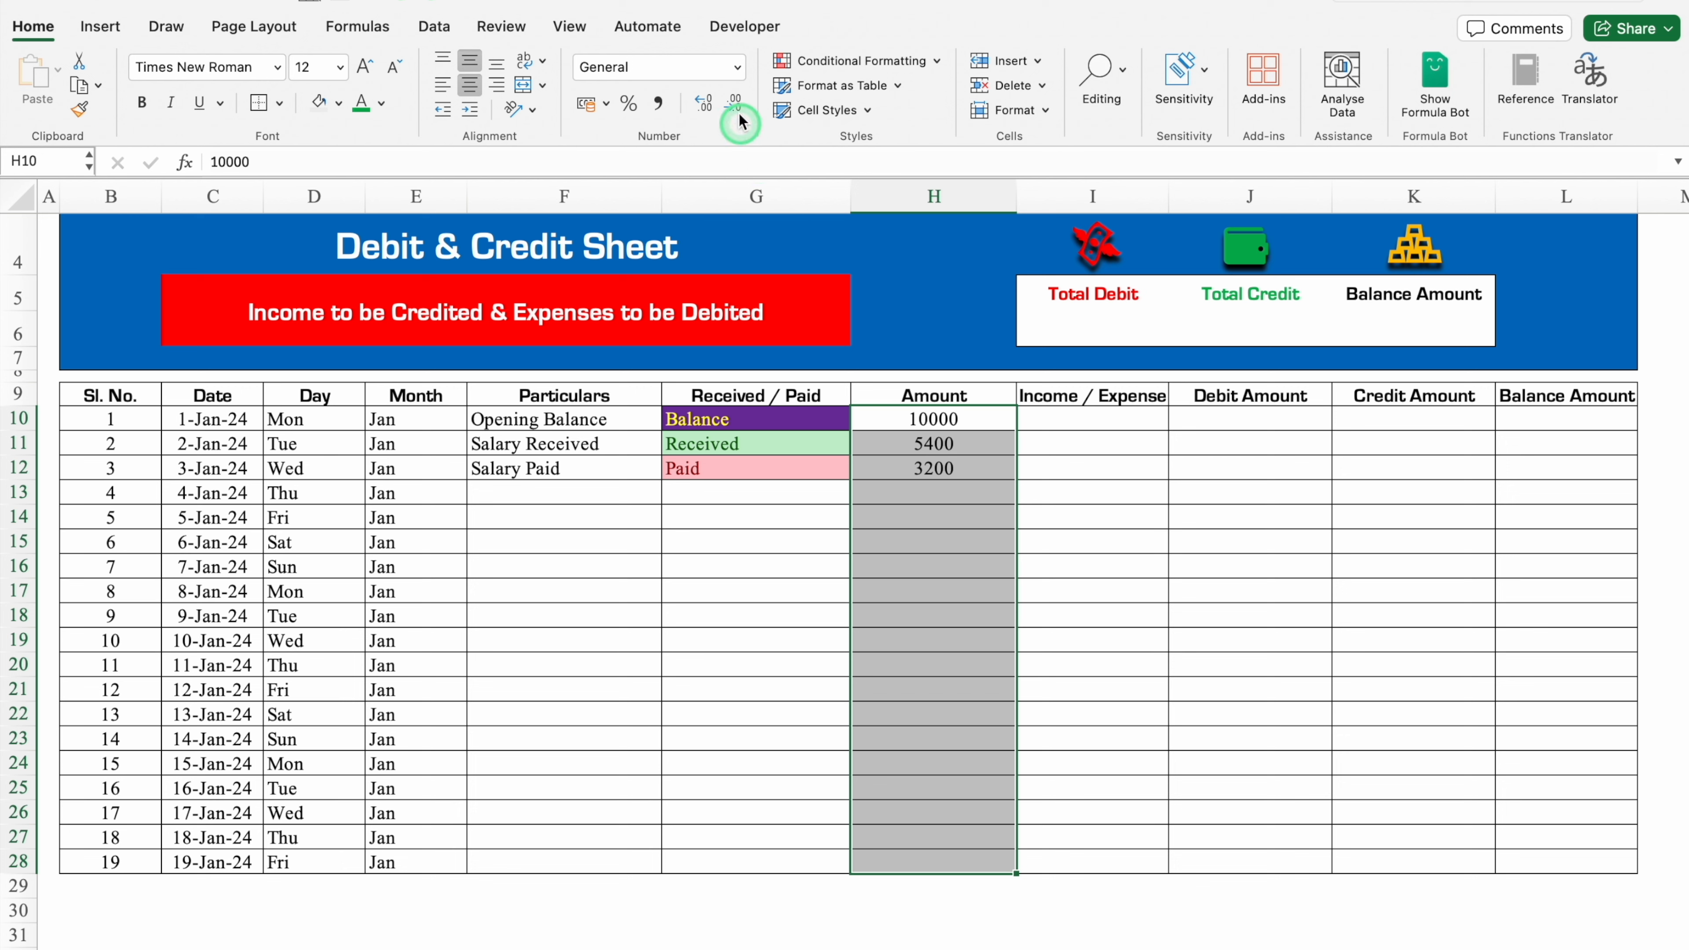
pyautogui.click(737, 66)
pyautogui.click(711, 160)
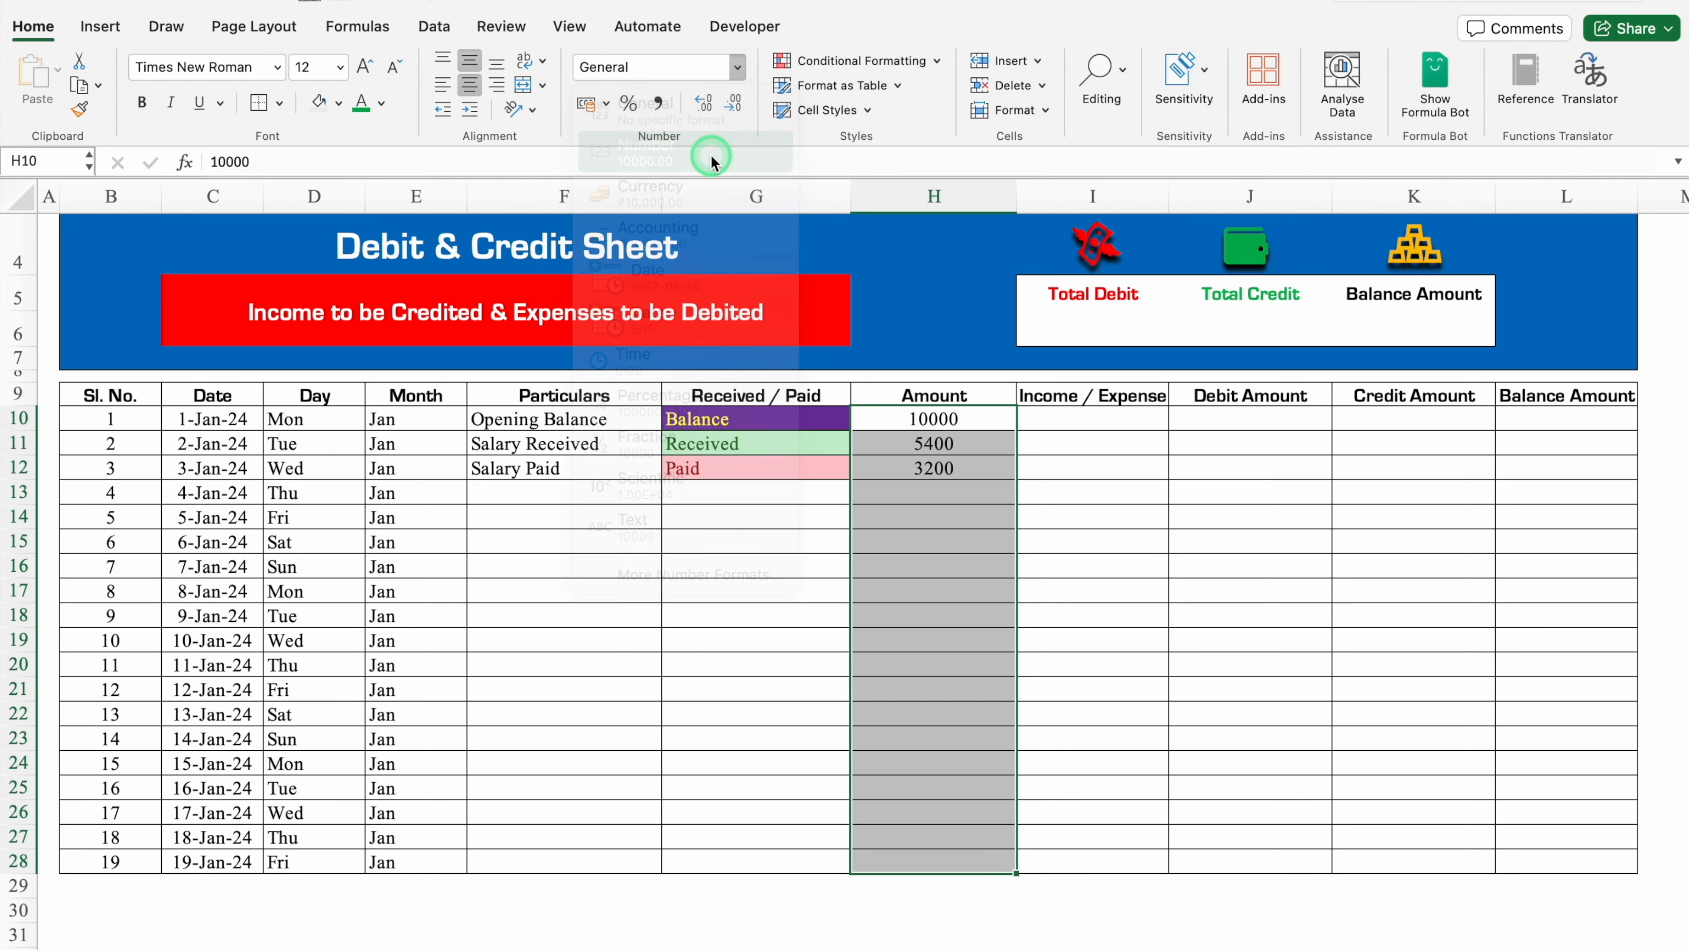
pyautogui.click(1143, 419)
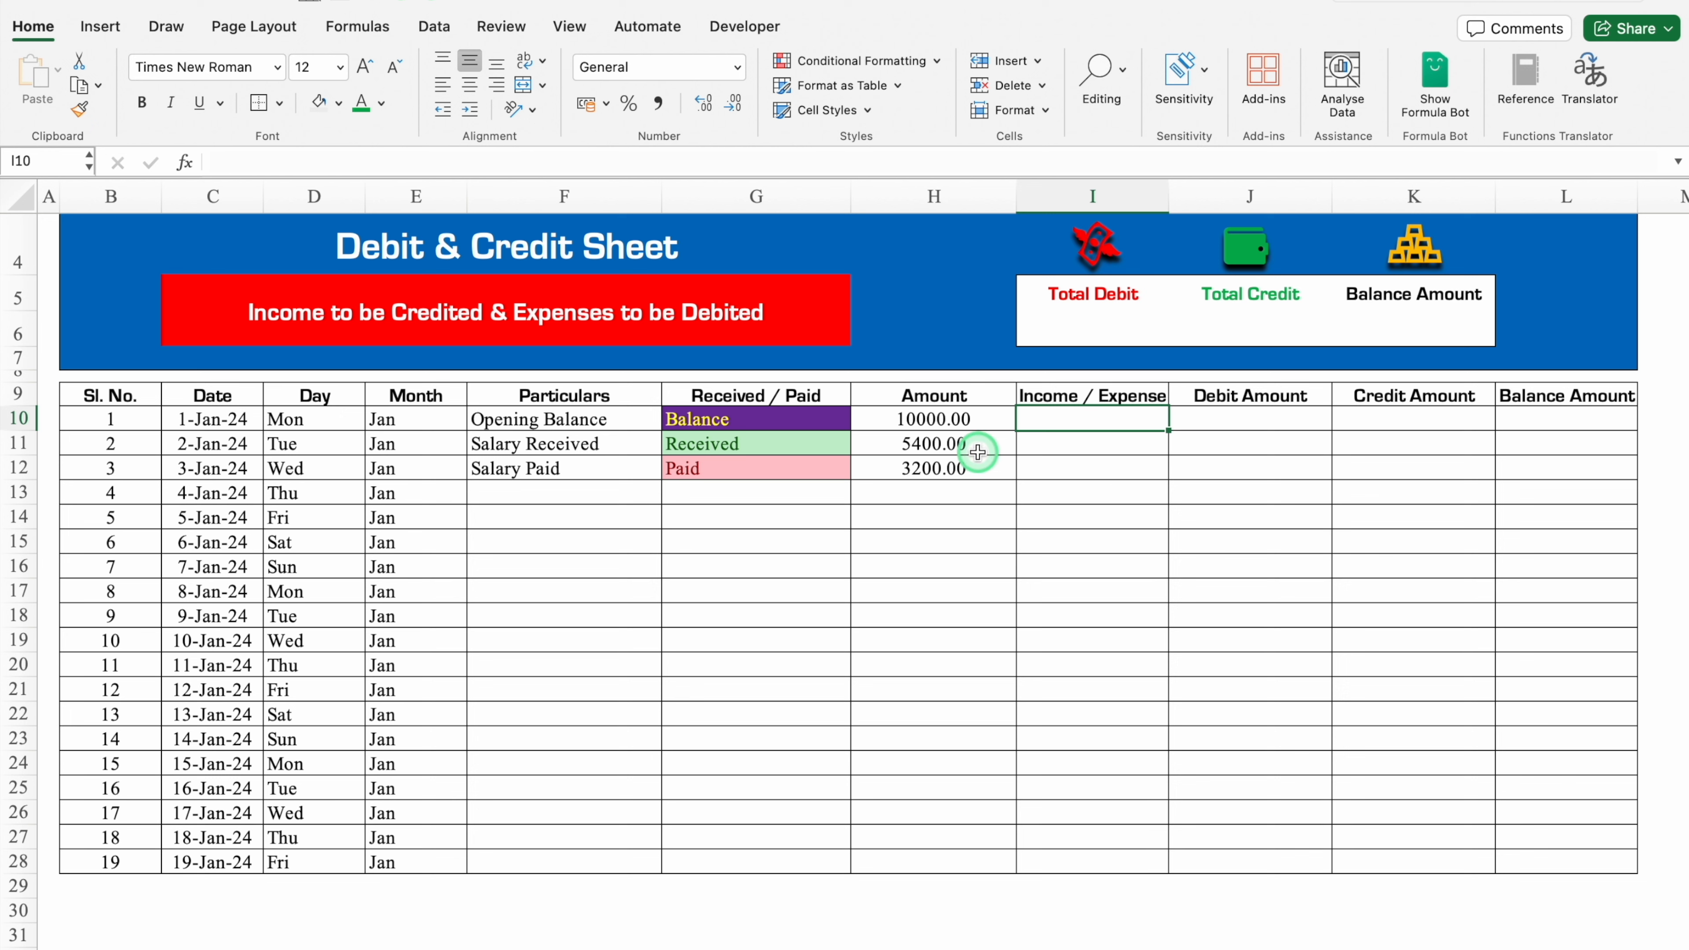
pyautogui.click(972, 420)
pyautogui.click(973, 447)
pyautogui.click(976, 466)
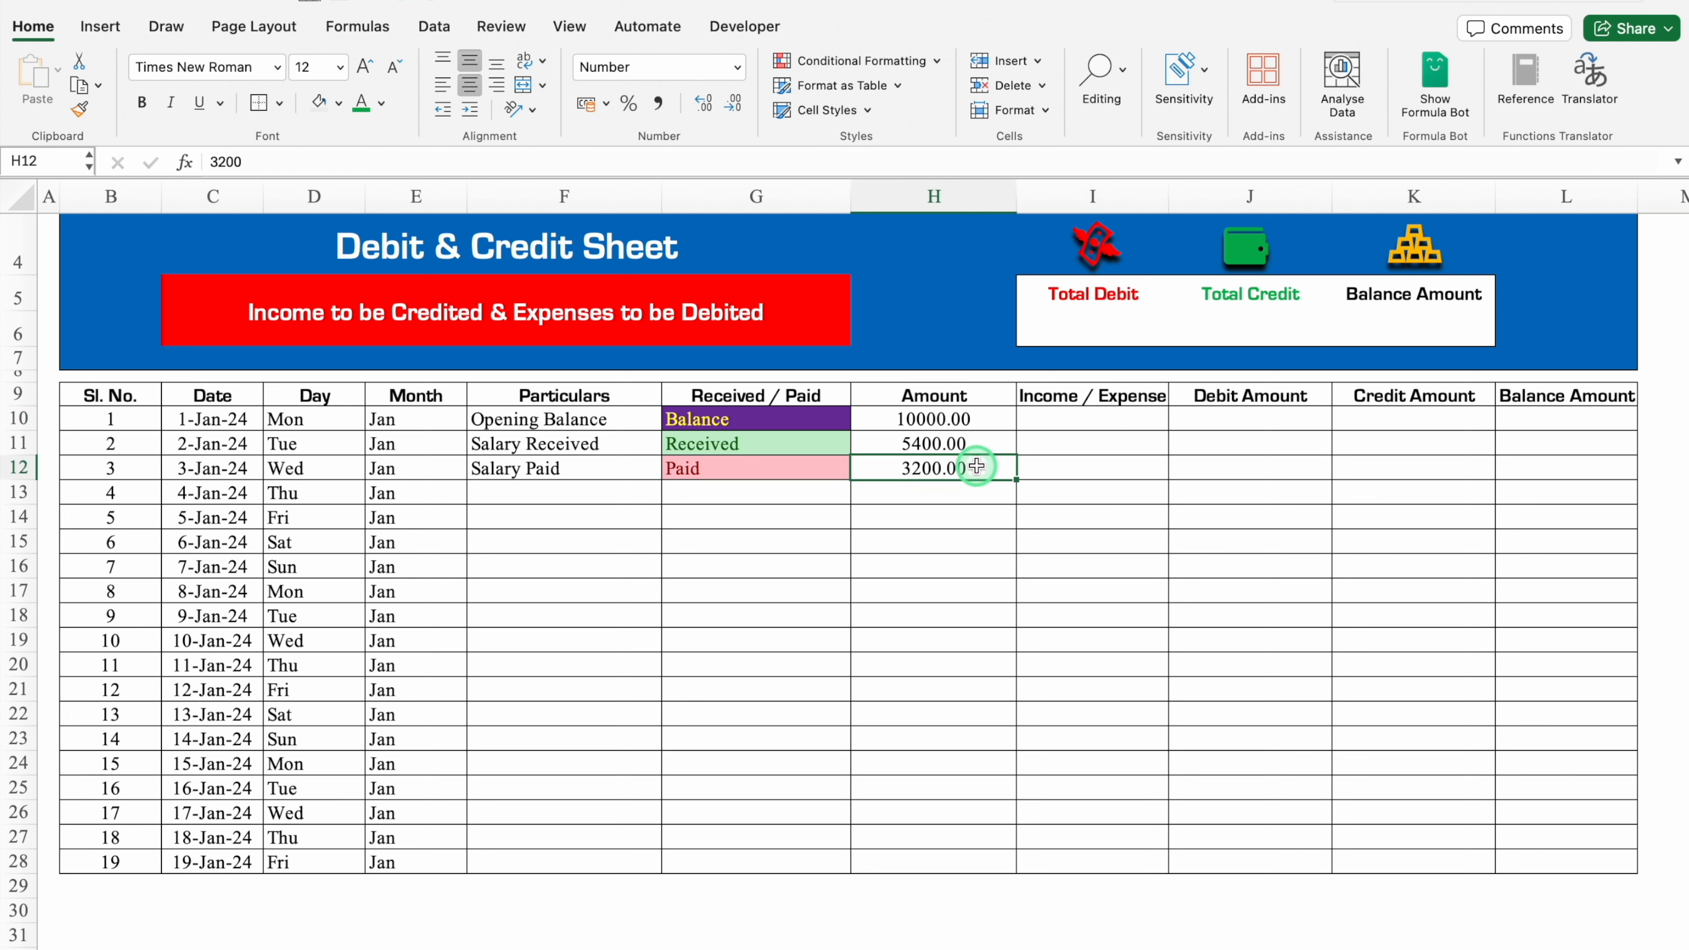
# Step: Start an IF formula in I10 that returns "Opening Balance" when G10 equals "Balance"
pyautogui.click(1072, 426)
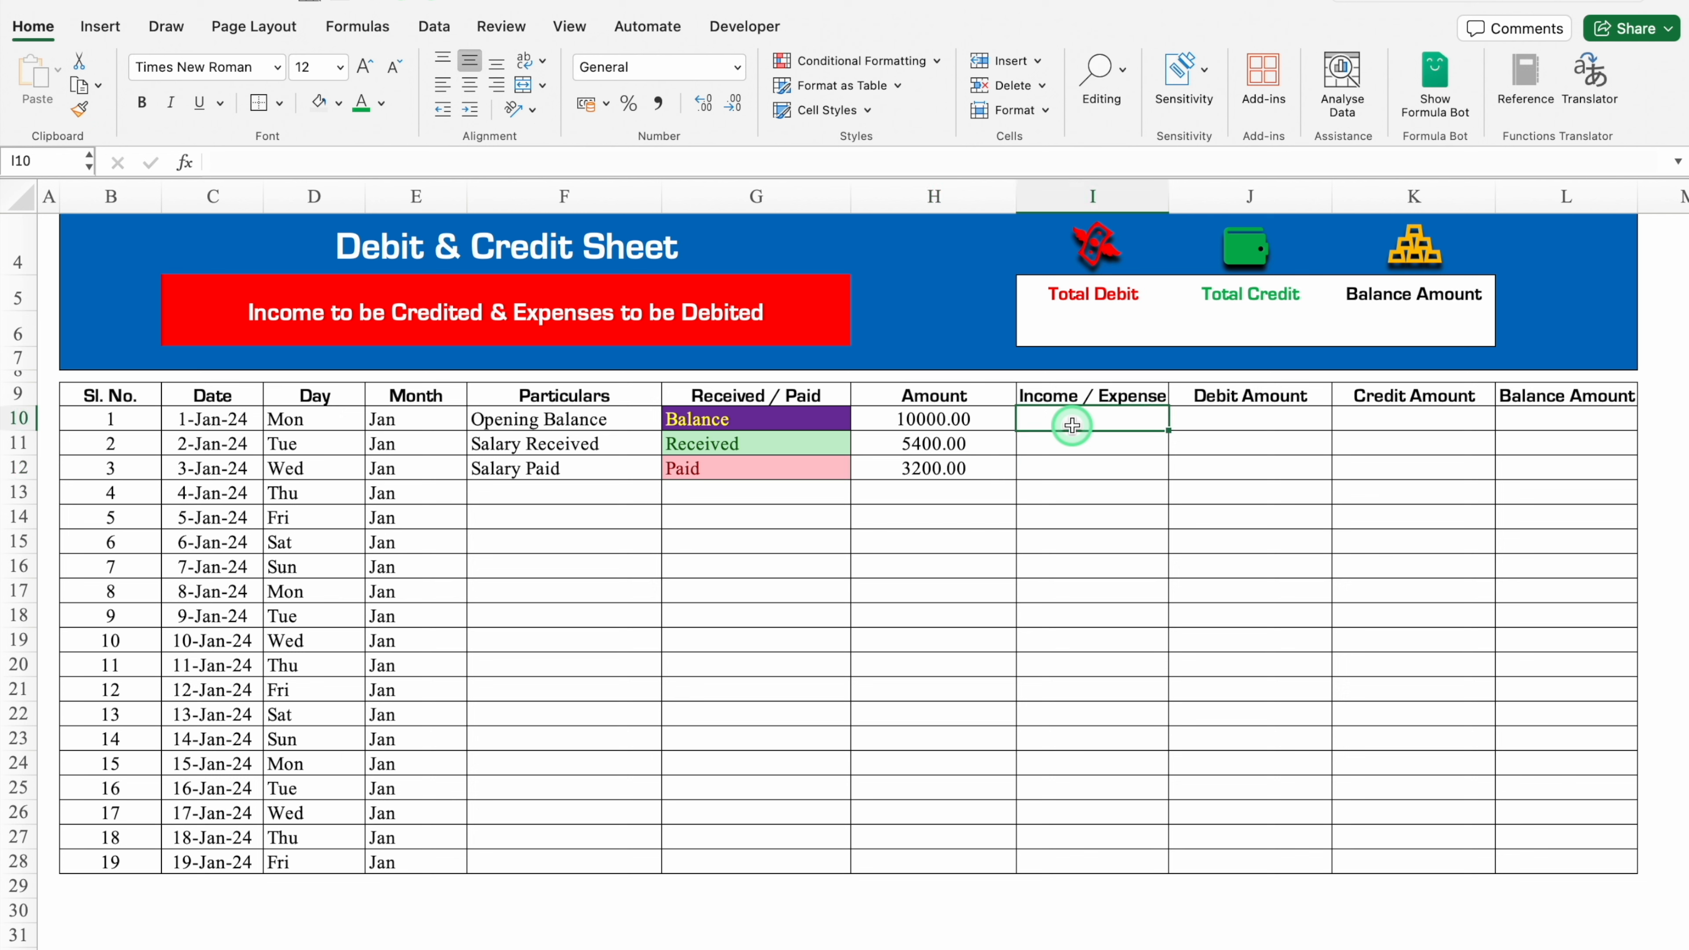
pyautogui.write('=')
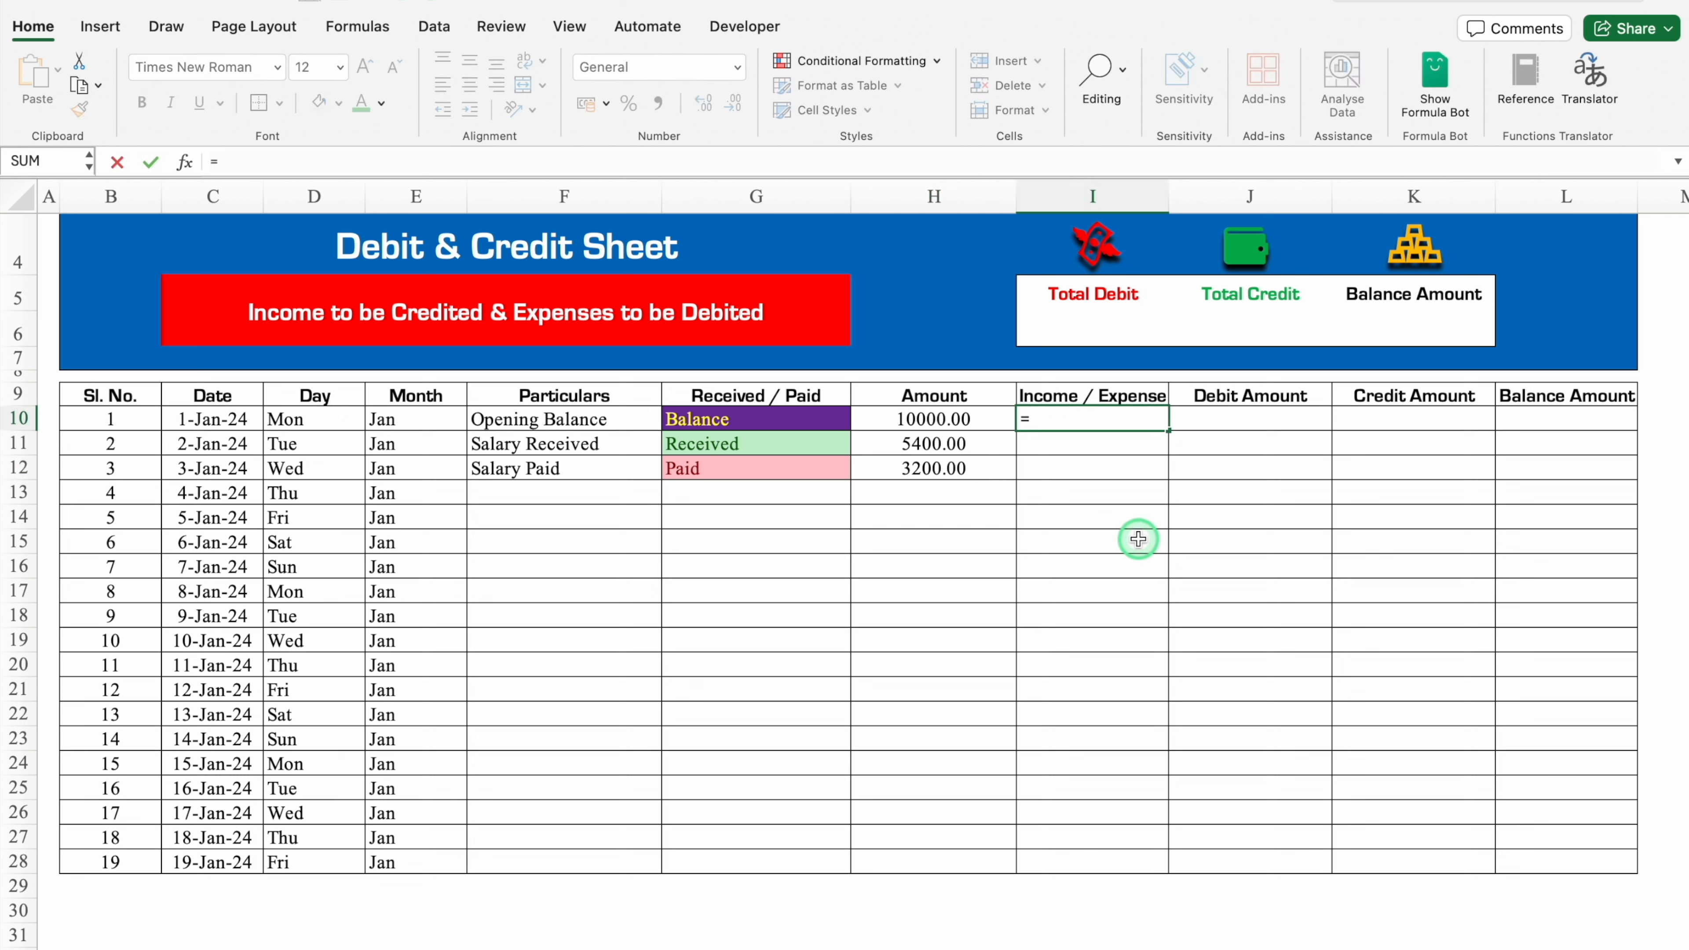
pyautogui.write('IF')
pyautogui.doubleClick(1105, 464)
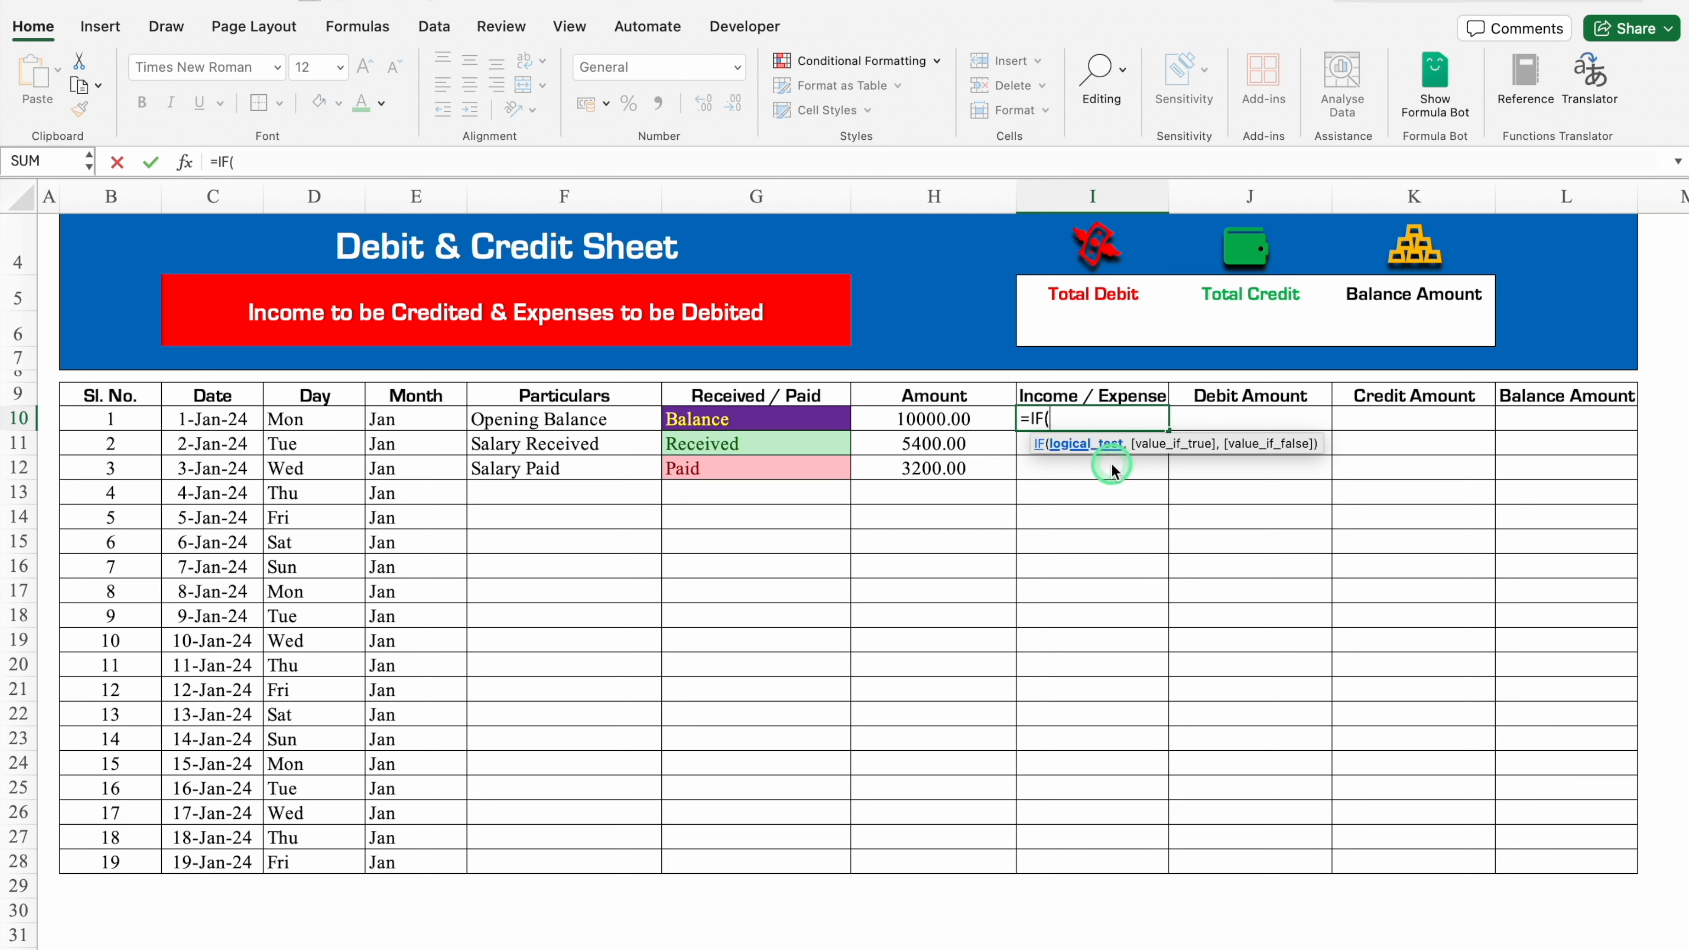
pyautogui.click(817, 418)
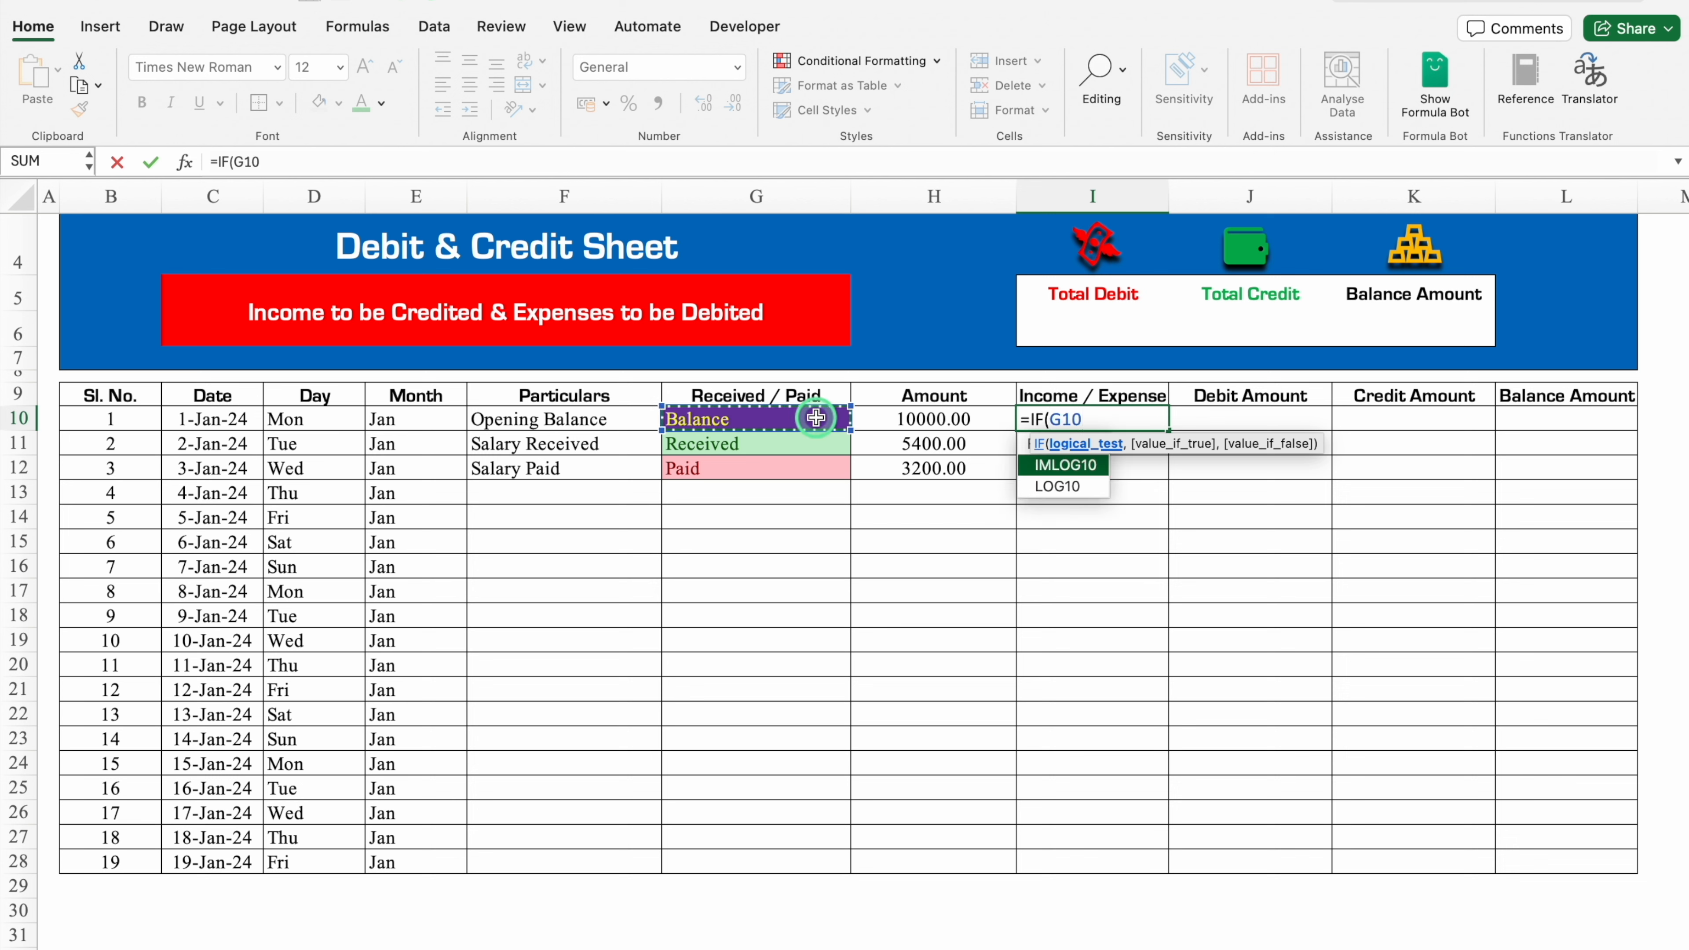
pyautogui.write('="Bala')
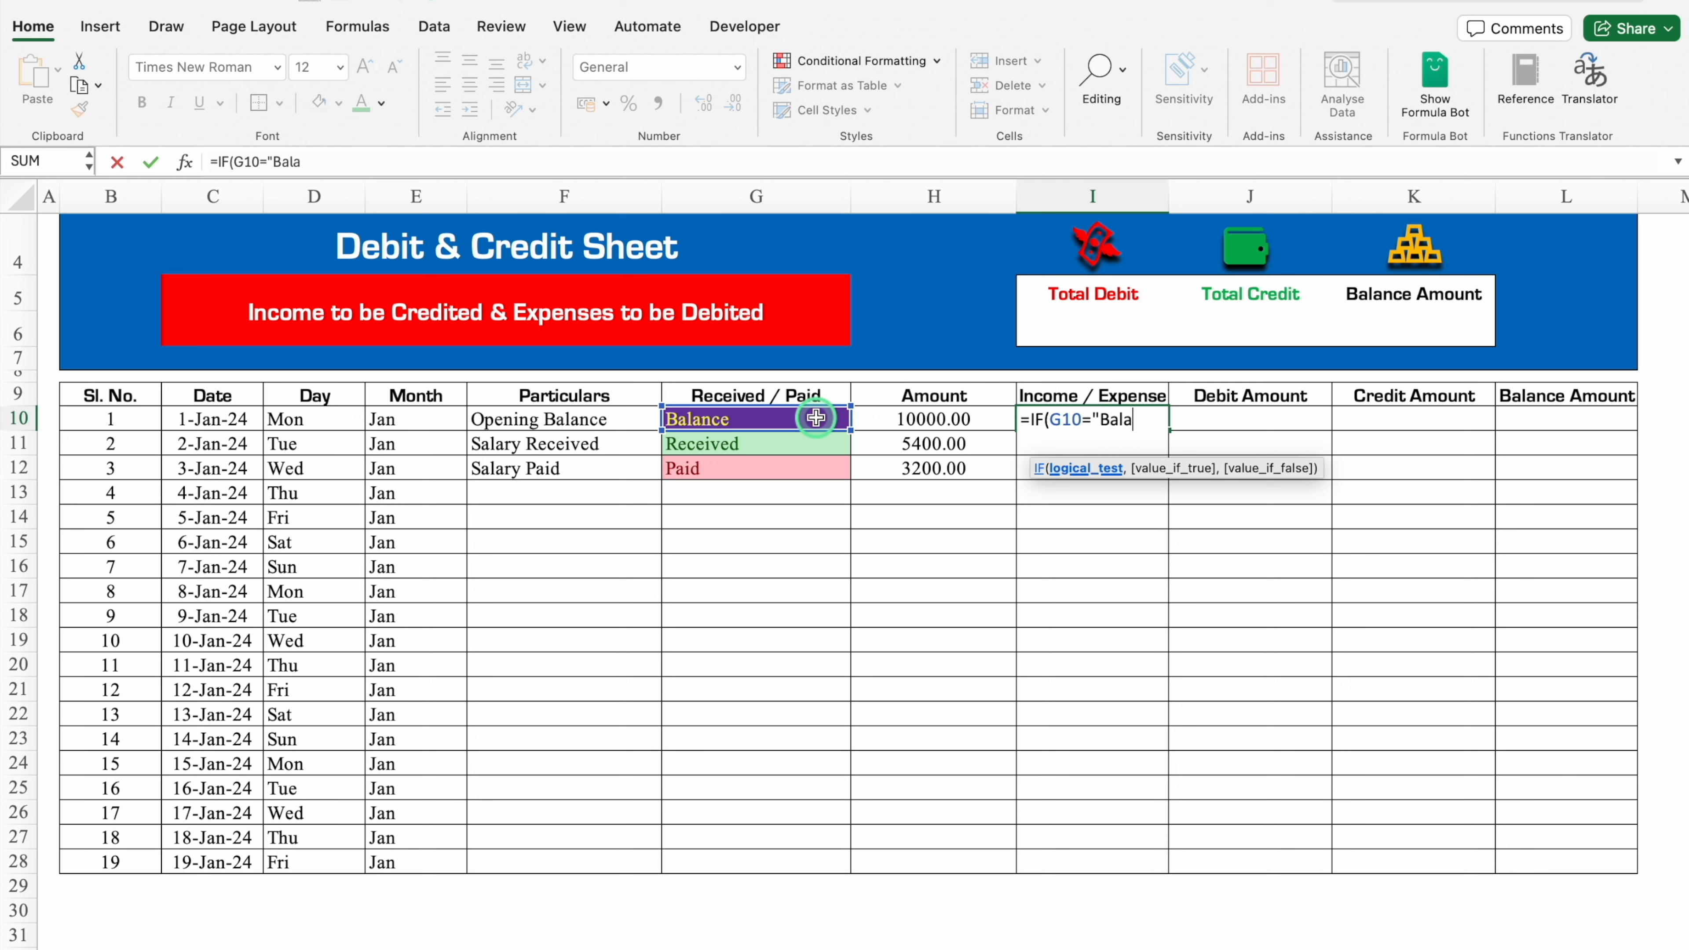
pyautogui.write('nce"')
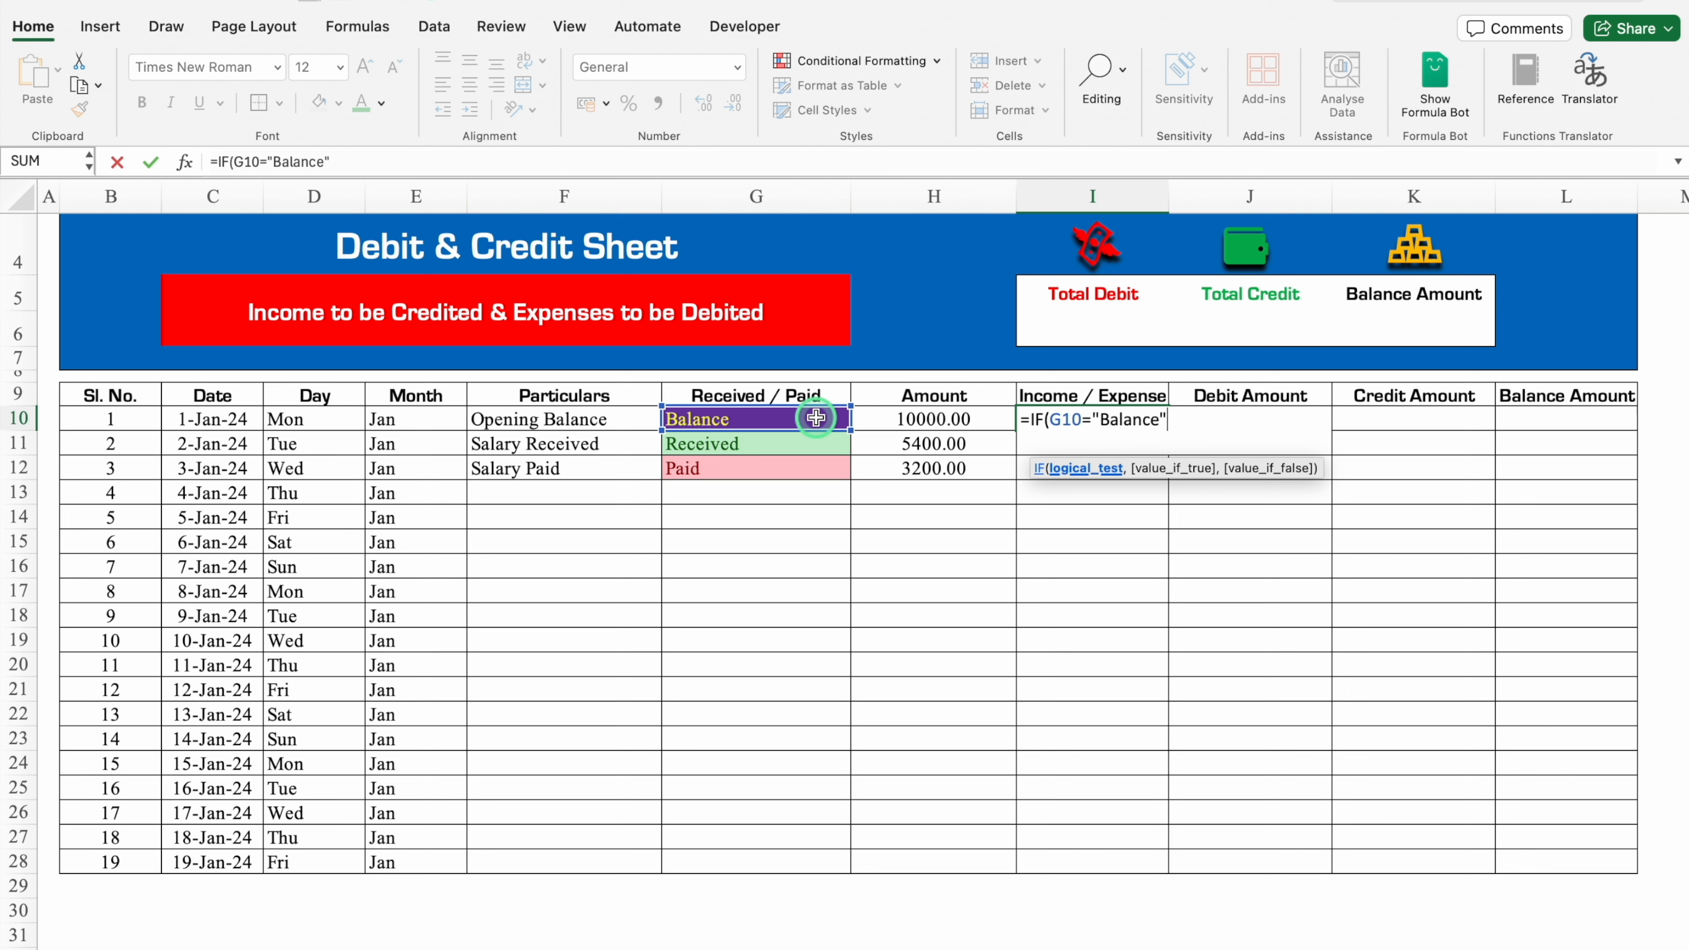
pyautogui.write(',')
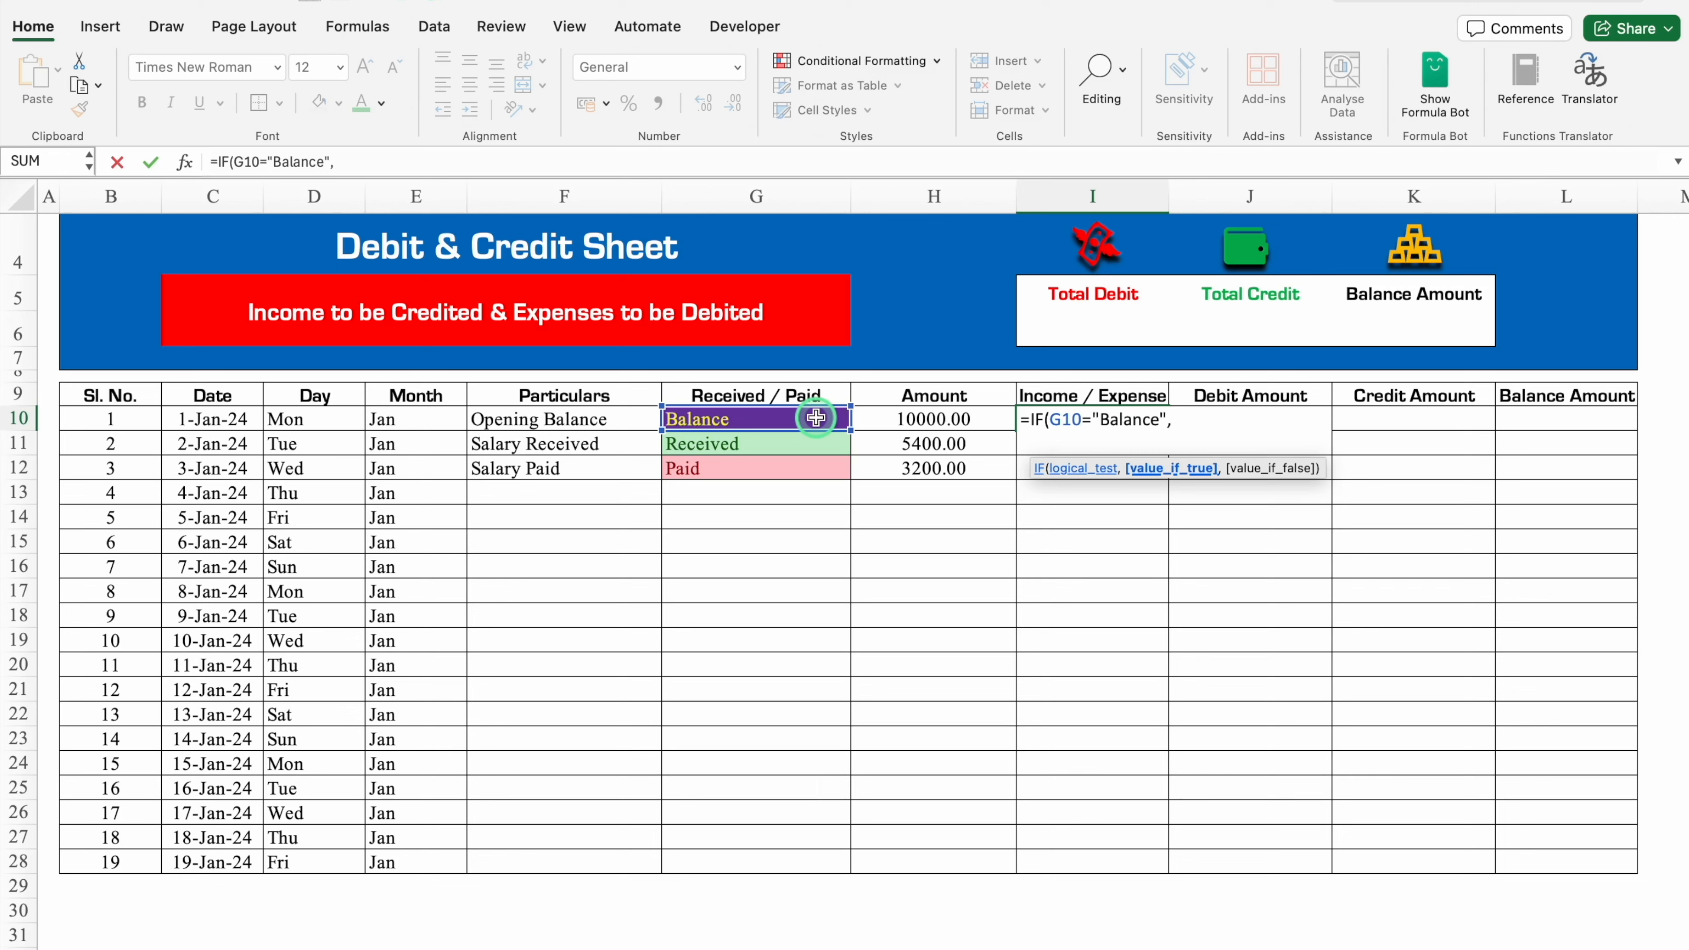
pyautogui.write('"Opening Balance"')
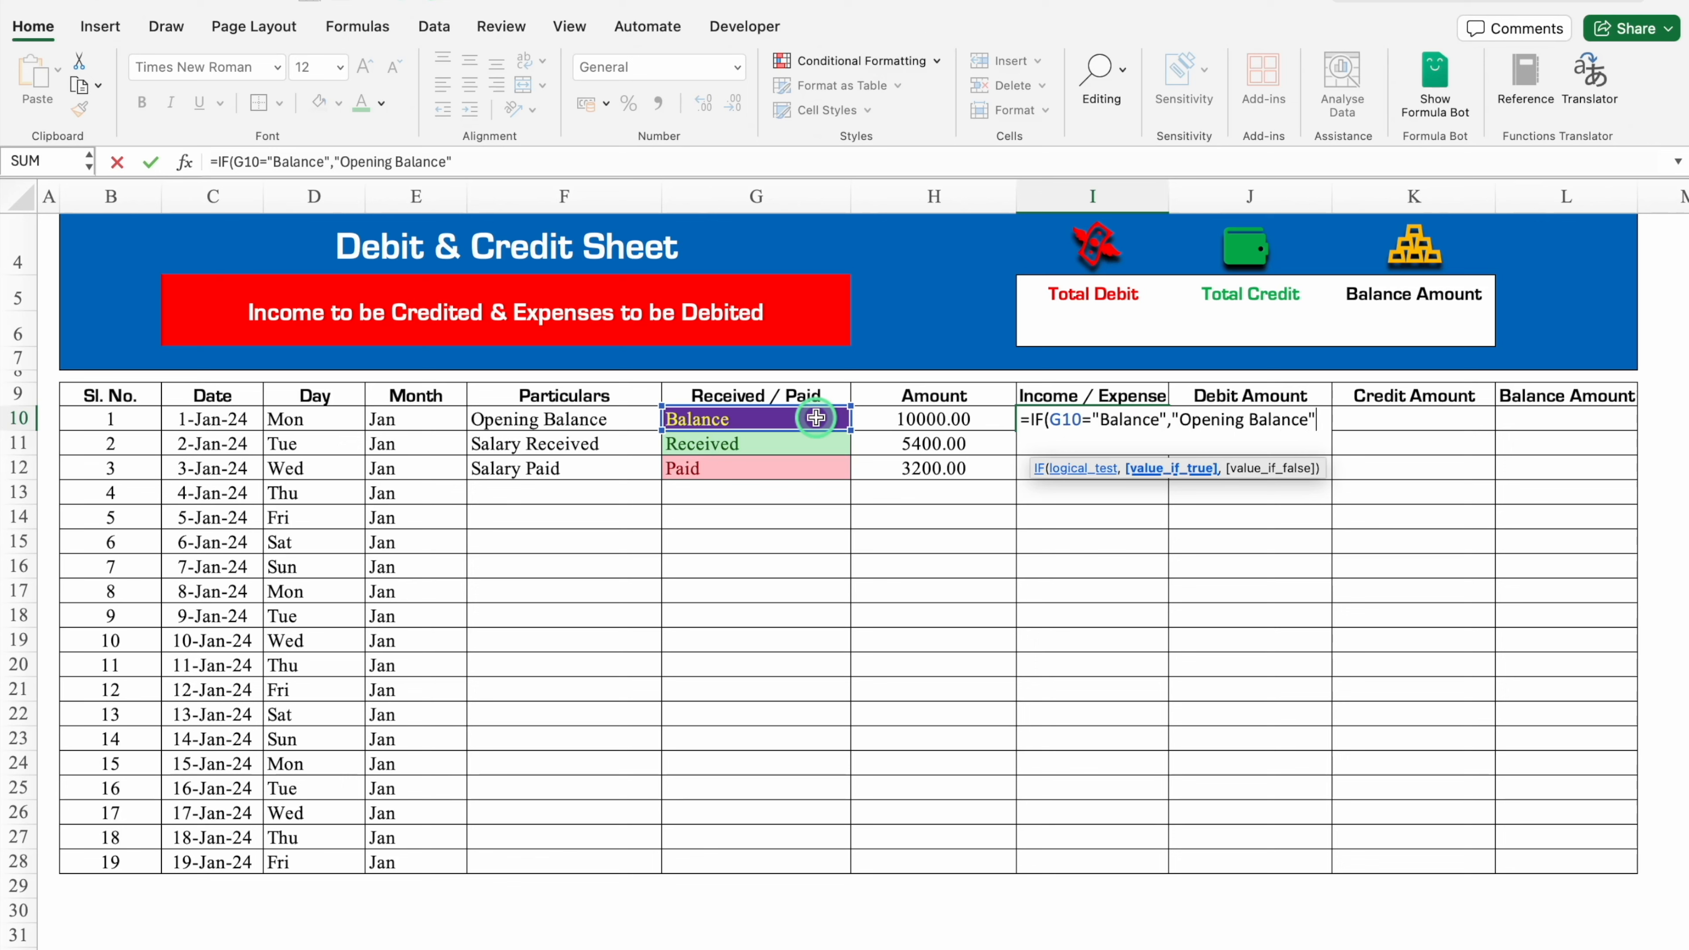
# Step: Nest a second IF in the I10 formula that returns "Income" when G10 equals "Received"
pyautogui.write(',IF')
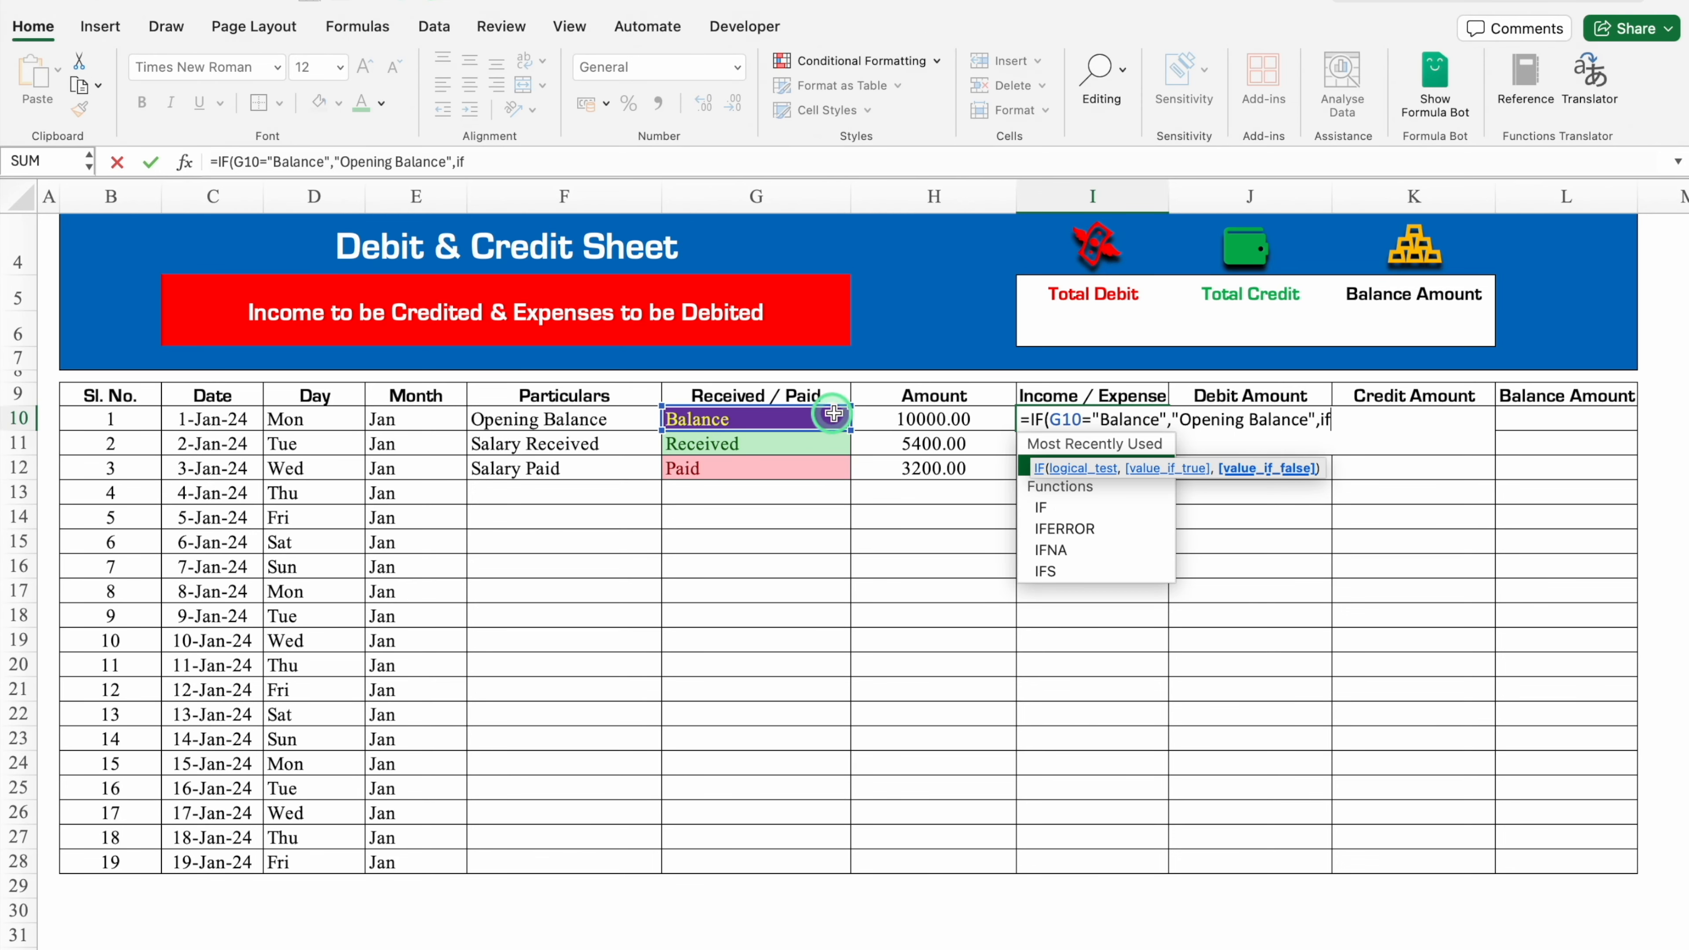
pyautogui.doubleClick(1064, 503)
pyautogui.click(786, 419)
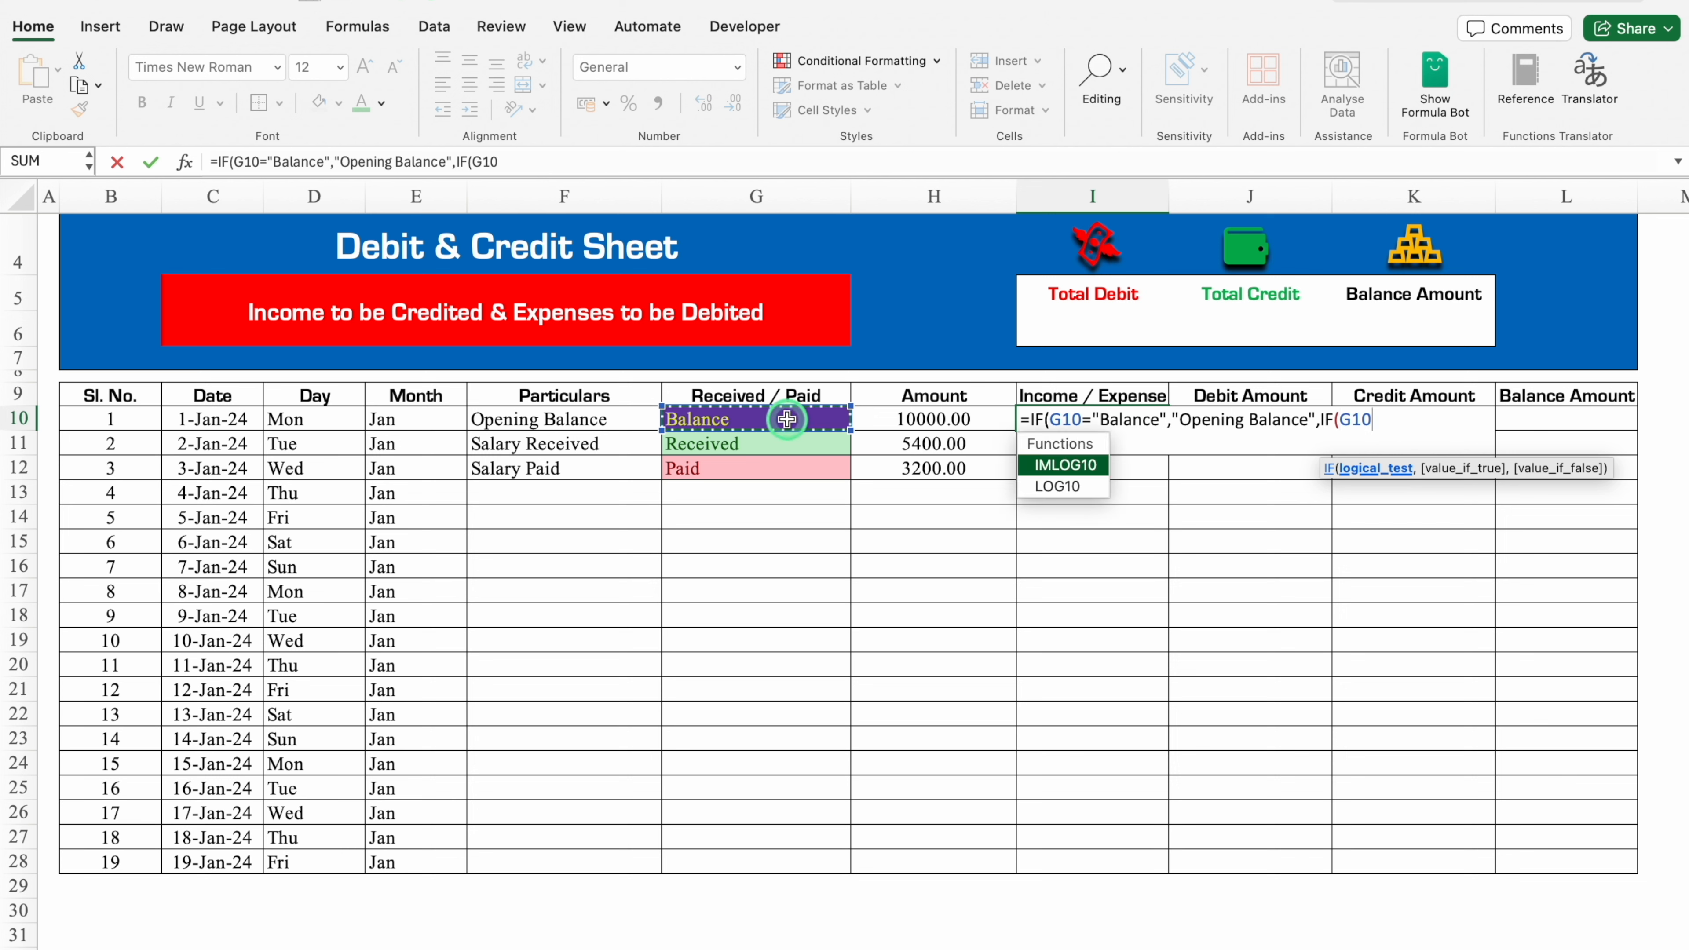
pyautogui.write('=')
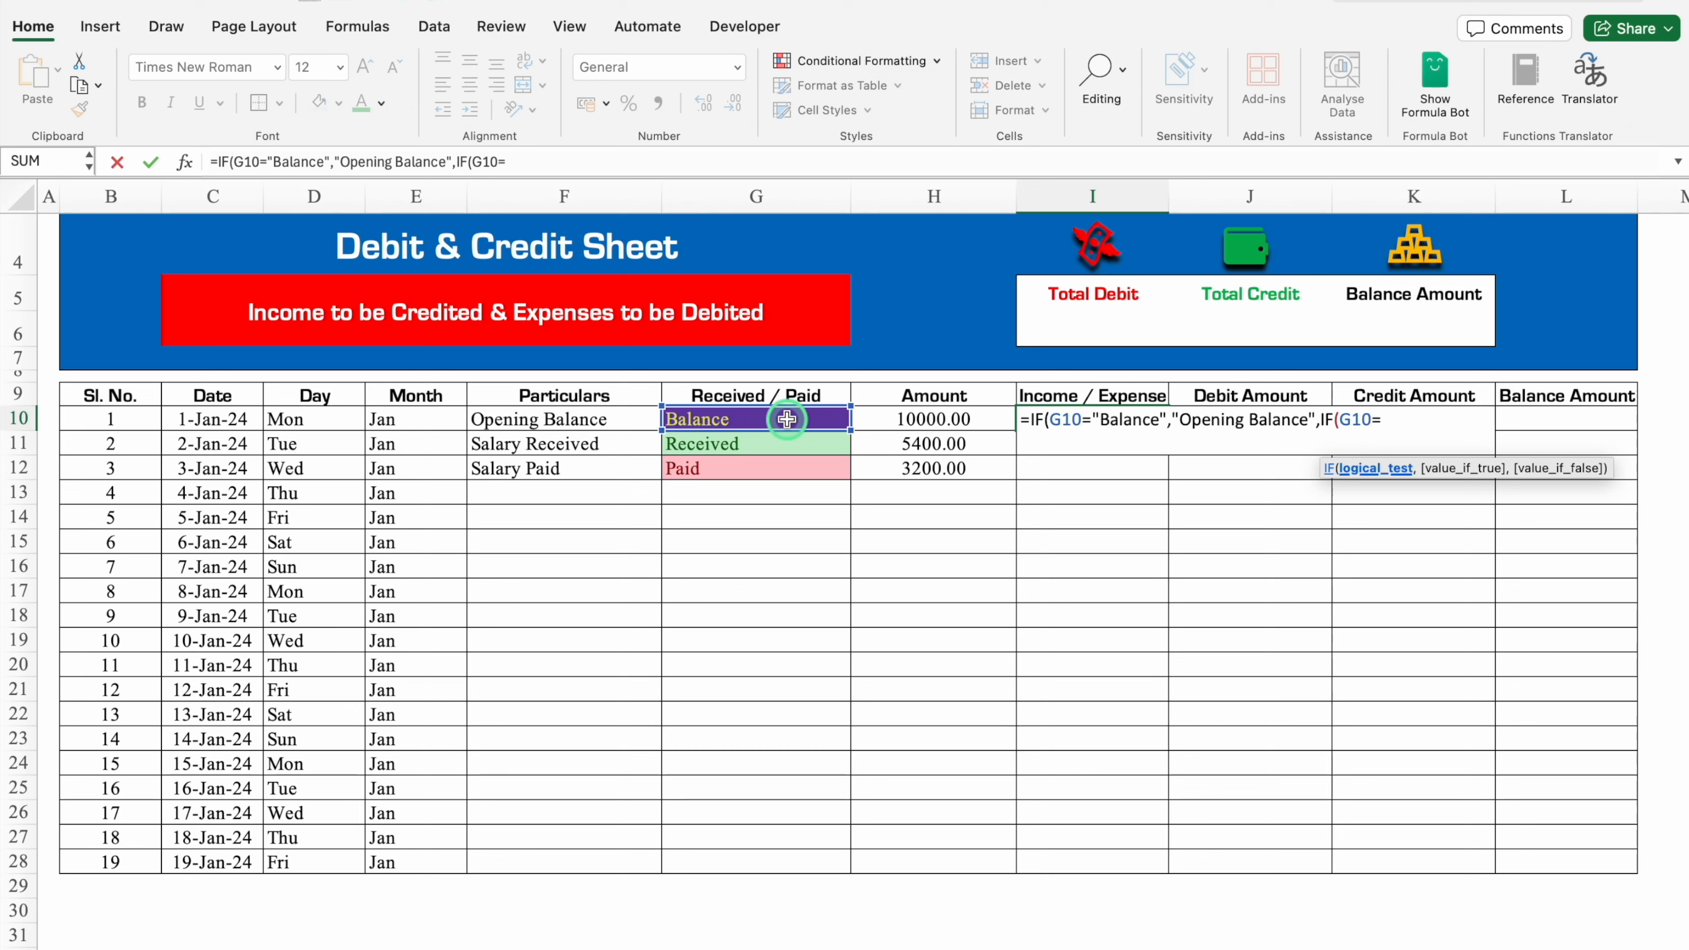
pyautogui.write('"Received",')
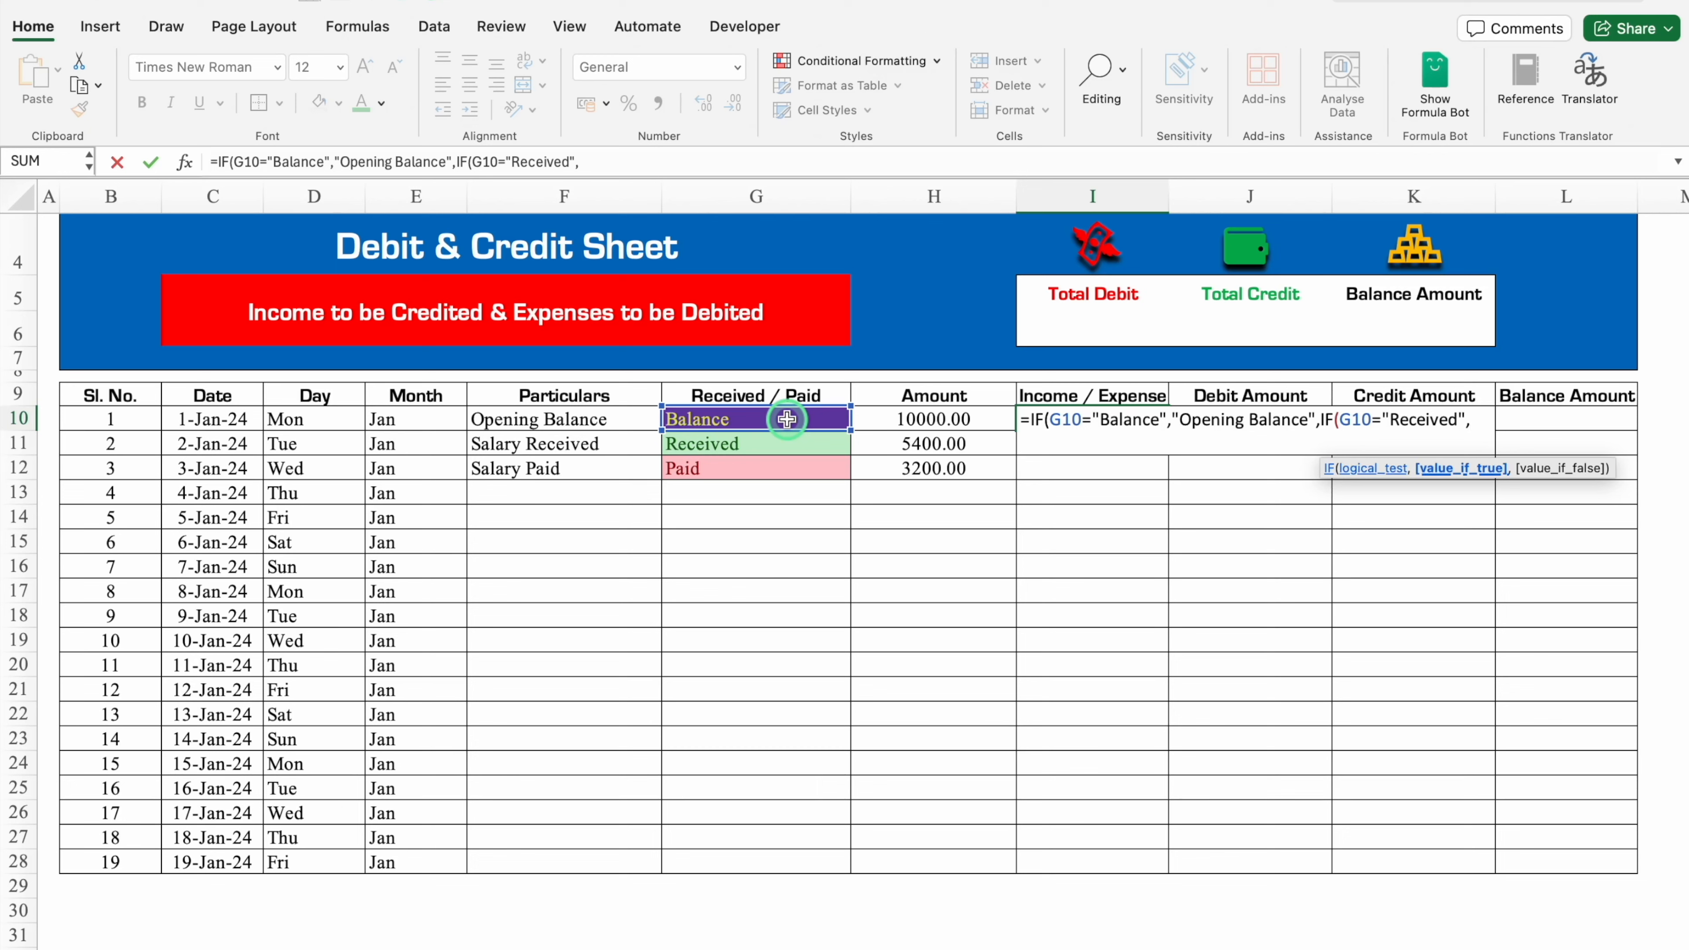
pyautogui.write('"Income')
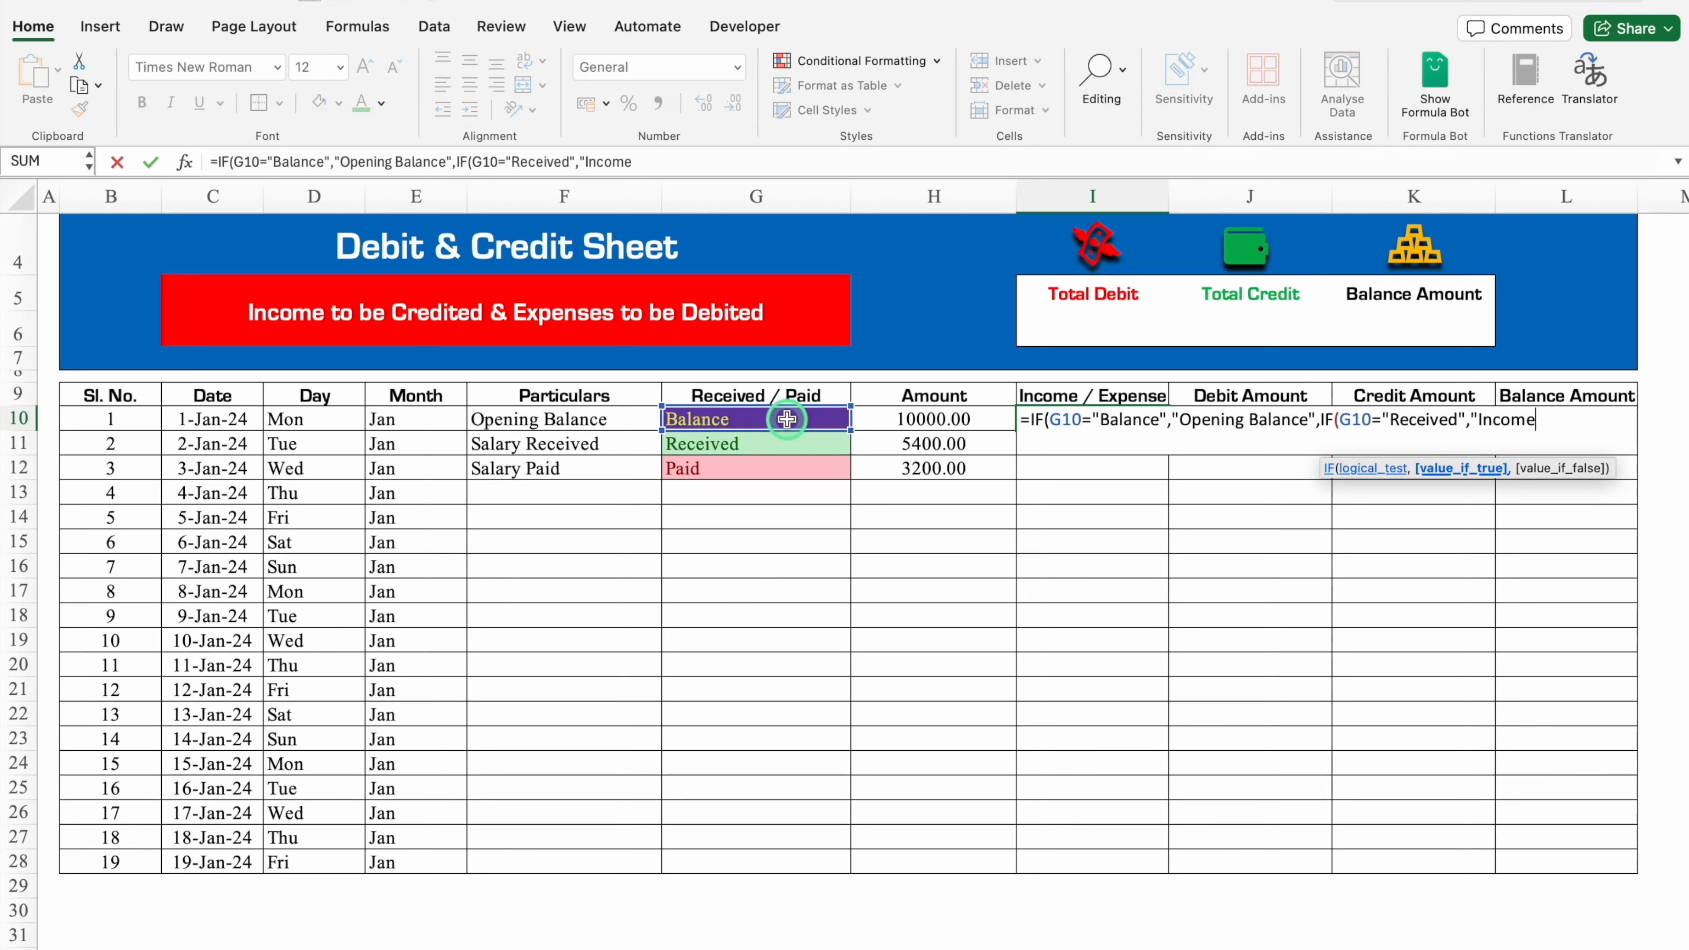
pyautogui.write('",')
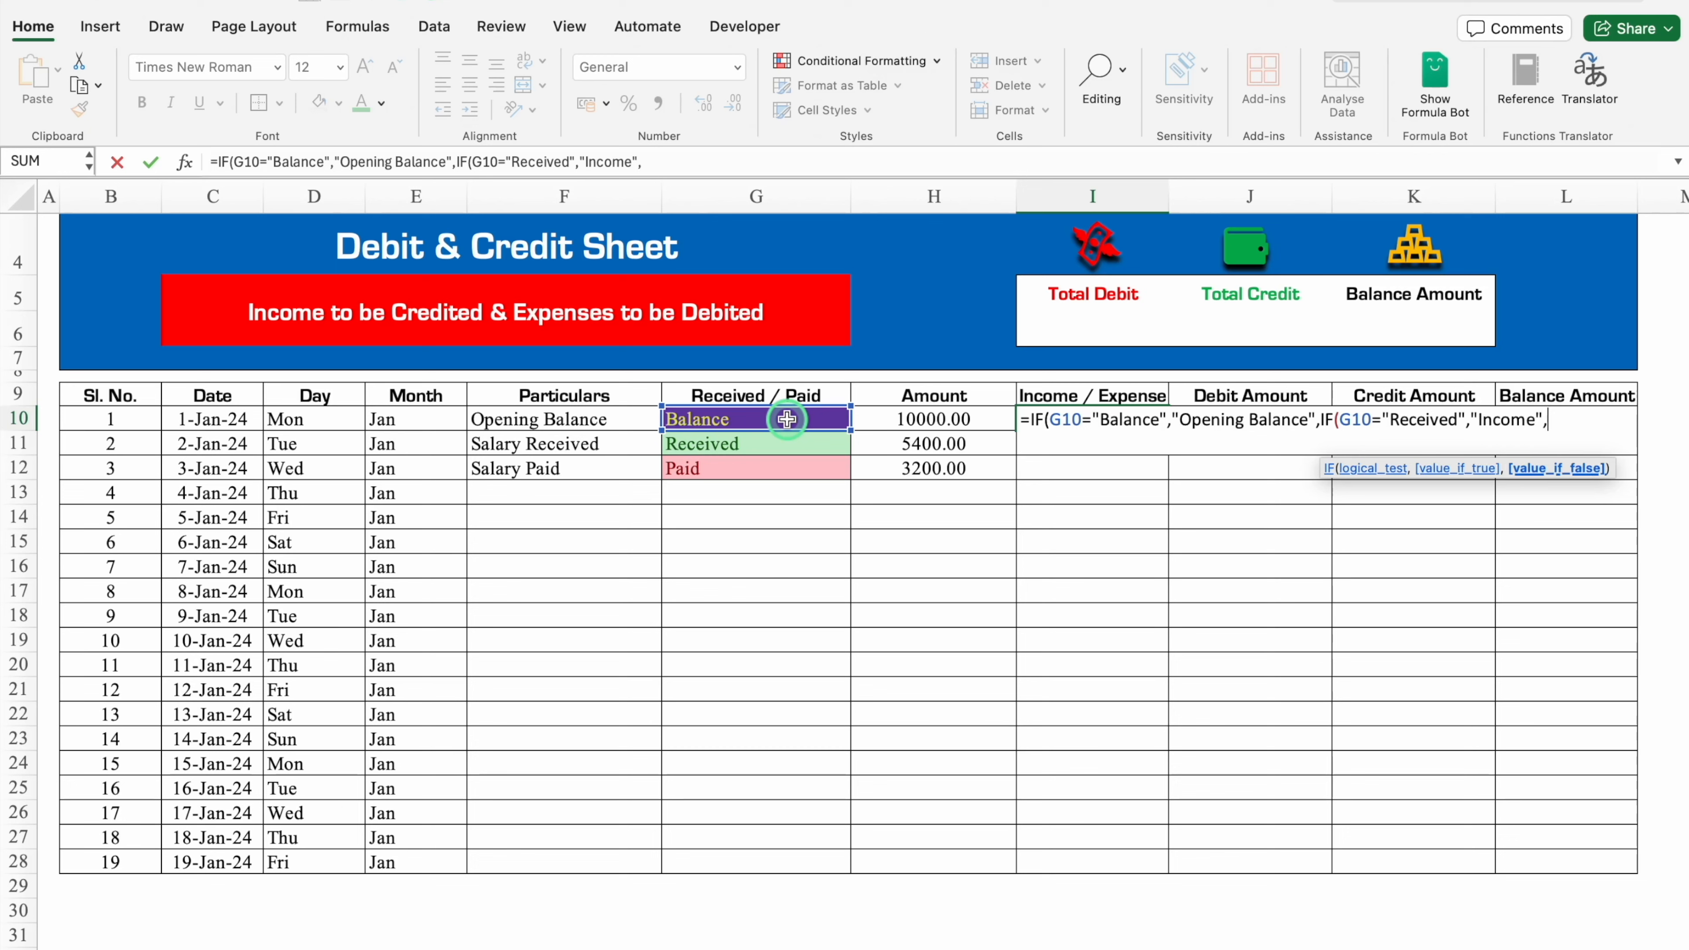
# Step: Nest a third IF in I10 that returns "Expense" when G10 equals "Paid", and complete the formula
pyautogui.write('IF(')
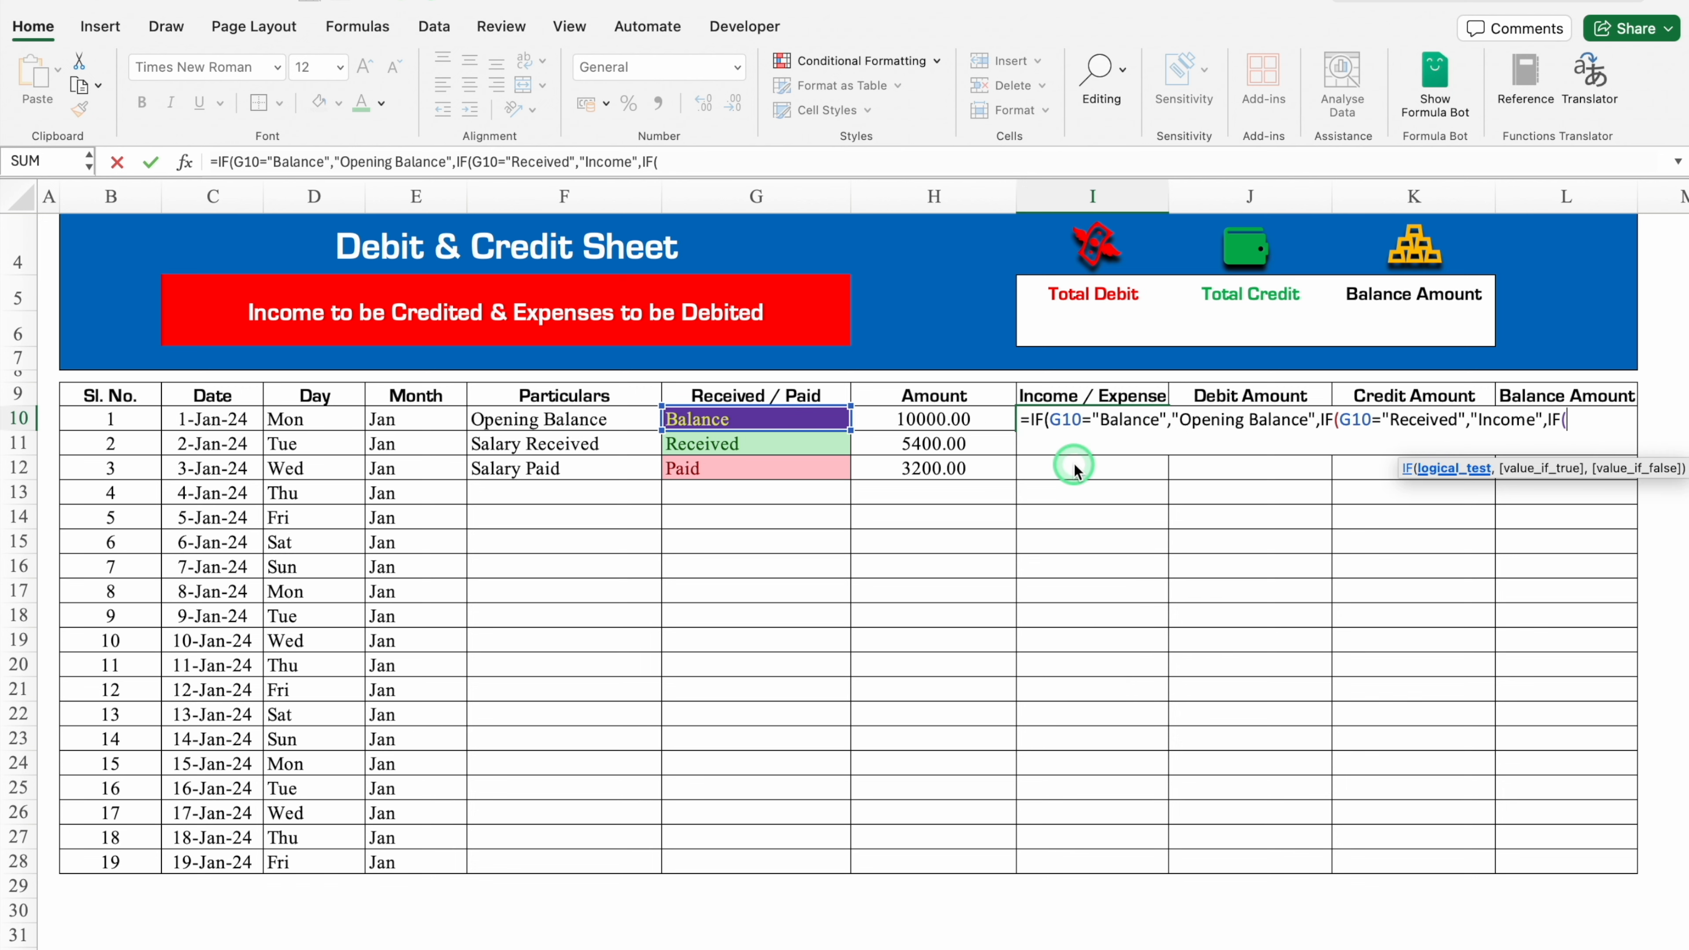
pyautogui.click(761, 425)
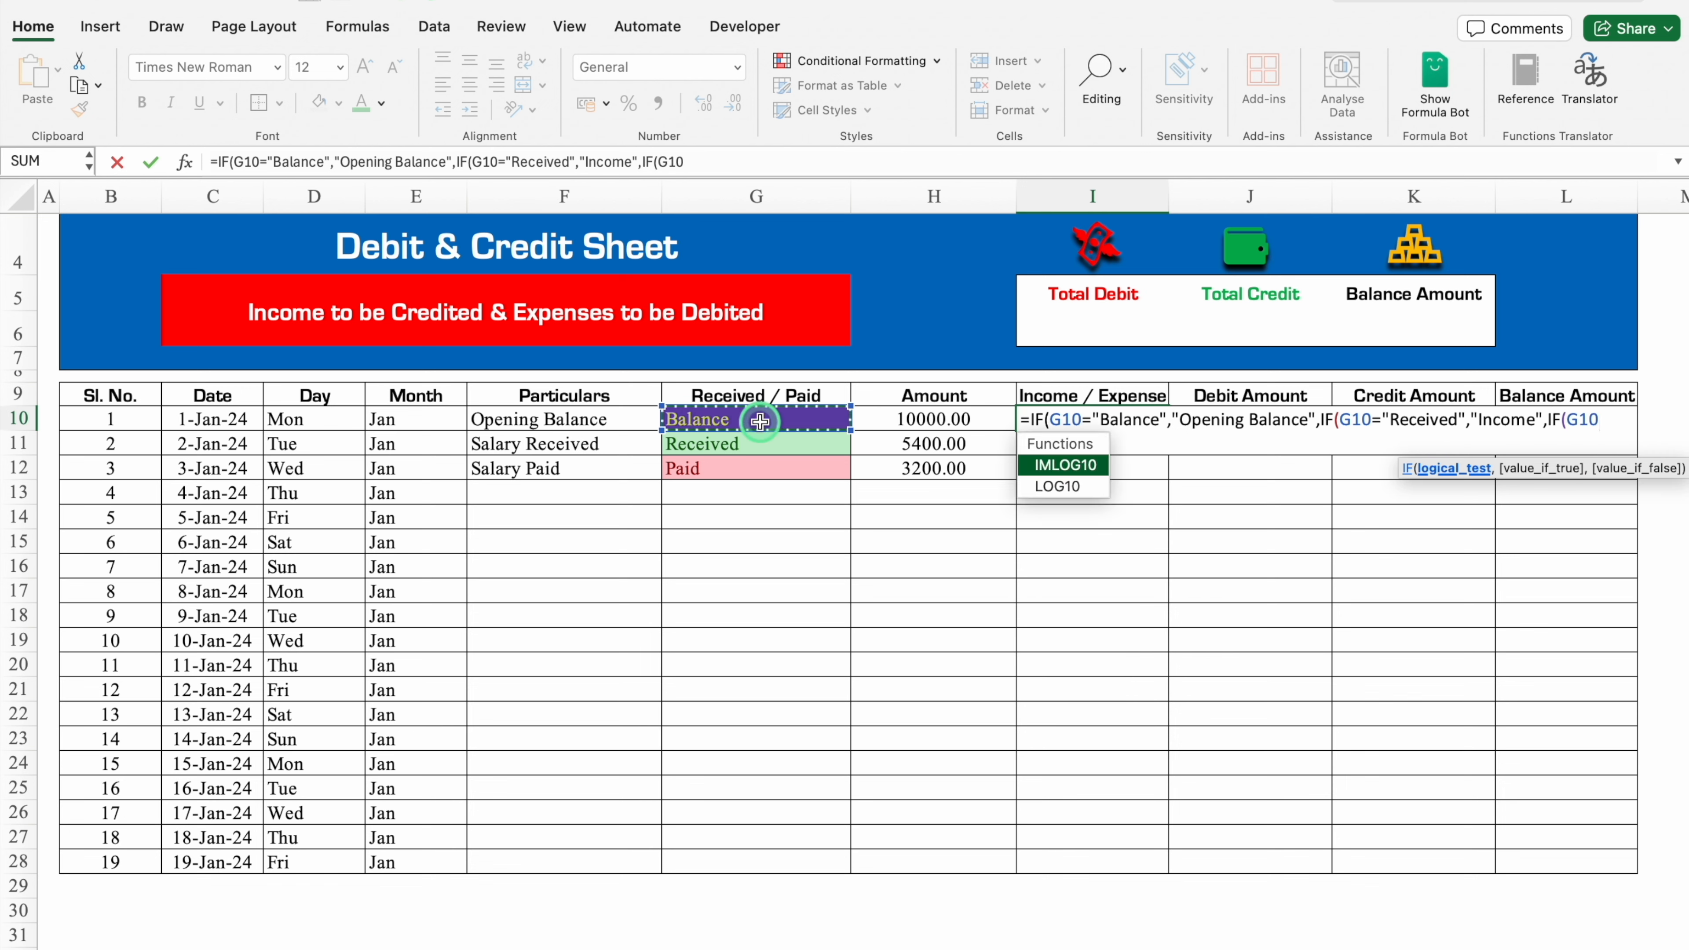
pyautogui.write('=')
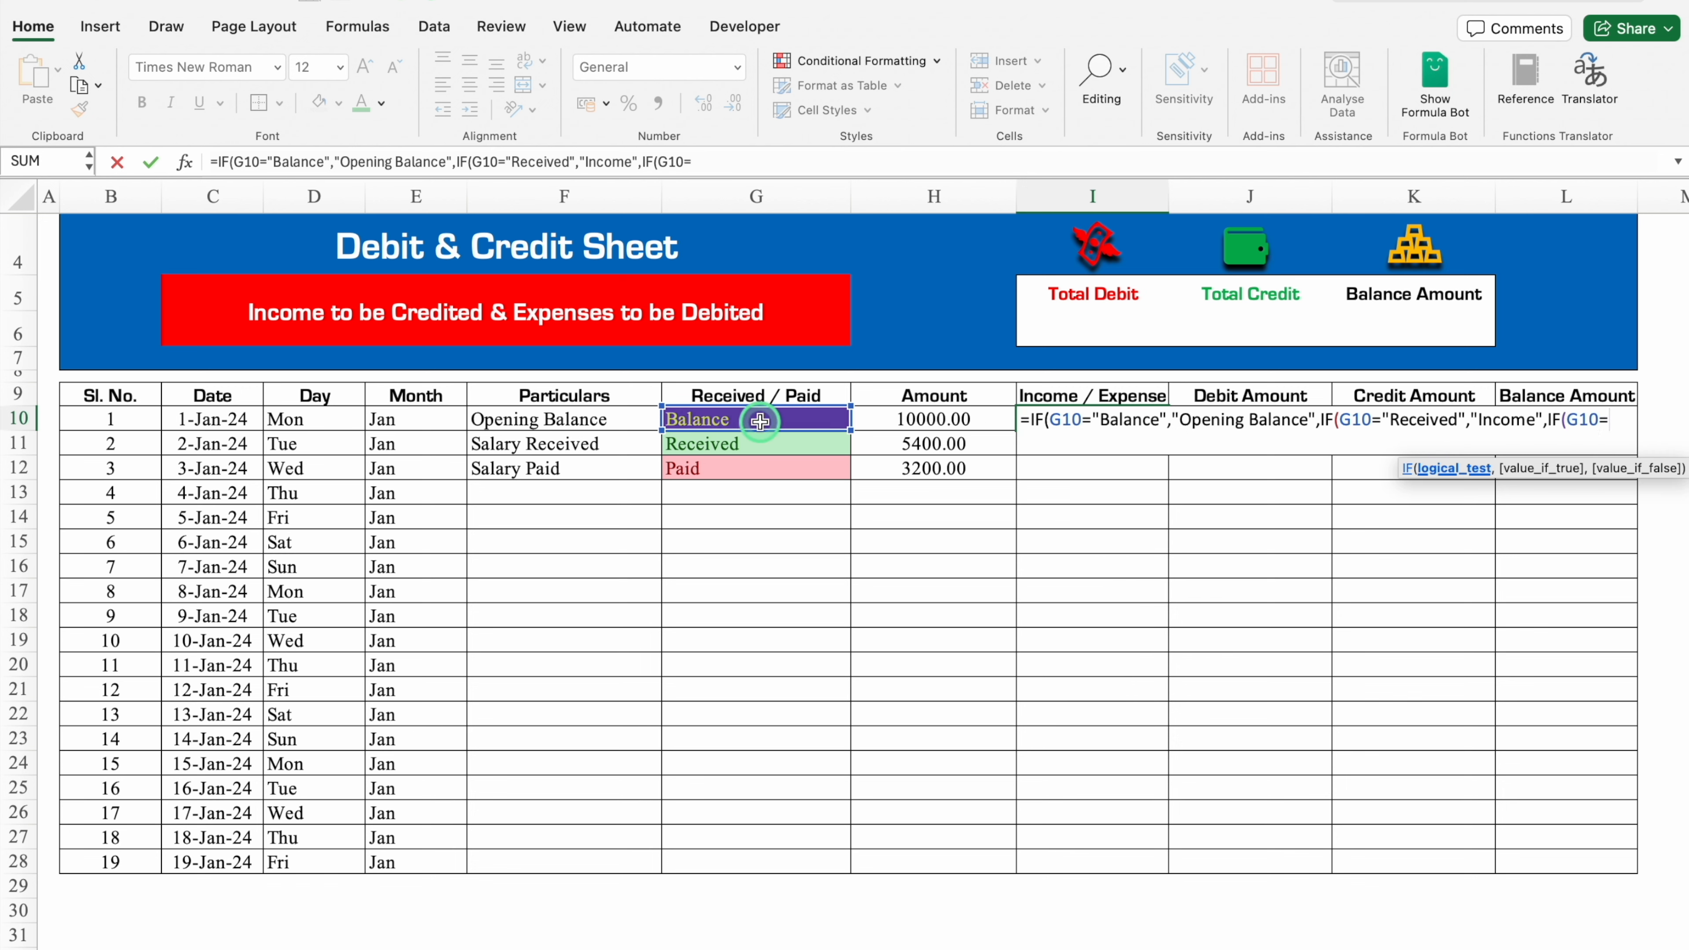
pyautogui.write('"paid')
pyautogui.write(',')
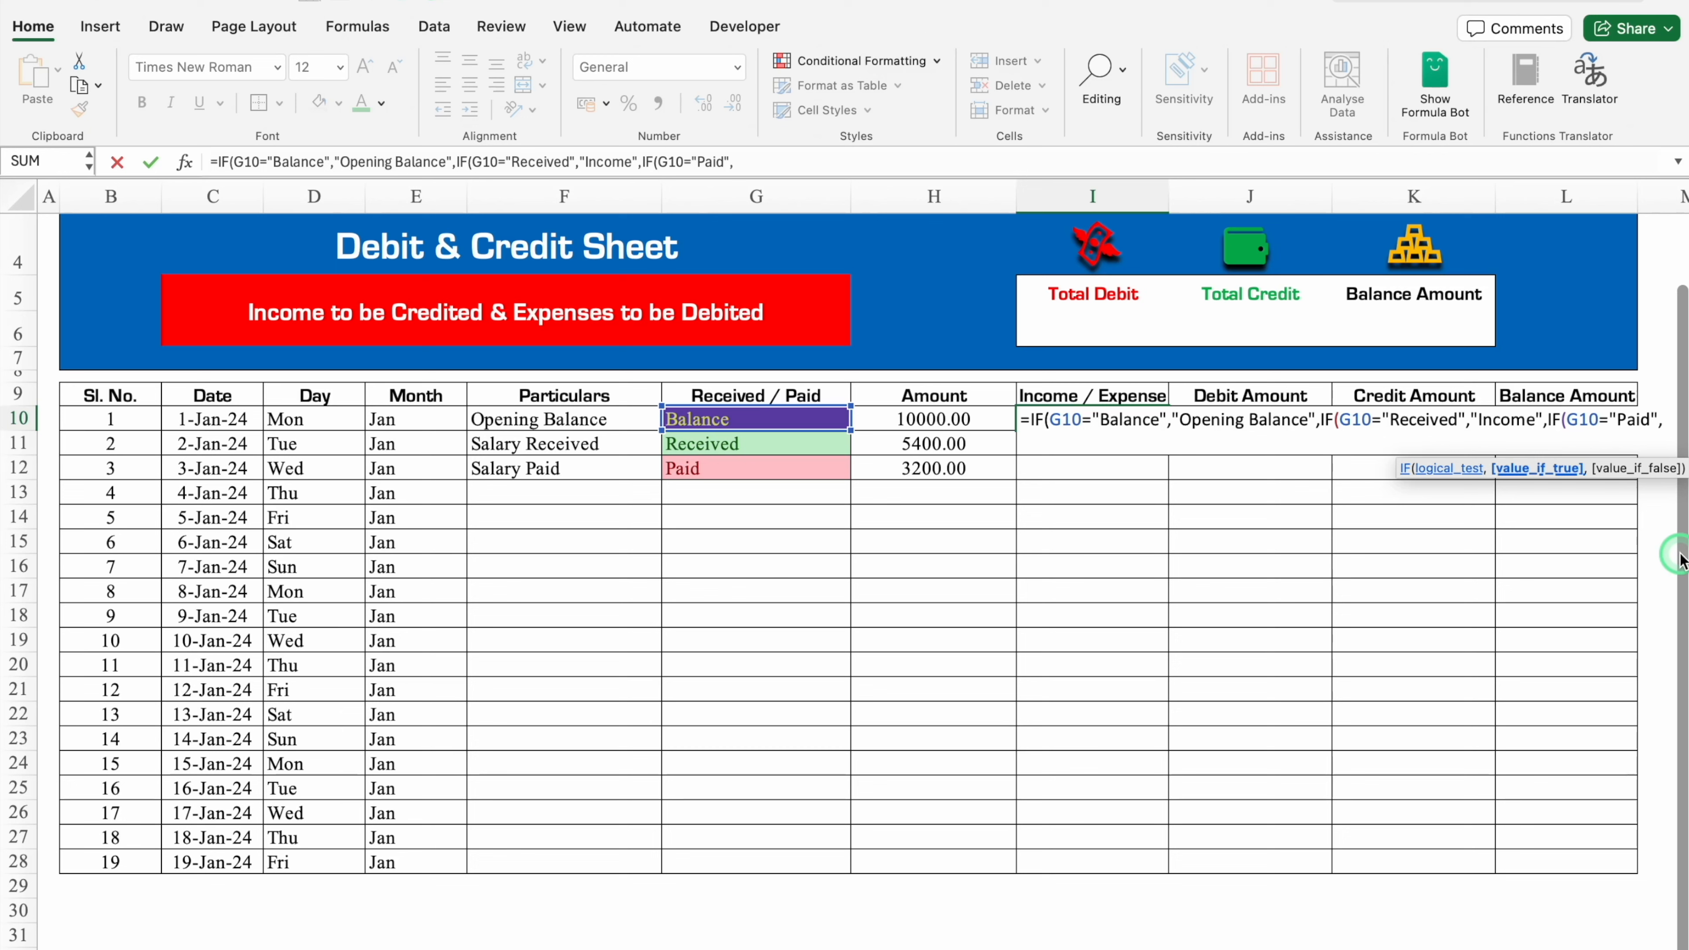
pyautogui.write('"Expense')
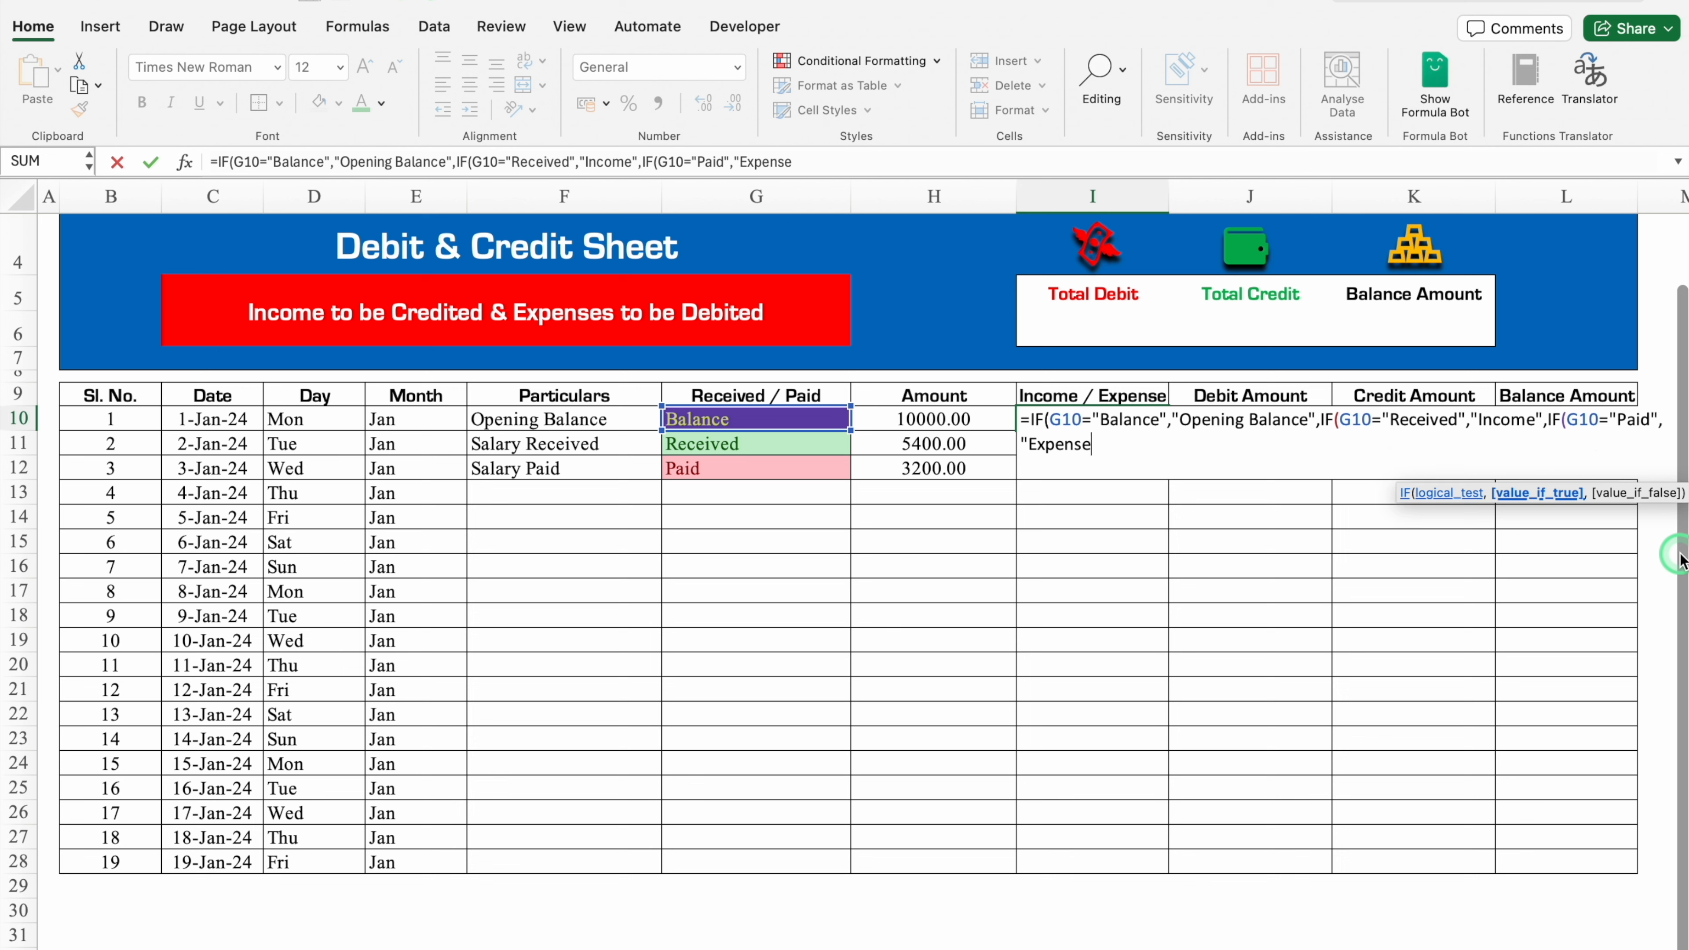
pyautogui.write('")))')
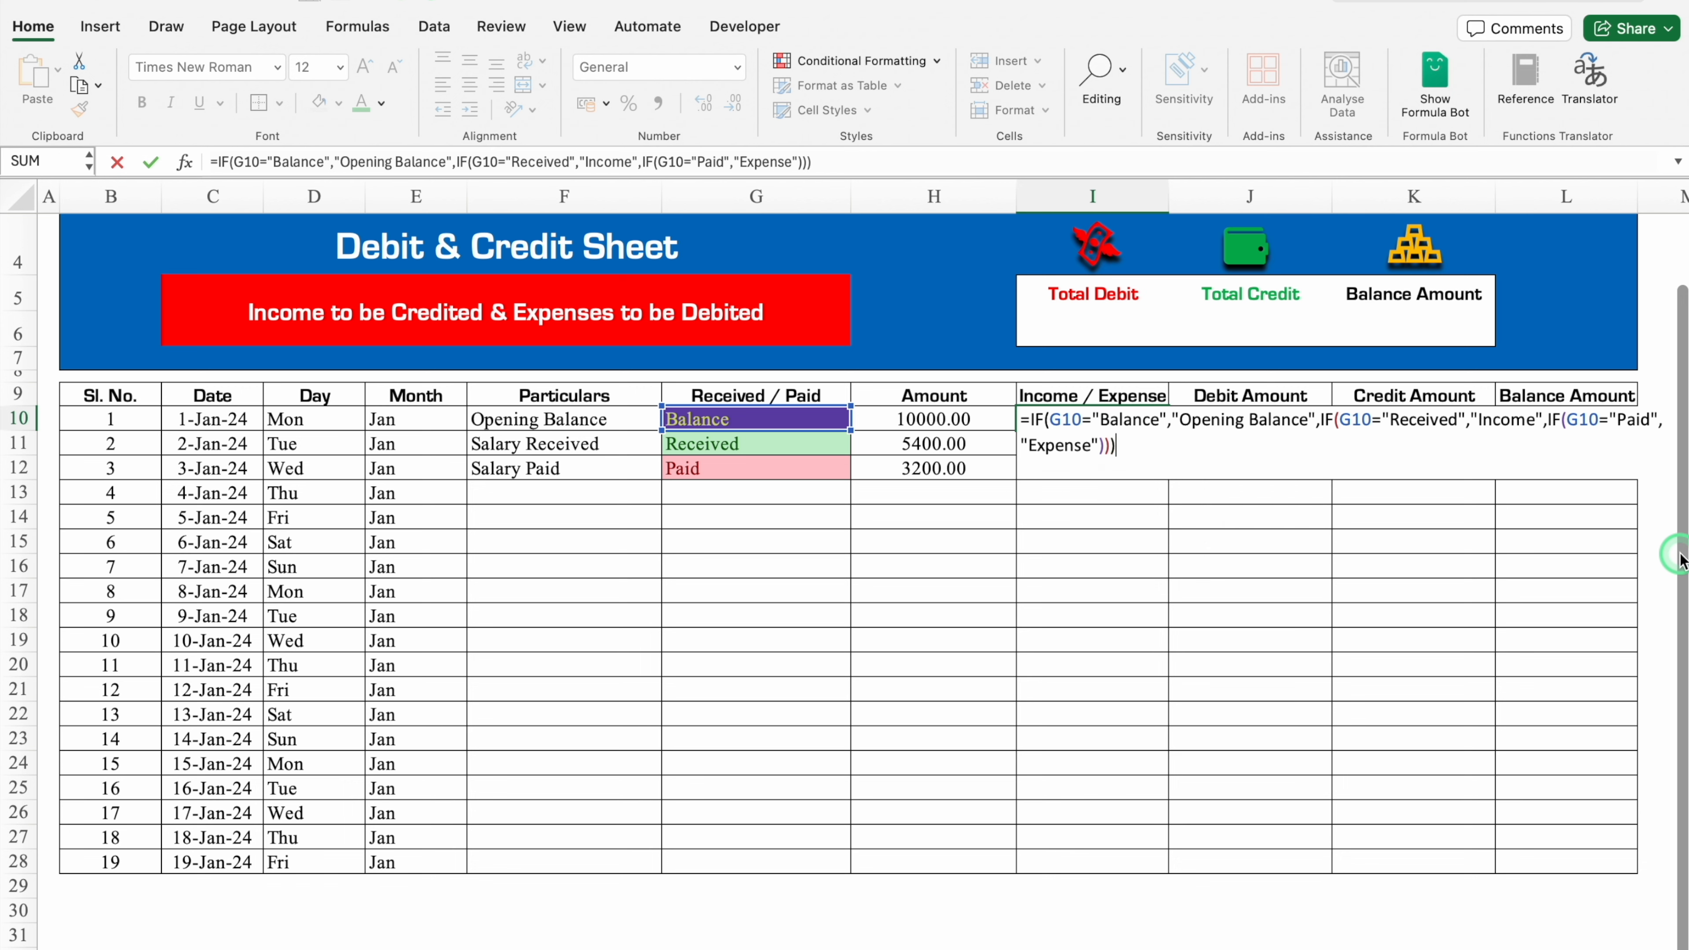
pyautogui.press('Return')
# Step: Fill the Income / Expense formula from I10 down to I28 and check the rows without entries
pyautogui.click(1147, 420)
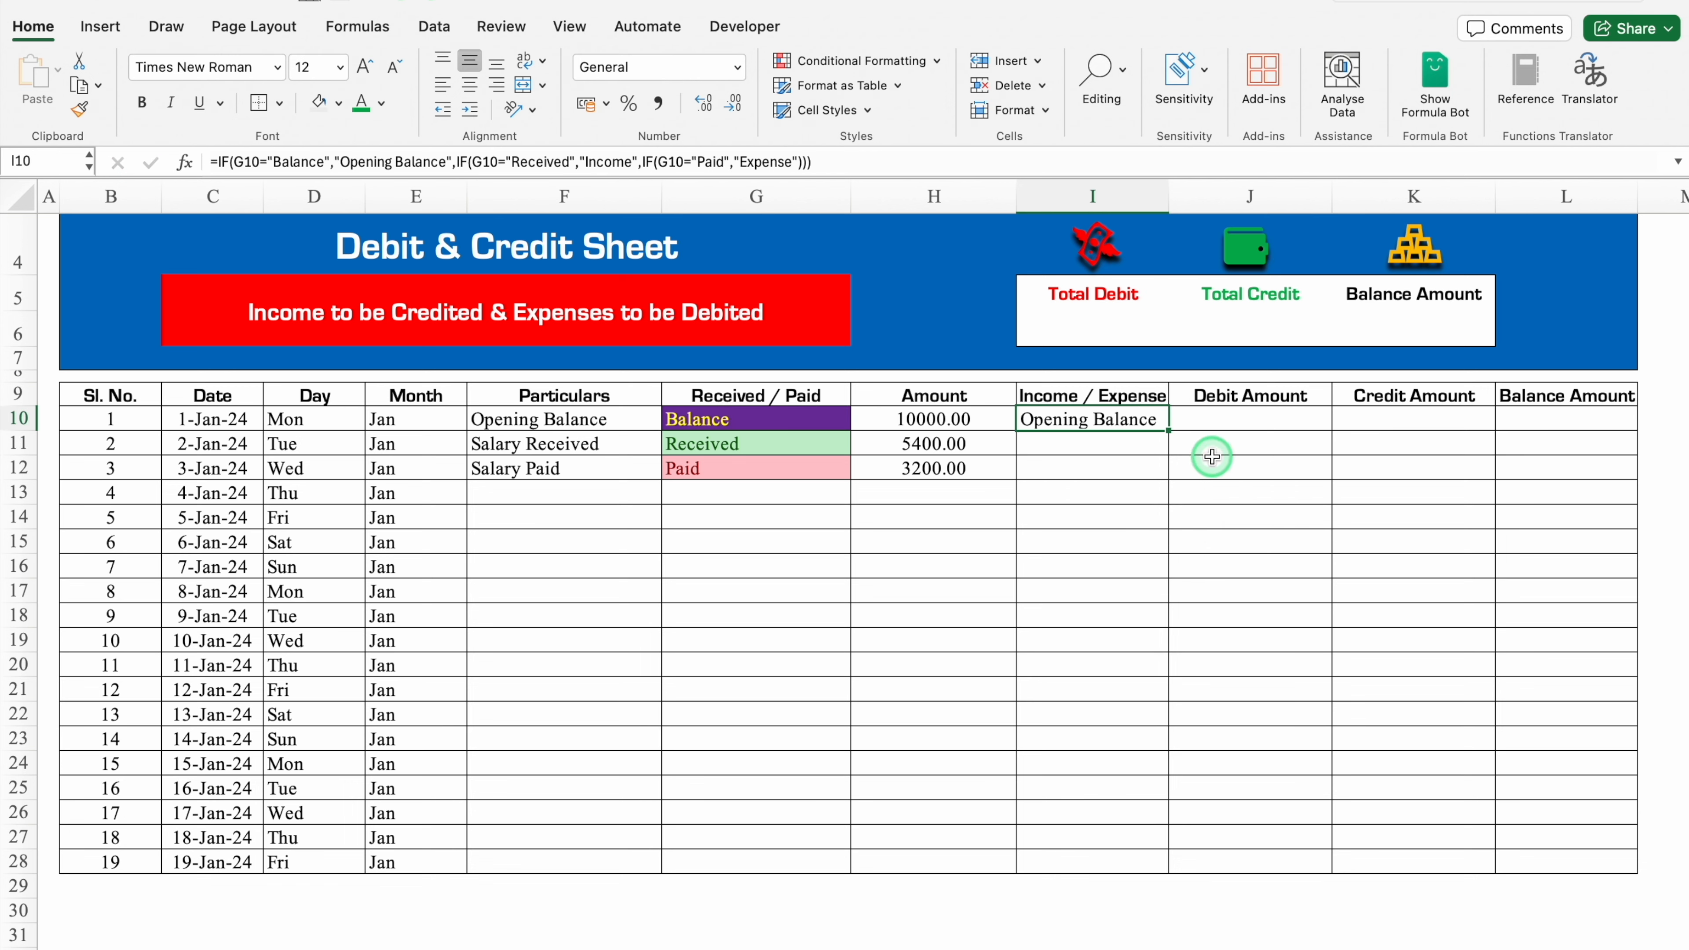
pyautogui.moveTo(1169, 430); pyautogui.dragTo(1169, 865)
pyautogui.click(1111, 492)
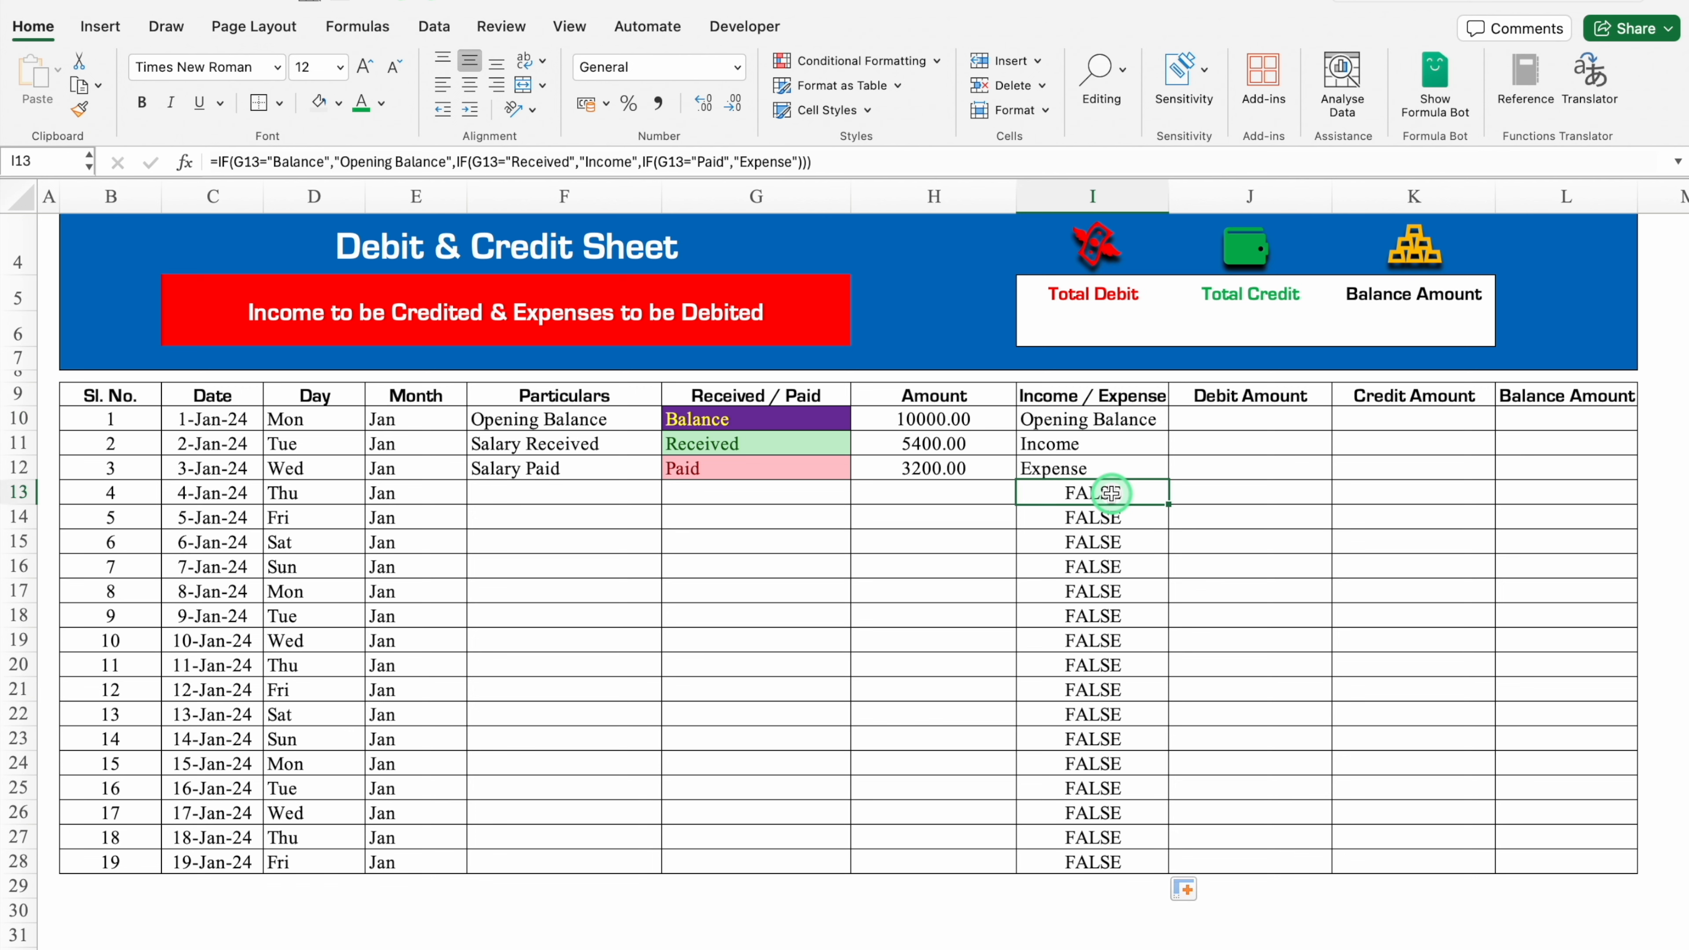
pyautogui.click(842, 496)
pyautogui.click(921, 496)
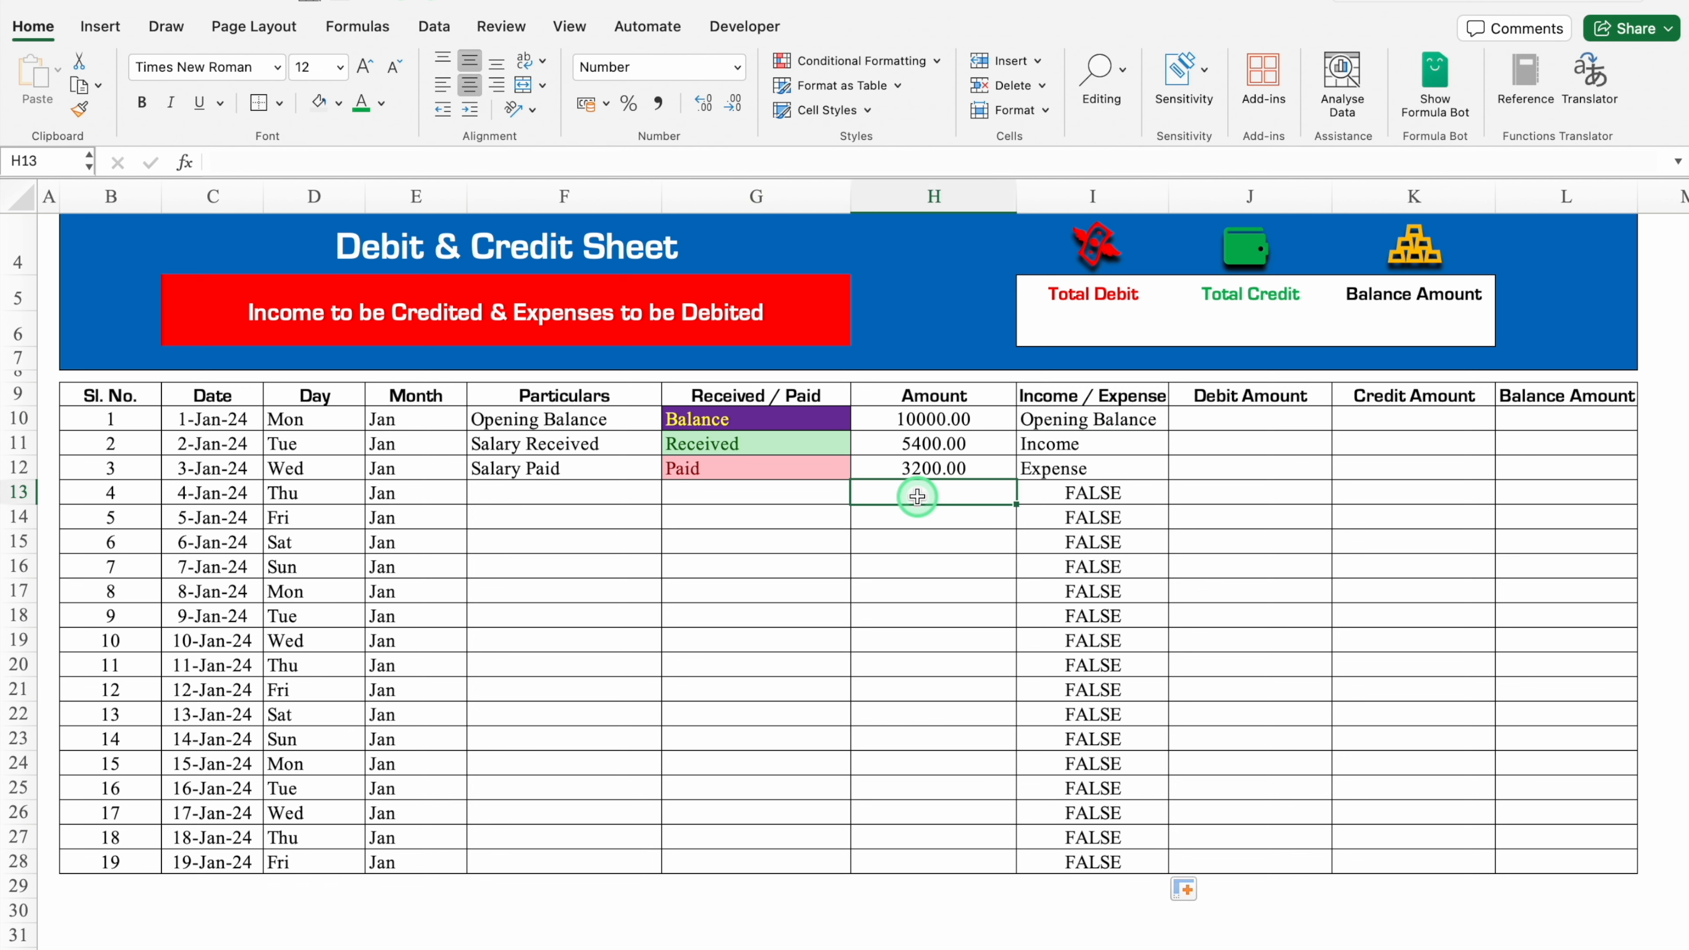
# Step: Add an empty text "" as the last IF's false value in I10 and fill the formula down to I28
pyautogui.click(1089, 421)
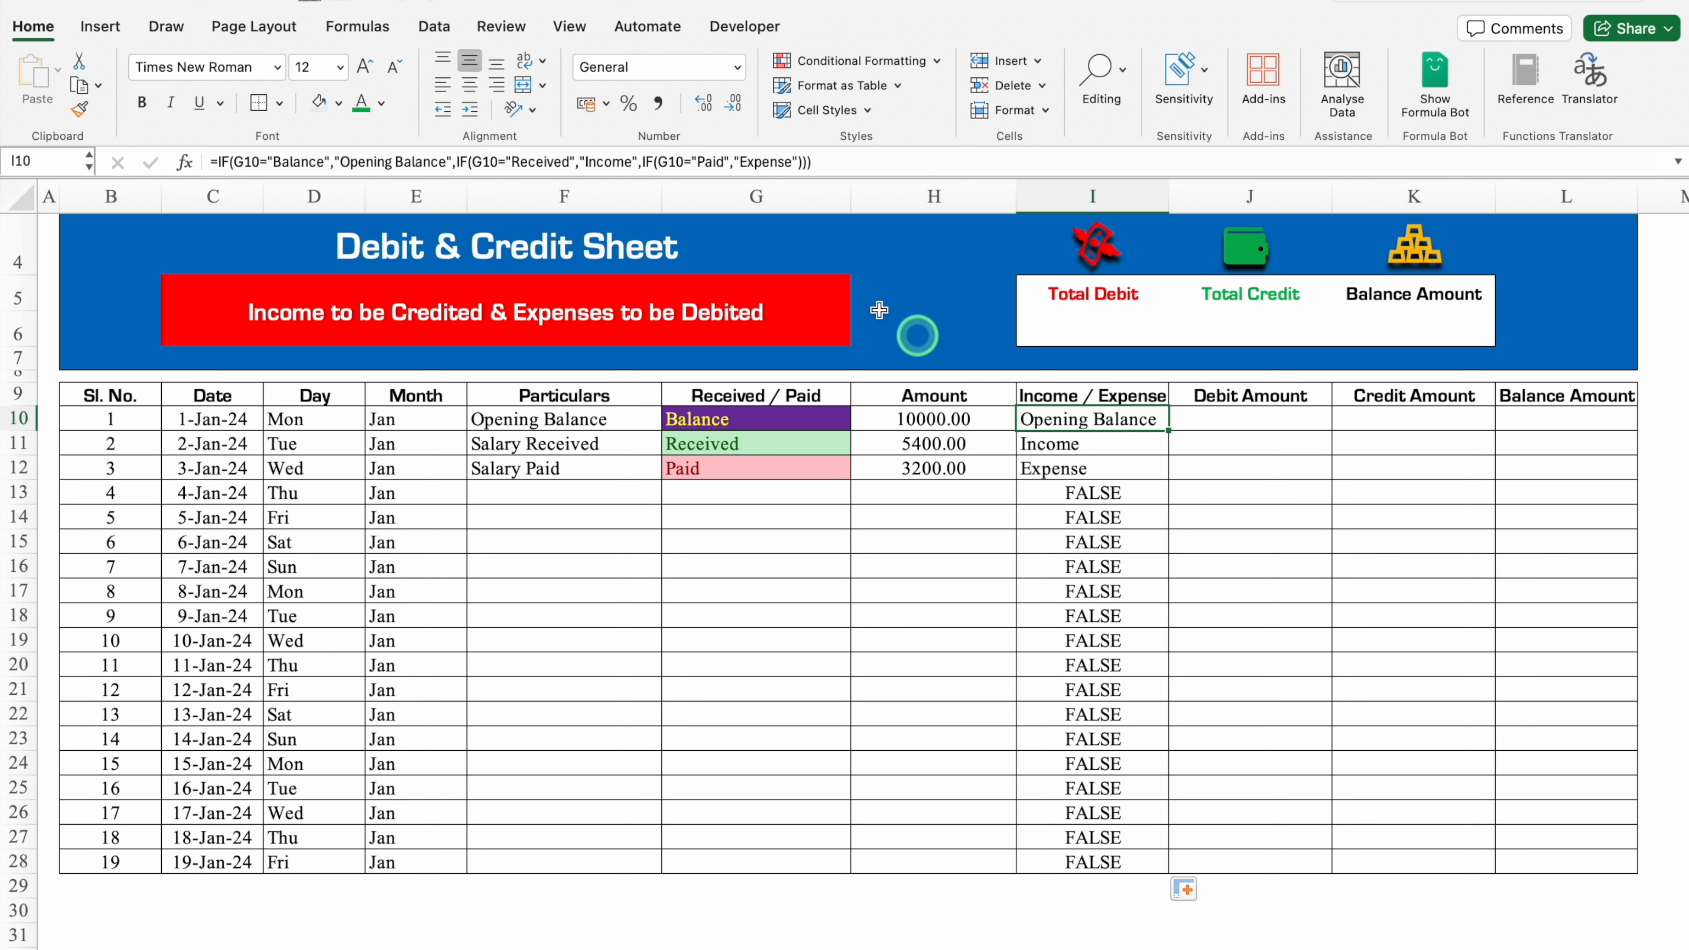
pyautogui.click(799, 162)
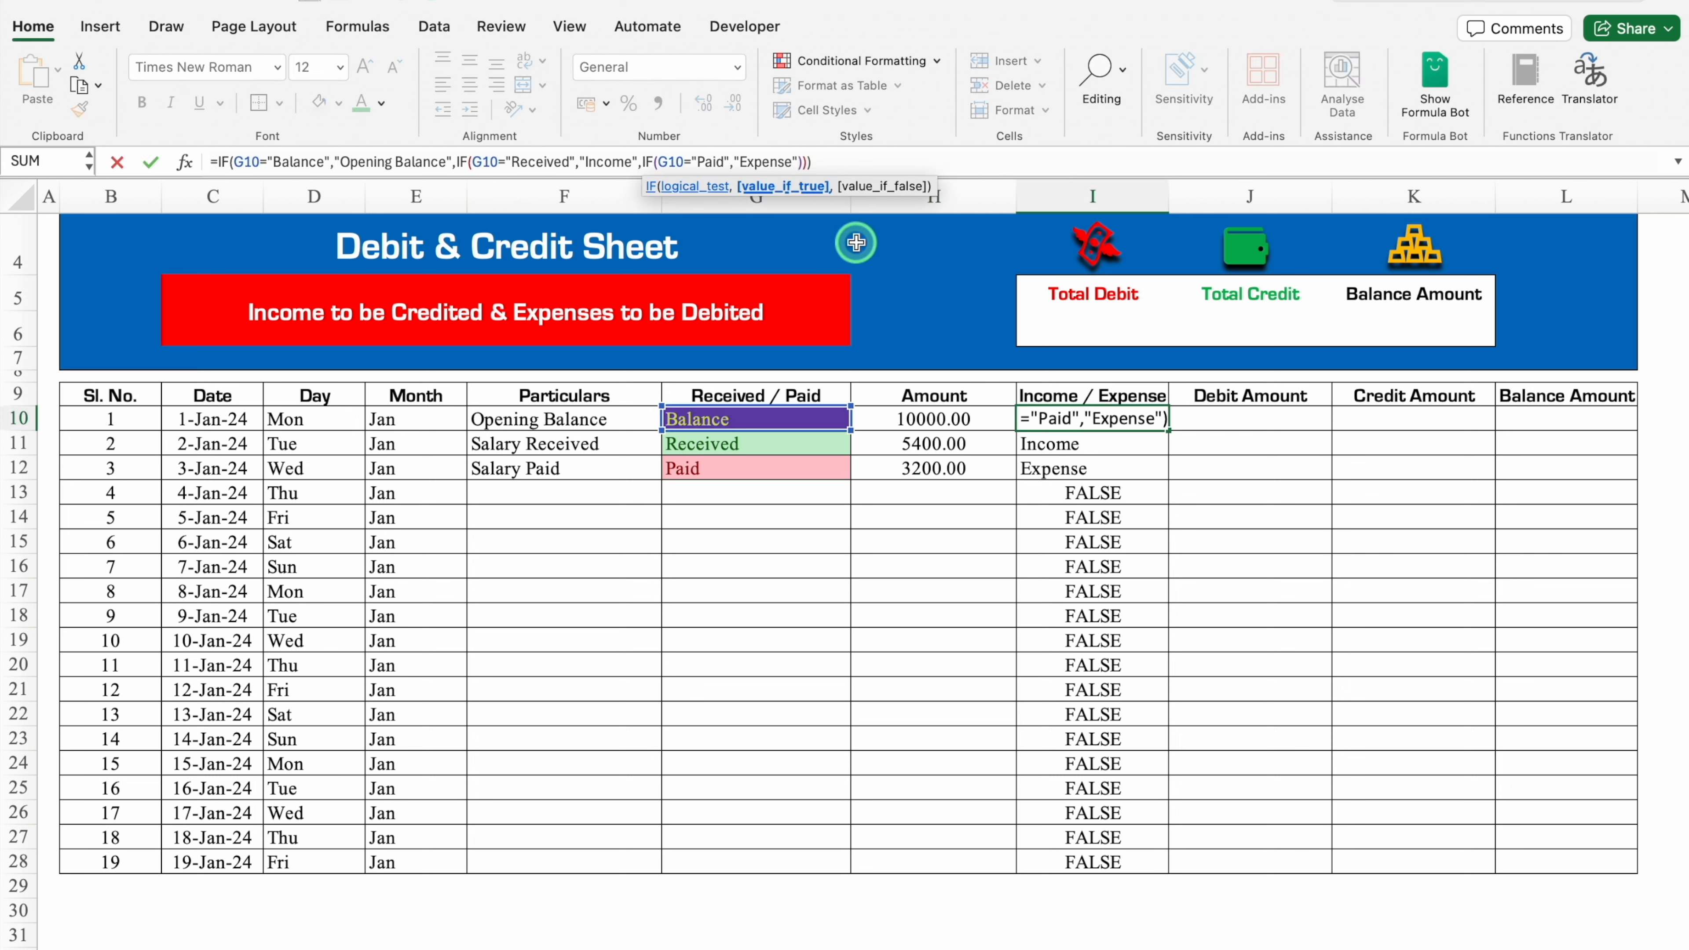
pyautogui.write(',')
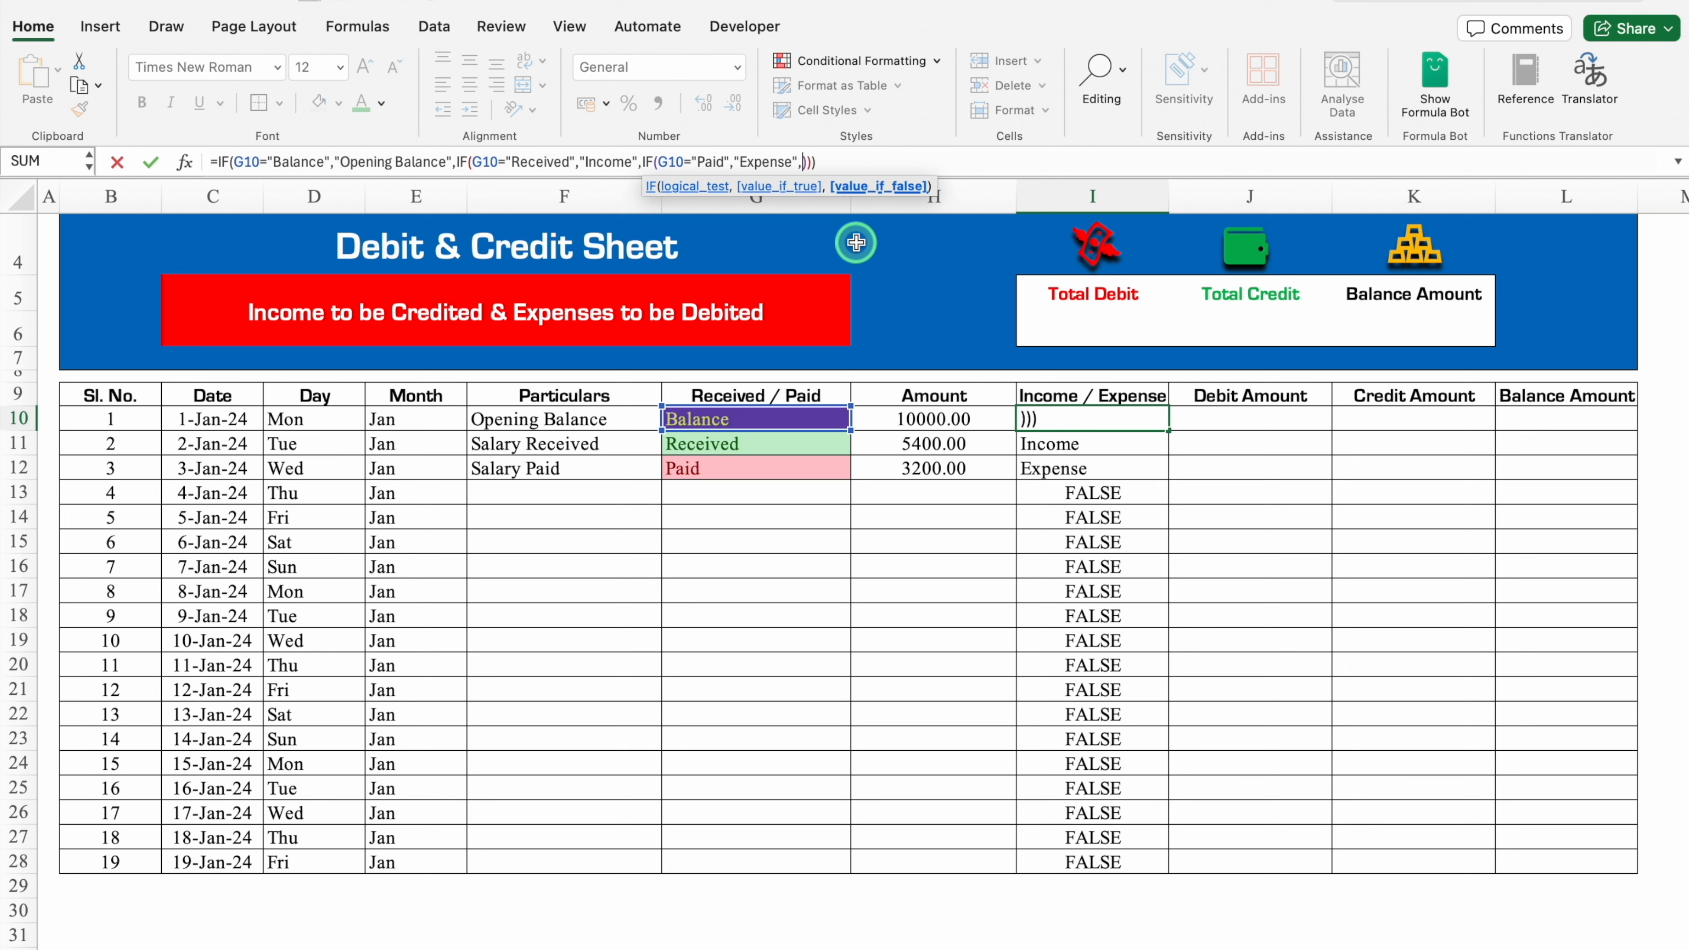
pyautogui.write('""')
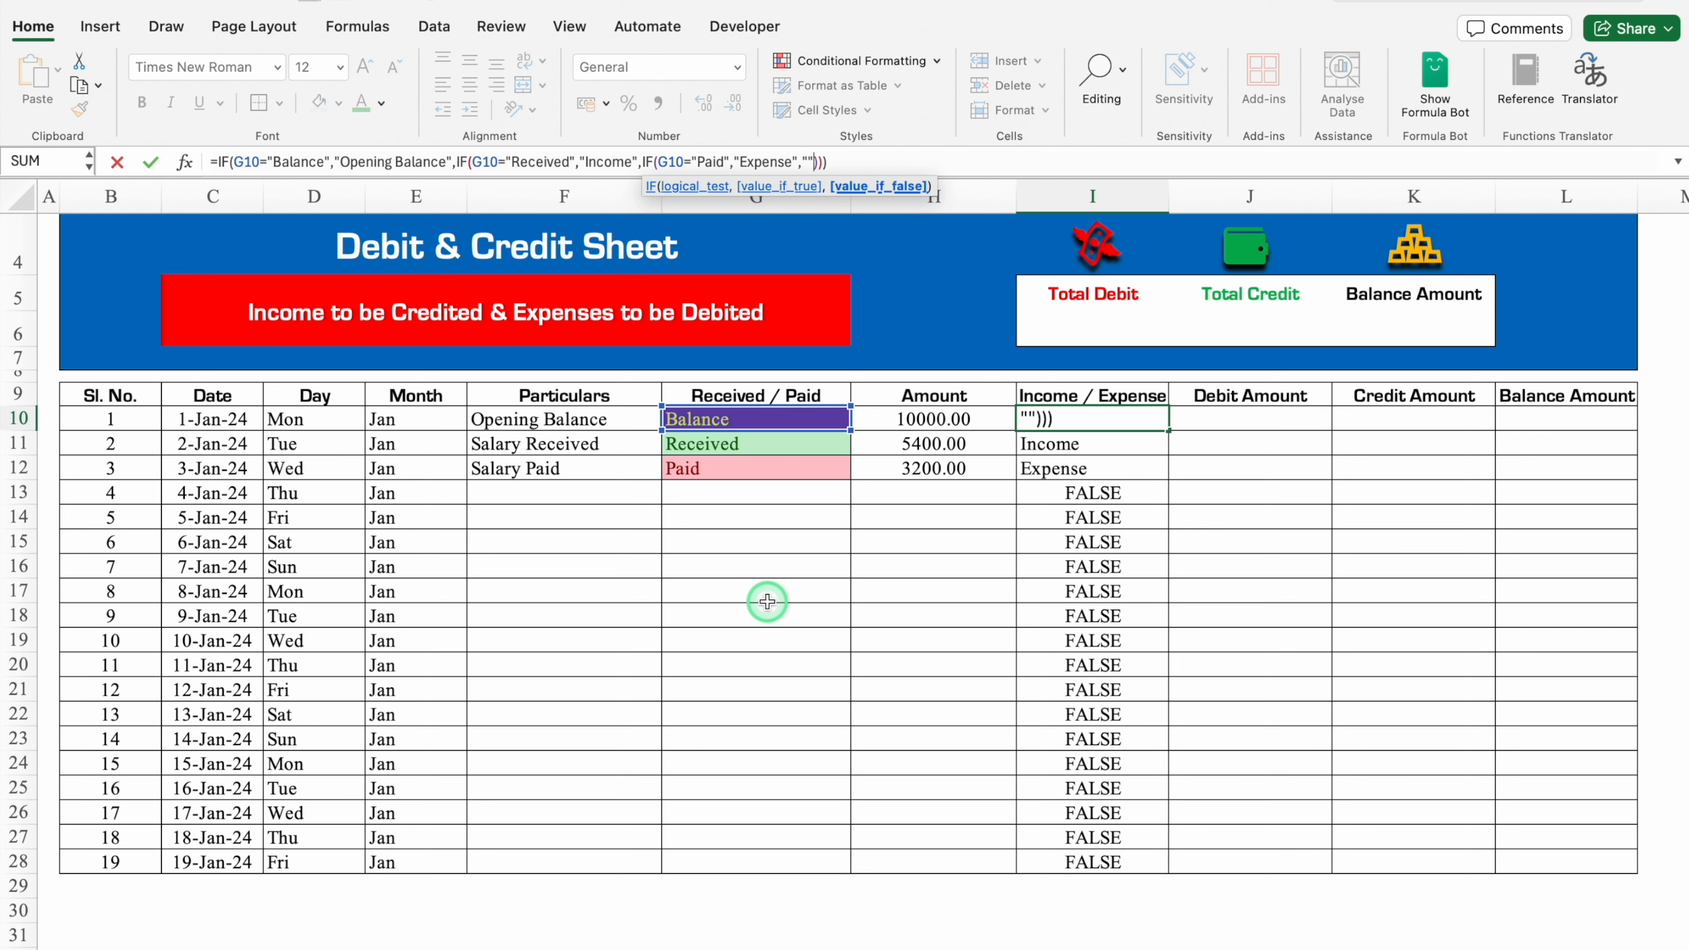
pyautogui.press('Return')
pyautogui.click(1158, 423)
pyautogui.doubleClick(1170, 430)
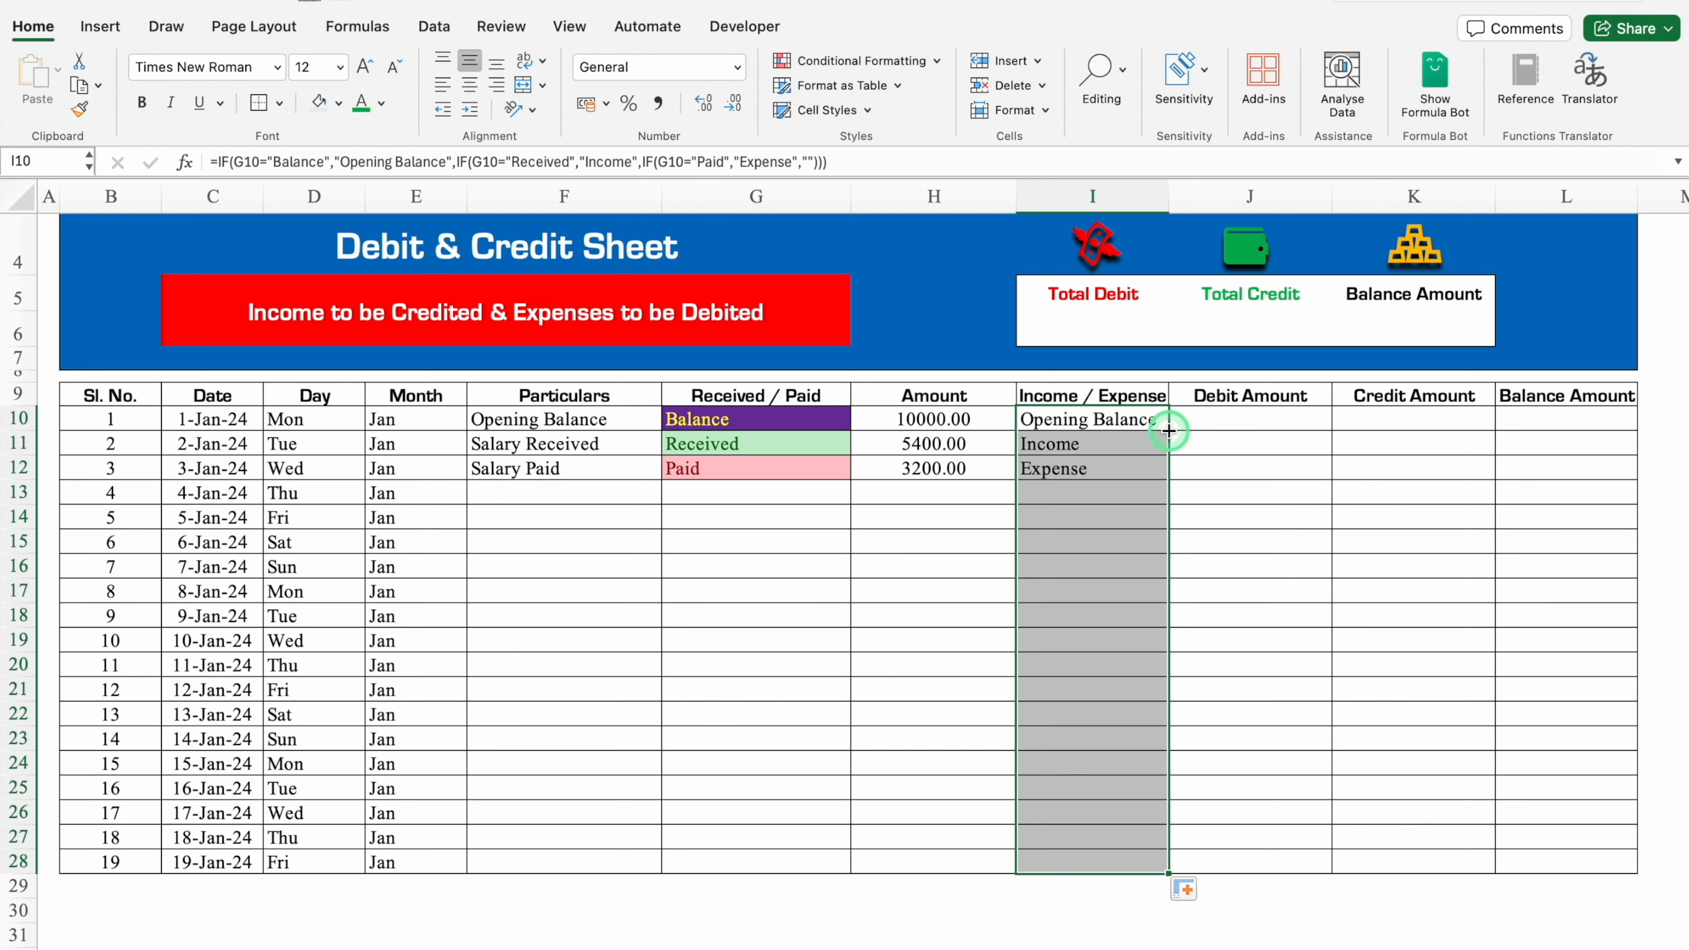
# Step: Create a conditional formatting rule on the whole sheet for cell values equal to Opening Balance
pyautogui.click(165, 276)
pyautogui.click(20, 197)
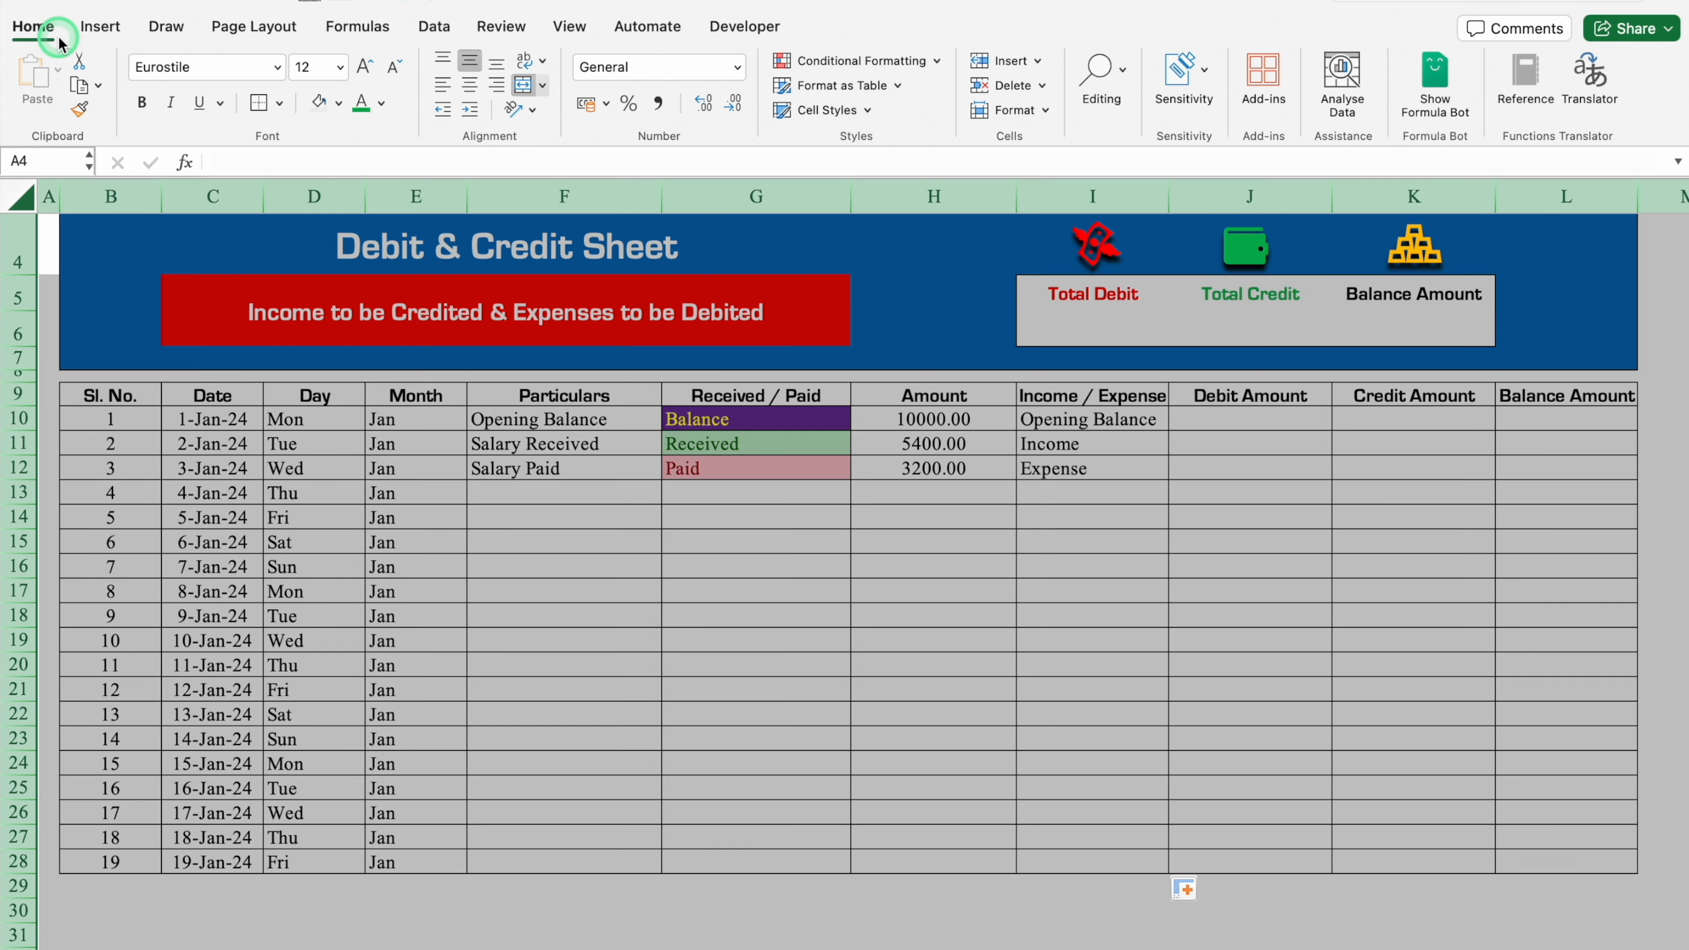
pyautogui.click(879, 61)
pyautogui.moveTo(964, 89)
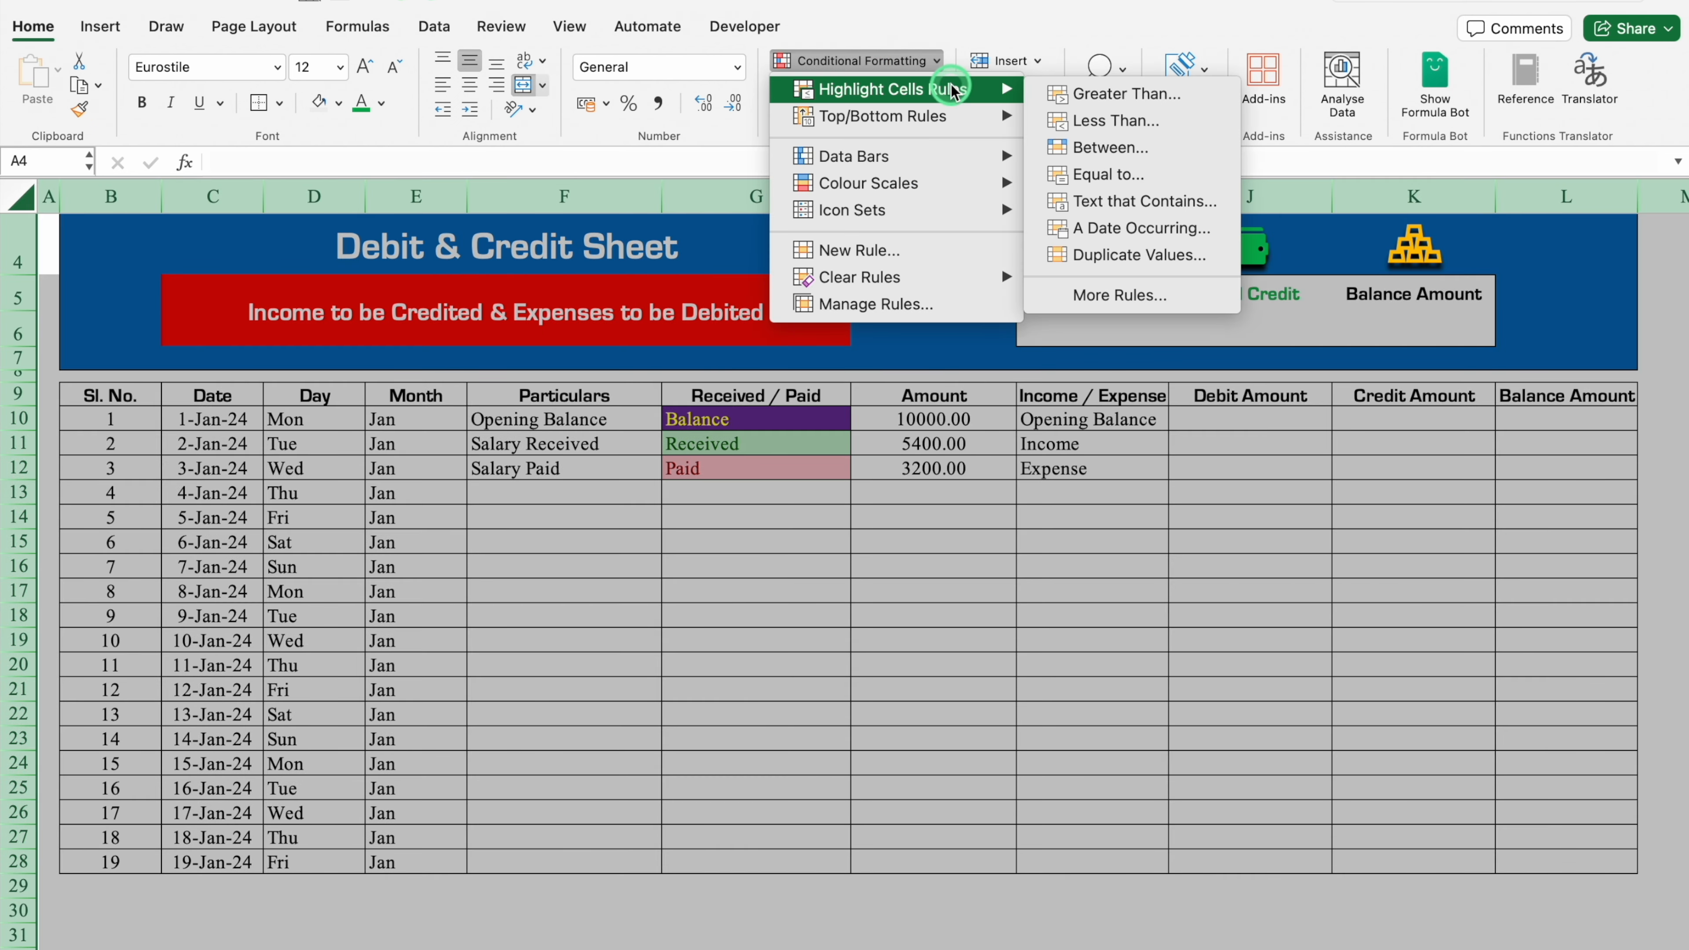
pyautogui.click(1158, 174)
pyautogui.click(987, 317)
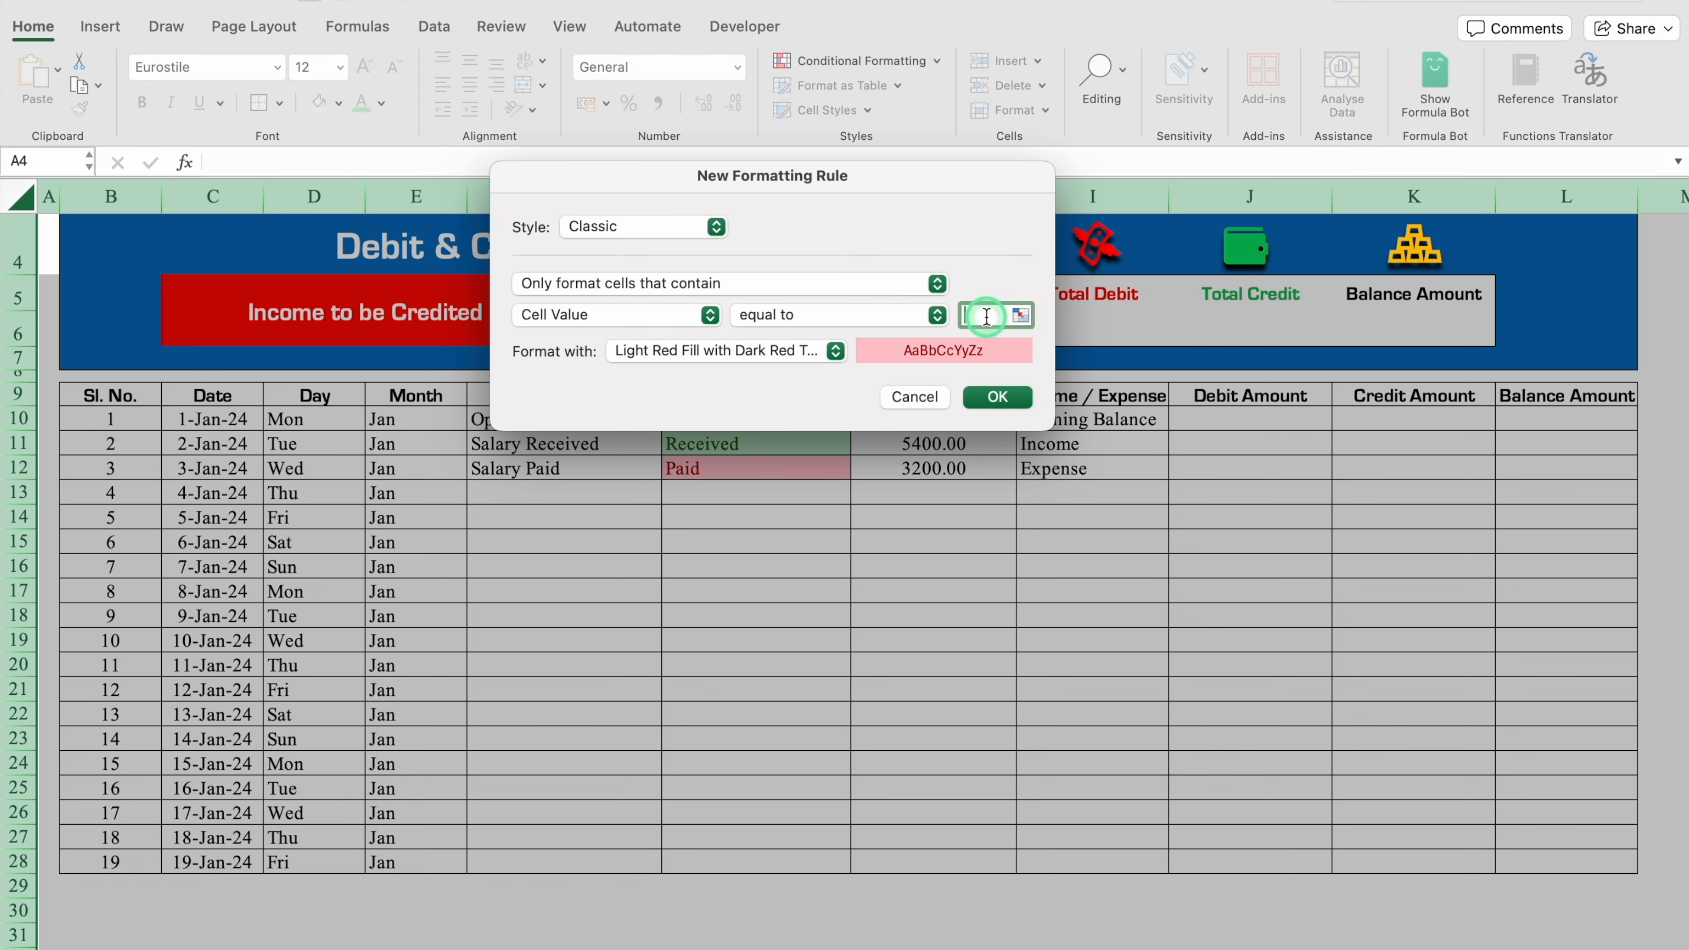
pyautogui.write('Balance')
# Step: Give the Opening Balance rule a custom format with purple fill and yellow font, and apply it
pyautogui.click(835, 352)
pyautogui.click(727, 474)
pyautogui.click(727, 496)
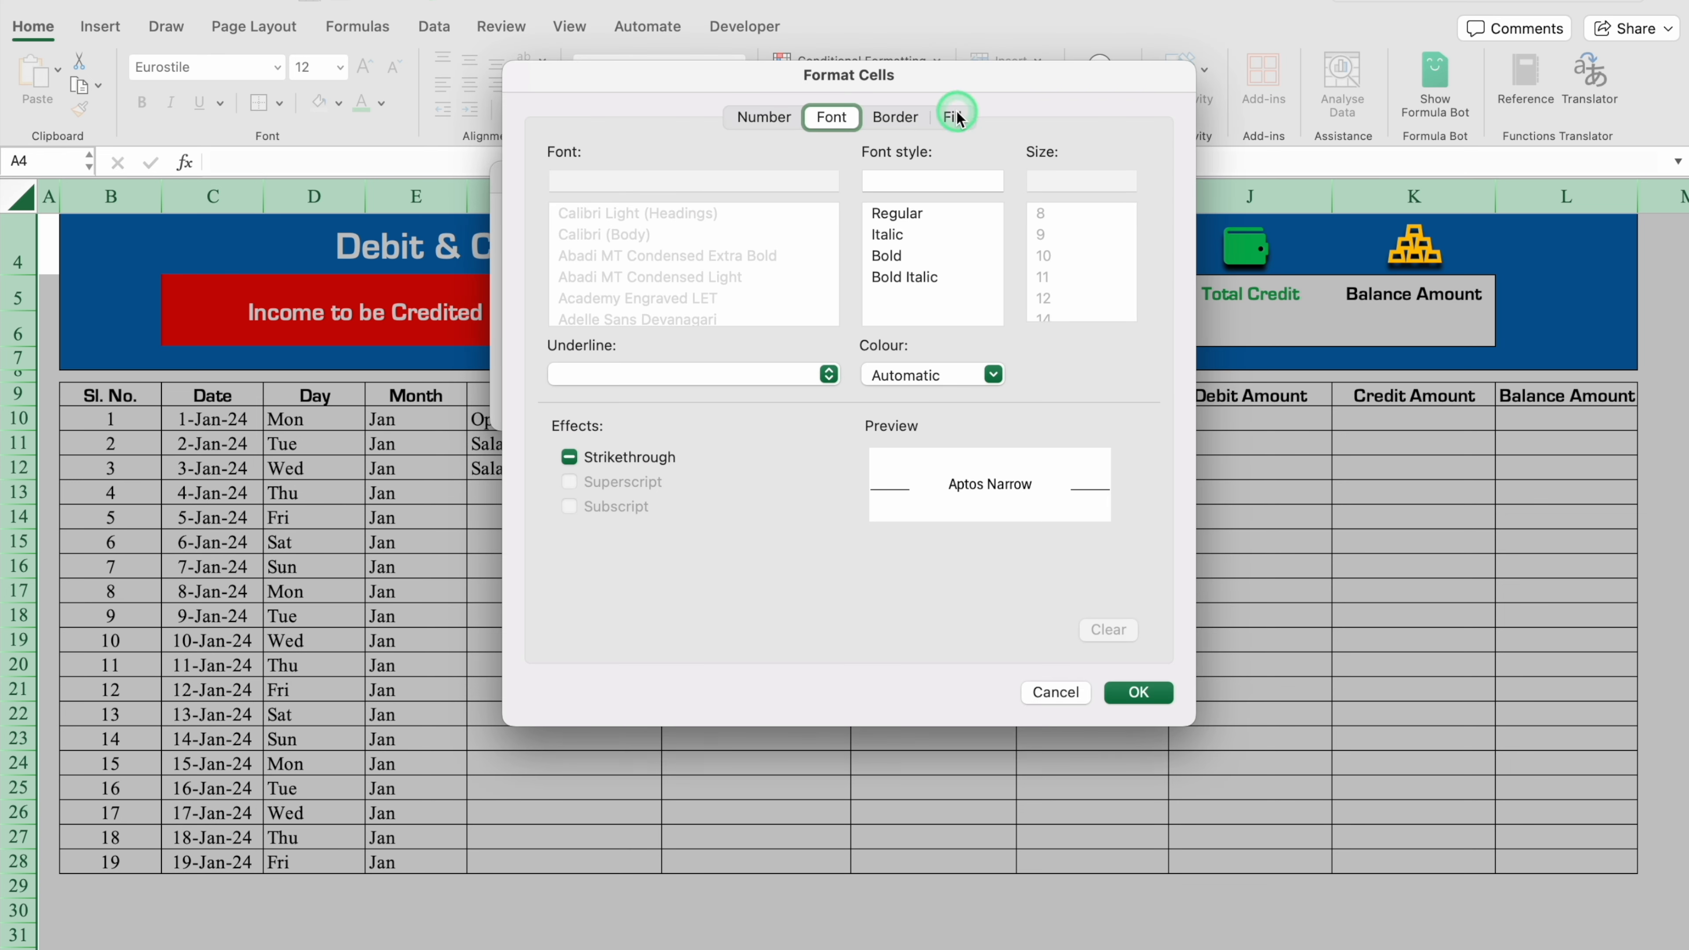
pyautogui.click(958, 117)
pyautogui.click(780, 201)
pyautogui.click(758, 454)
pyautogui.click(836, 113)
pyautogui.click(994, 376)
pyautogui.click(940, 629)
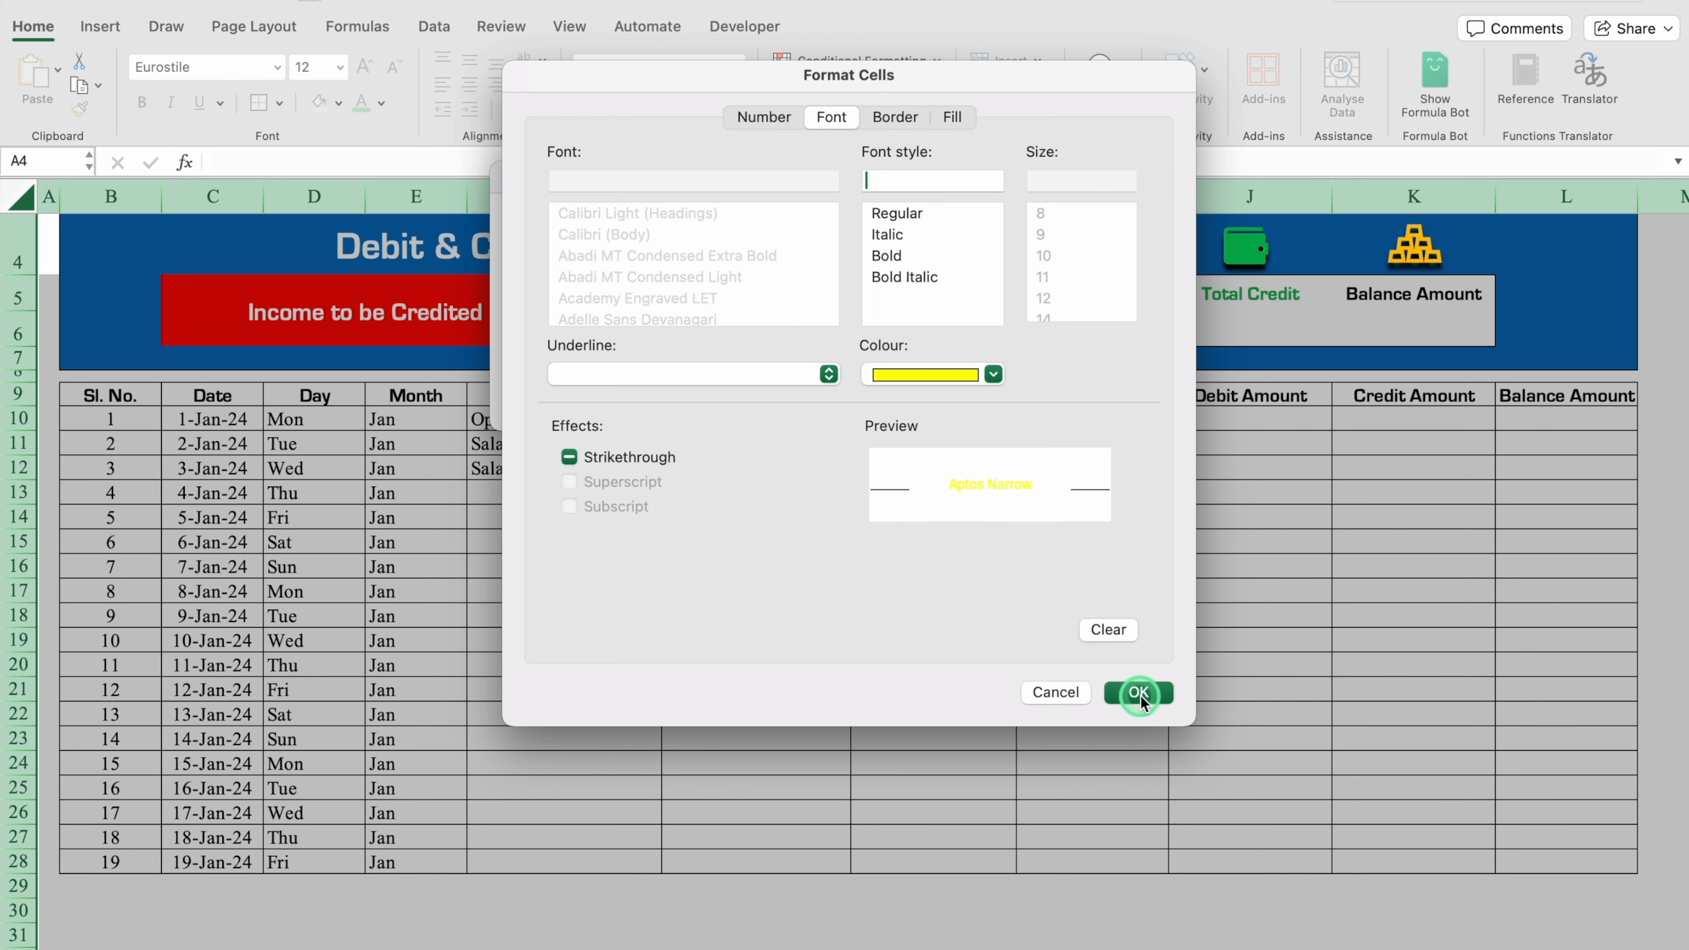
pyautogui.click(1137, 692)
pyautogui.click(998, 397)
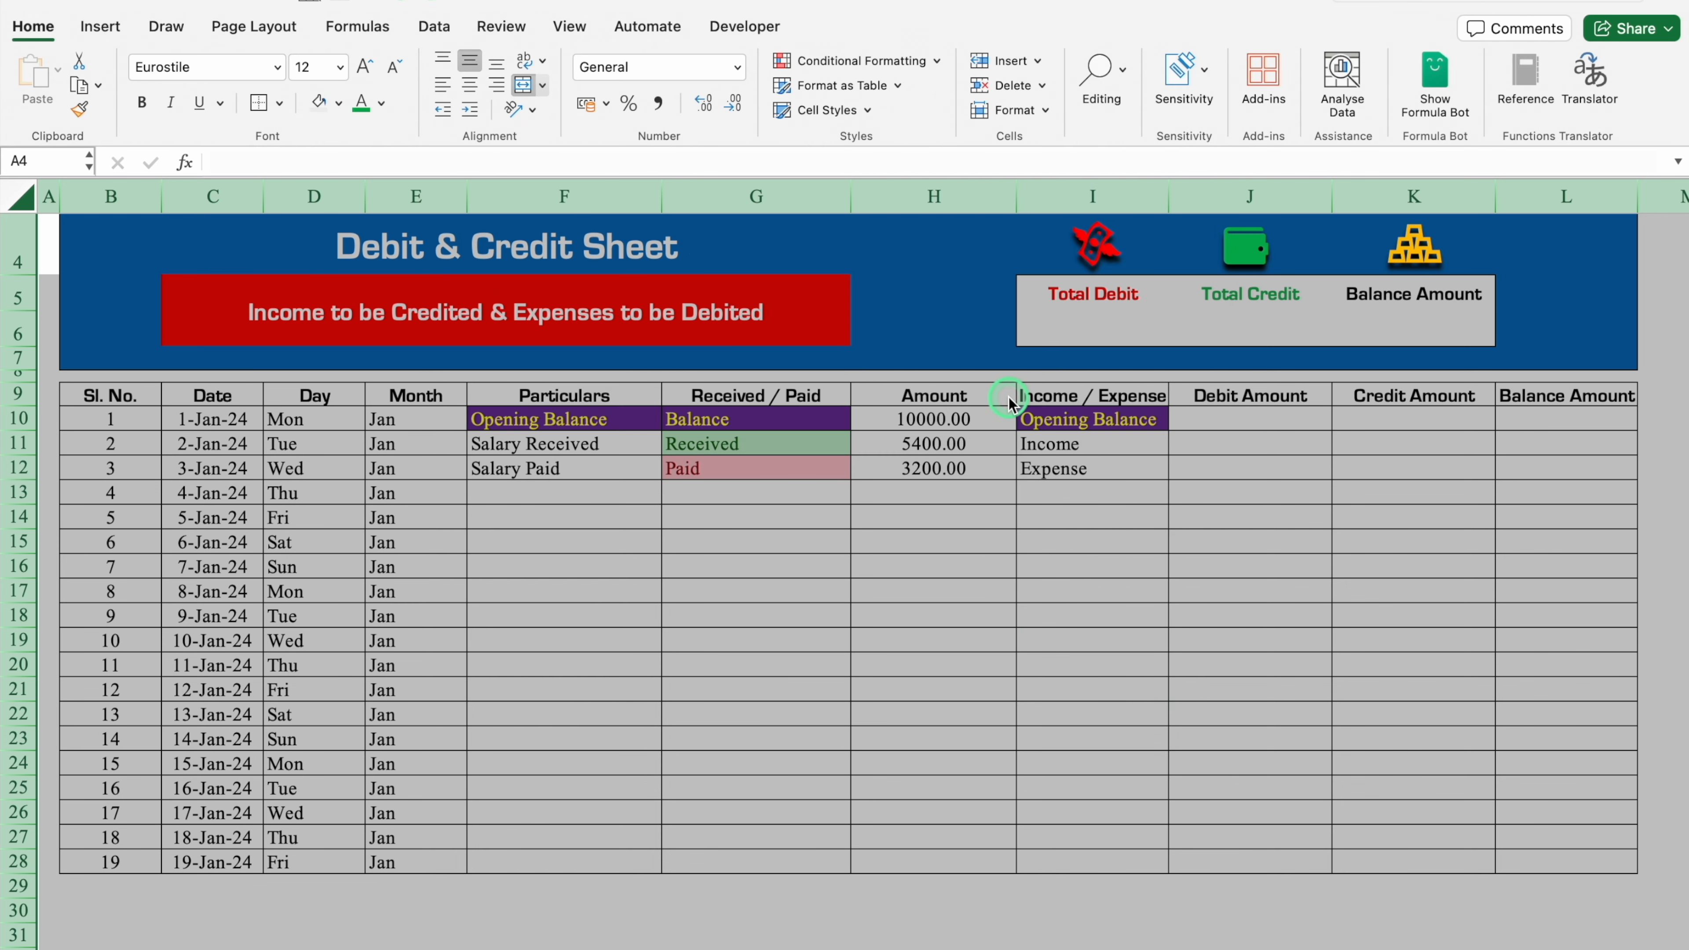
# Step: Create a conditional formatting rule giving cells equal to Income a Green Fill with Dark Green Text
pyautogui.click(864, 60)
pyautogui.moveTo(890, 88)
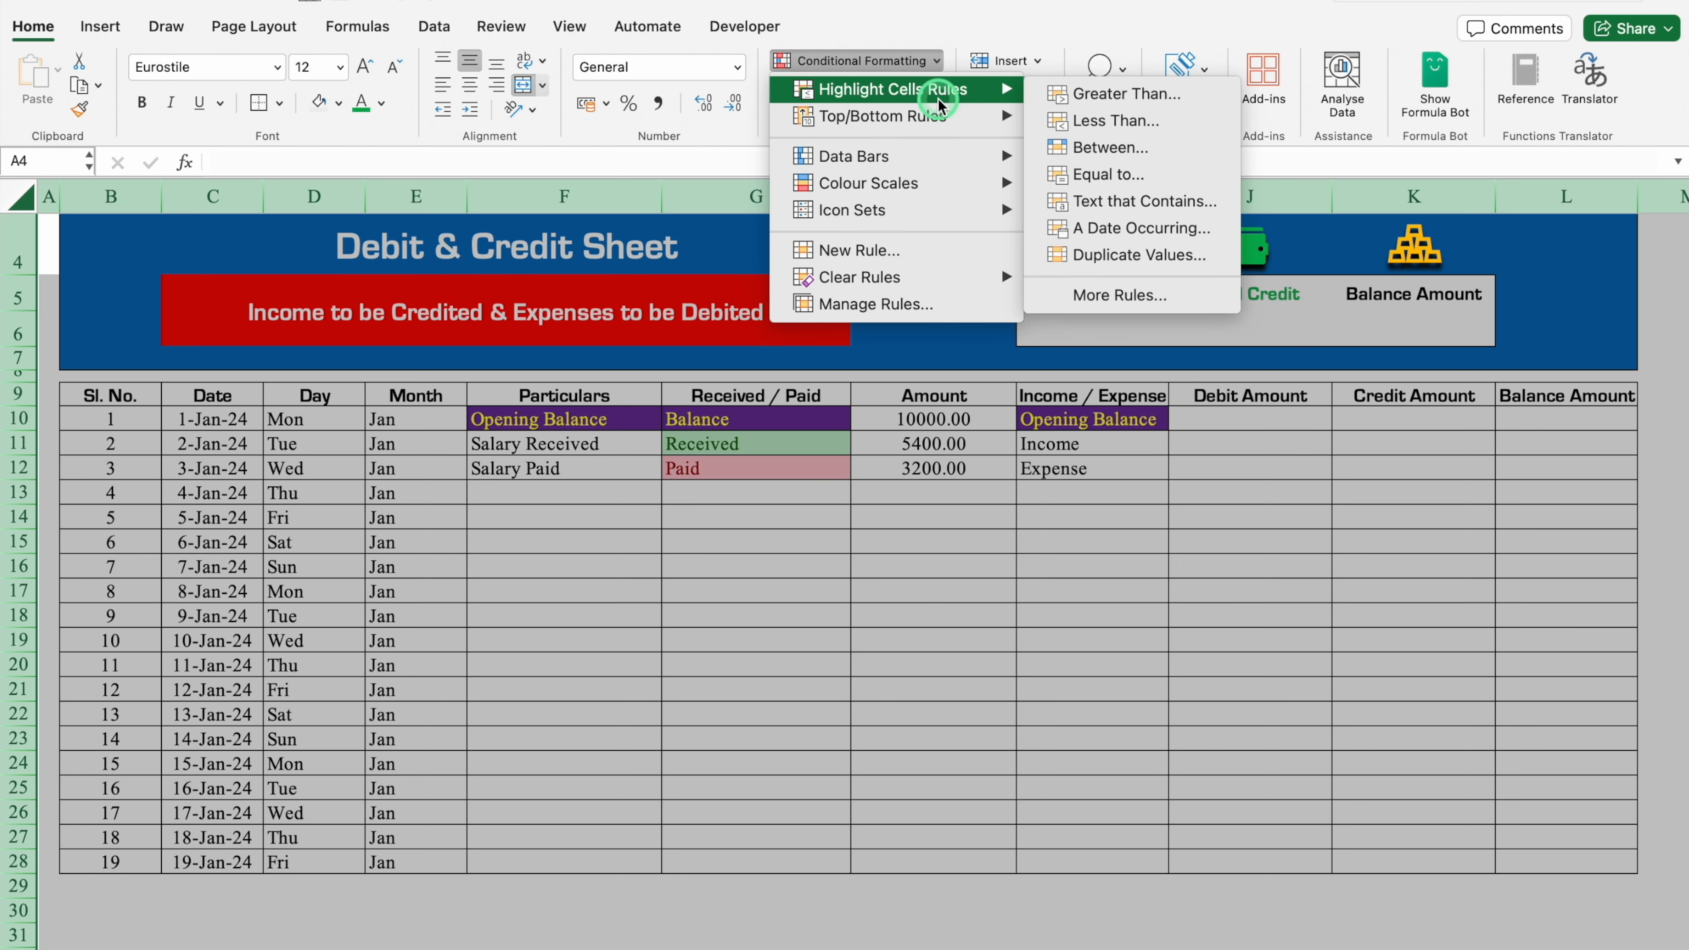
pyautogui.click(1118, 175)
pyautogui.click(993, 318)
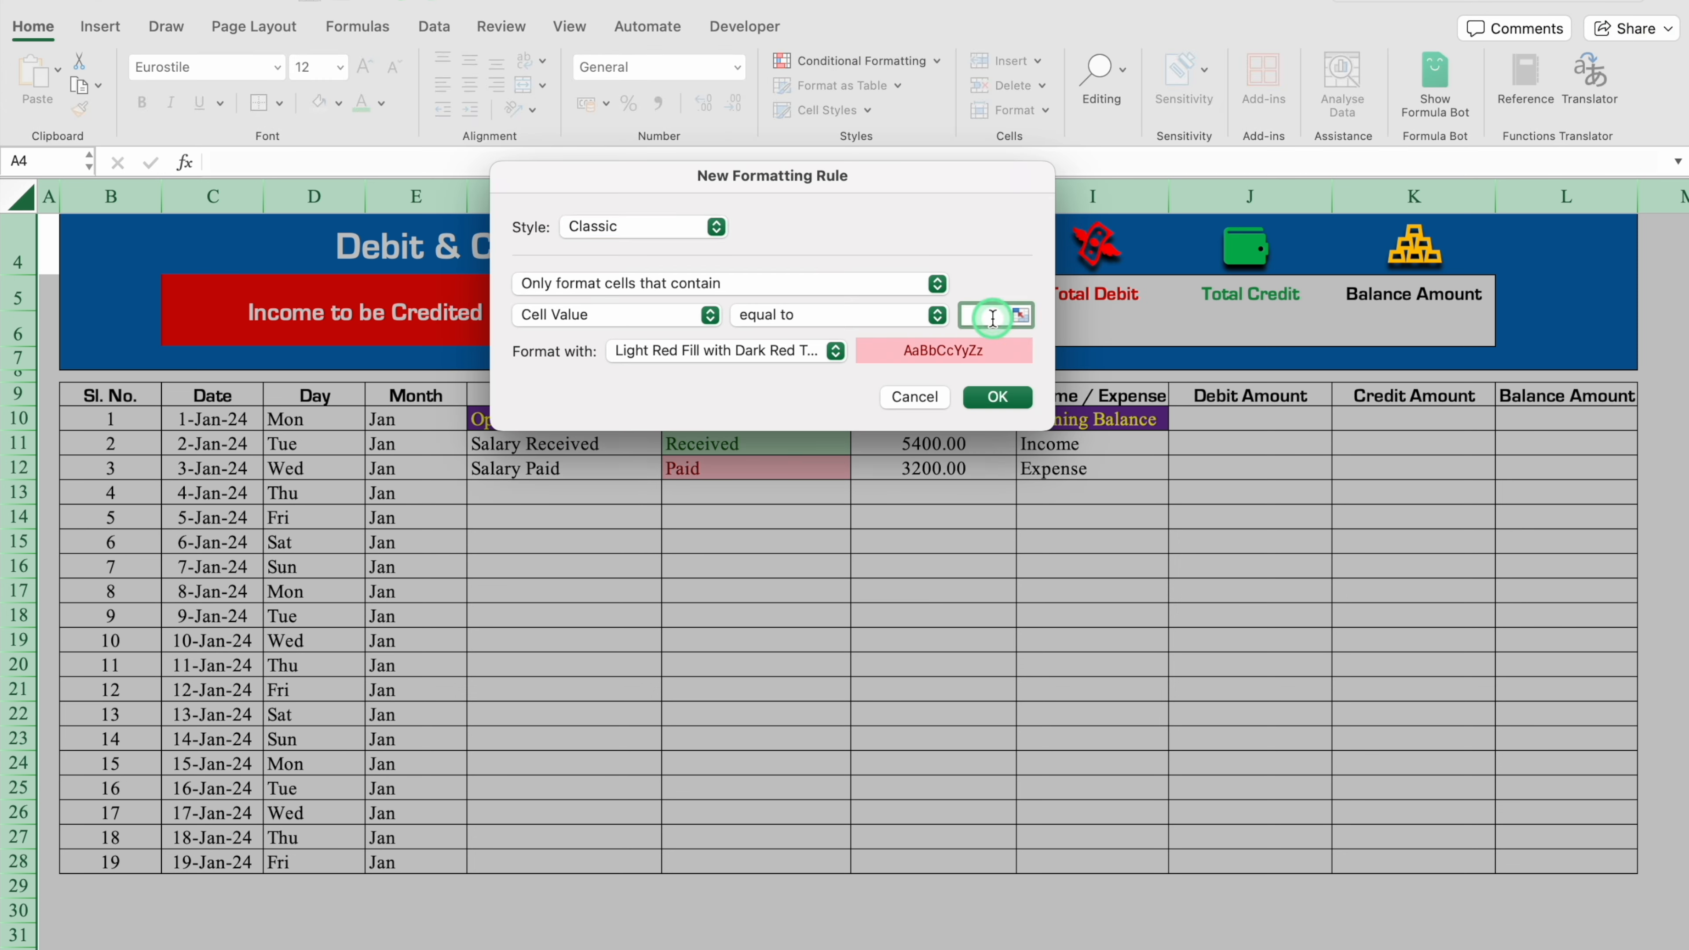
pyautogui.write('Income')
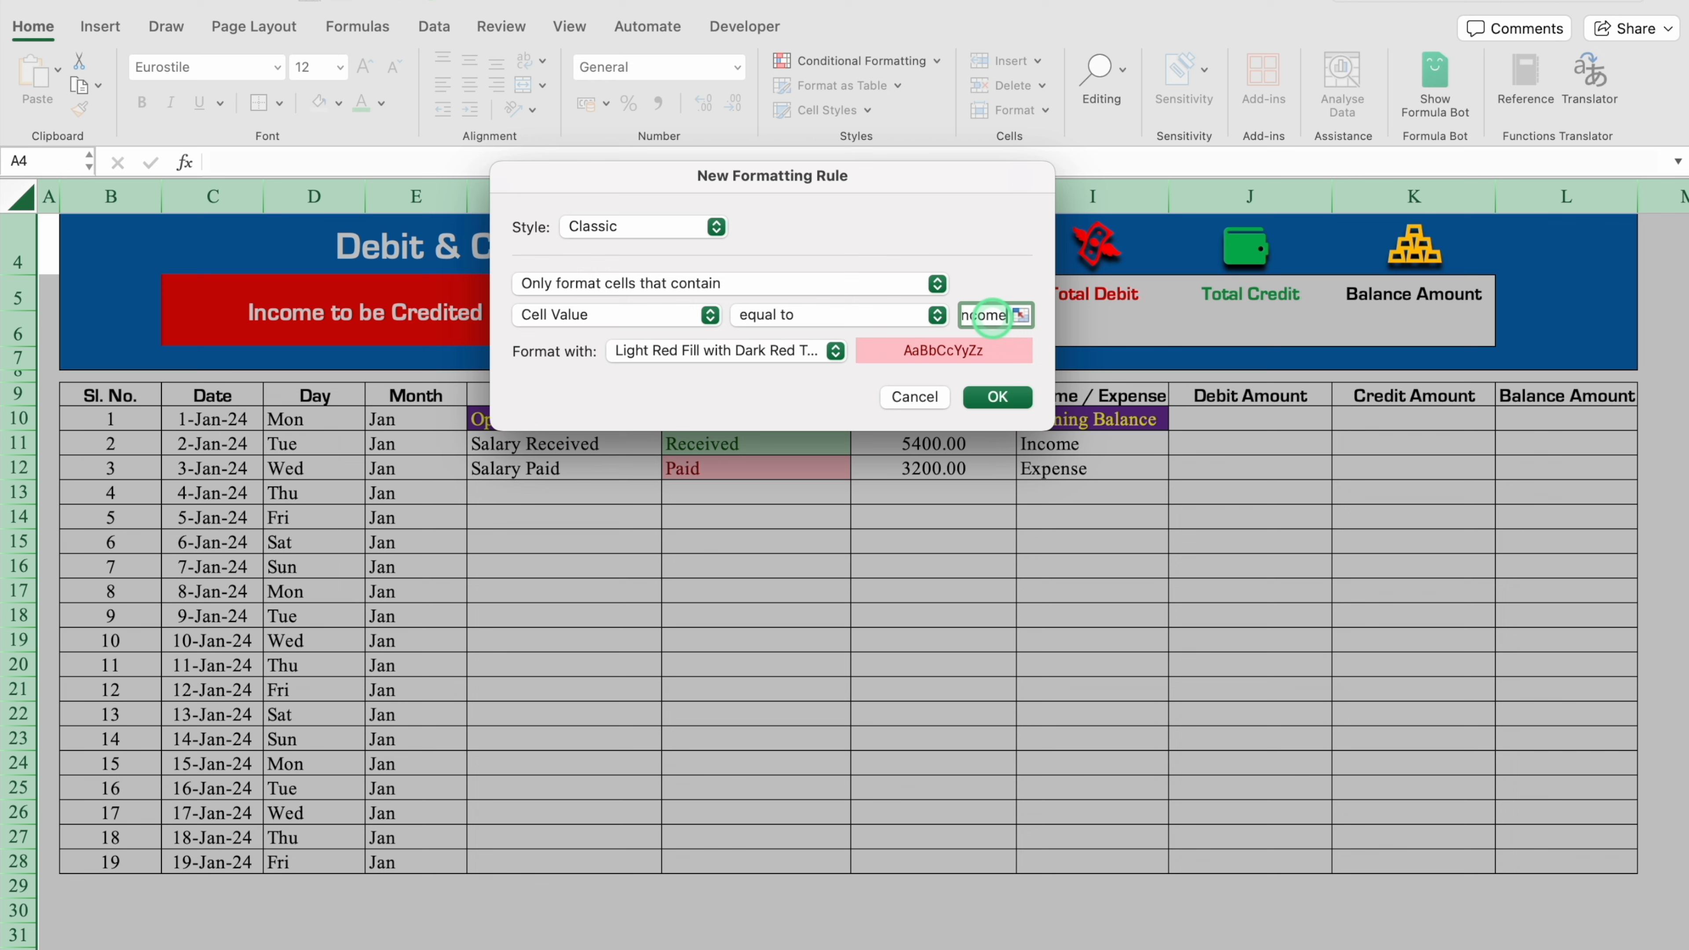
pyautogui.click(836, 351)
pyautogui.click(771, 402)
pyautogui.click(996, 397)
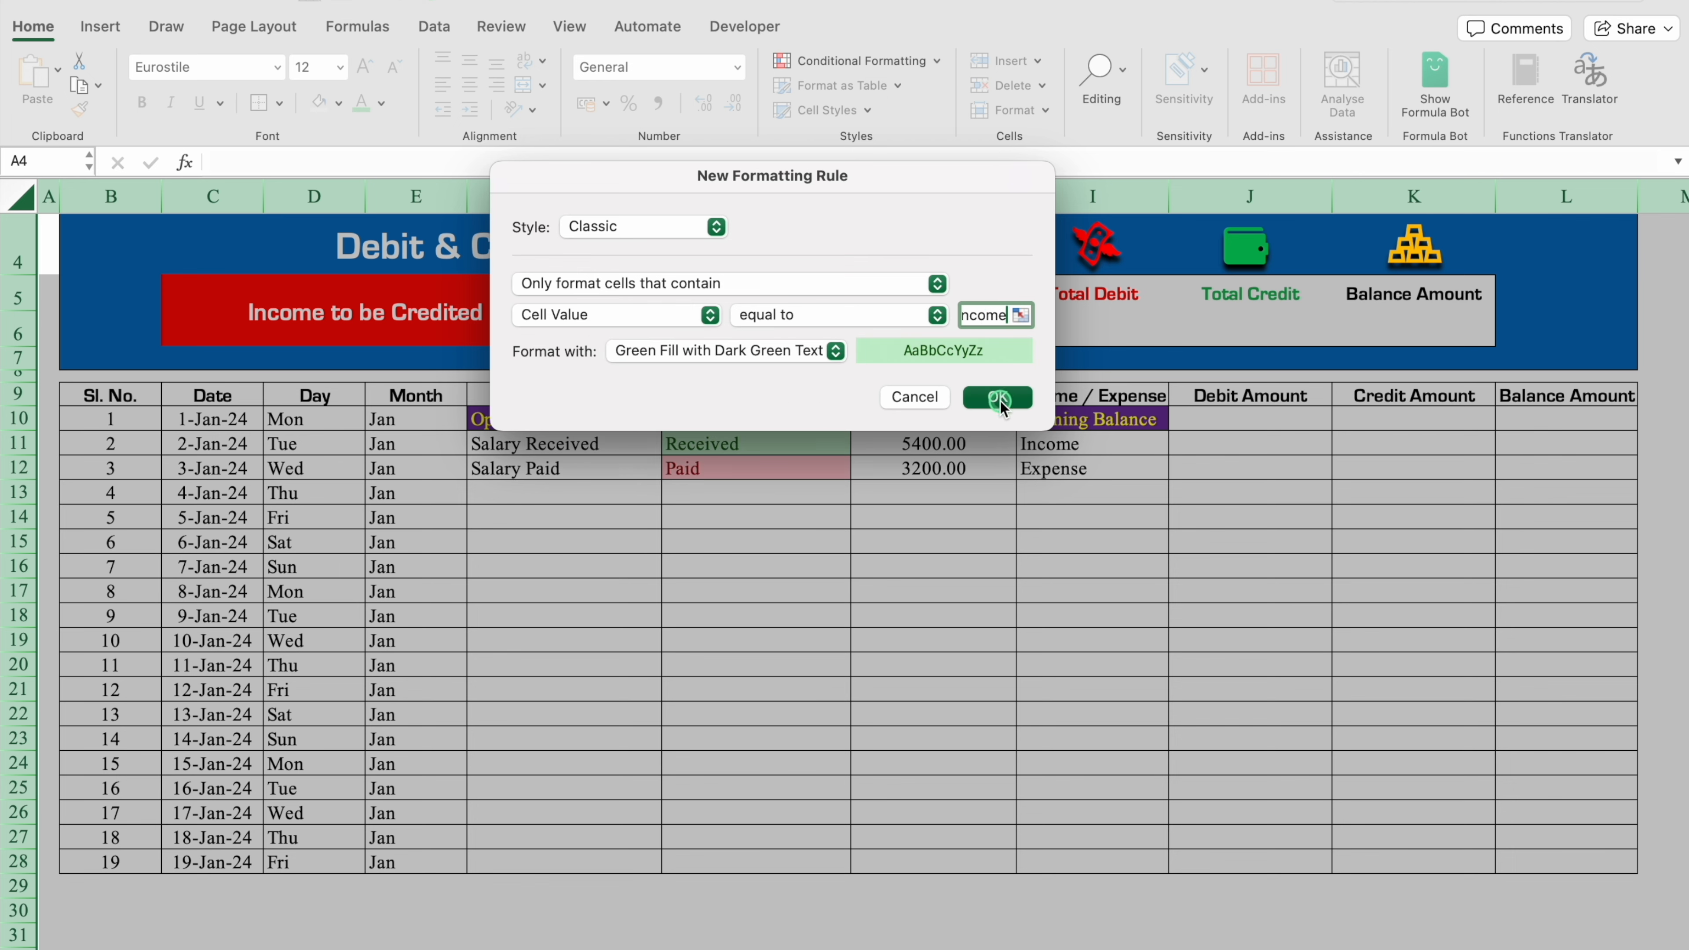
# Step: Create a conditional formatting rule giving cells equal to Expense a Light Red Fill with Dark Red Text
pyautogui.click(871, 61)
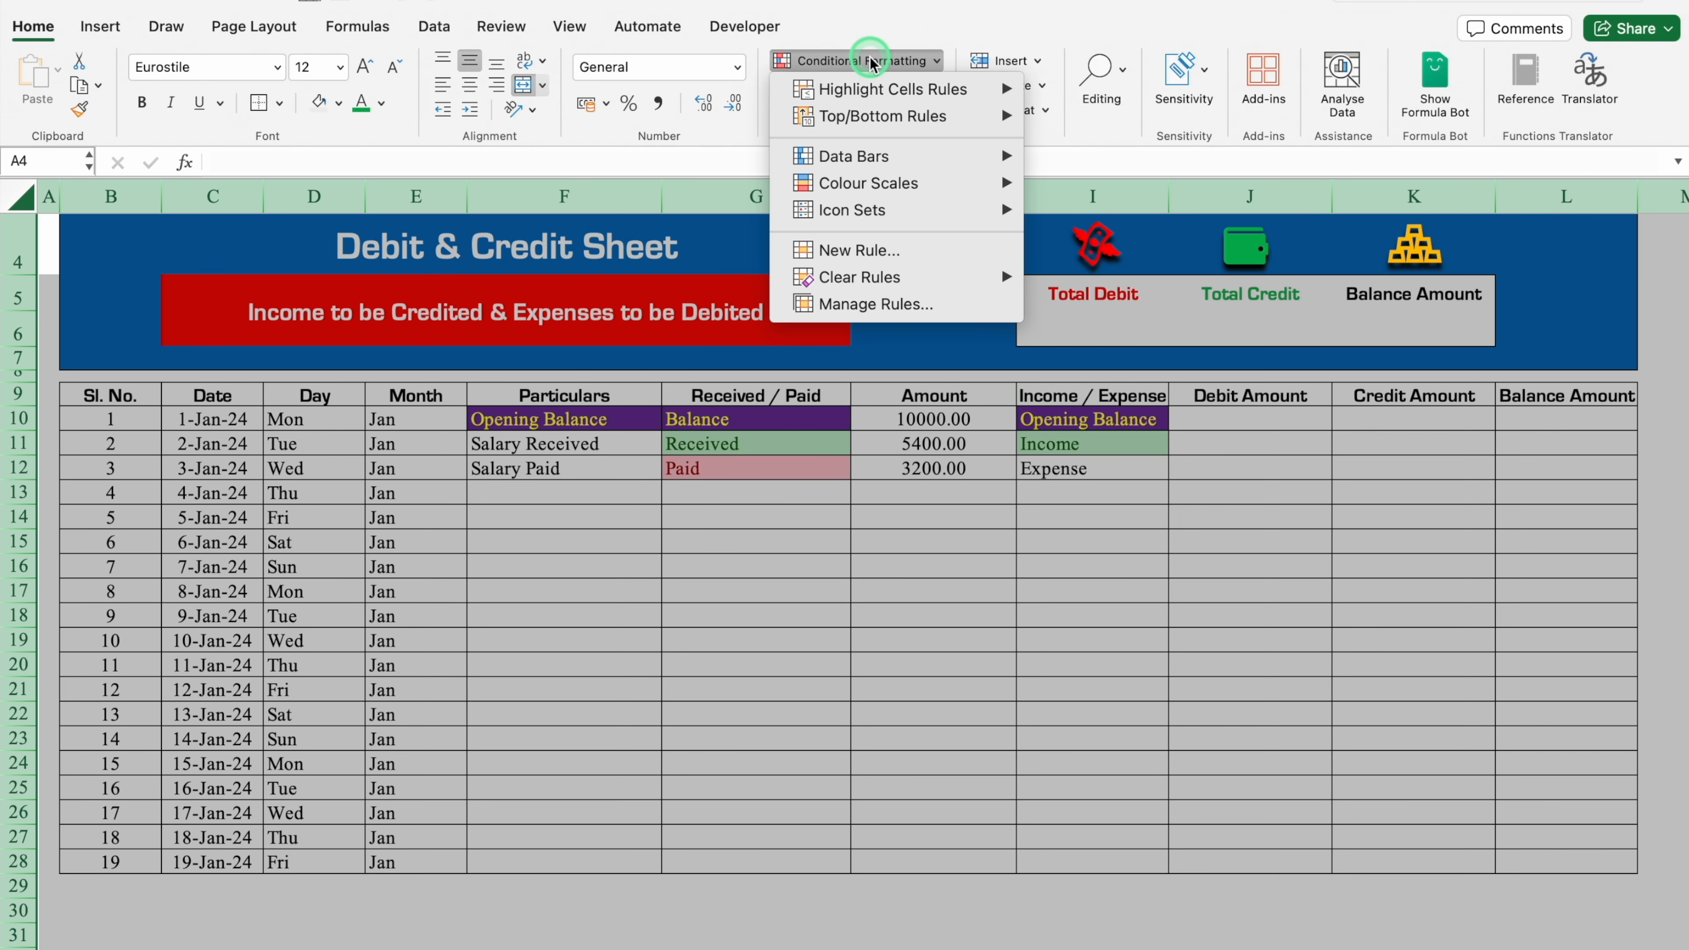
pyautogui.moveTo(915, 88)
pyautogui.click(1108, 174)
pyautogui.click(987, 324)
pyautogui.click(1082, 354)
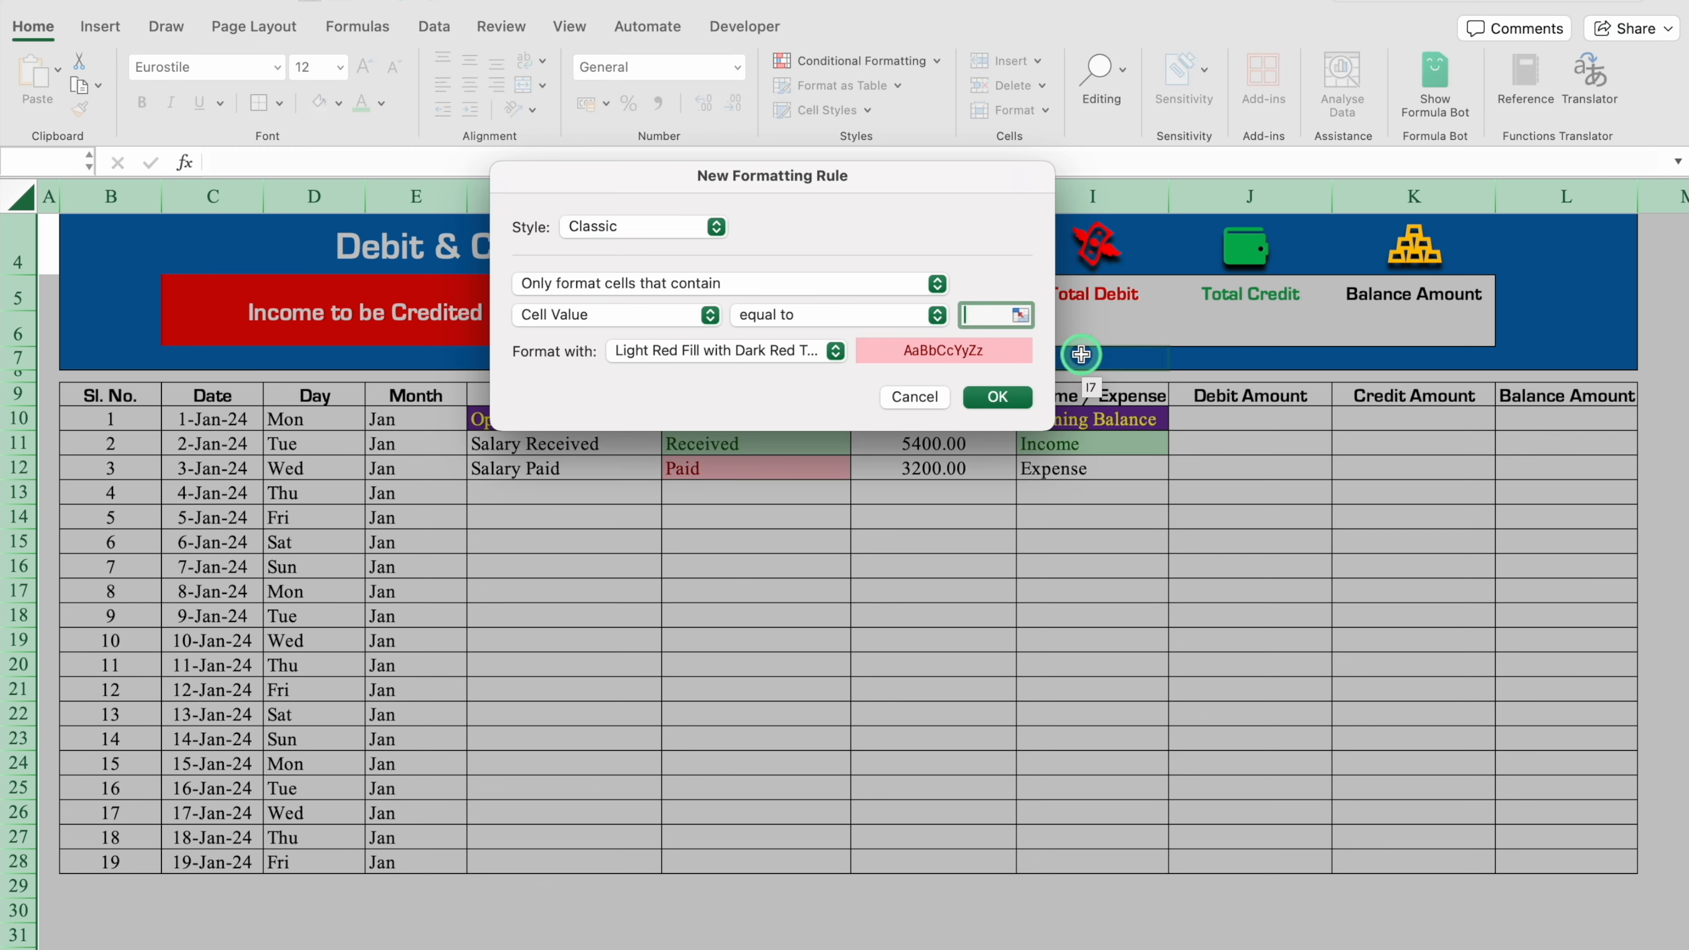
pyautogui.write('Expense')
pyautogui.click(1008, 394)
pyautogui.click(1037, 635)
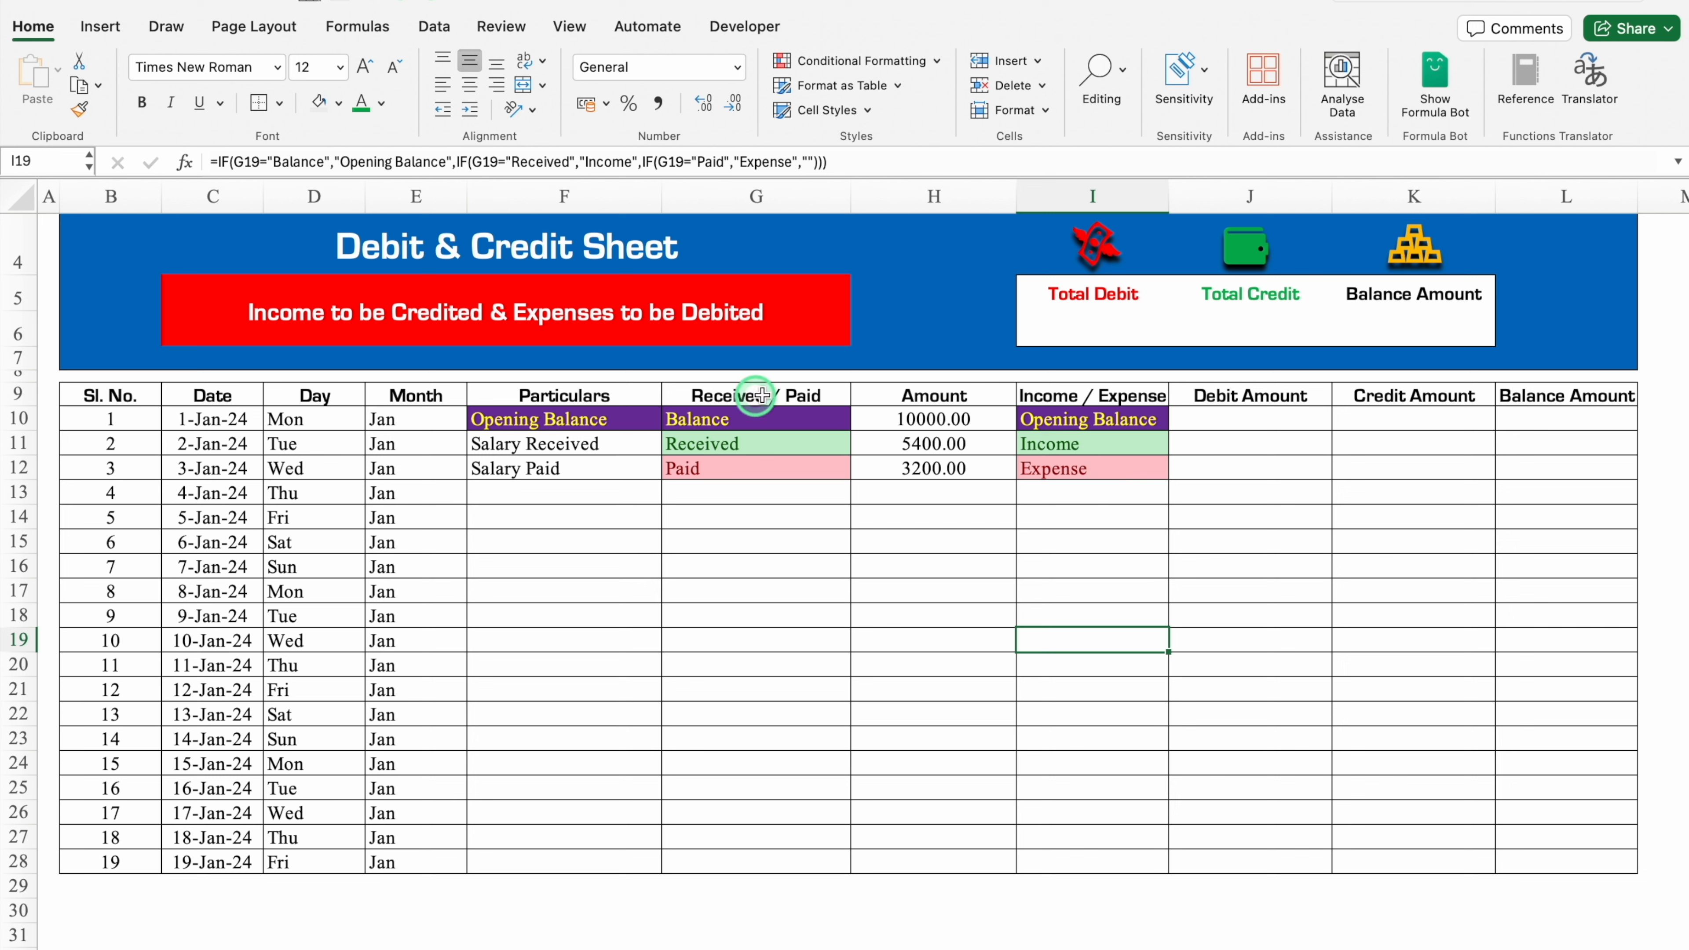
# Step: Change the Particulars entry in F10 to Opening Balance Received and widen column F to fit the text
pyautogui.click(814, 413)
pyautogui.click(556, 421)
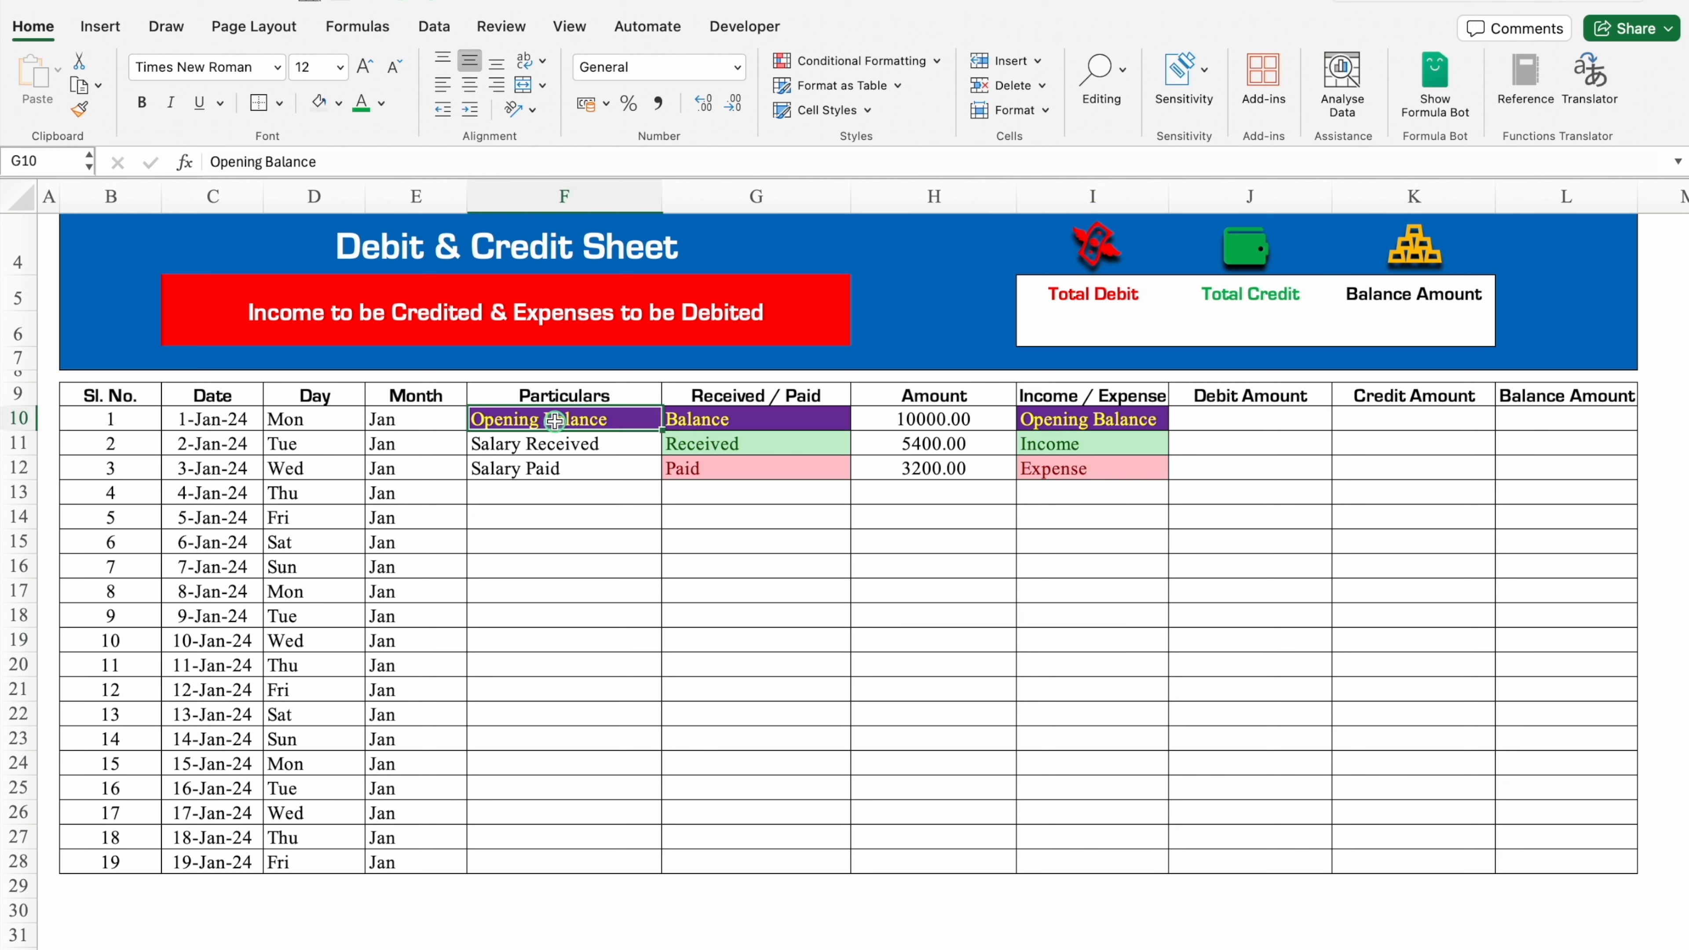
pyautogui.click(448, 163)
pyautogui.write('Received')
pyautogui.press('Return')
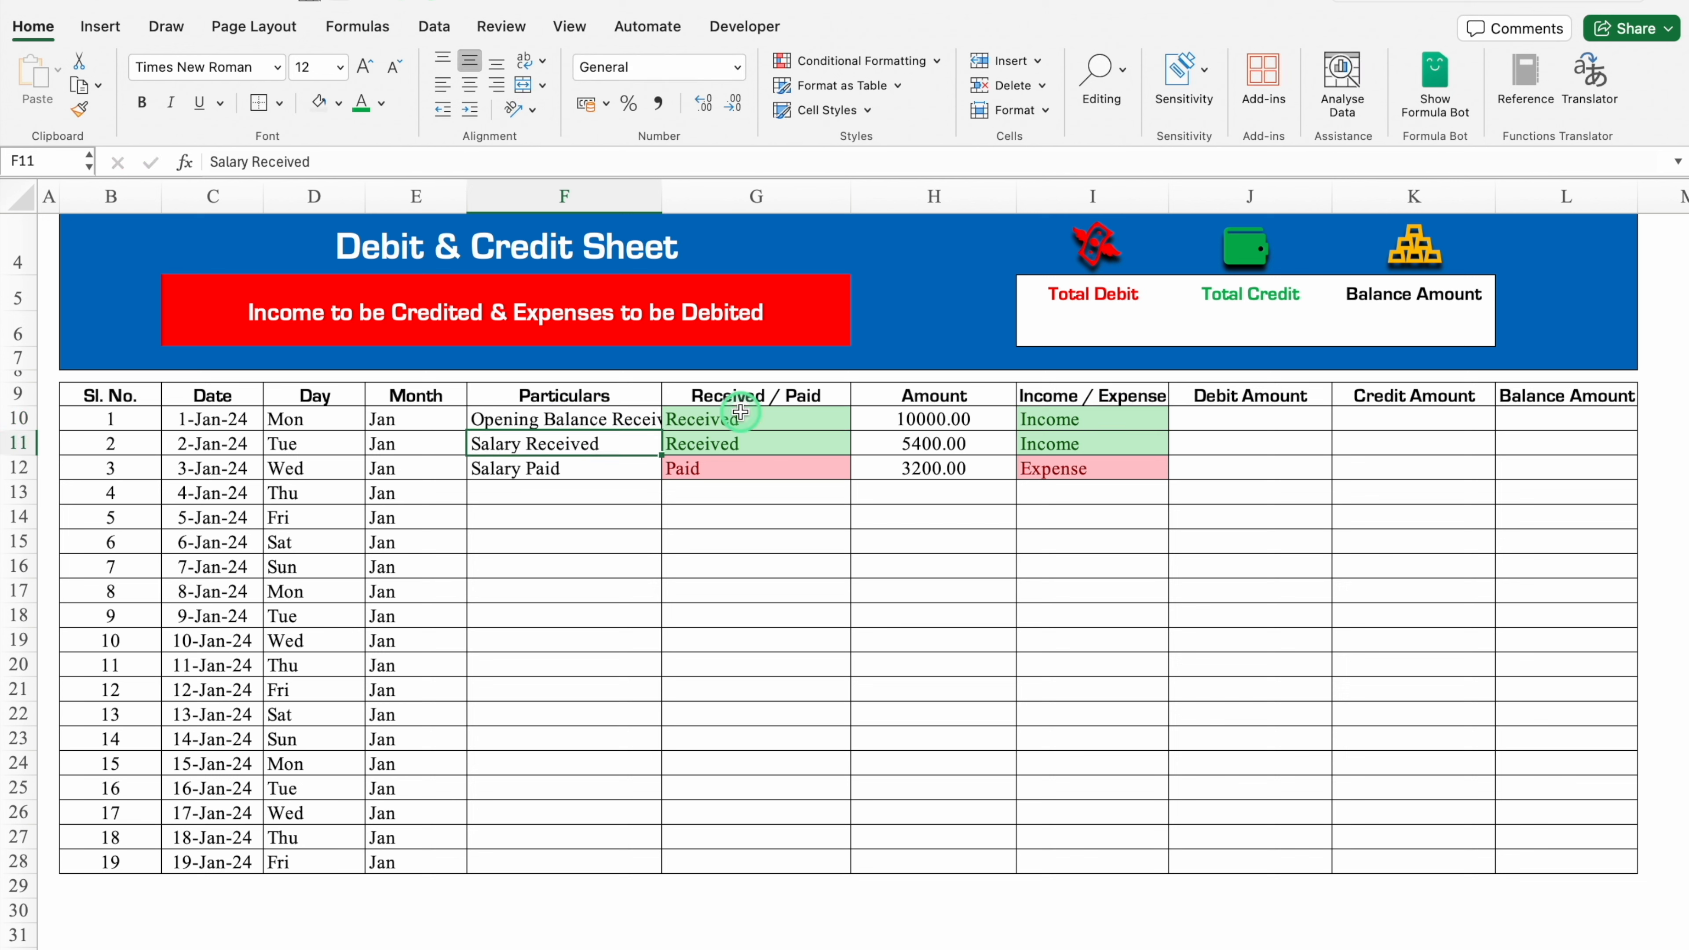
pyautogui.moveTo(663, 186); pyautogui.dragTo(696, 243)
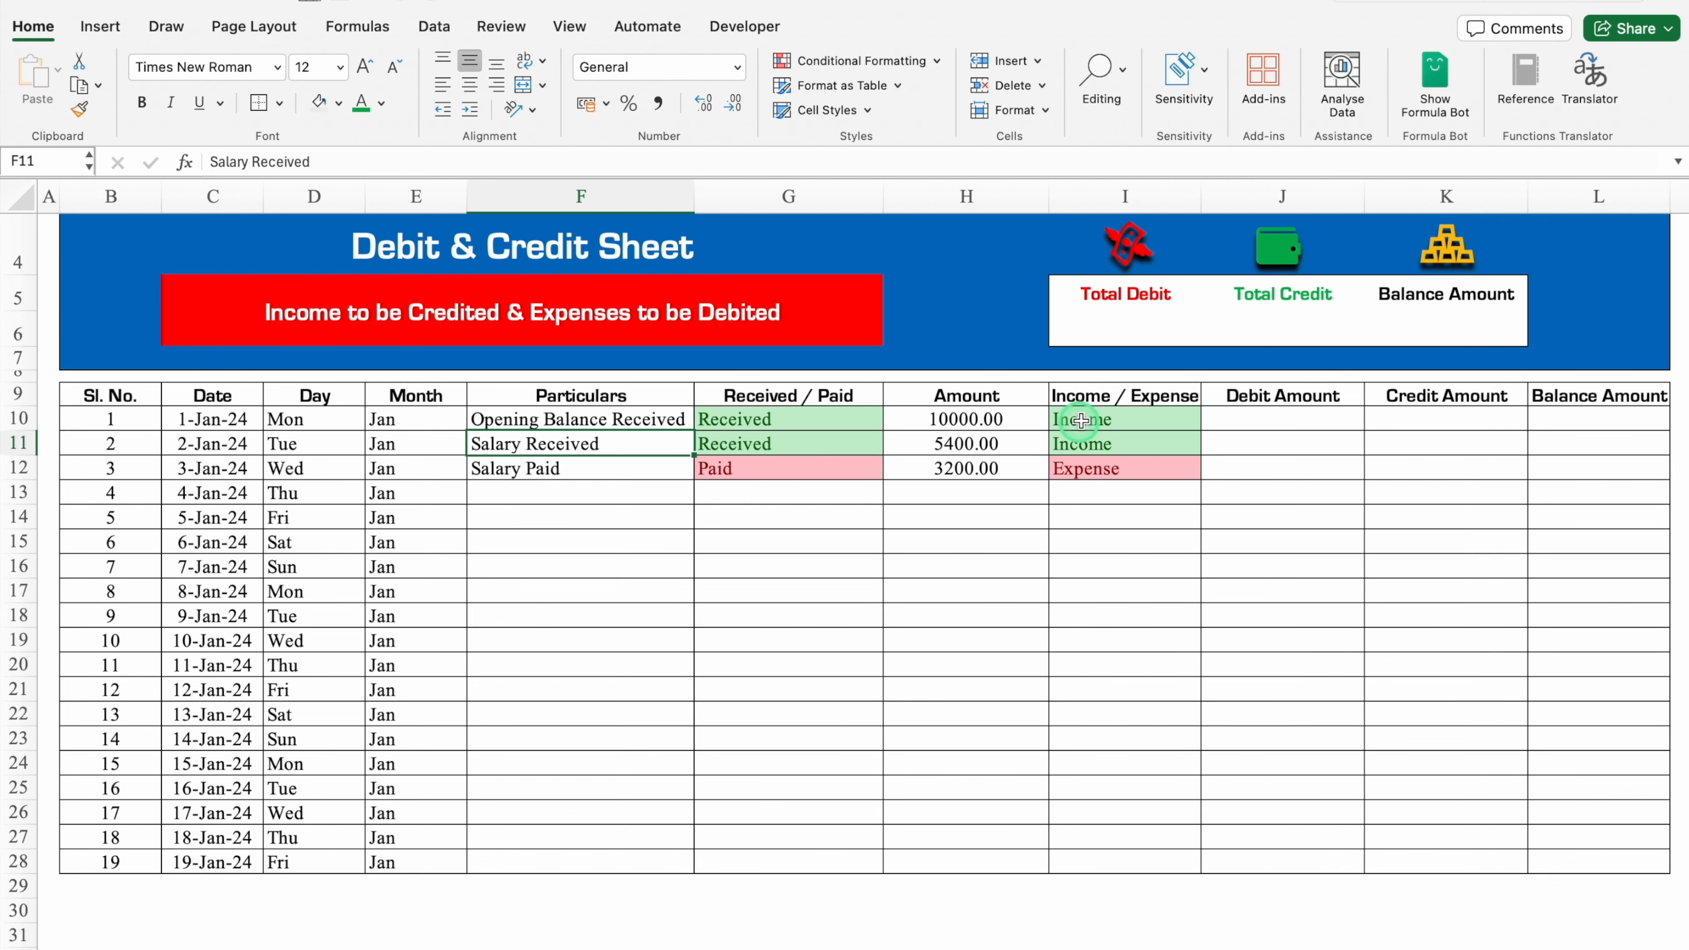
# Step: Enter the Debit Amount formula =IF(G10="Paid",H10,"0") in J10
pyautogui.click(1268, 420)
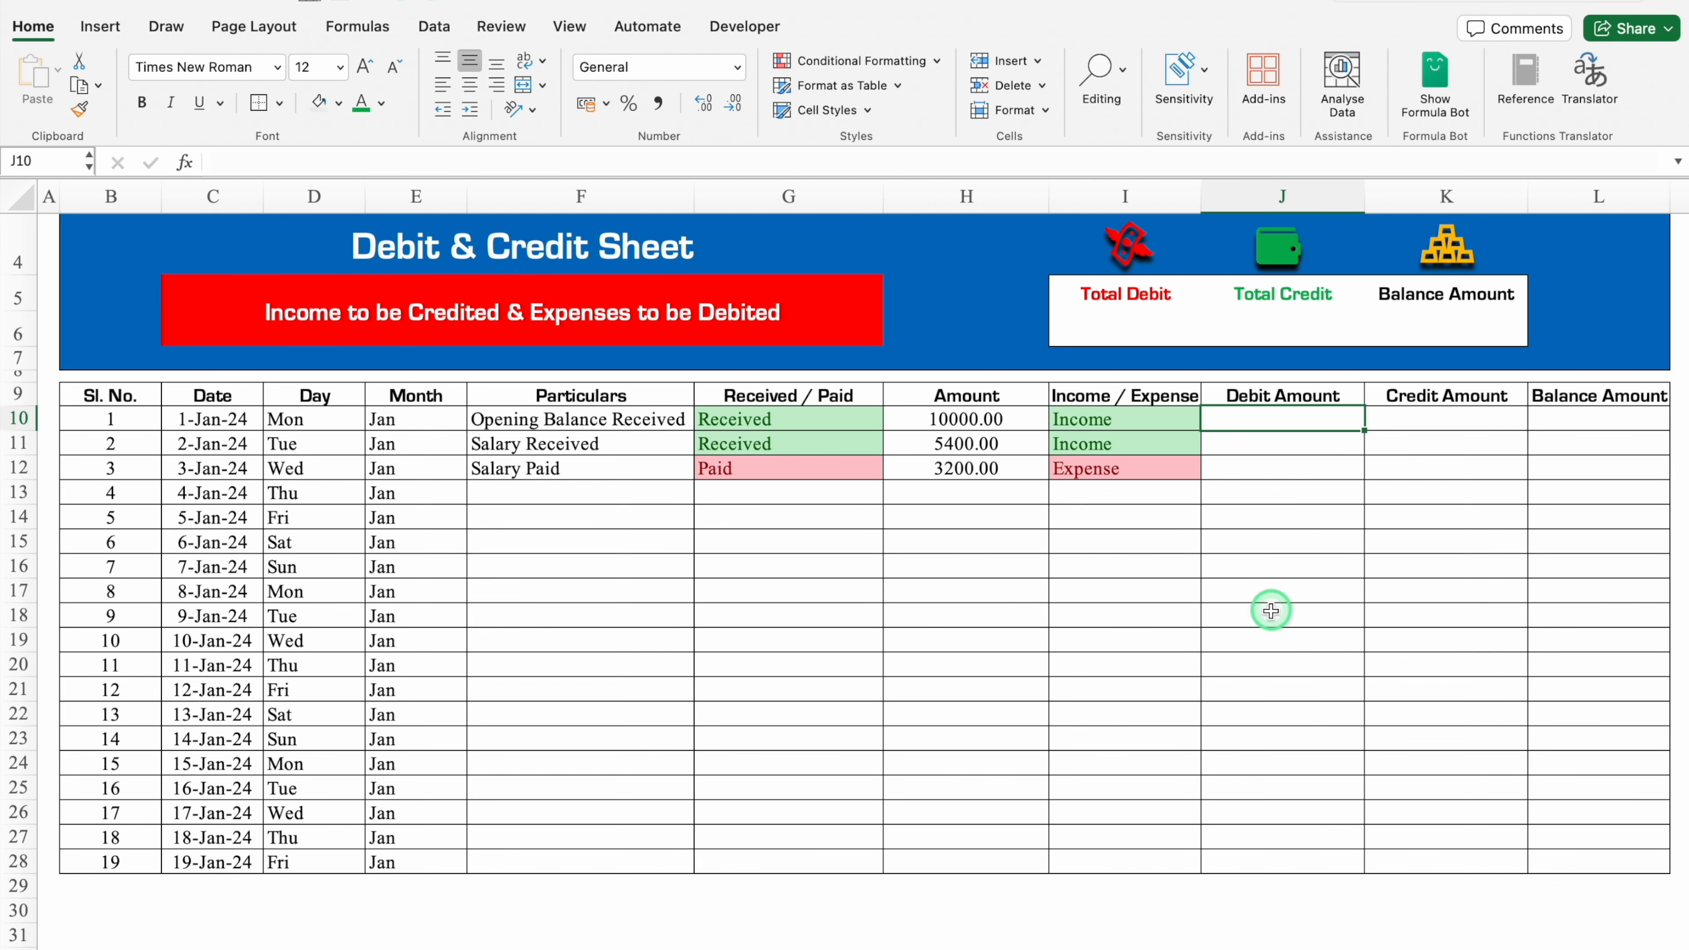
pyautogui.write('=IF')
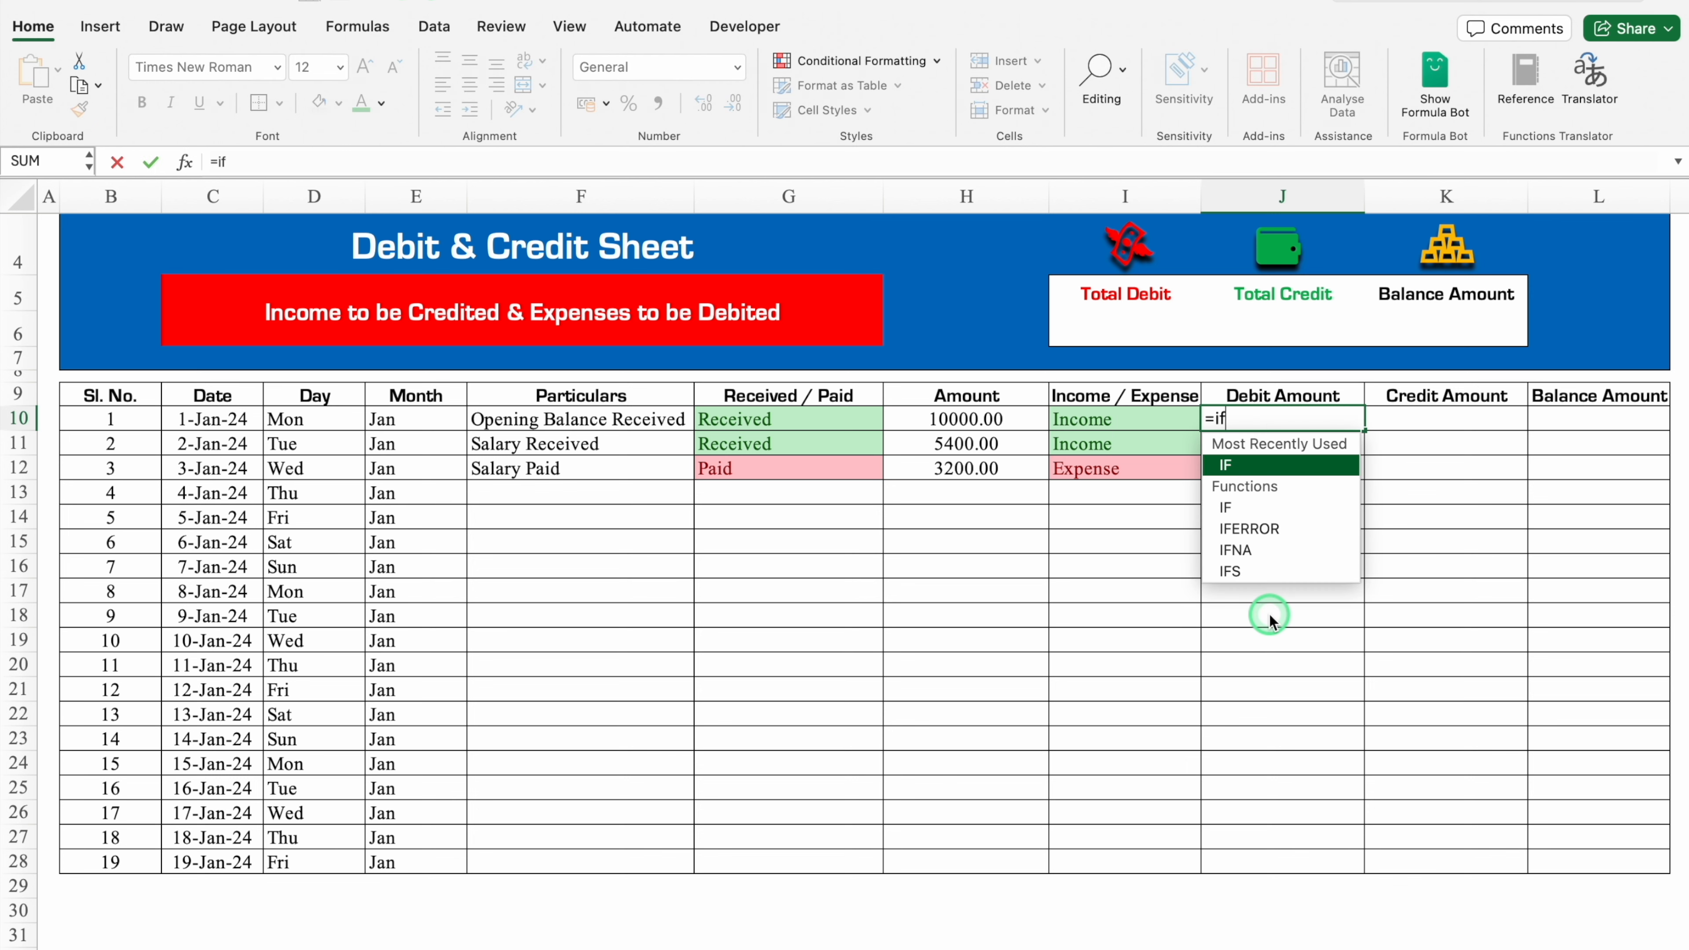
pyautogui.doubleClick(1278, 467)
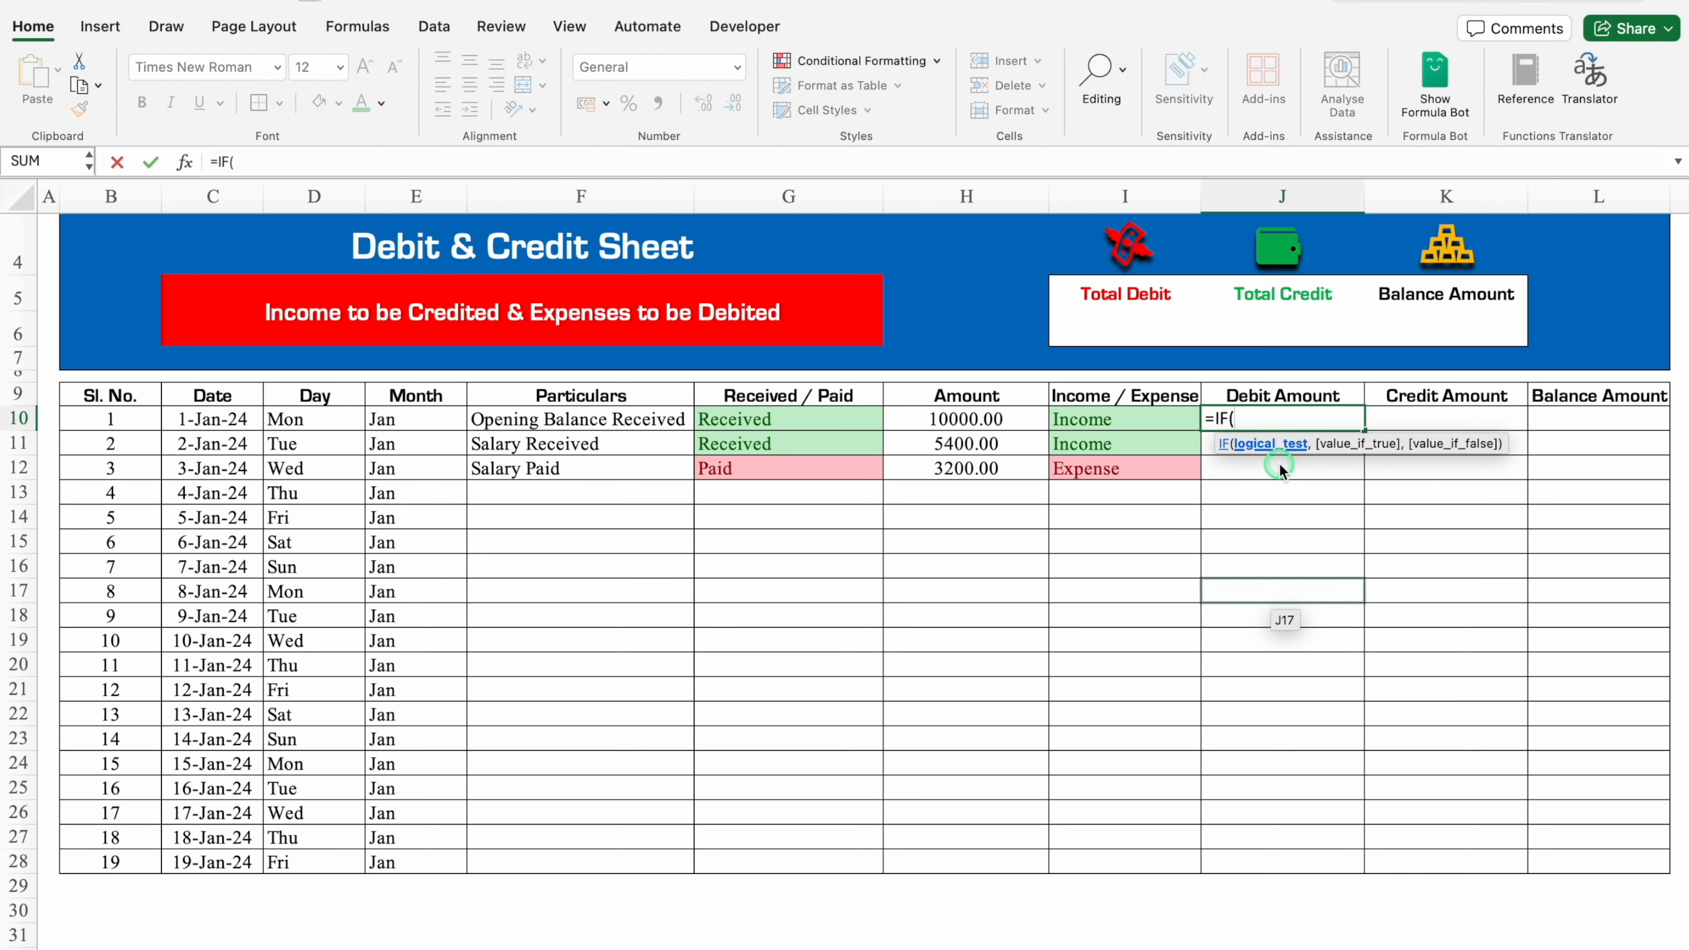
pyautogui.click(839, 423)
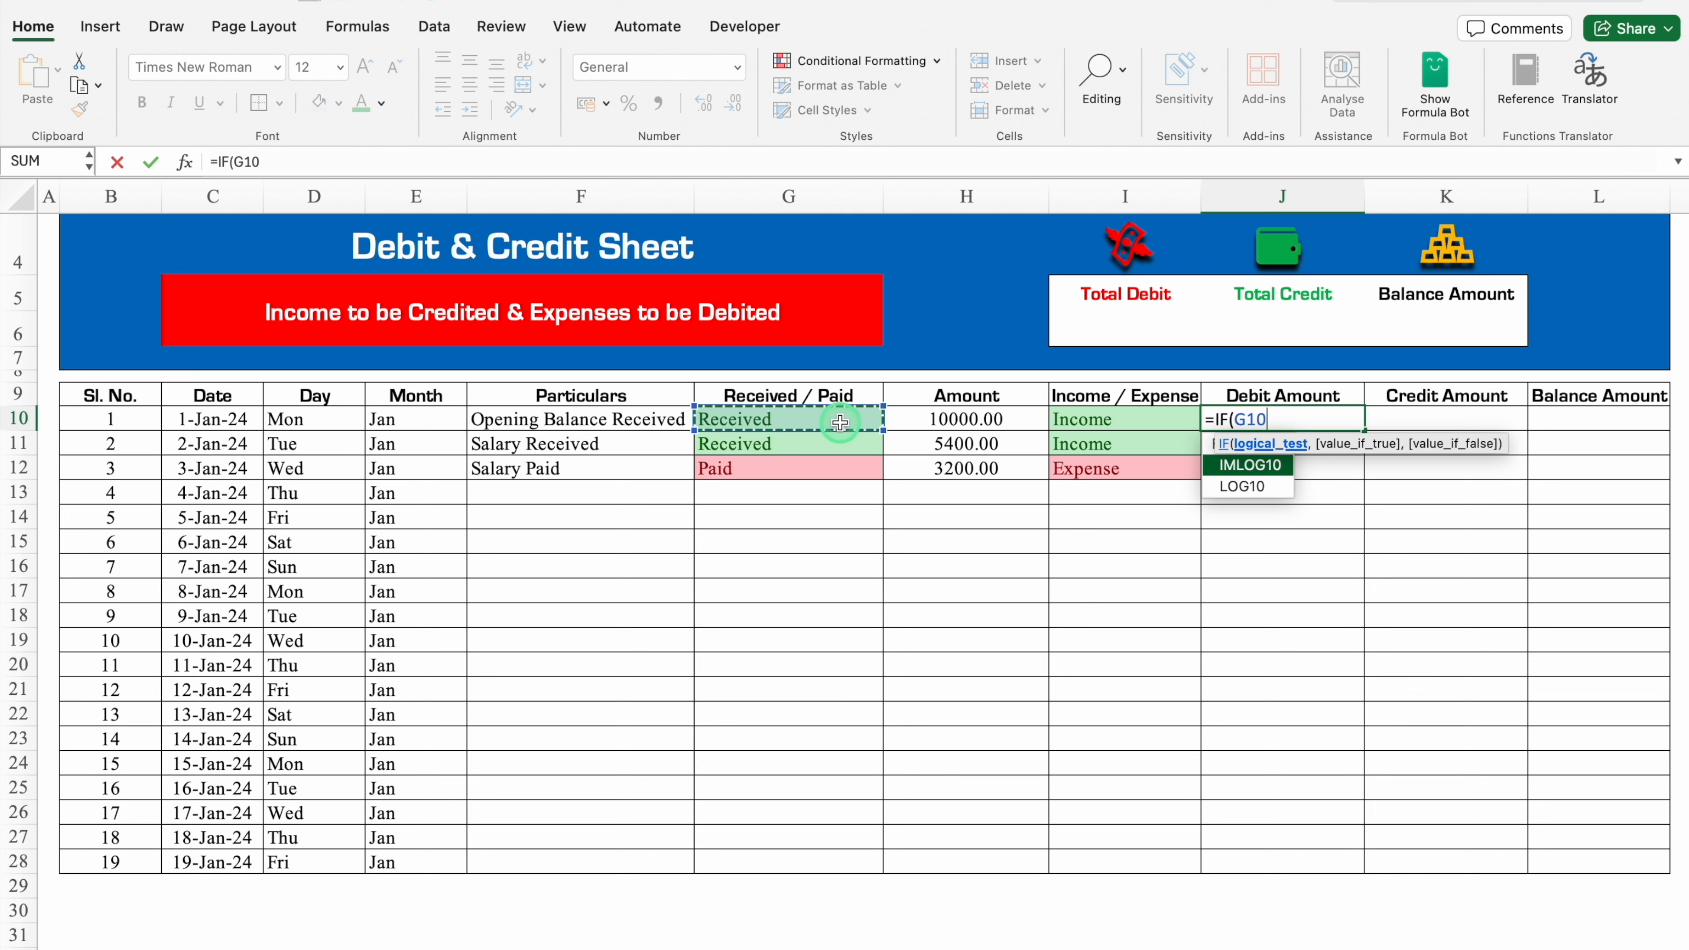
pyautogui.write('="Paid')
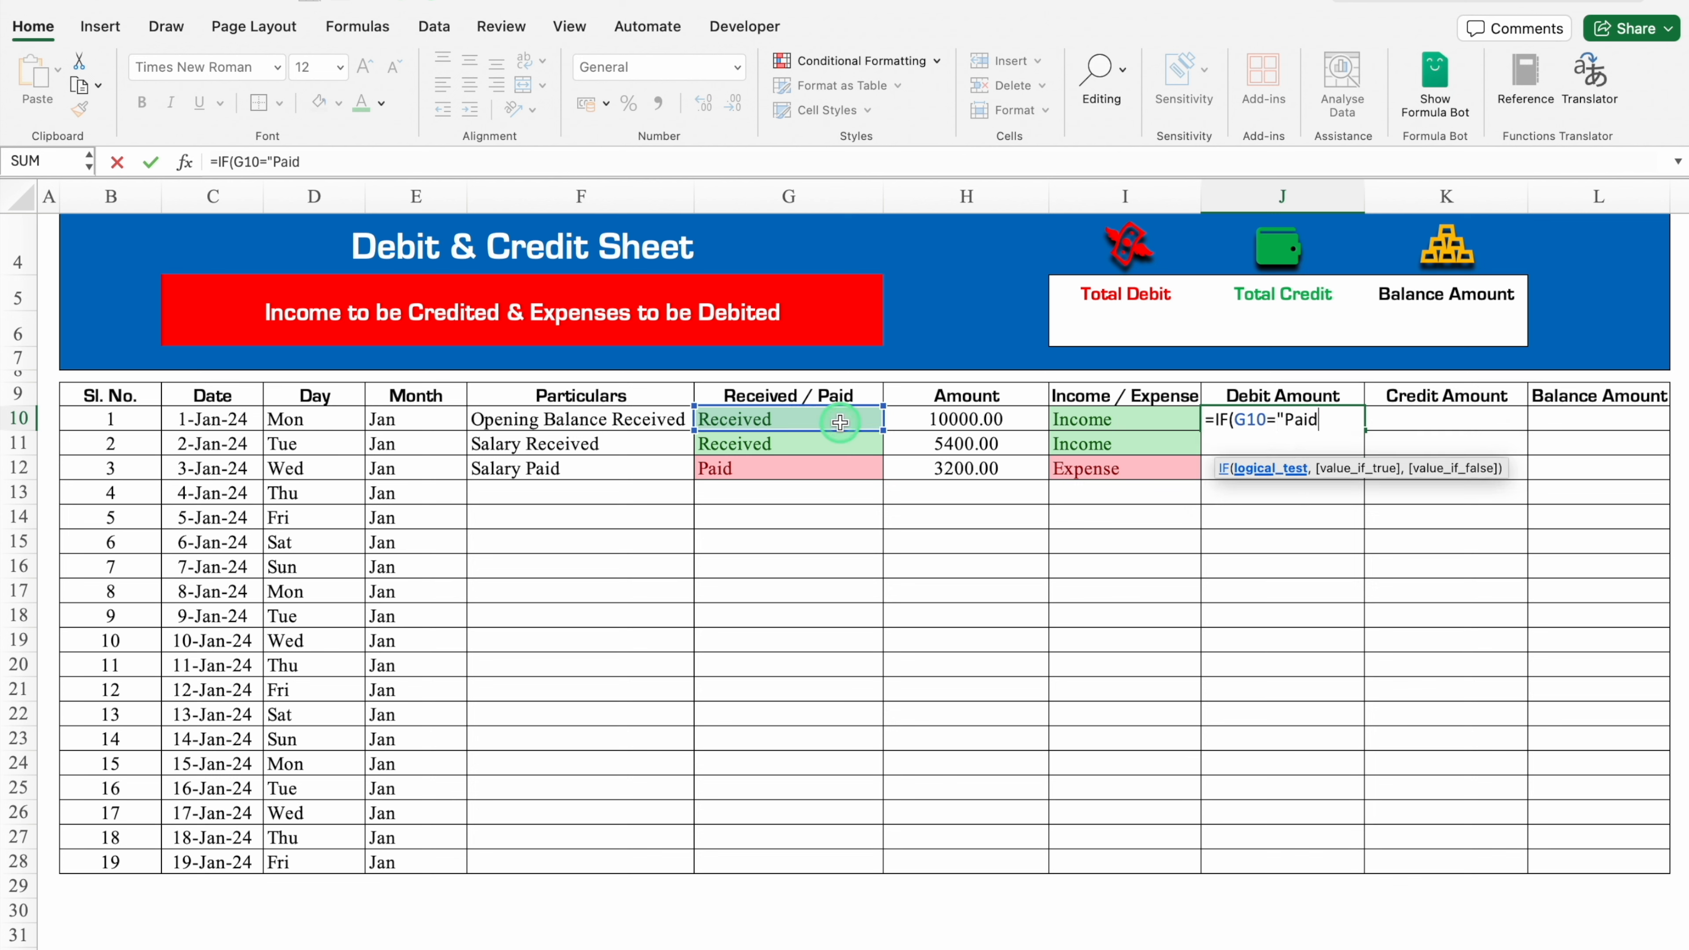
pyautogui.write('",')
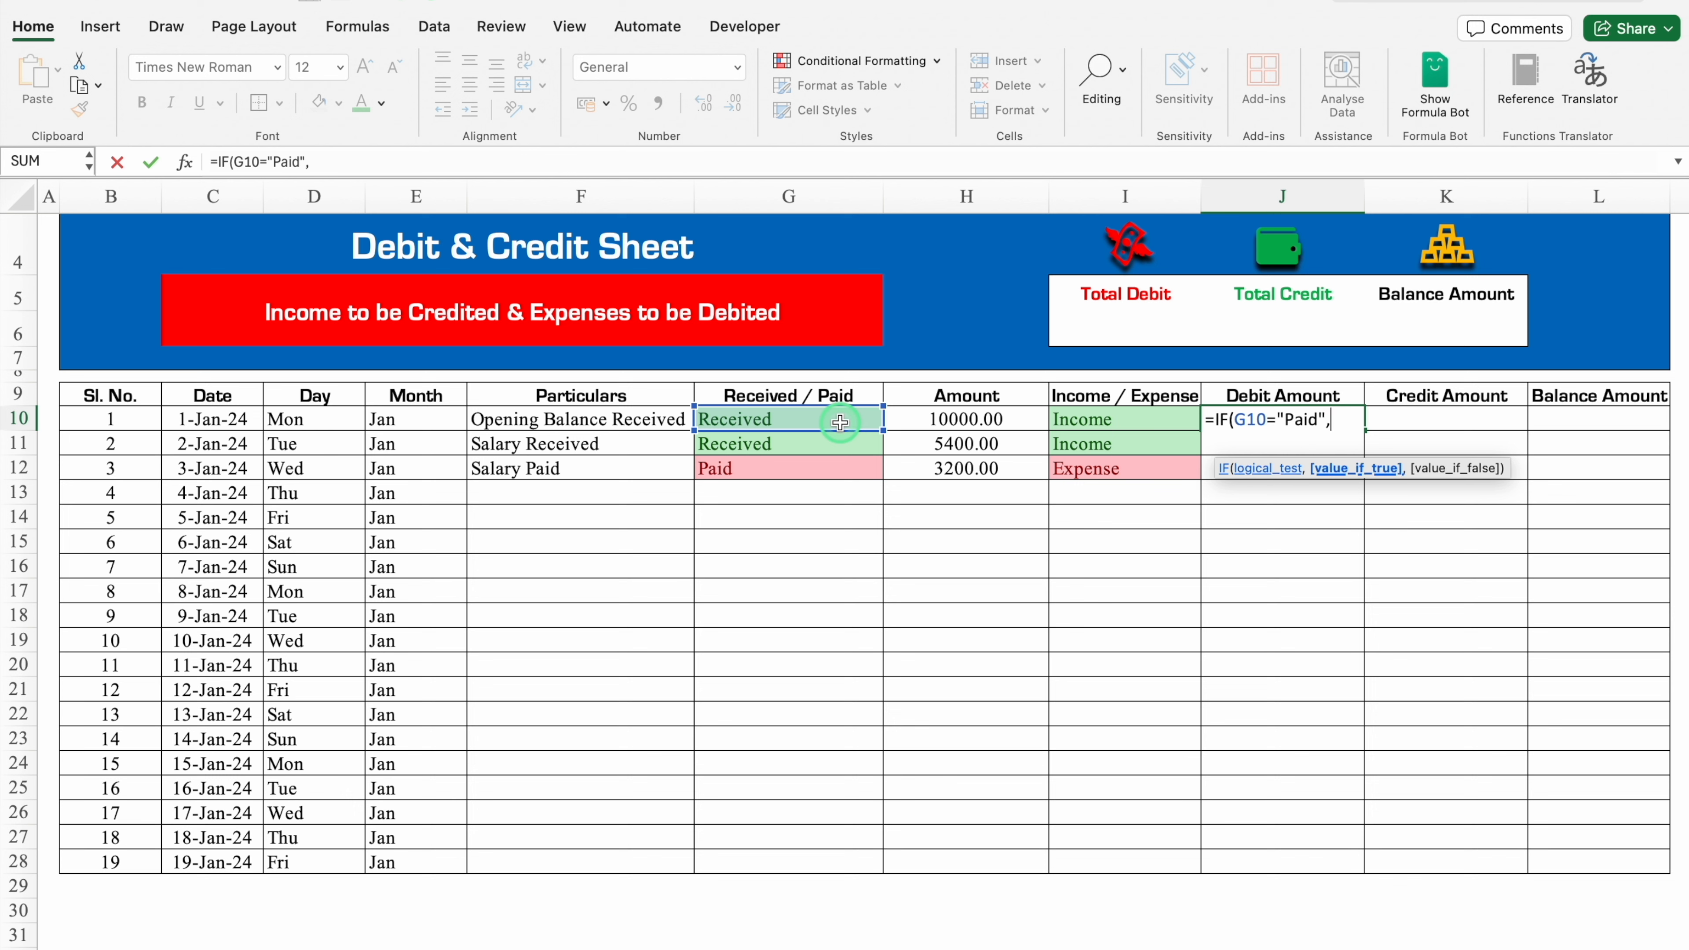
pyautogui.click(947, 419)
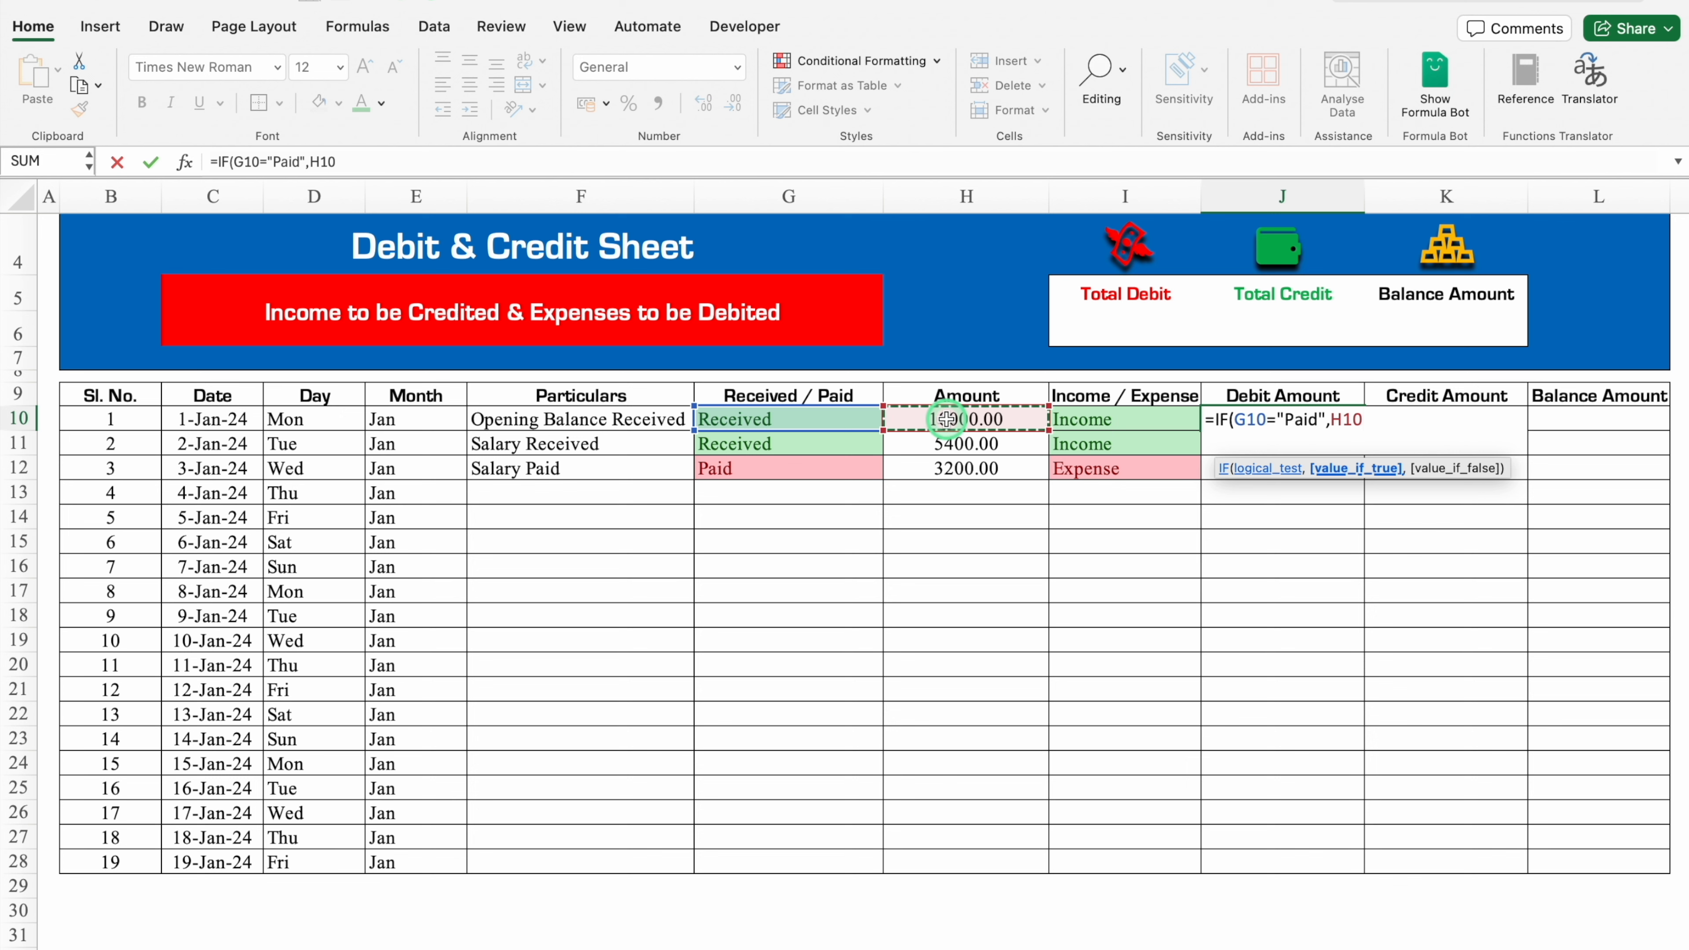
pyautogui.write(',"0')
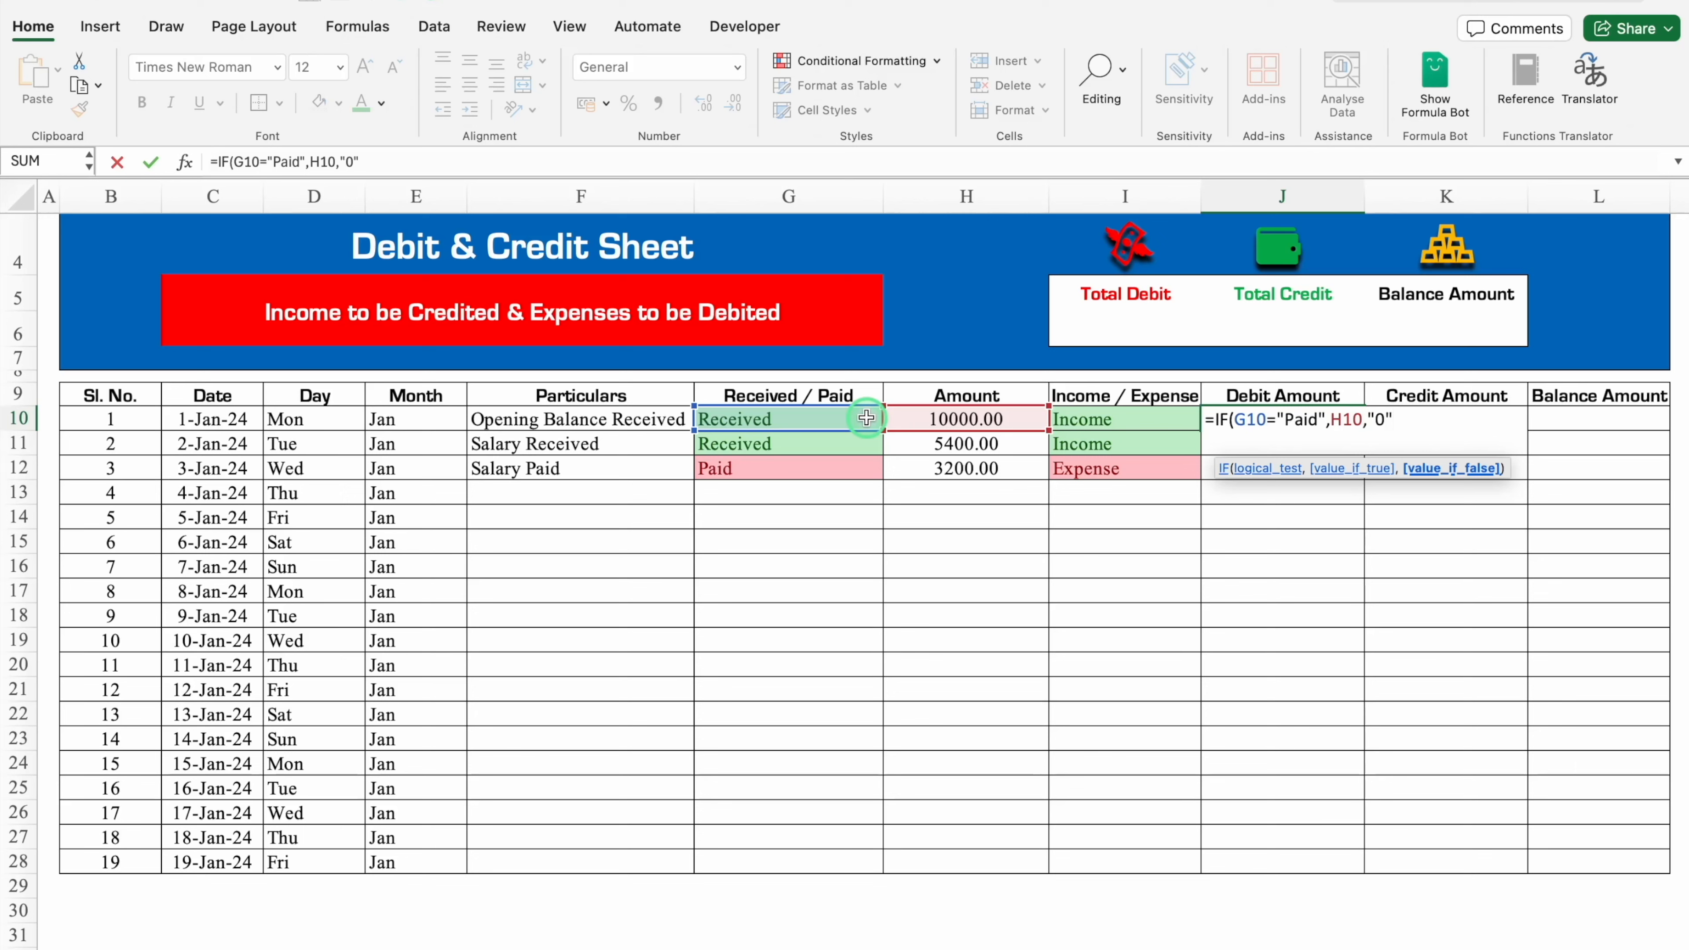
pyautogui.write(')')
pyautogui.press('Return')
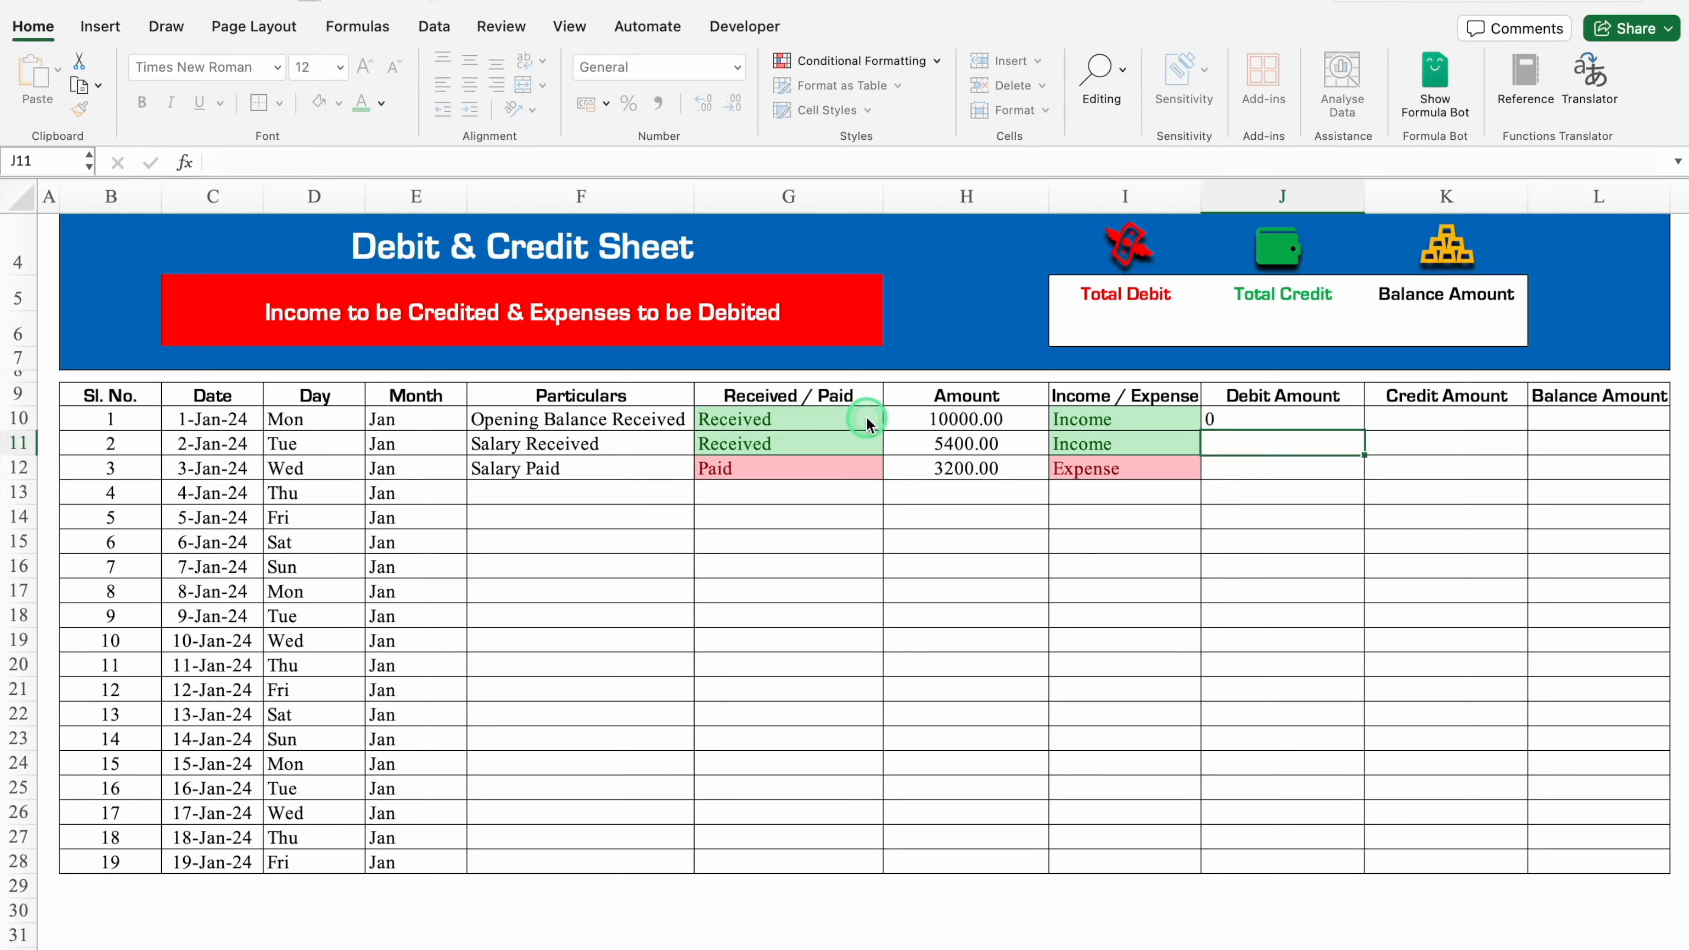
# Step: Fill the Debit Amount formula from J10 down to J28 and centre the cells horizontally
pyautogui.click(1305, 420)
pyautogui.moveTo(1359, 432); pyautogui.dragTo(1377, 872)
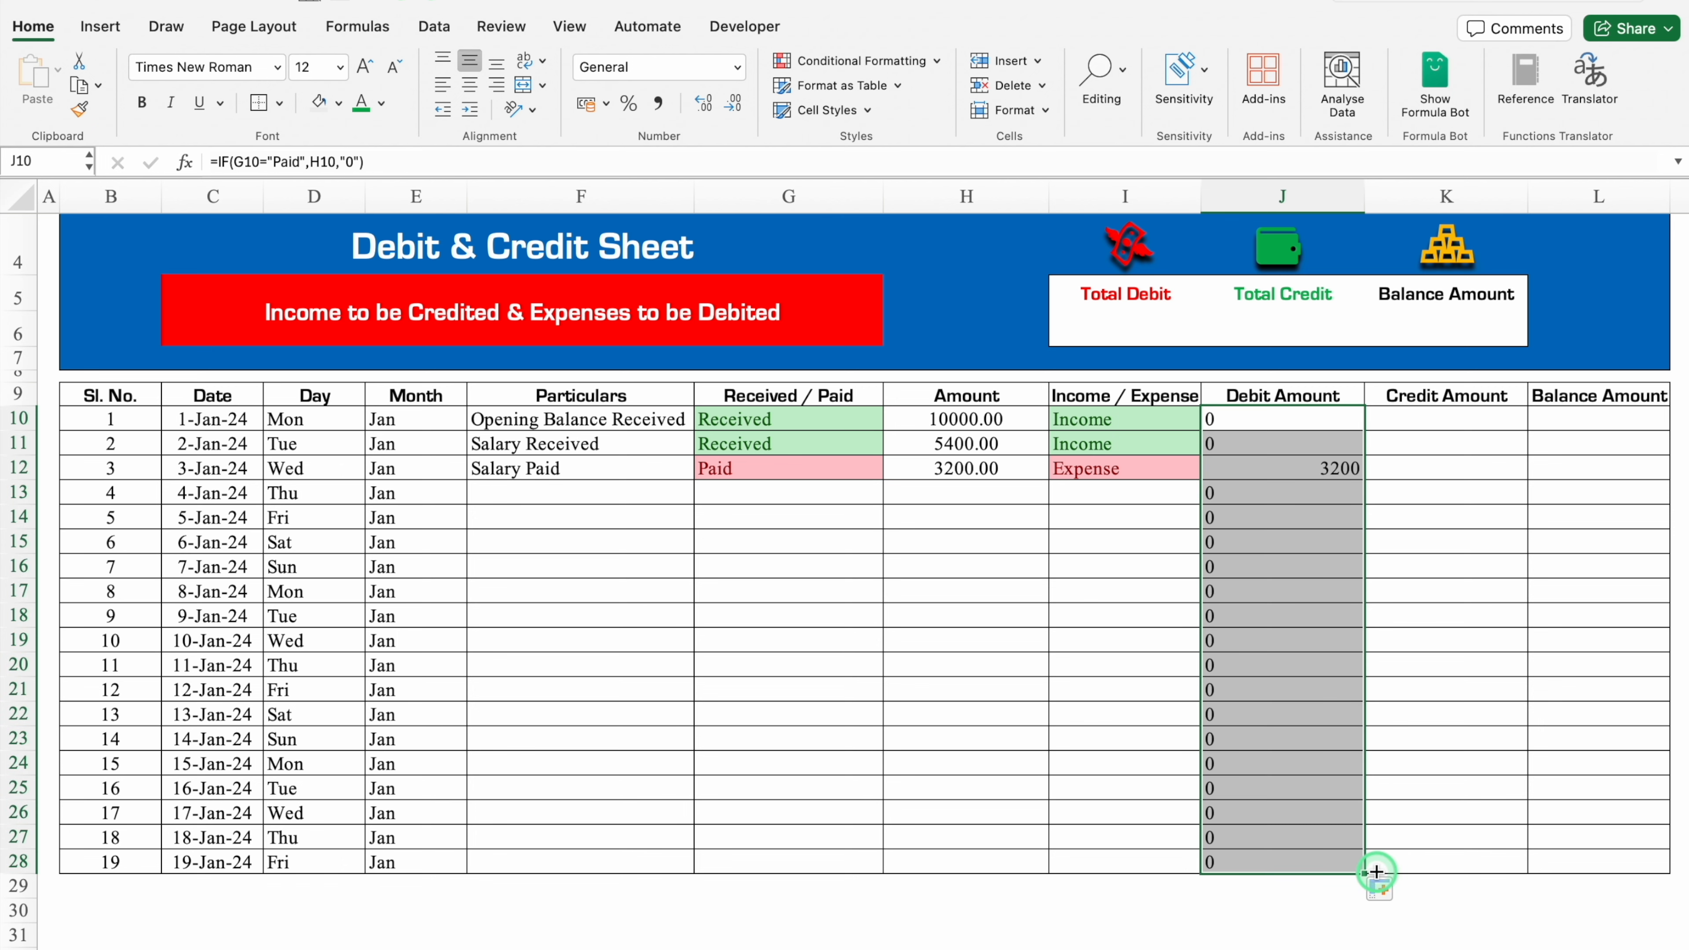
pyautogui.click(442, 87)
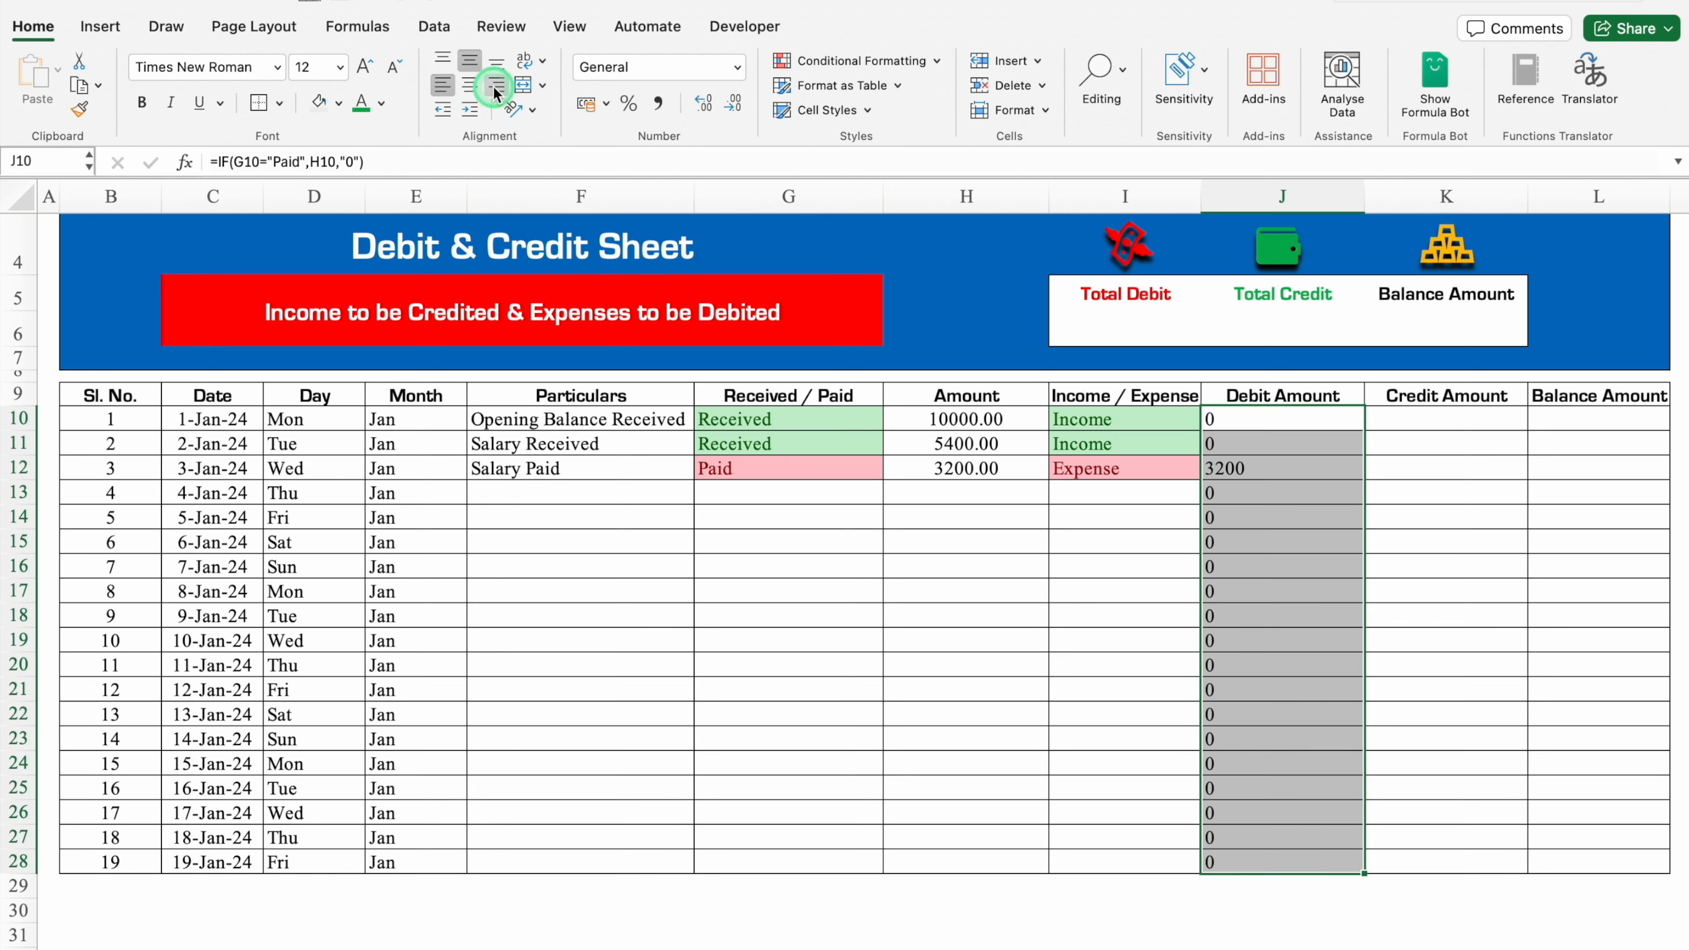
pyautogui.click(469, 84)
# Step: Begin the Credit Amount formula in K10 with an IFS function returning H10 when G10 equals "Balance"
pyautogui.click(1417, 423)
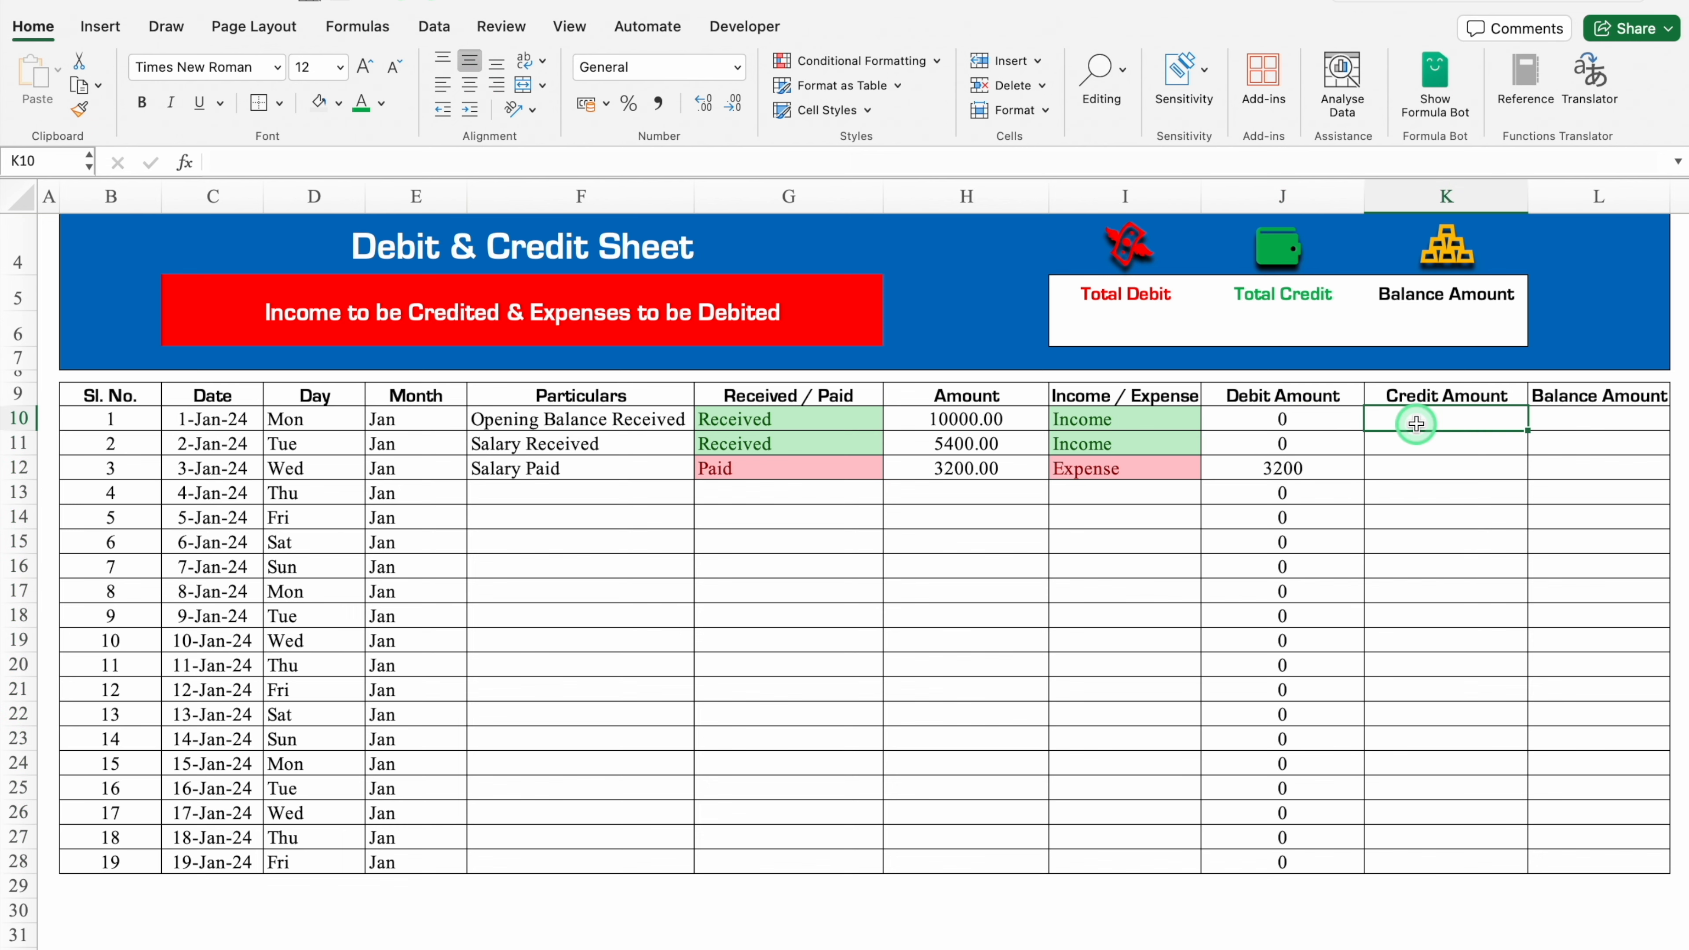
pyautogui.hscroll(5, 1417, 423)
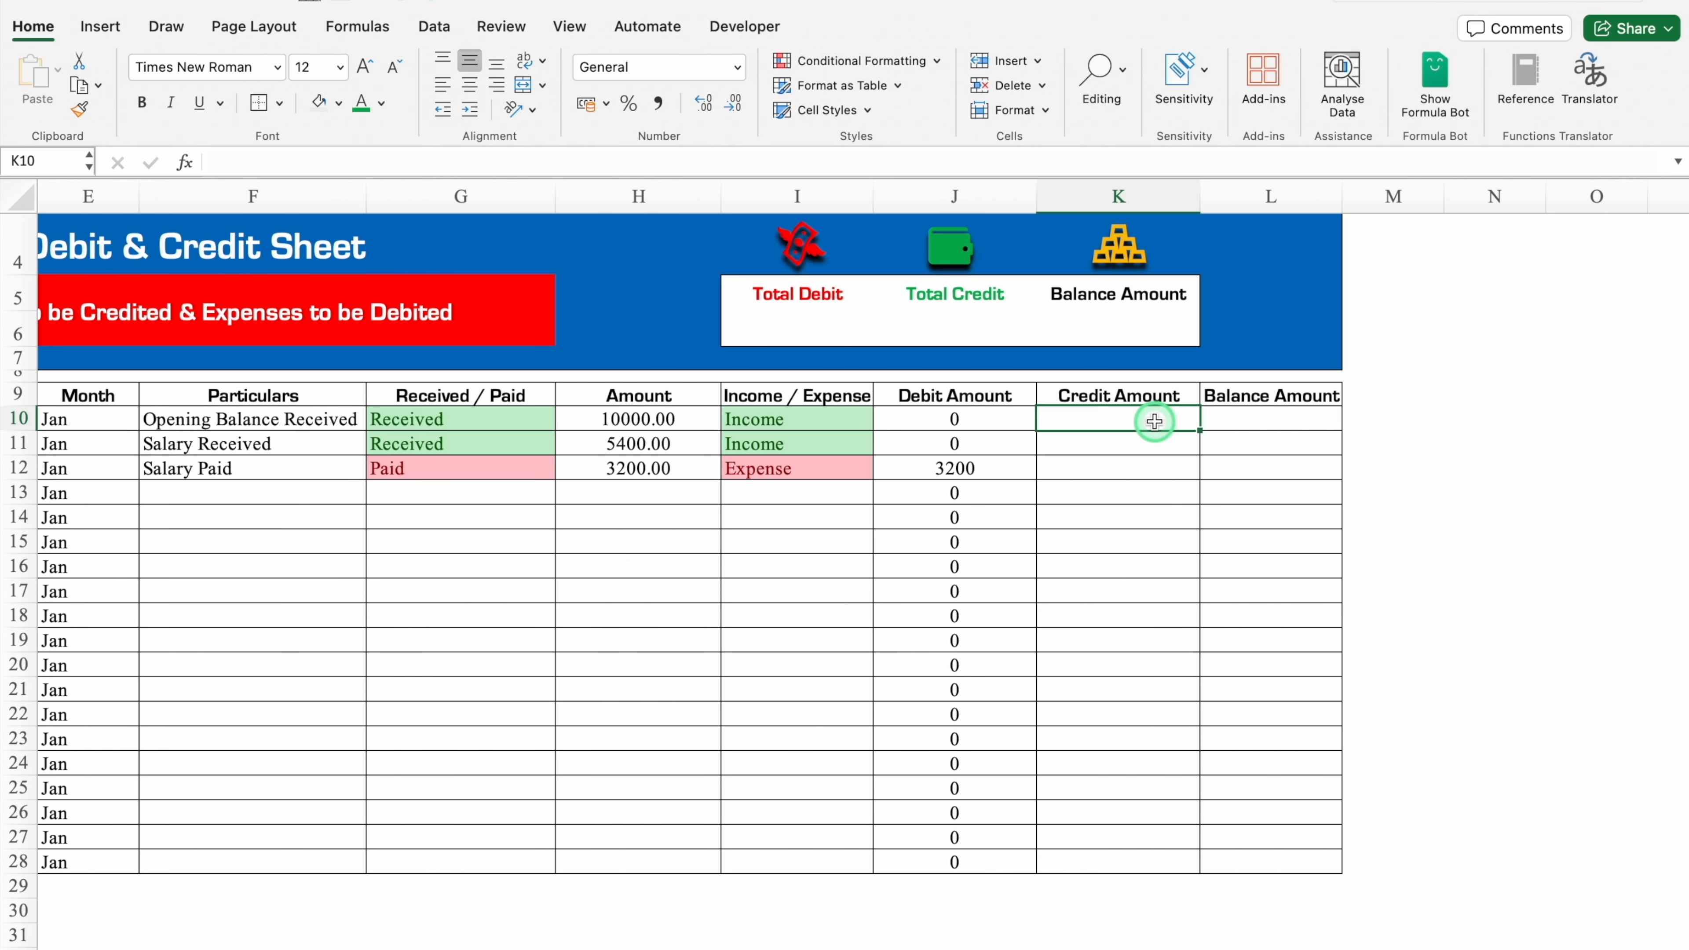
pyautogui.write('=')
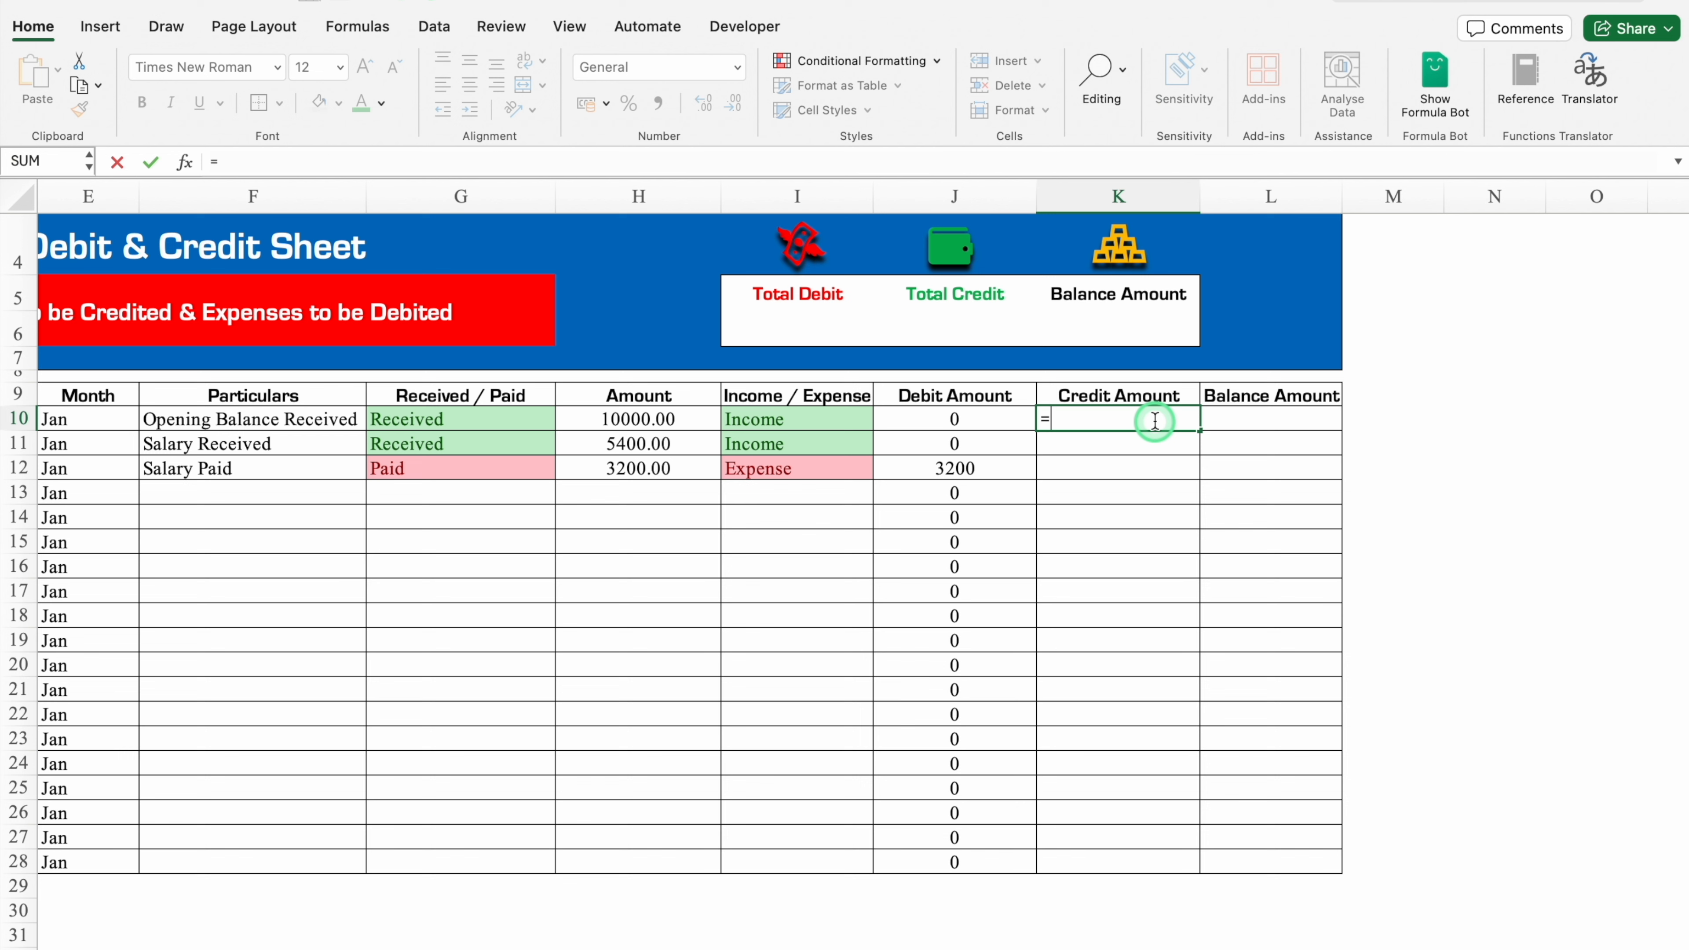
pyautogui.write('ifs')
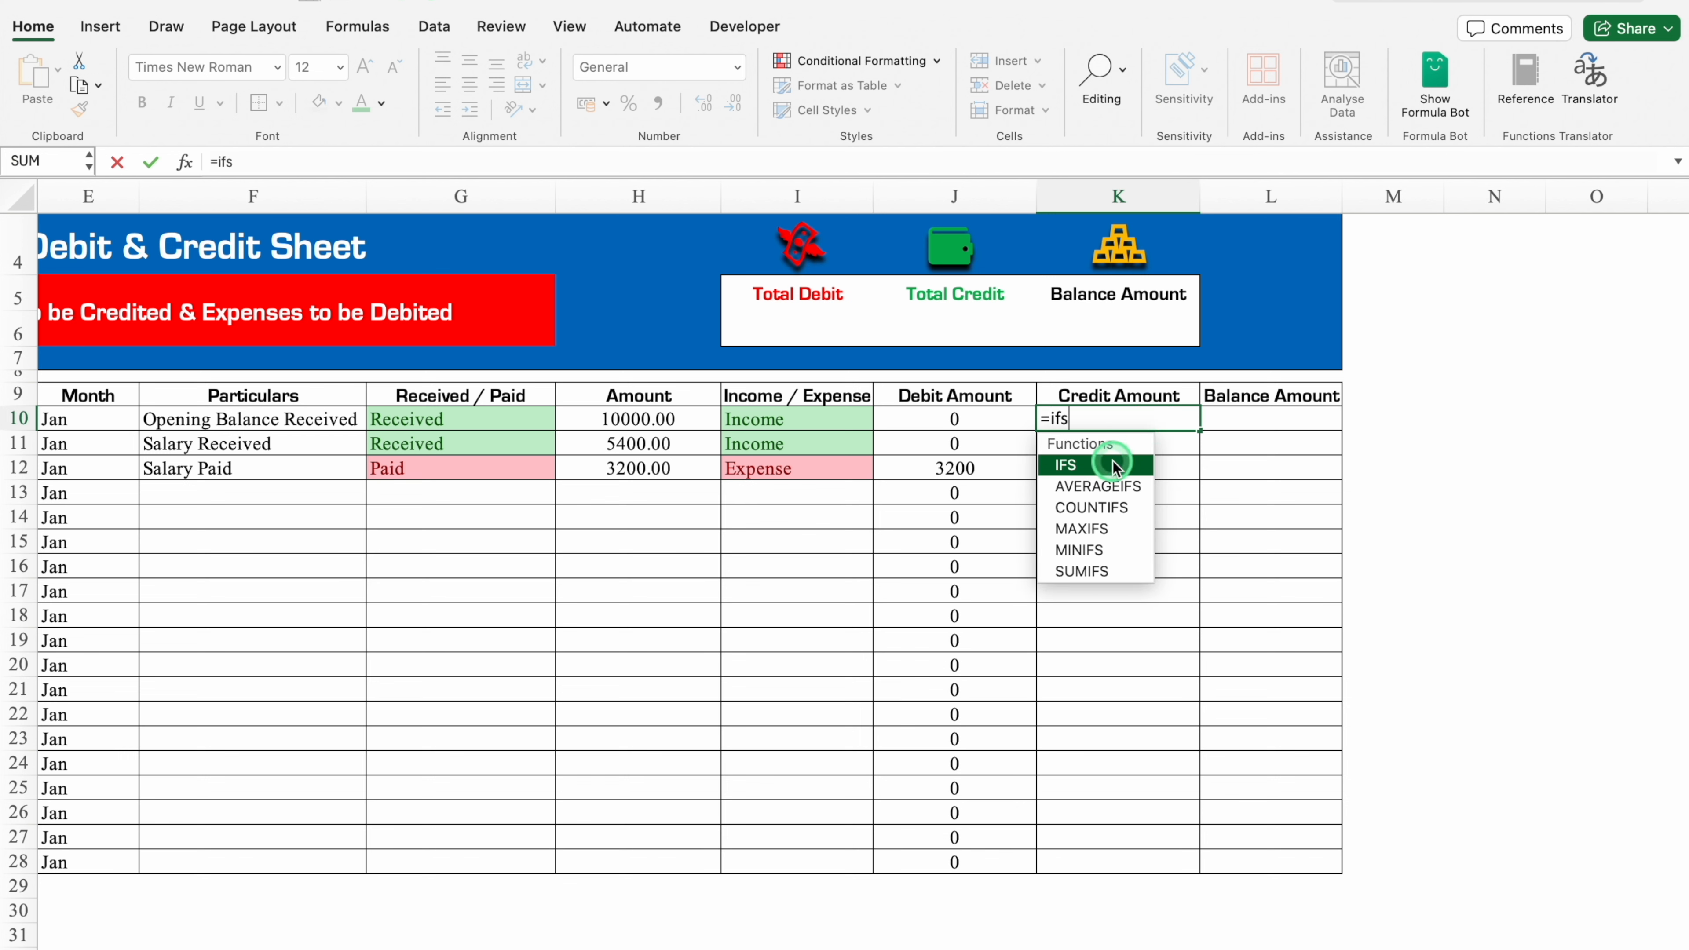
pyautogui.doubleClick(1110, 464)
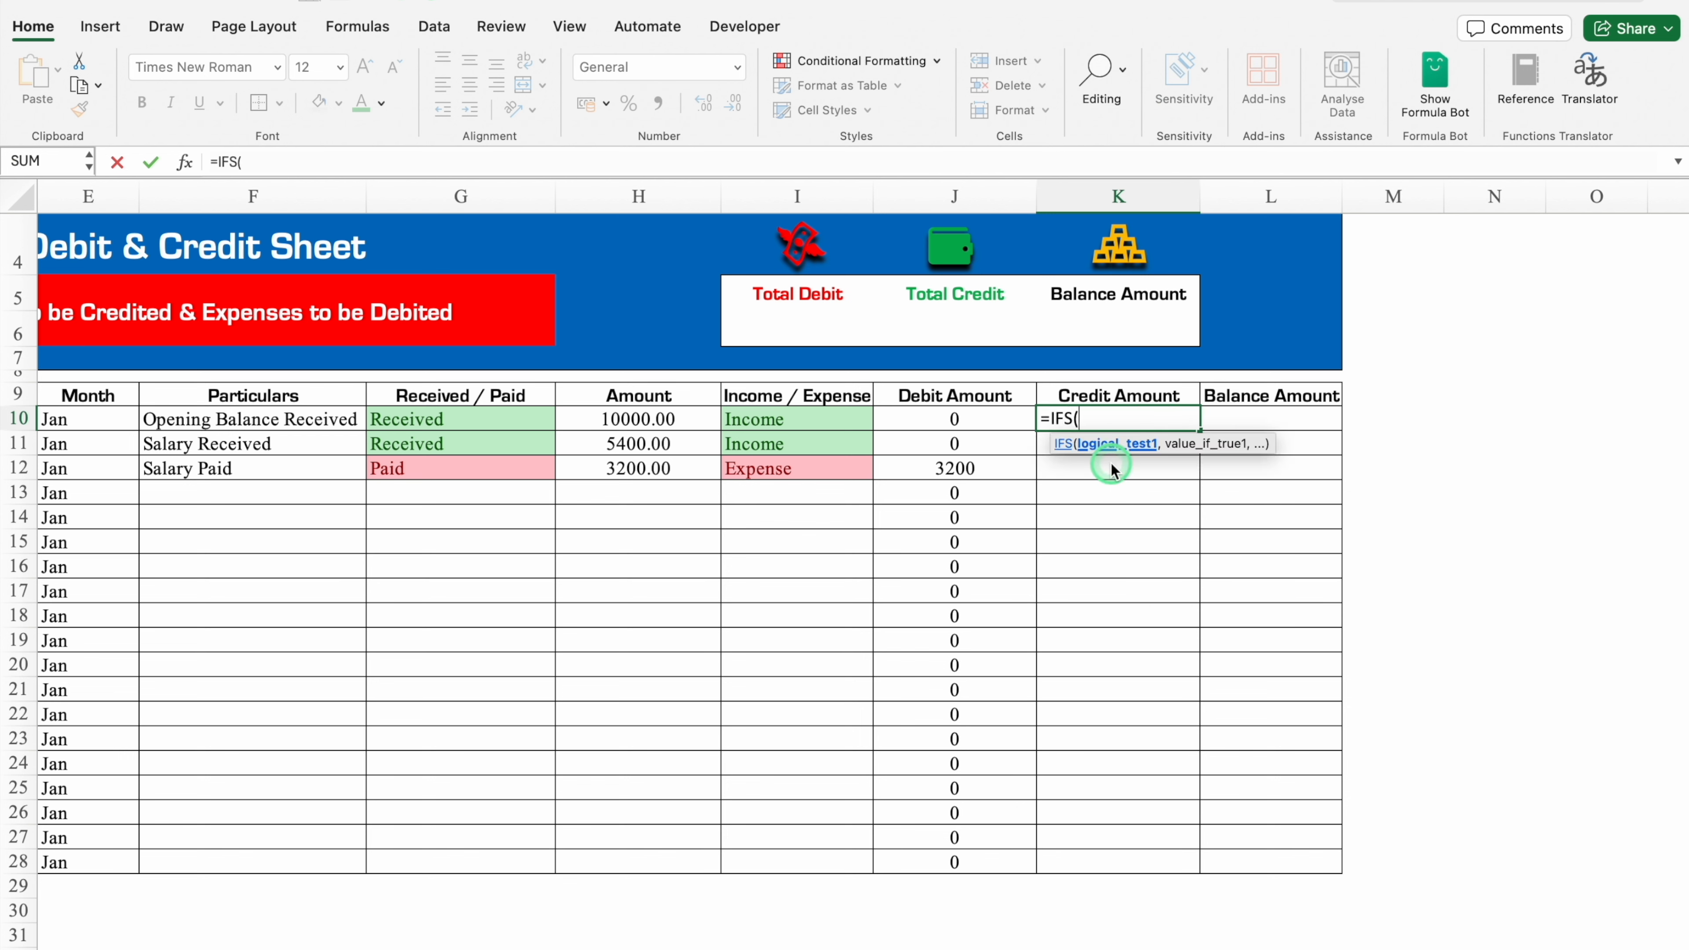
pyautogui.click(469, 422)
pyautogui.write('=')
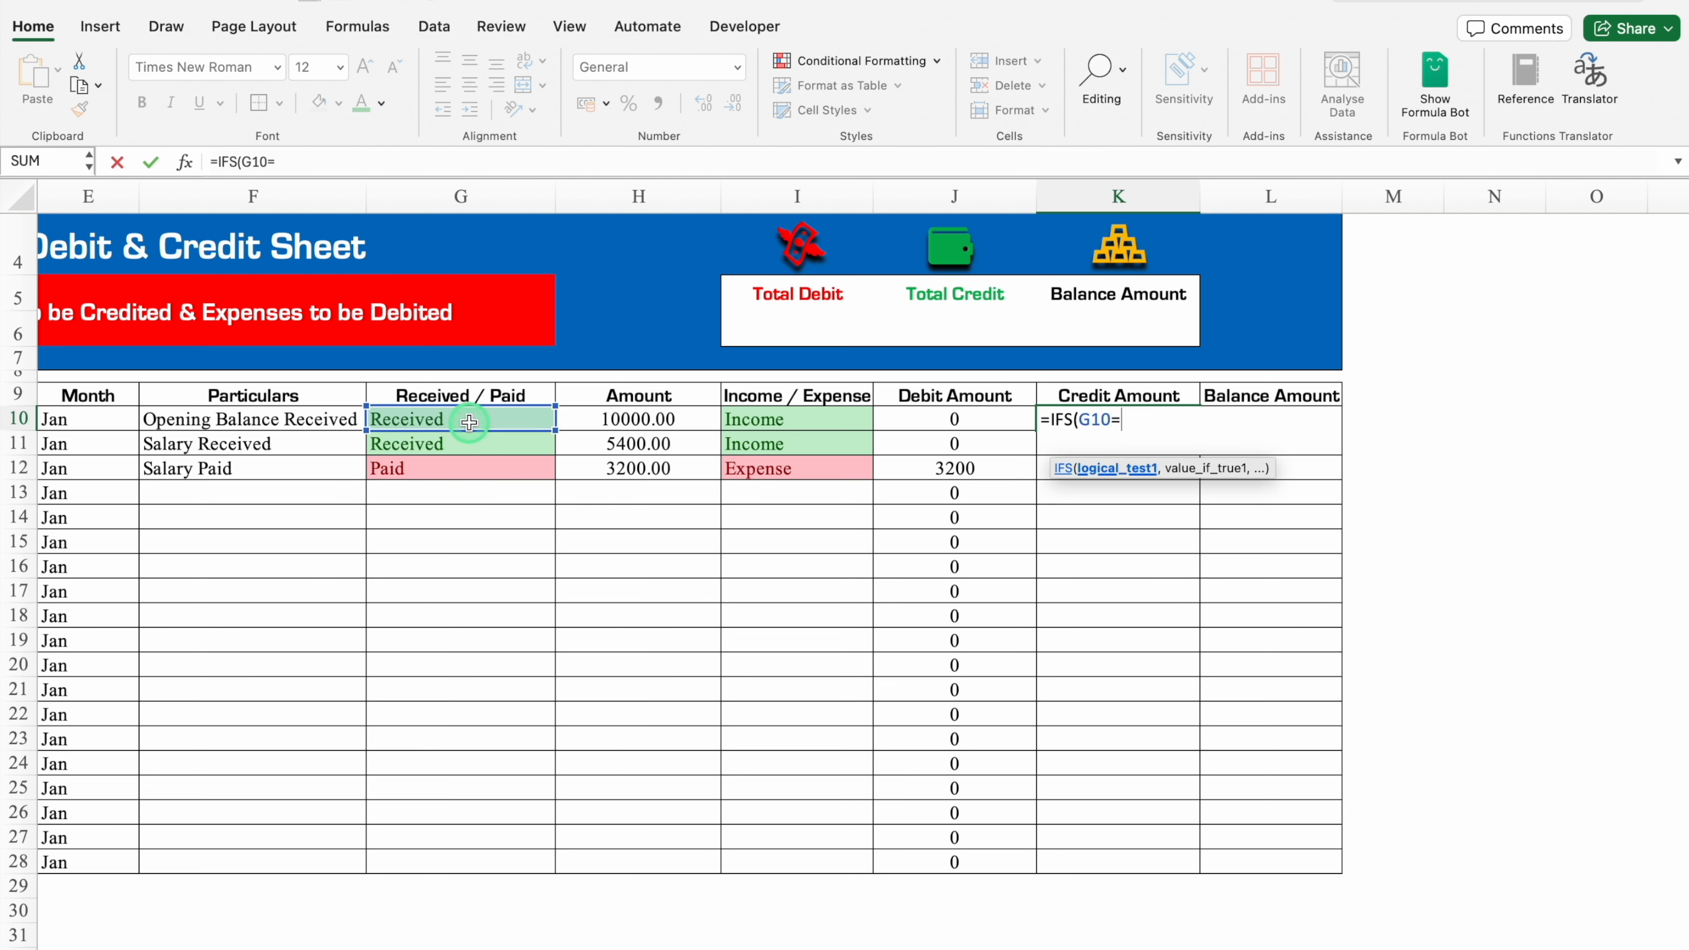
pyautogui.write('"Balance",')
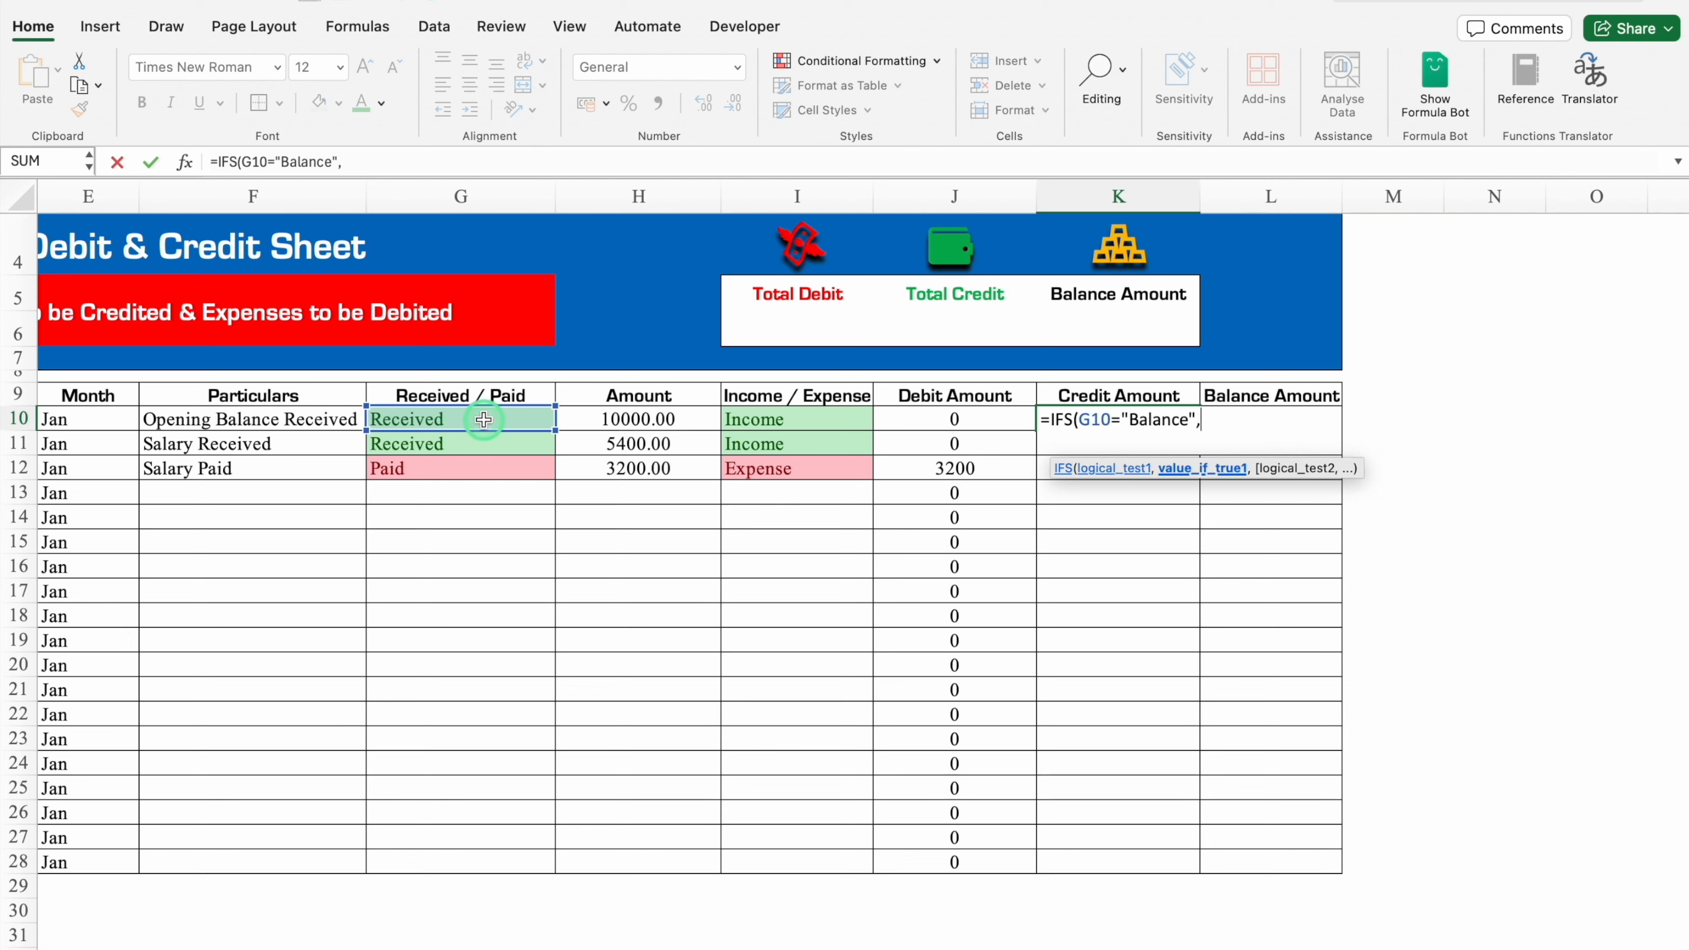
pyautogui.click(600, 418)
pyautogui.write(',')
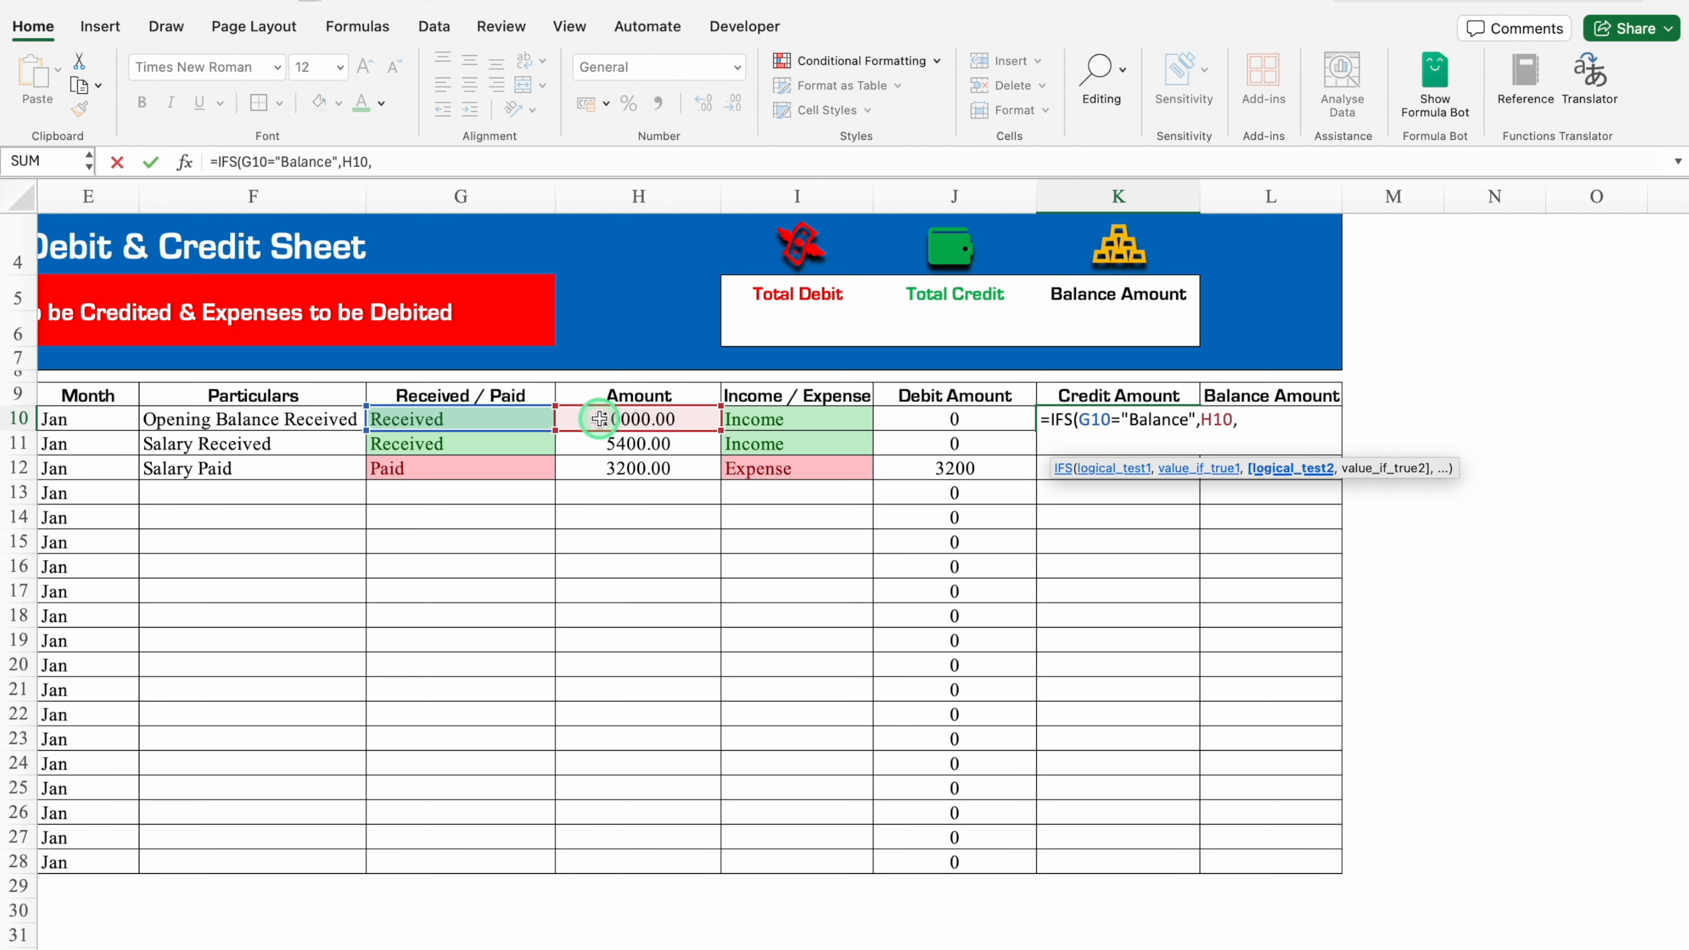
# Step: Add a second IFS condition returning H10 when G10 equals "Received" and complete the formula in K10
pyautogui.click(503, 420)
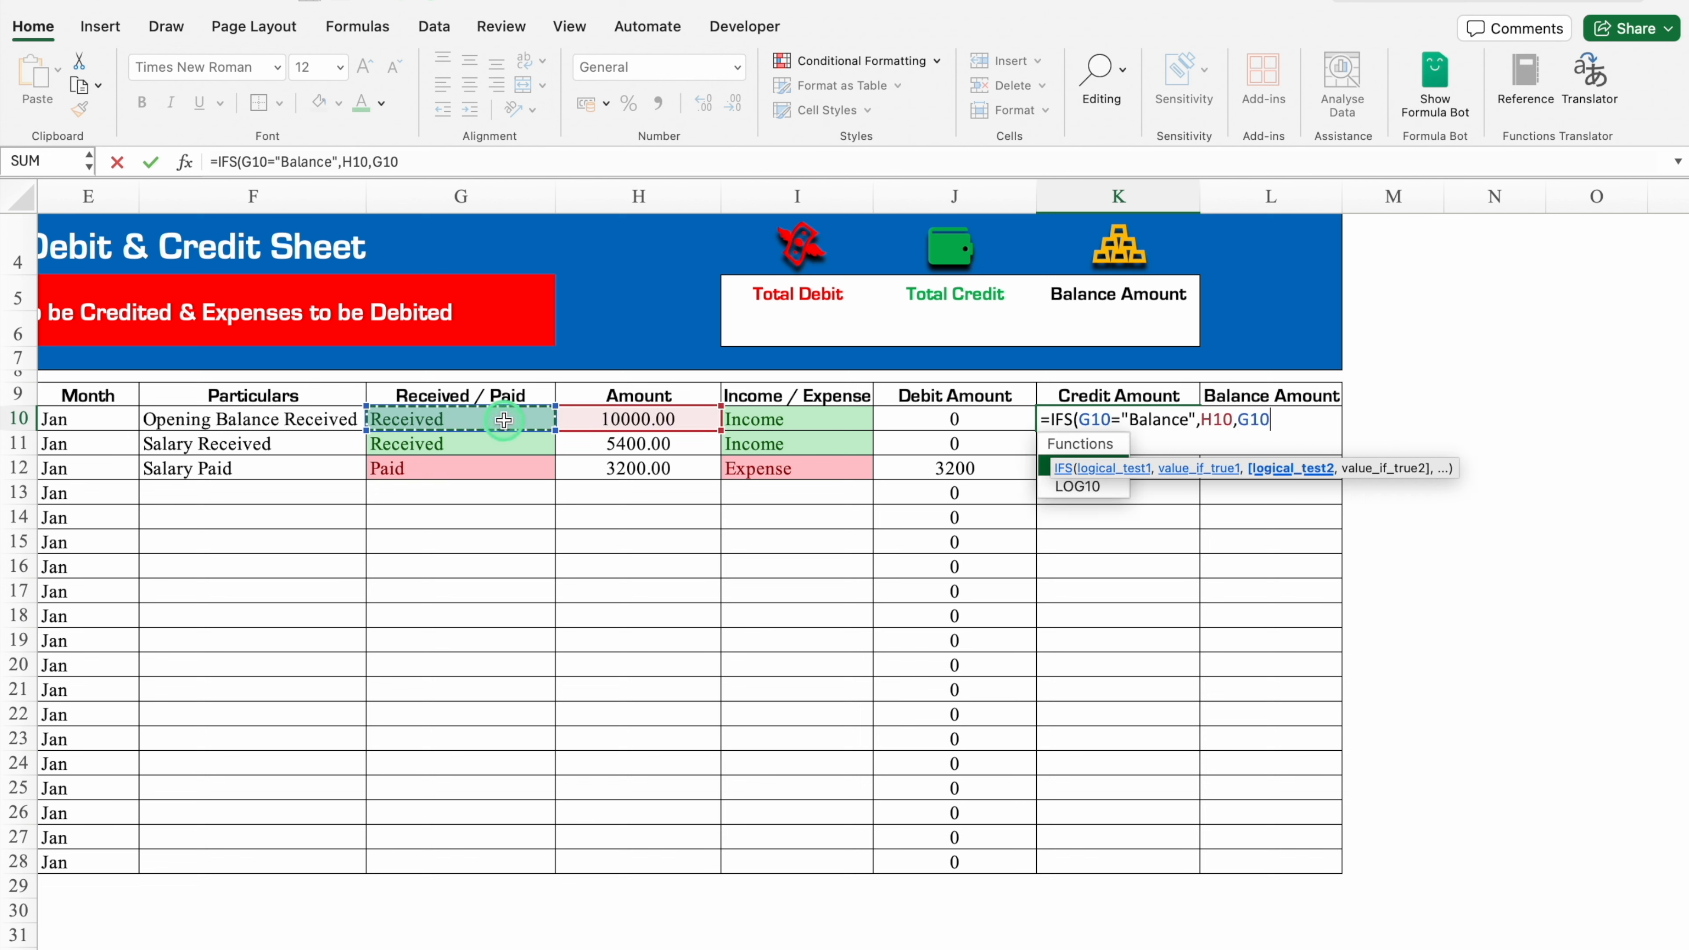
pyautogui.write('=')
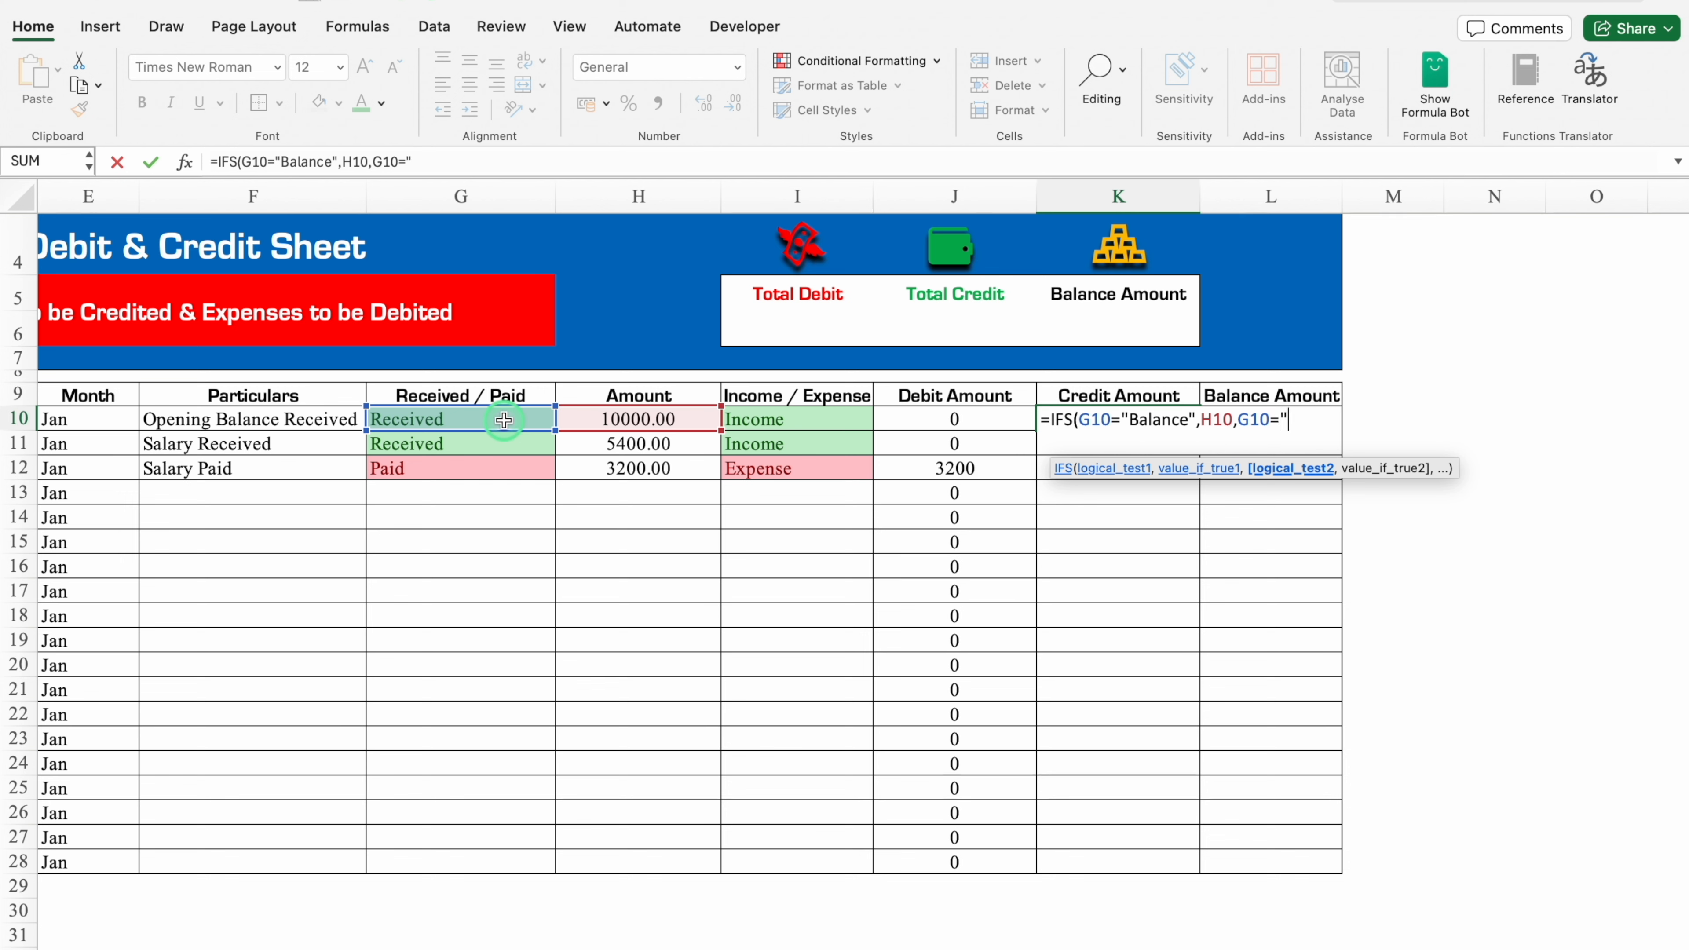
pyautogui.write('"Received')
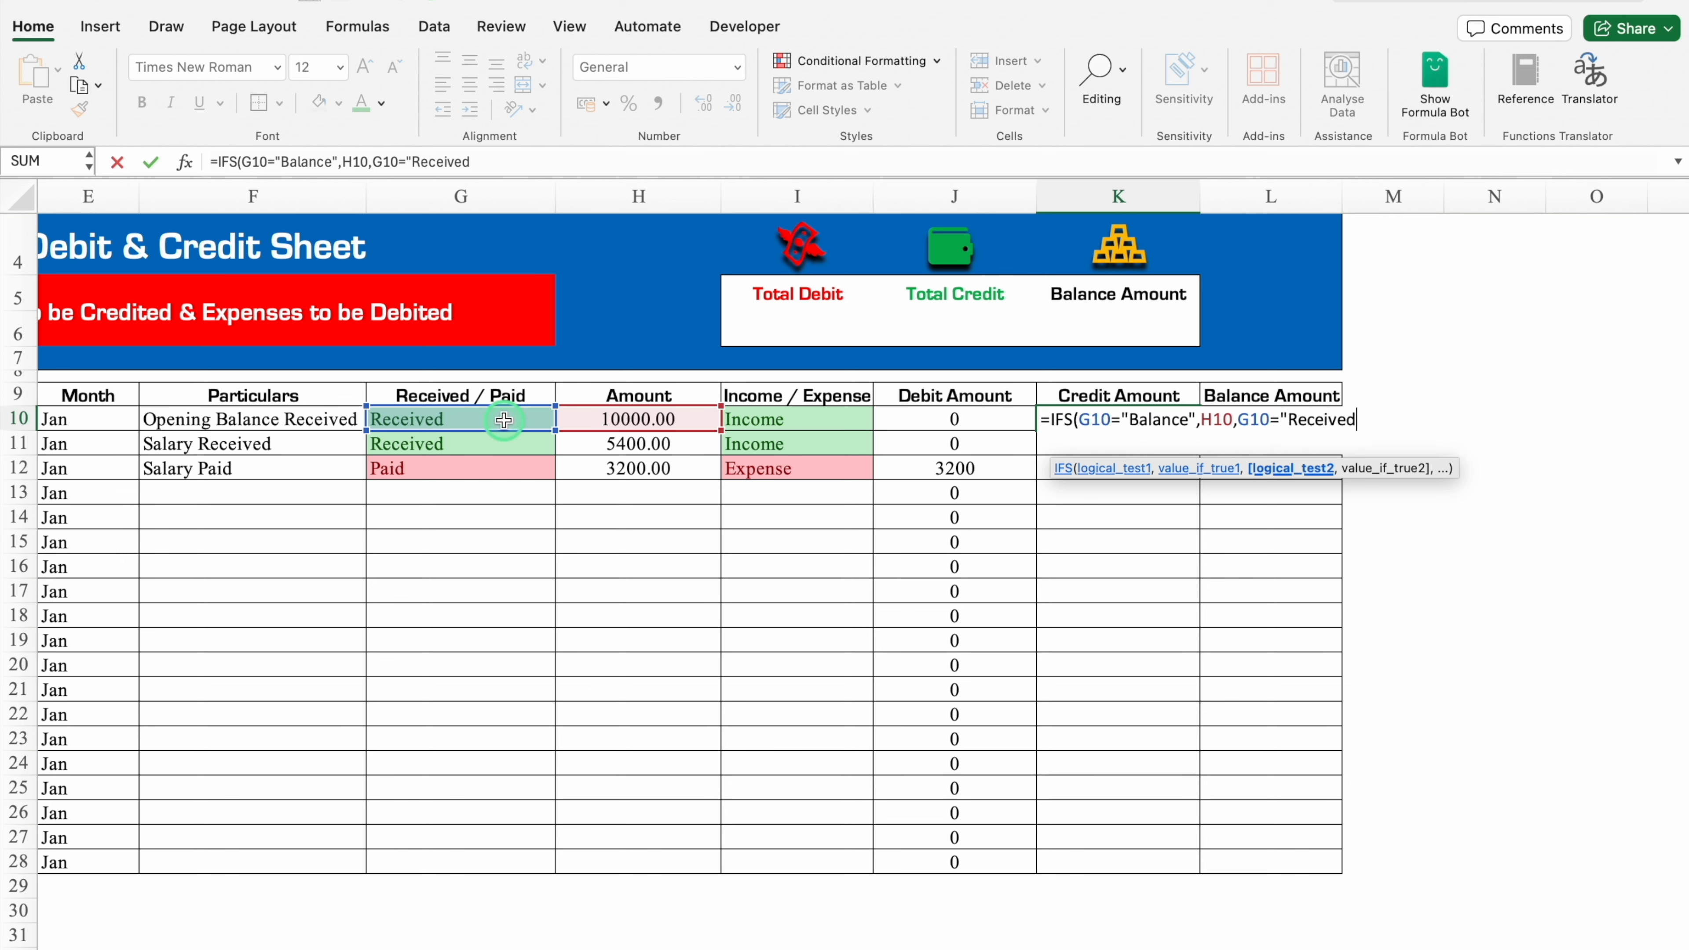
pyautogui.write('",')
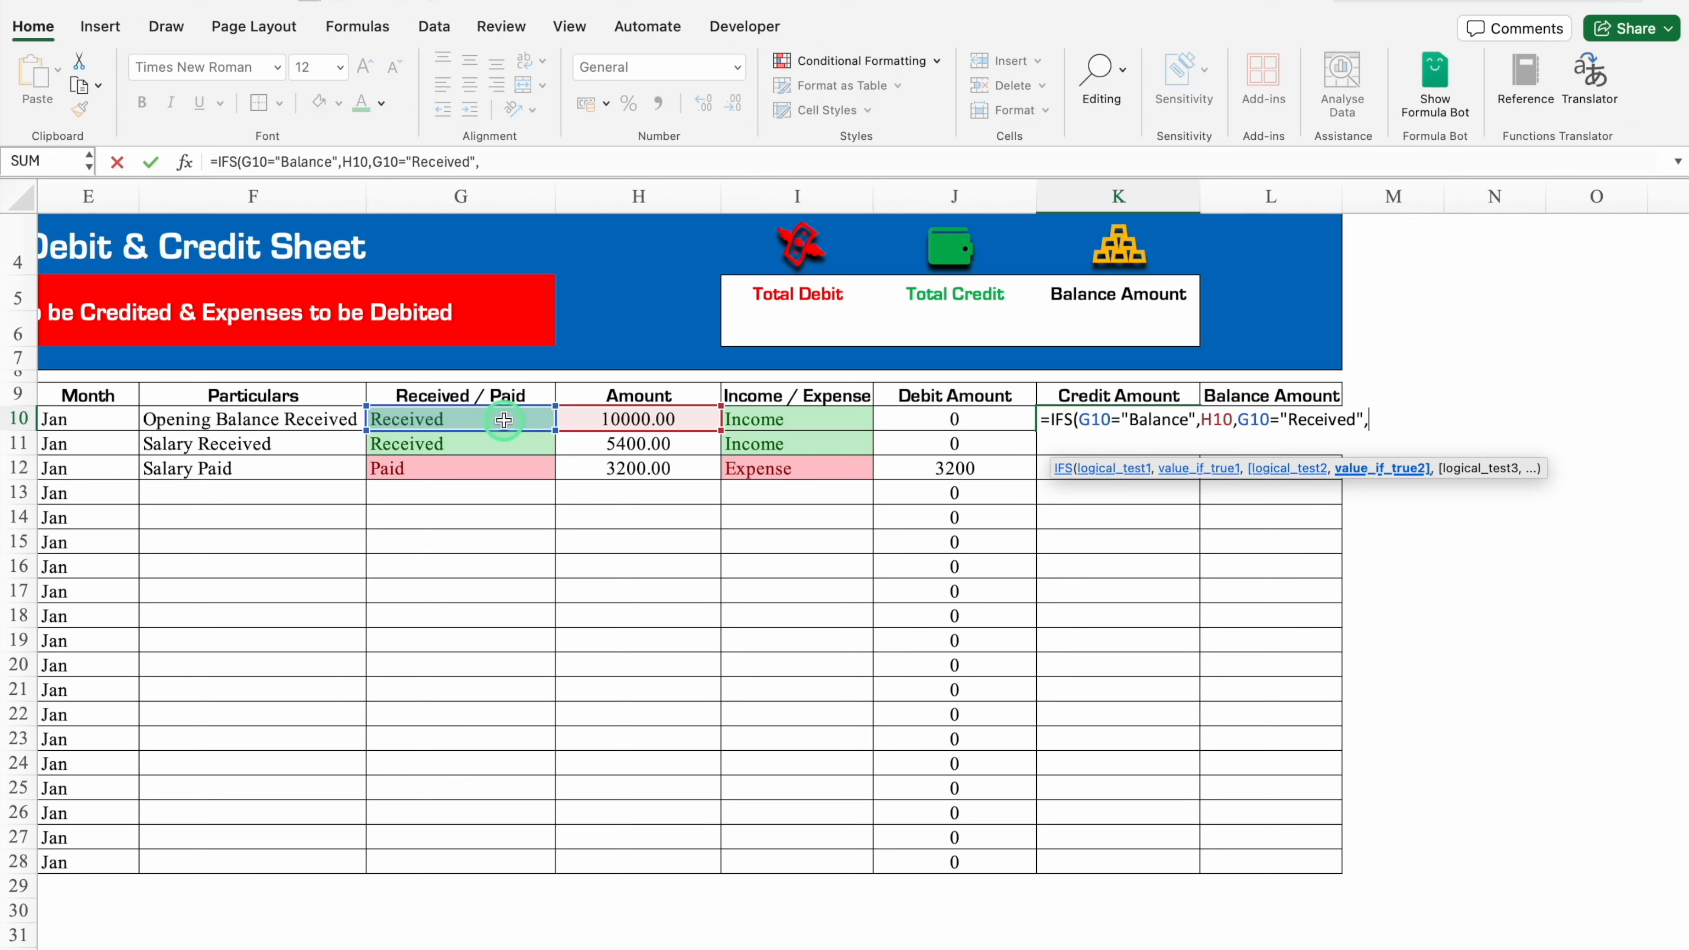
pyautogui.click(627, 417)
pyautogui.write(')')
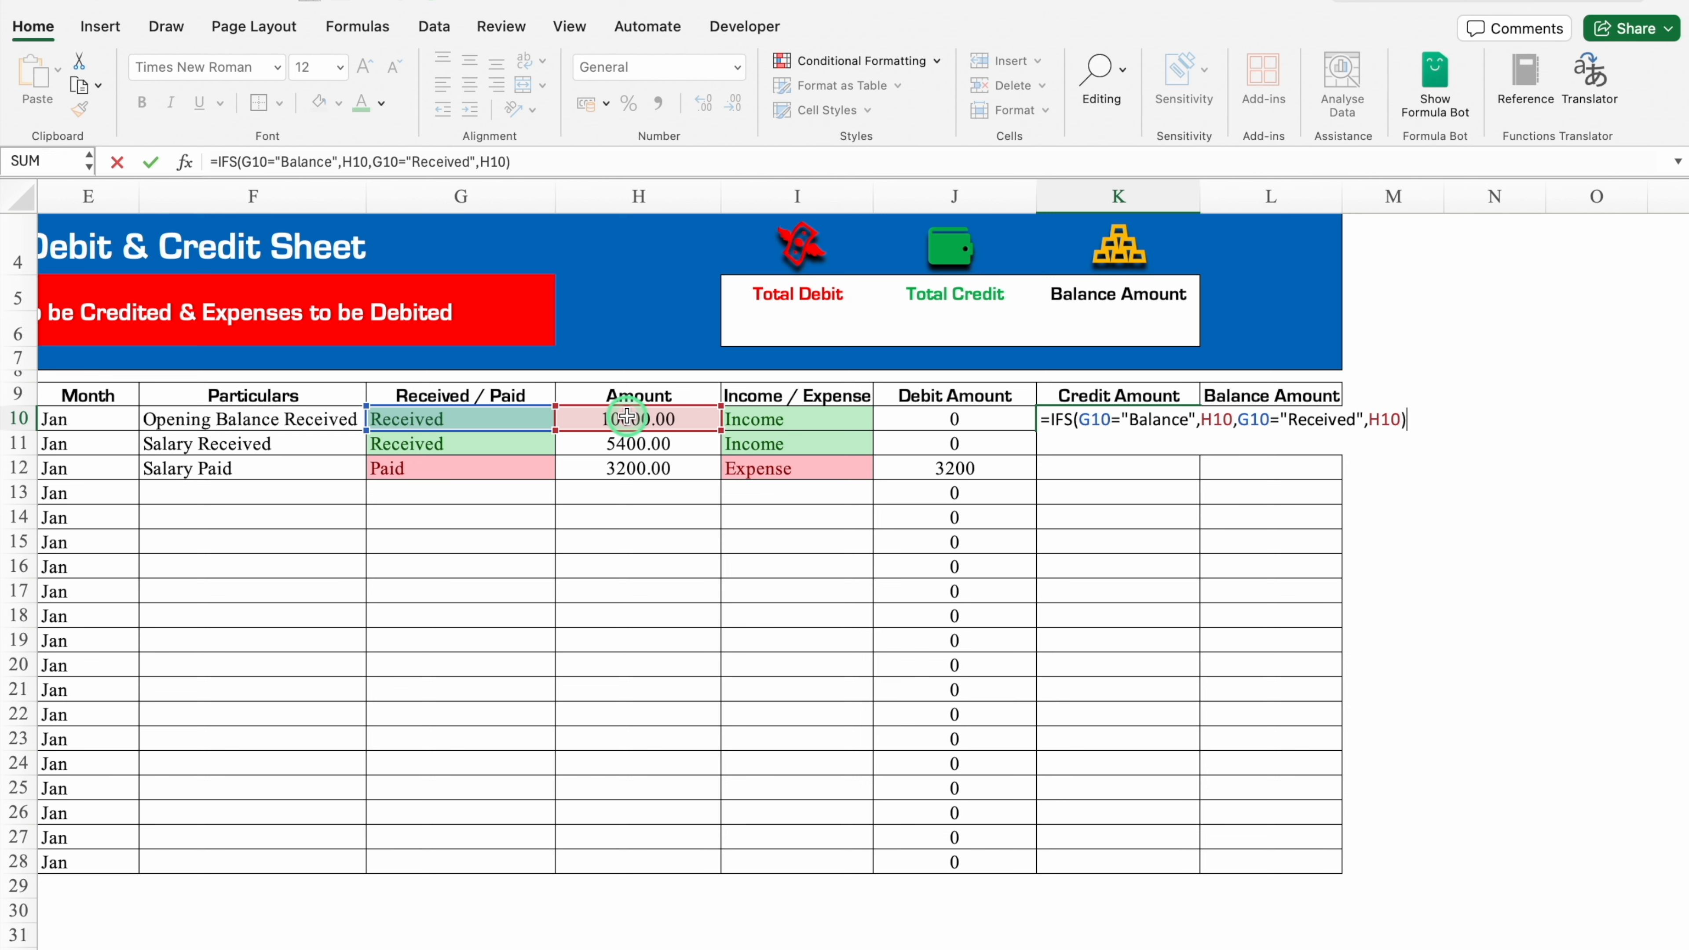
pyautogui.press('Return')
pyautogui.click(1093, 418)
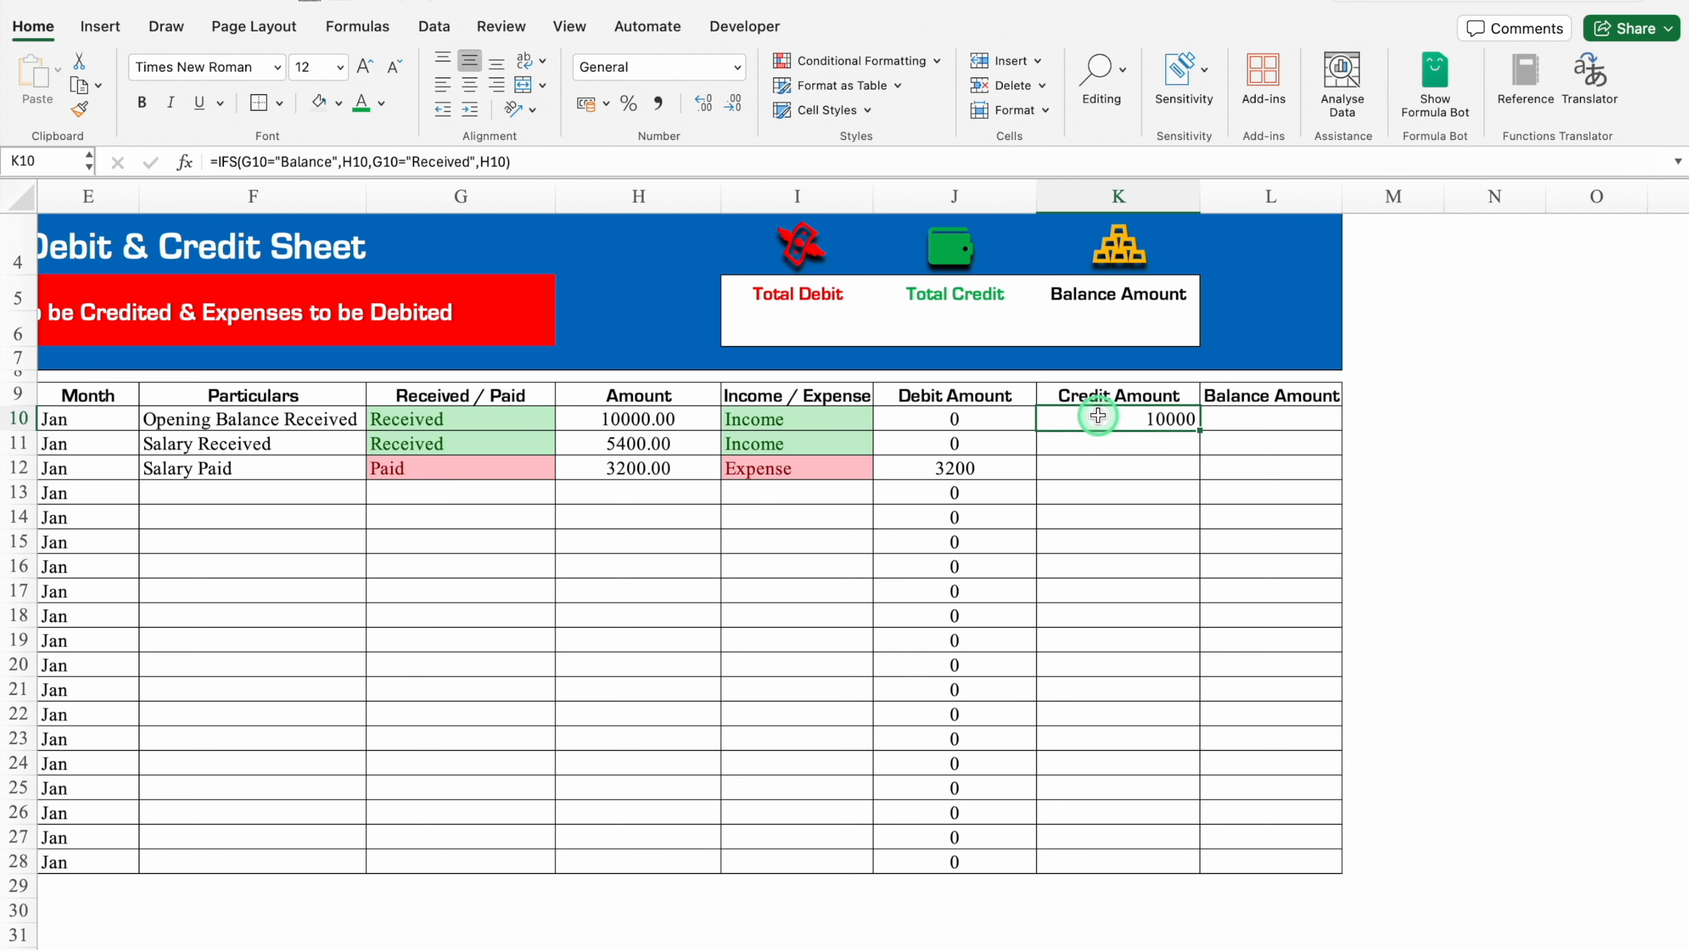
# Step: Centre the Credit Amount in K10 horizontally and change the particulars in F10 to "Opening Balance"
pyautogui.click(471, 85)
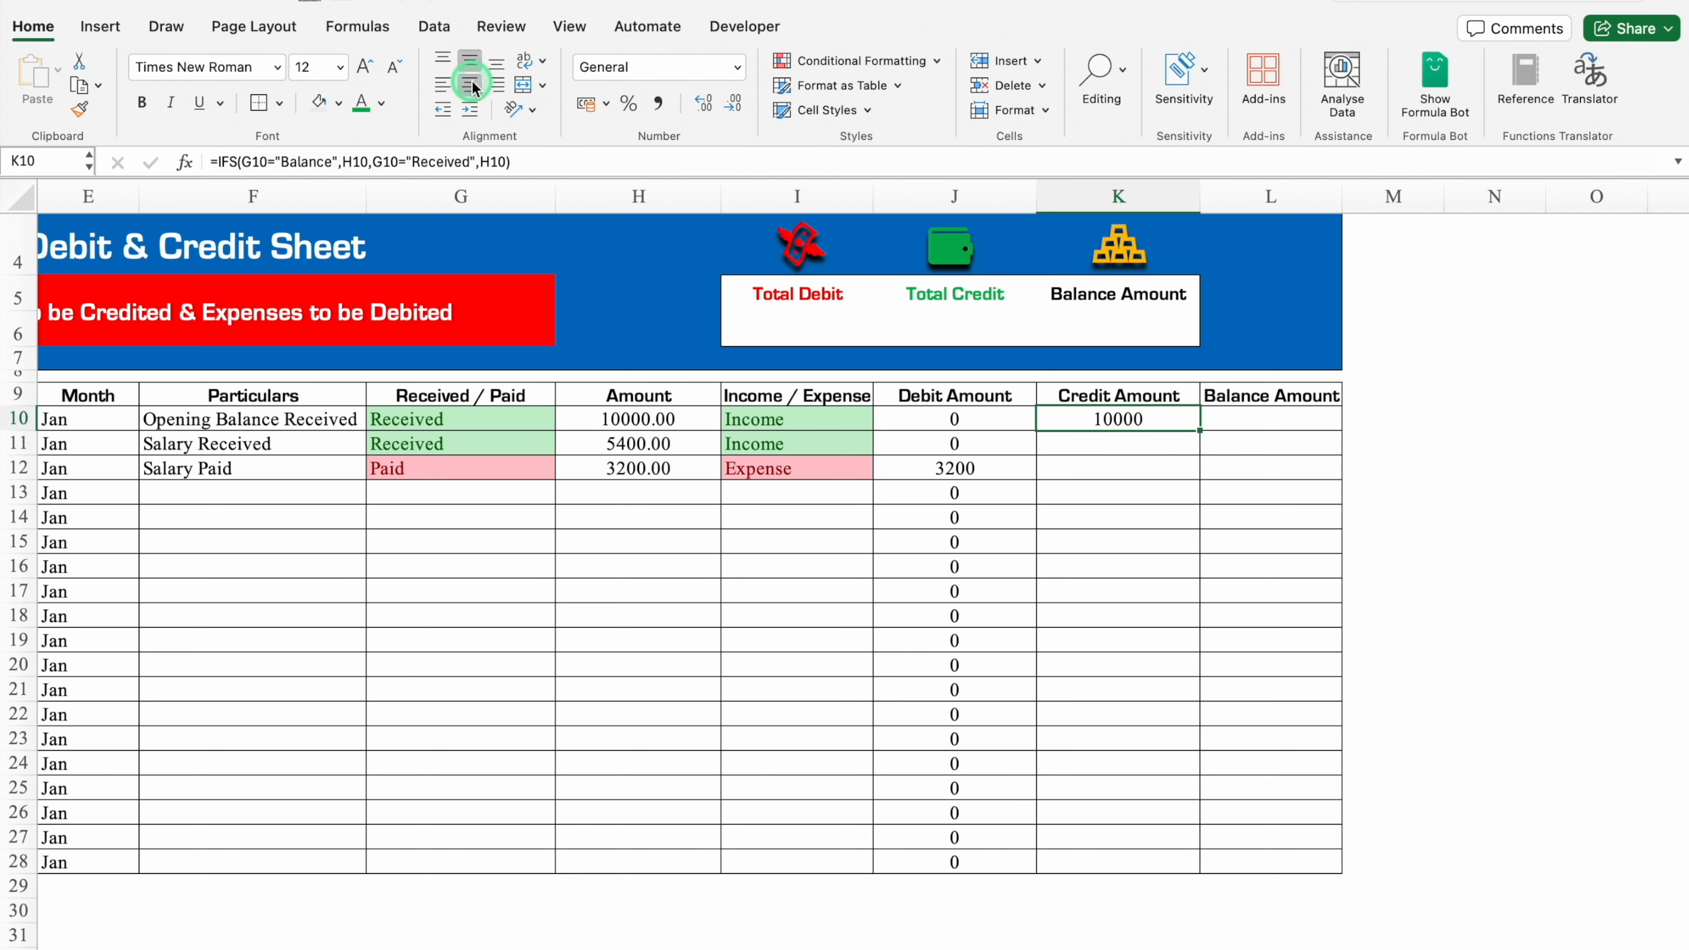
pyautogui.click(299, 413)
pyautogui.moveTo(433, 159); pyautogui.dragTo(331, 161)
pyautogui.press('BackSpace')
pyautogui.press('Return')
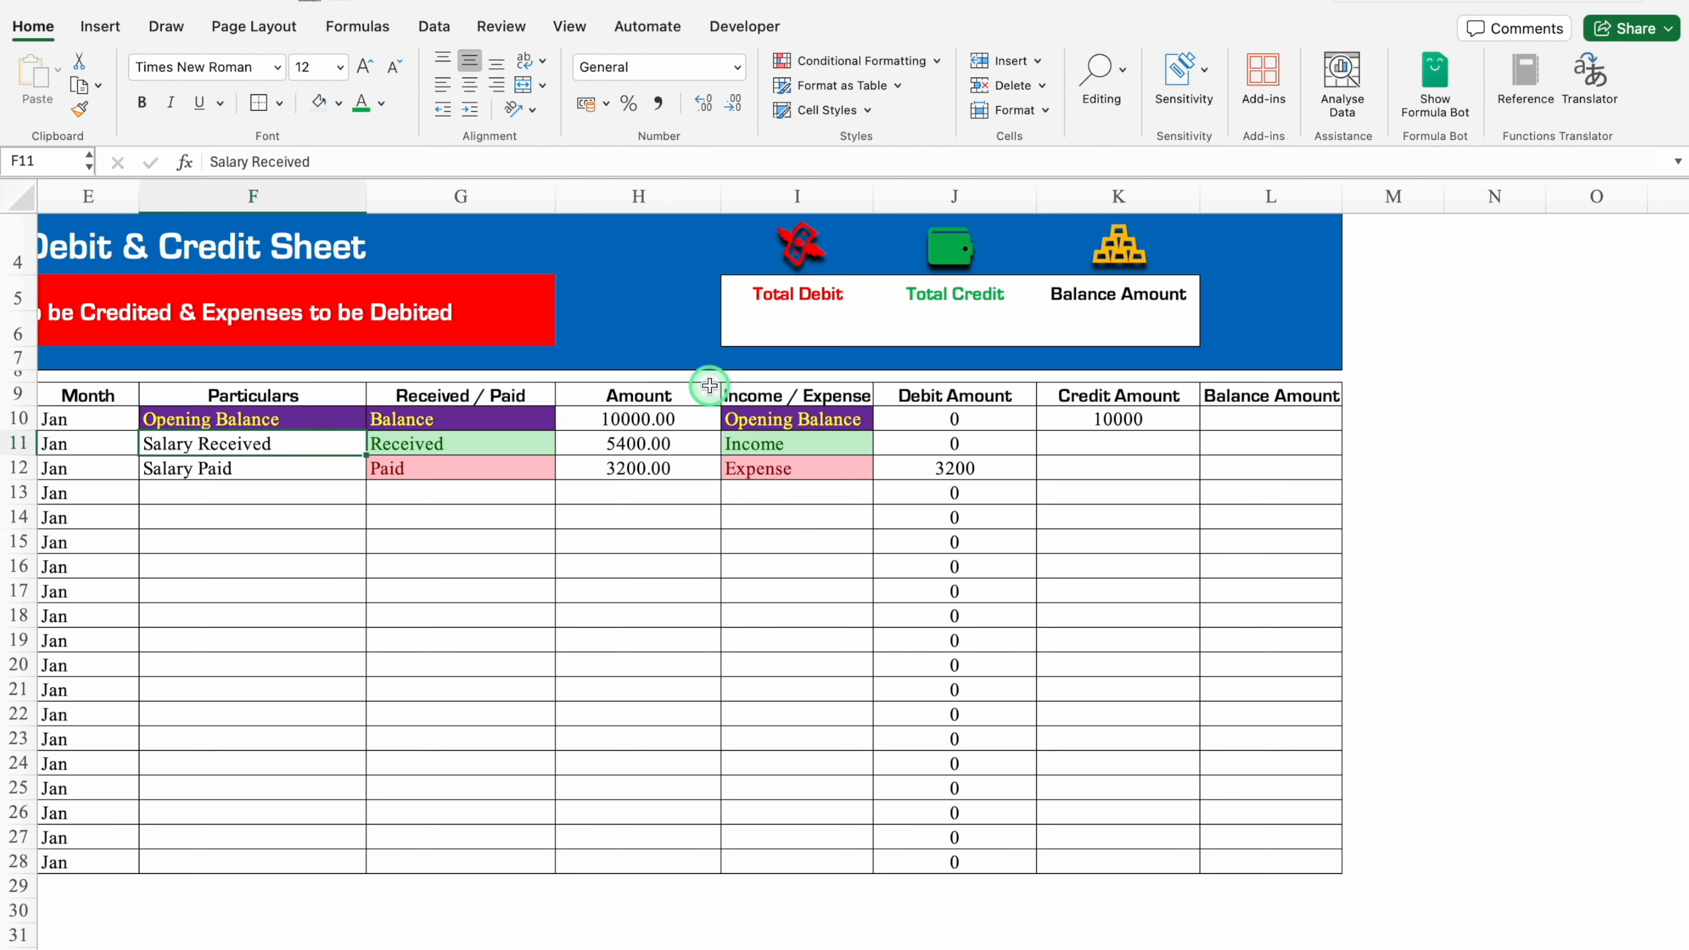
# Step: Fill the Credit Amount IFS formula from K10 down to K28
pyautogui.click(1141, 411)
pyautogui.moveTo(1200, 431); pyautogui.dragTo(1199, 867)
# Step: Wrap the IFS formula in K12 in IFERROR with "0" as the error value
pyautogui.click(1151, 470)
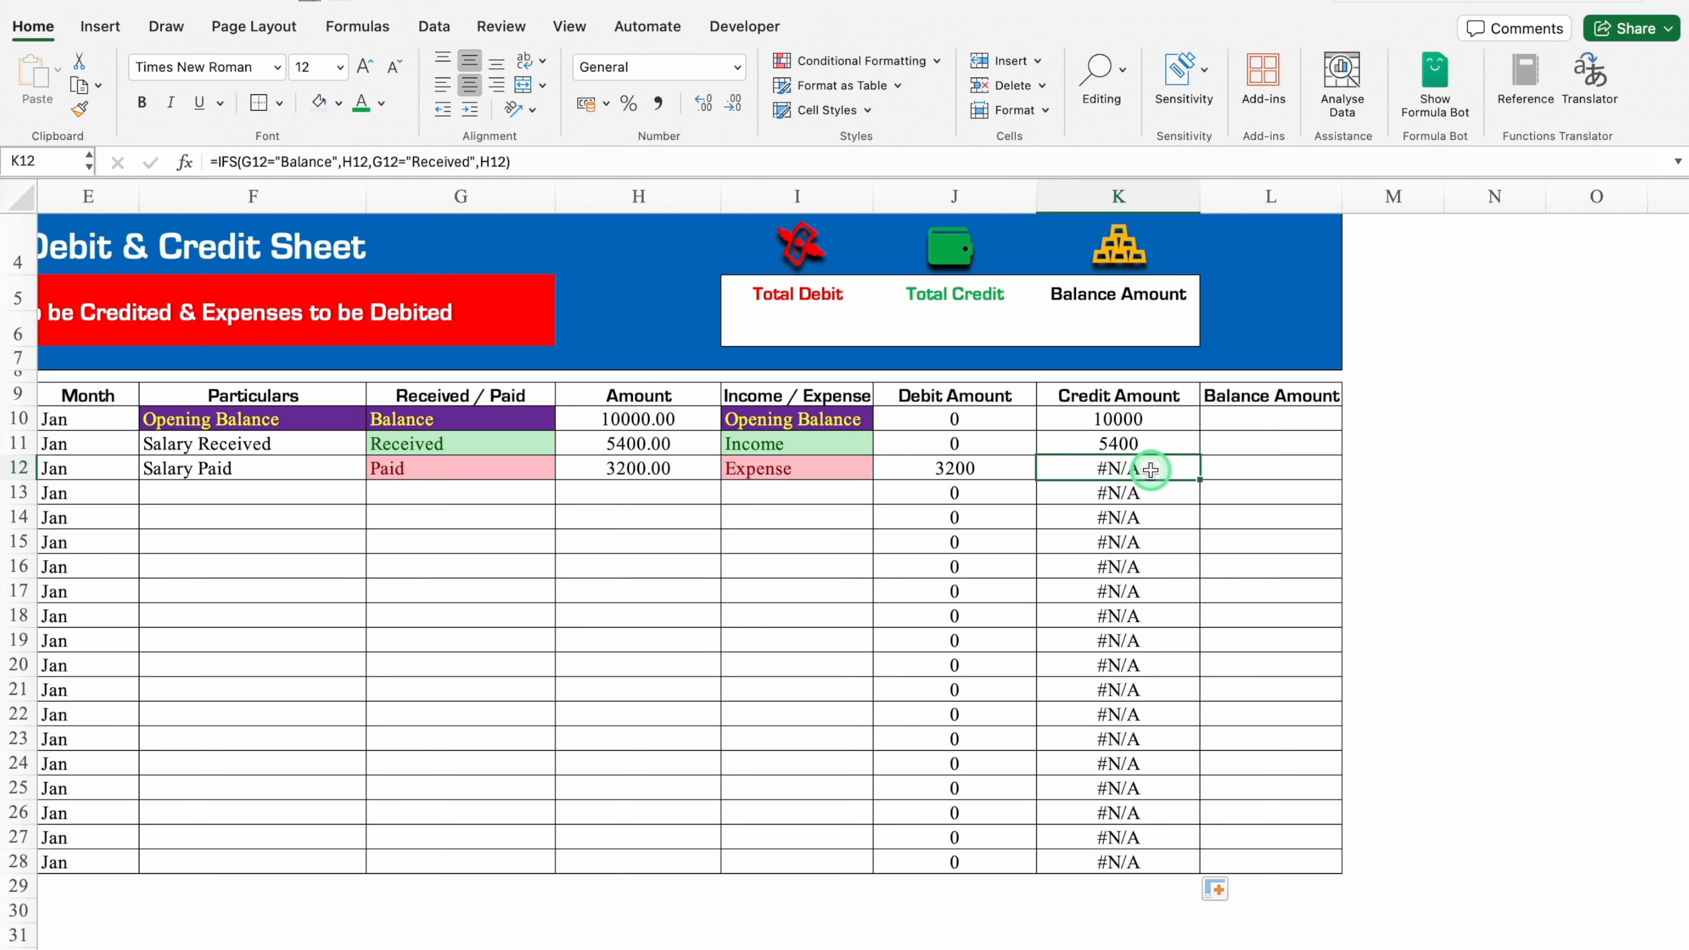
pyautogui.click(216, 162)
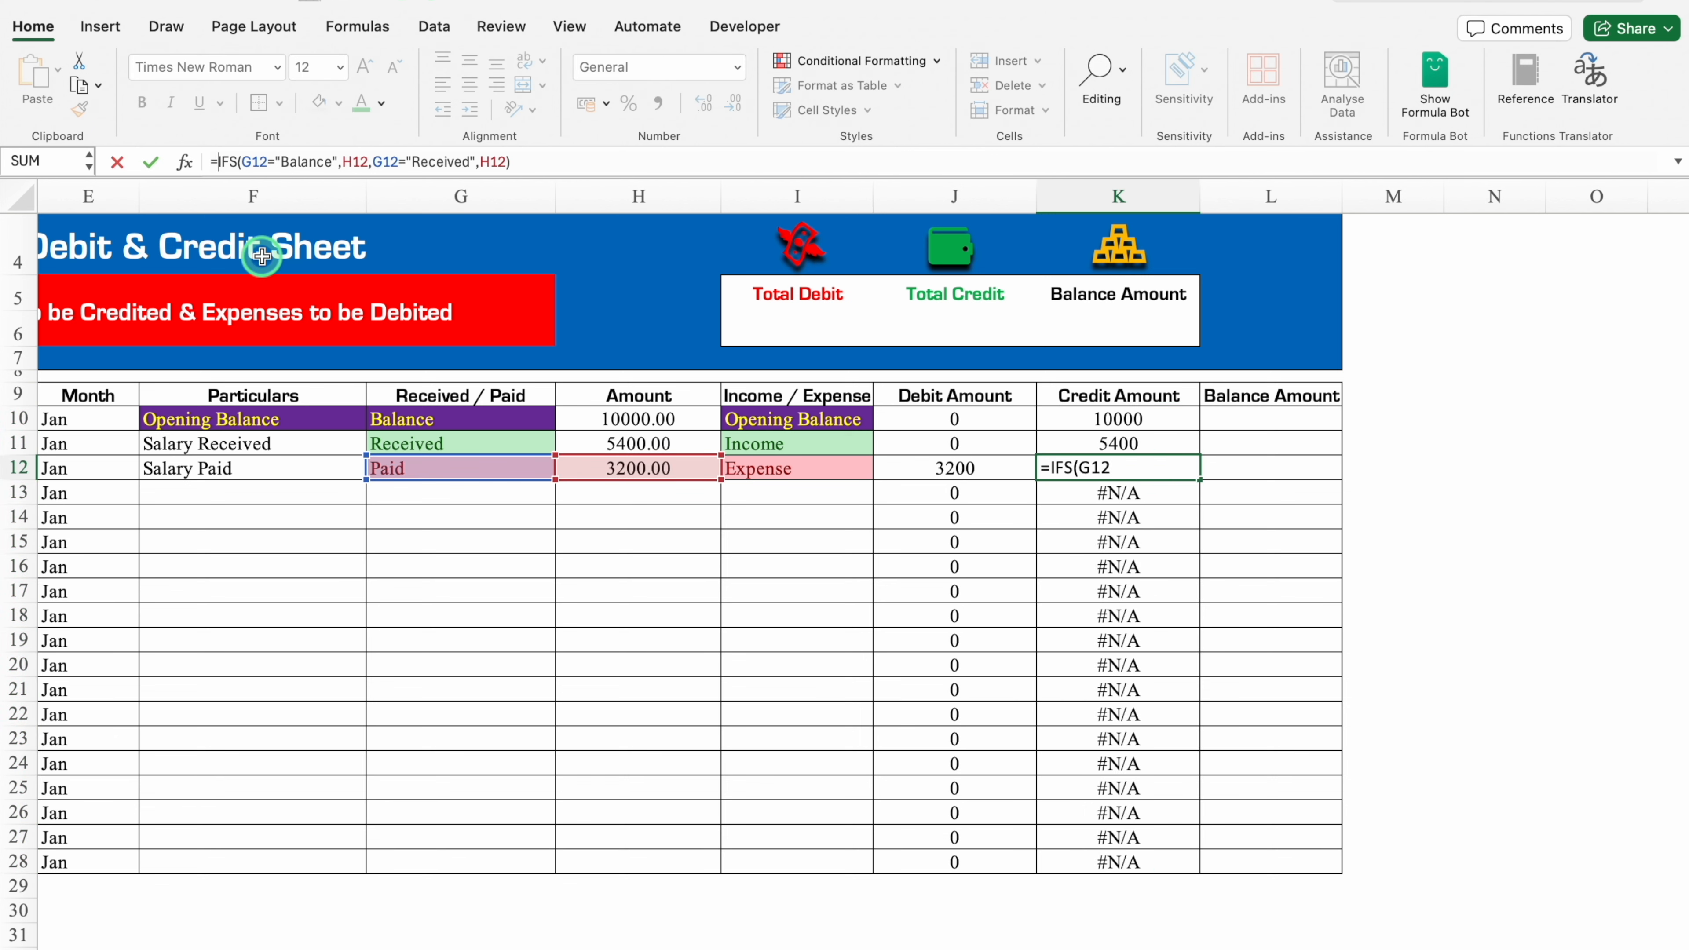
pyautogui.write('iferror')
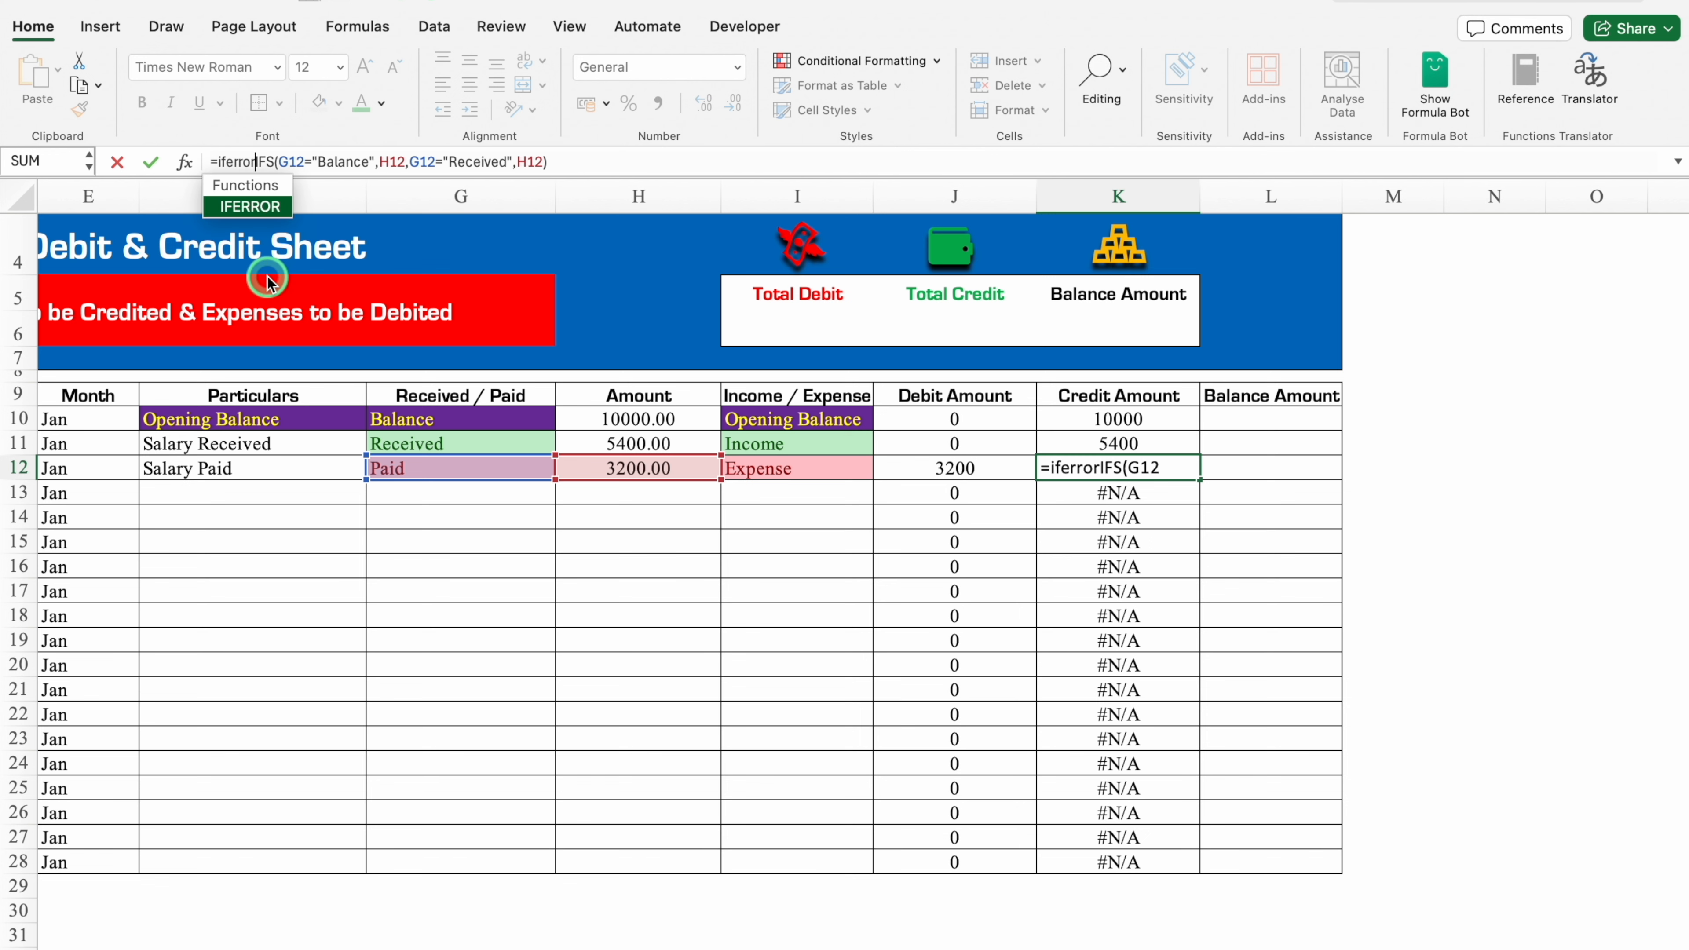
pyautogui.doubleClick(264, 207)
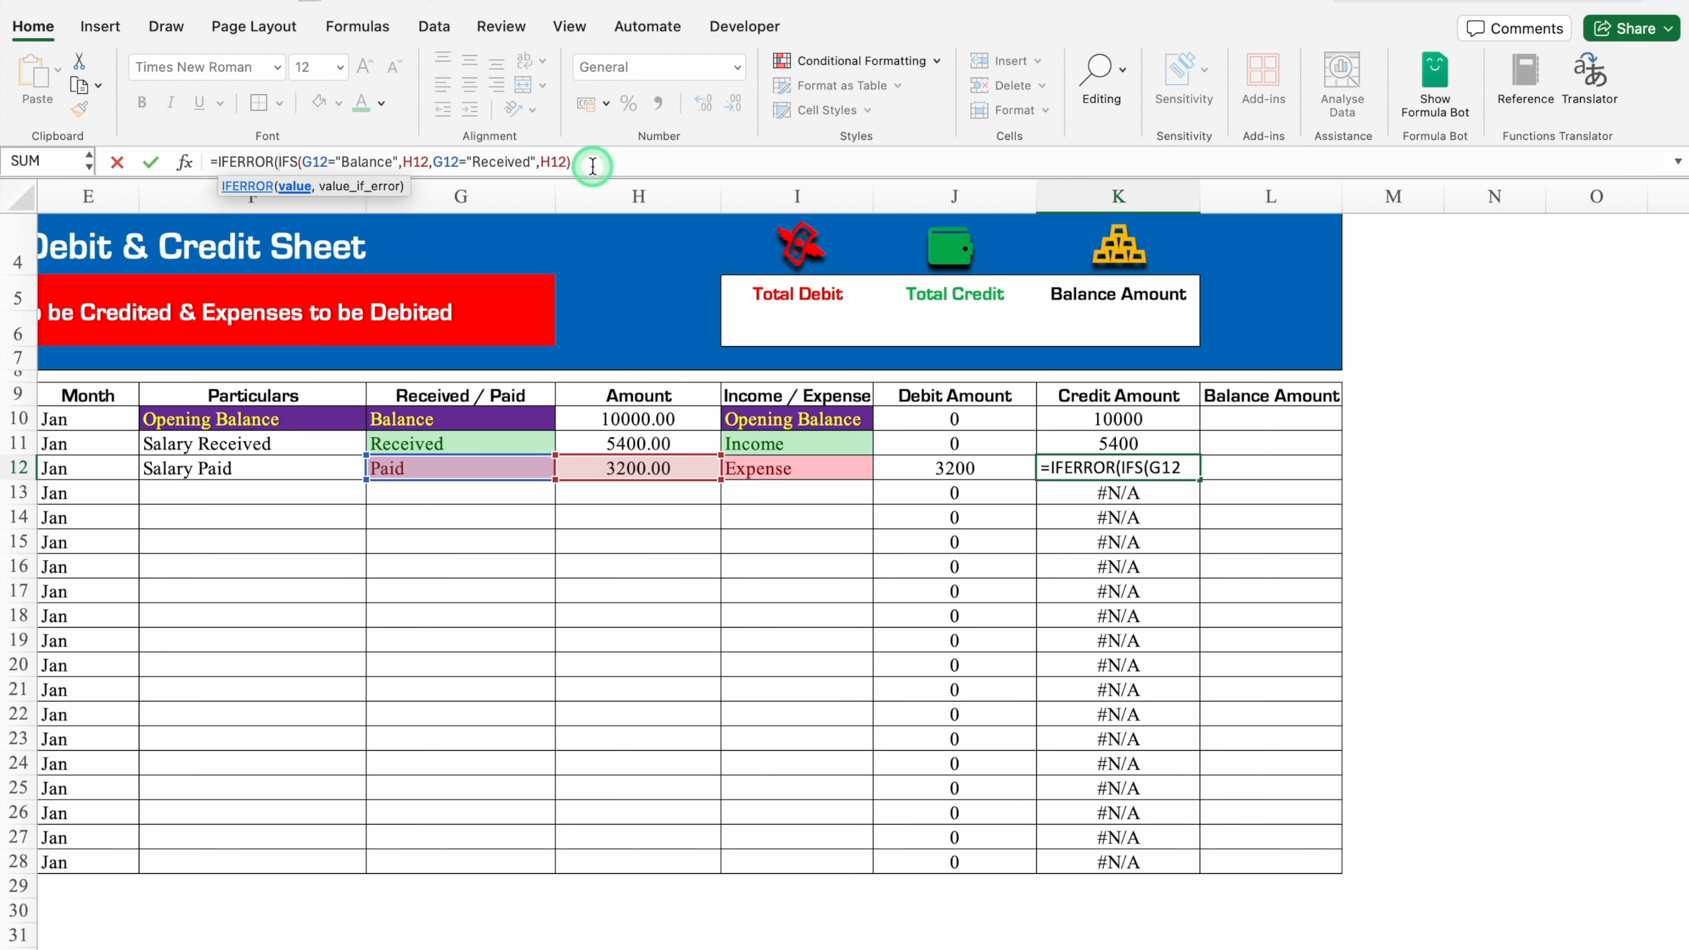
pyautogui.write(',')
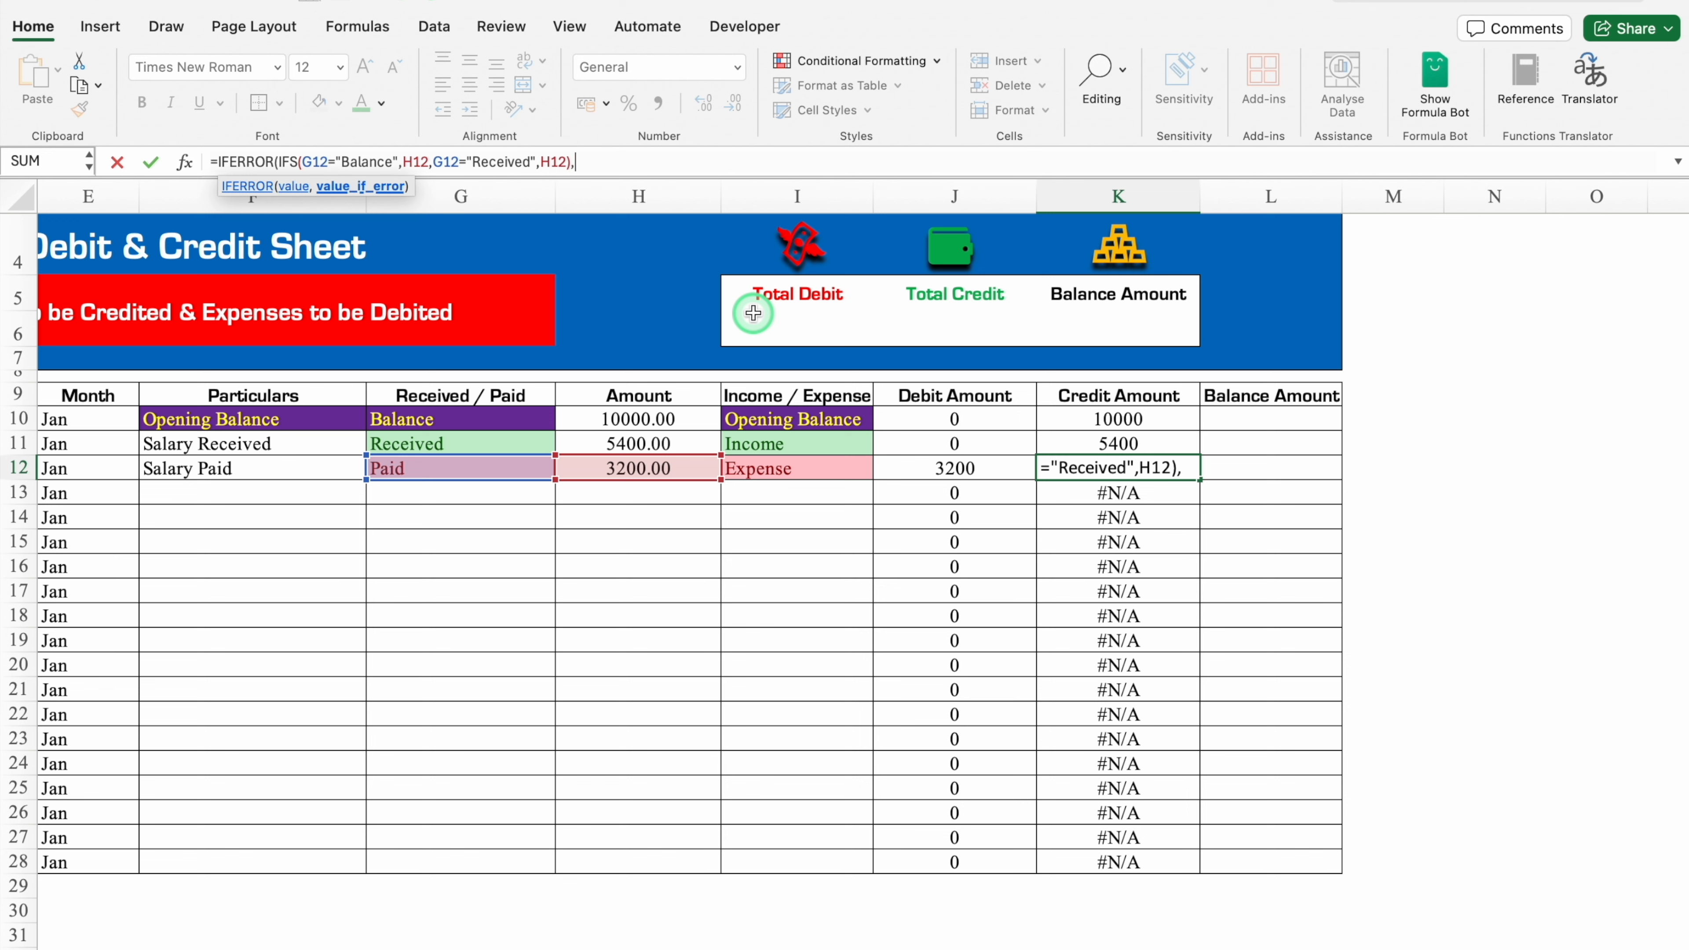
pyautogui.write('"0"')
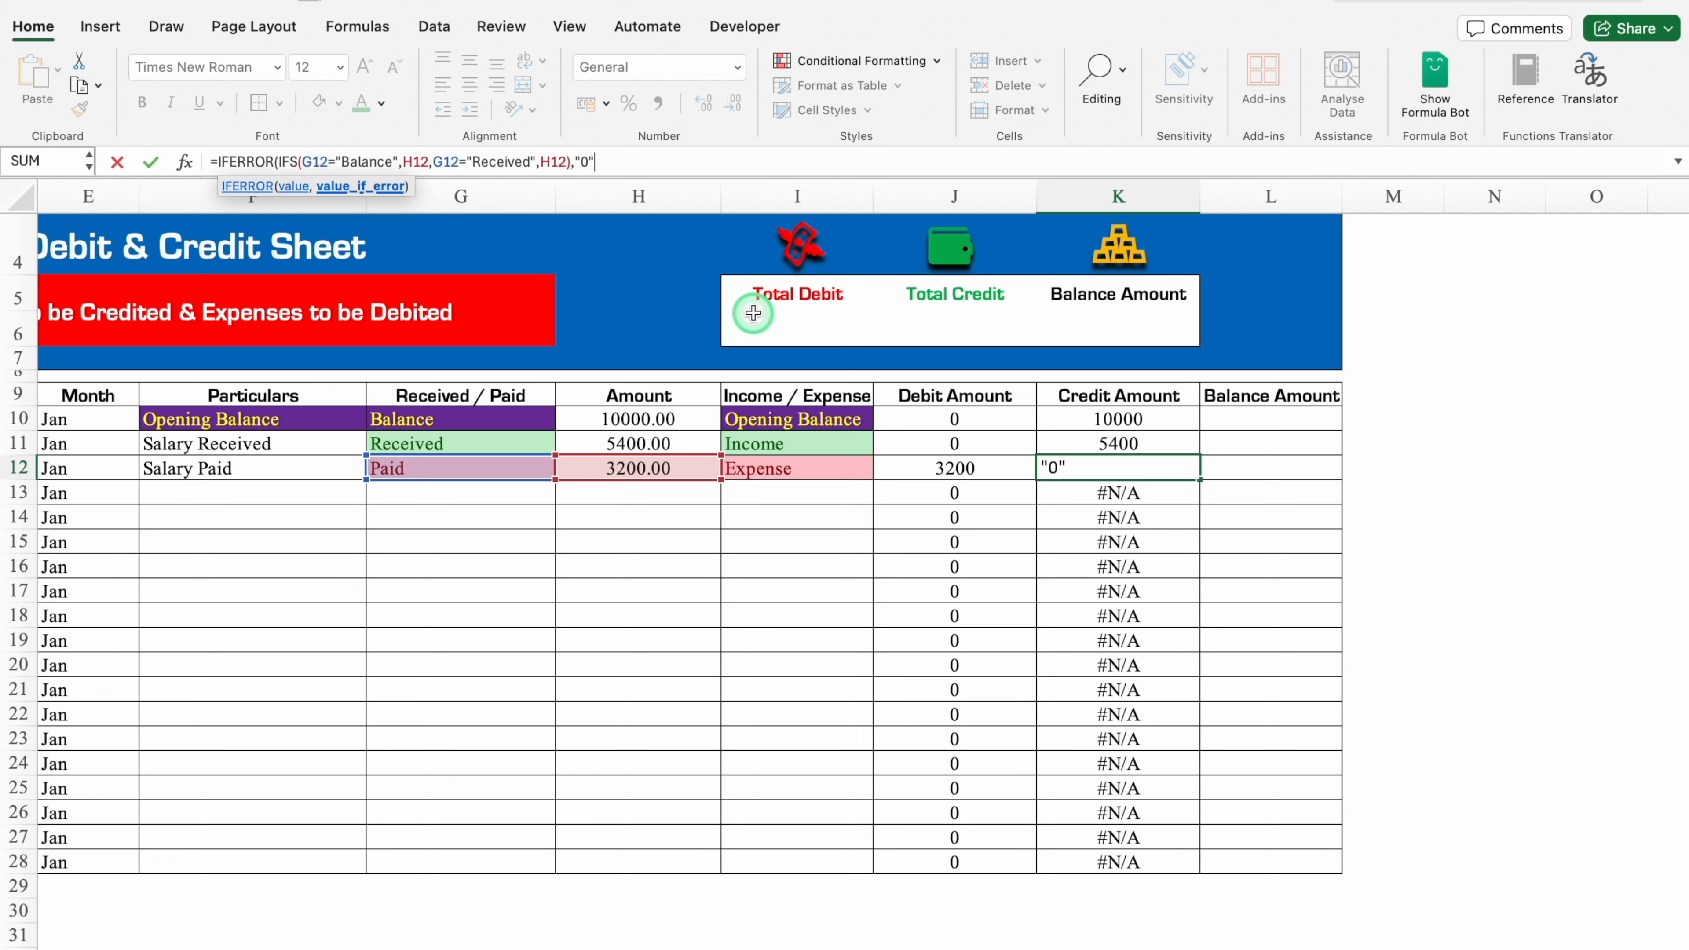
pyautogui.write(')')
pyautogui.press('Return')
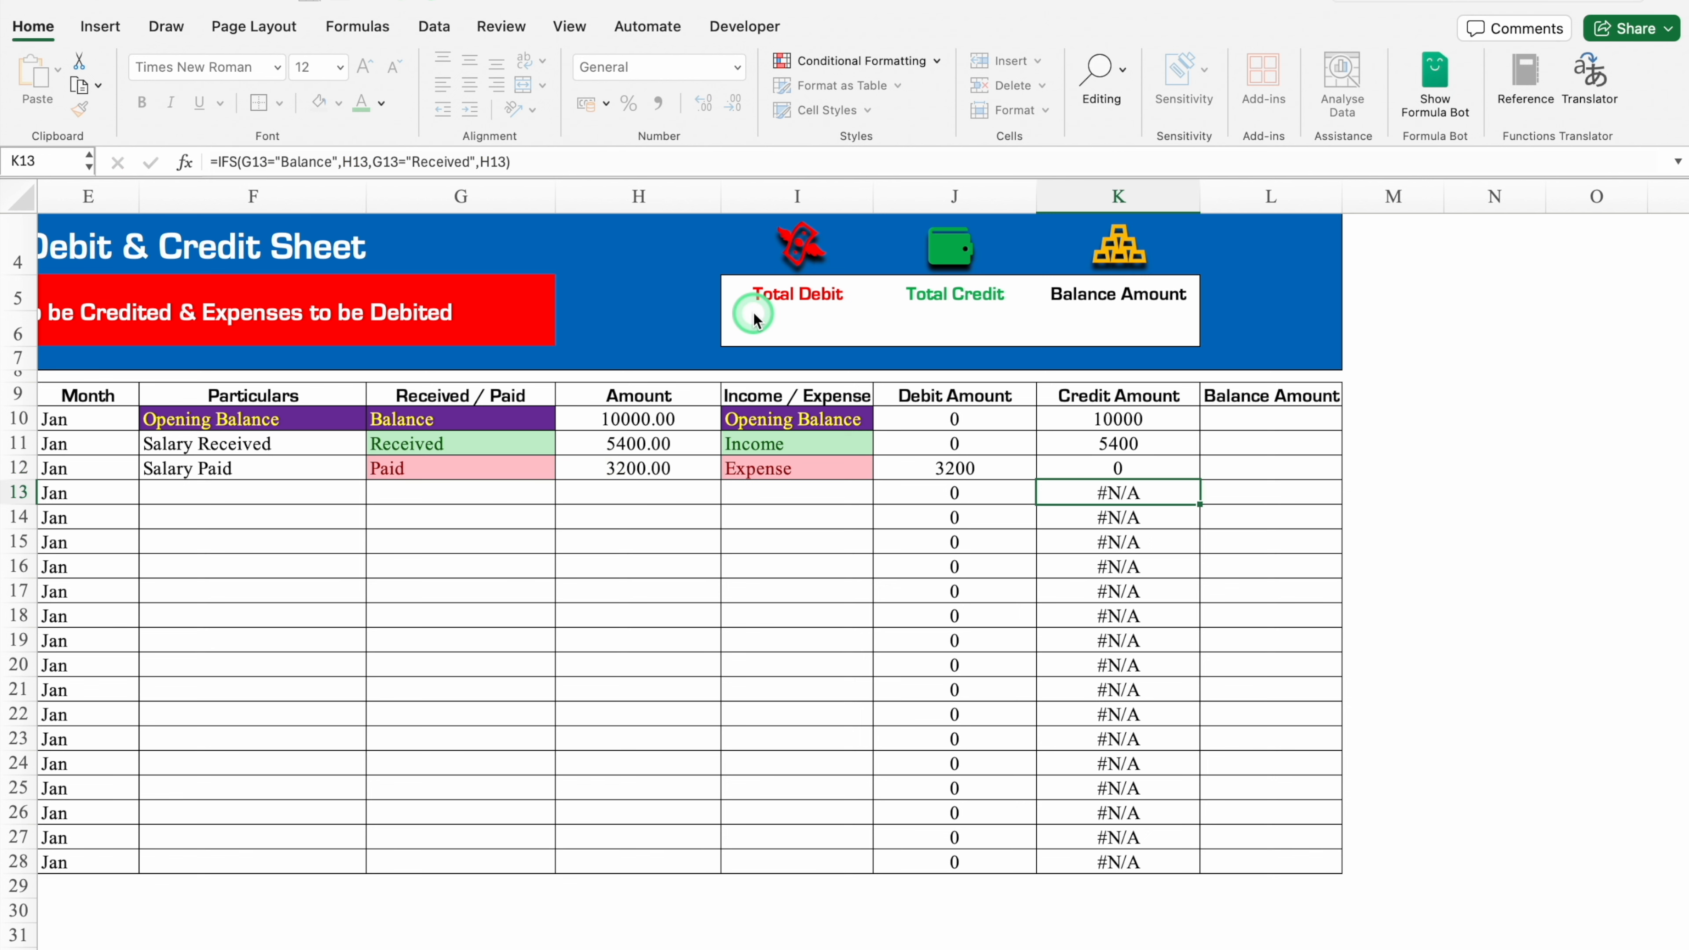
# Step: Copy the IFERROR formula from K12 down to K28 and up to K10
pyautogui.click(1188, 471)
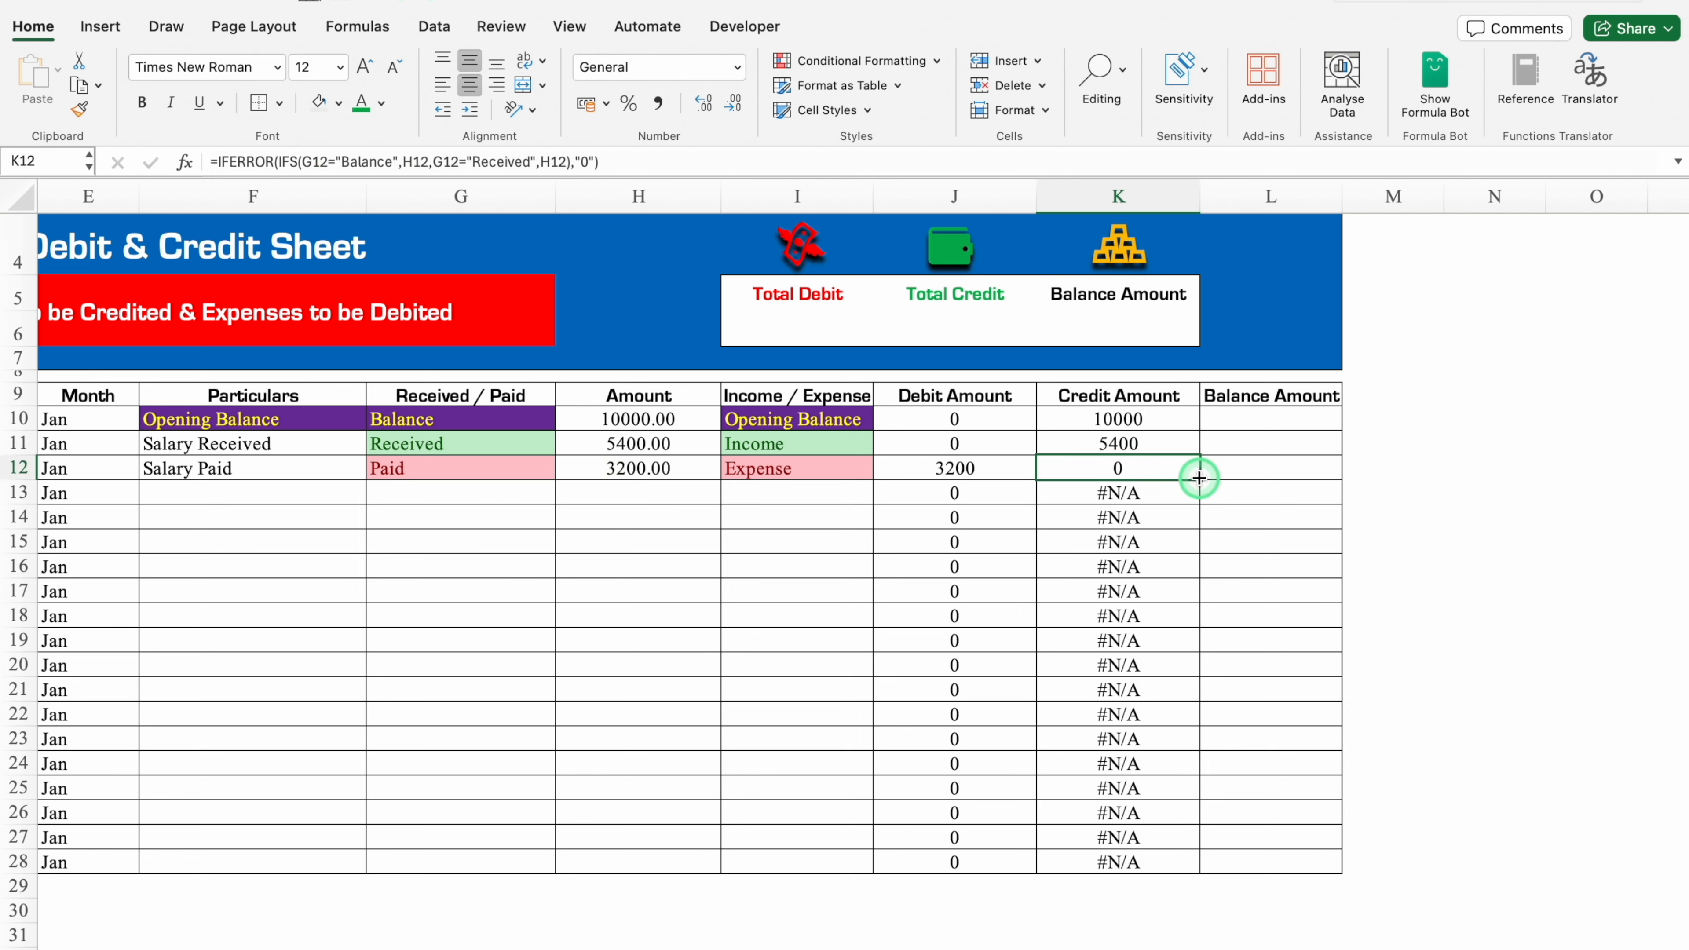
pyautogui.moveTo(1199, 478); pyautogui.dragTo(1206, 872)
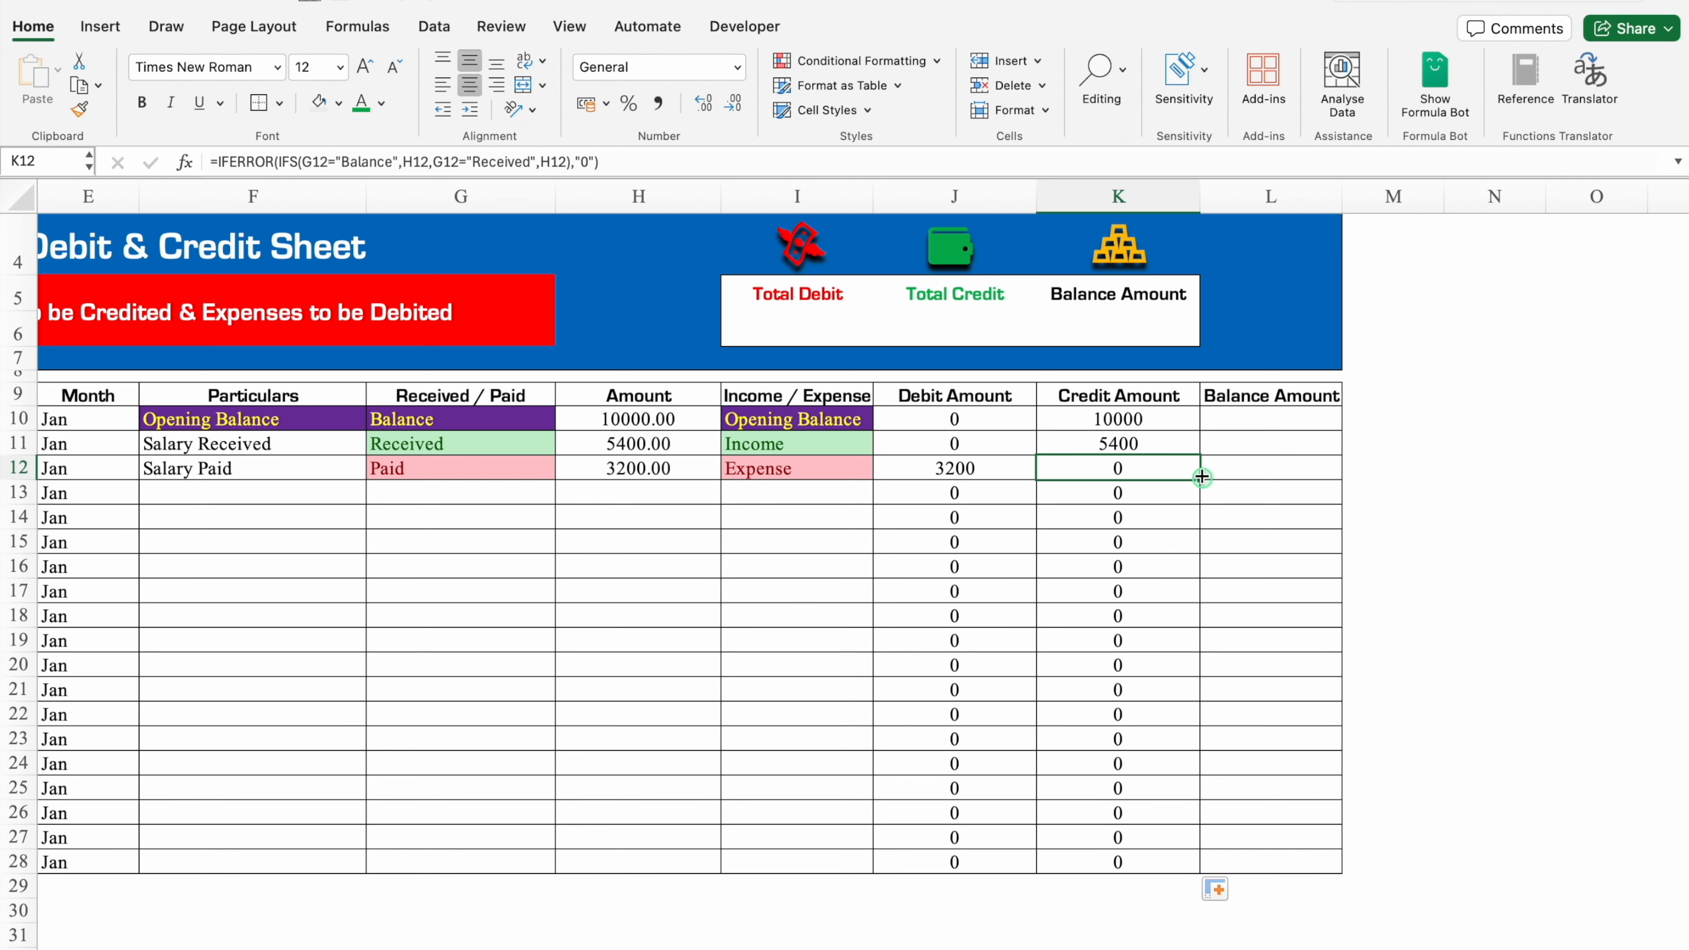
pyautogui.moveTo(1202, 477); pyautogui.dragTo(1198, 419)
# Step: Enter the opening Balance Amount formula =K10 in L10 and centre it horizontally
pyautogui.click(1248, 422)
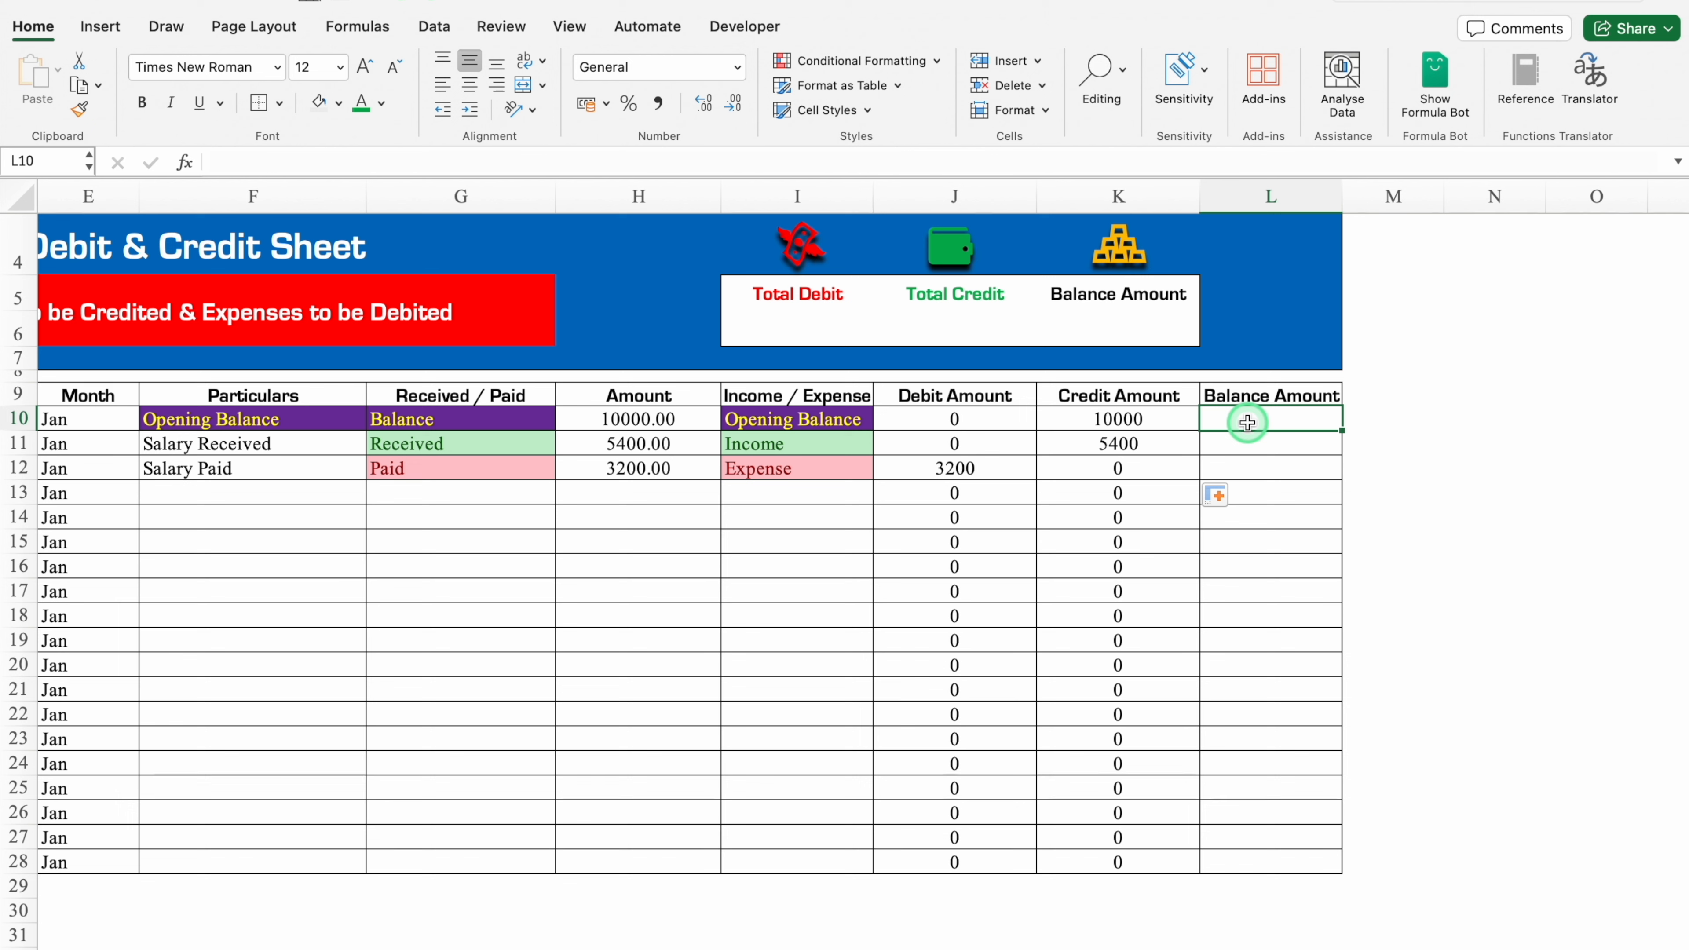
pyautogui.write('=')
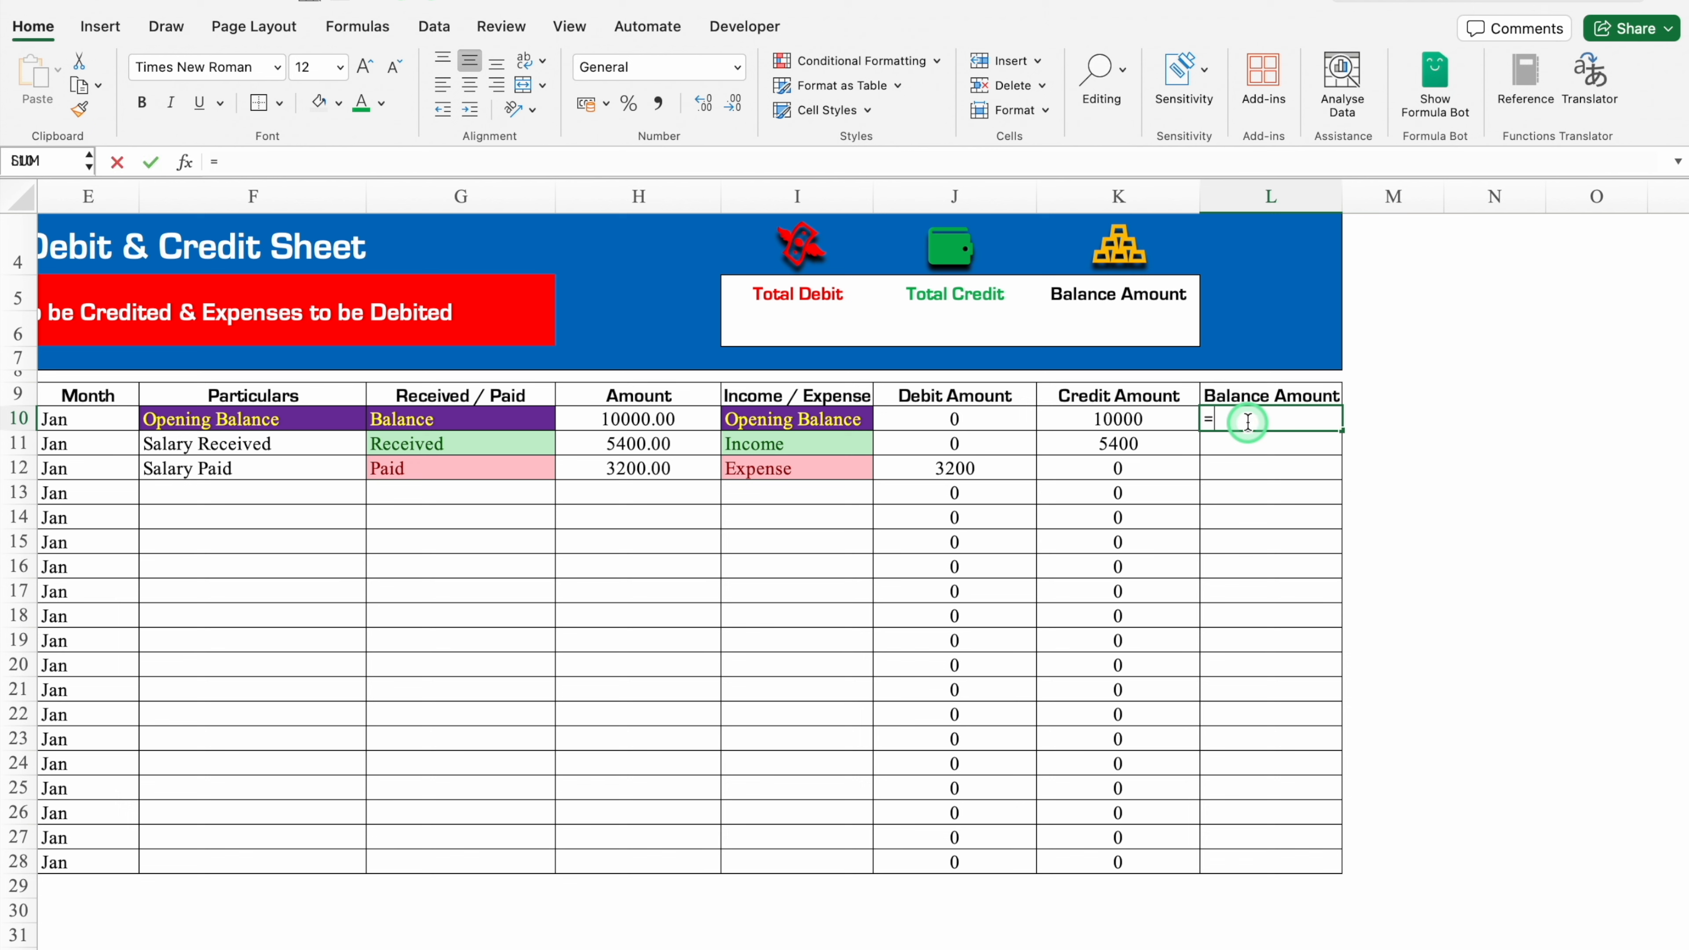
pyautogui.click(1134, 417)
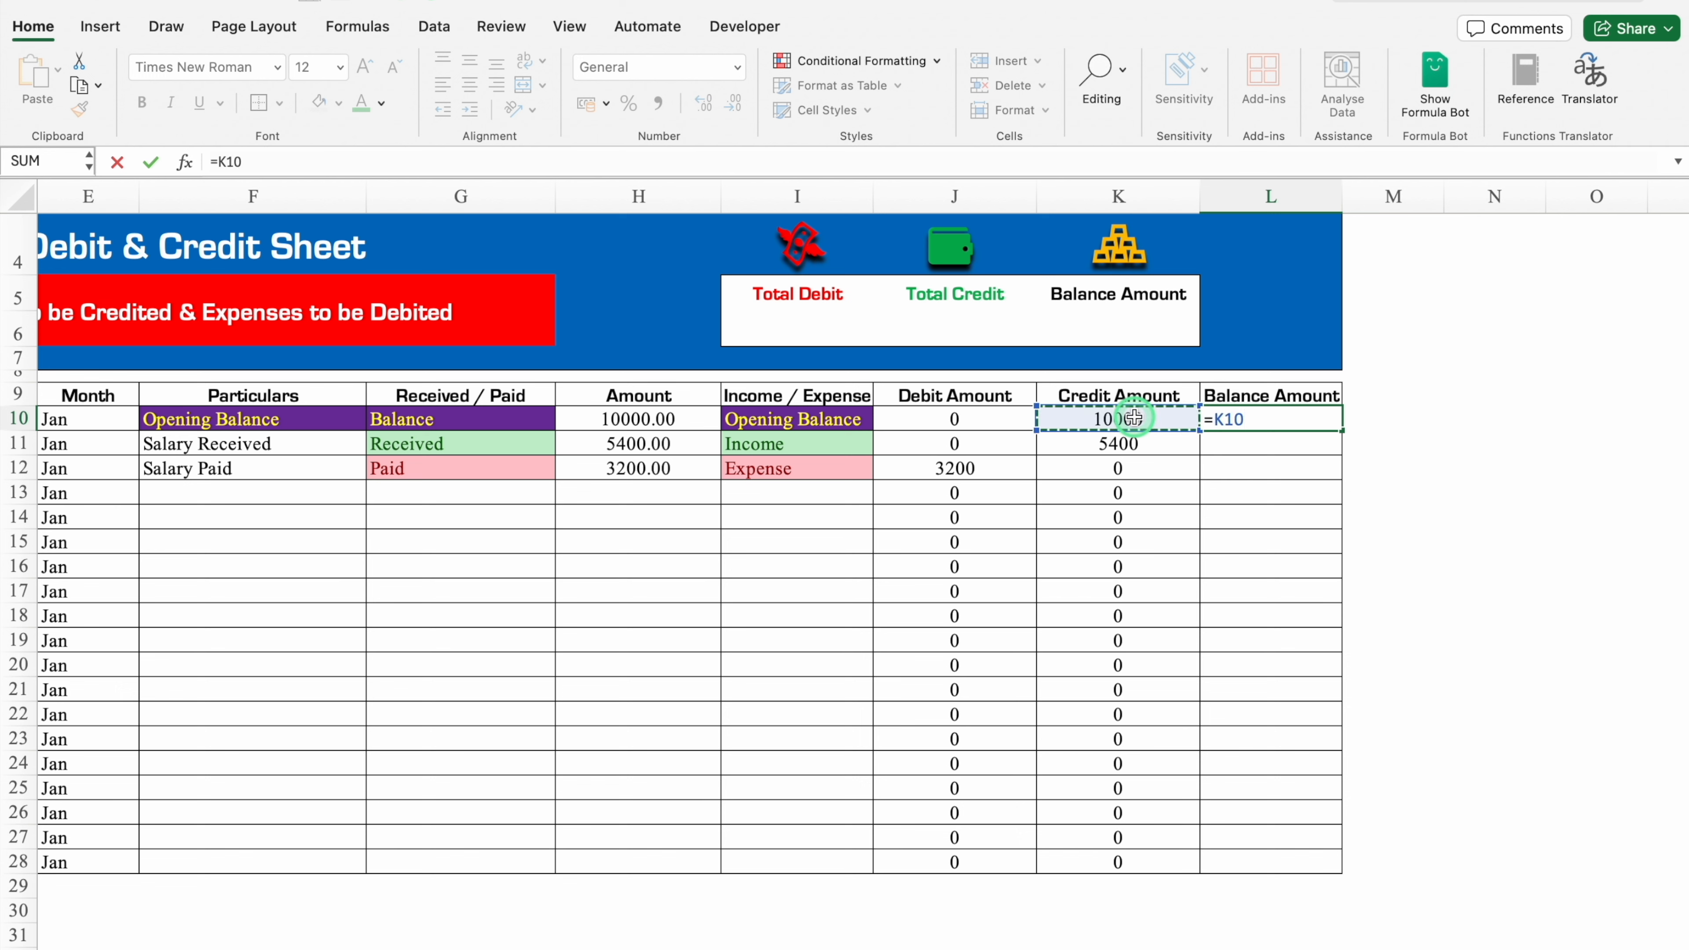
pyautogui.hotkey('ctrl', 'Return')
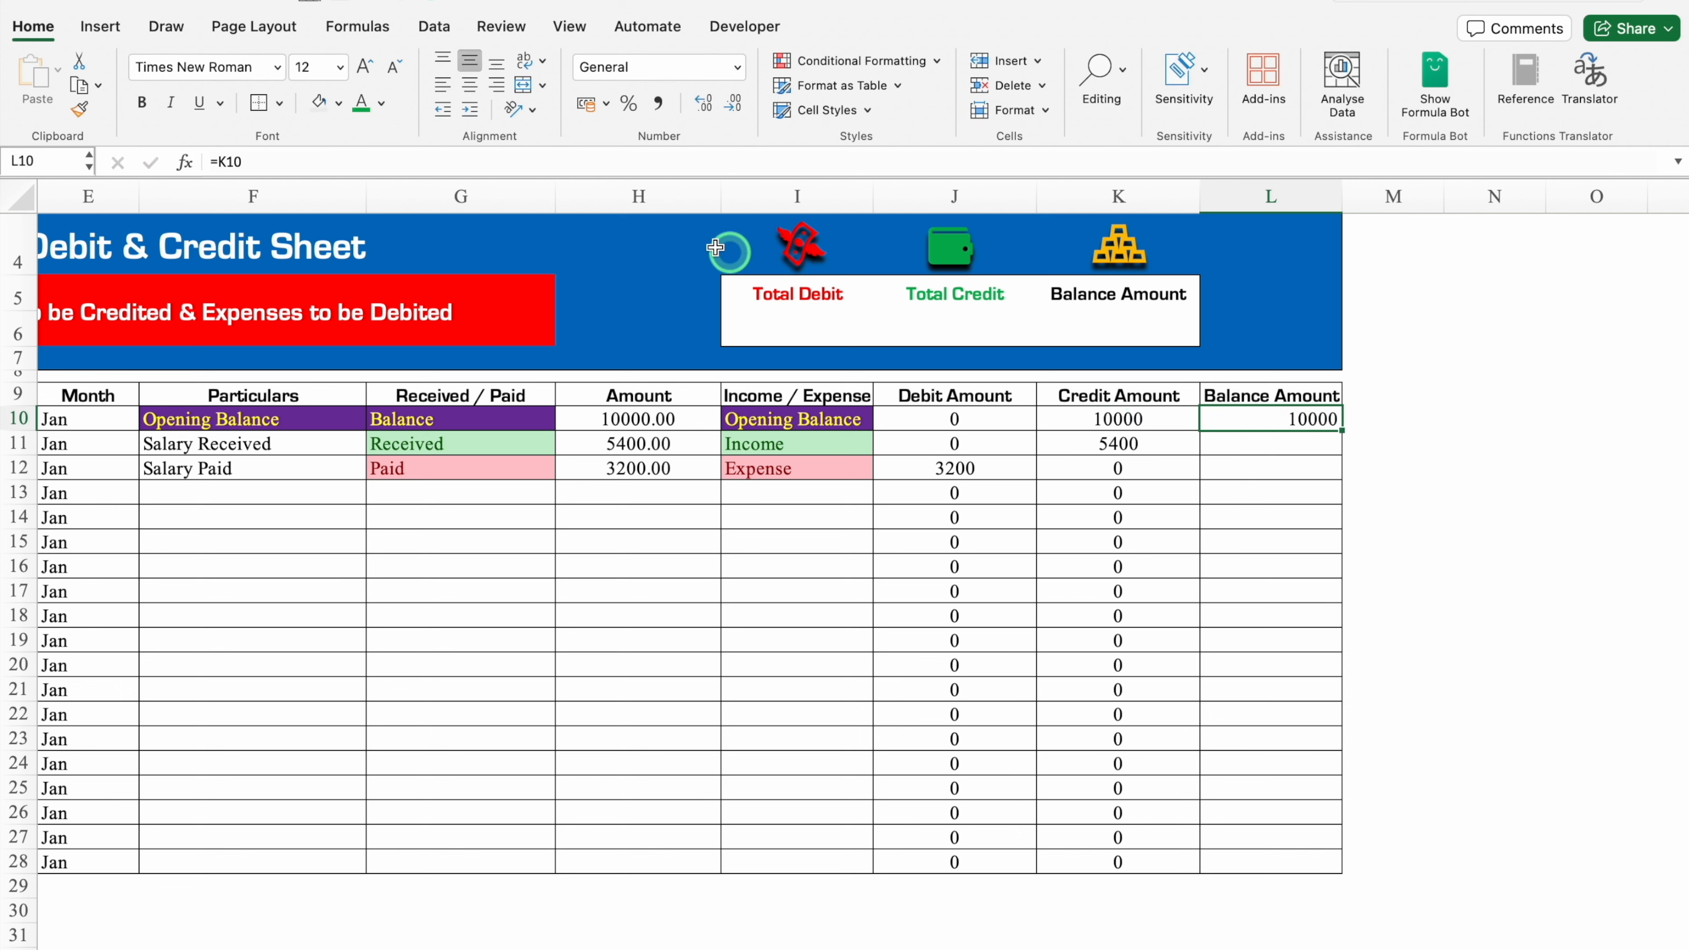
# Step: Enter the running balance formula =L10-J11+K11 in L11 and centre the cell horizontally
pyautogui.click(1265, 443)
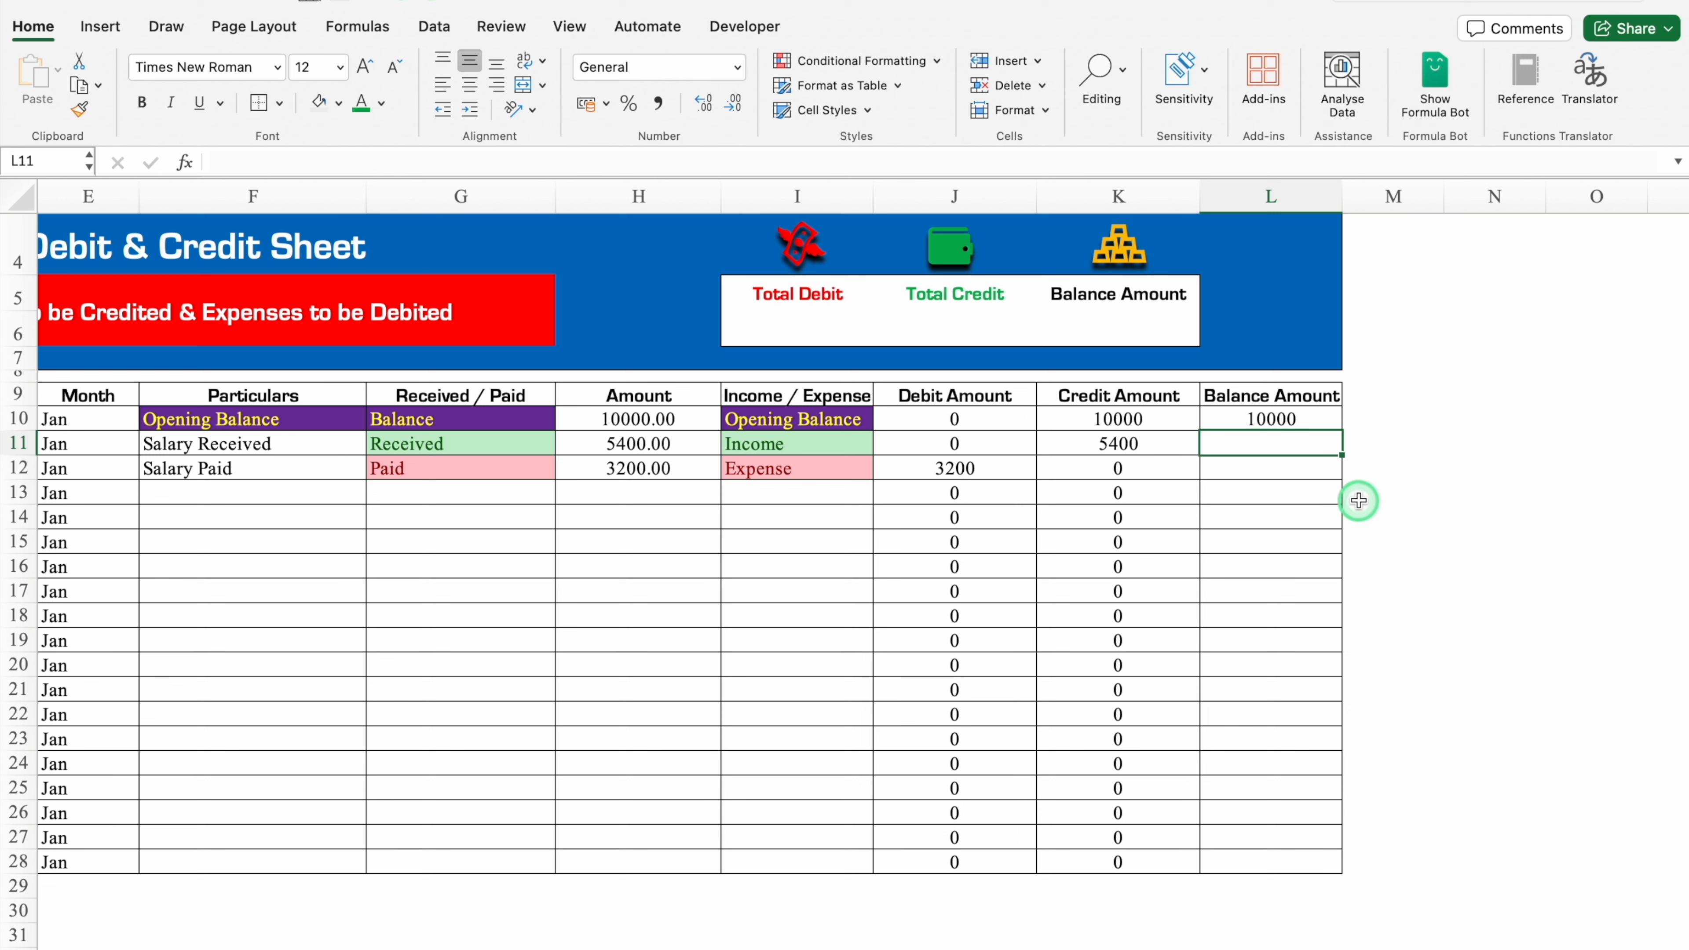
pyautogui.write('=')
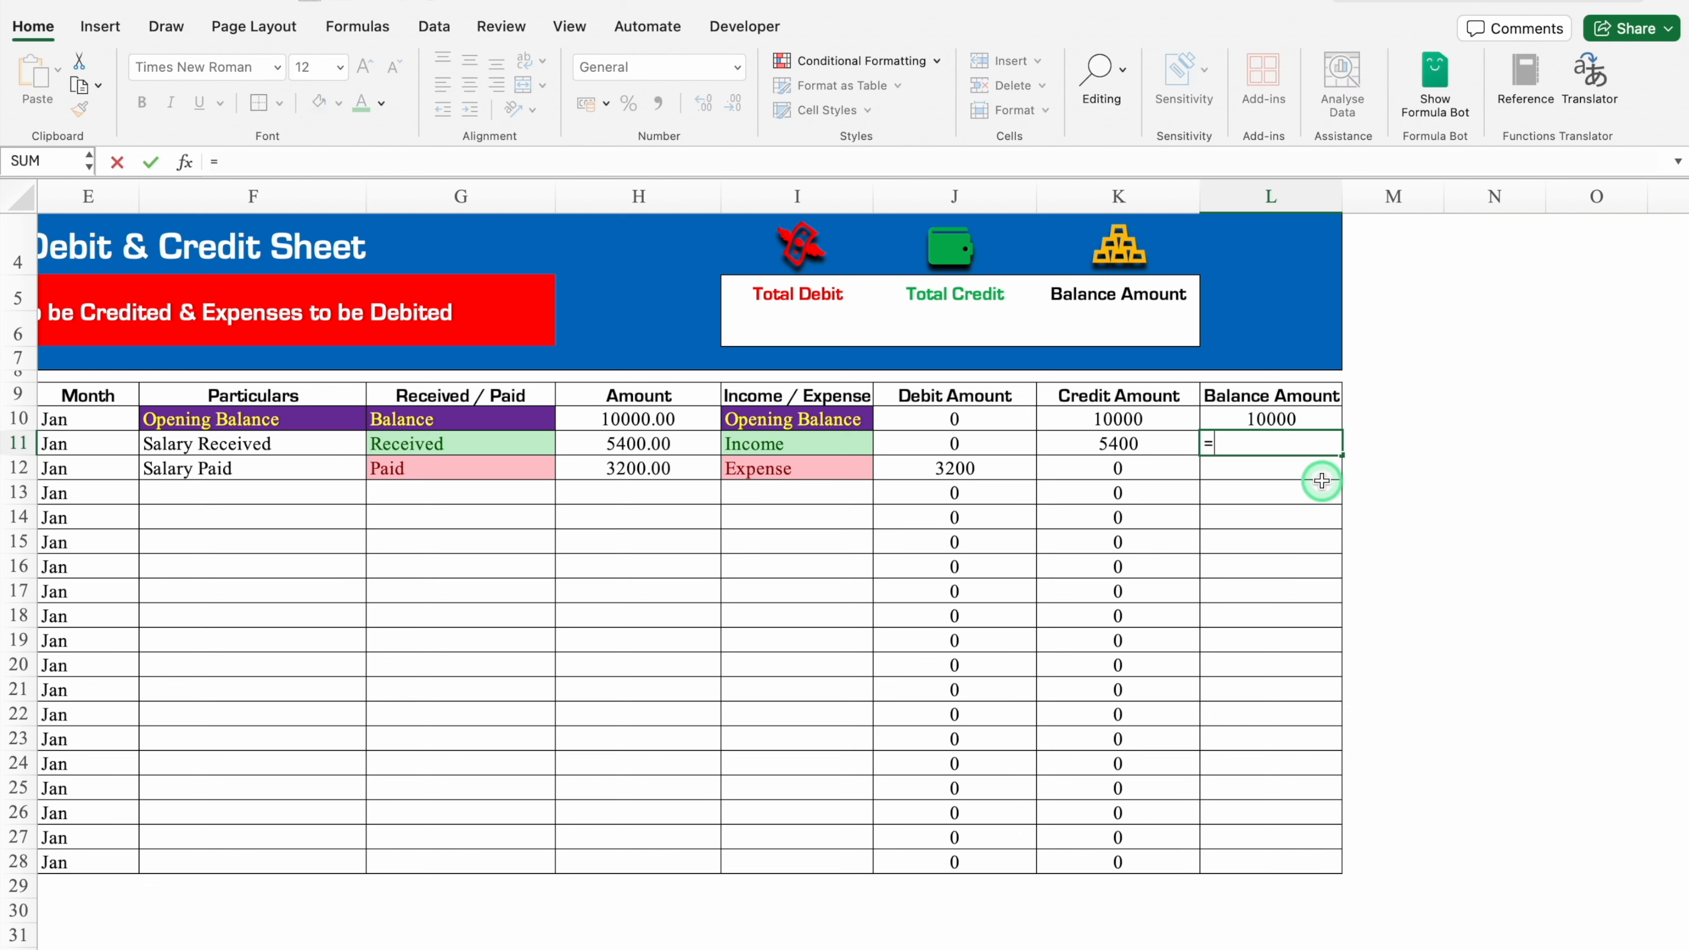
pyautogui.click(1295, 415)
pyautogui.write('-')
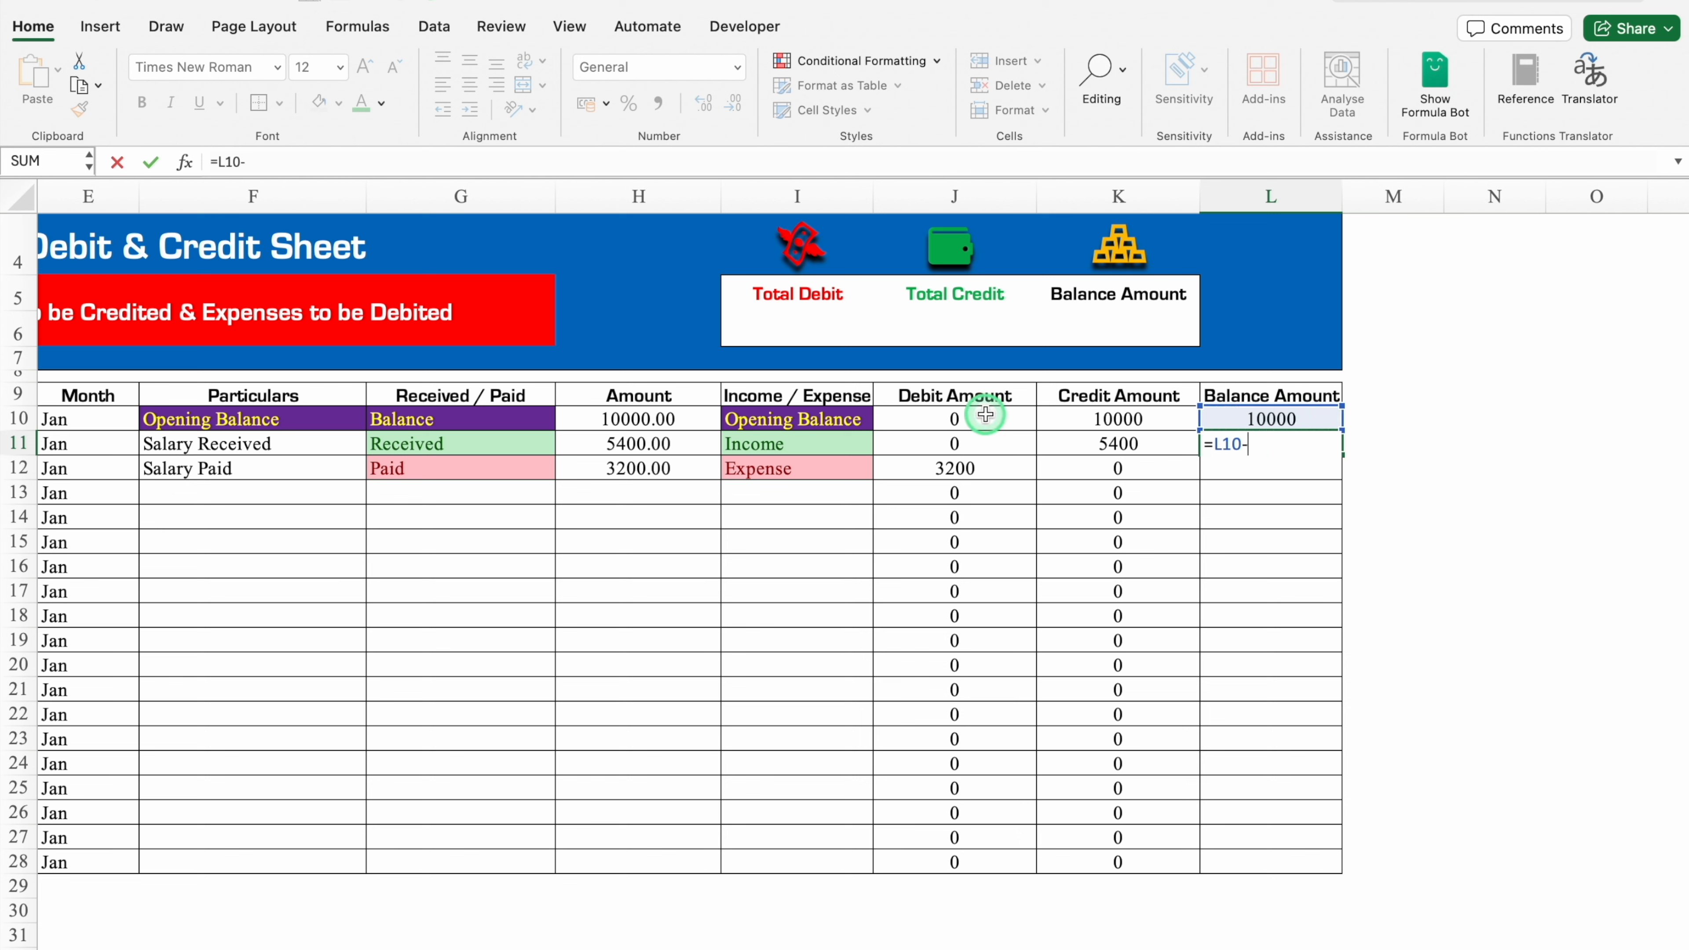
pyautogui.click(986, 439)
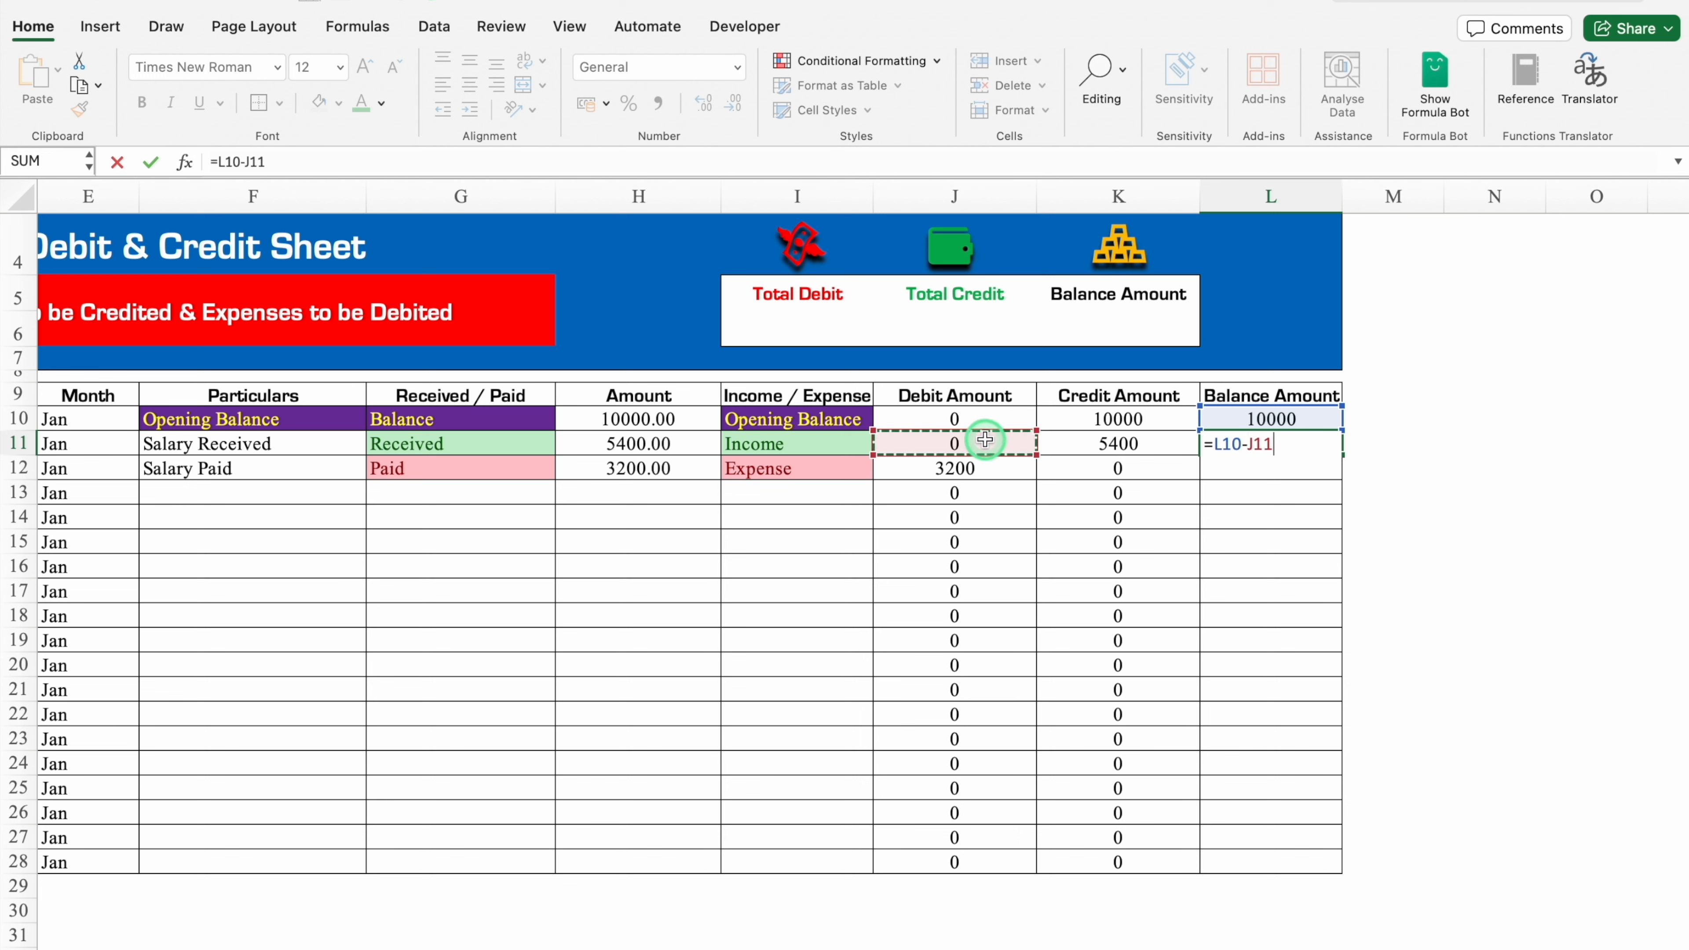
pyautogui.write('+')
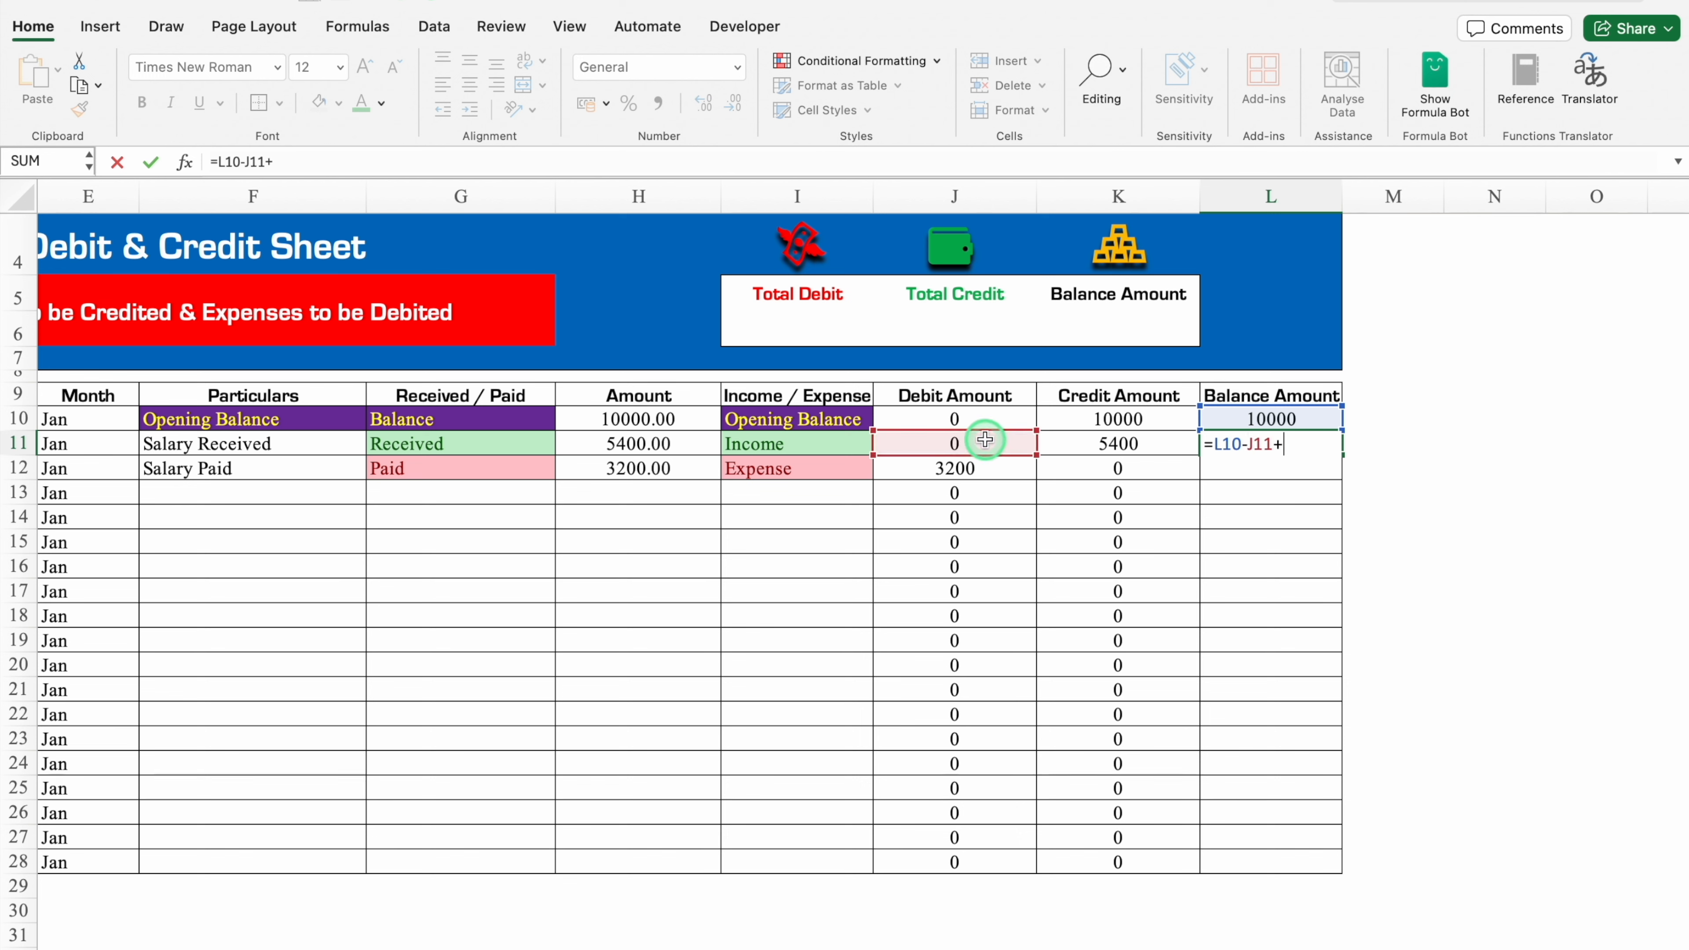
pyautogui.click(1106, 438)
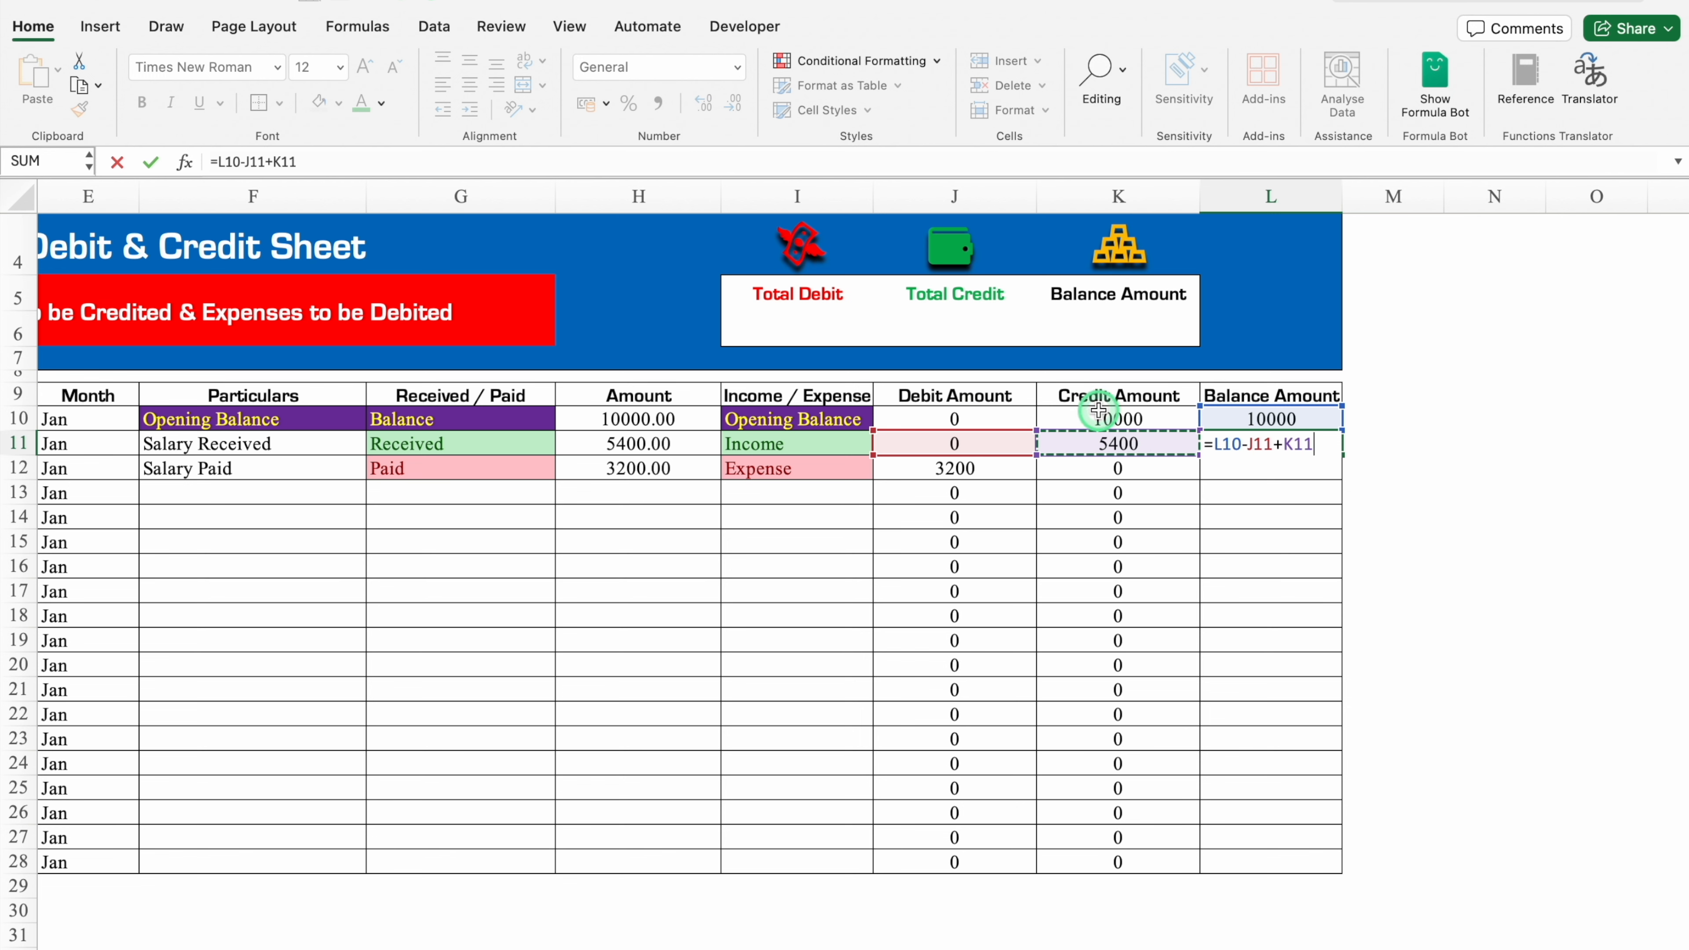
pyautogui.press('Return')
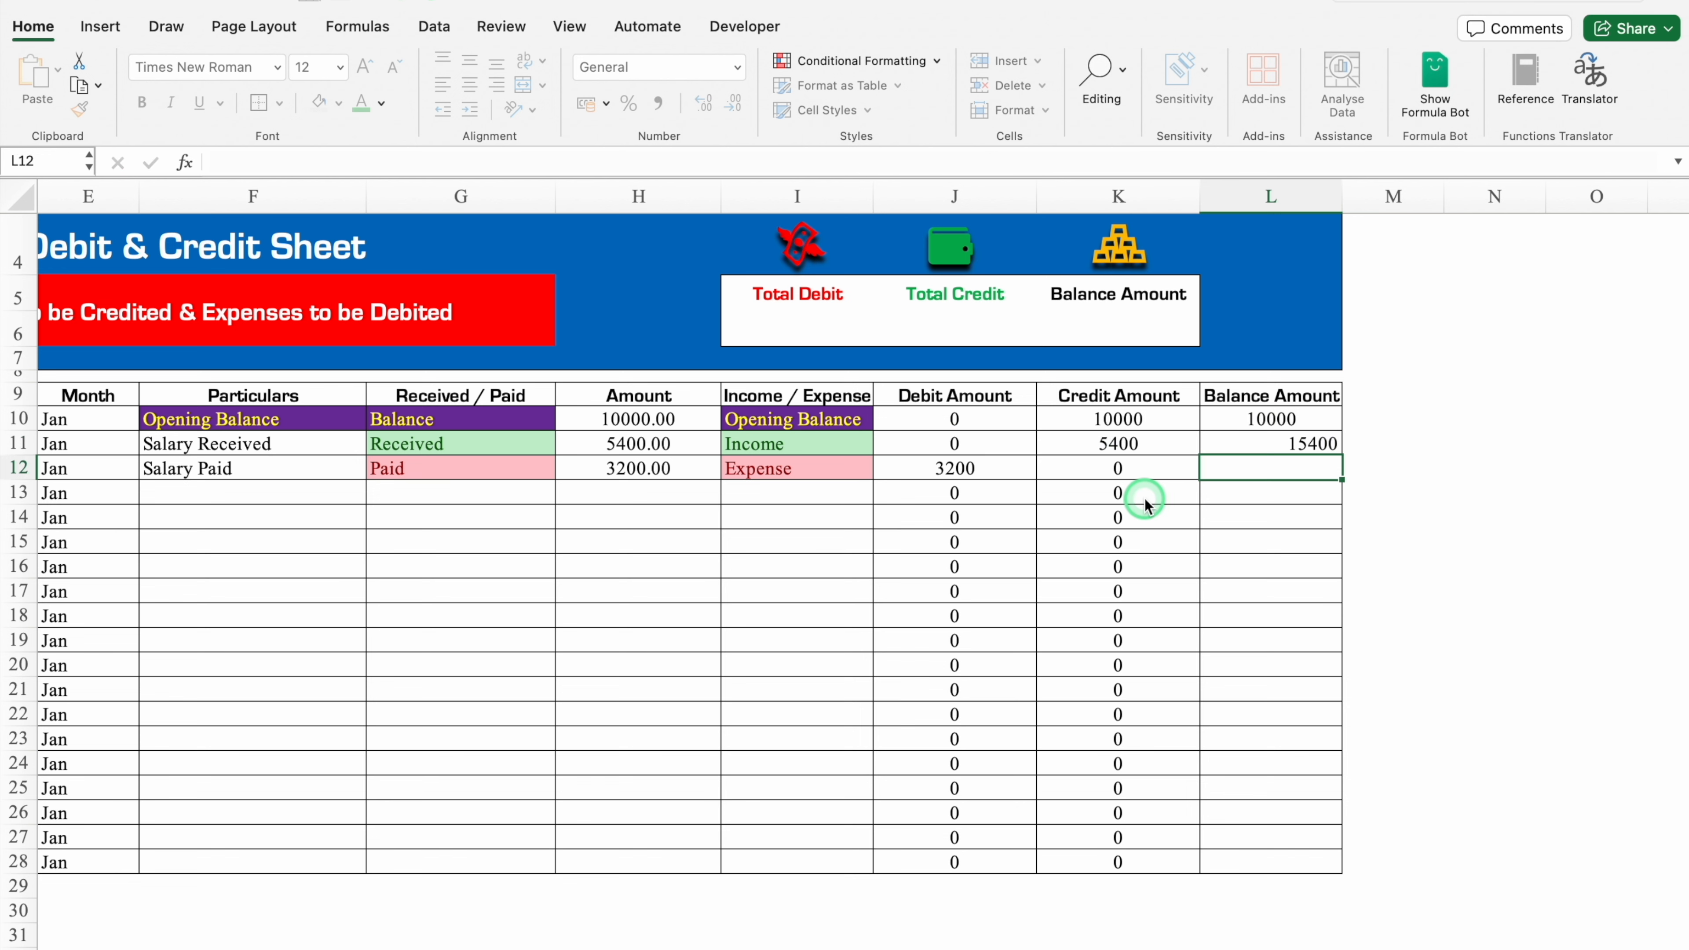
pyautogui.click(1253, 444)
pyautogui.click(469, 90)
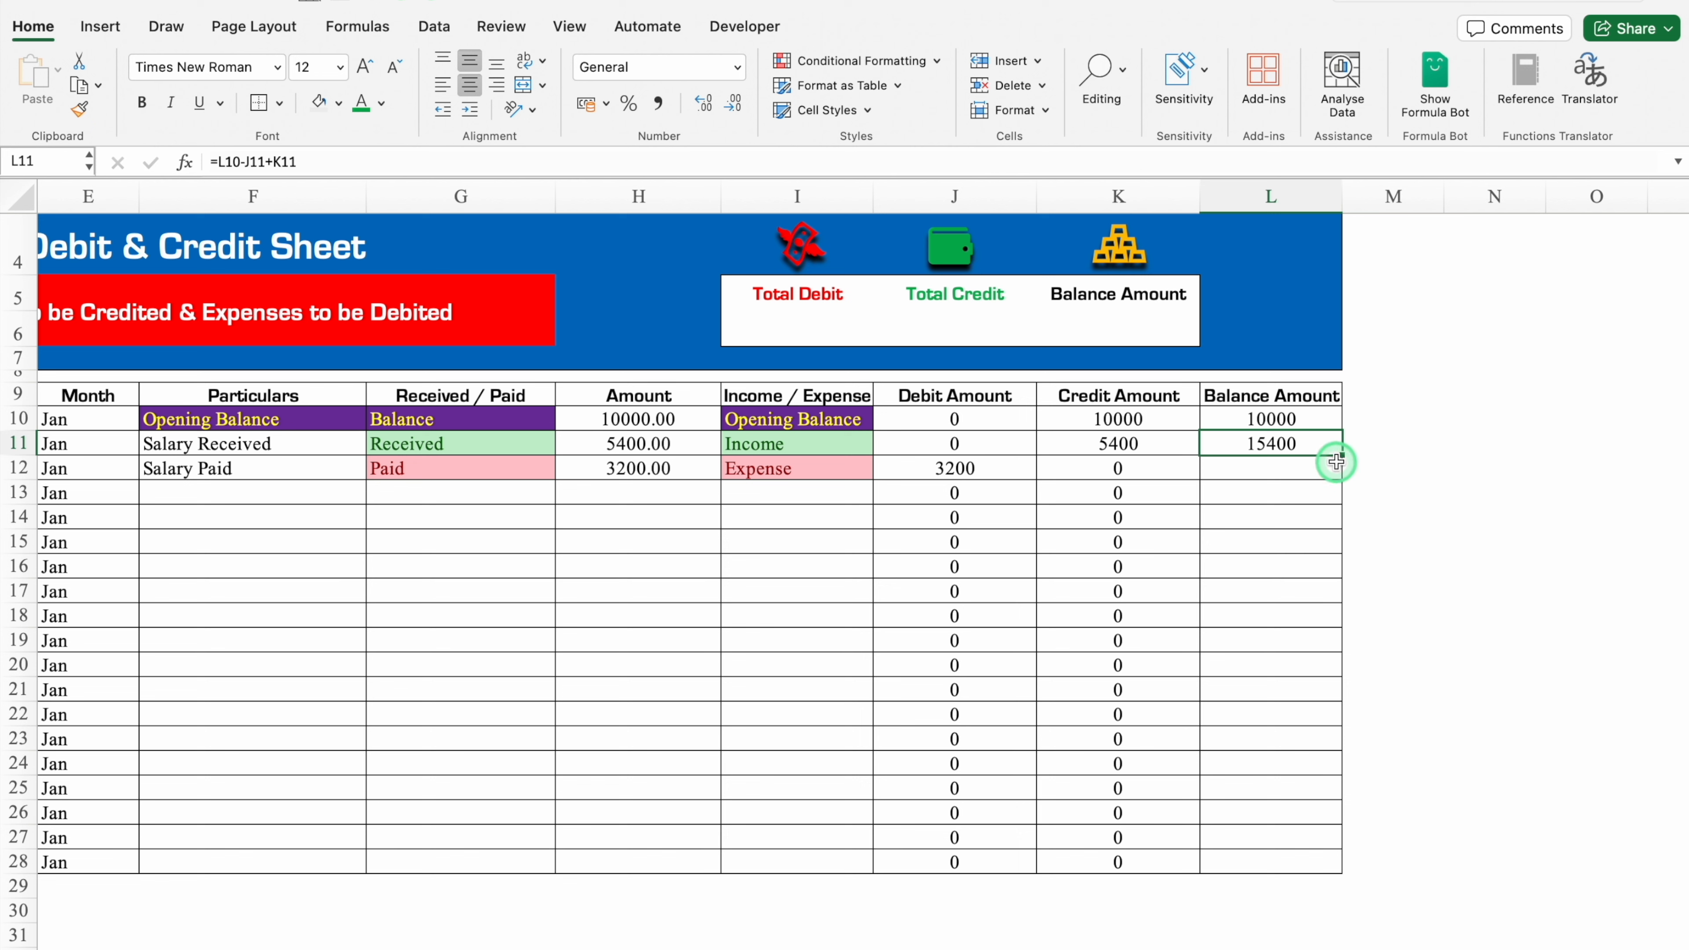
# Step: Start wrapping the L11 balance formula in an IF function with an AND test whose first condition is J11="0"
pyautogui.click(214, 162)
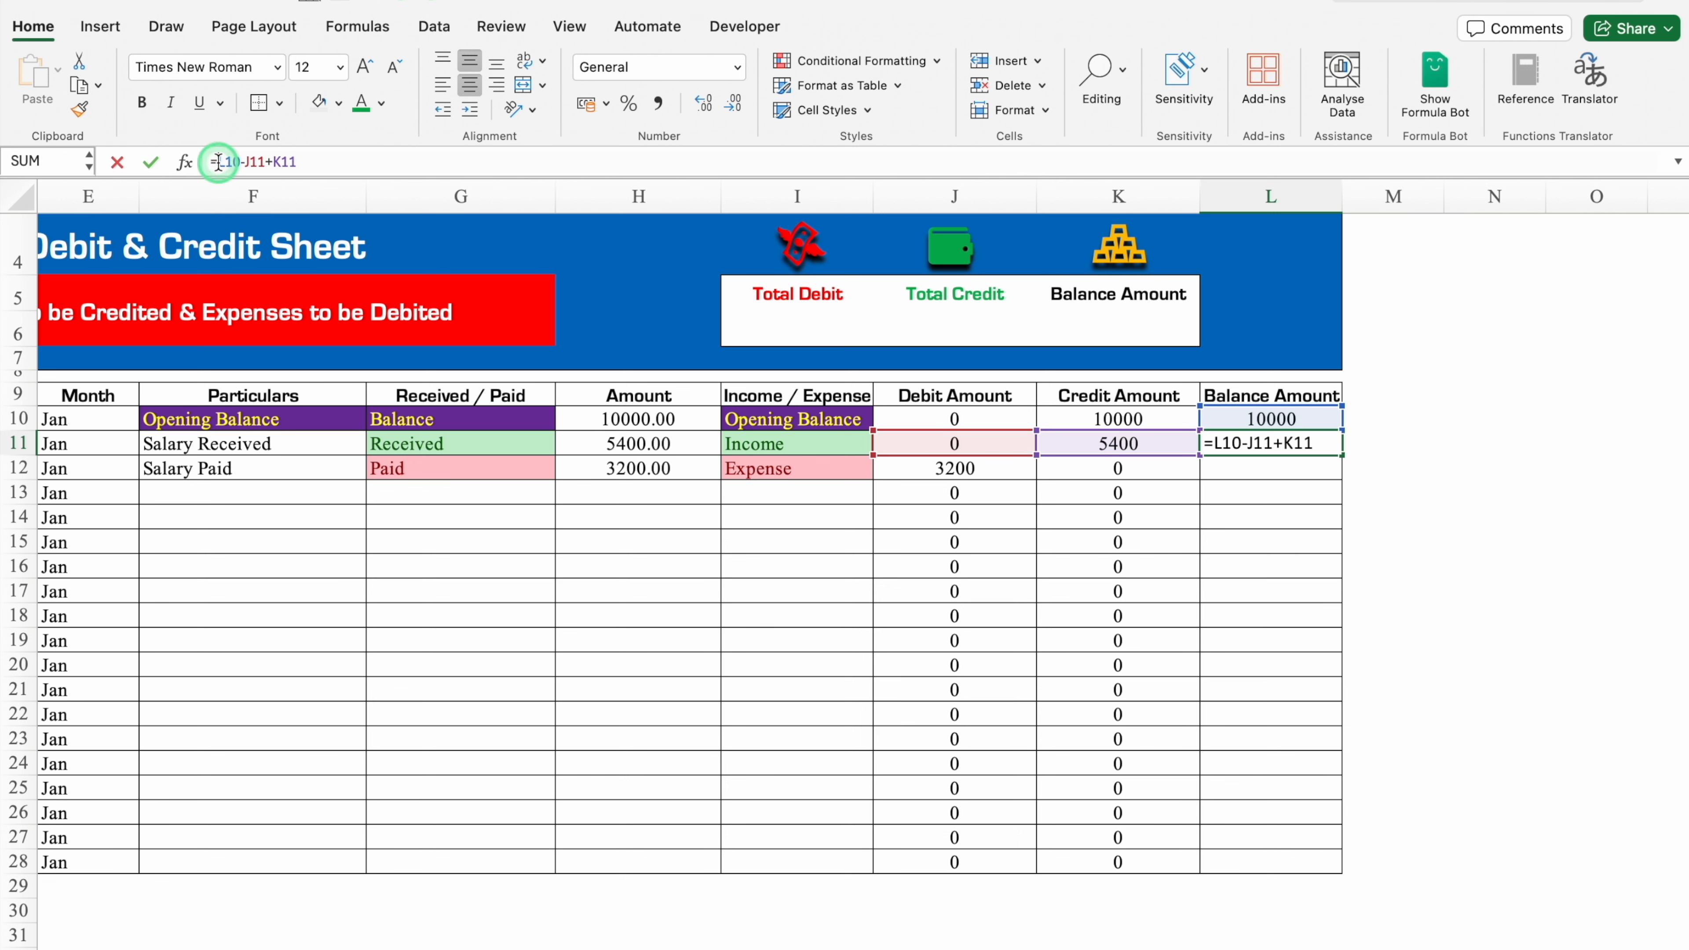
pyautogui.write('IF')
pyautogui.doubleClick(278, 211)
pyautogui.write('AN')
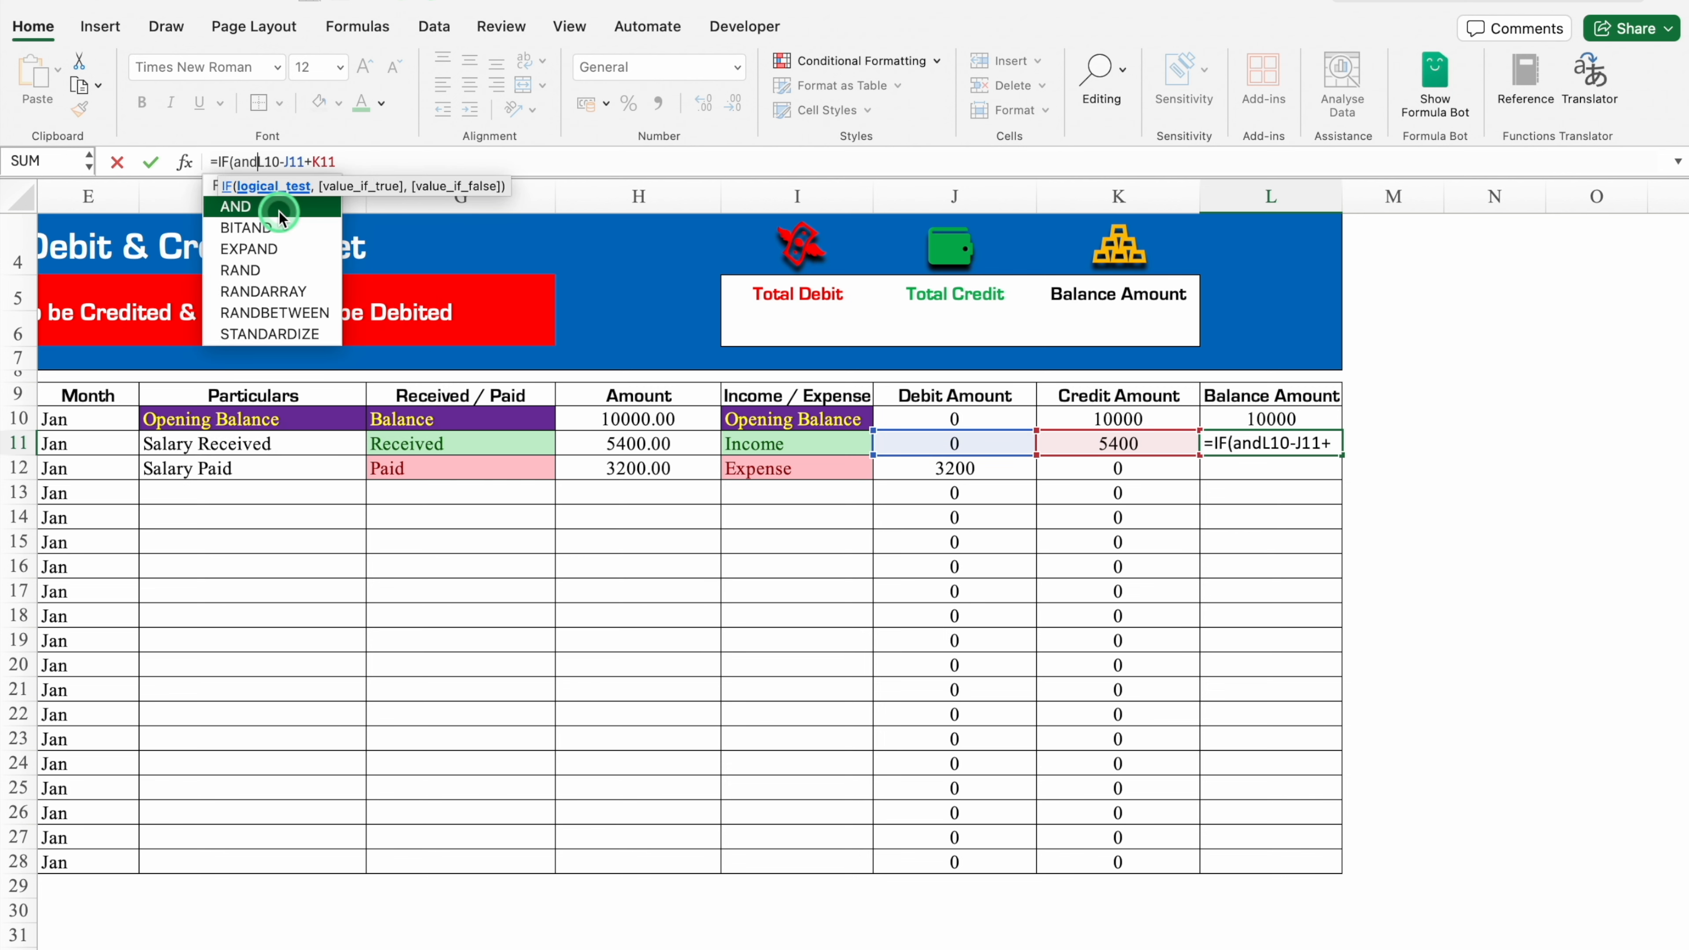
pyautogui.doubleClick(288, 212)
pyautogui.click(973, 441)
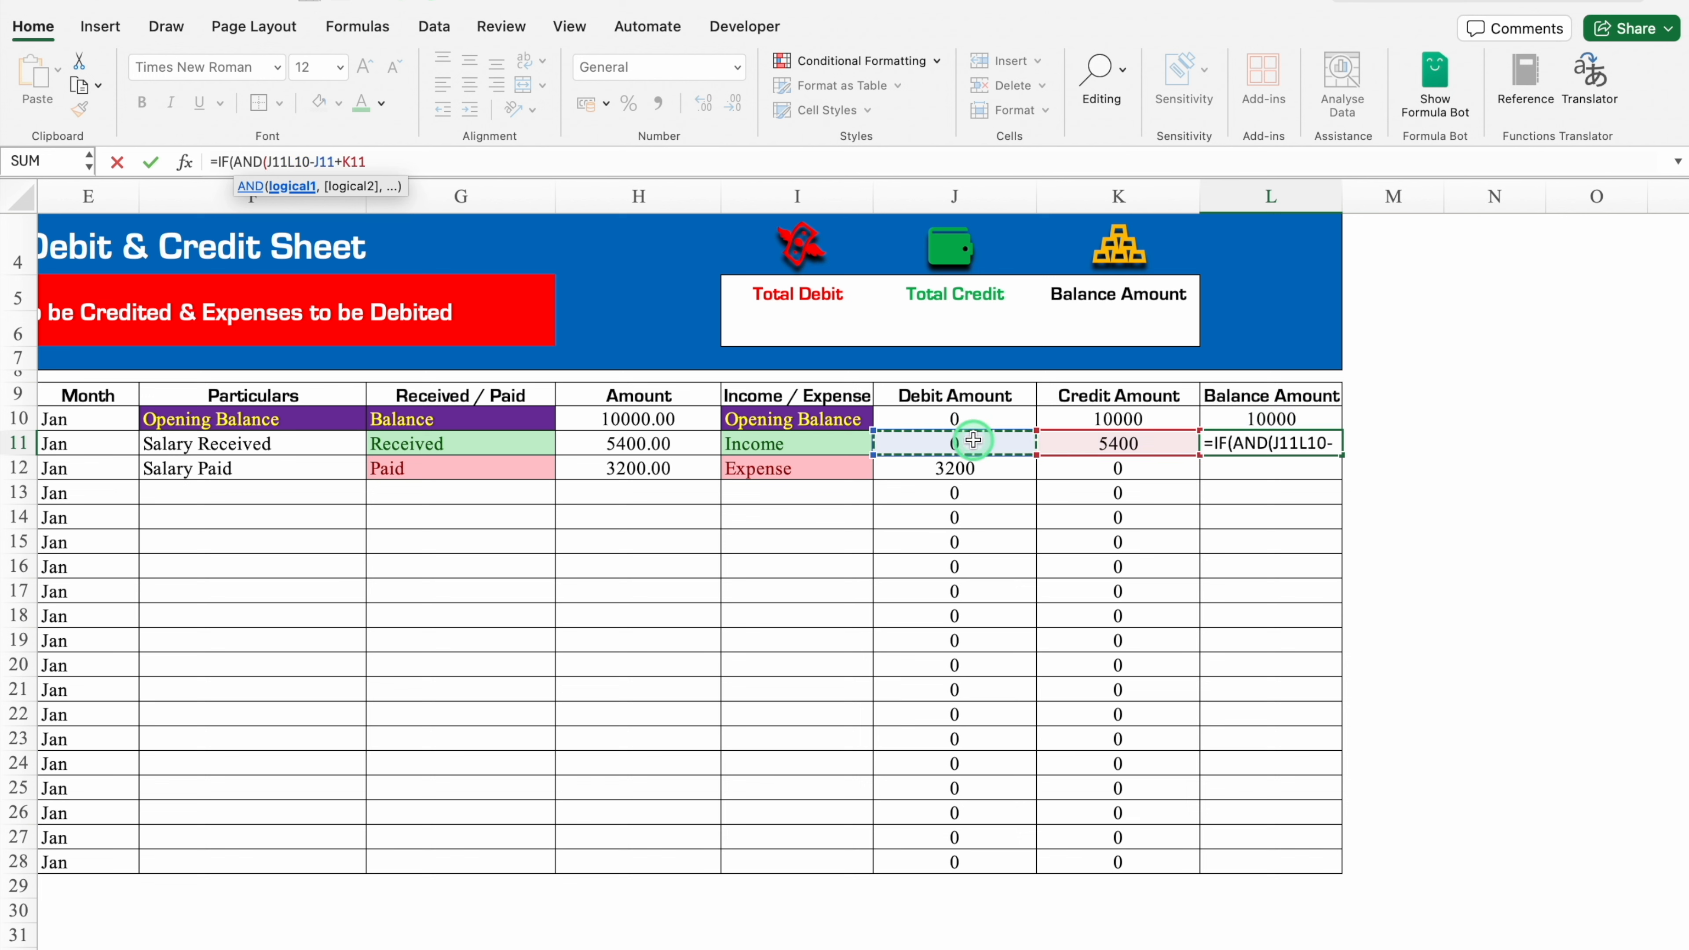
pyautogui.write('="')
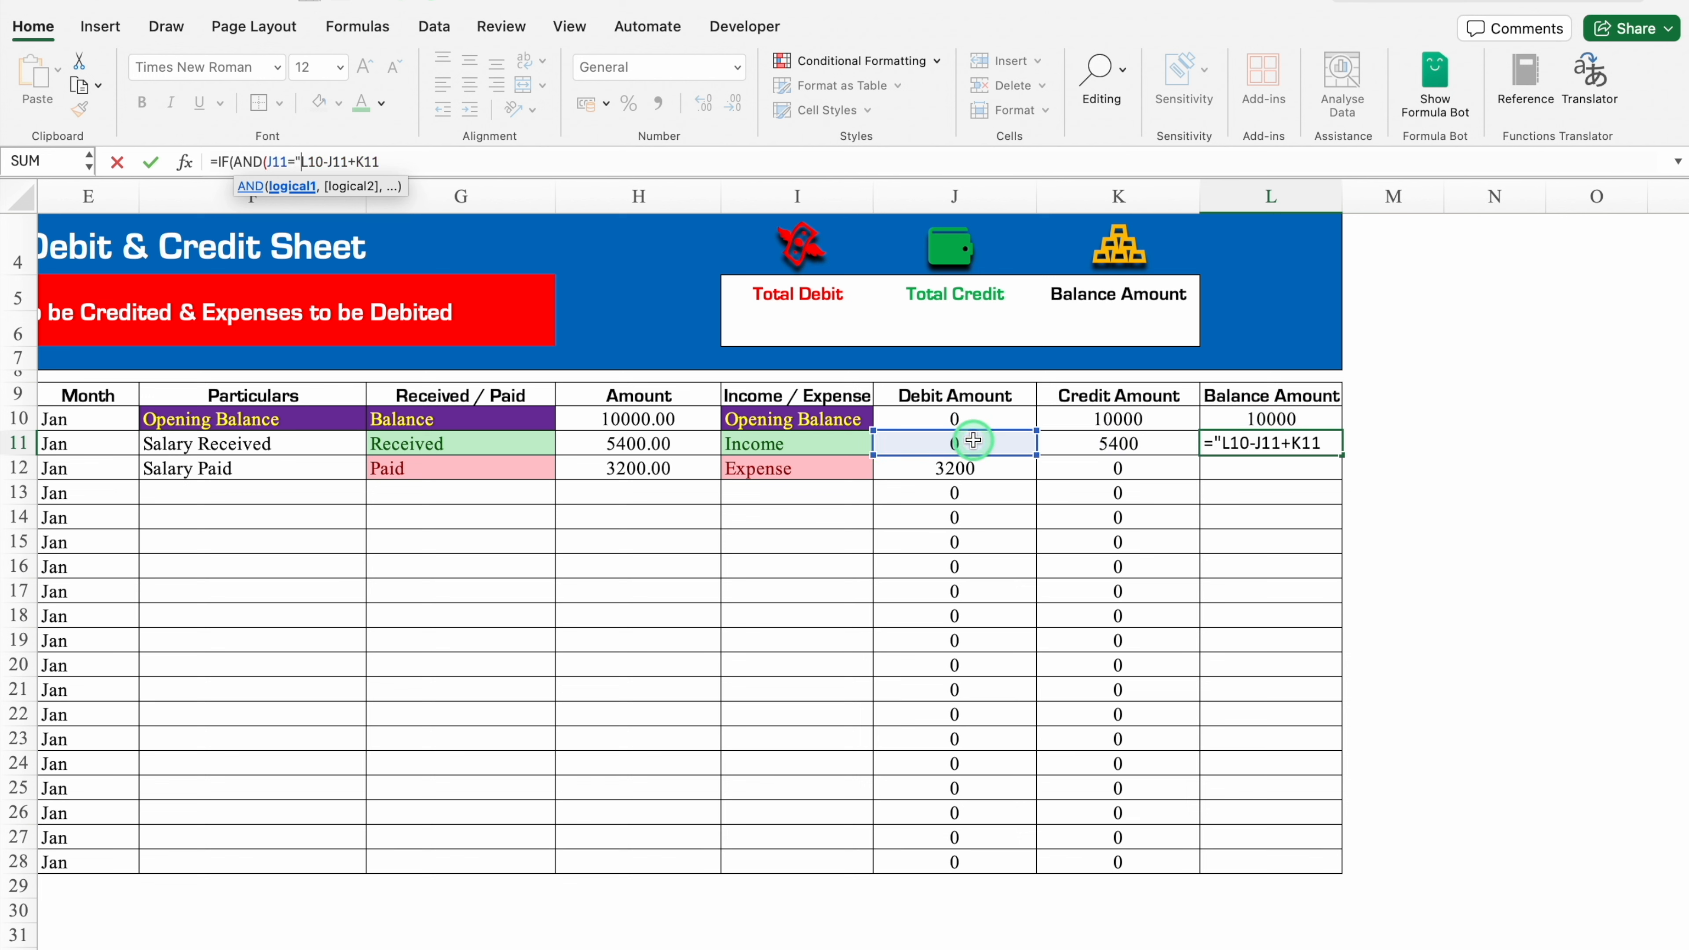
pyautogui.write('0"')
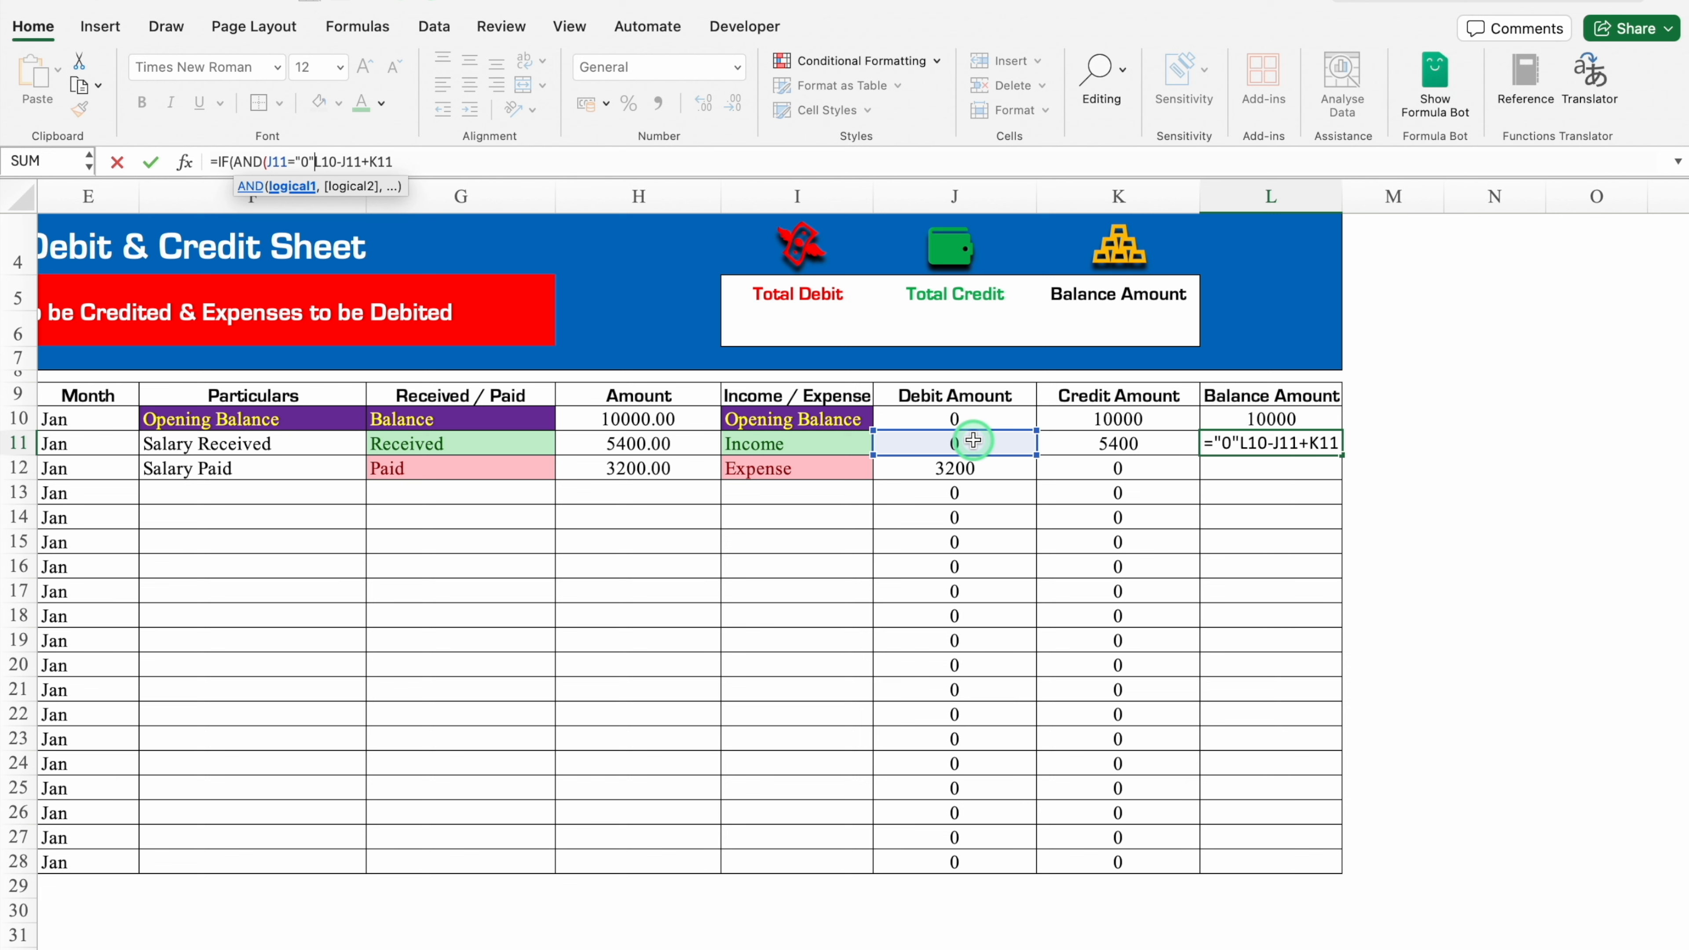
# Step: Add K11="0" as the second AND condition, keep L10-J11+K11 as the value if true, and commit the L11 formula
pyautogui.write(',')
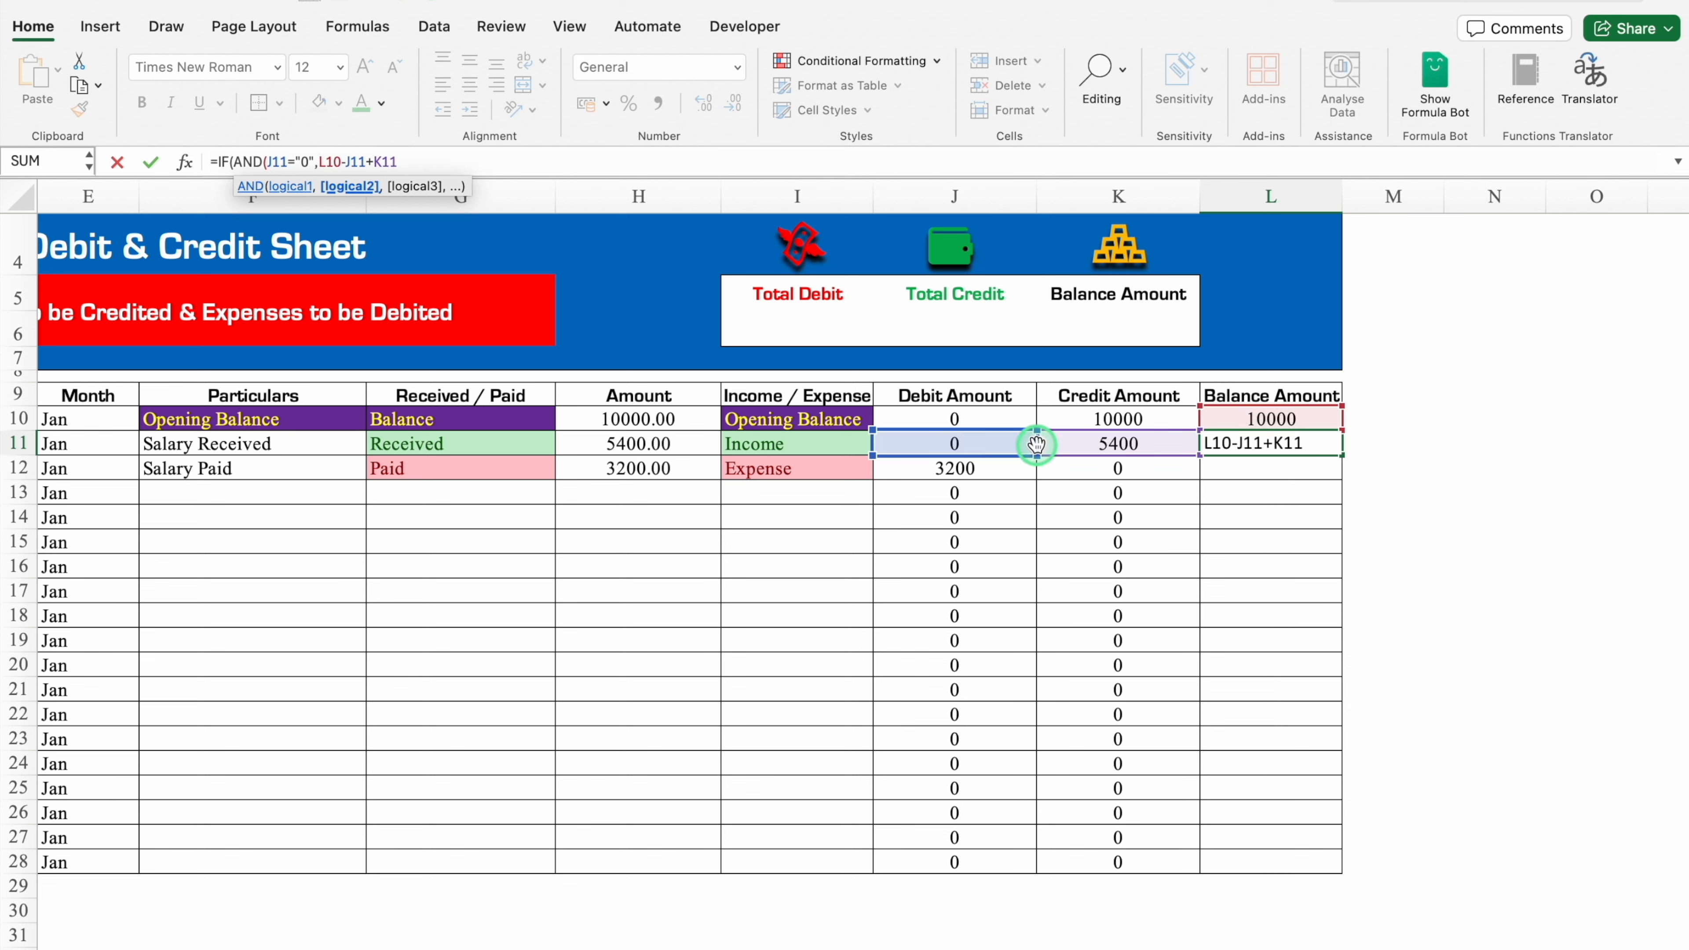
pyautogui.click(1096, 442)
pyautogui.write('=')
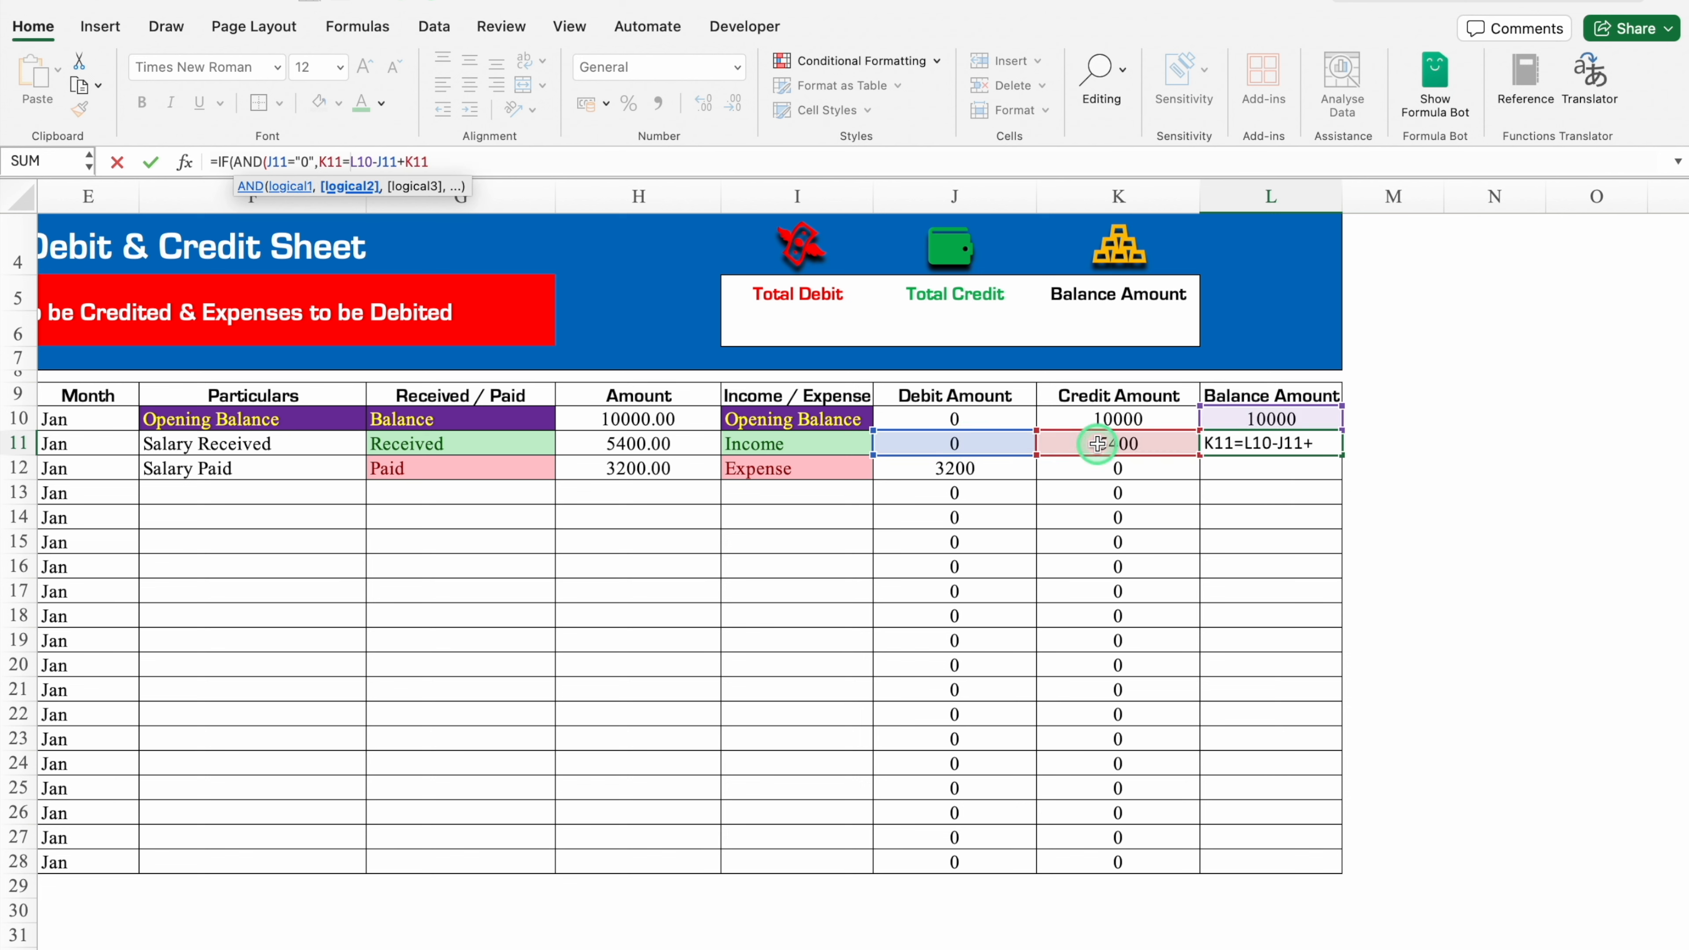
pyautogui.write('"0"')
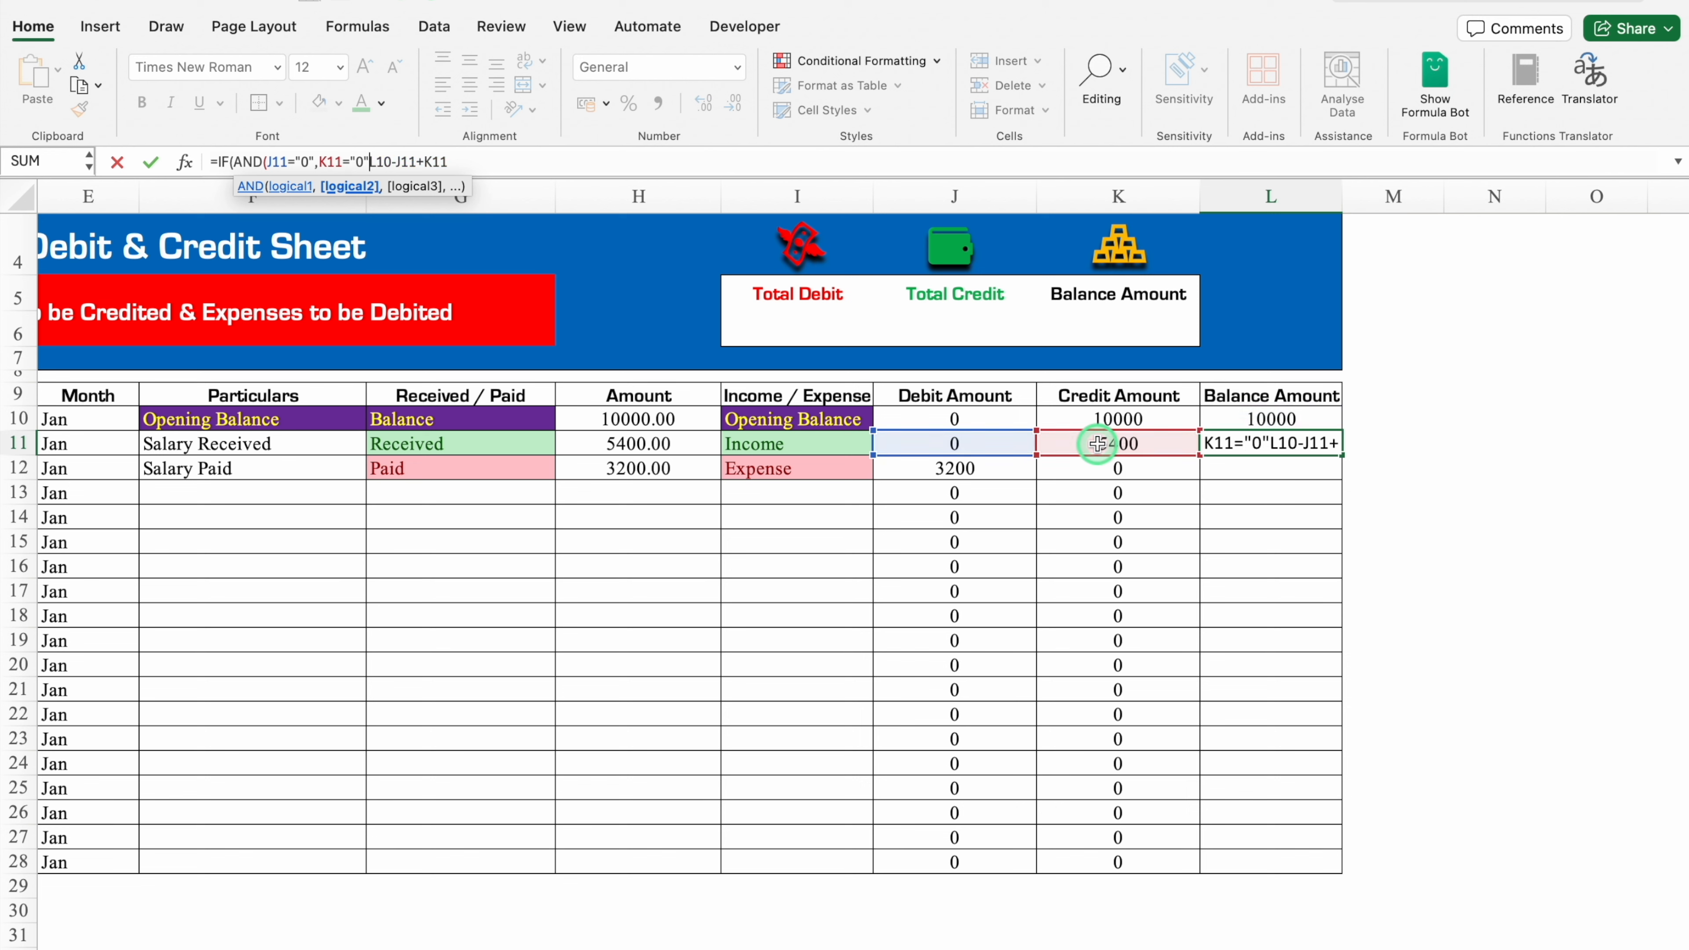
pyautogui.write(')')
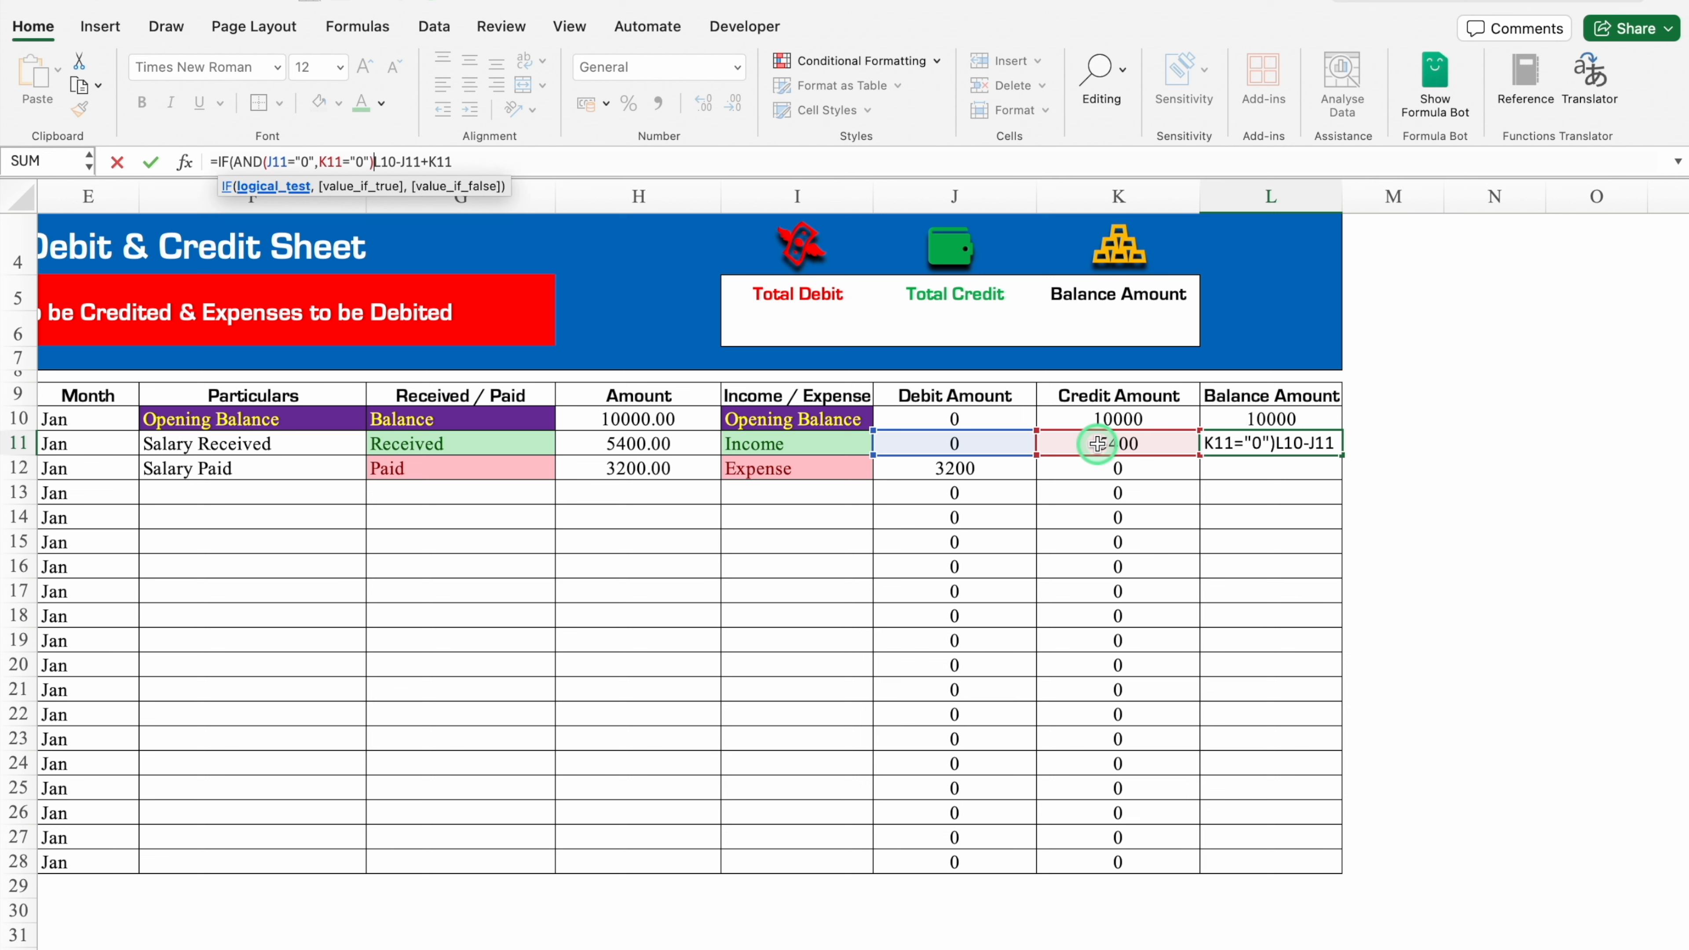
pyautogui.write(',')
pyautogui.click(488, 162)
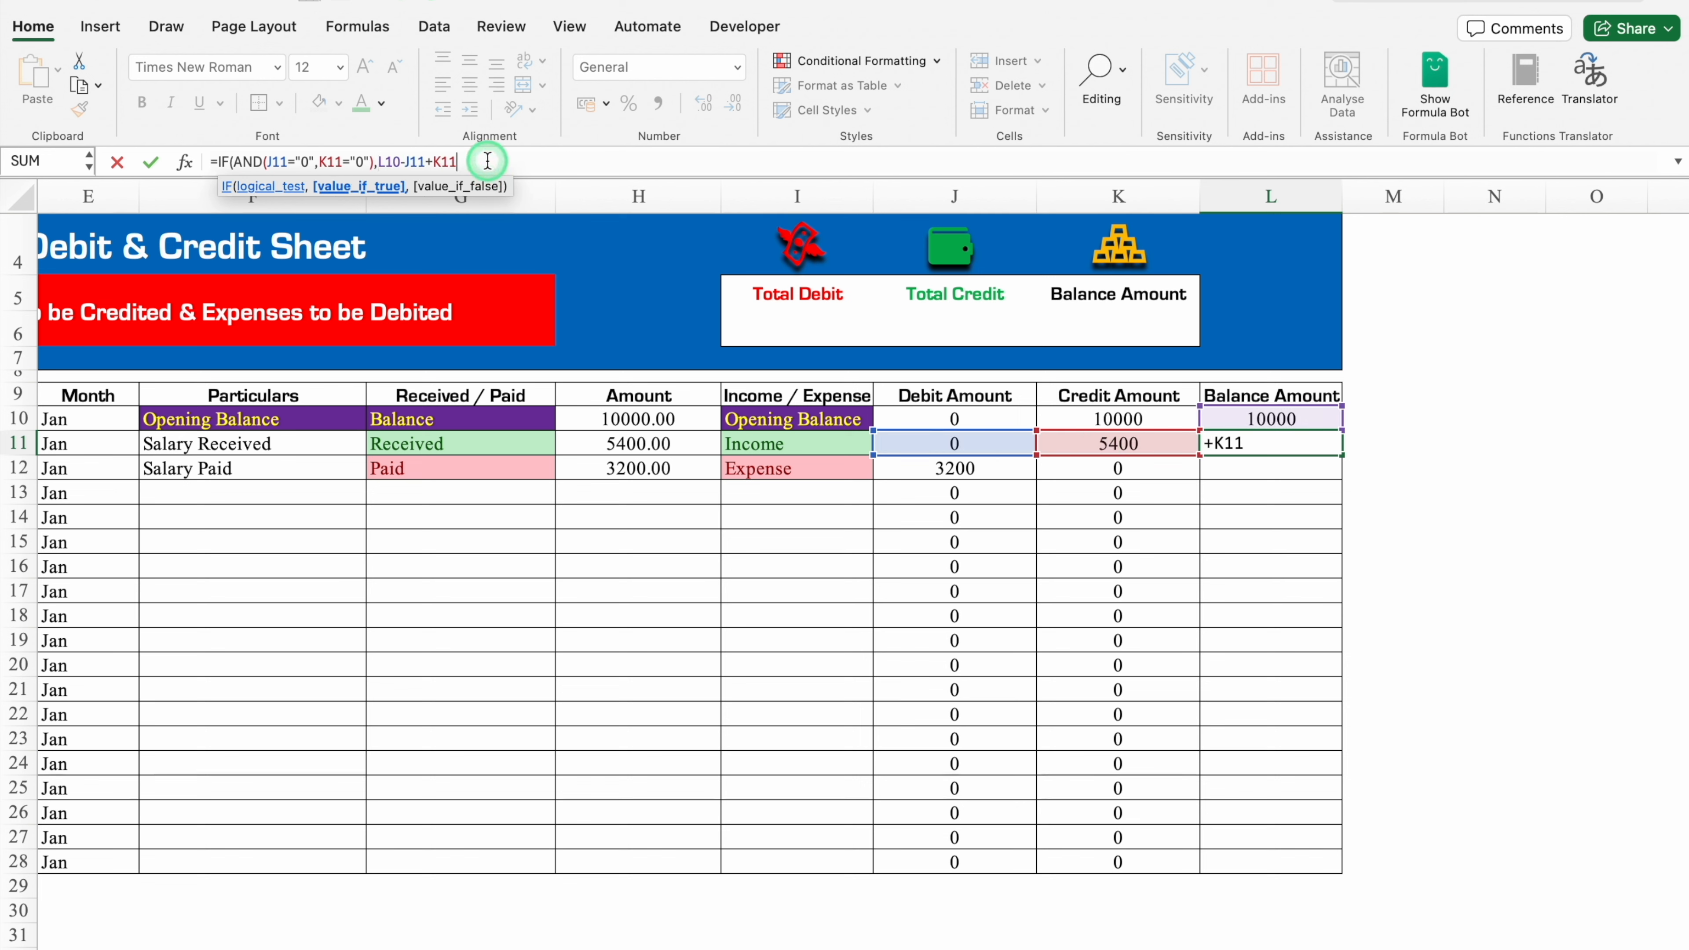
pyautogui.write(')')
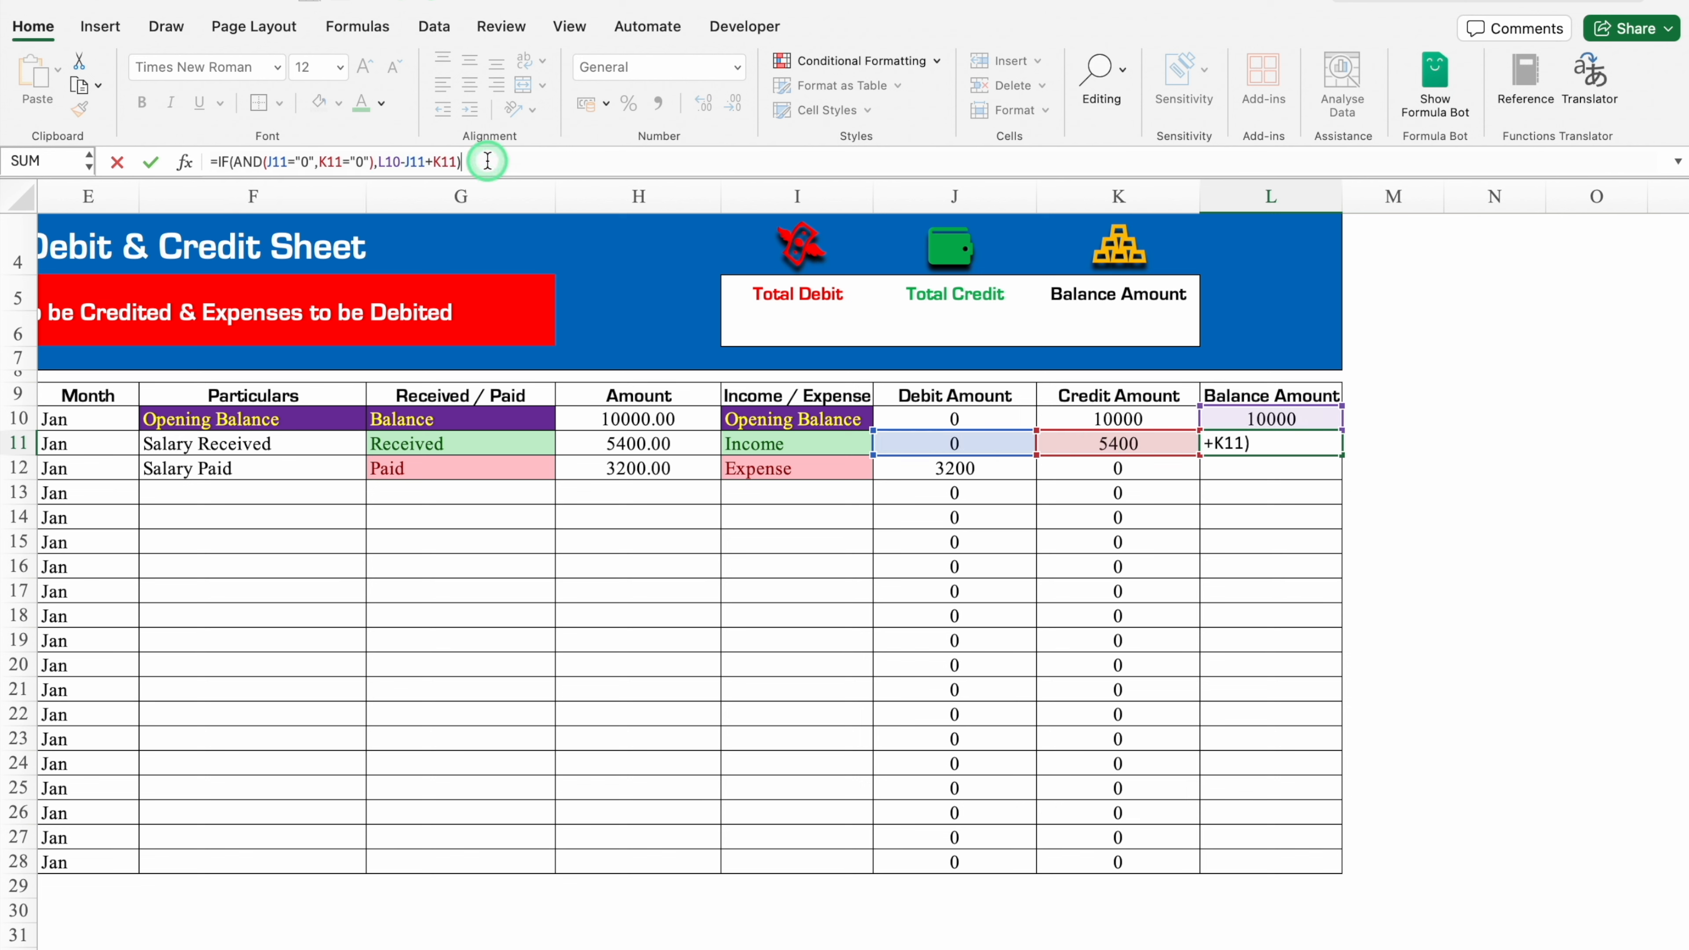
pyautogui.press('Return')
pyautogui.click(1302, 443)
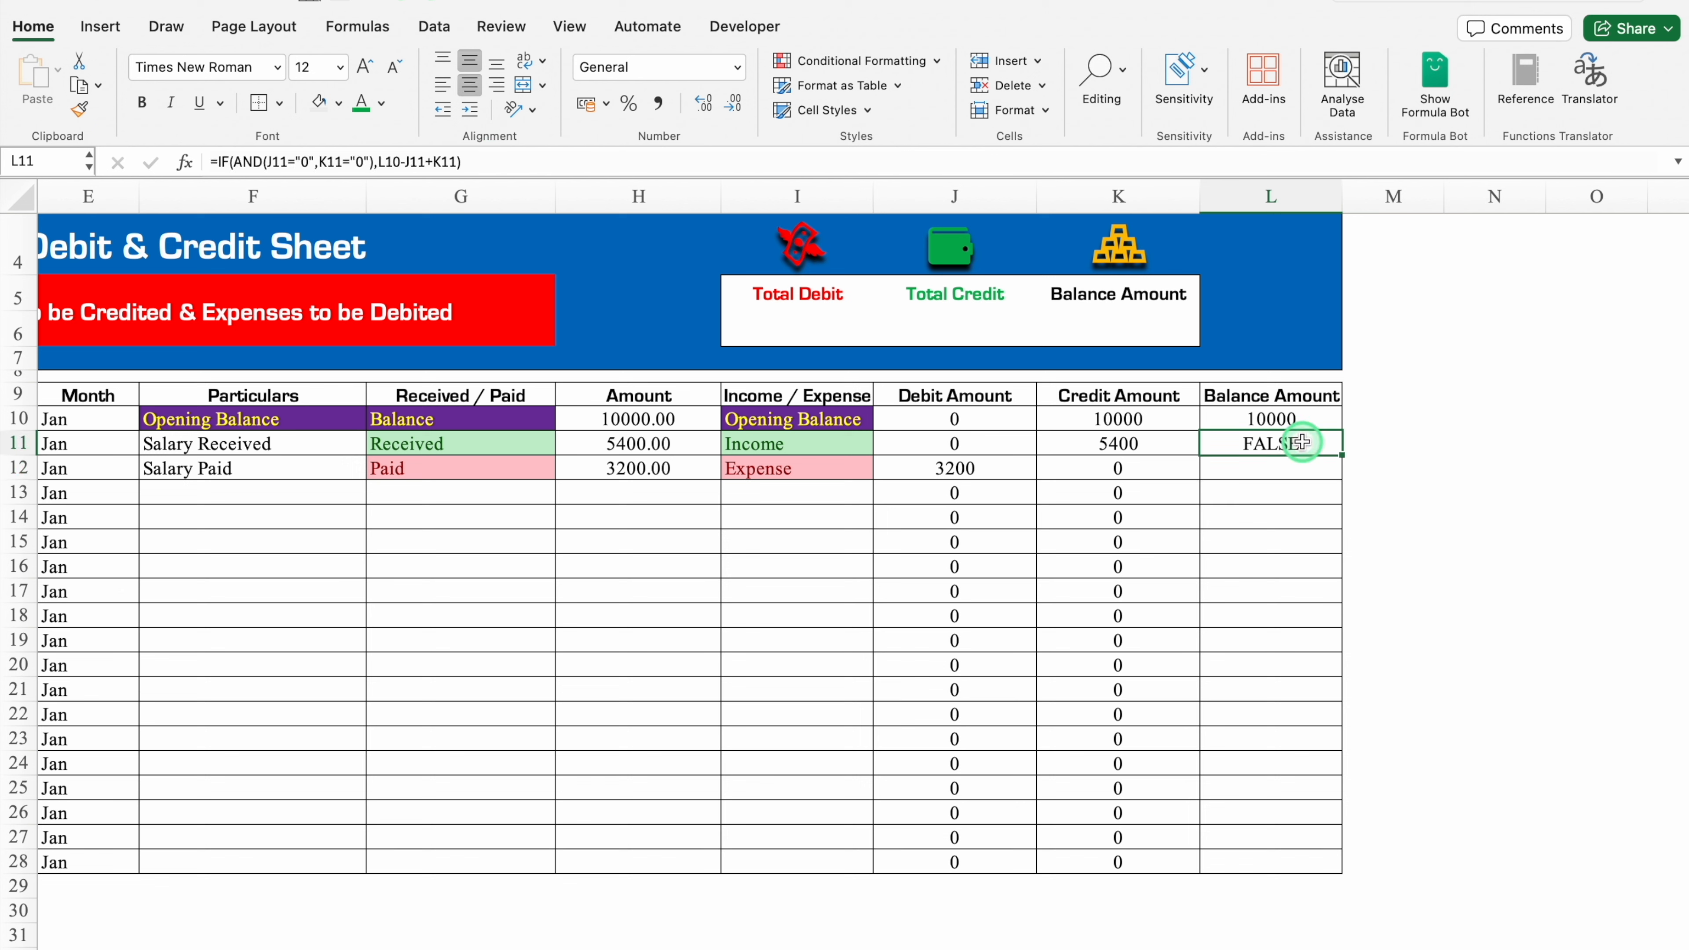
# Step: Insert "0" as the value if true in the L11 balance formula, then fill the formula down to L28
pyautogui.click(375, 162)
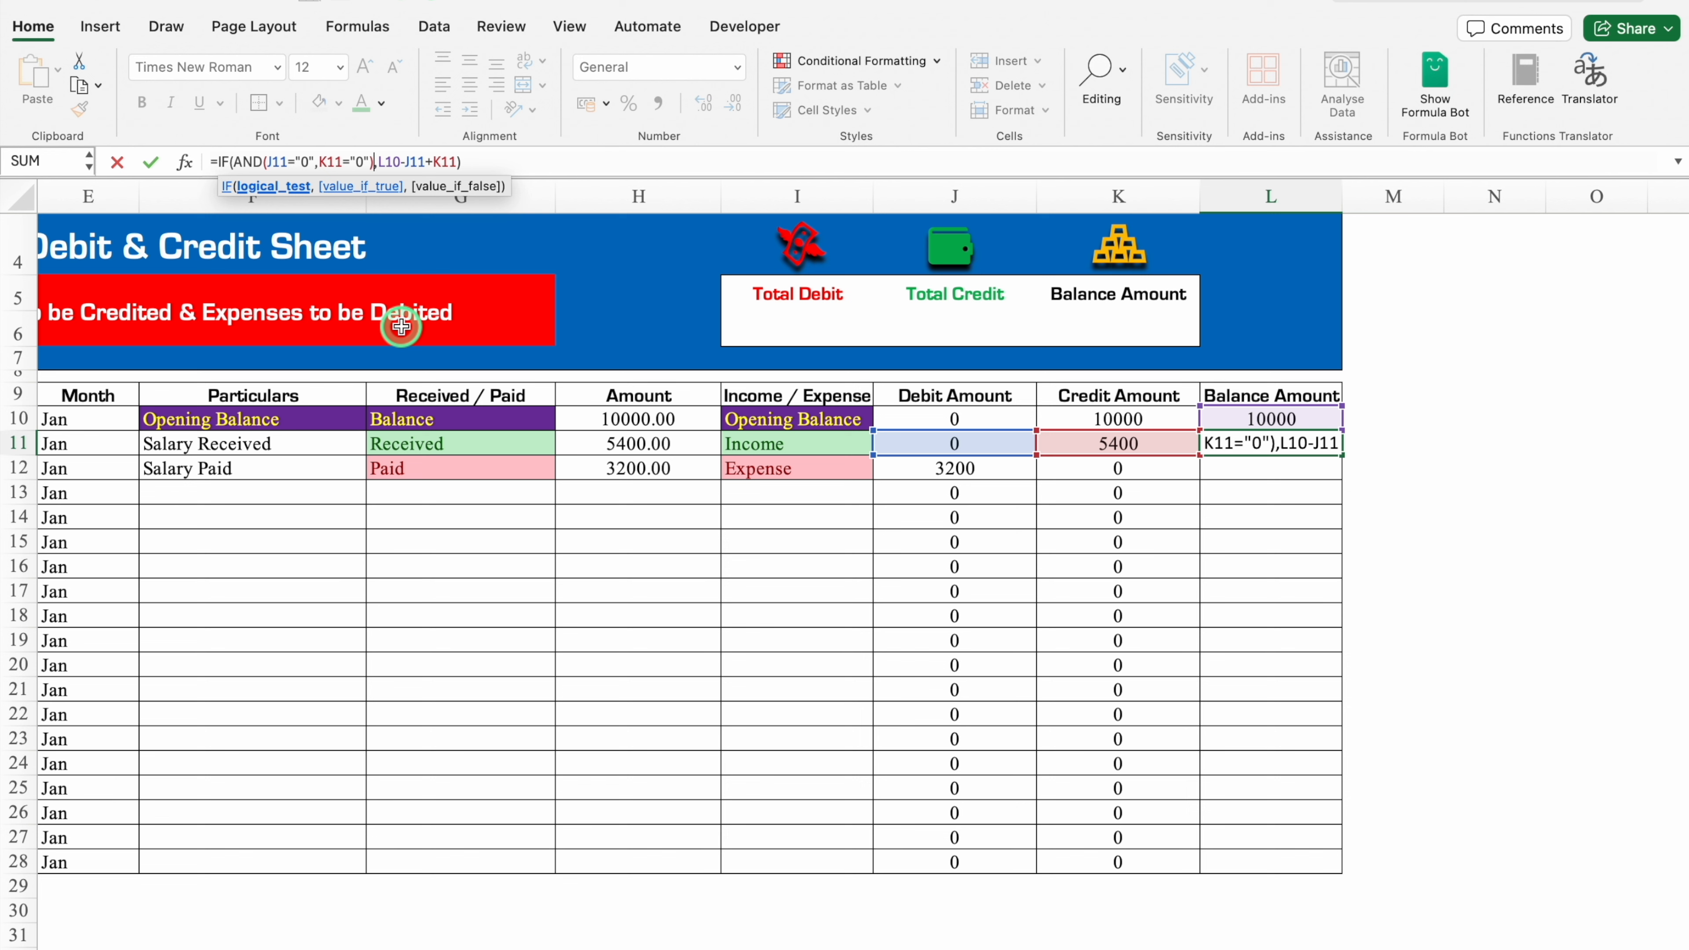
pyautogui.write(',')
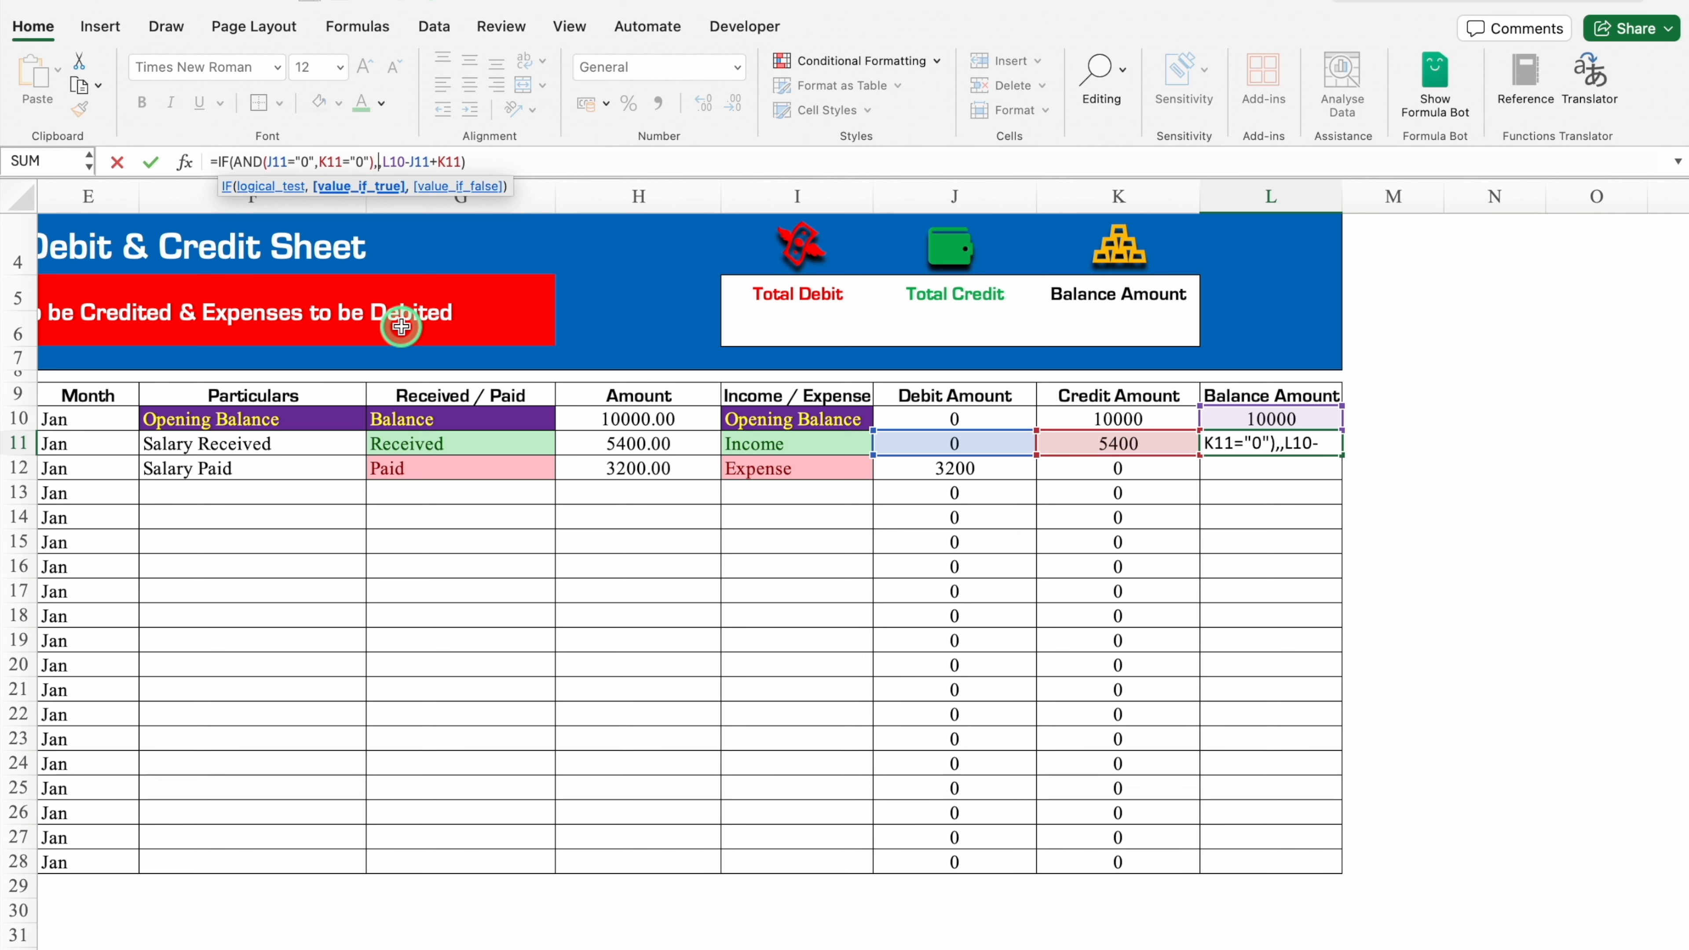
pyautogui.write('"0"')
pyautogui.press('Return')
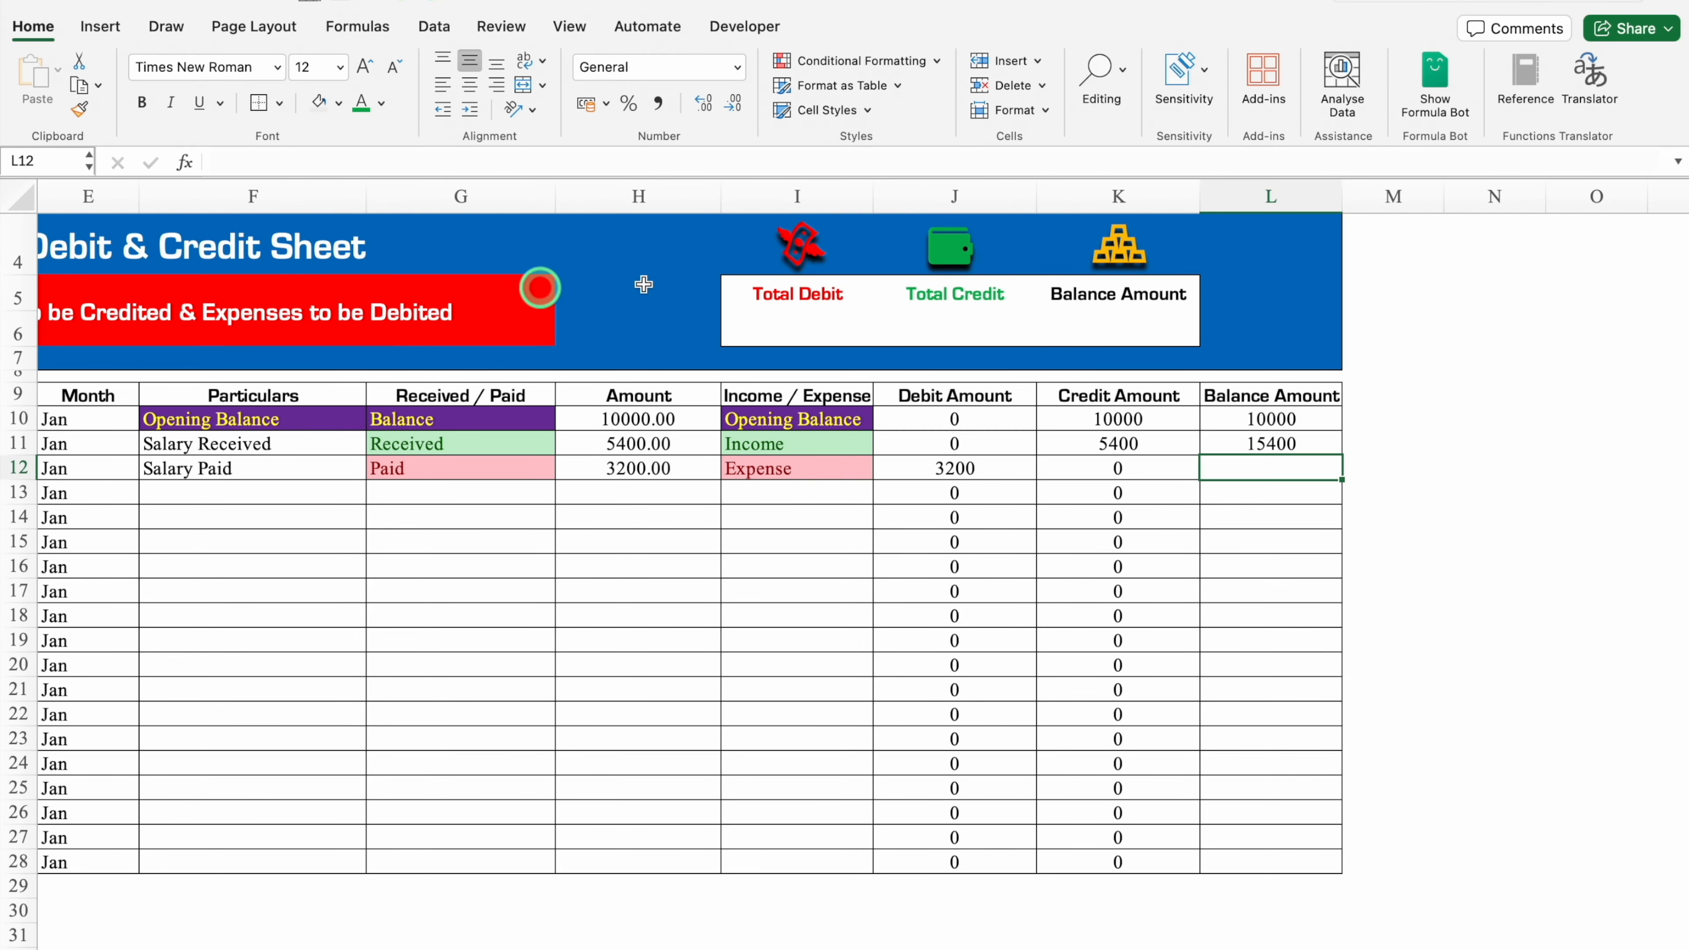
pyautogui.click(1303, 444)
pyautogui.moveTo(1342, 455); pyautogui.dragTo(1337, 864)
pyautogui.click(1494, 714)
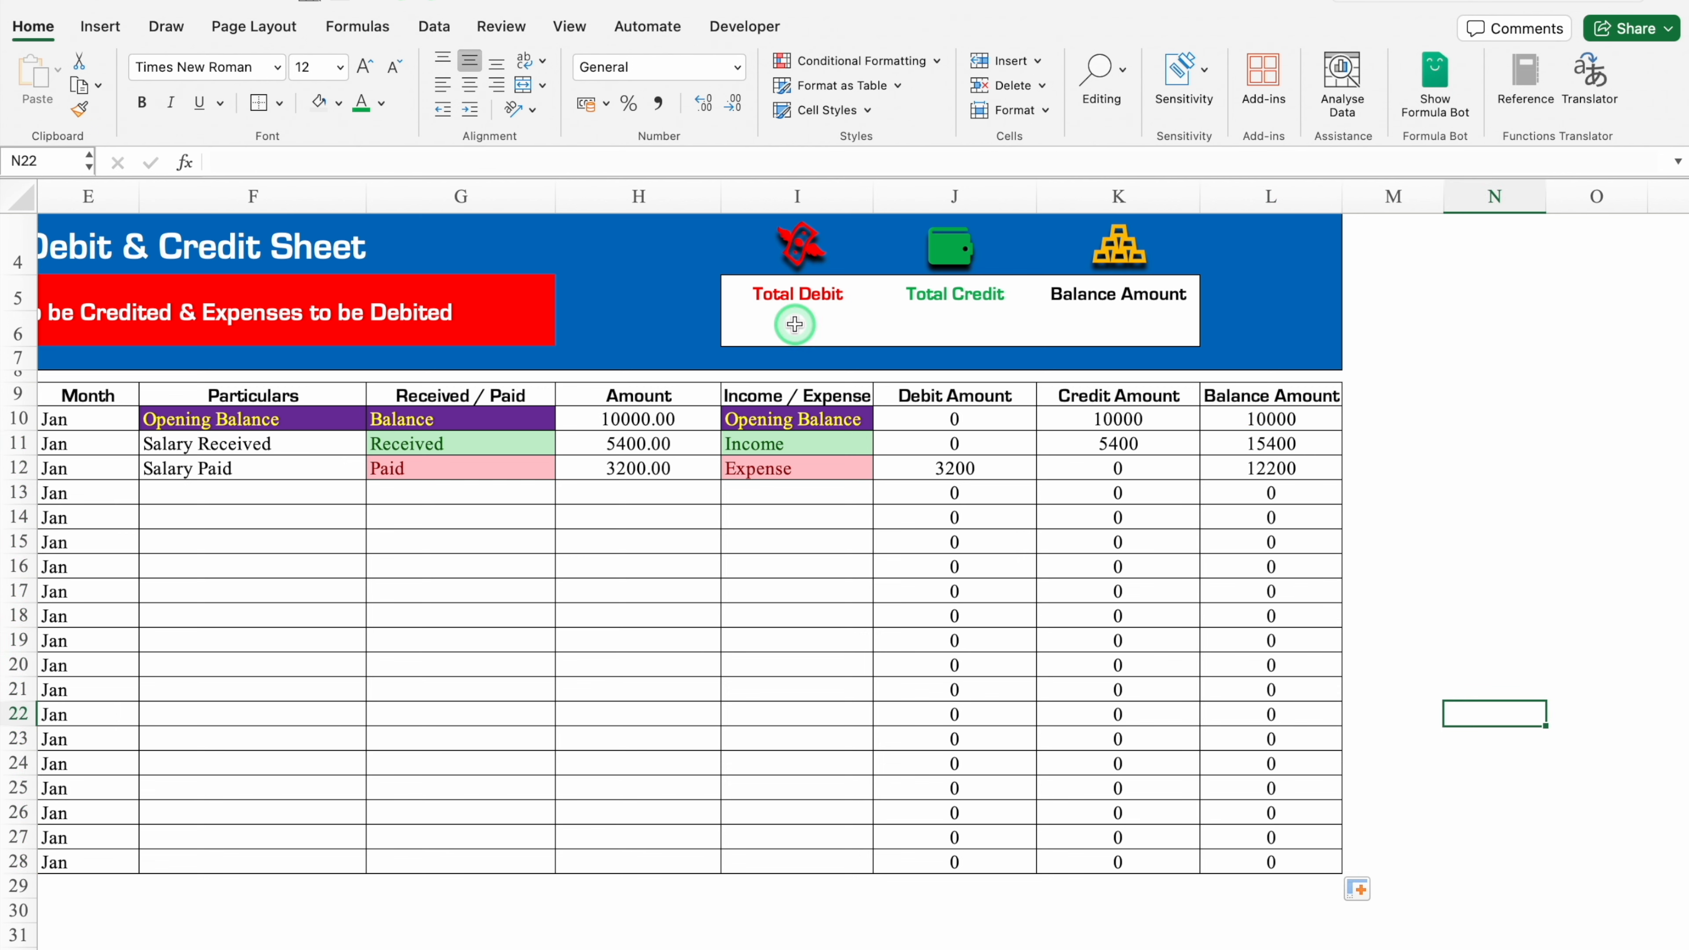
# Step: Start a SUBTOTAL formula in I6 under Total Debit, using function number 9 for SUM
pyautogui.click(795, 325)
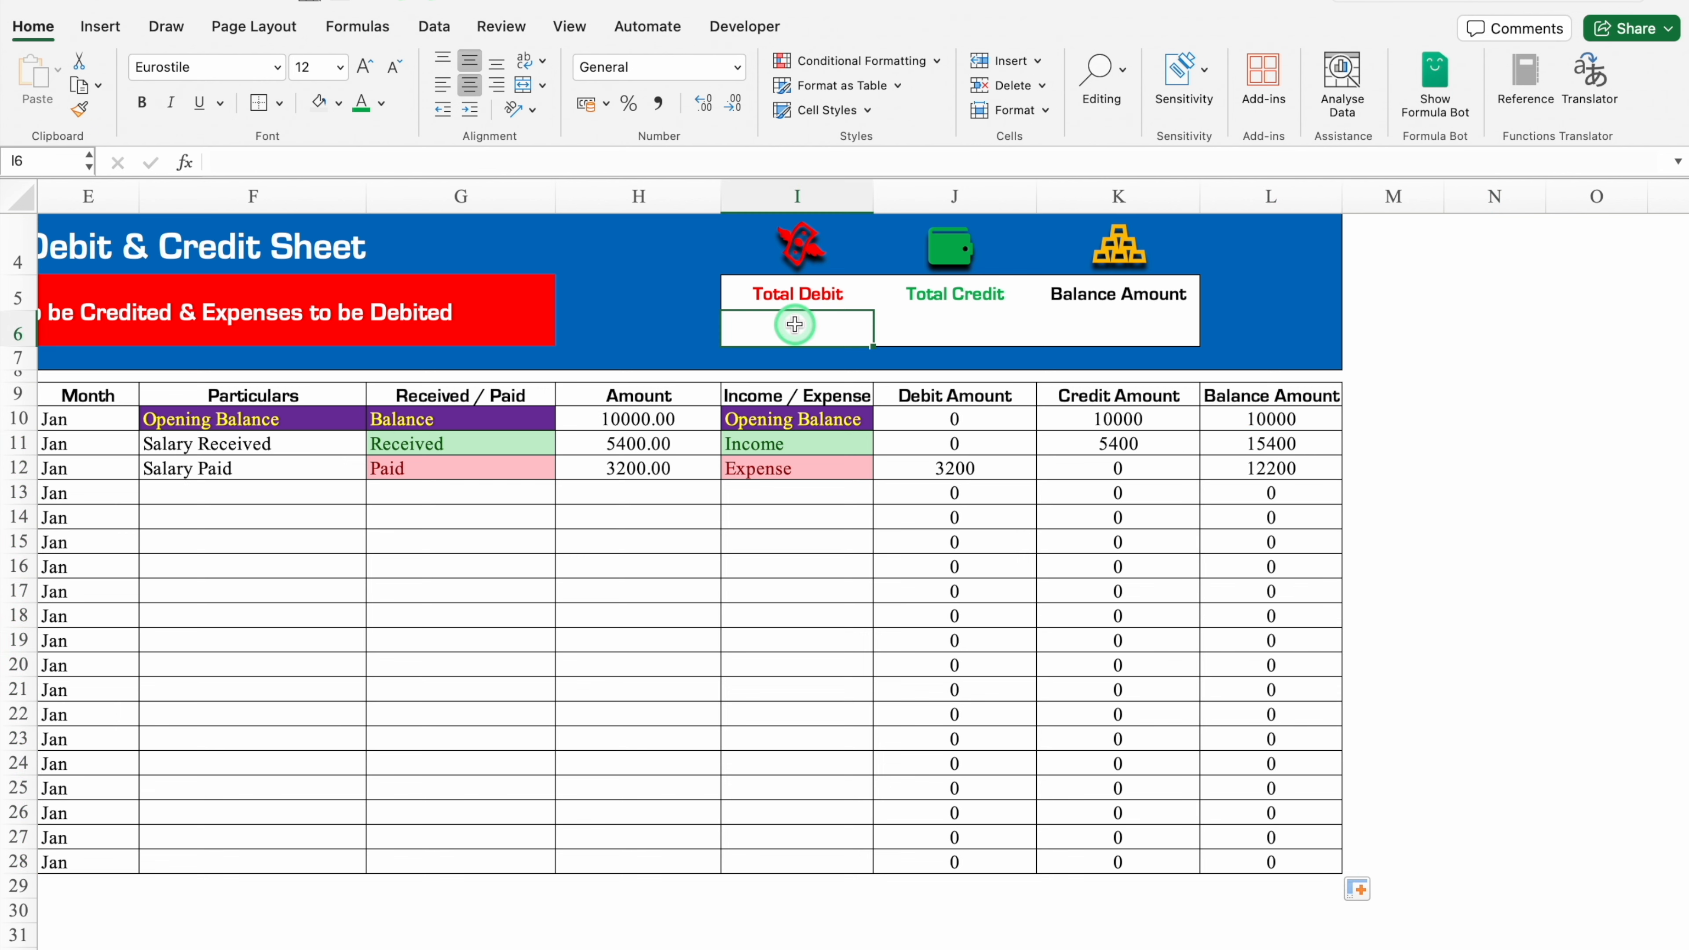
pyautogui.write('=')
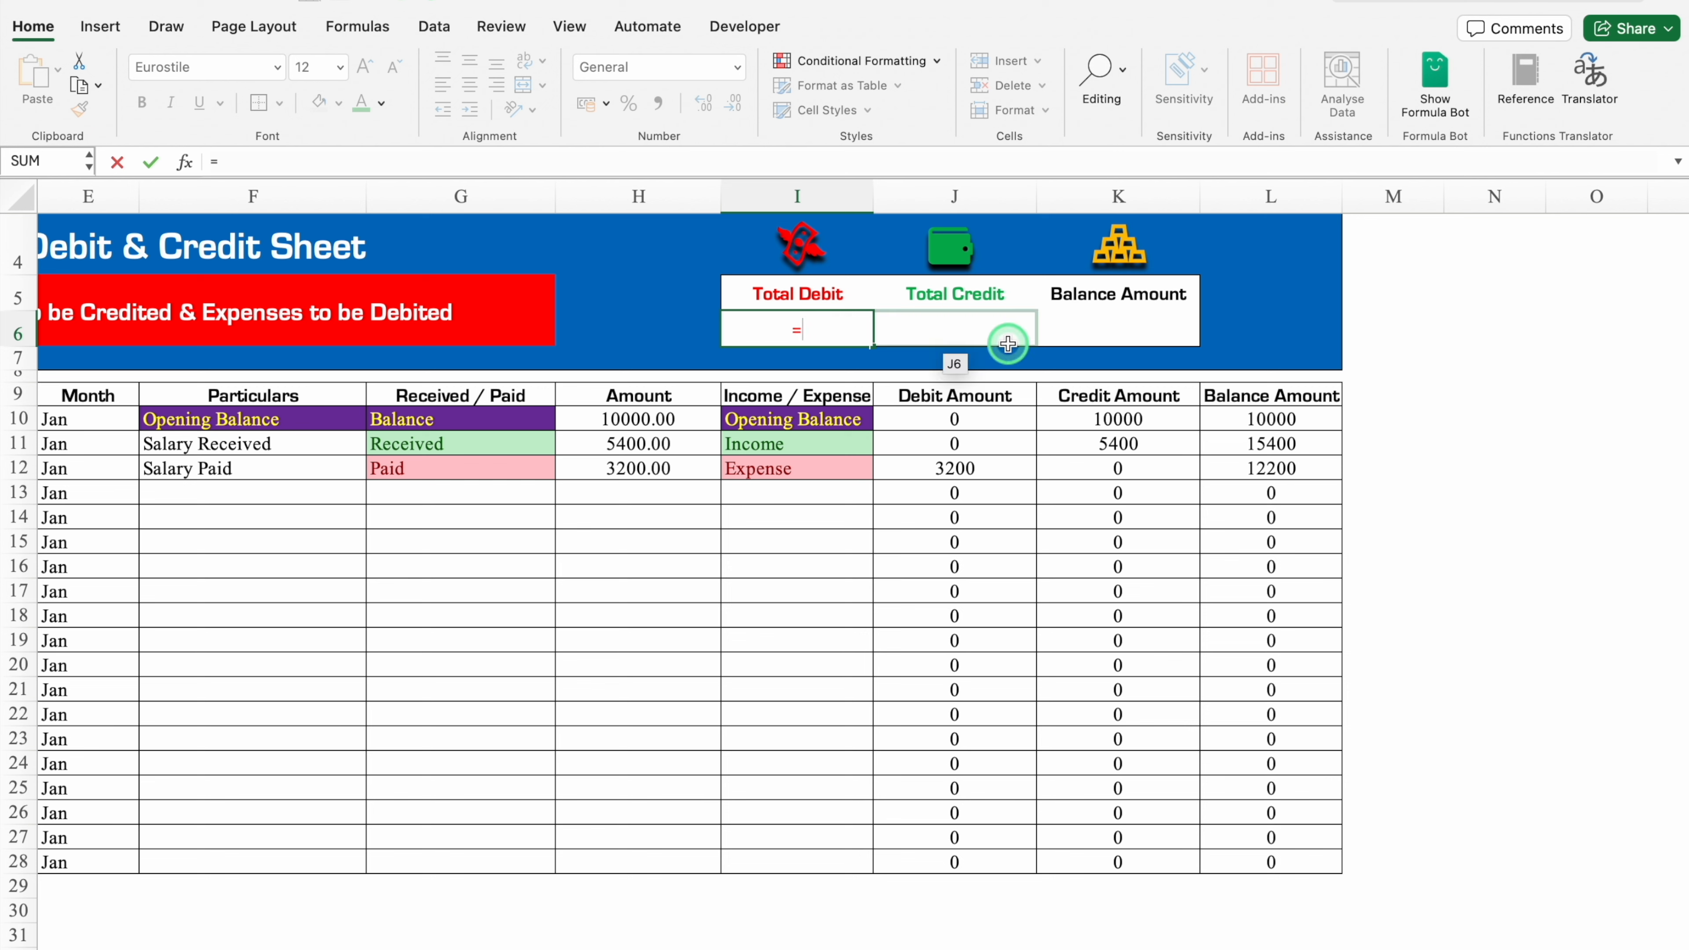
pyautogui.write('sub')
pyautogui.doubleClick(795, 382)
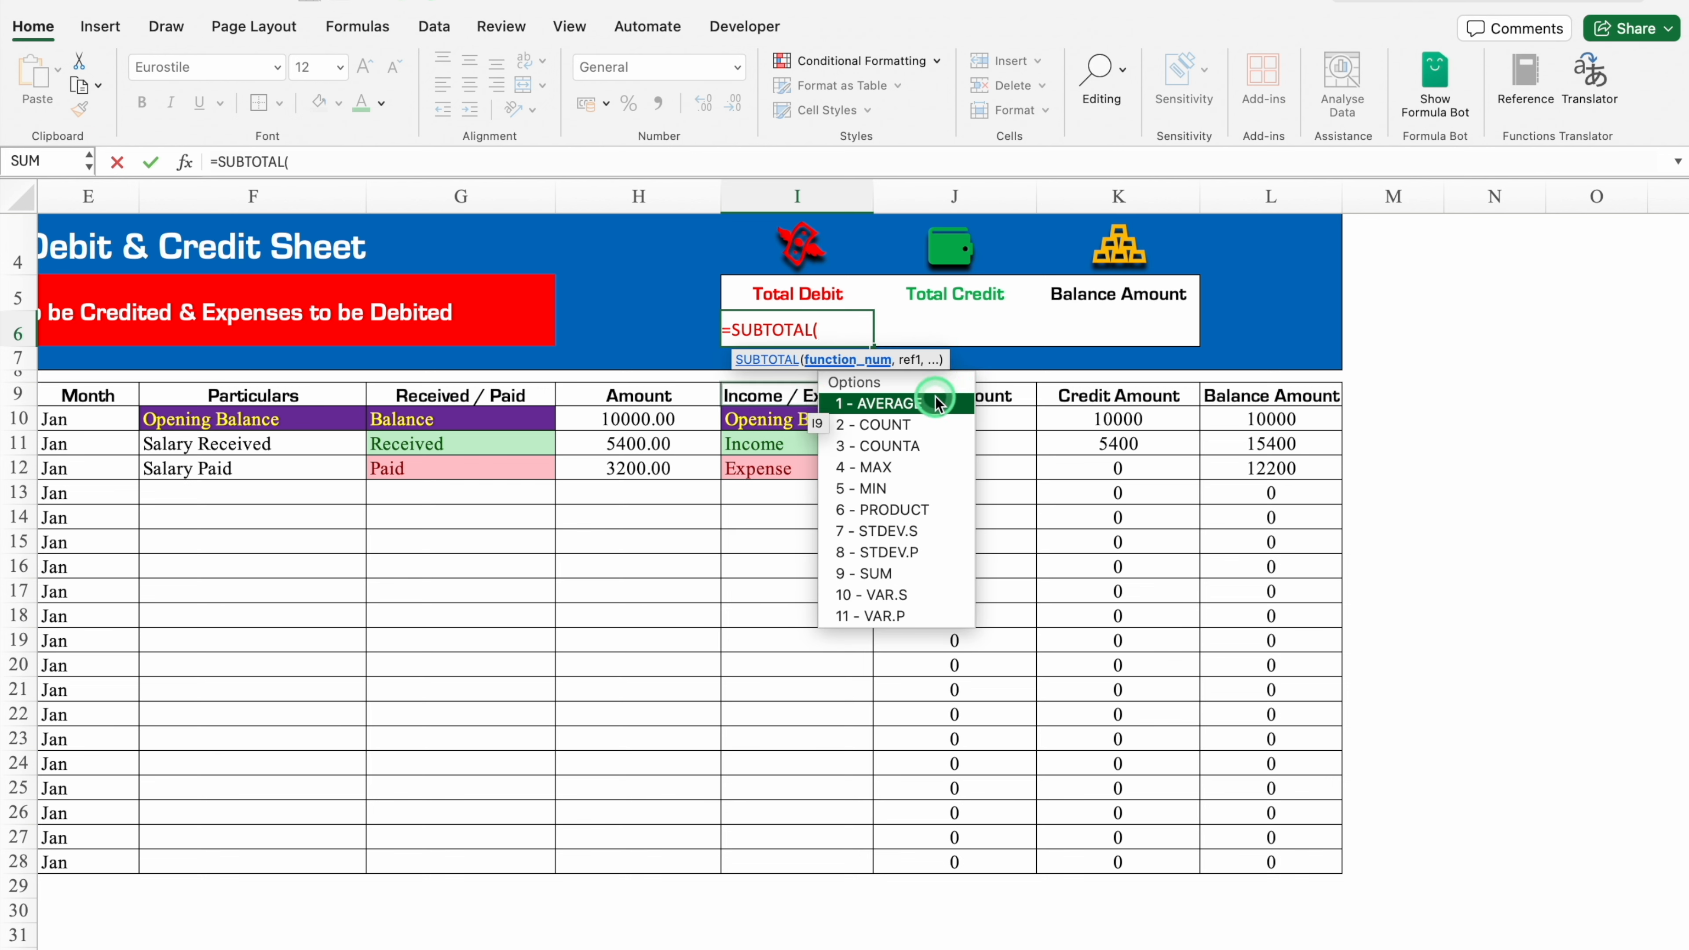
pyautogui.doubleClick(889, 573)
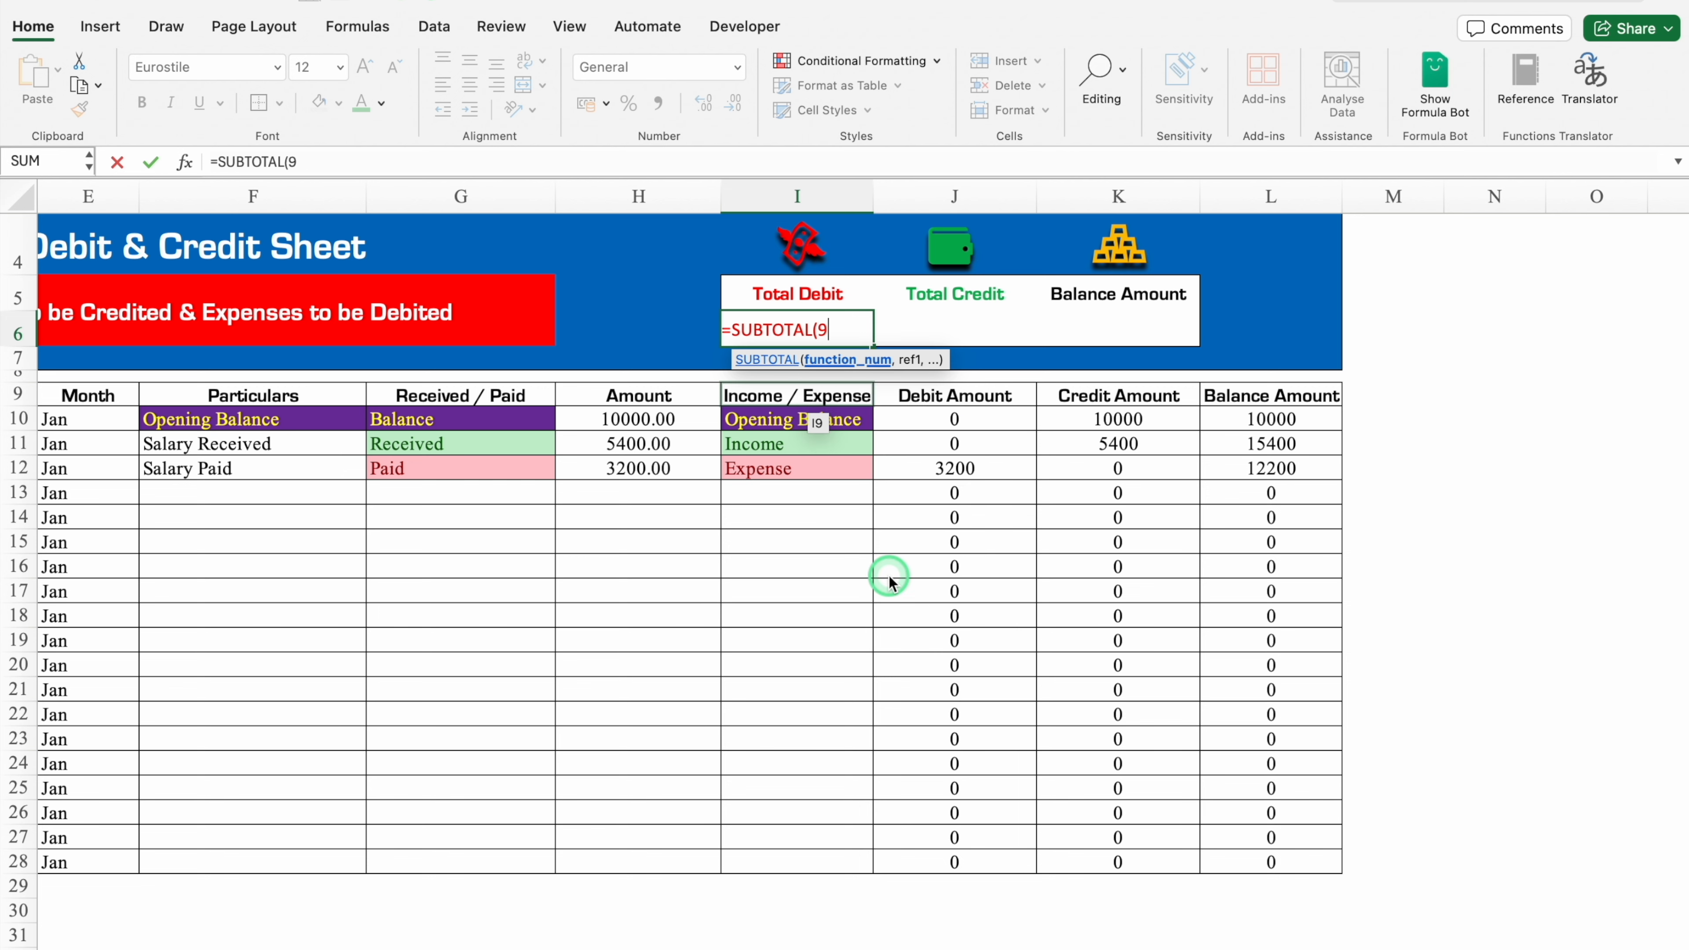
pyautogui.write(',')
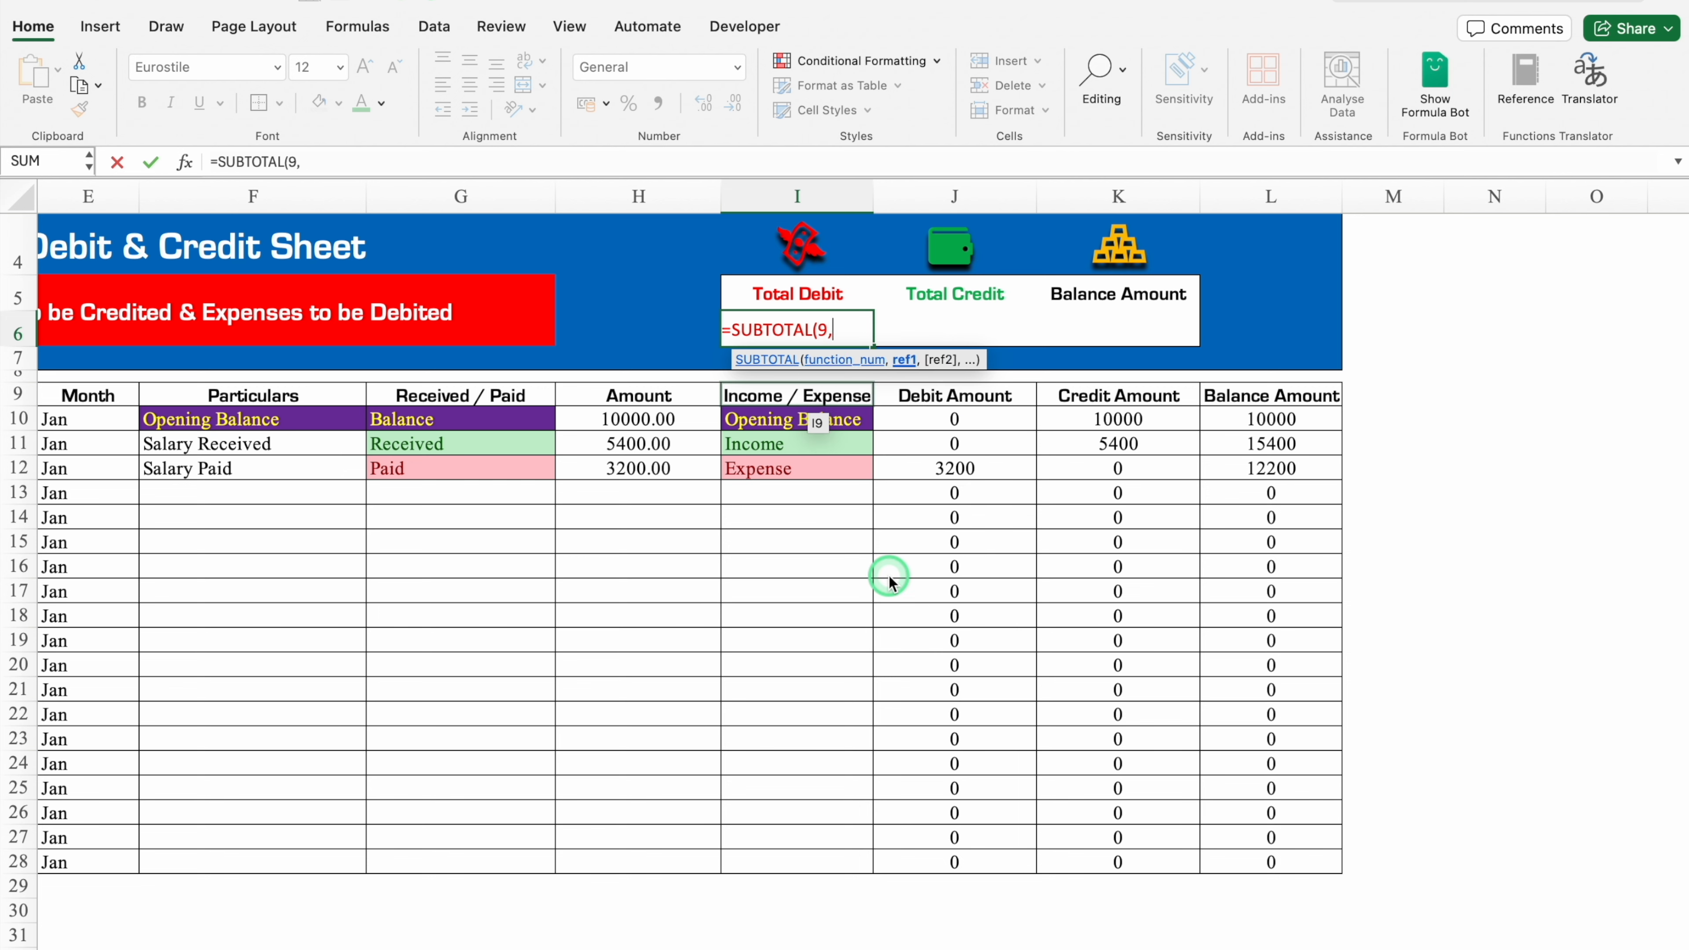
# Step: Set the Total Debit formula's reference to $J$10:J200 and commit it as =SUBTOTAL(9,$J$10:J200)
pyautogui.click(958, 418)
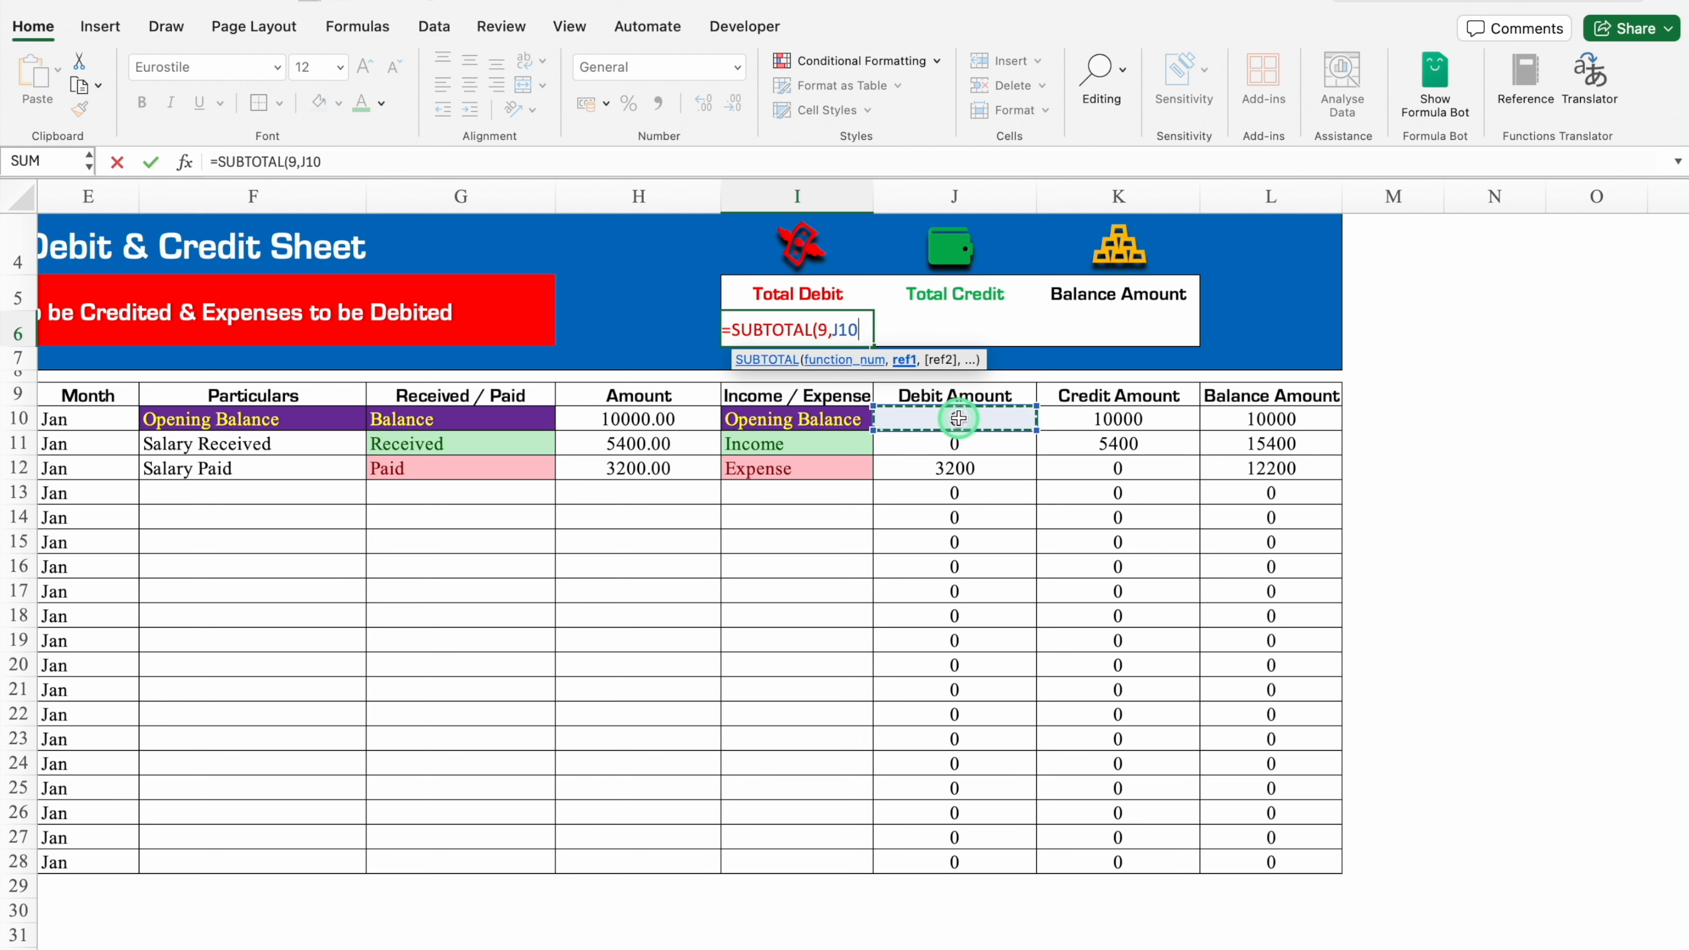
pyautogui.press('F4')
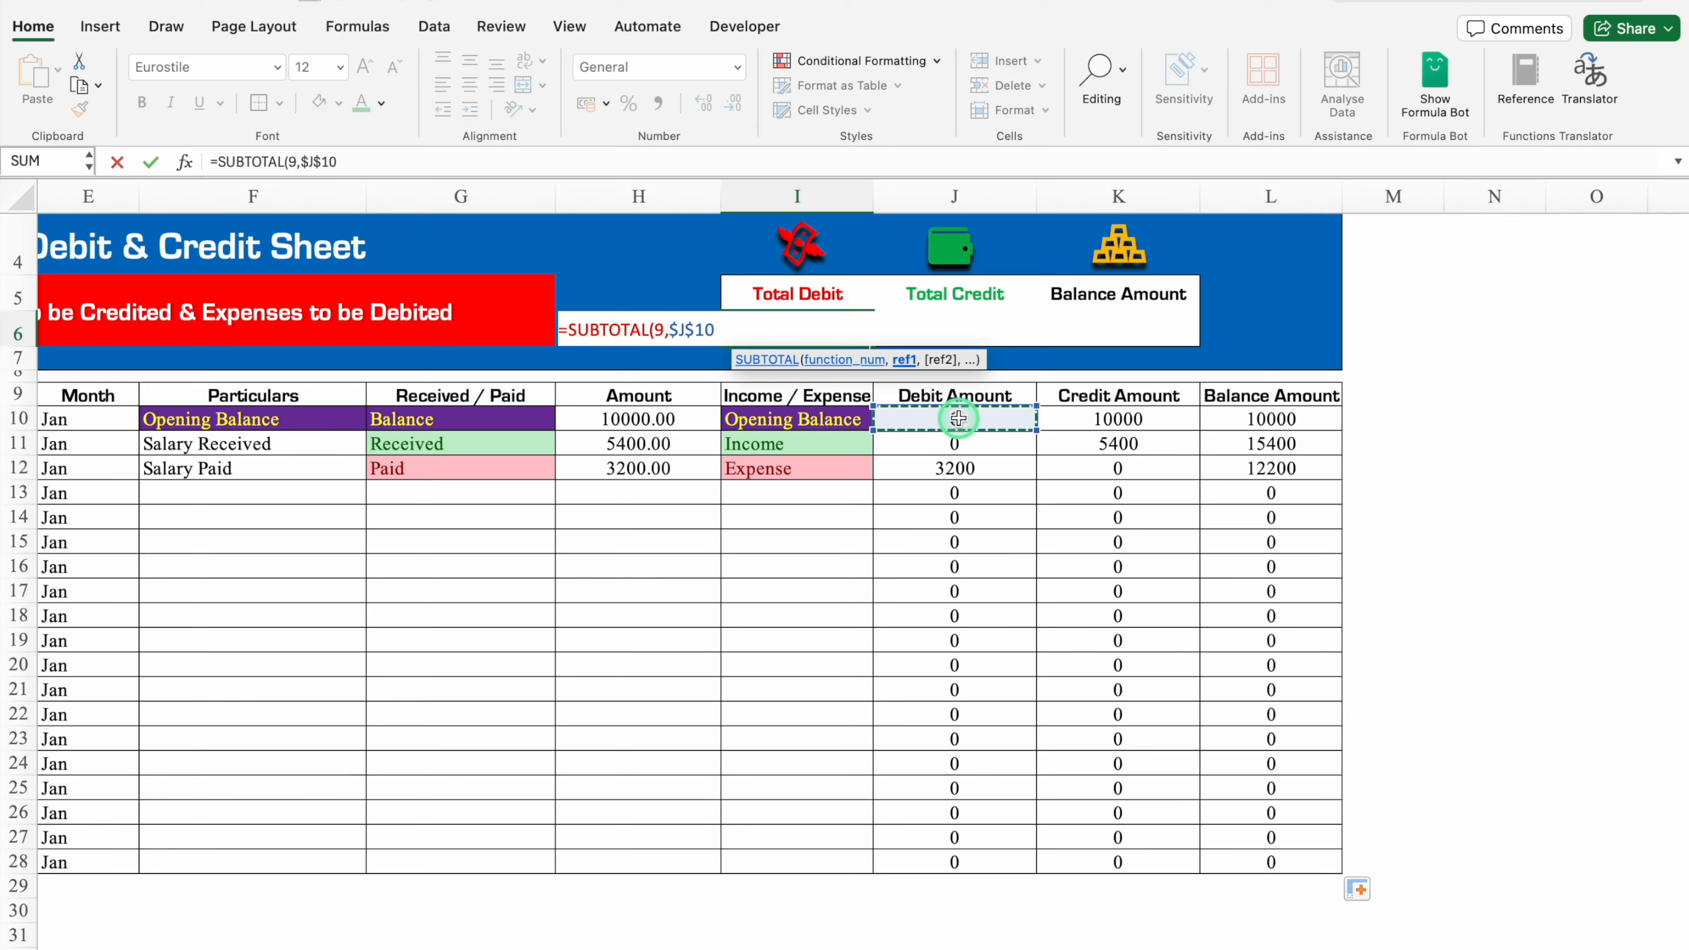
pyautogui.click(370, 161)
pyautogui.write(':')
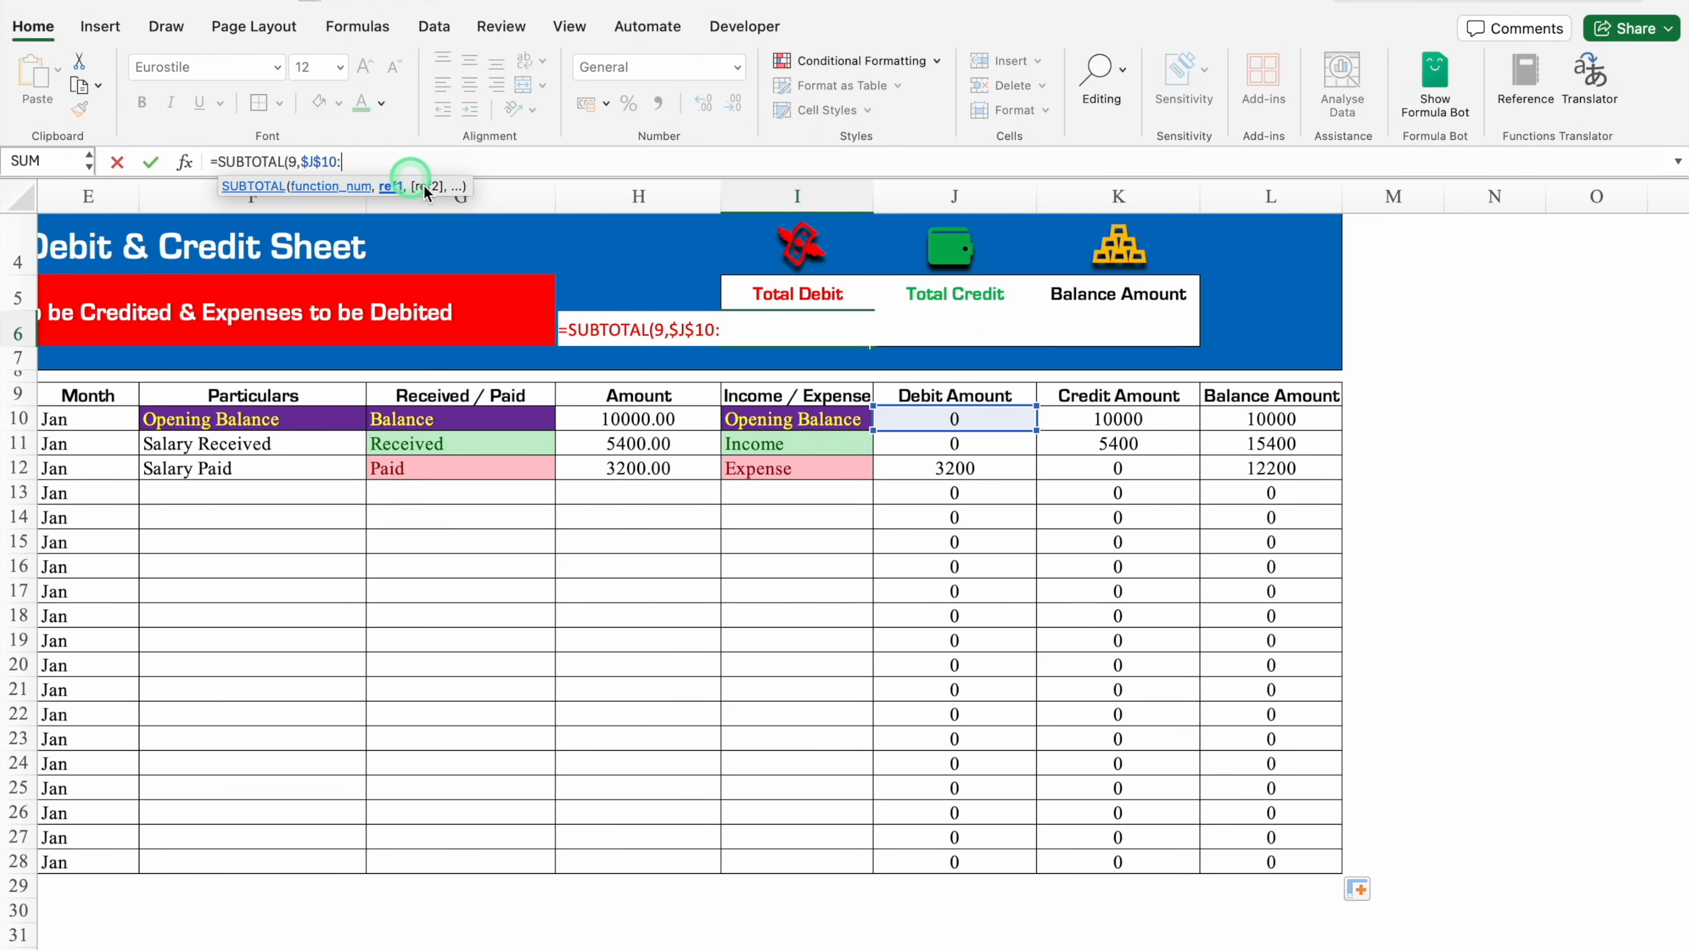
pyautogui.click(996, 863)
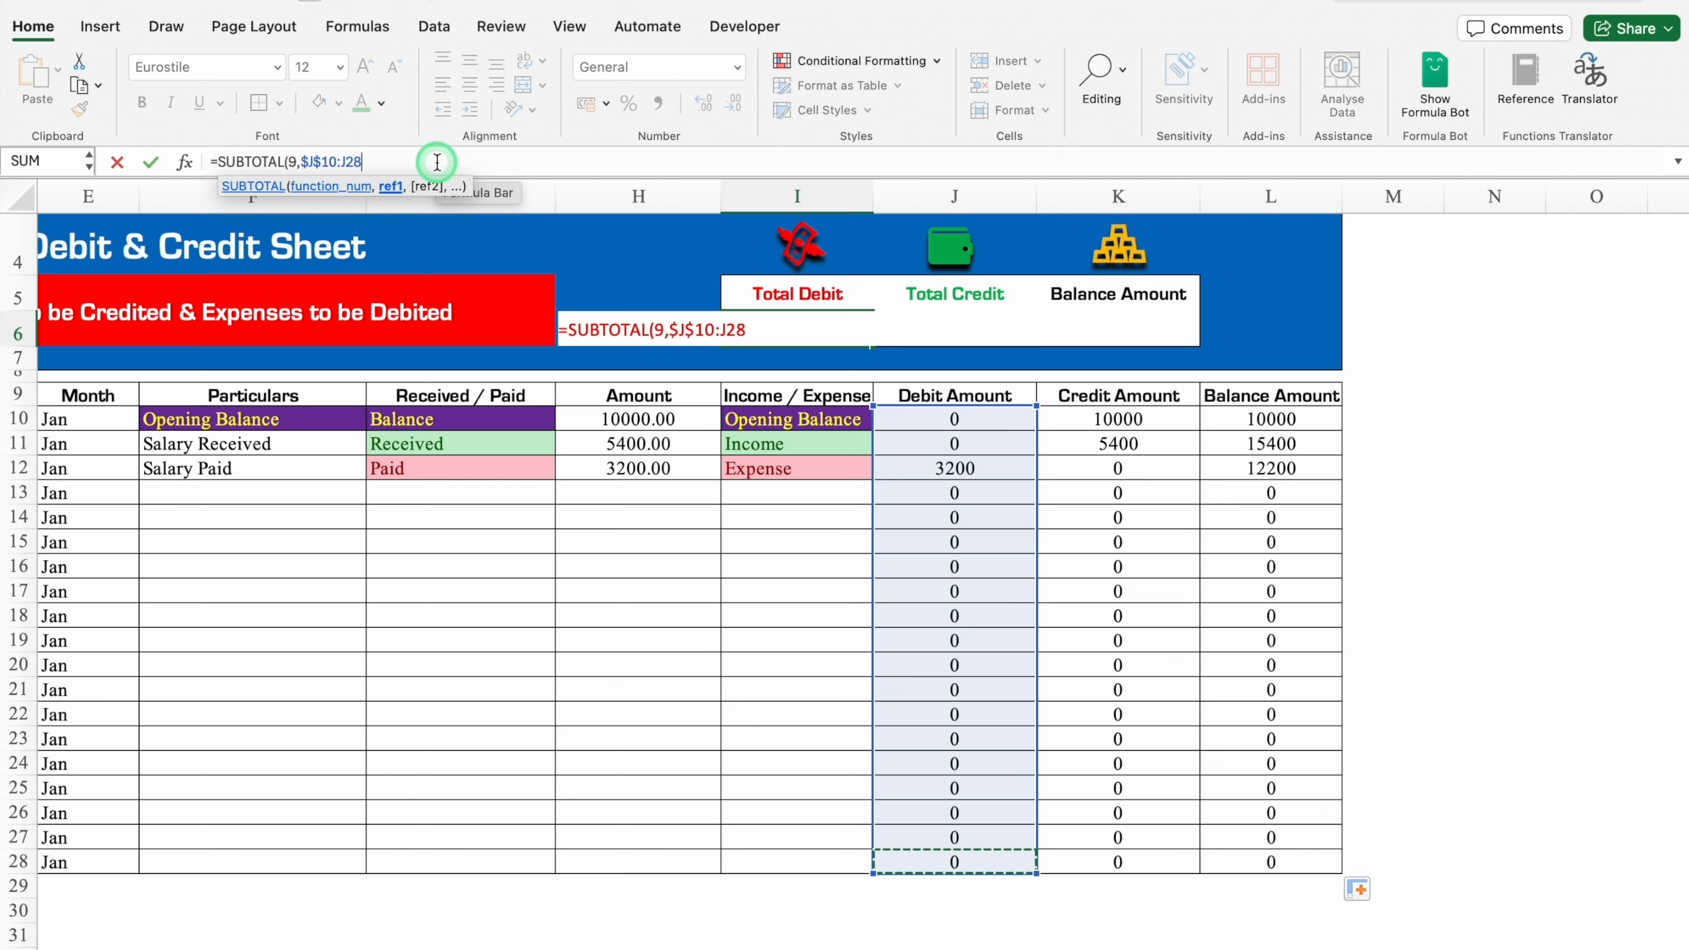
pyautogui.press('BackSpace')
pyautogui.press('BackSpace')
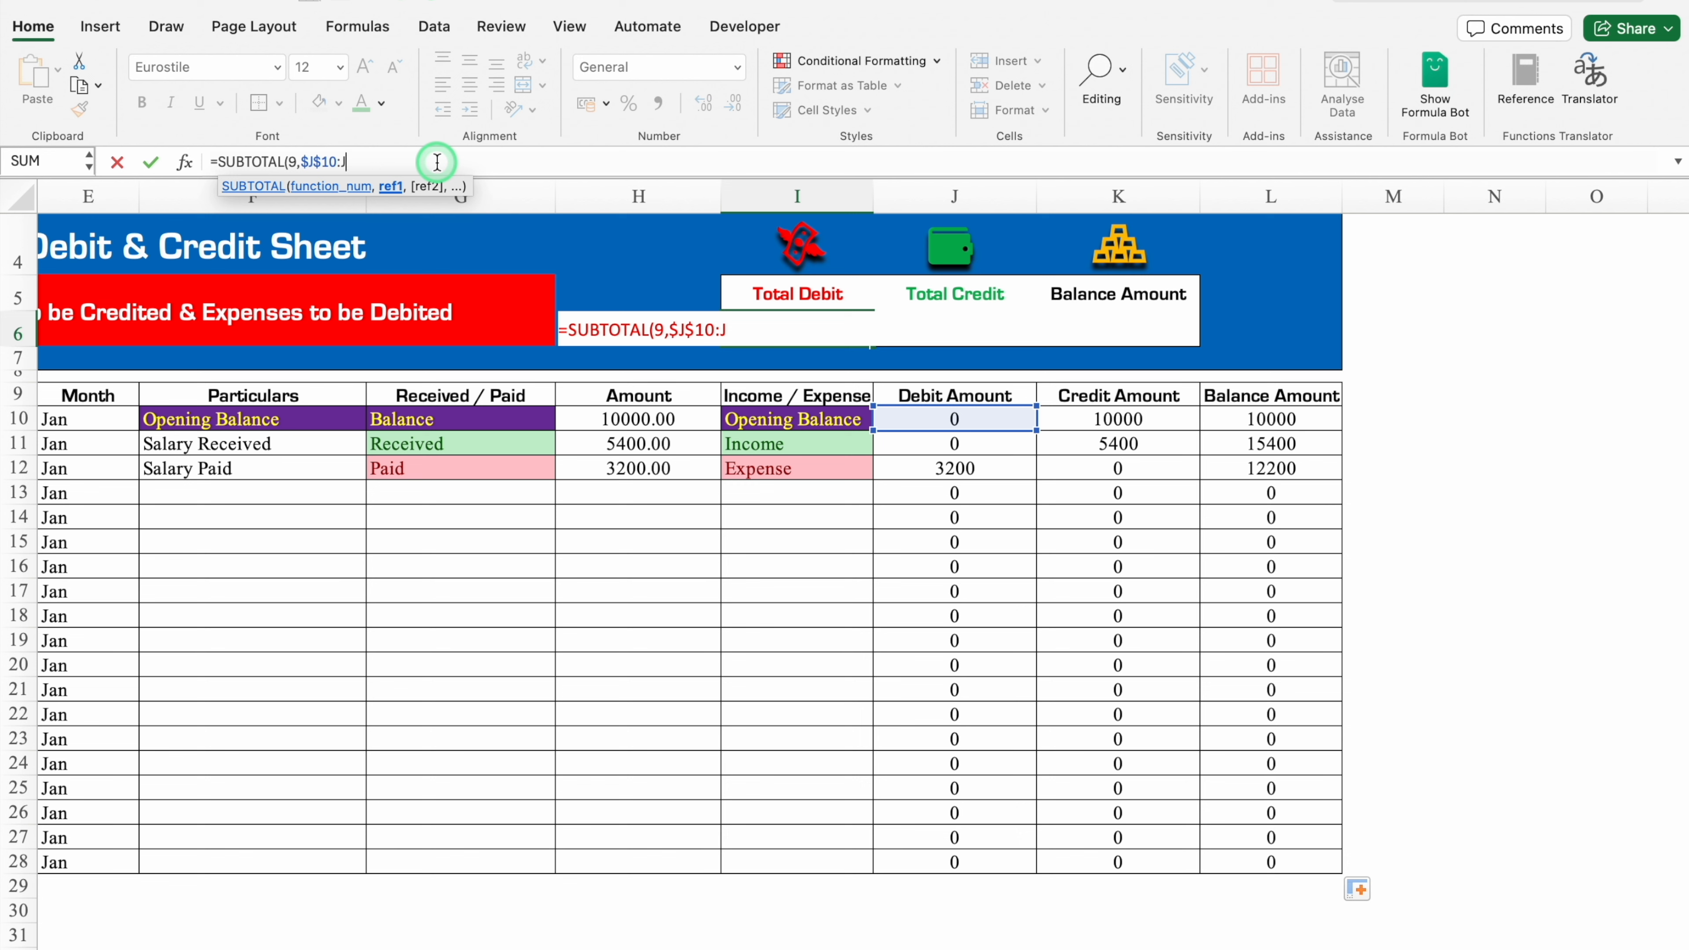
pyautogui.write('2')
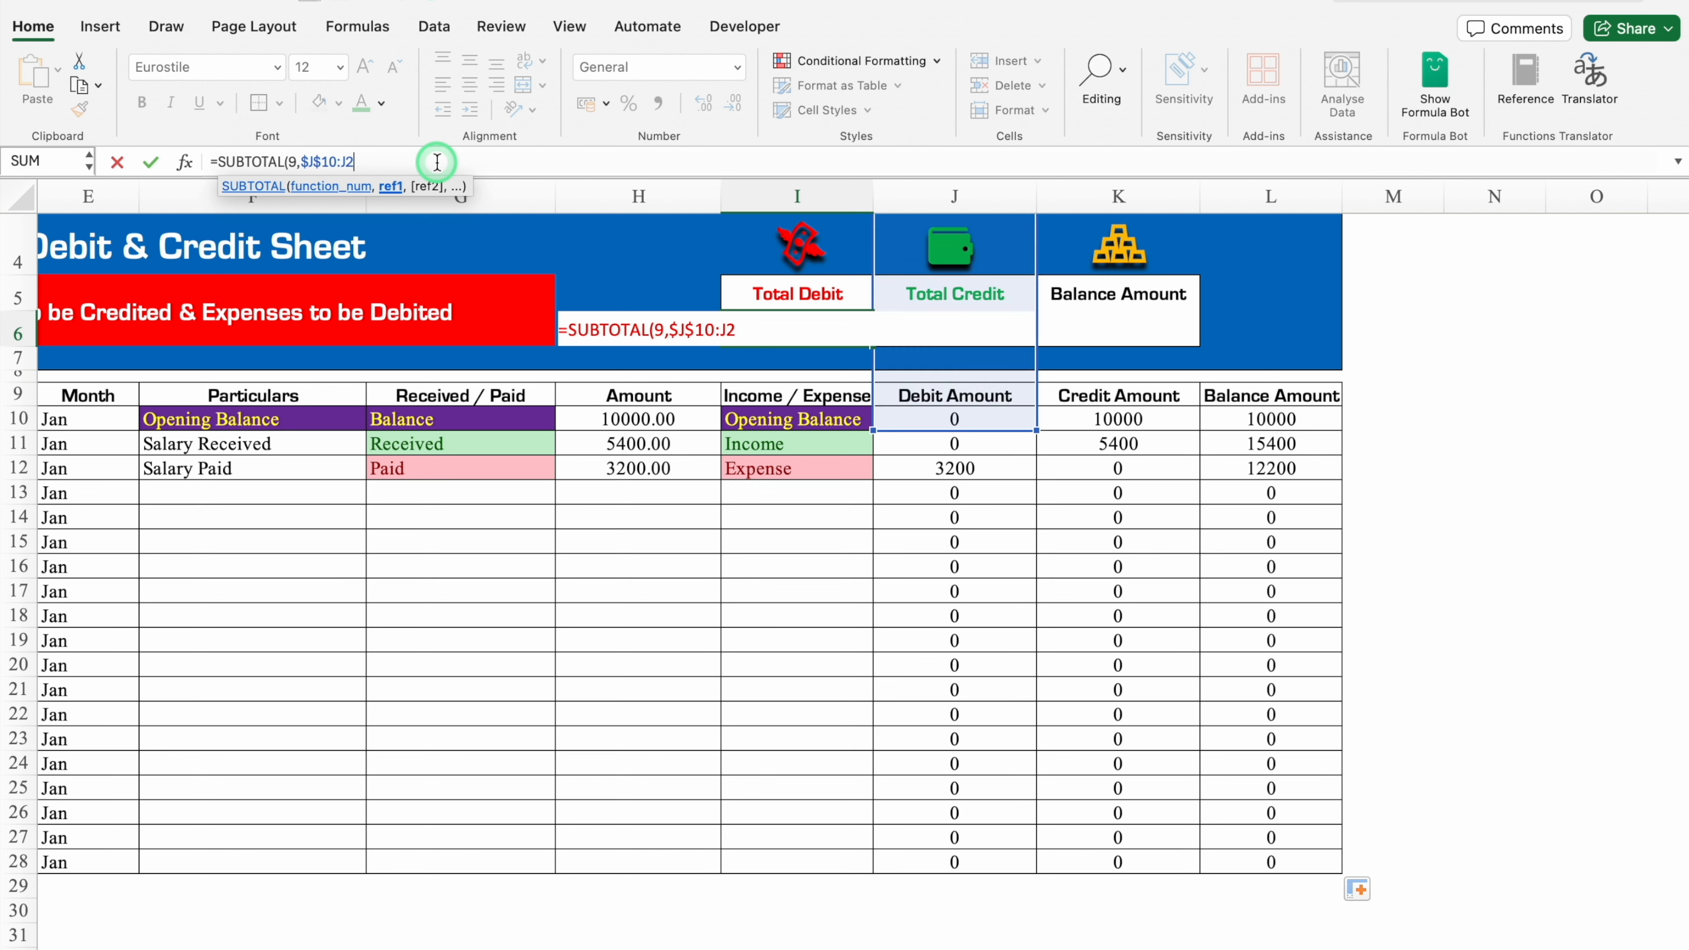
pyautogui.write('00)')
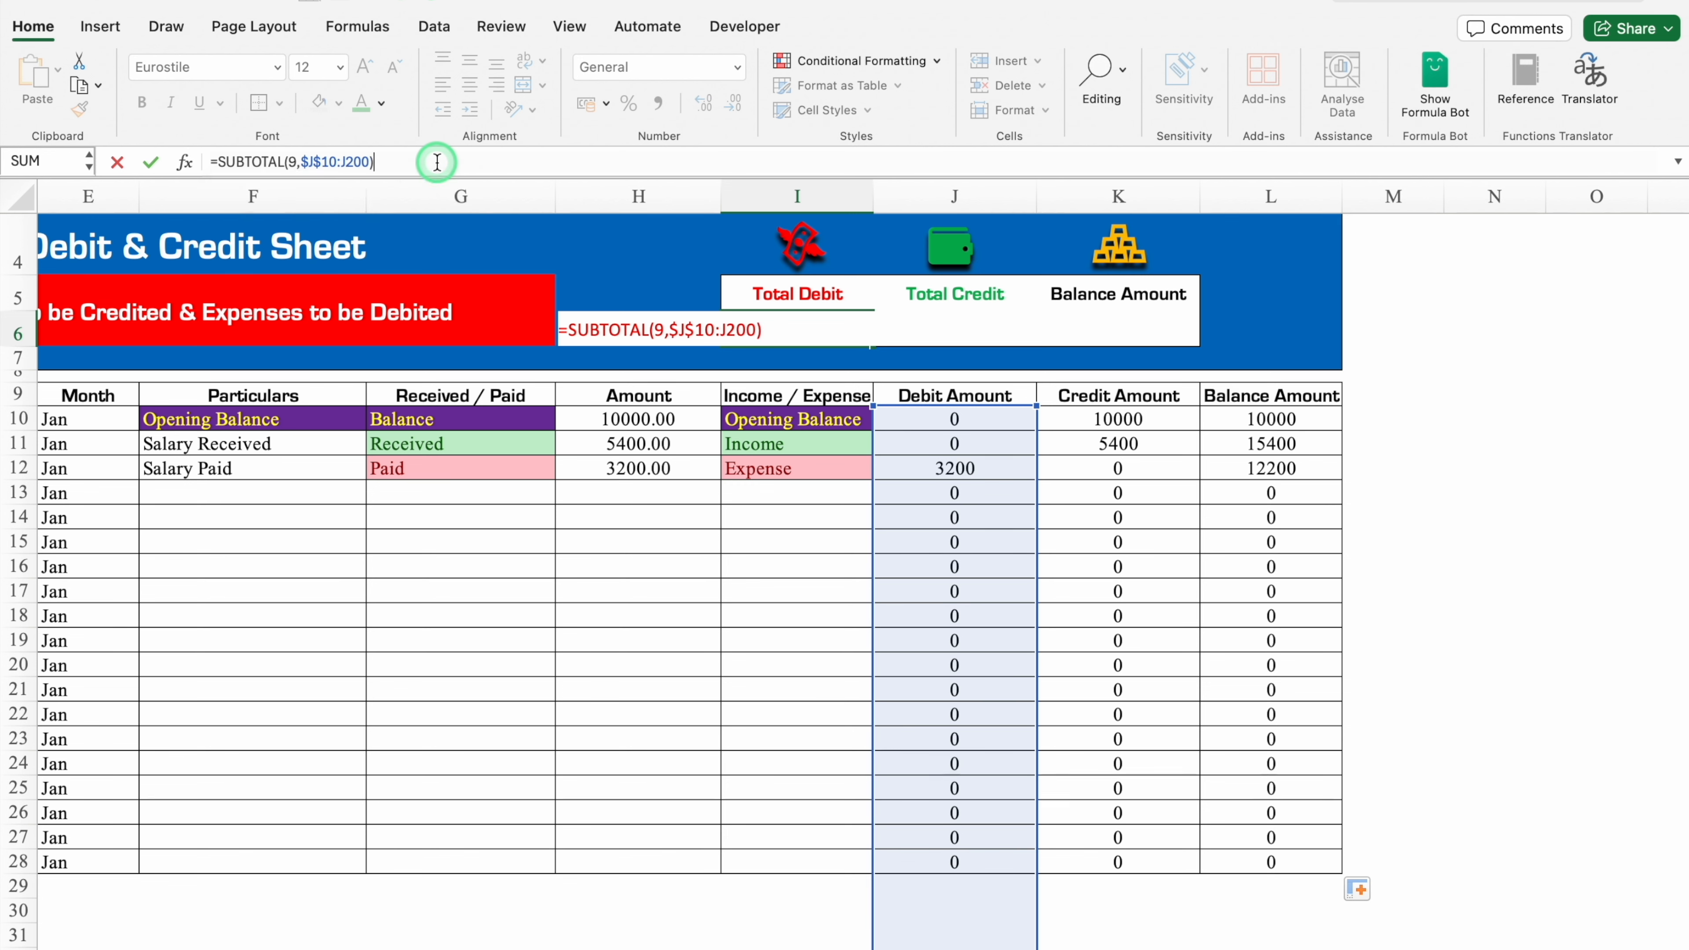
pyautogui.press('Return')
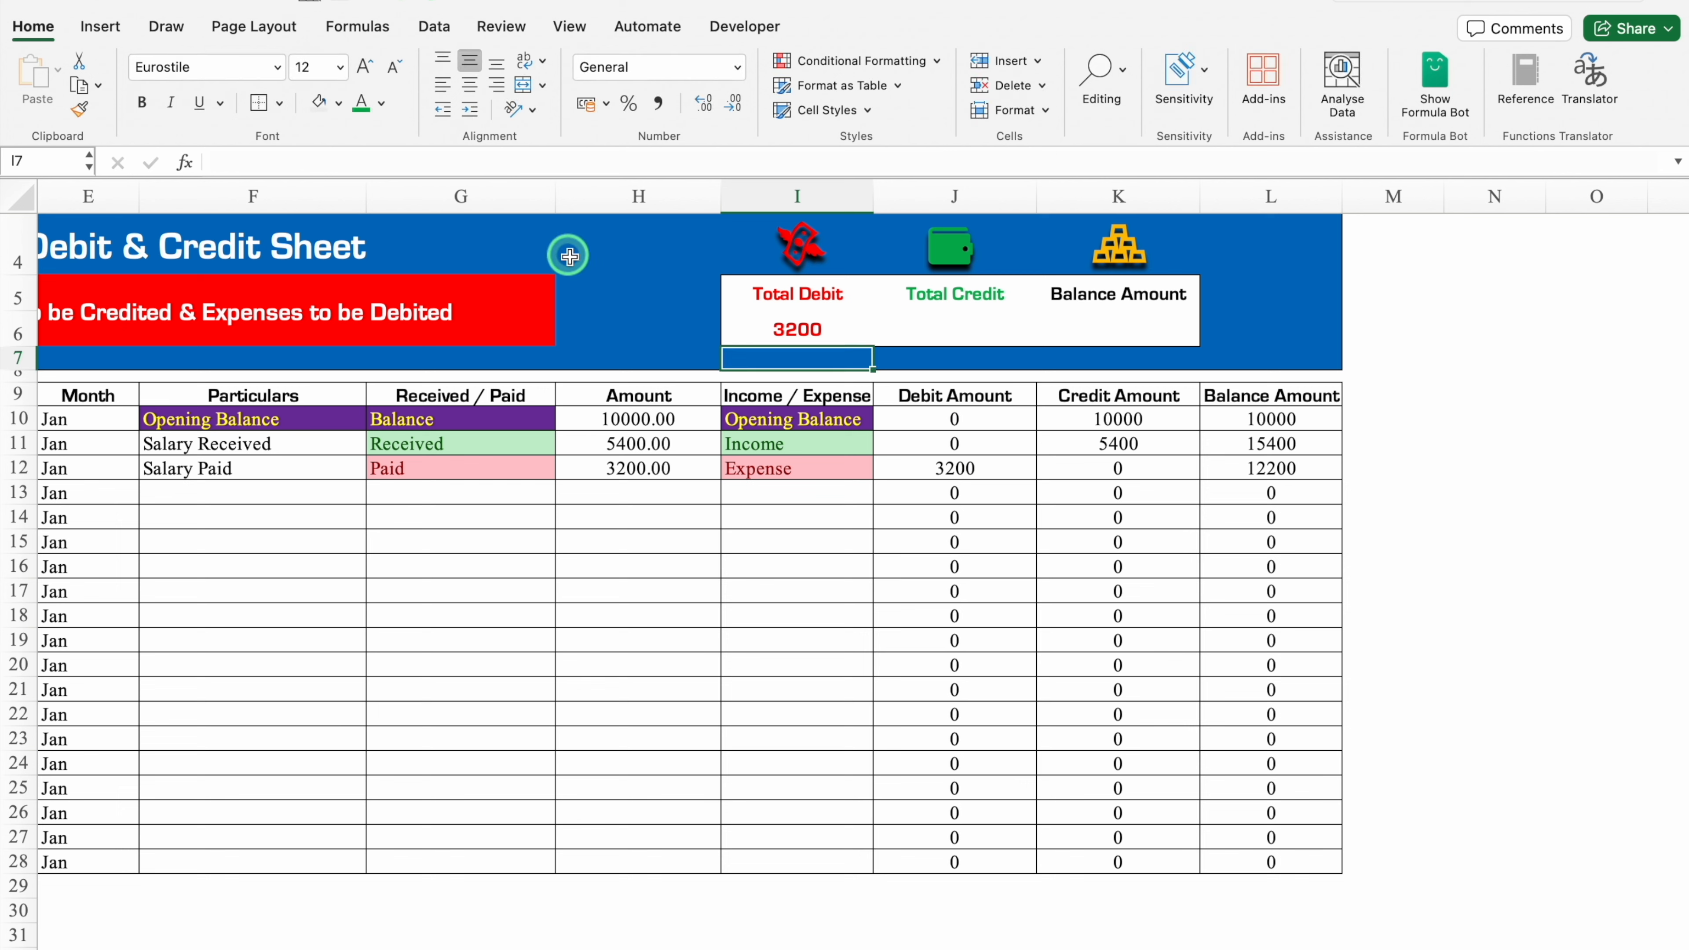
# Step: Format the Total Debit value in I6 as Currency
pyautogui.click(824, 325)
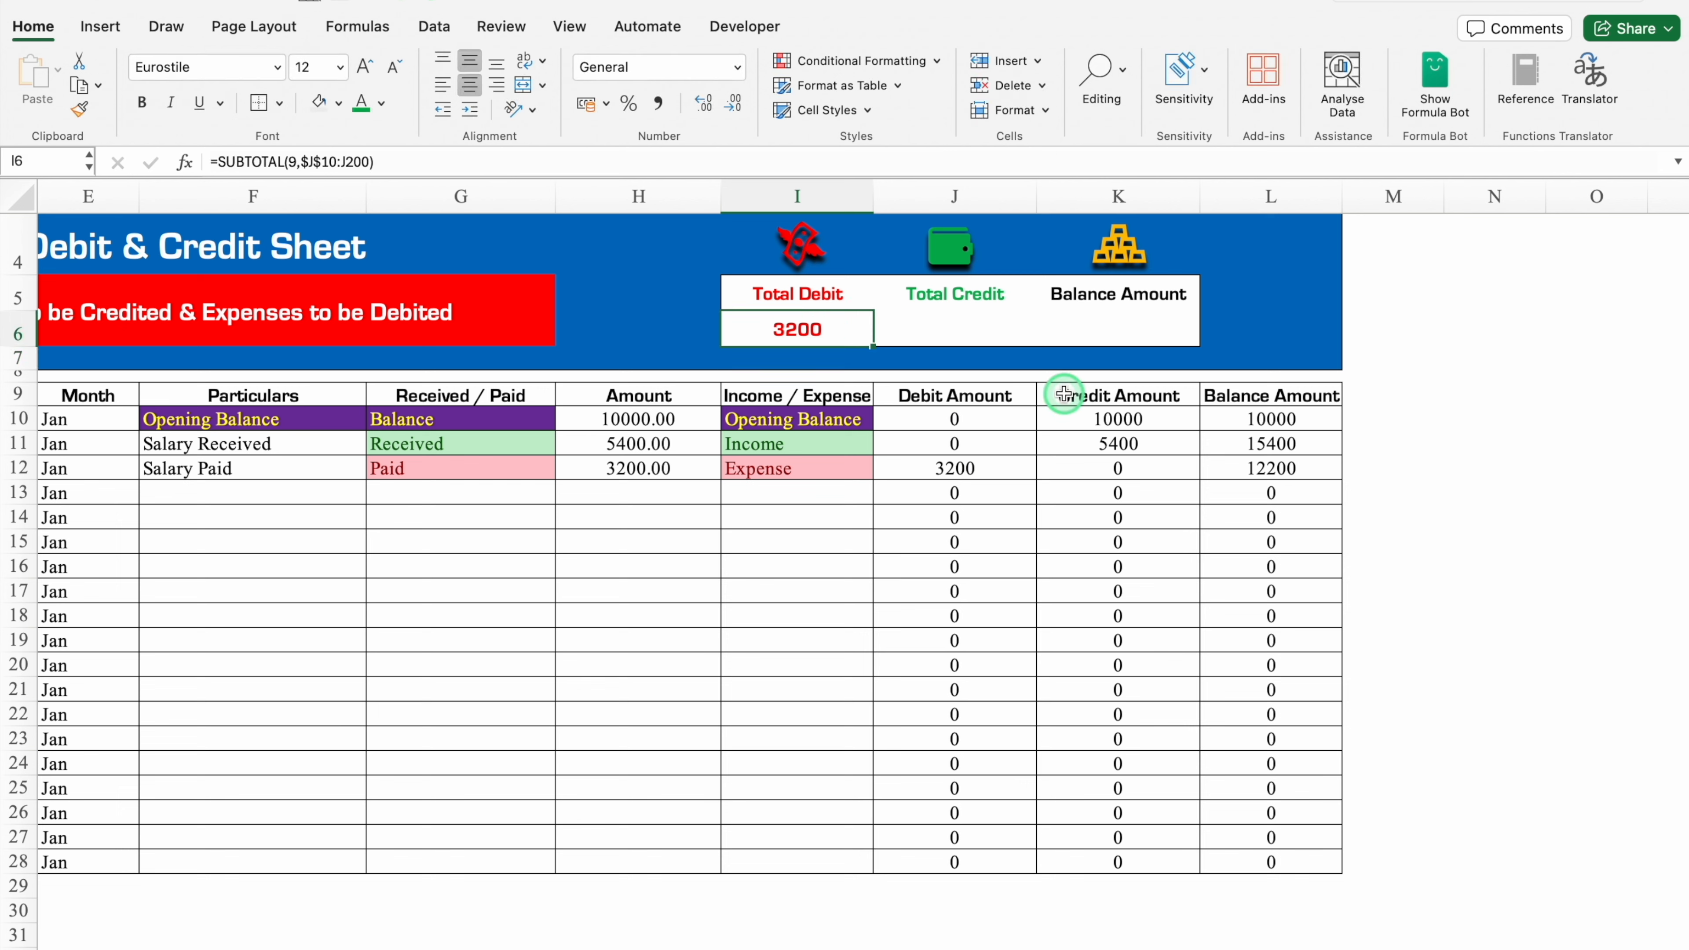
pyautogui.click(737, 67)
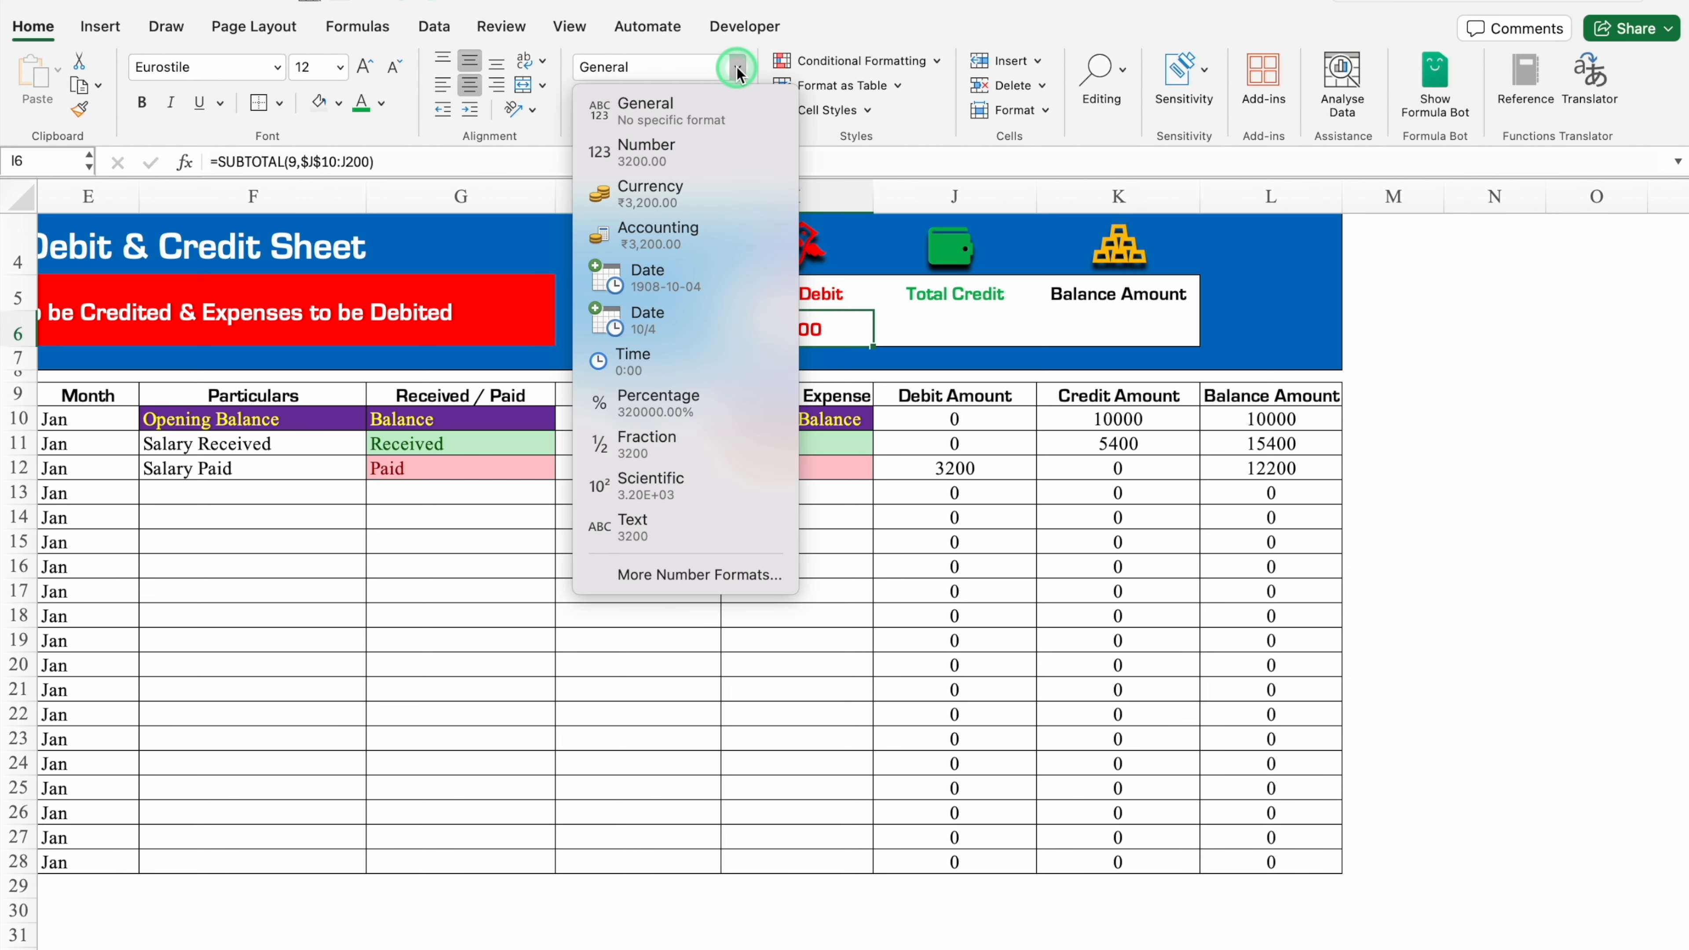
pyautogui.click(636, 192)
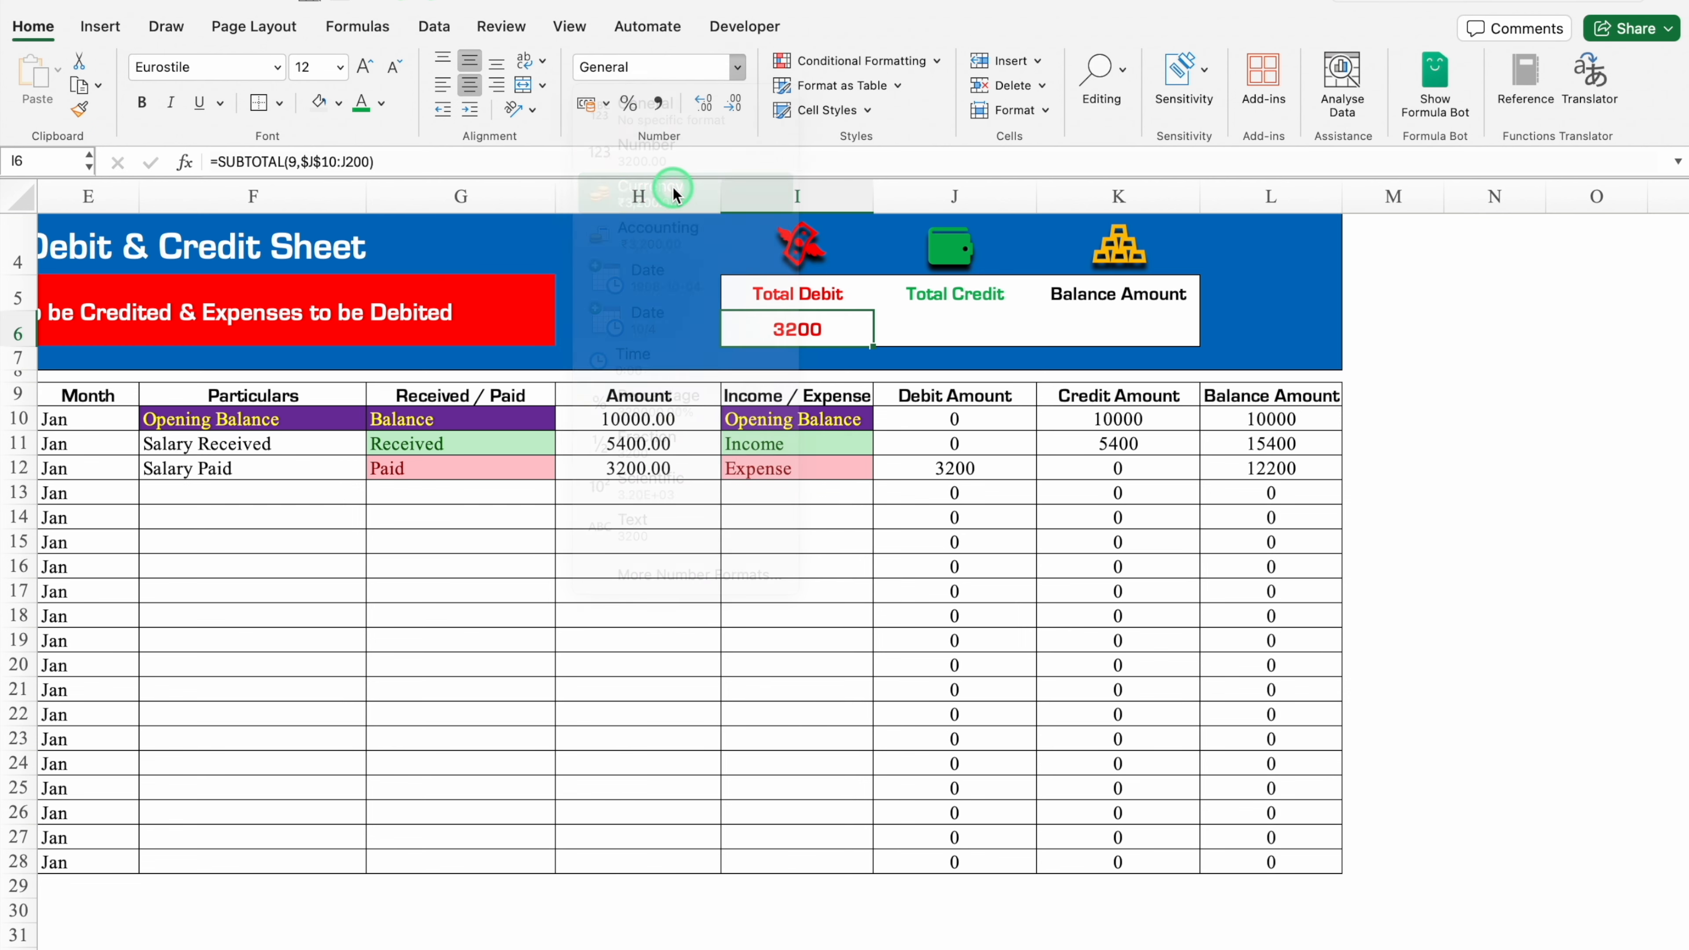
# Step: Start a SUBTOTAL formula in J6 under Total Credit, using function number 9 for SUM
pyautogui.click(947, 332)
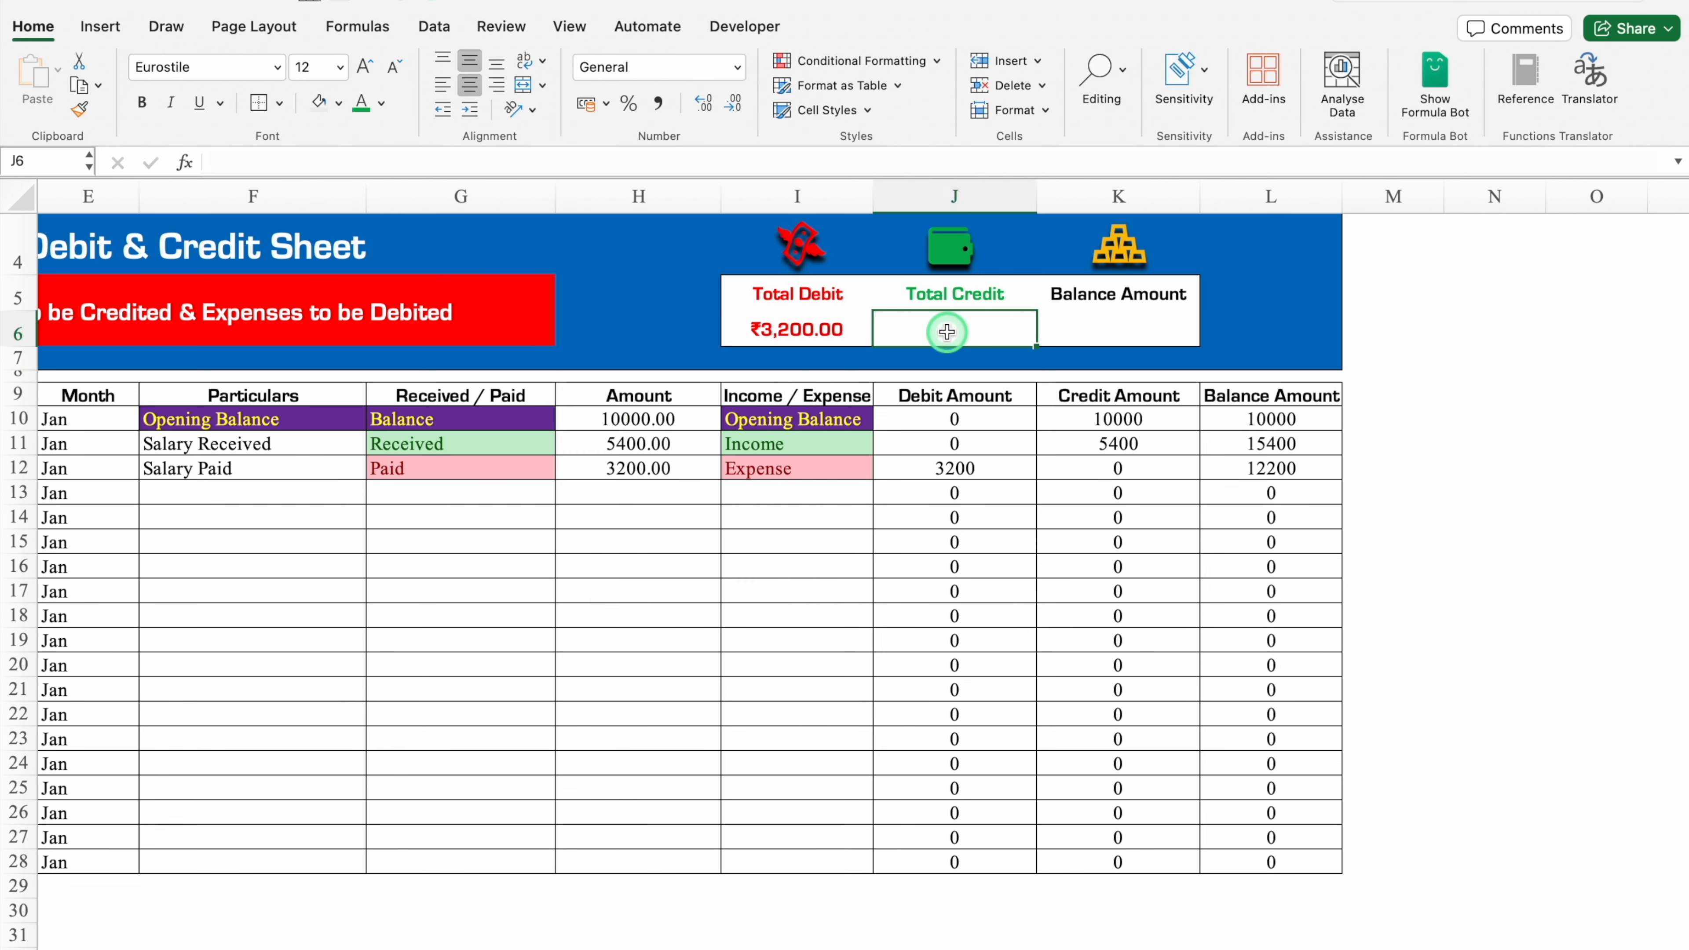
pyautogui.write('=sub')
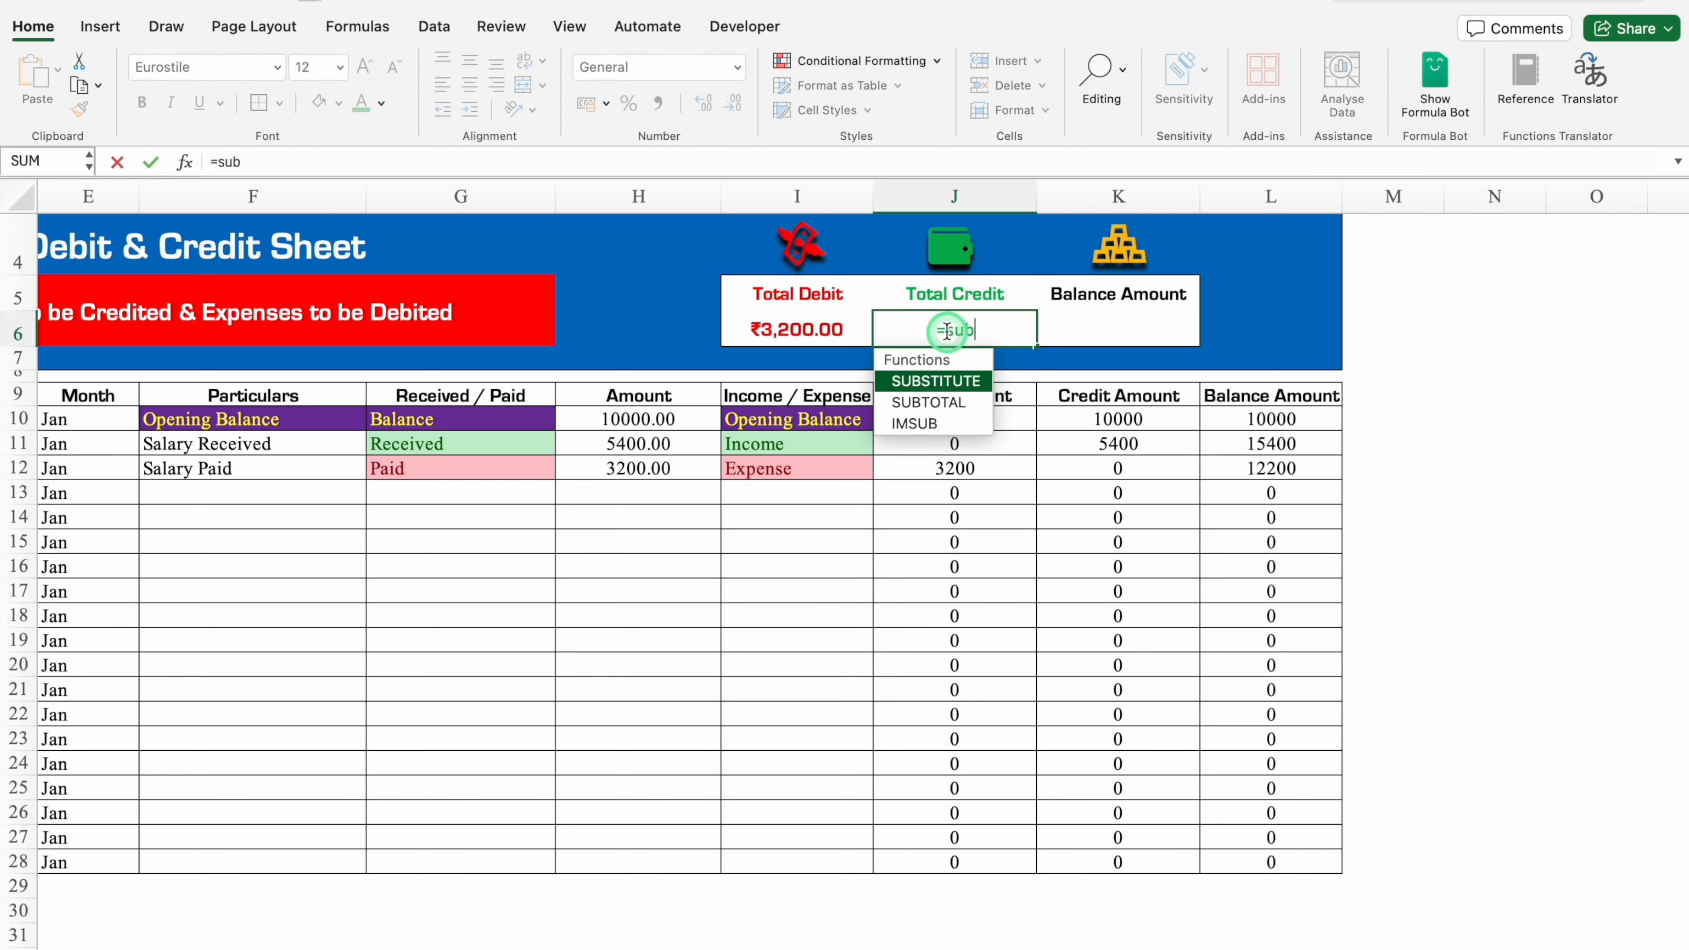
pyautogui.doubleClick(958, 403)
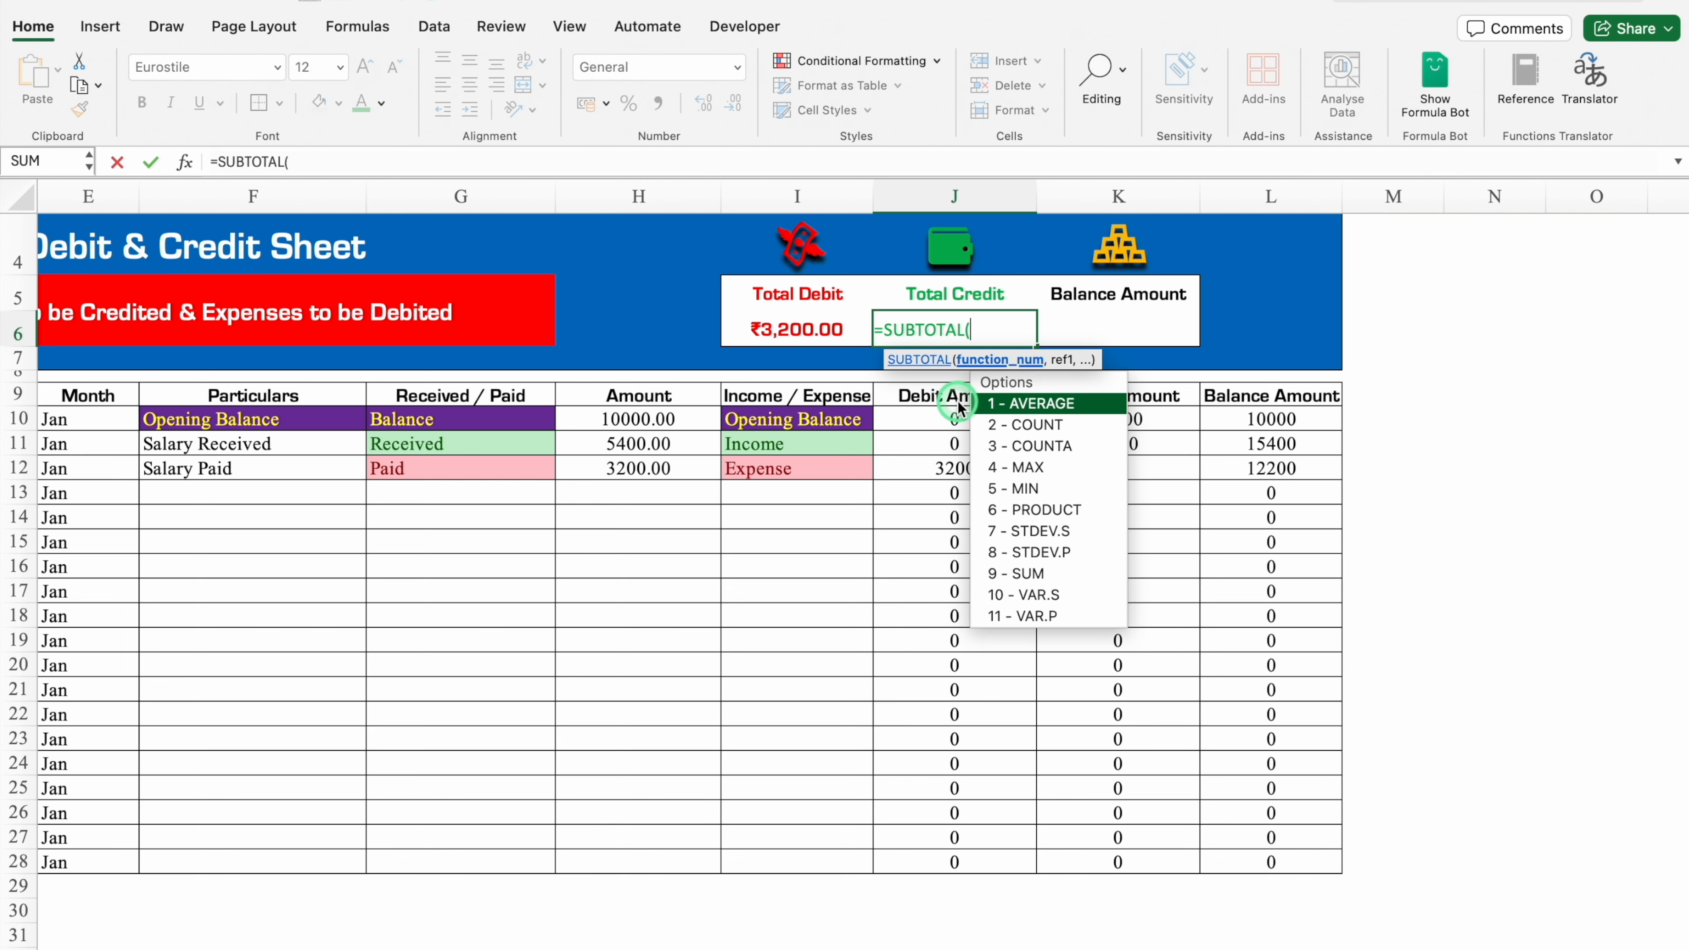
pyautogui.doubleClick(1065, 570)
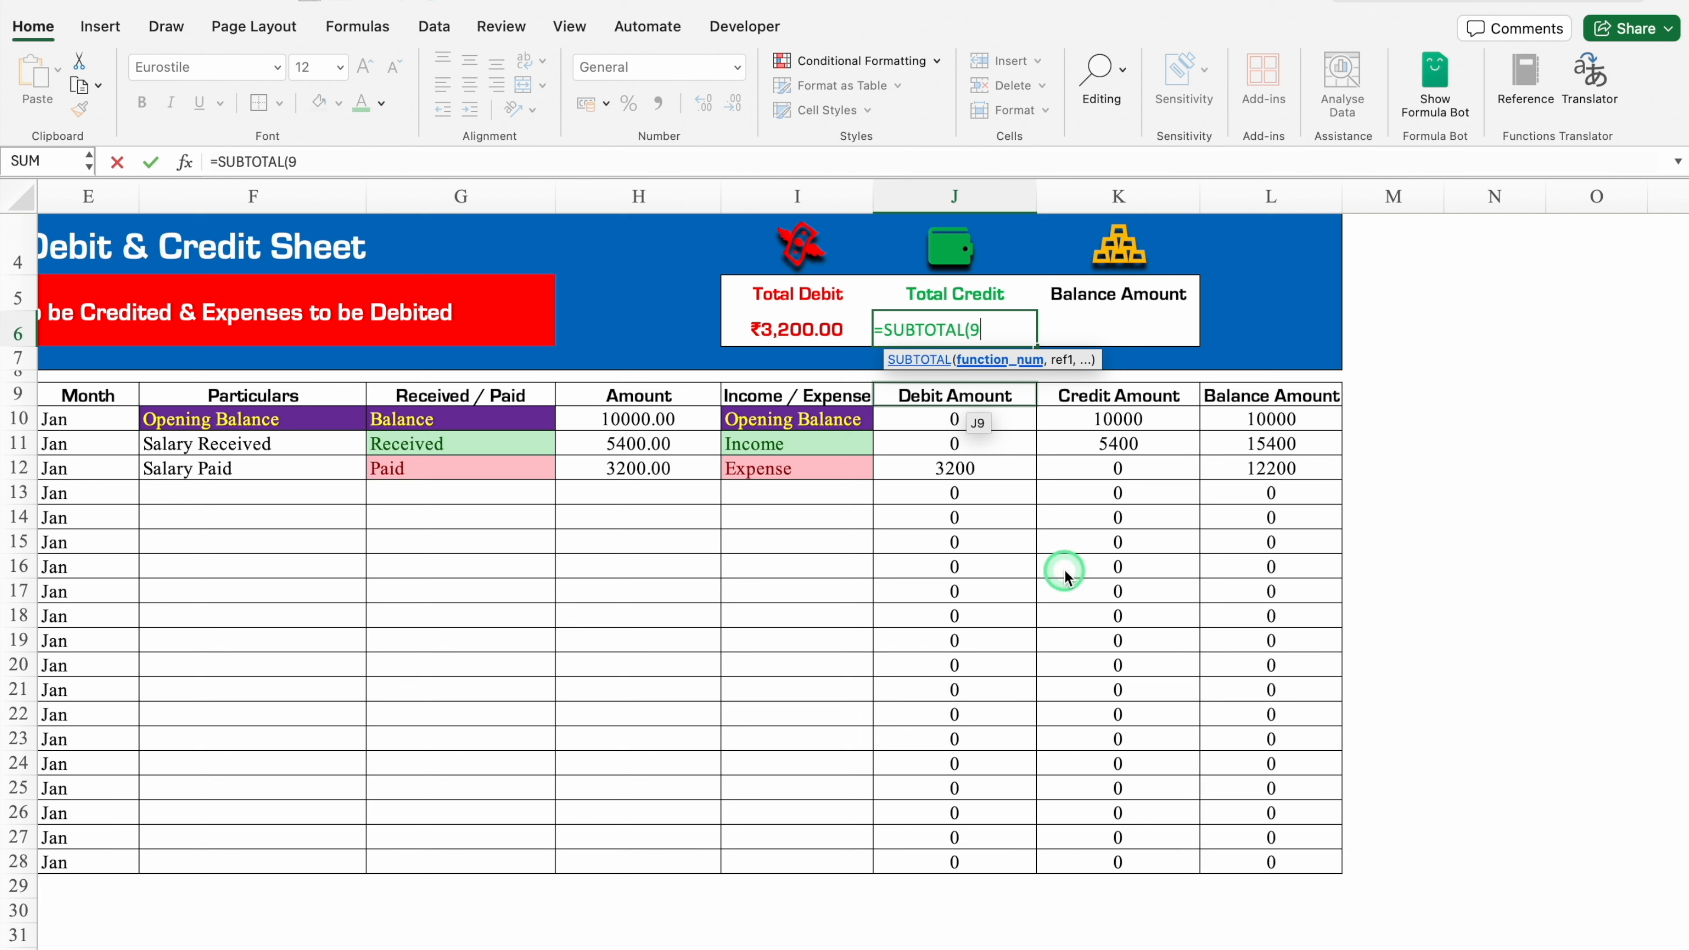
pyautogui.write(',')
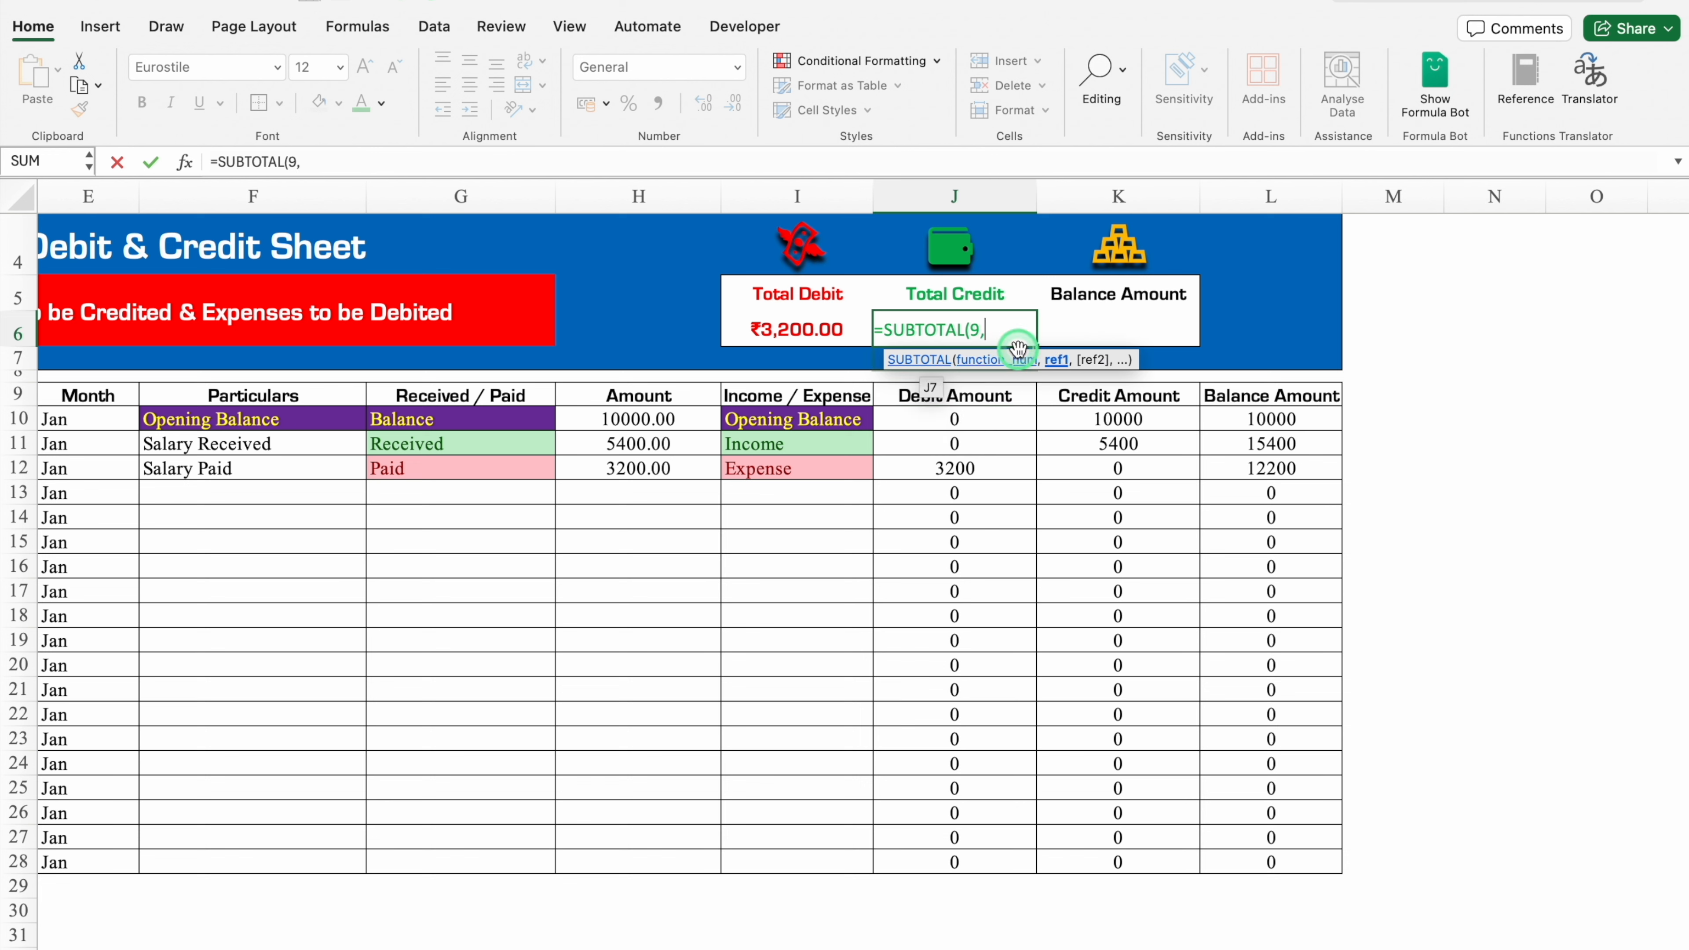
# Step: Set the Total Credit formula's reference to $K$10:K200 and commit it as =SUBTOTAL(9,$K$10:K200)
pyautogui.click(1107, 418)
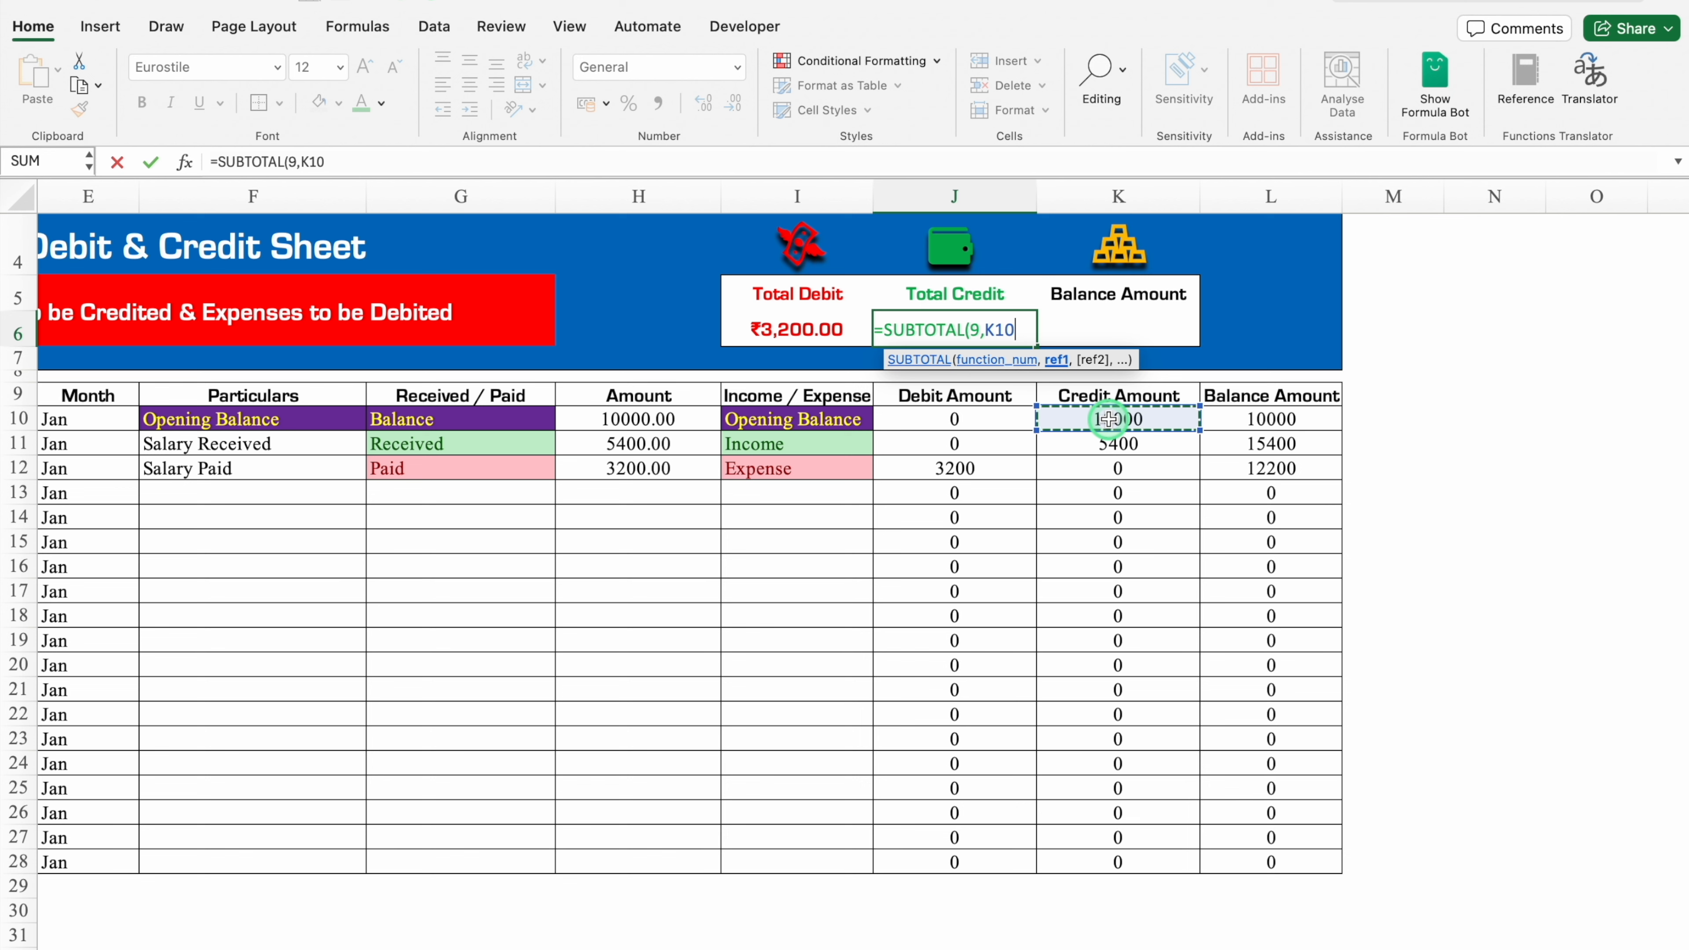
pyautogui.press('F4')
pyautogui.moveTo(1108, 419); pyautogui.dragTo(1142, 841)
pyautogui.click(976, 333)
pyautogui.press('BackSpace')
pyautogui.press('BackSpace')
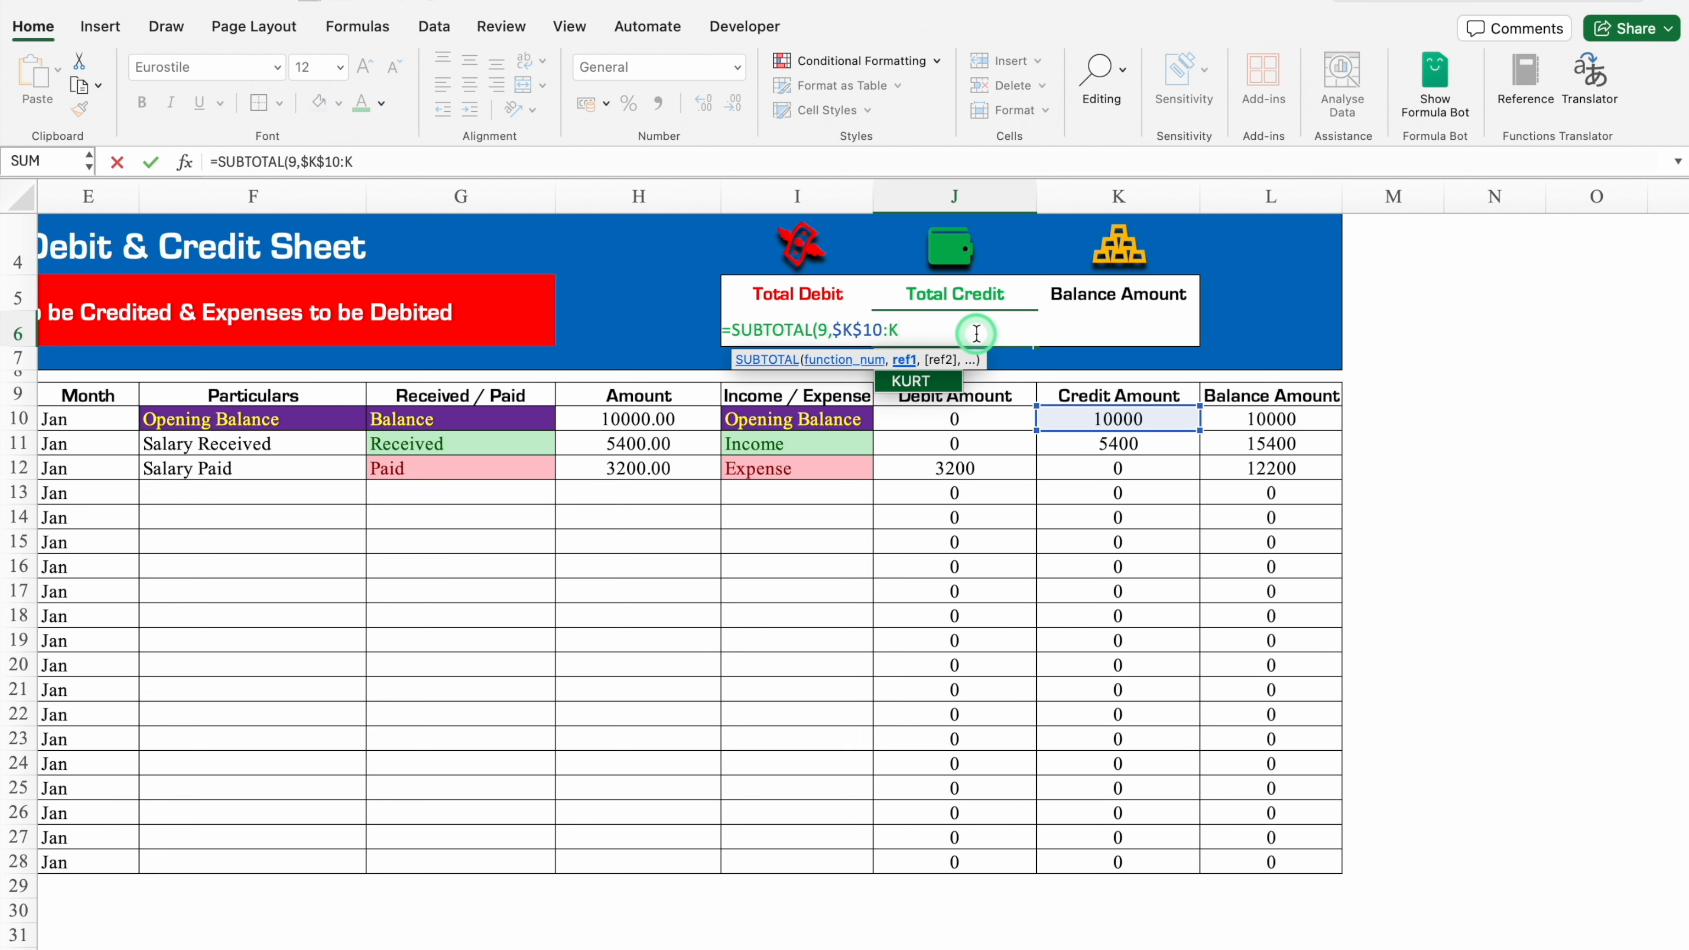
pyautogui.write('200')
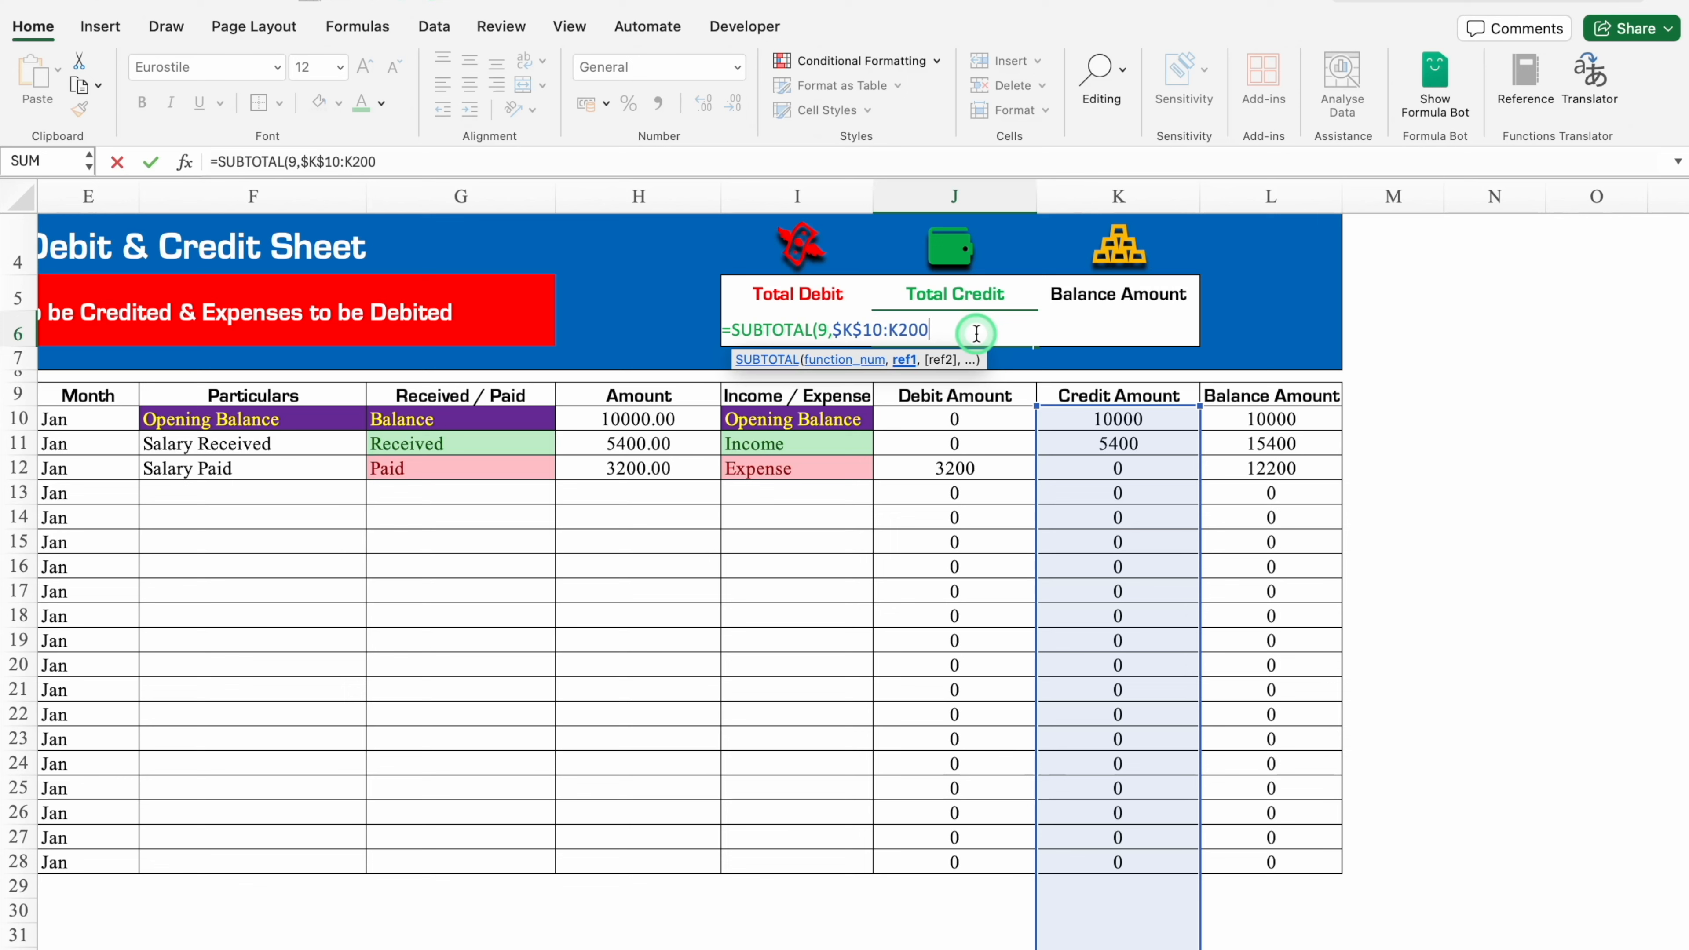
pyautogui.write(')')
pyautogui.press('Return')
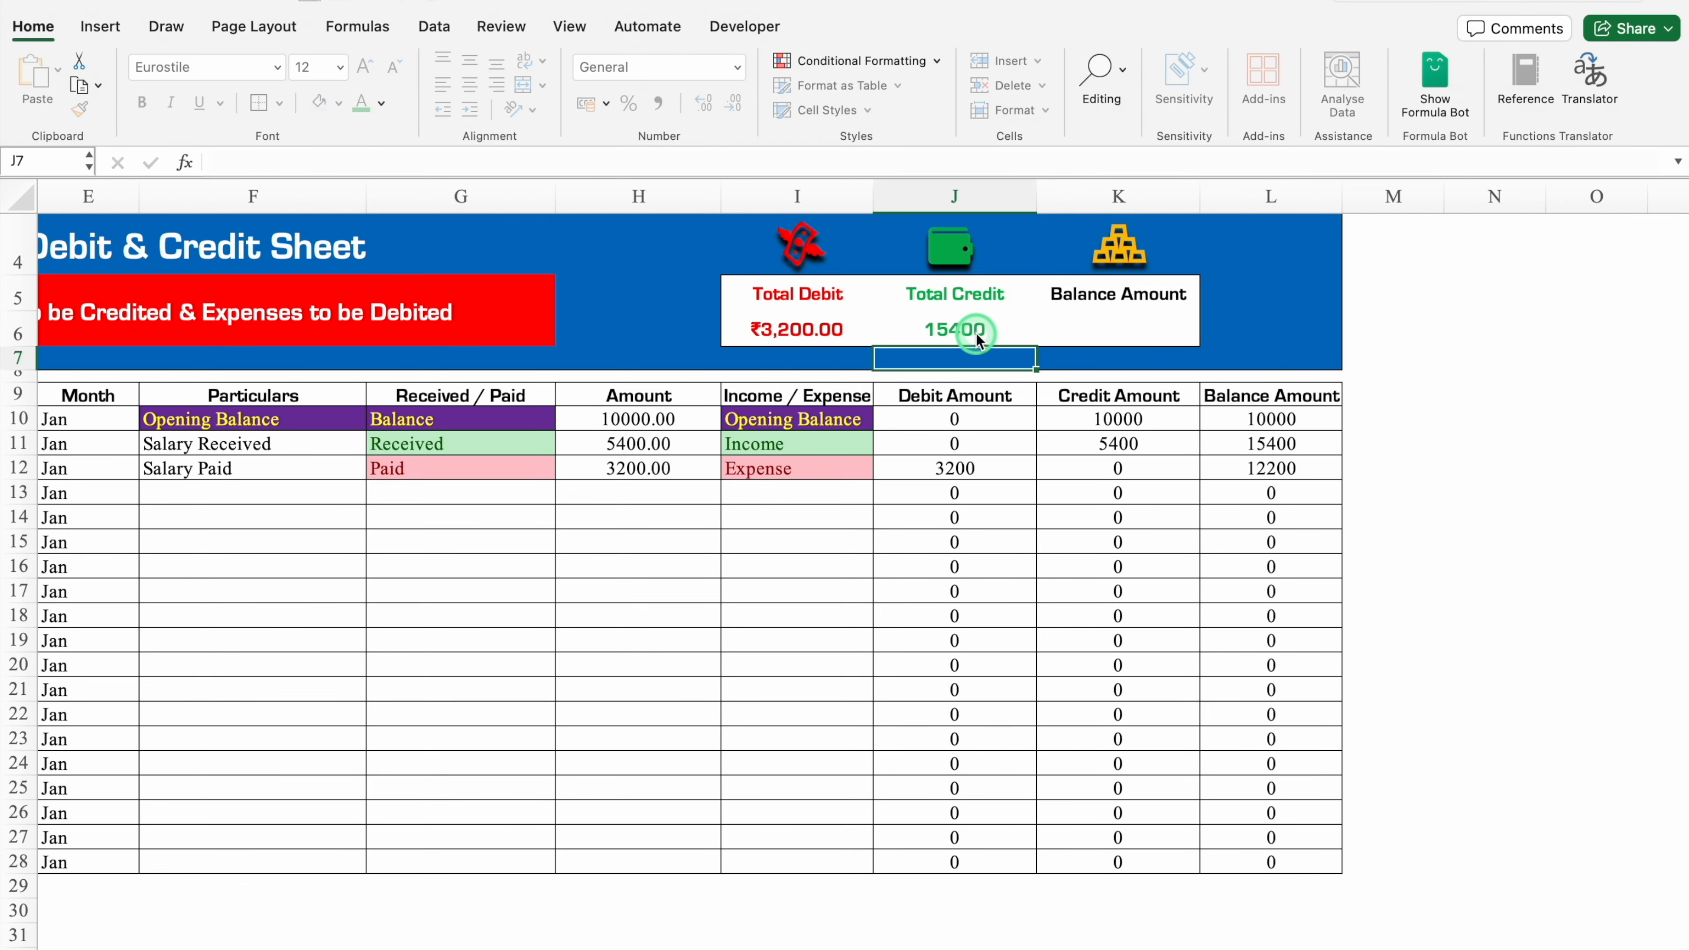
# Step: Format the Total Credit value in J6 as Currency
pyautogui.click(977, 332)
pyautogui.click(737, 68)
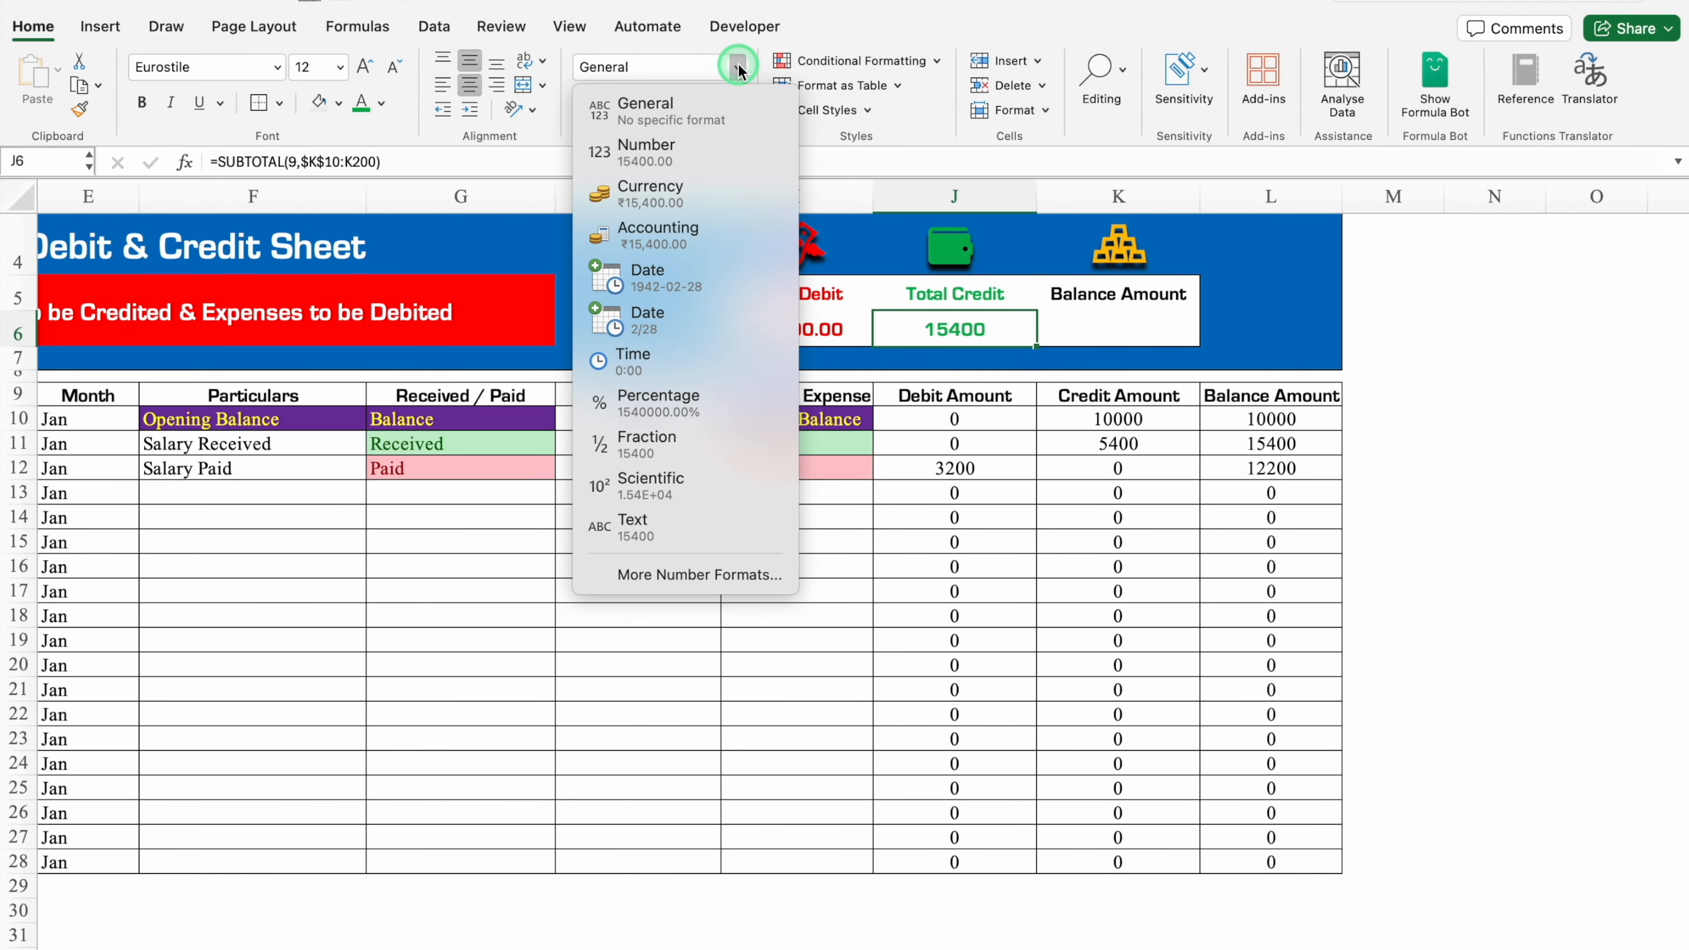
pyautogui.click(665, 198)
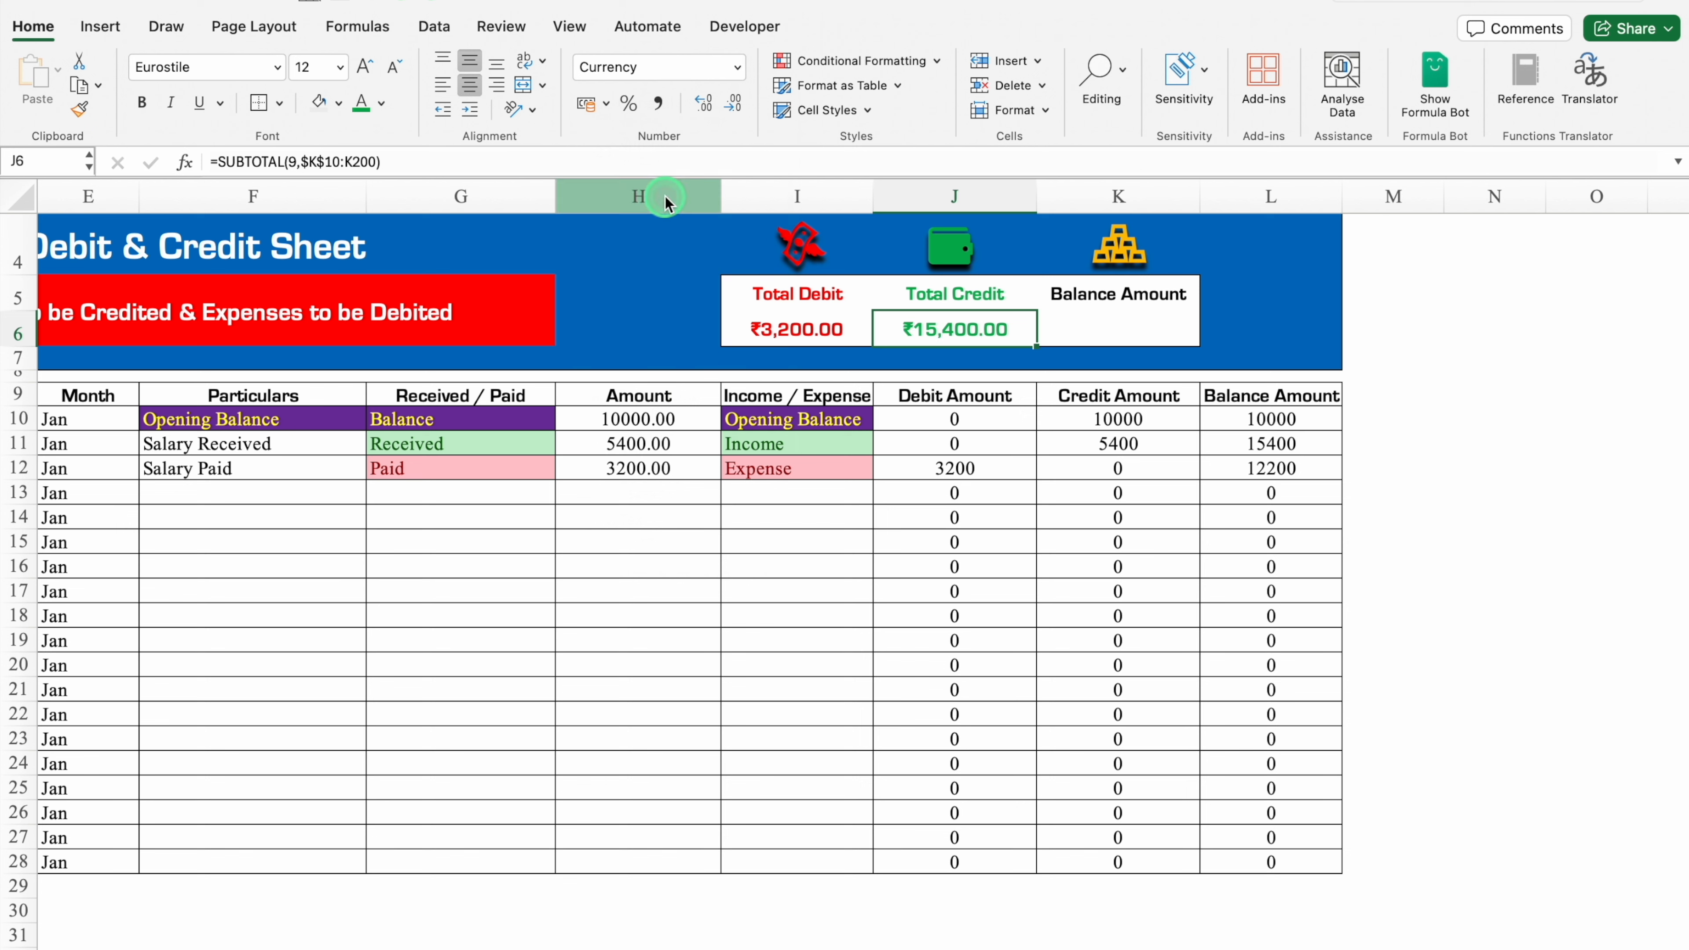
# Step: Start a LOOKUP formula in K6 under Balance Amount with lookup value 2 and vector 1/ISNUMBER((
pyautogui.click(1104, 329)
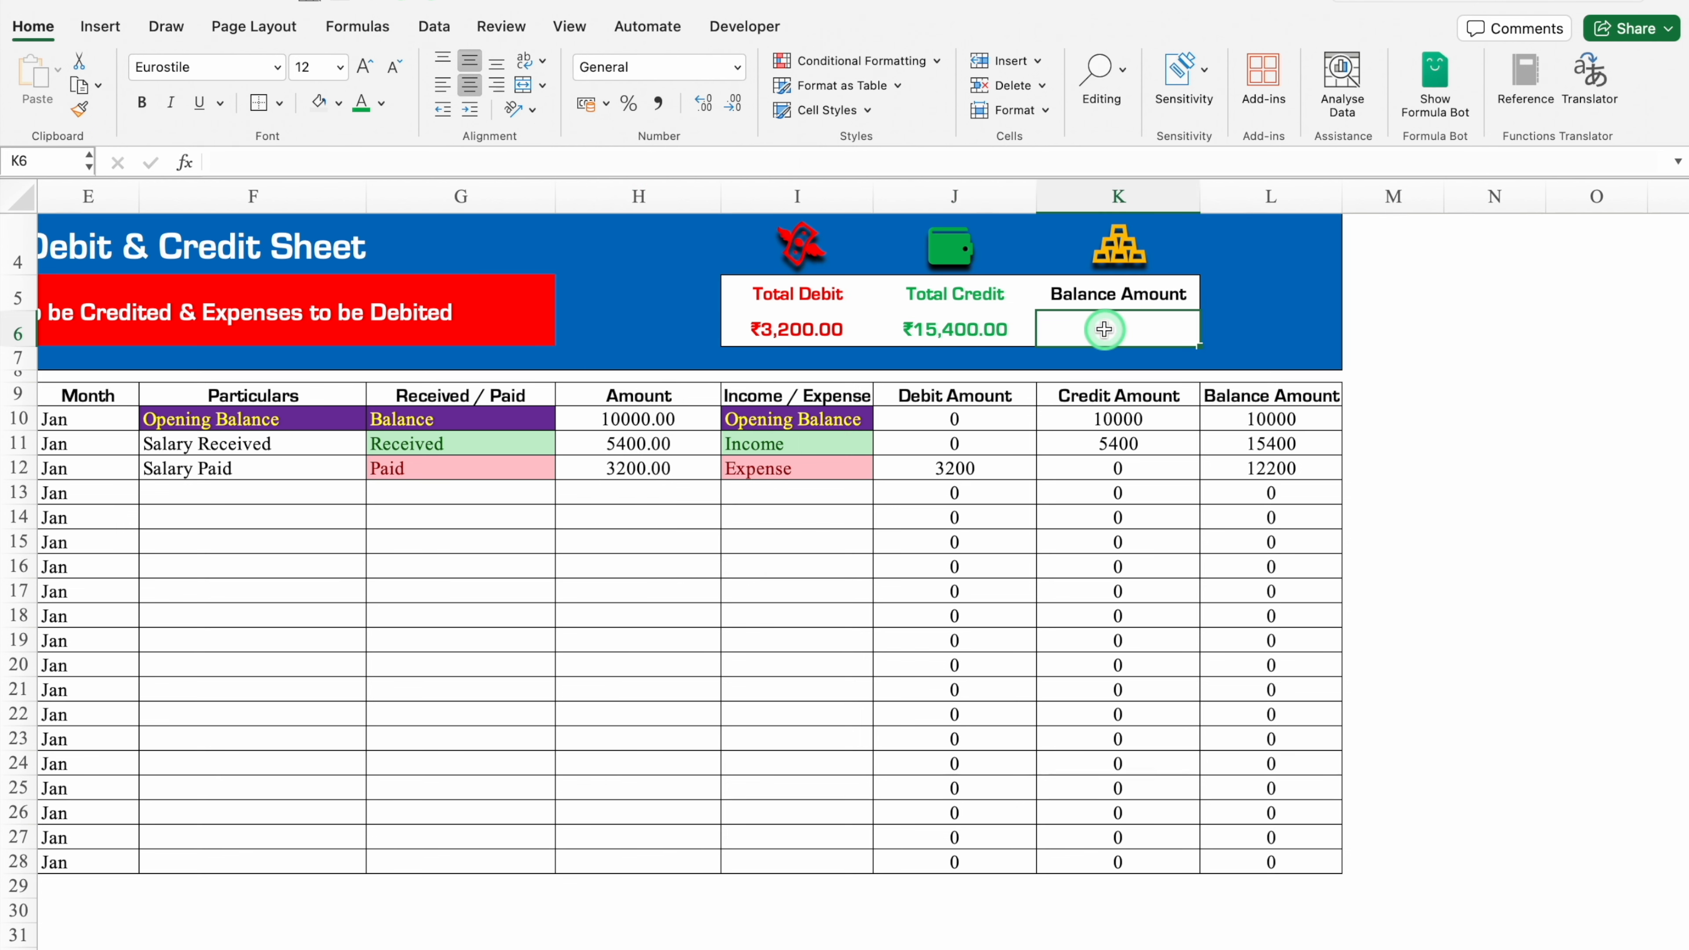
pyautogui.write('=look')
pyautogui.doubleClick(1107, 380)
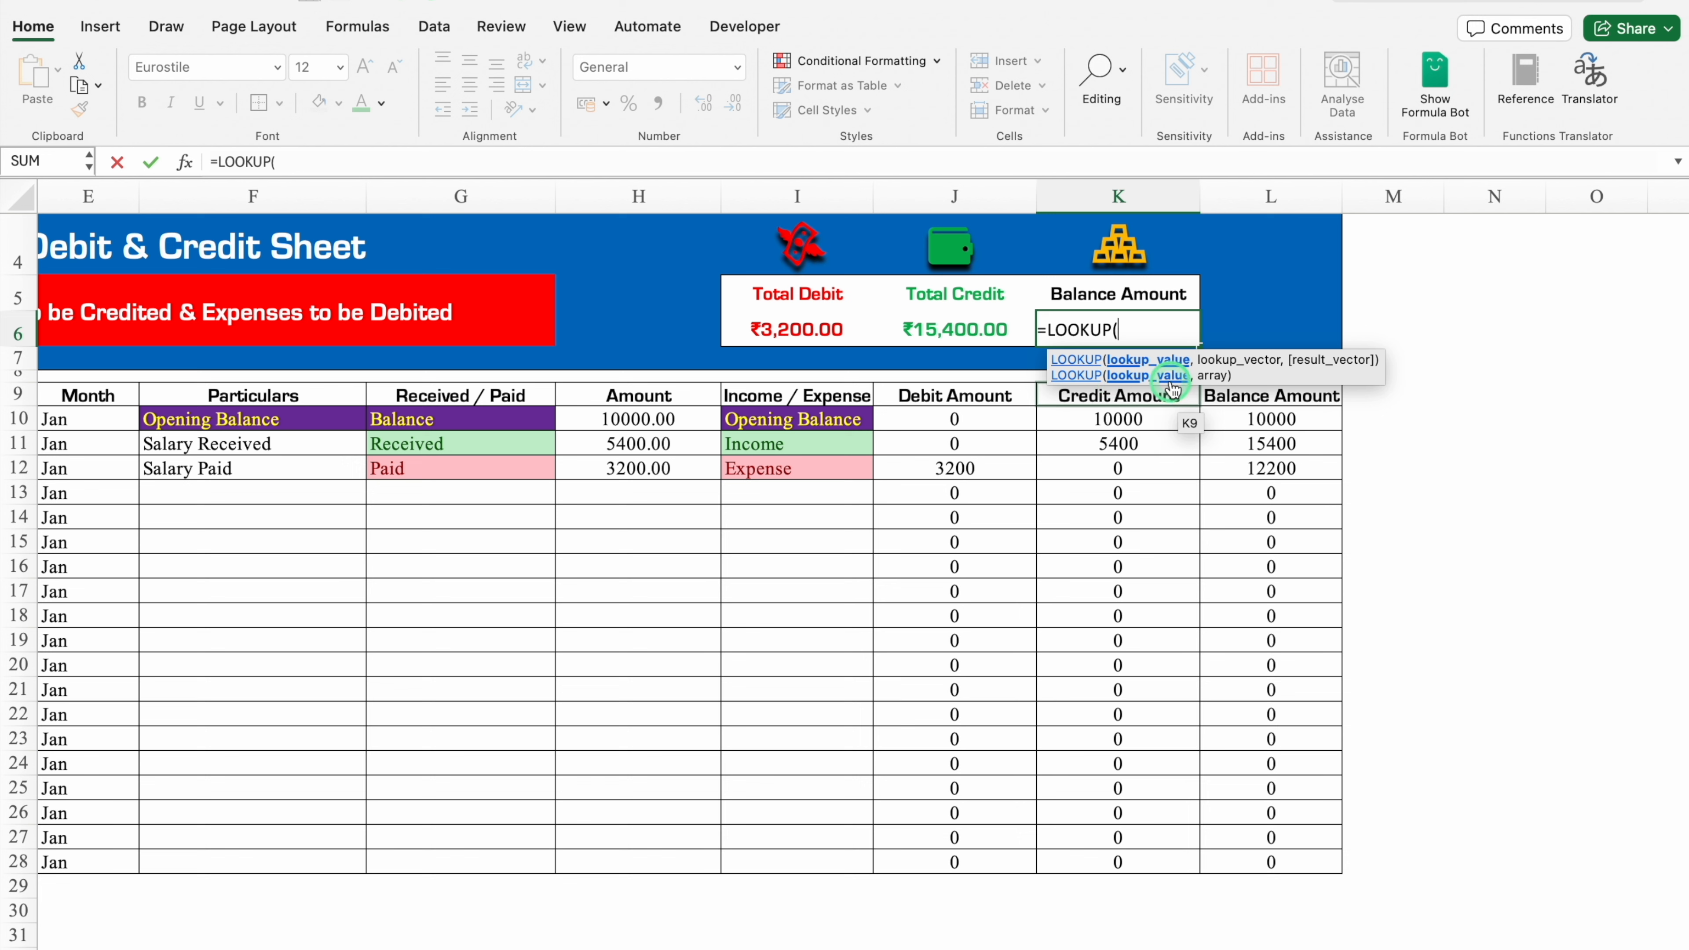
pyautogui.write('2,1/')
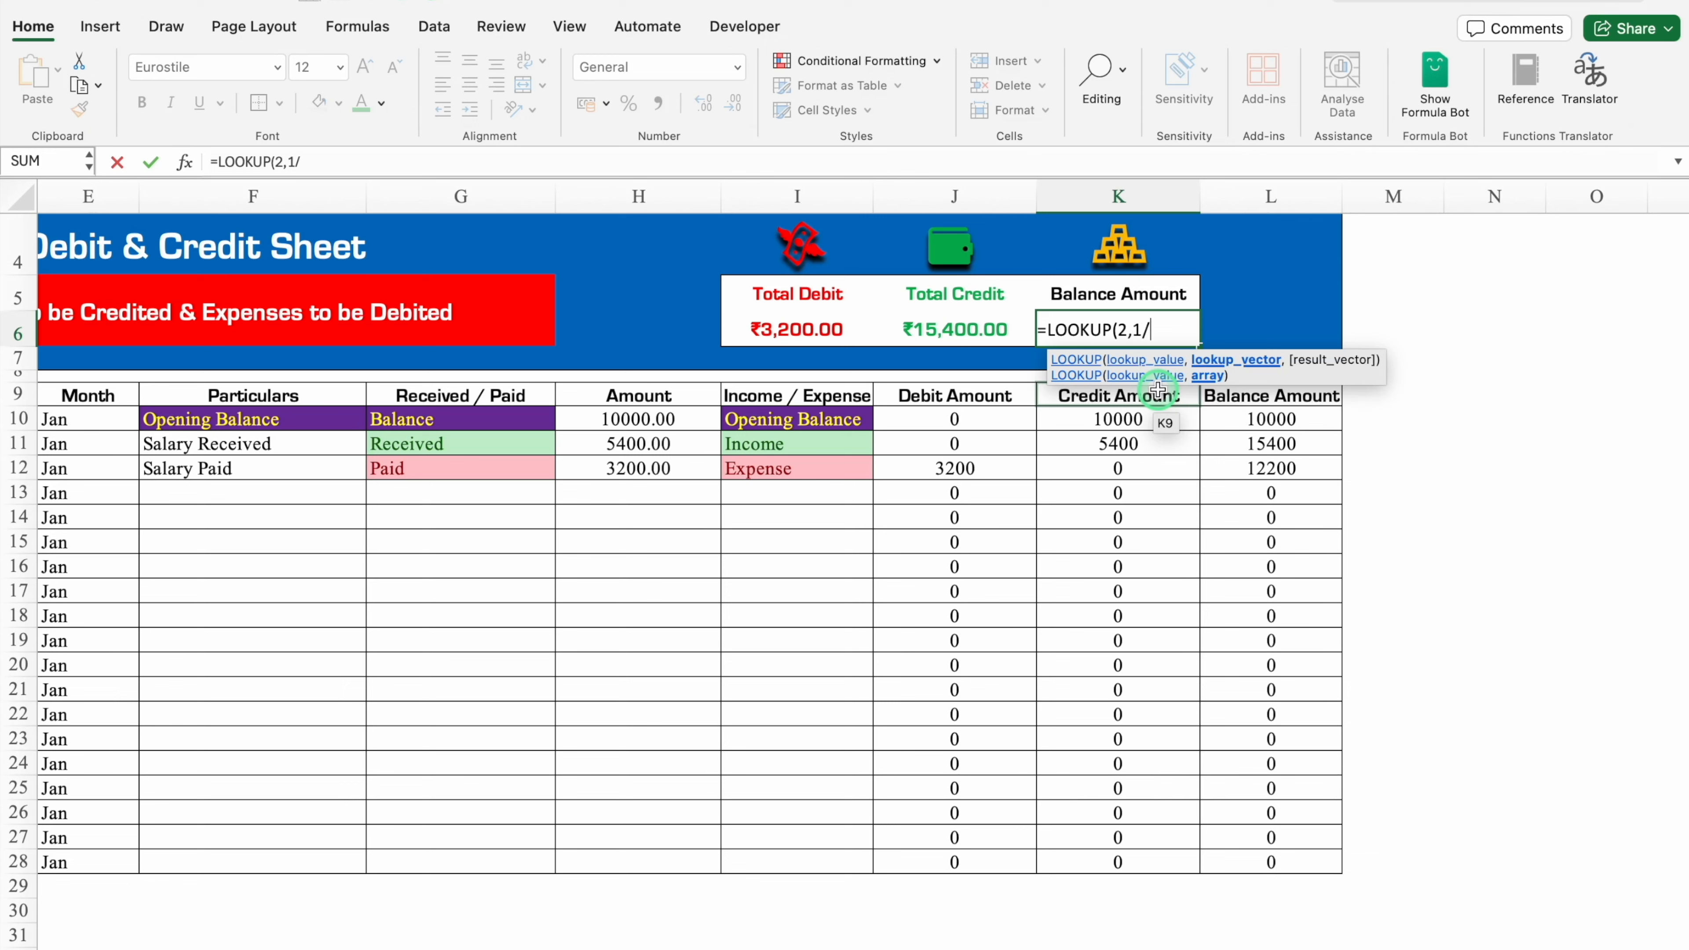
pyautogui.write('isn')
pyautogui.doubleClick(1120, 426)
pyautogui.write('((')
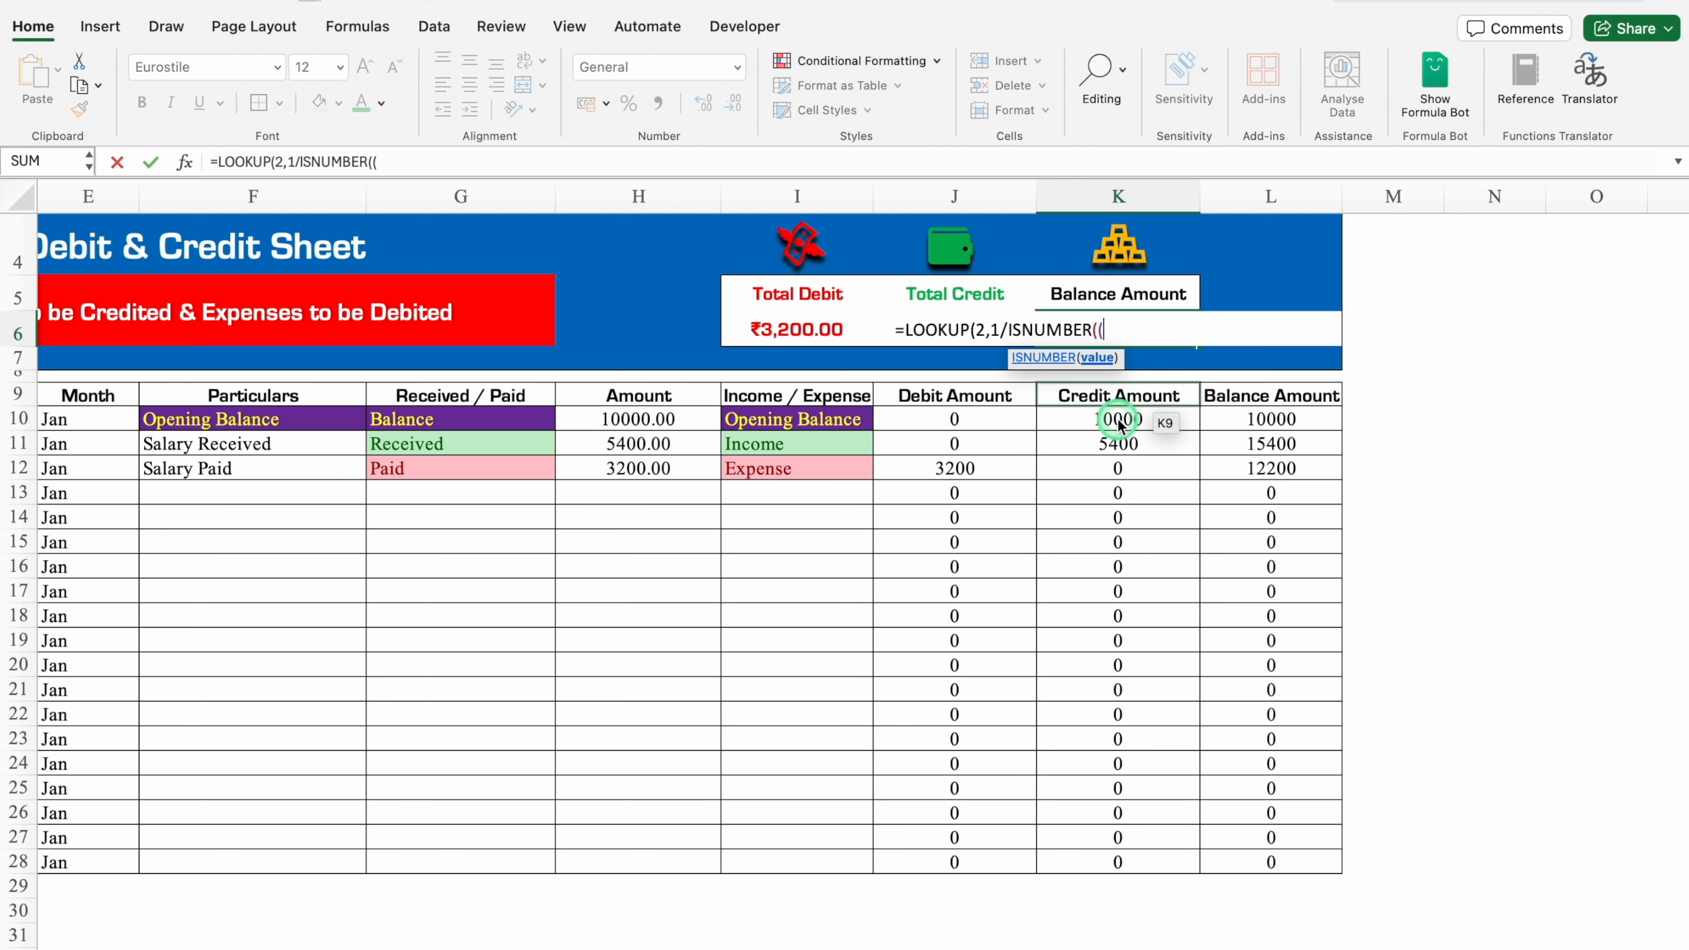
# Step: Complete the Balance Amount formula with column L as both test and result range, committing =LOOKUP(2,1/ISNUMBER((L:L)),L:L)
pyautogui.click(1272, 194)
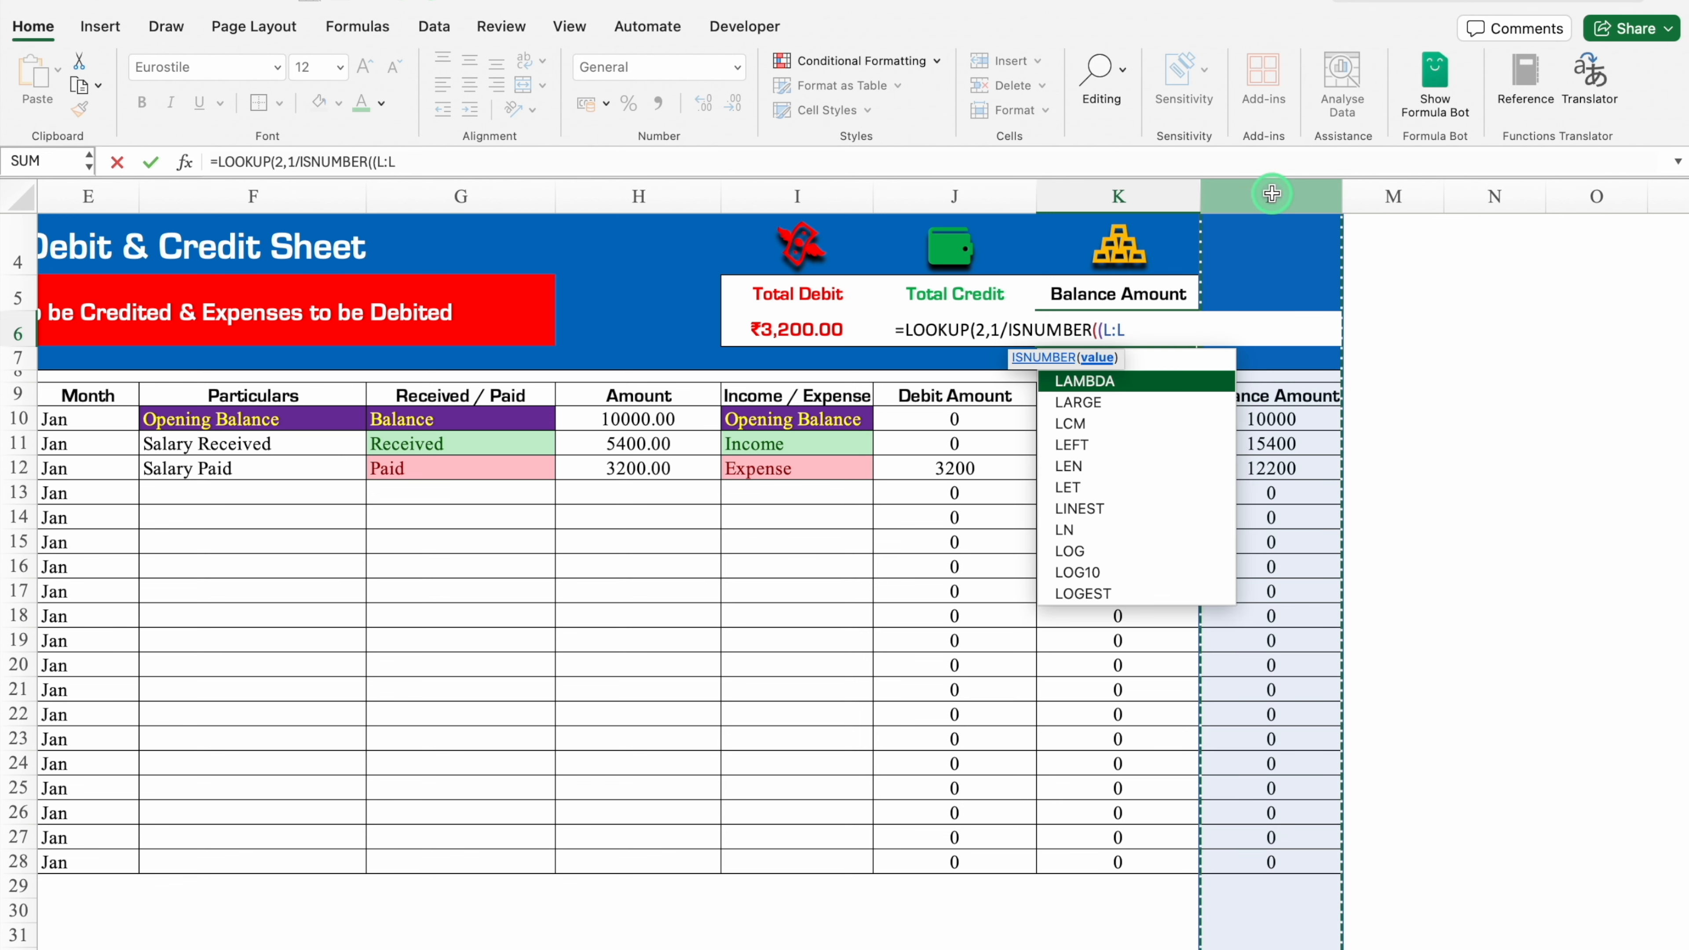
pyautogui.write('))')
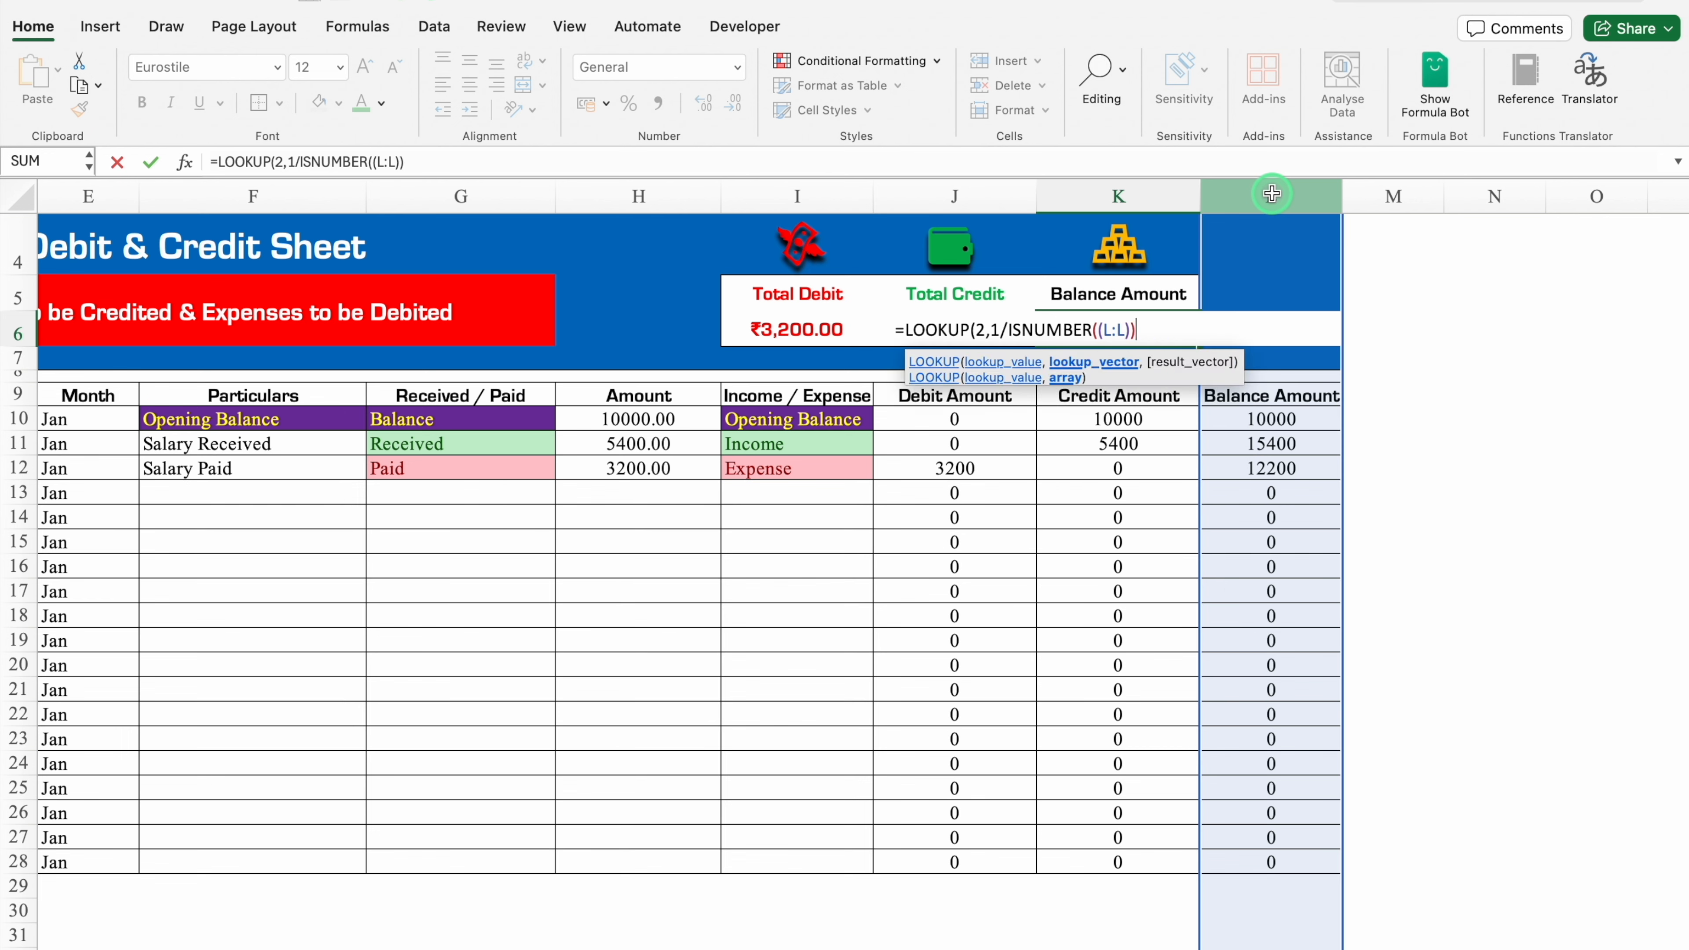
pyautogui.write(',')
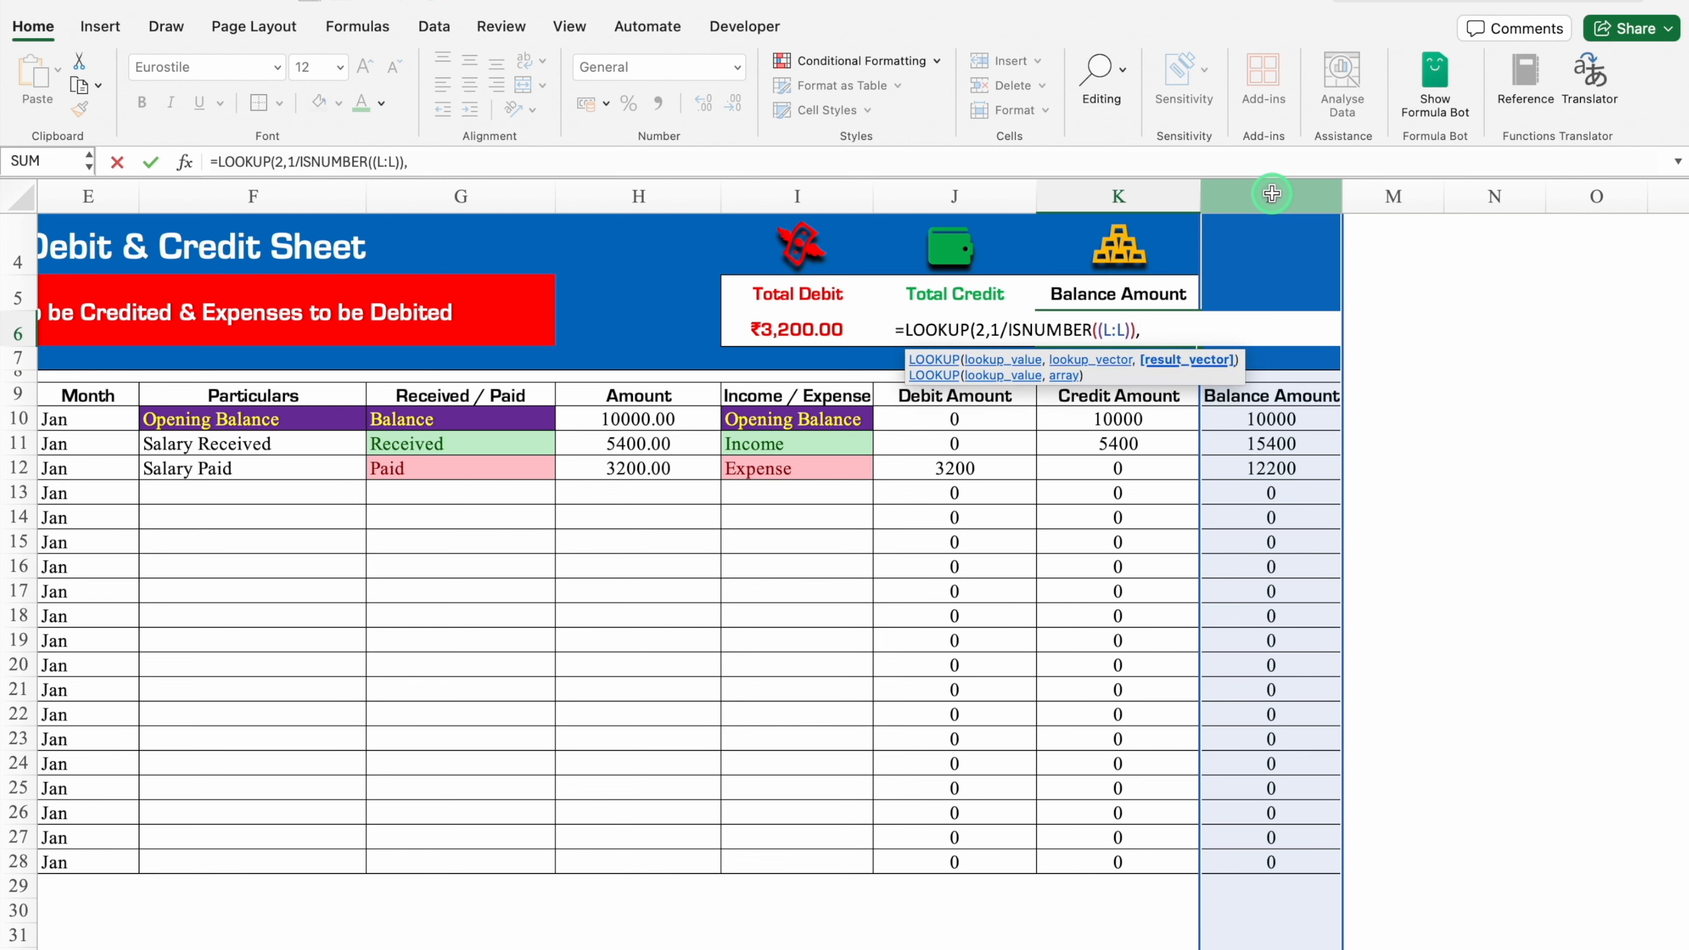
pyautogui.click(1272, 193)
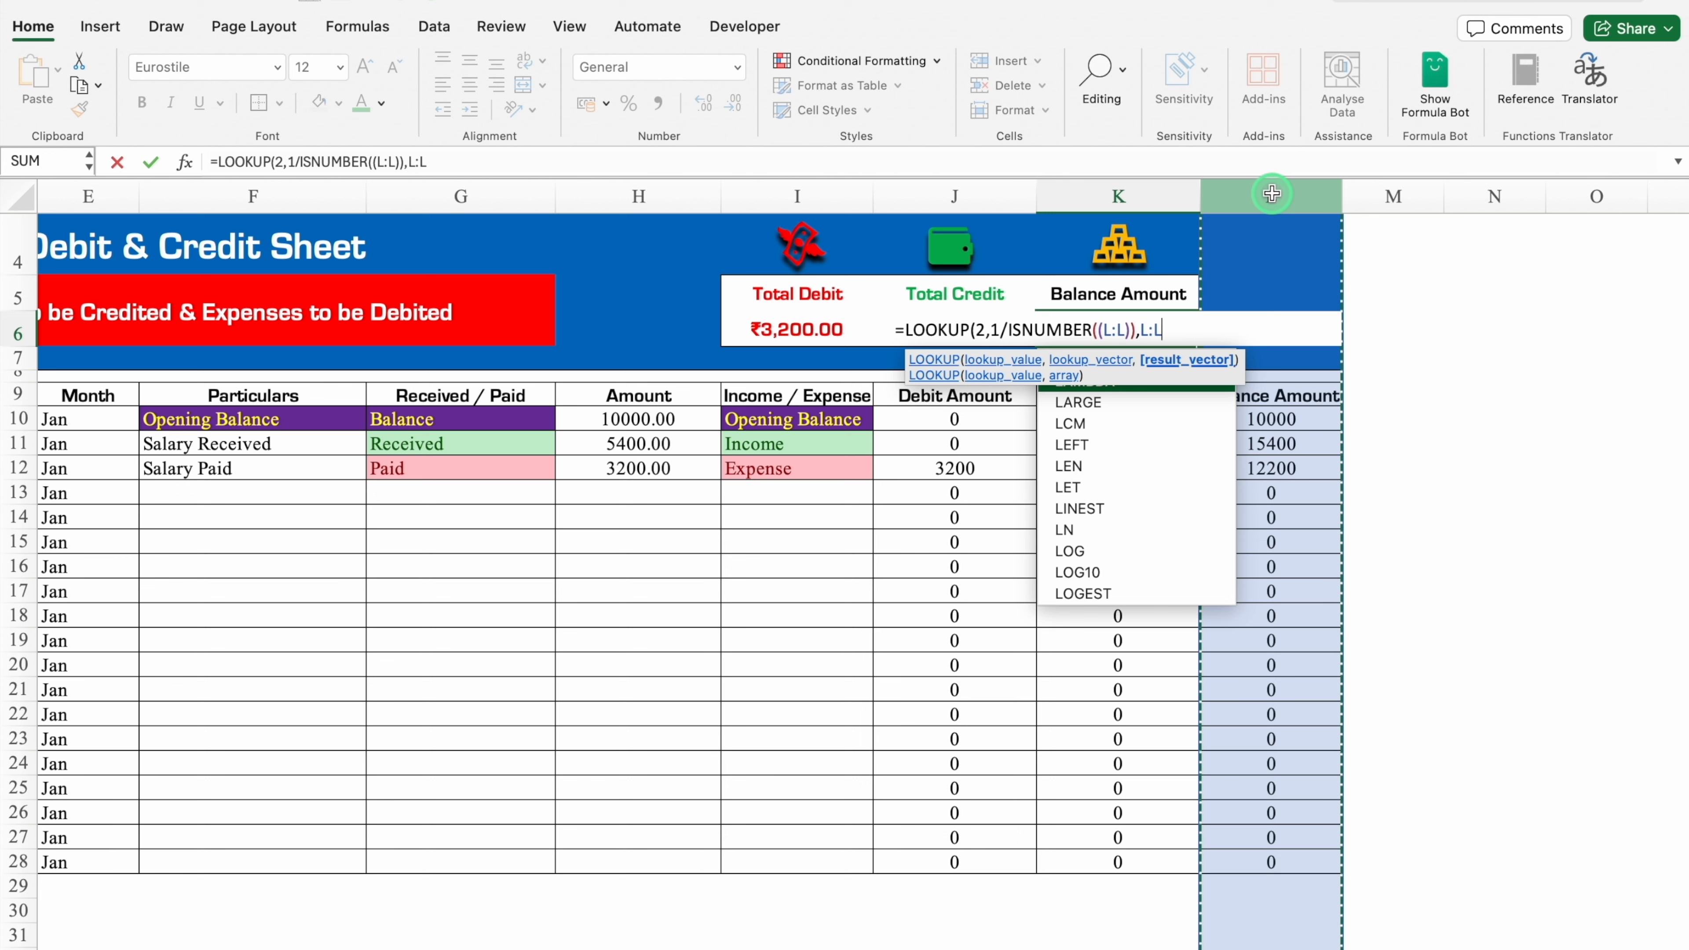
pyautogui.write(')')
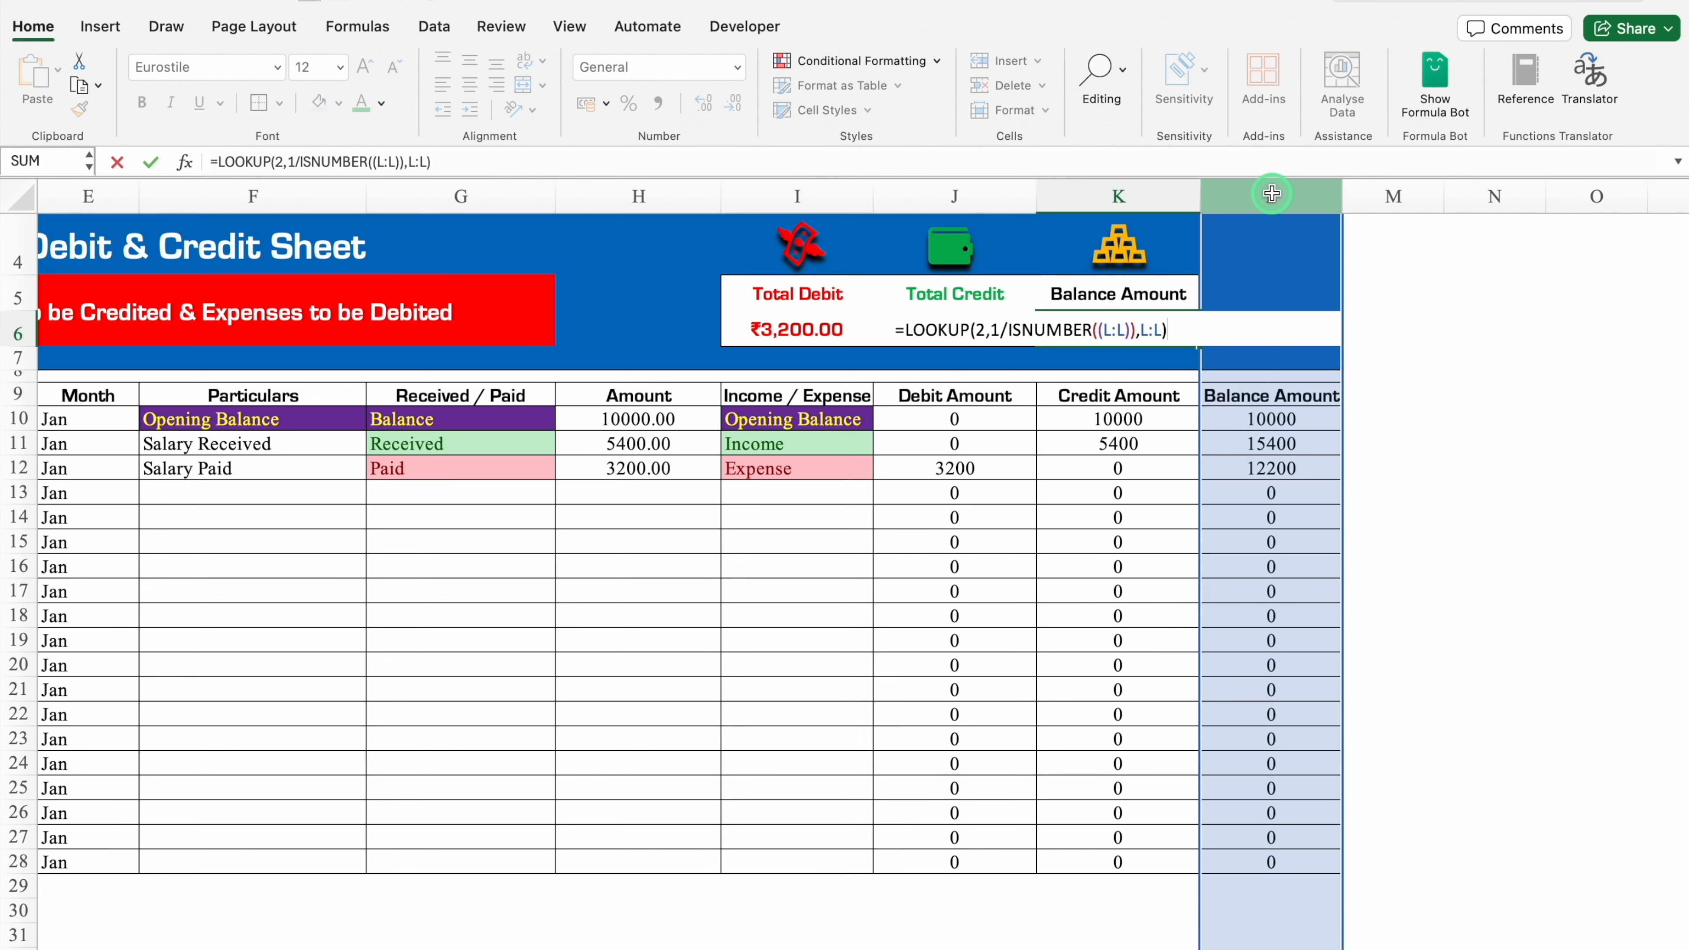
pyautogui.press('Return')
# Step: Wrap the Balance Amount formula in K6 in IFERROR with an empty string "" as the error value
pyautogui.click(1136, 328)
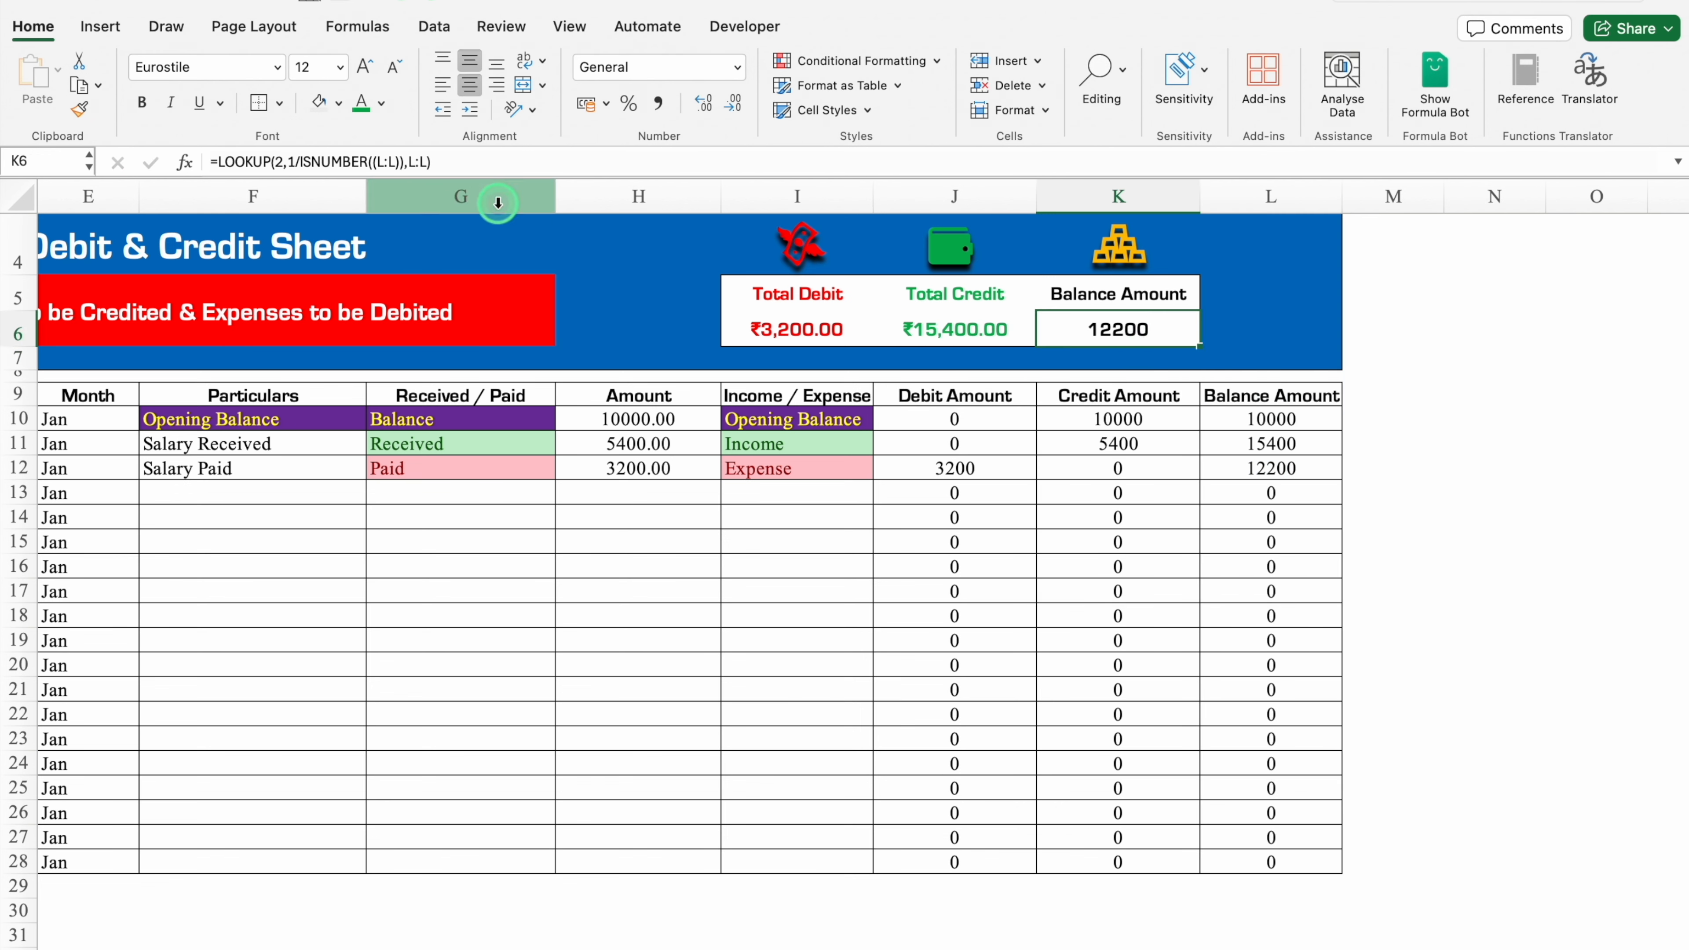
pyautogui.click(217, 162)
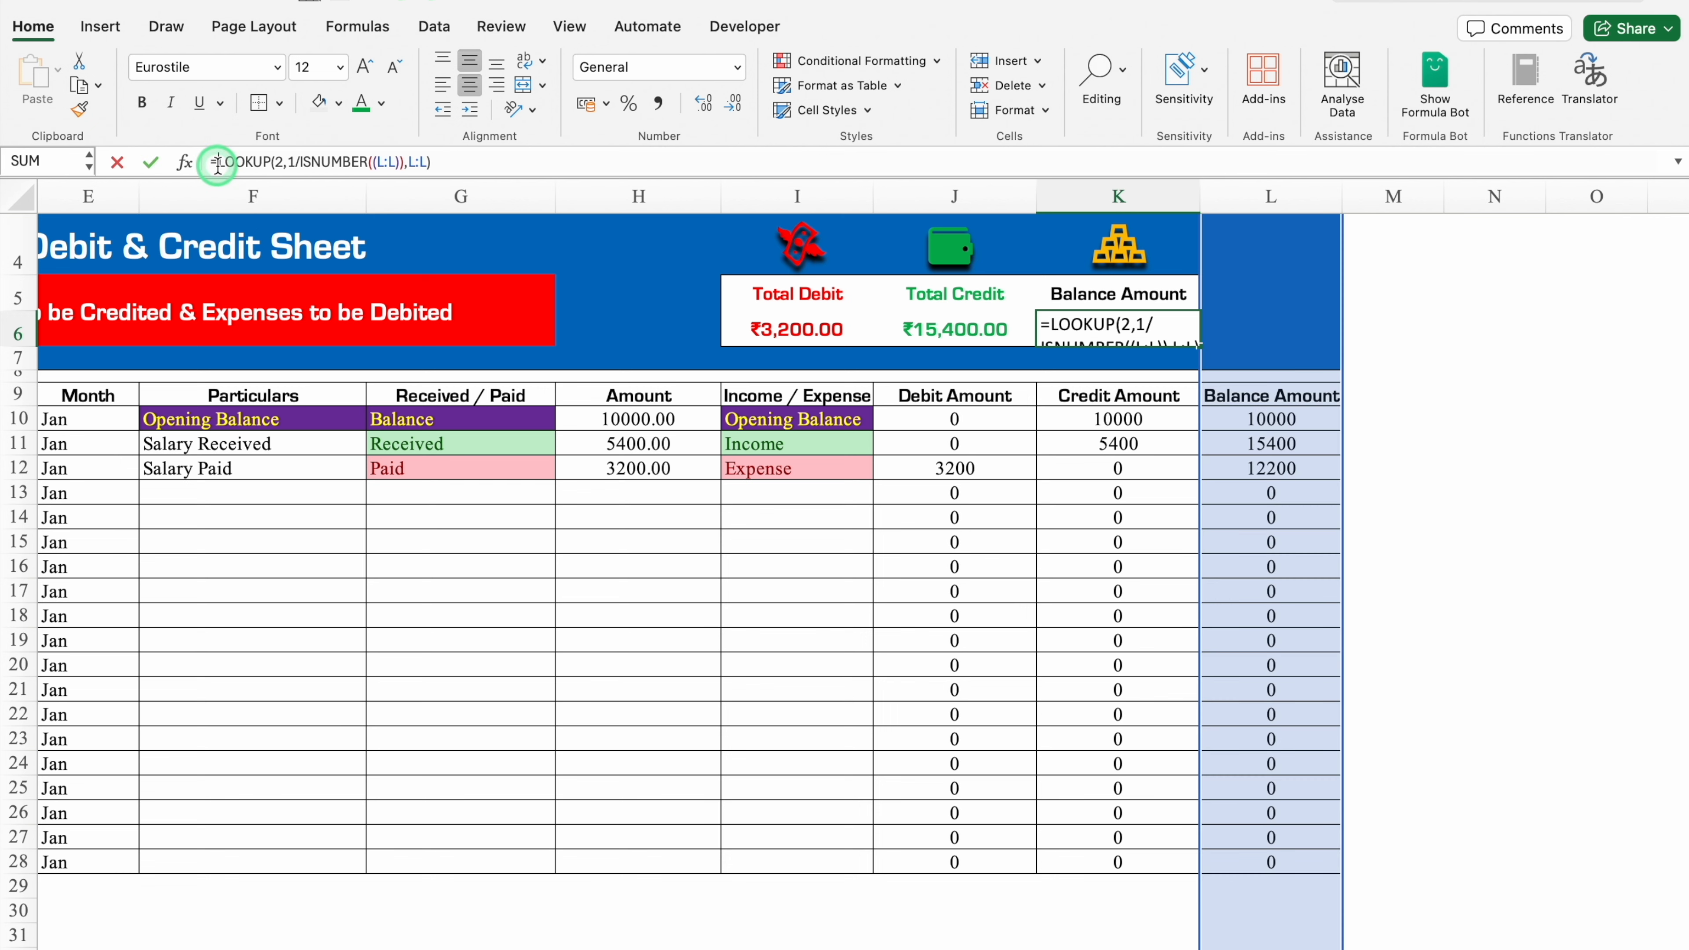
pyautogui.write('iferr')
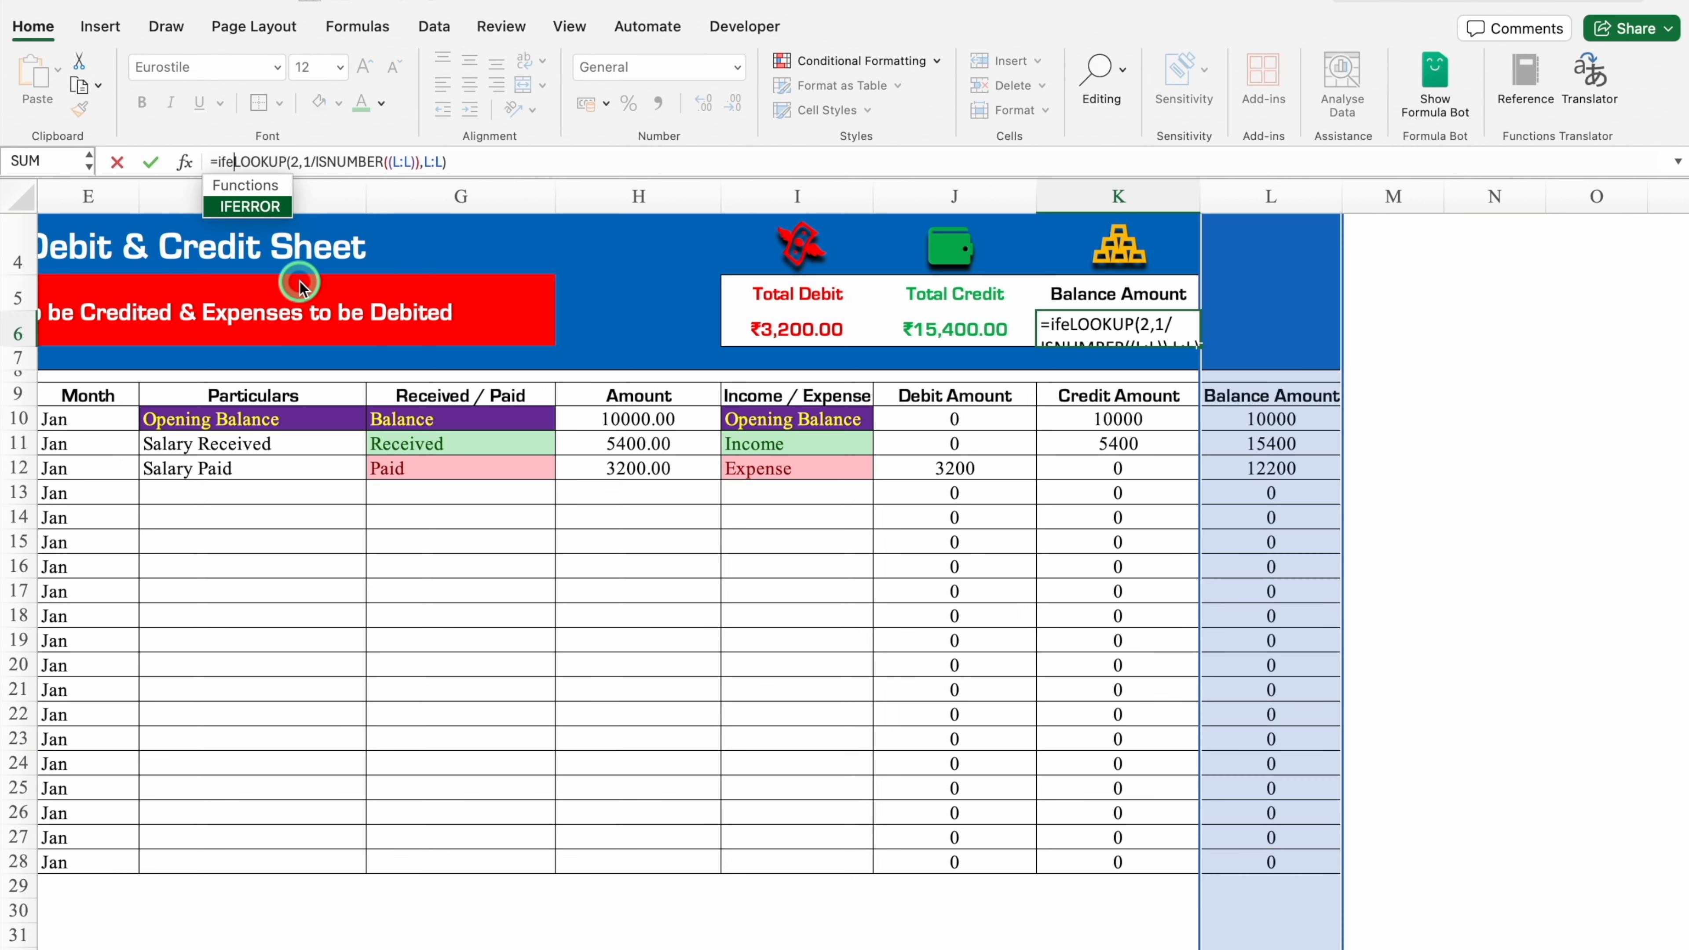
pyautogui.doubleClick(264, 208)
pyautogui.click(518, 162)
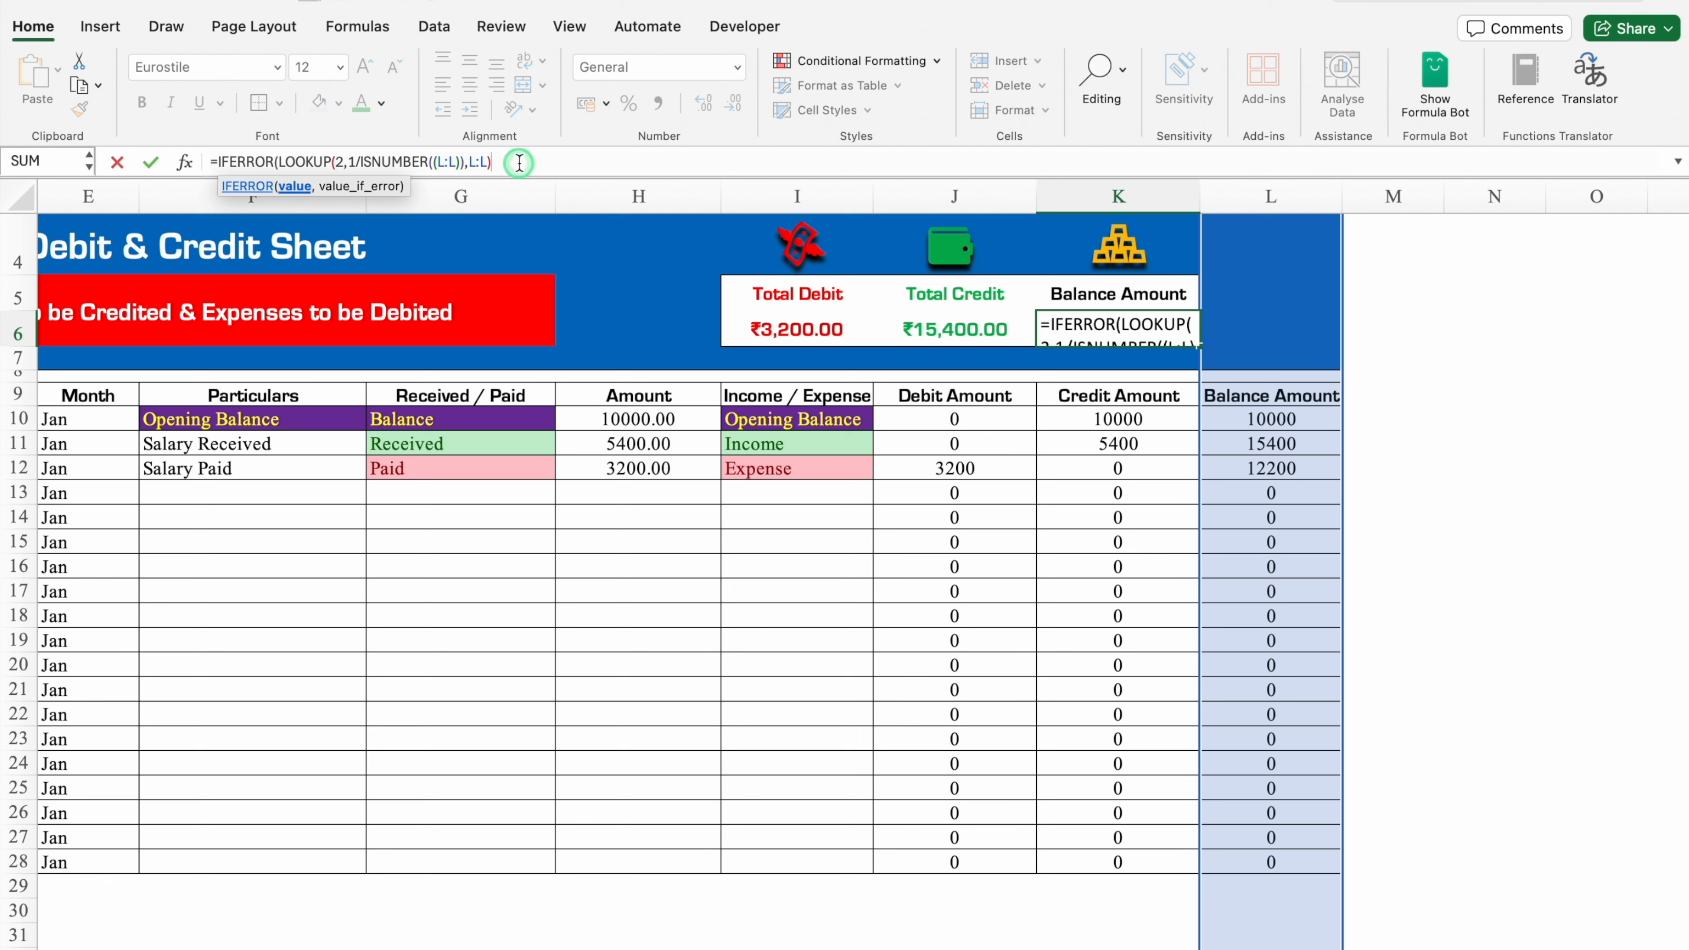
pyautogui.write(',')
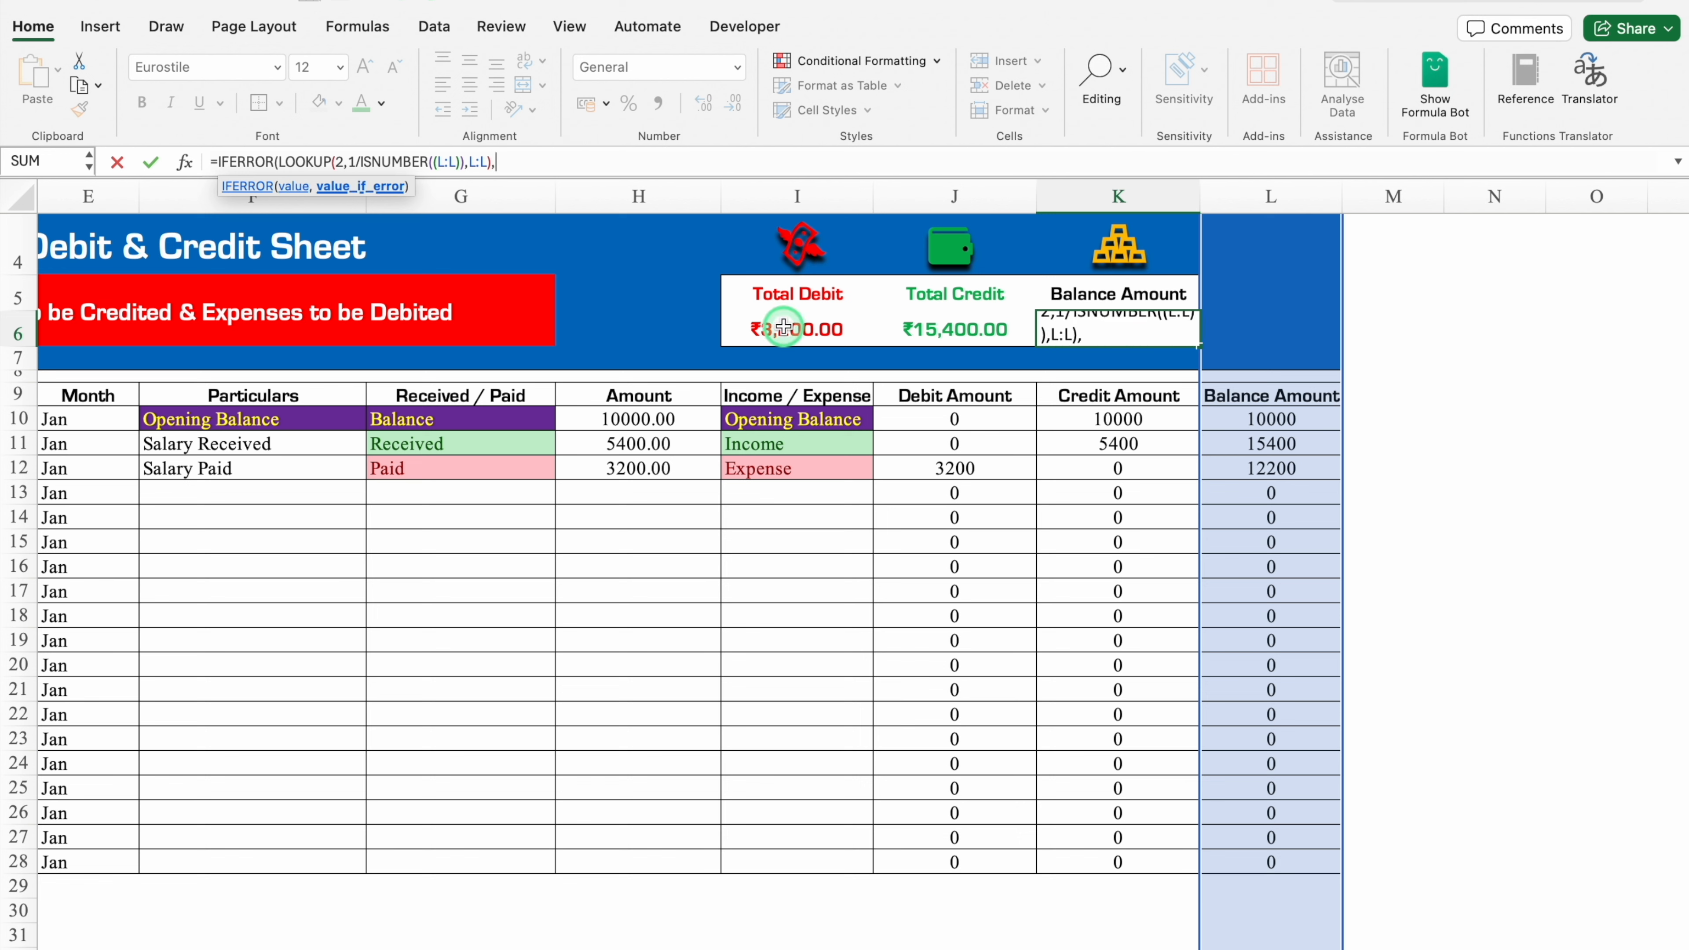
pyautogui.write('"")')
pyautogui.press('Return')
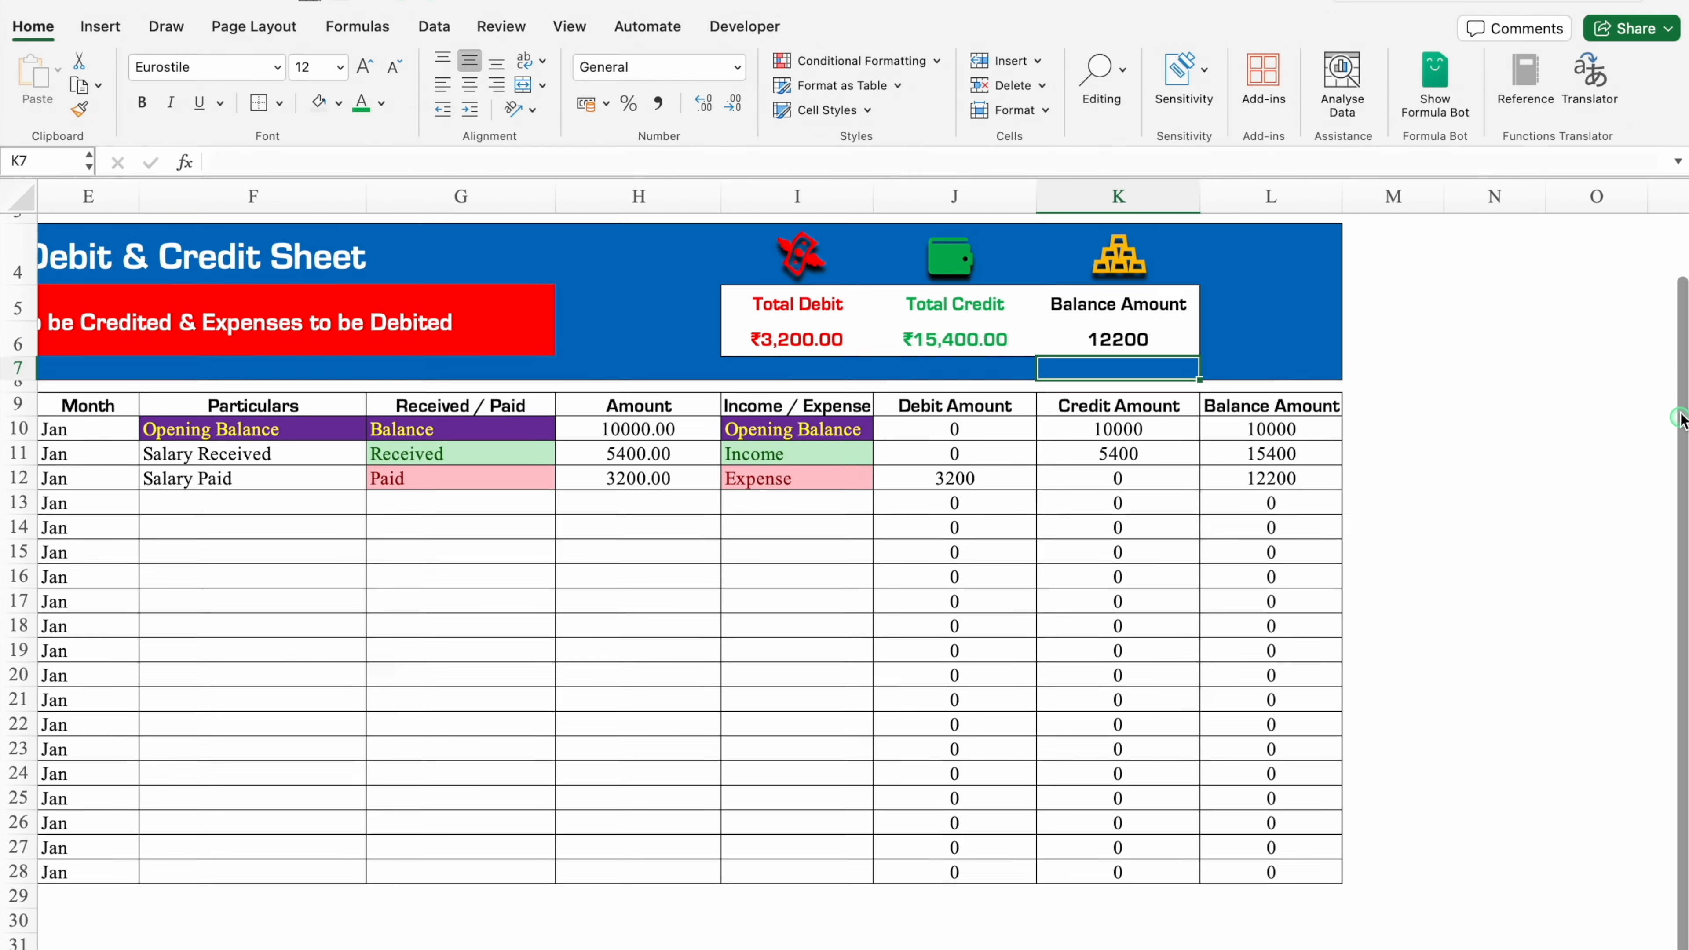
# Step: Format the Balance Amount value in K6 as Currency
pyautogui.scroll(3, 1677, 333)
pyautogui.click(1127, 413)
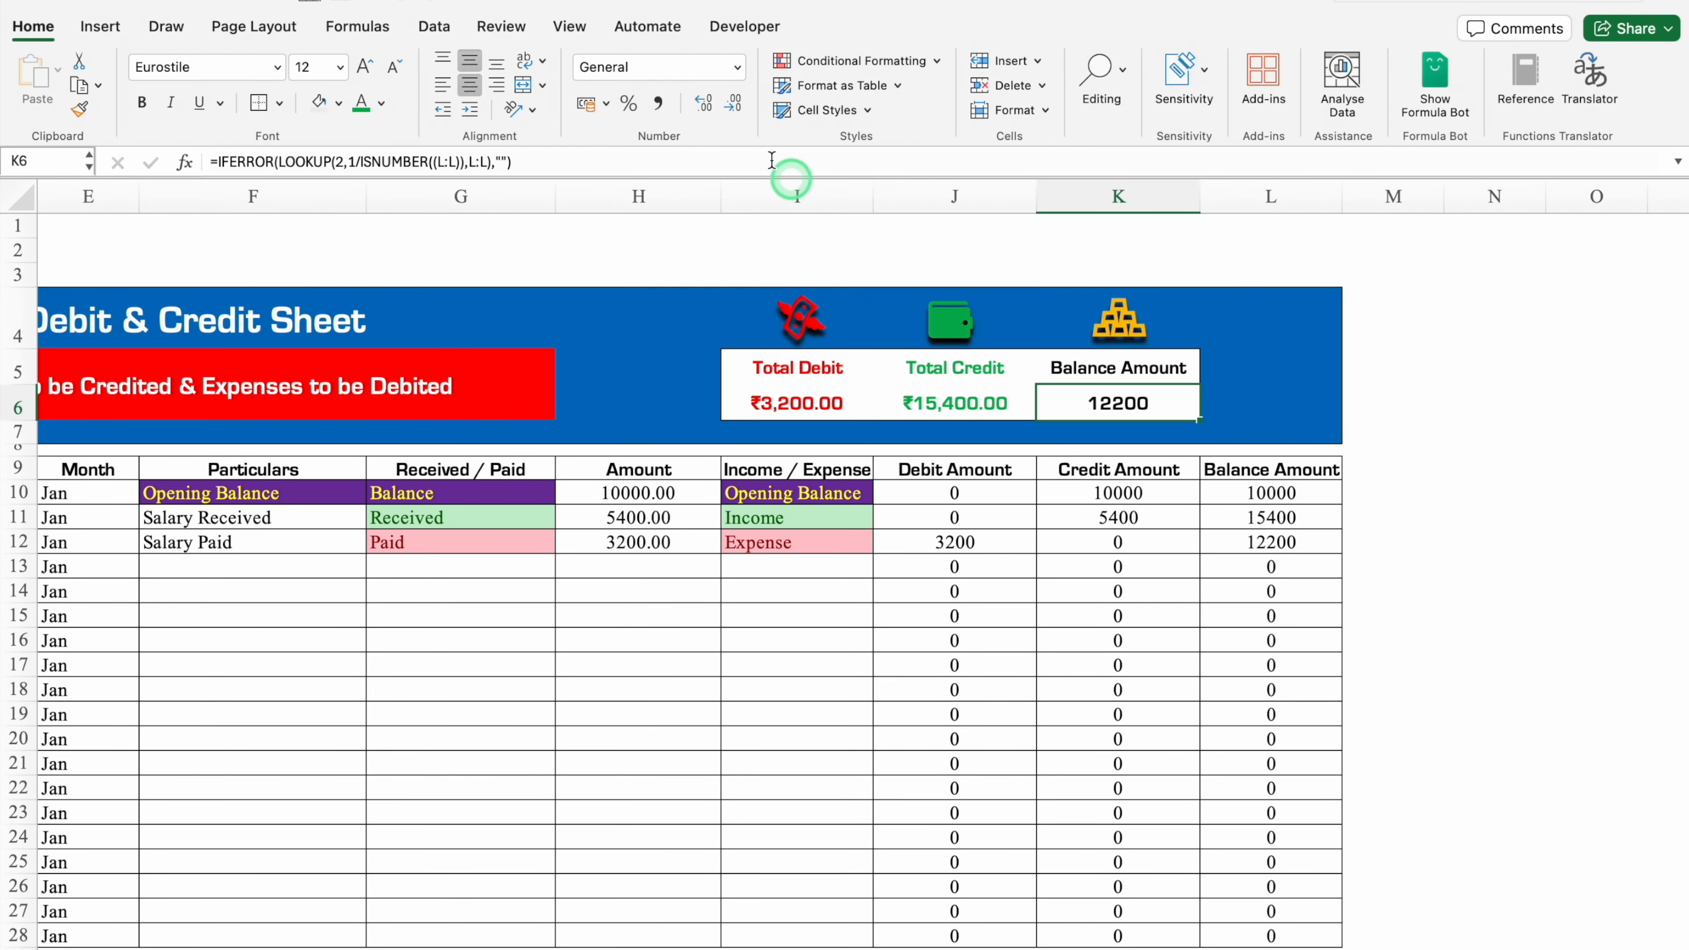
pyautogui.click(737, 67)
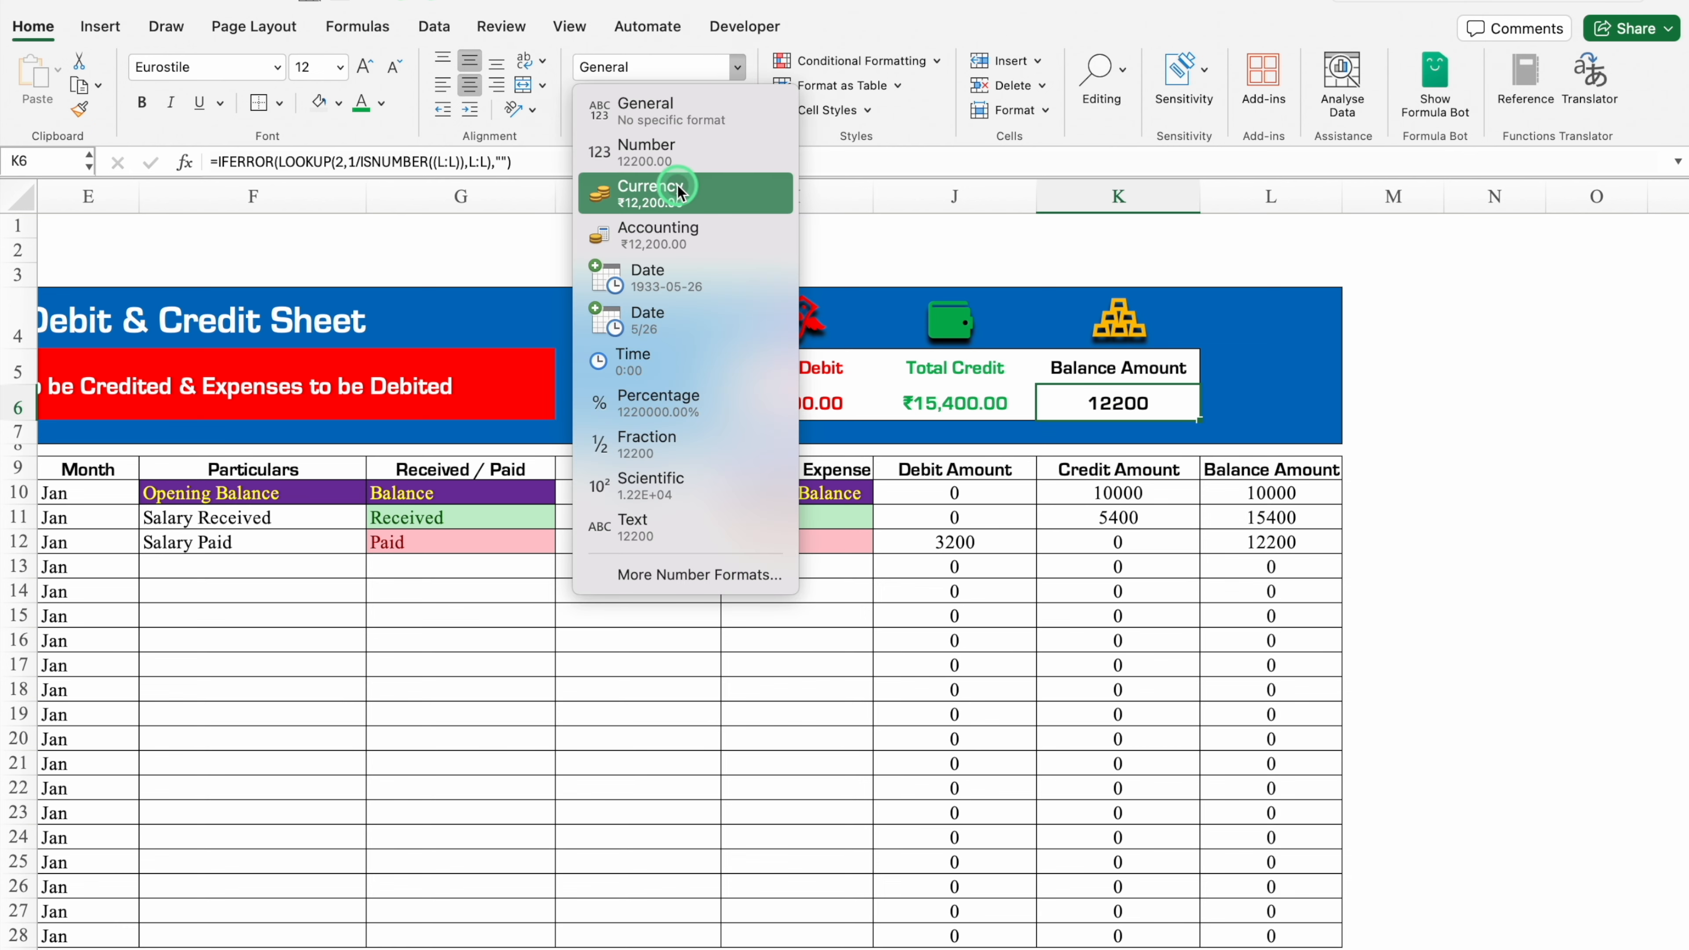
pyautogui.click(648, 193)
pyautogui.click(1497, 450)
# Step: Convert the entry range $B$9:$L$28 into a table with headers
pyautogui.hscroll(-2, 825, 931)
pyautogui.hscroll(-3, 825, 945)
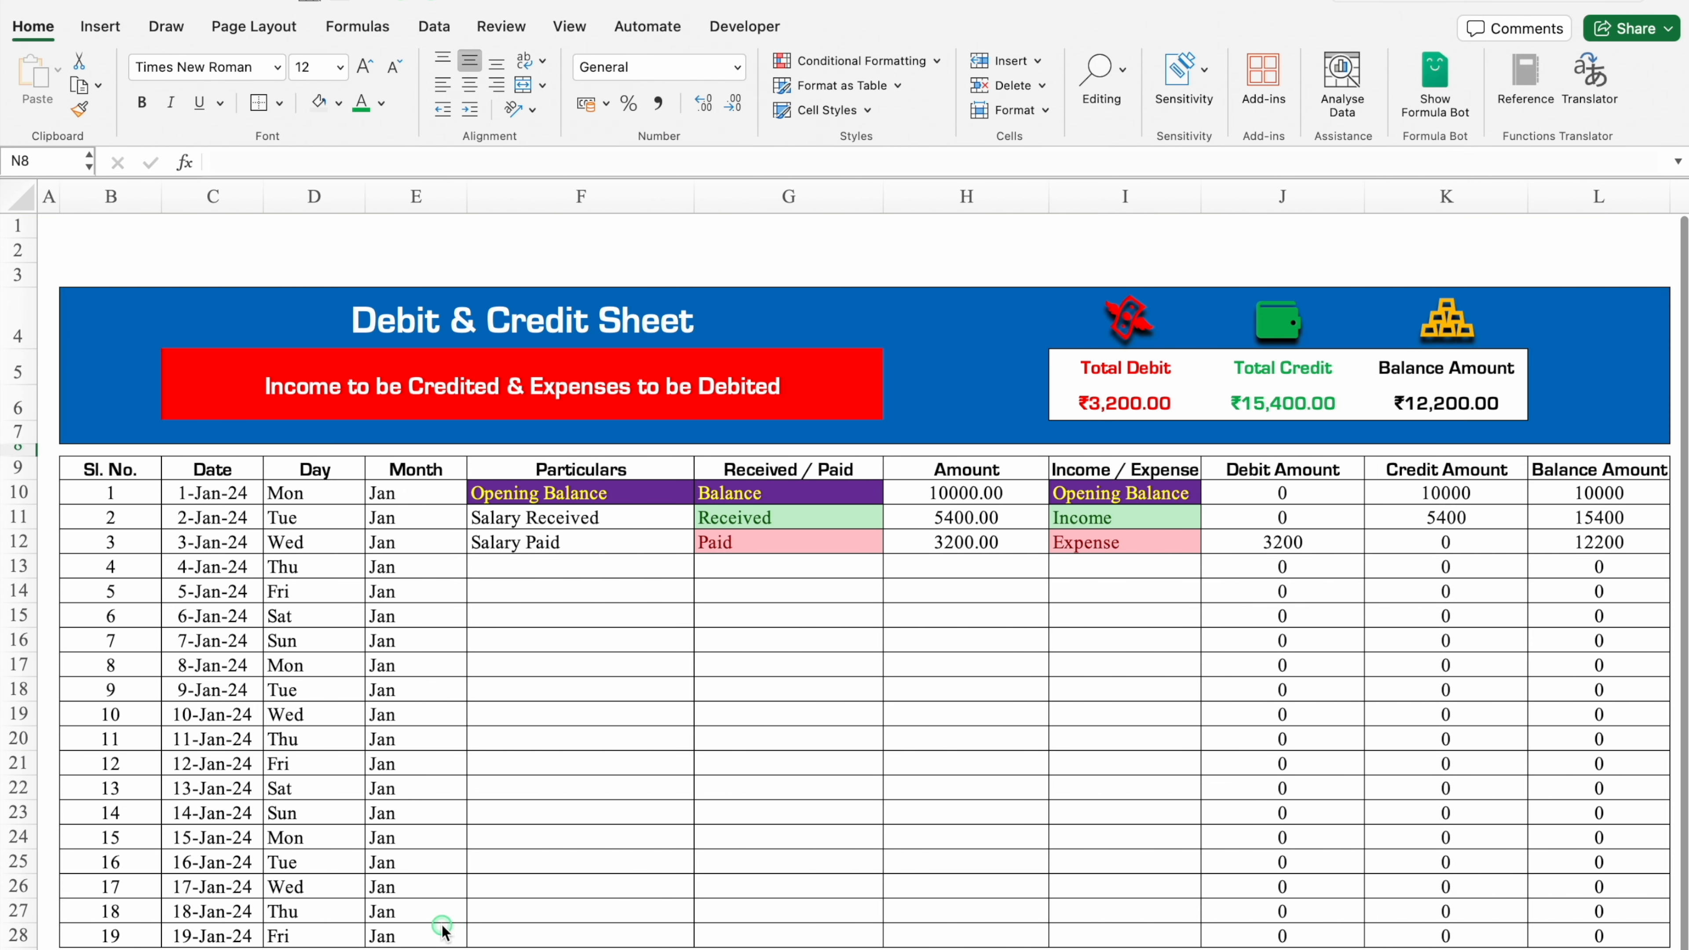
pyautogui.click(118, 470)
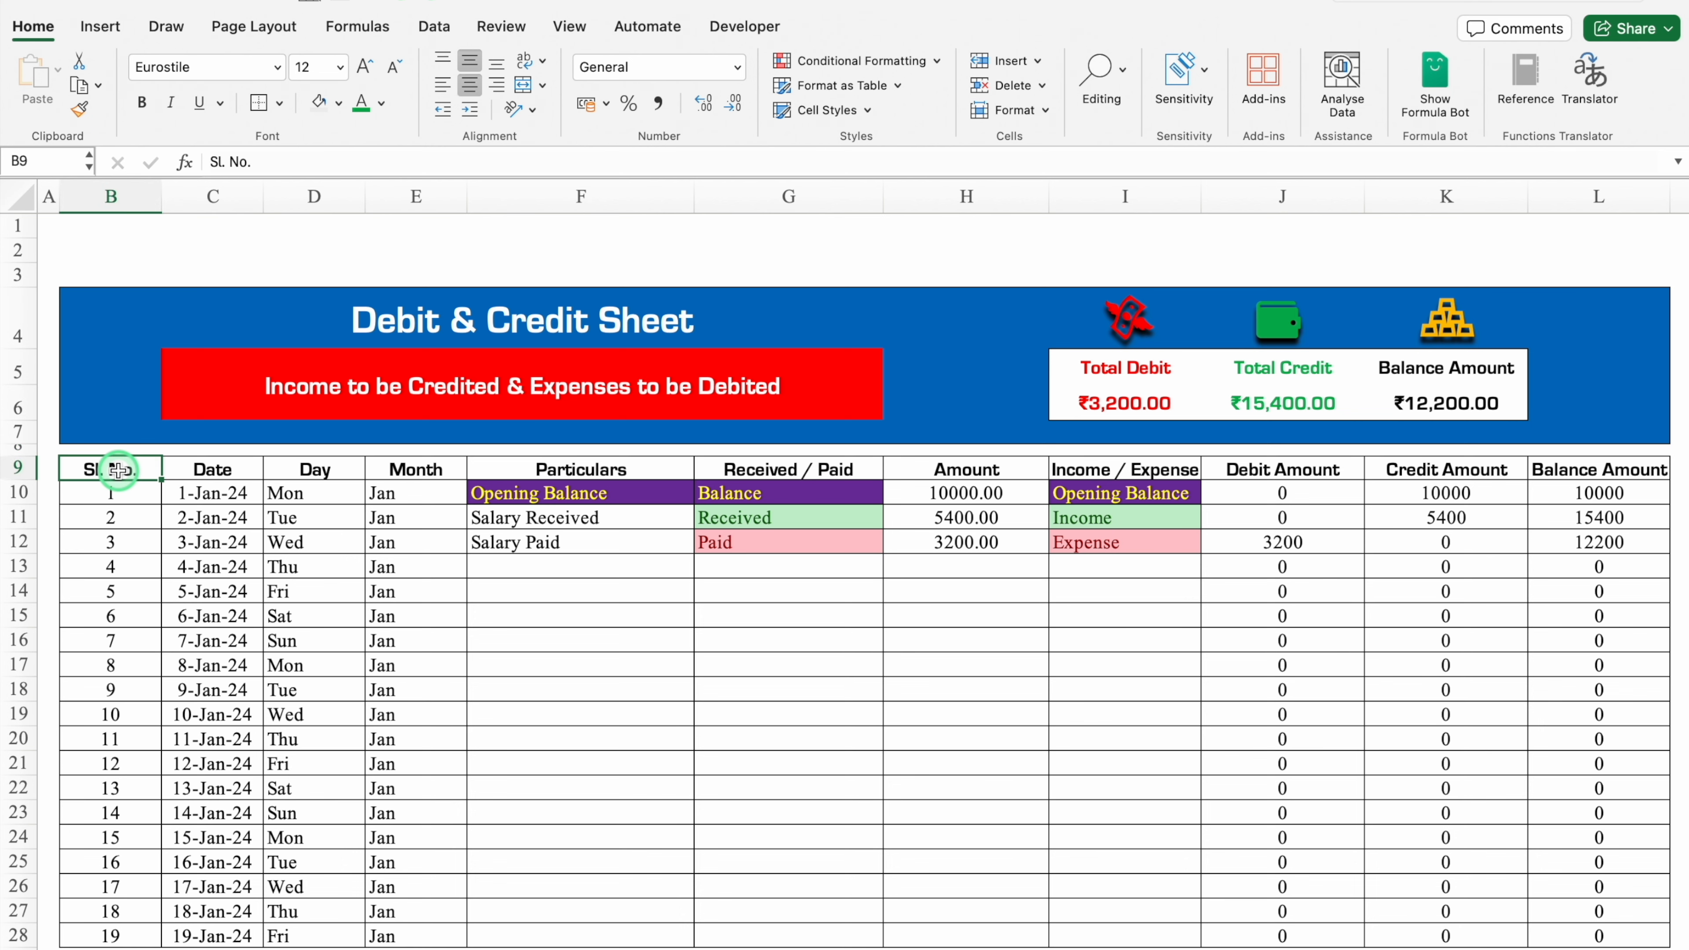
pyautogui.hotkey('ctrl', 'a')
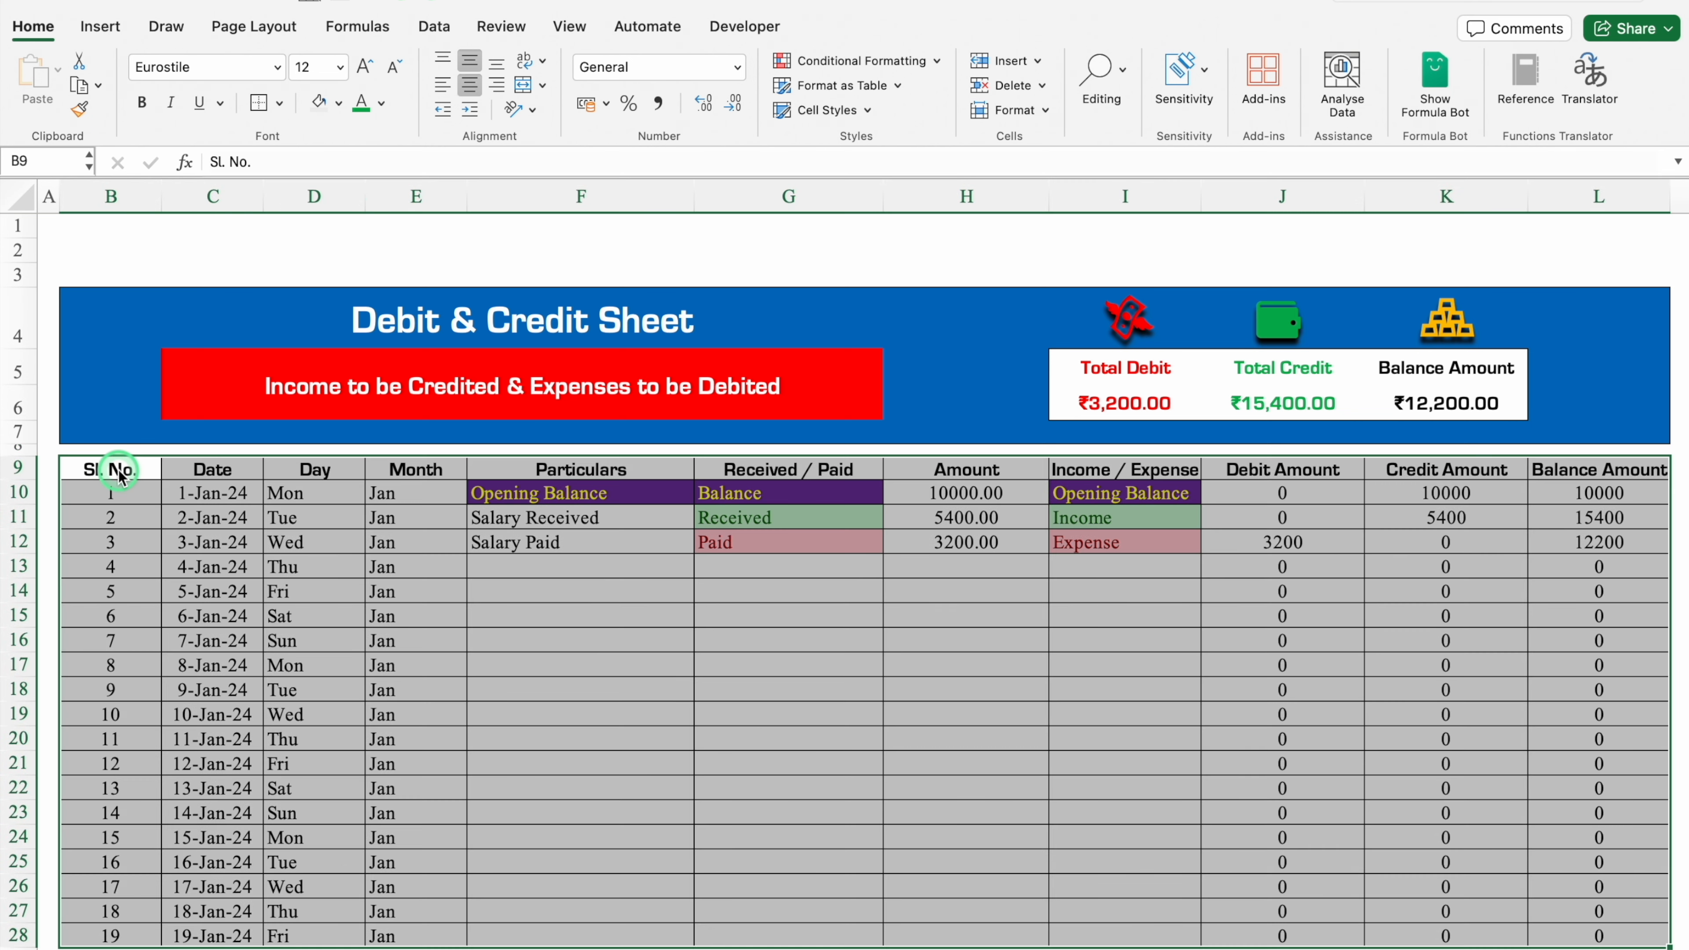
pyautogui.hotkey('ctrl', 't')
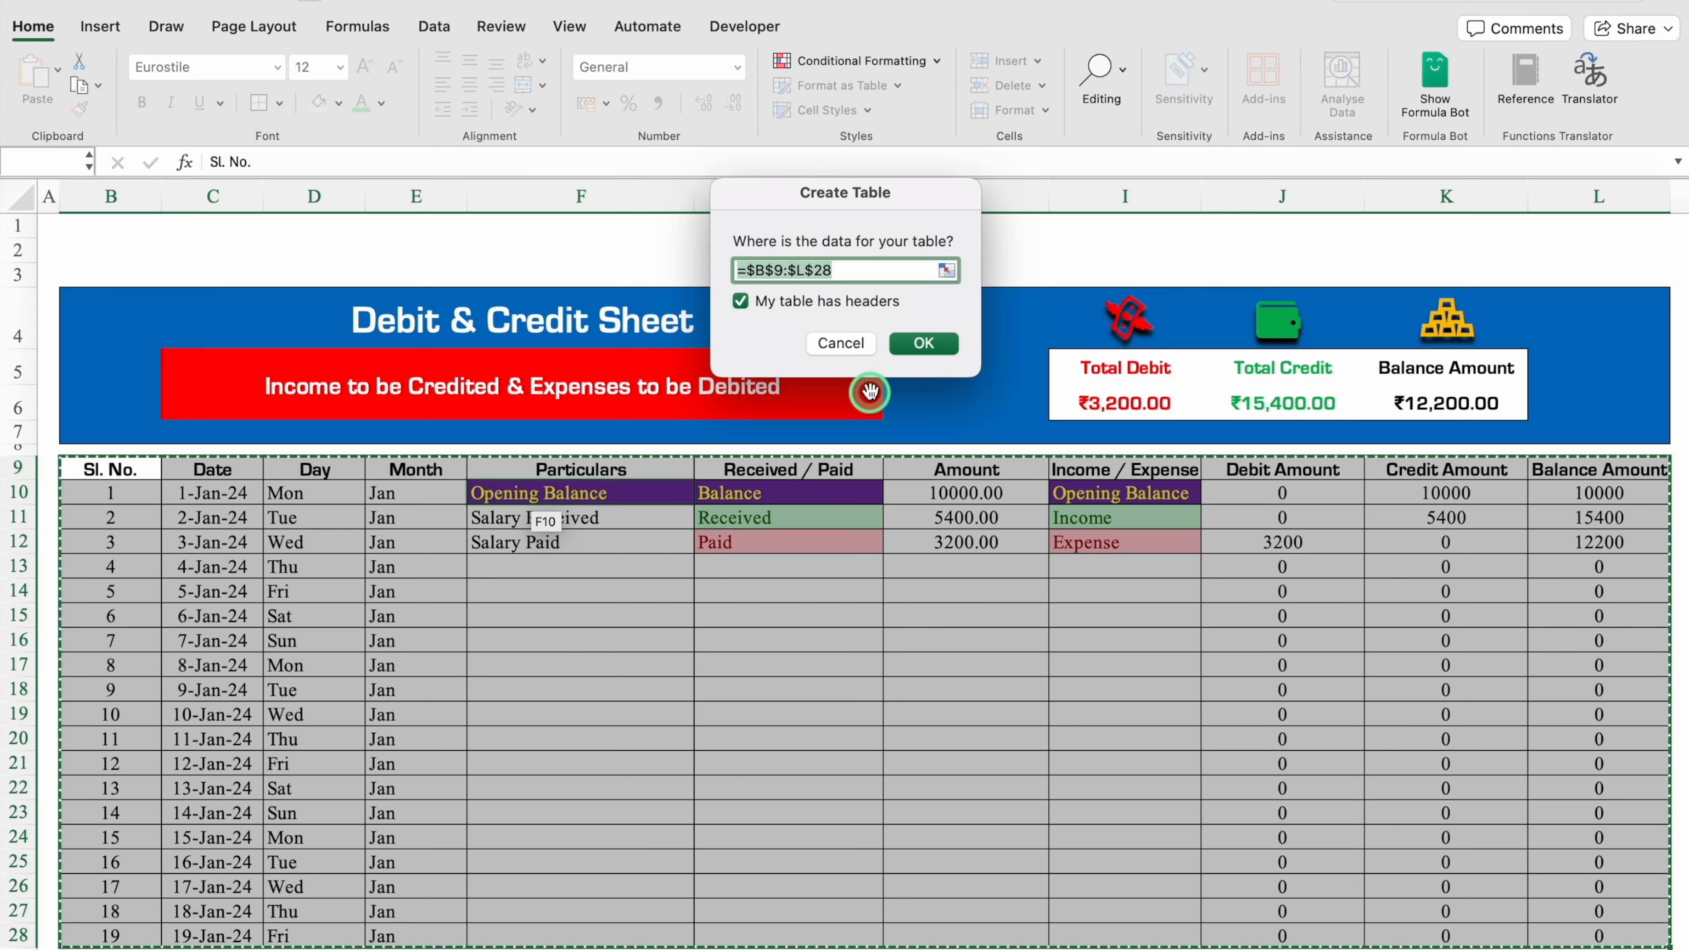
pyautogui.click(926, 343)
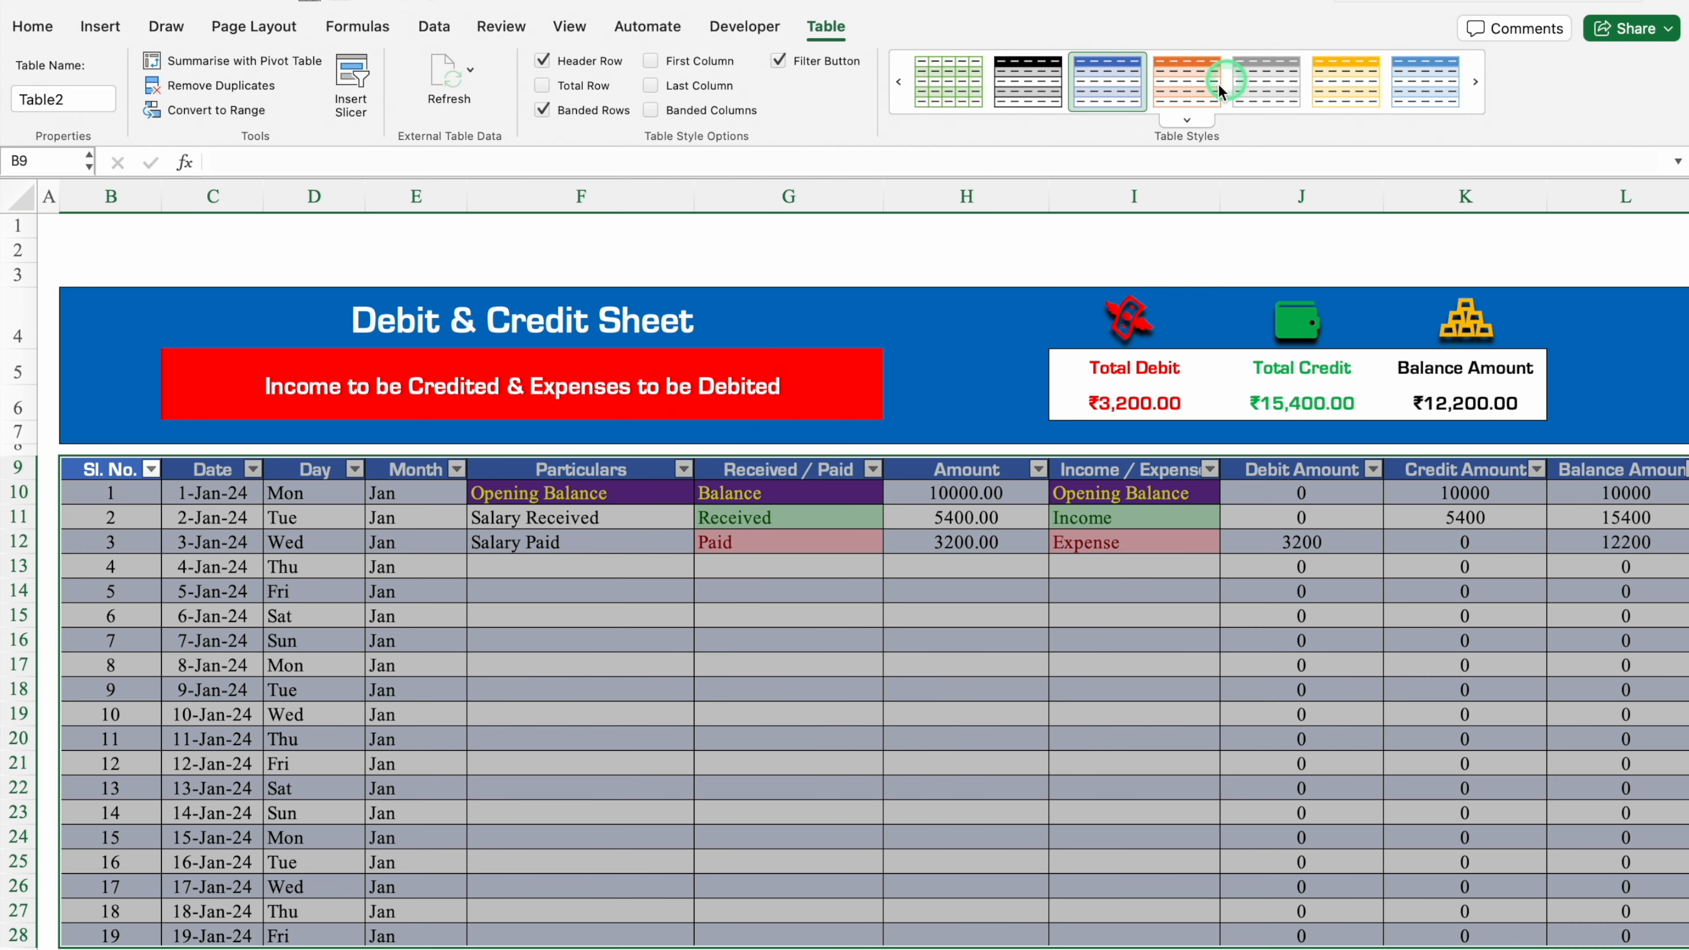
# Step: Apply the table style with an orange header and grey banded rows to the entry table
pyautogui.click(1188, 121)
pyautogui.moveTo(1470, 271); pyautogui.dragTo(1468, 418)
pyautogui.click(1094, 478)
pyautogui.click(1094, 479)
# Step: Make the table's header row 9 slightly taller and turn off its filter buttons
pyautogui.moveTo(25, 480); pyautogui.dragTo(25, 499)
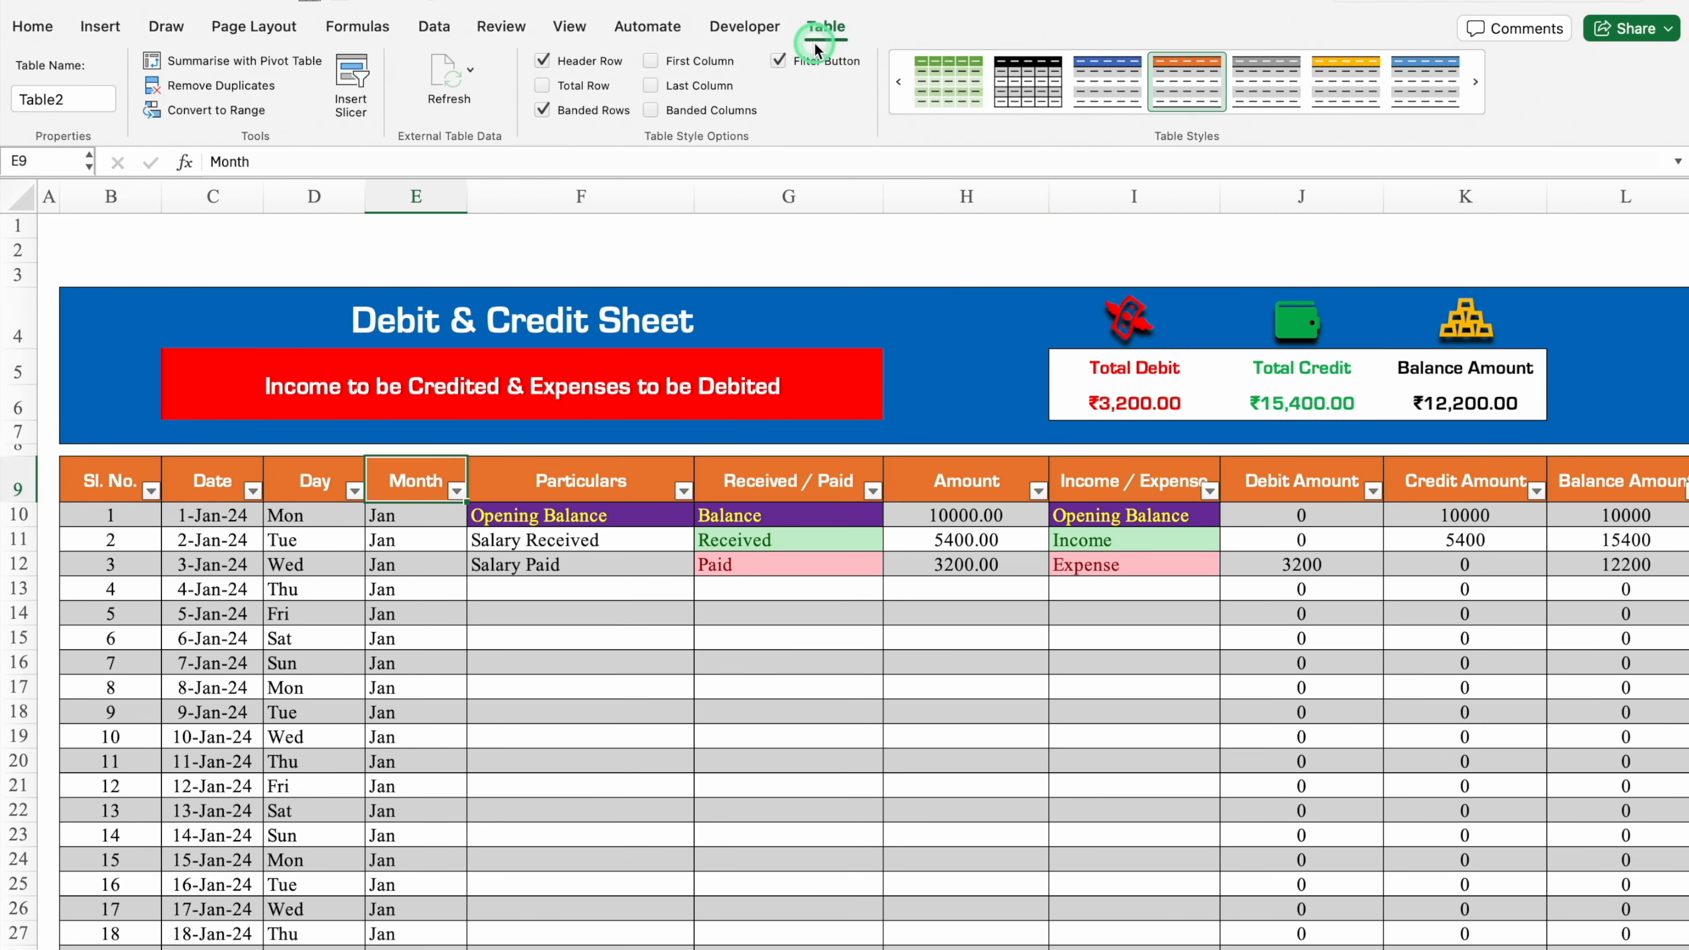
pyautogui.click(778, 62)
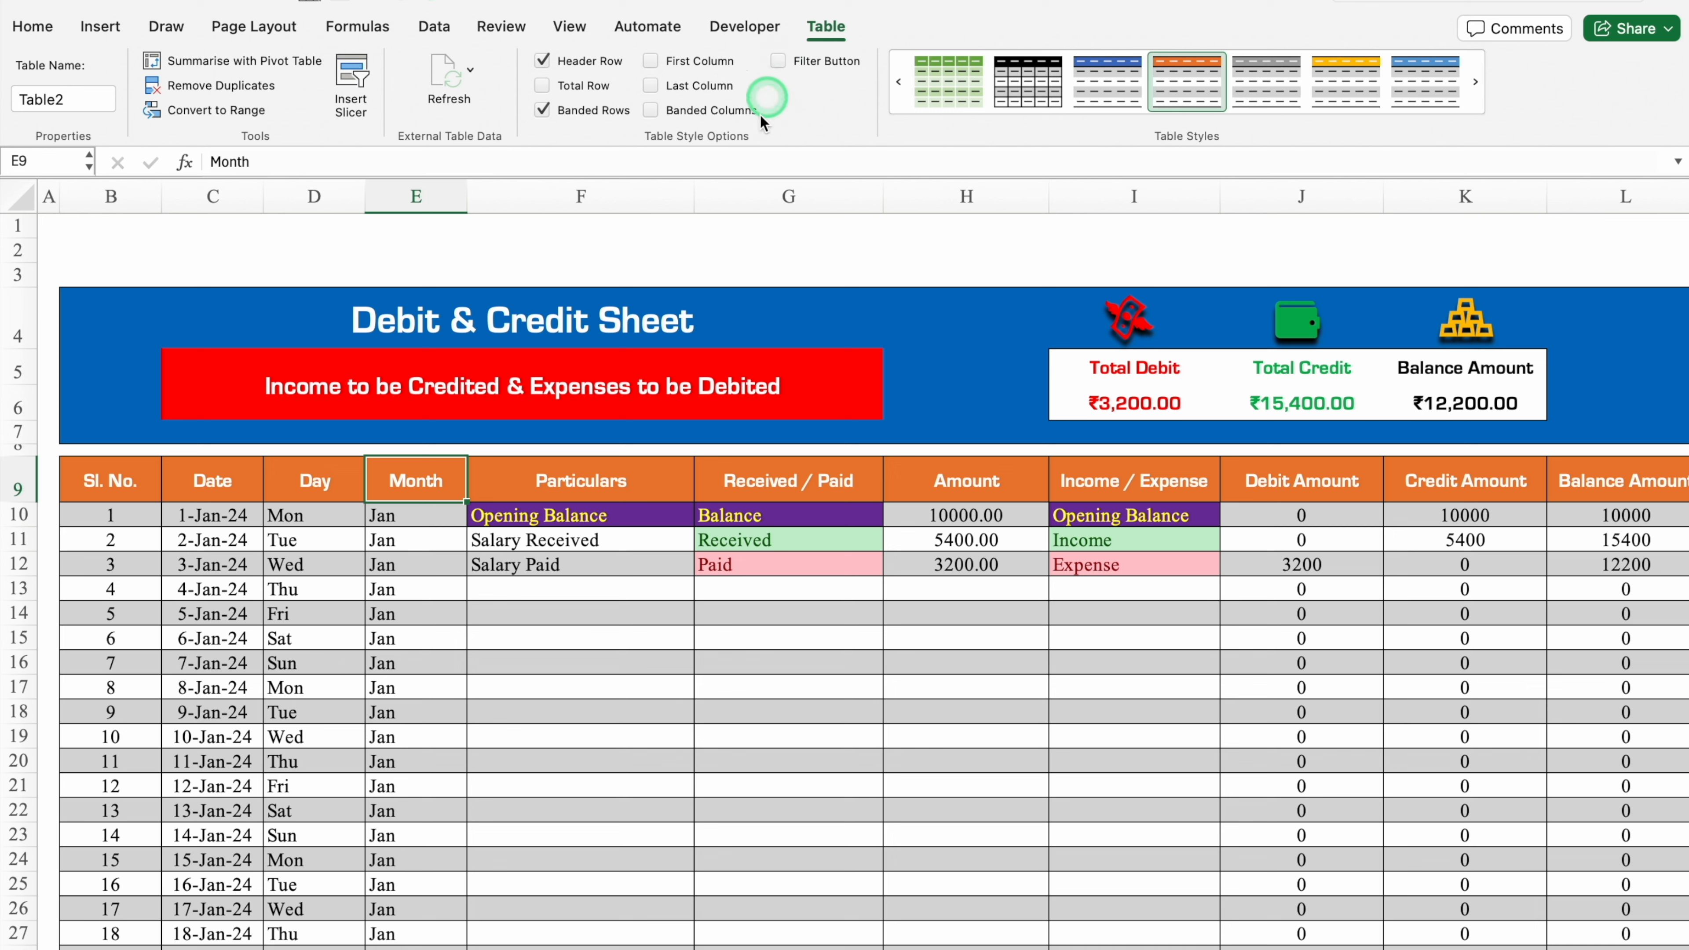
# Step: Insert a slicer for the Month field and place it over the table's Sl. No. to Day columns
pyautogui.click(414, 565)
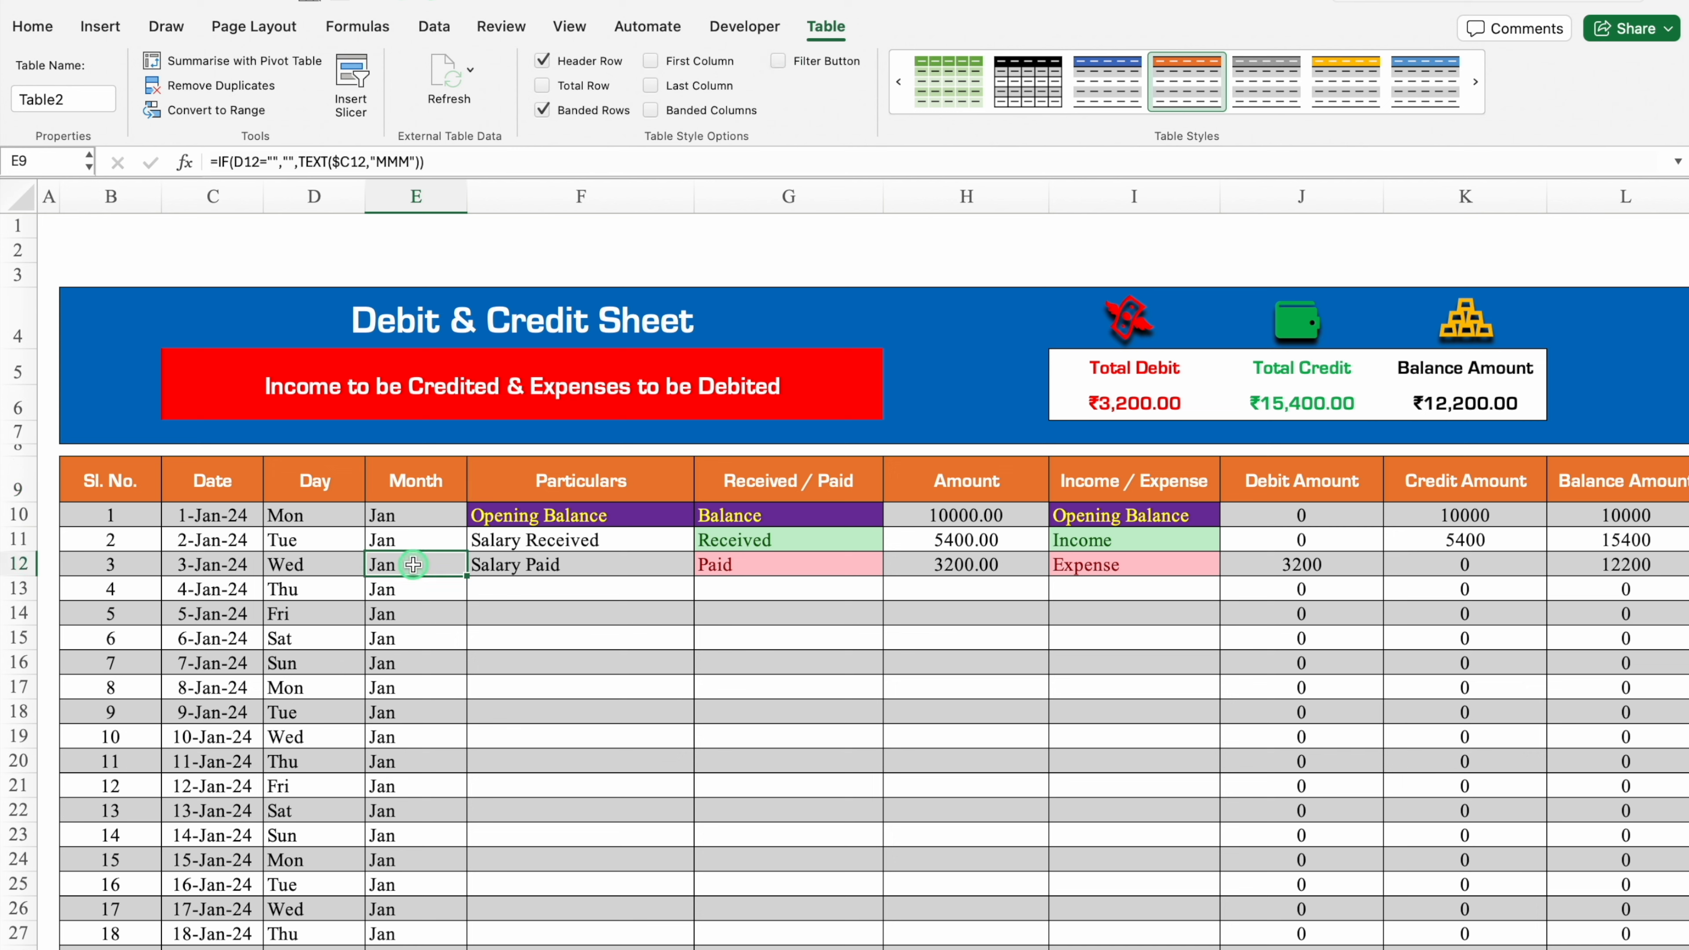
pyautogui.click(101, 27)
pyautogui.click(992, 105)
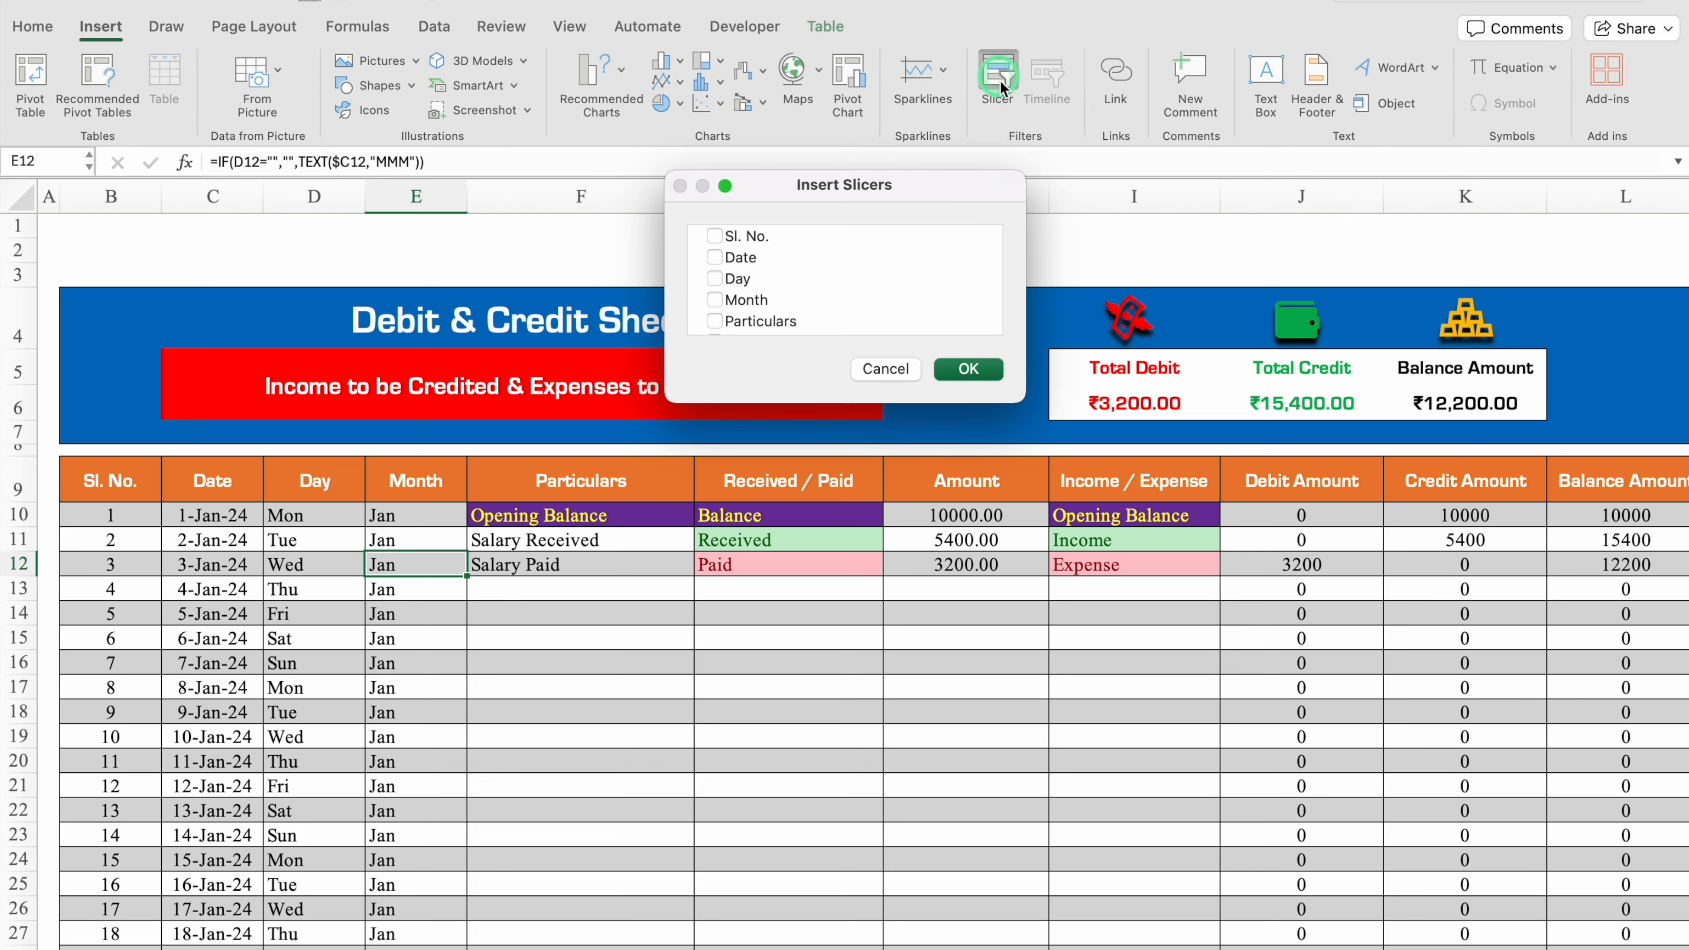
pyautogui.click(713, 301)
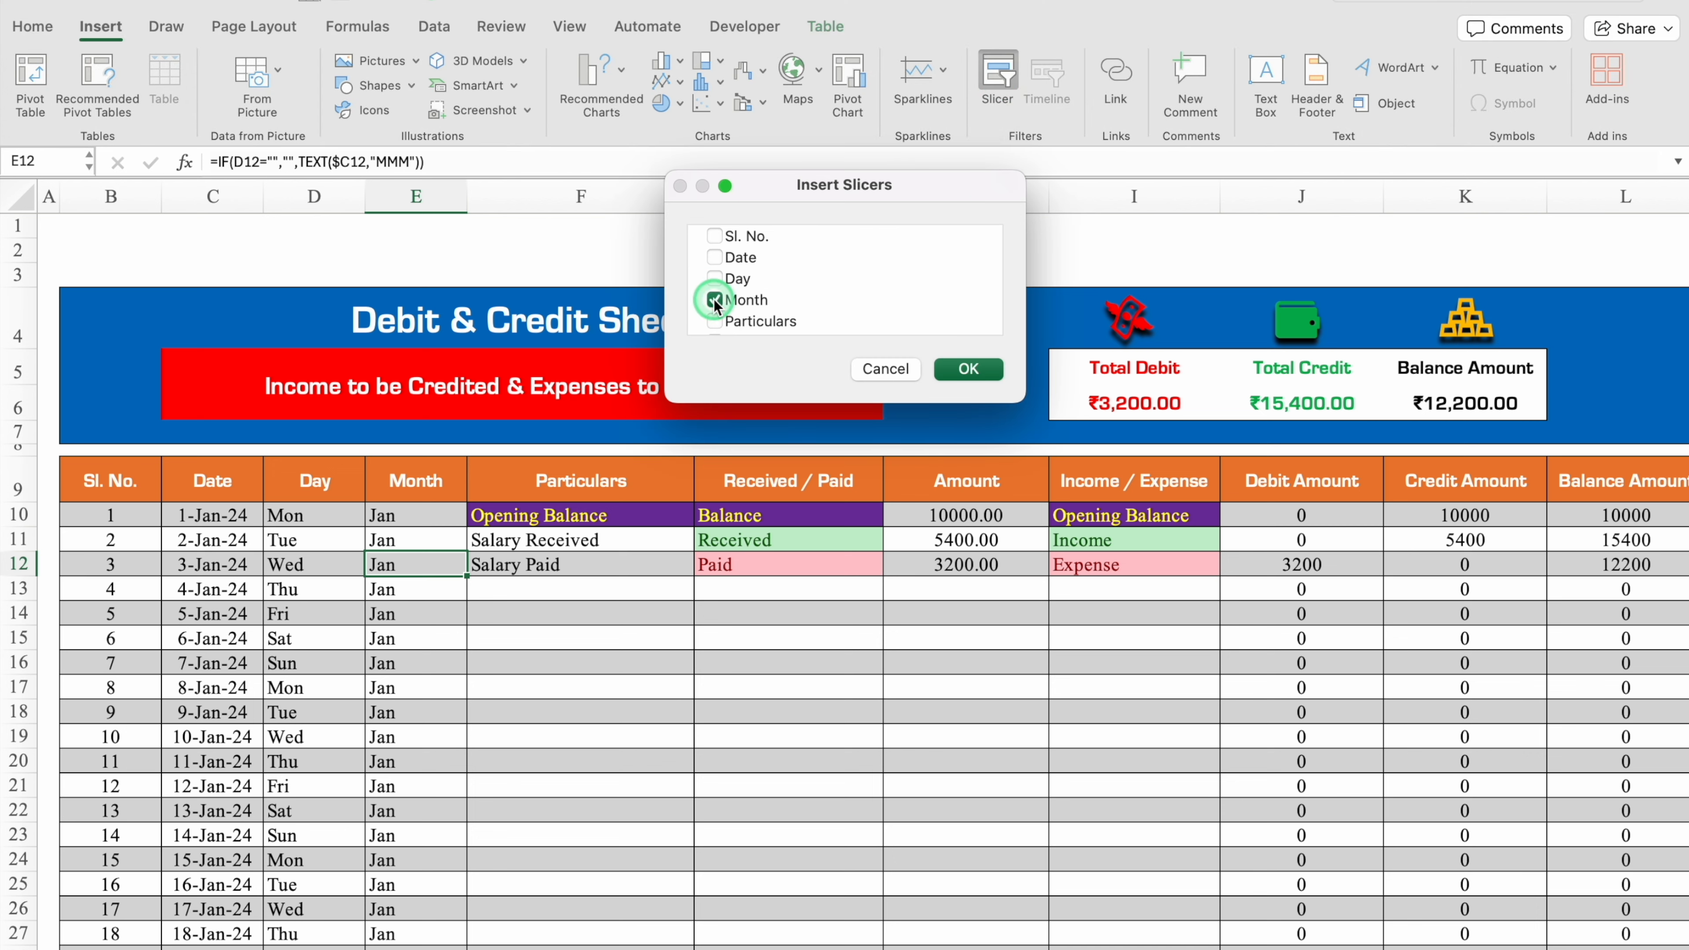
pyautogui.click(967, 369)
pyautogui.moveTo(877, 470); pyautogui.dragTo(294, 476)
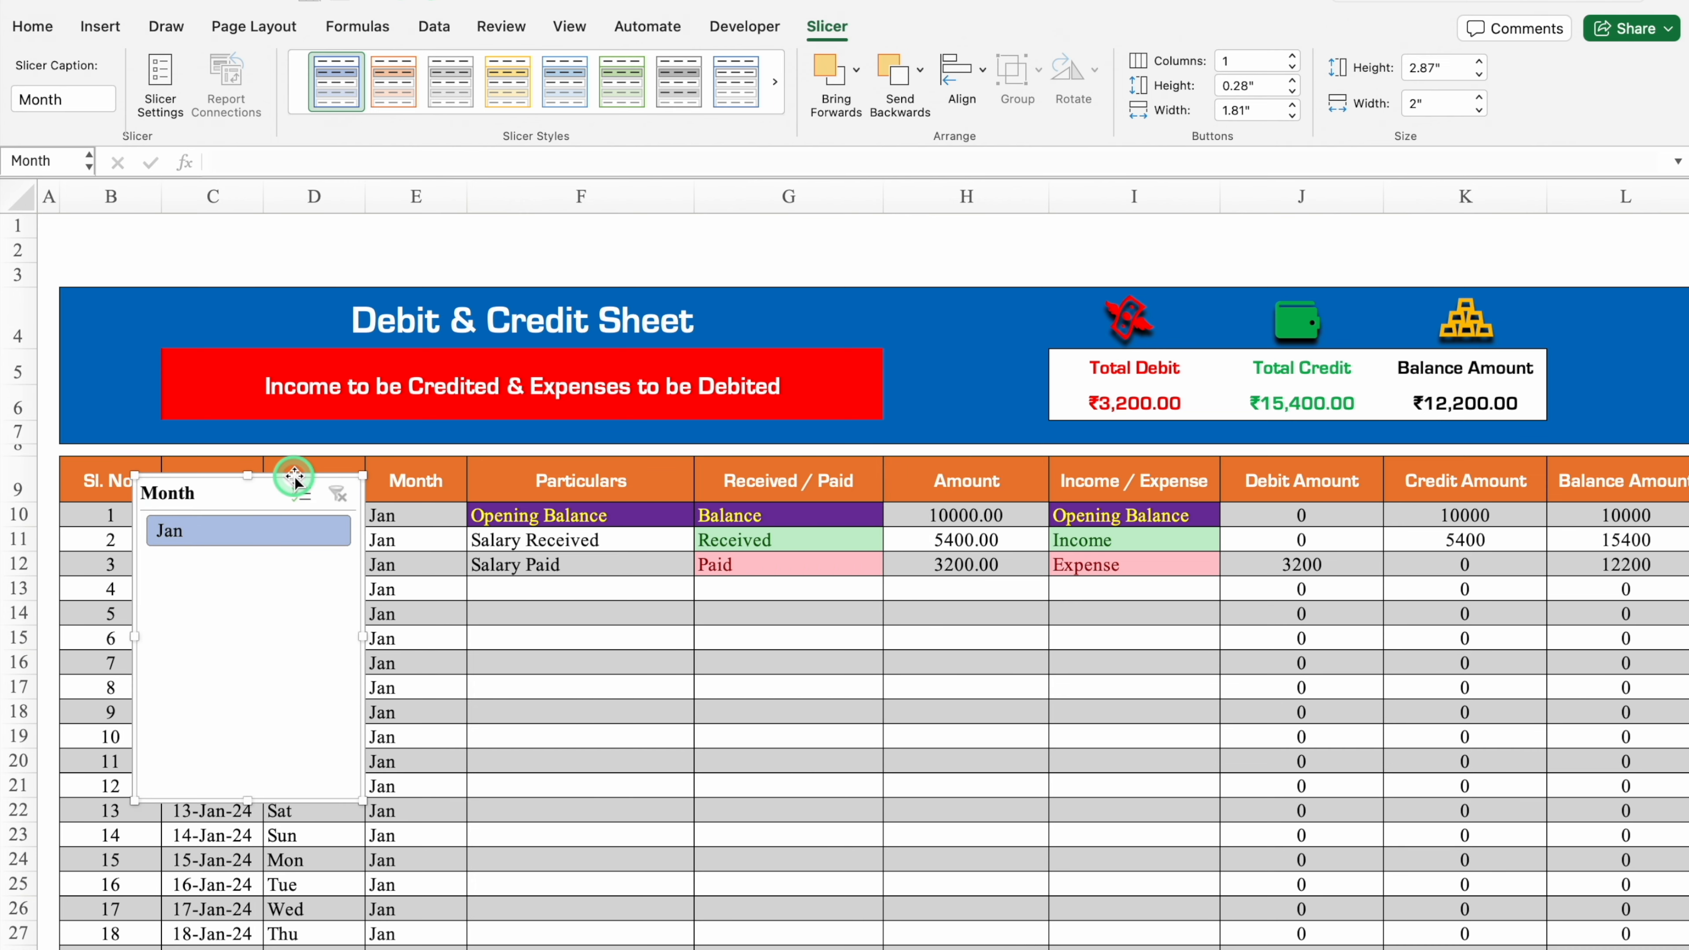
# Step: Insert a slicer for the Income / Expense field and place it over the table's Amount and Income / Expense columns
pyautogui.click(100, 26)
pyautogui.click(997, 90)
pyautogui.click(767, 302)
pyautogui.press('Down')
pyautogui.press('Down')
pyautogui.press('Down')
pyautogui.press('Down')
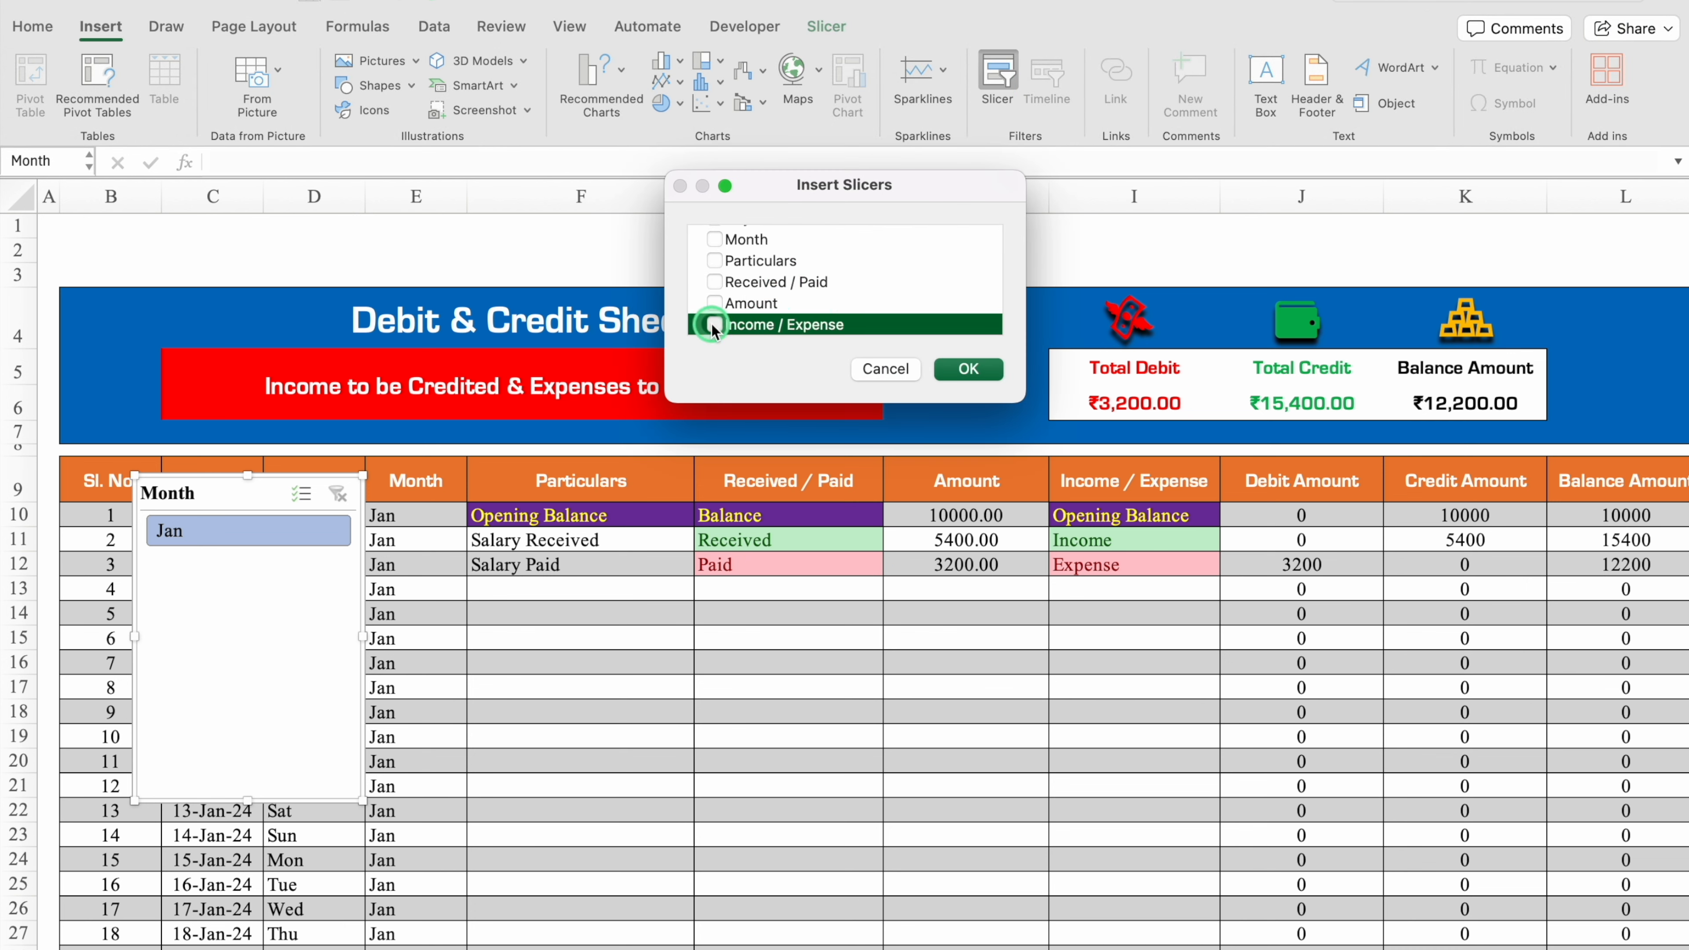
pyautogui.click(962, 370)
pyautogui.moveTo(990, 649); pyautogui.dragTo(1164, 731)
# Step: Resize the Month slicer to about 6.59" wide and 0.87" high and place it above the sheet title
pyautogui.click(361, 635)
pyautogui.moveTo(361, 635); pyautogui.dragTo(880, 637)
pyautogui.moveTo(504, 802); pyautogui.dragTo(537, 301)
pyautogui.click(409, 586)
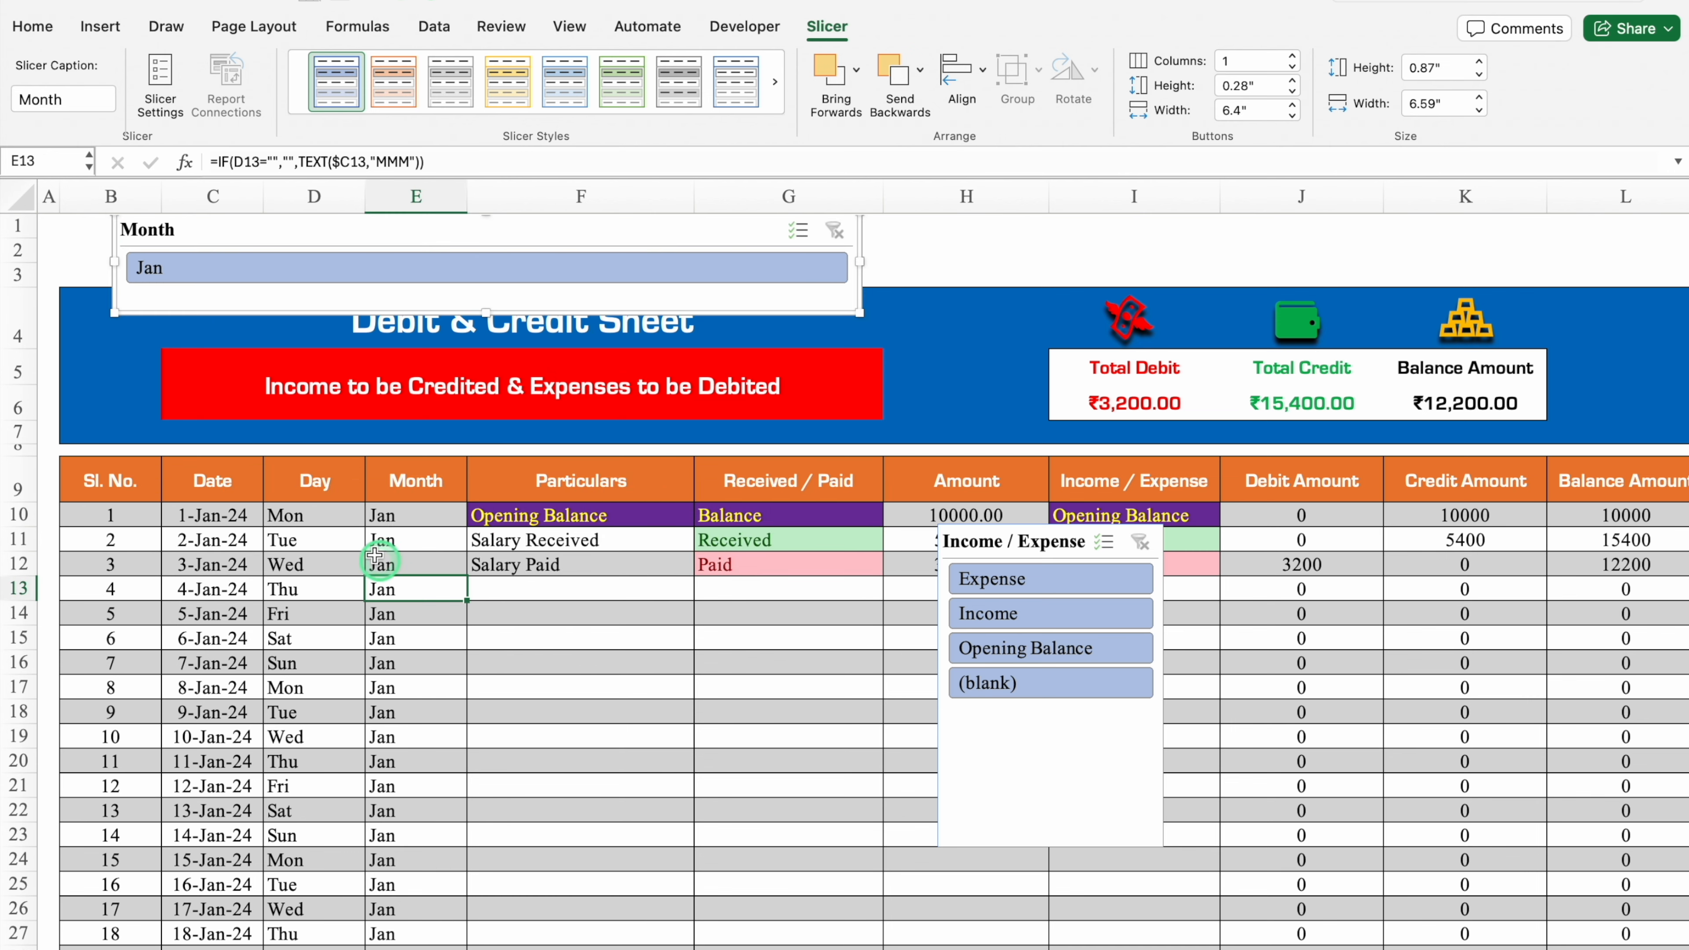
# Step: Change the date in C11 to 2-Feb-24 and fill the date series from C10:C11 down the Date column
pyautogui.click(239, 509)
pyautogui.click(230, 537)
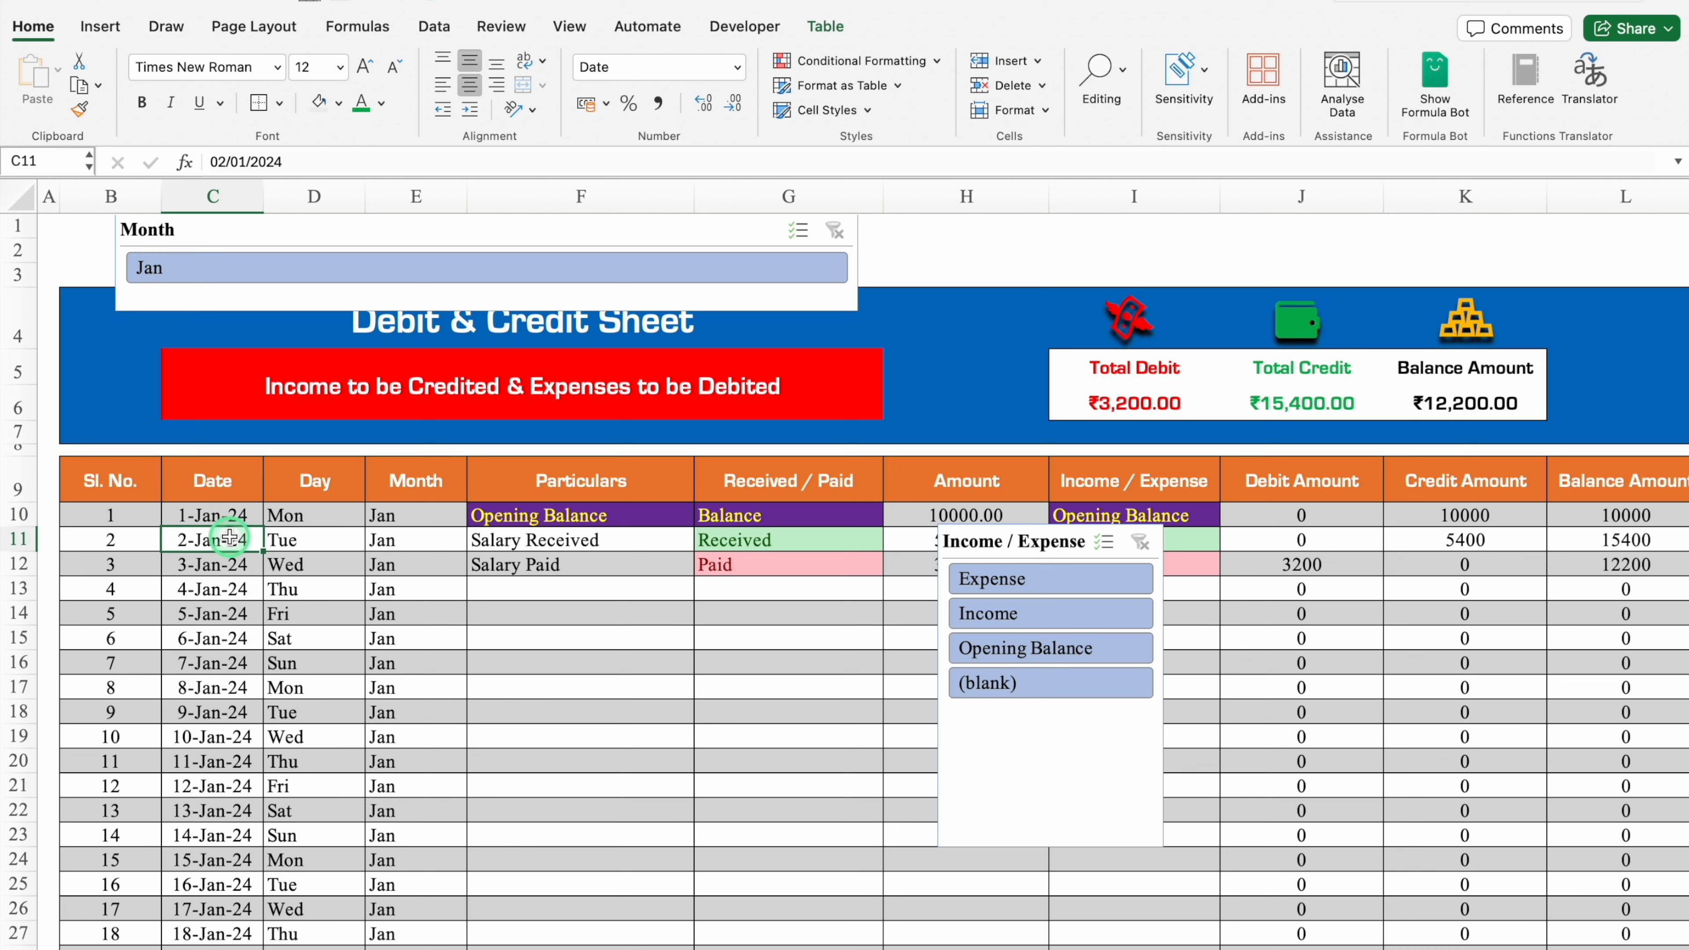
pyautogui.click(259, 171)
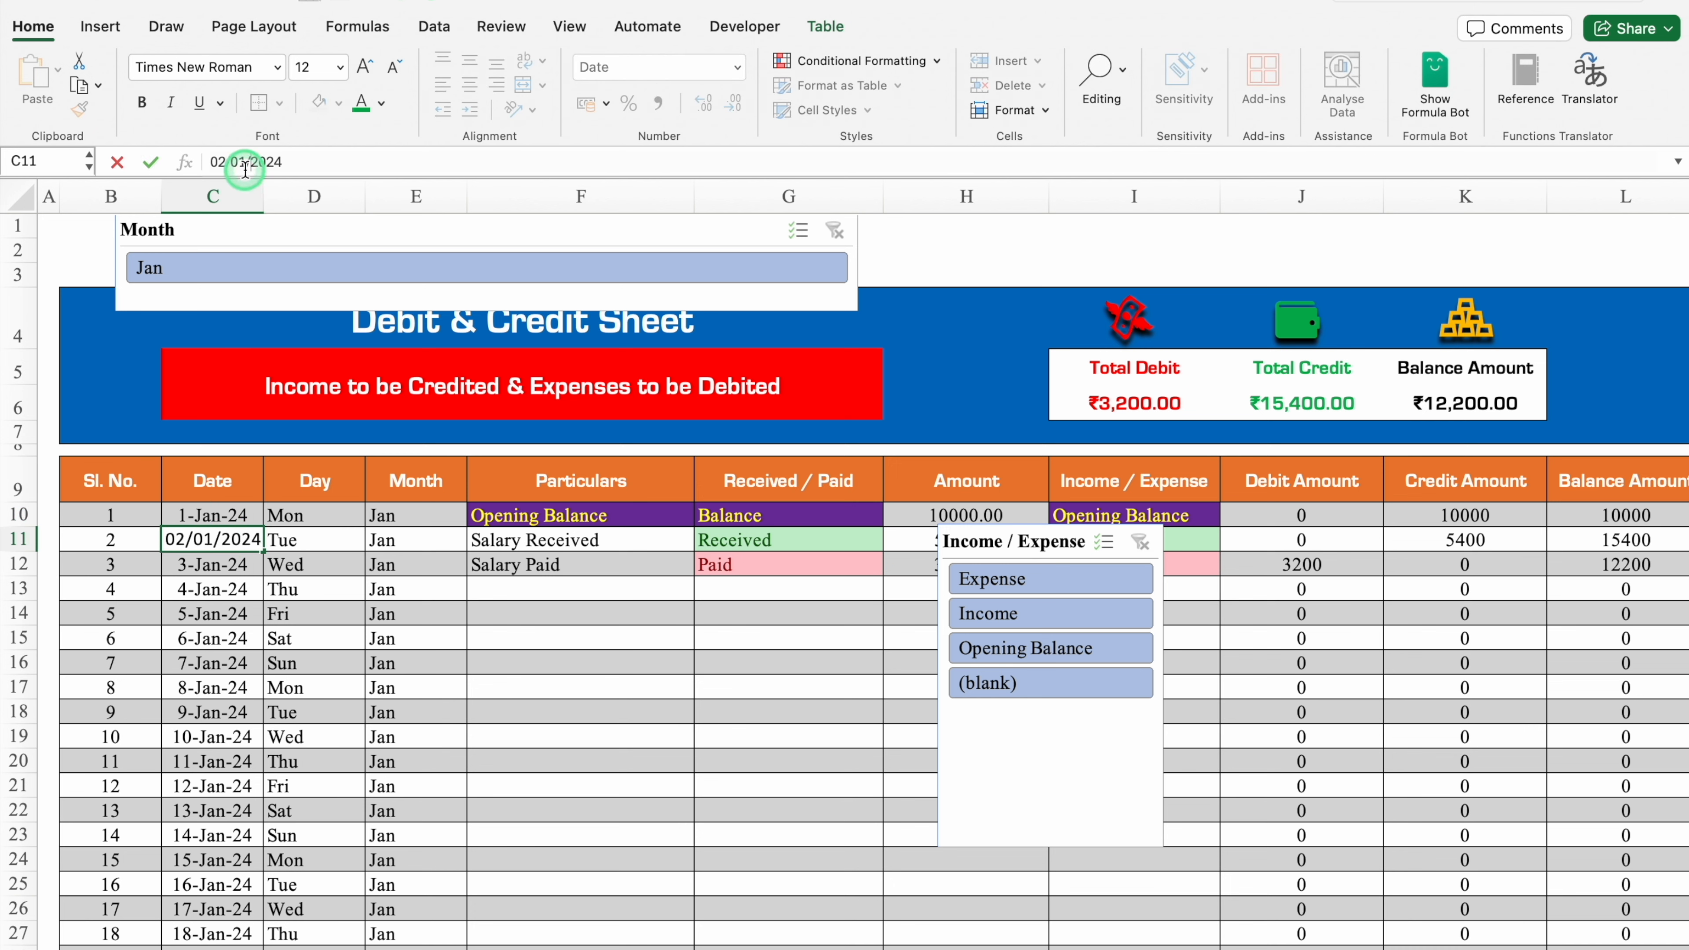
pyautogui.press('Return')
pyautogui.click(256, 537)
pyautogui.moveTo(245, 514); pyautogui.dragTo(272, 838)
pyautogui.scroll(3, 271, 837)
pyautogui.scroll(2, 844, 569)
# Step: Set the Month slicer's buttons to 12 columns so the months sit in a single row
pyautogui.click(858, 293)
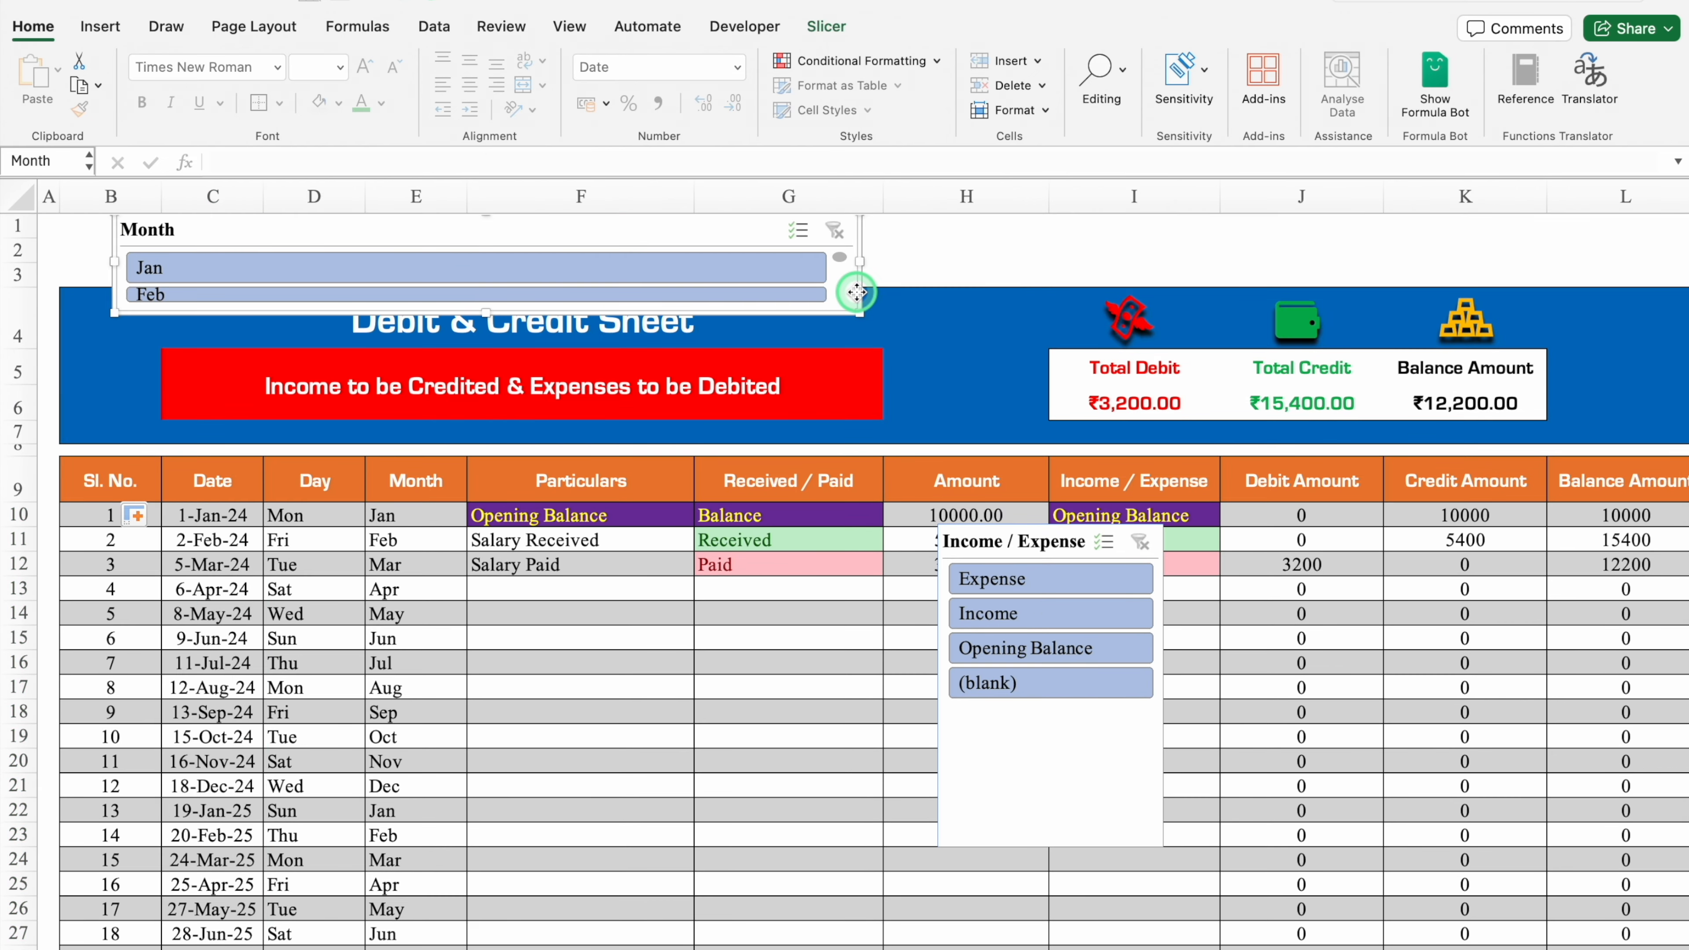
pyautogui.click(858, 27)
pyautogui.click(1254, 88)
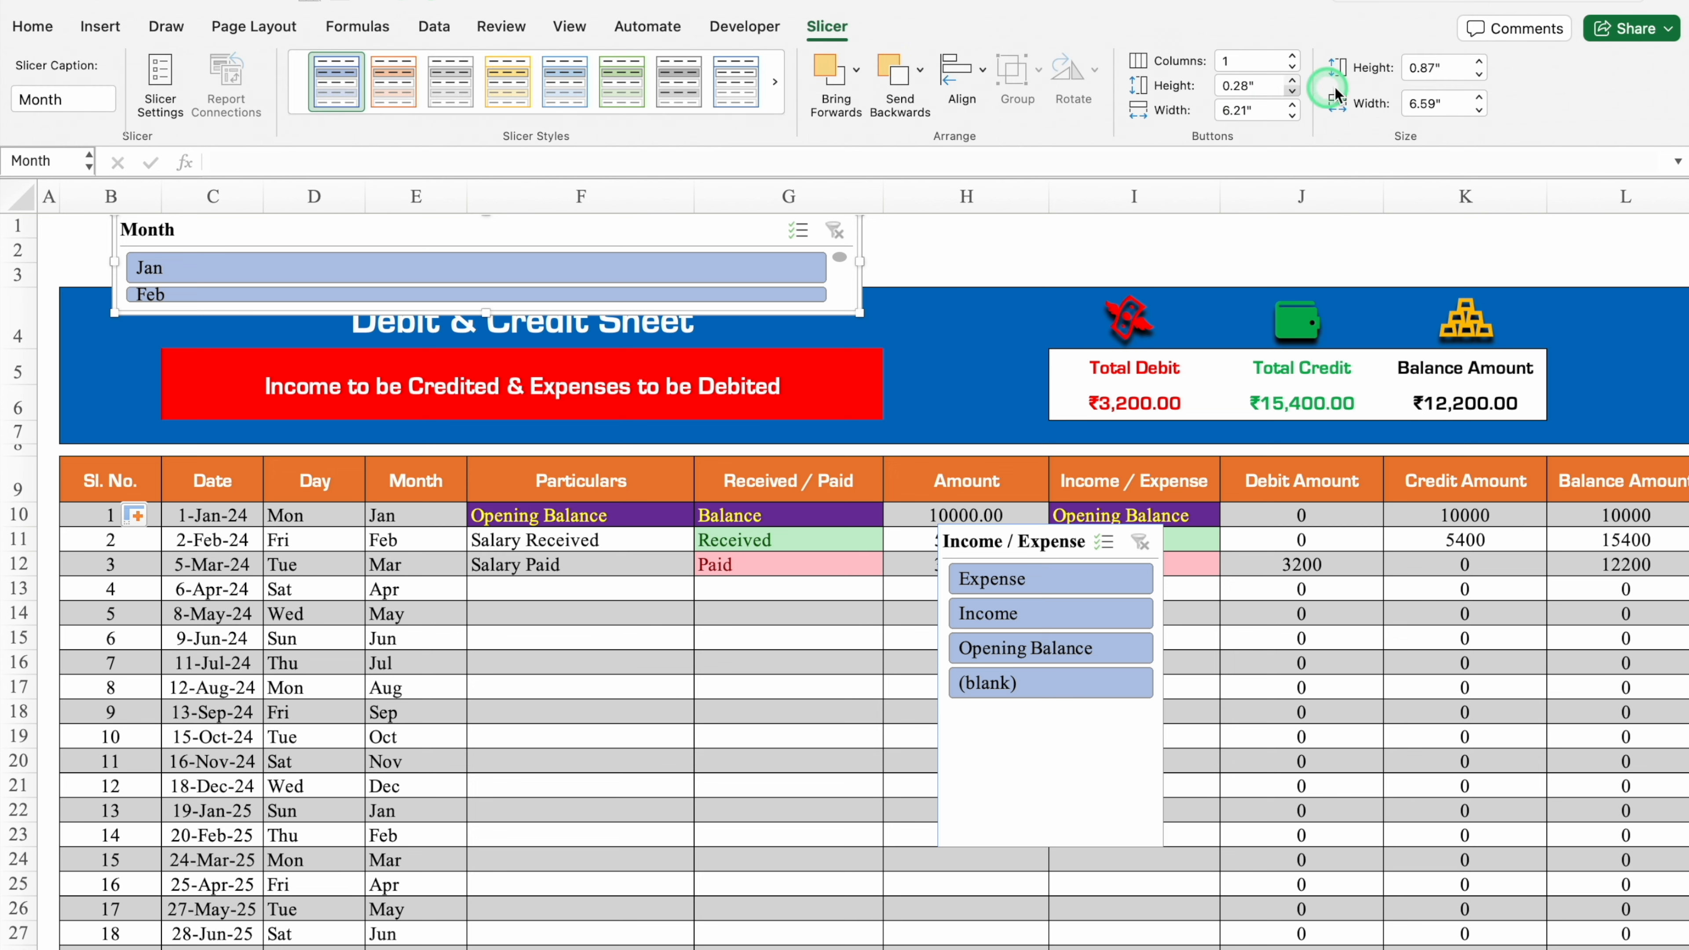
pyautogui.click(1252, 60)
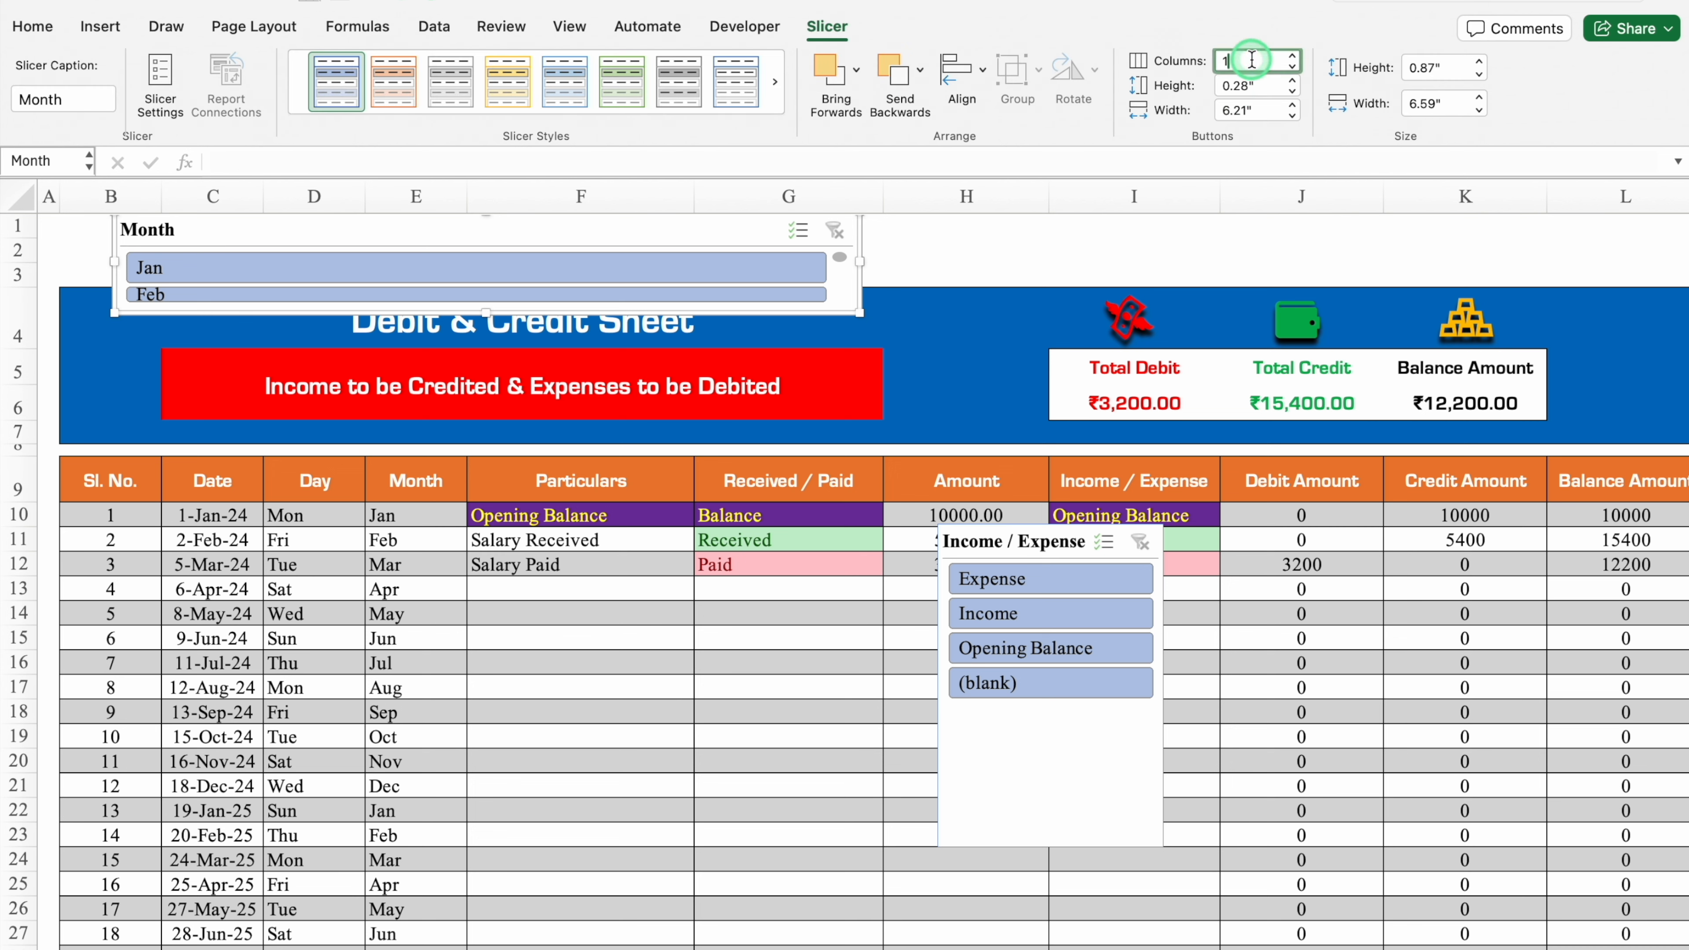
pyautogui.write('2')
pyautogui.press('Return')
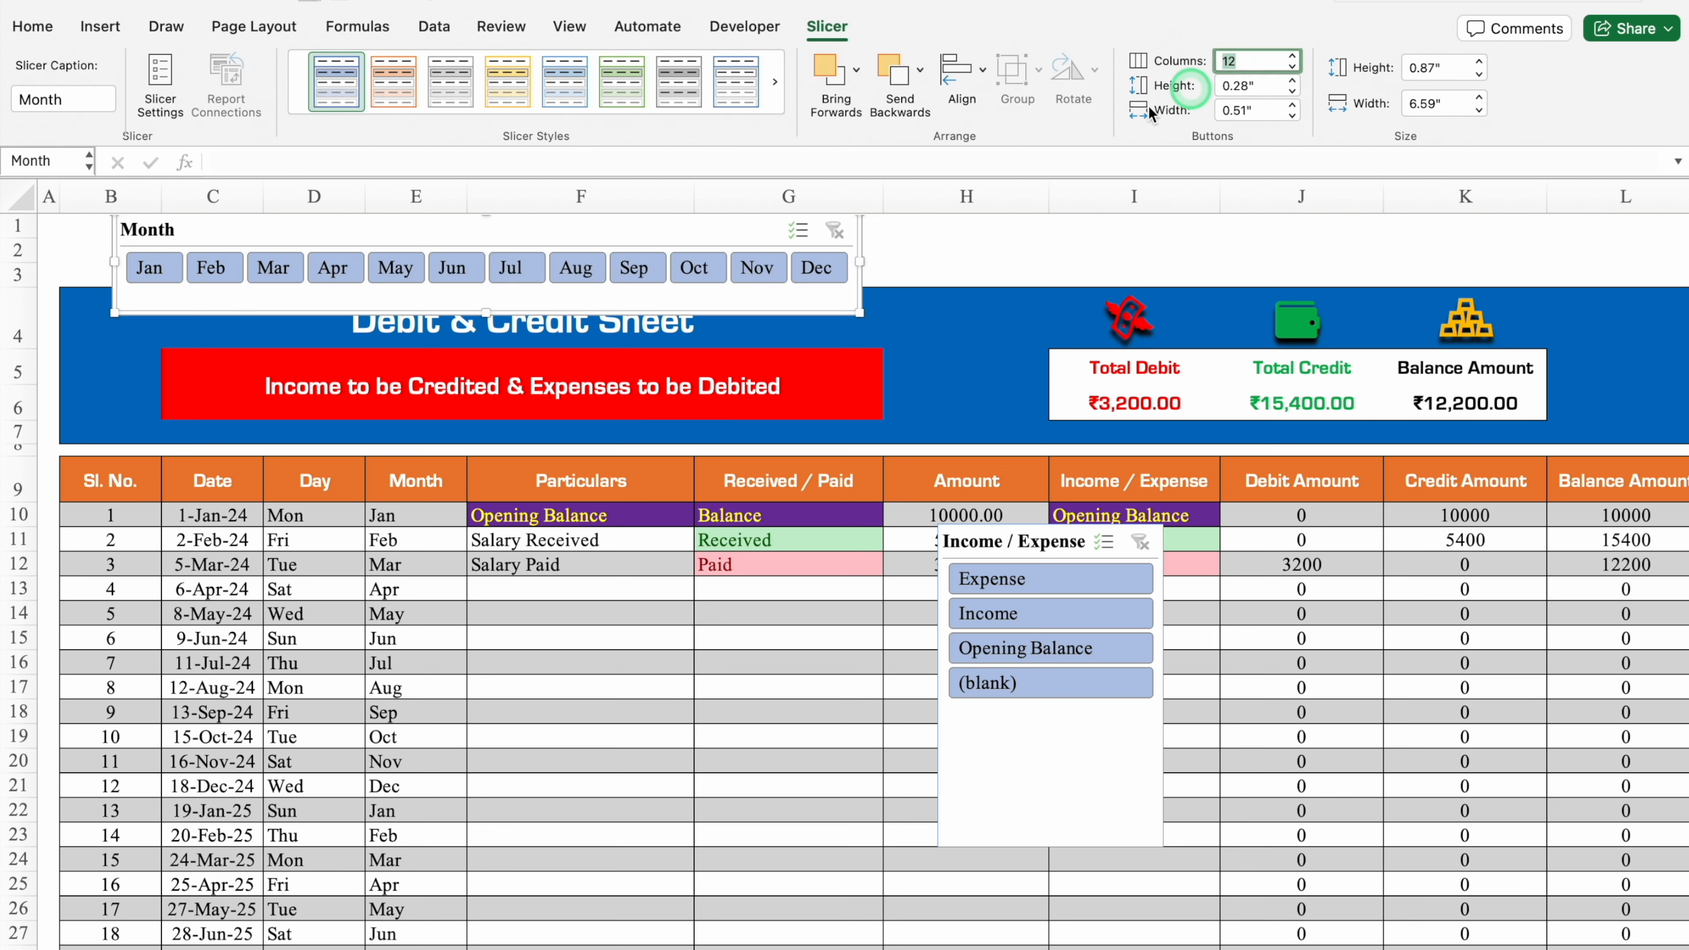
# Step: Increase the height of row 2 to fit the Month slicer above the title banner, and apply the dark green slicer style
pyautogui.moveTo(21, 258); pyautogui.dragTo(21, 320)
pyautogui.moveTo(540, 310); pyautogui.dragTo(483, 334)
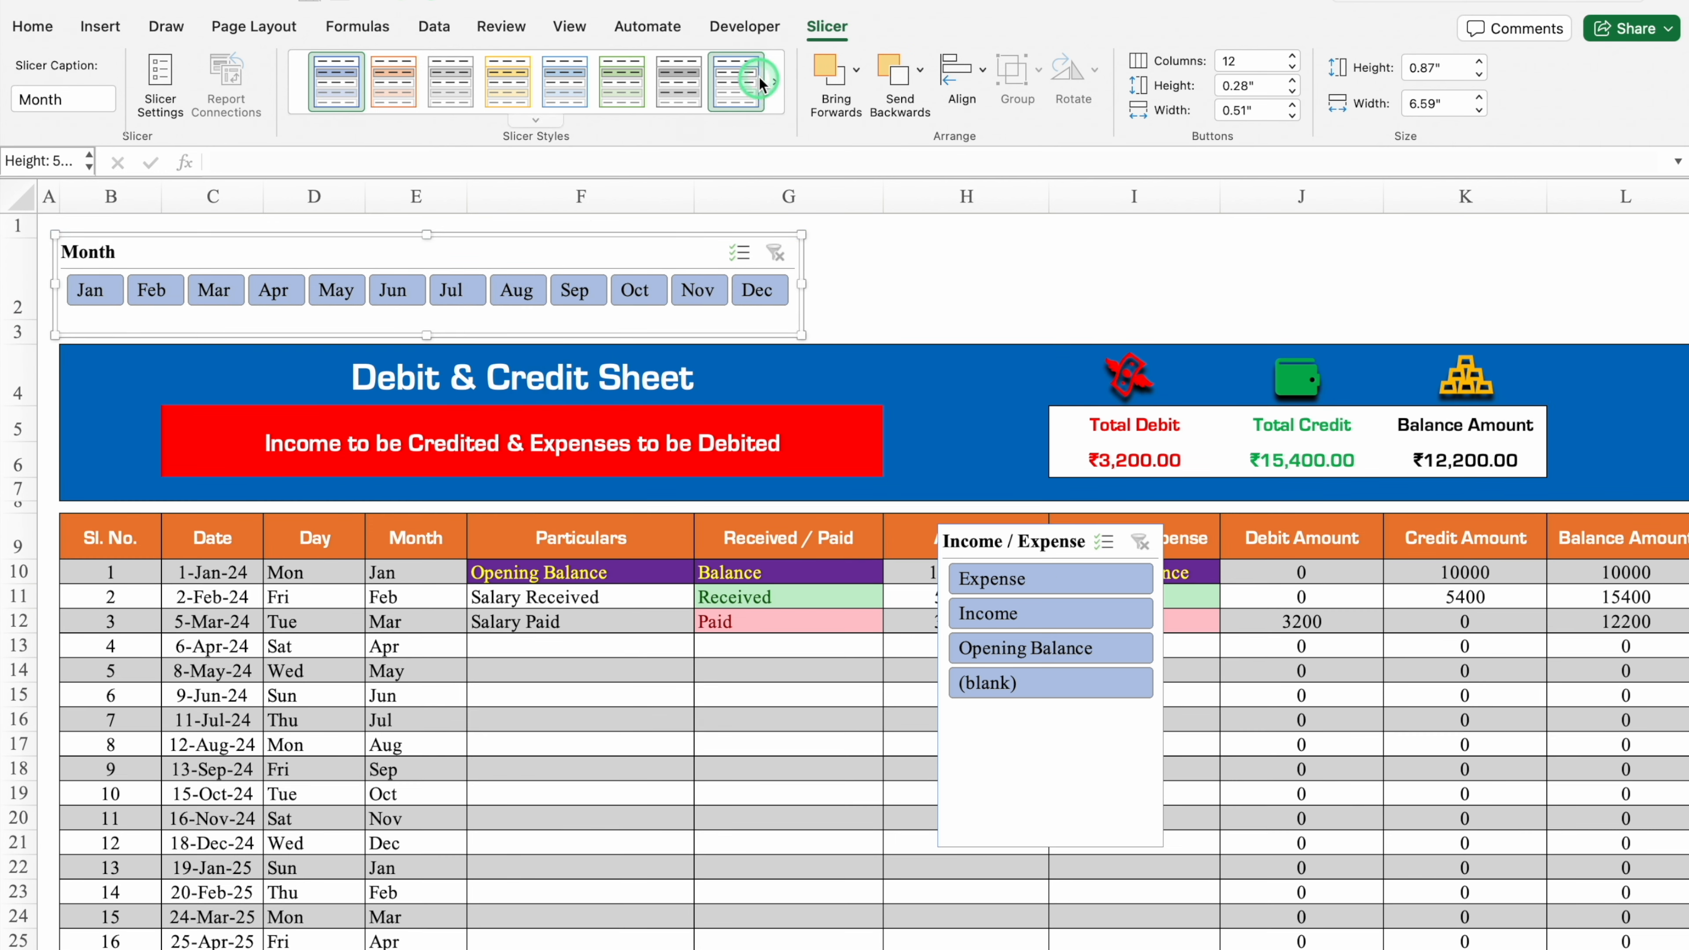
pyautogui.click(830, 26)
pyautogui.click(830, 26)
pyautogui.click(537, 112)
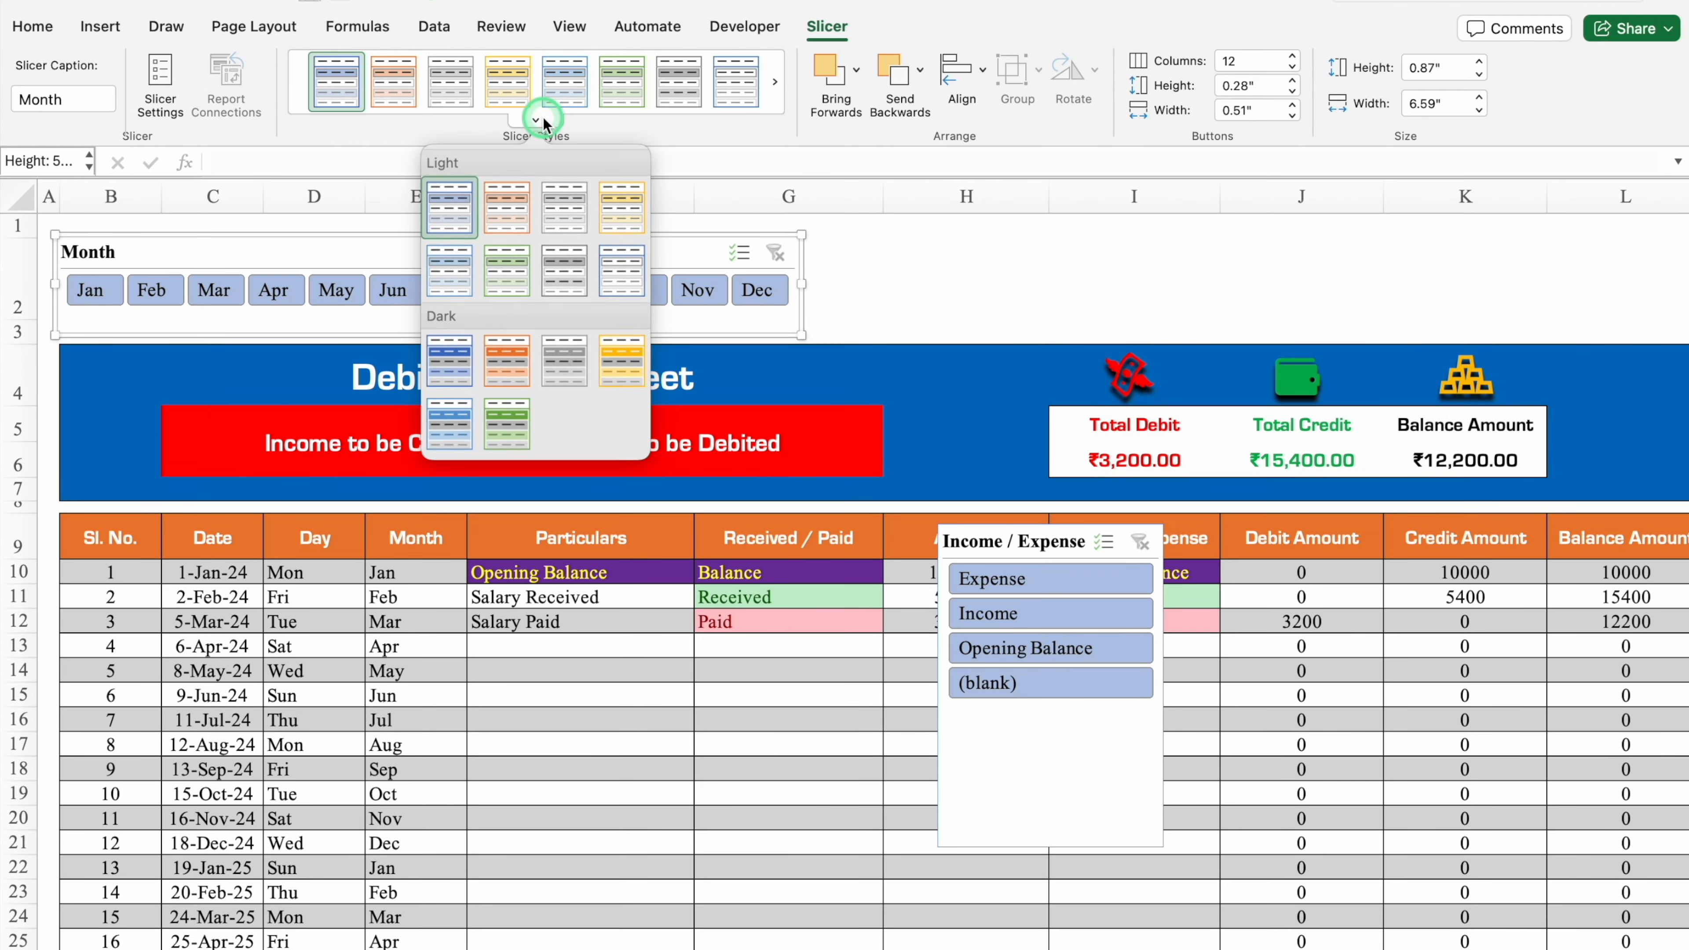
pyautogui.click(492, 362)
# Step: Move the Income / Expense slicer beside the Month slicer and set its buttons to 4 columns
pyautogui.click(1139, 717)
pyautogui.moveTo(1169, 751); pyautogui.dragTo(1053, 441)
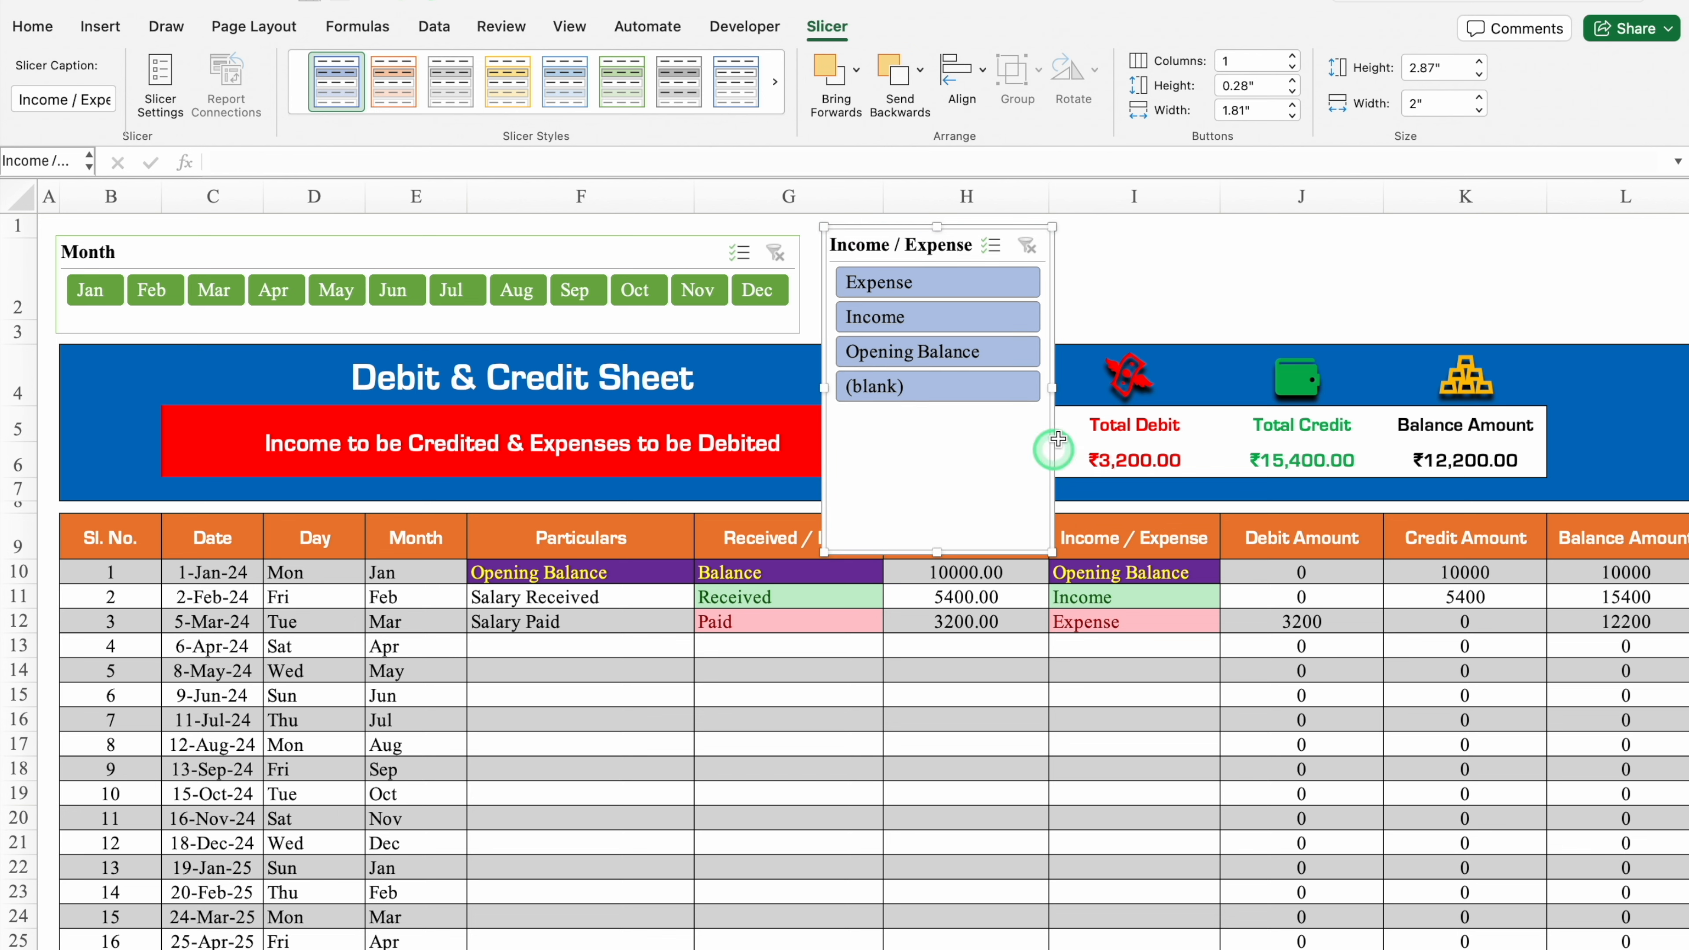
pyautogui.click(1293, 57)
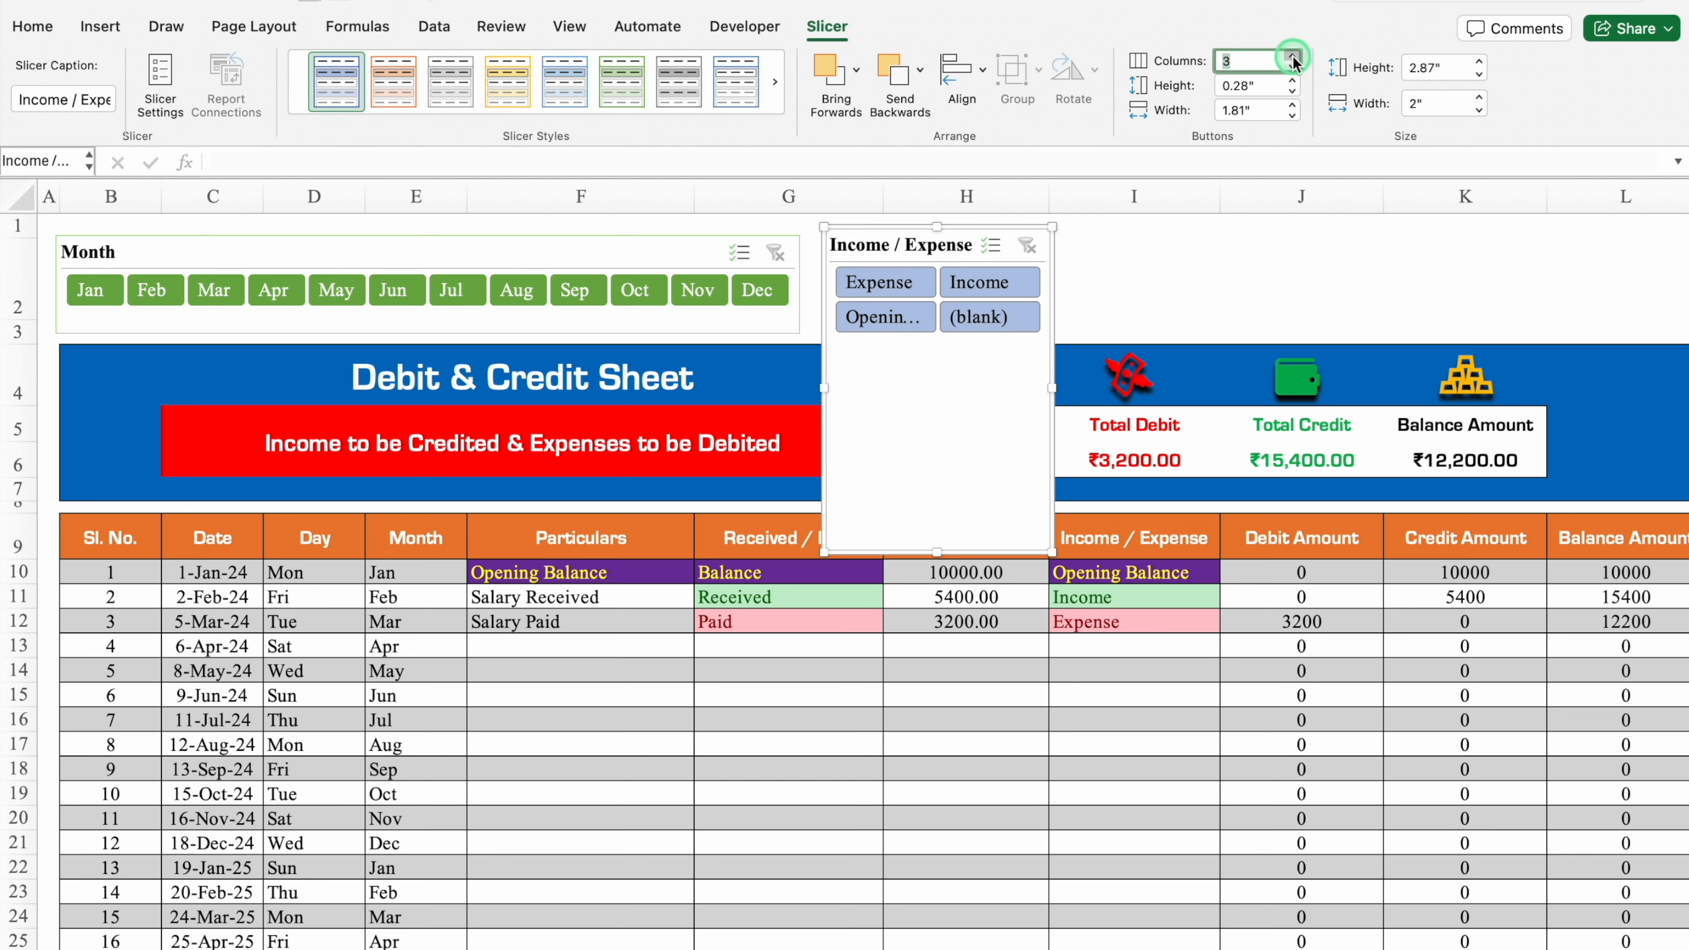
pyautogui.click(1292, 57)
pyautogui.click(1292, 57)
# Step: Resize the Income / Expense slicer to about 4.91" wide and 0.83" high, and apply the dark orange slicer style
pyautogui.moveTo(1056, 384); pyautogui.dragTo(1380, 332)
pyautogui.moveTo(1100, 556); pyautogui.dragTo(1093, 324)
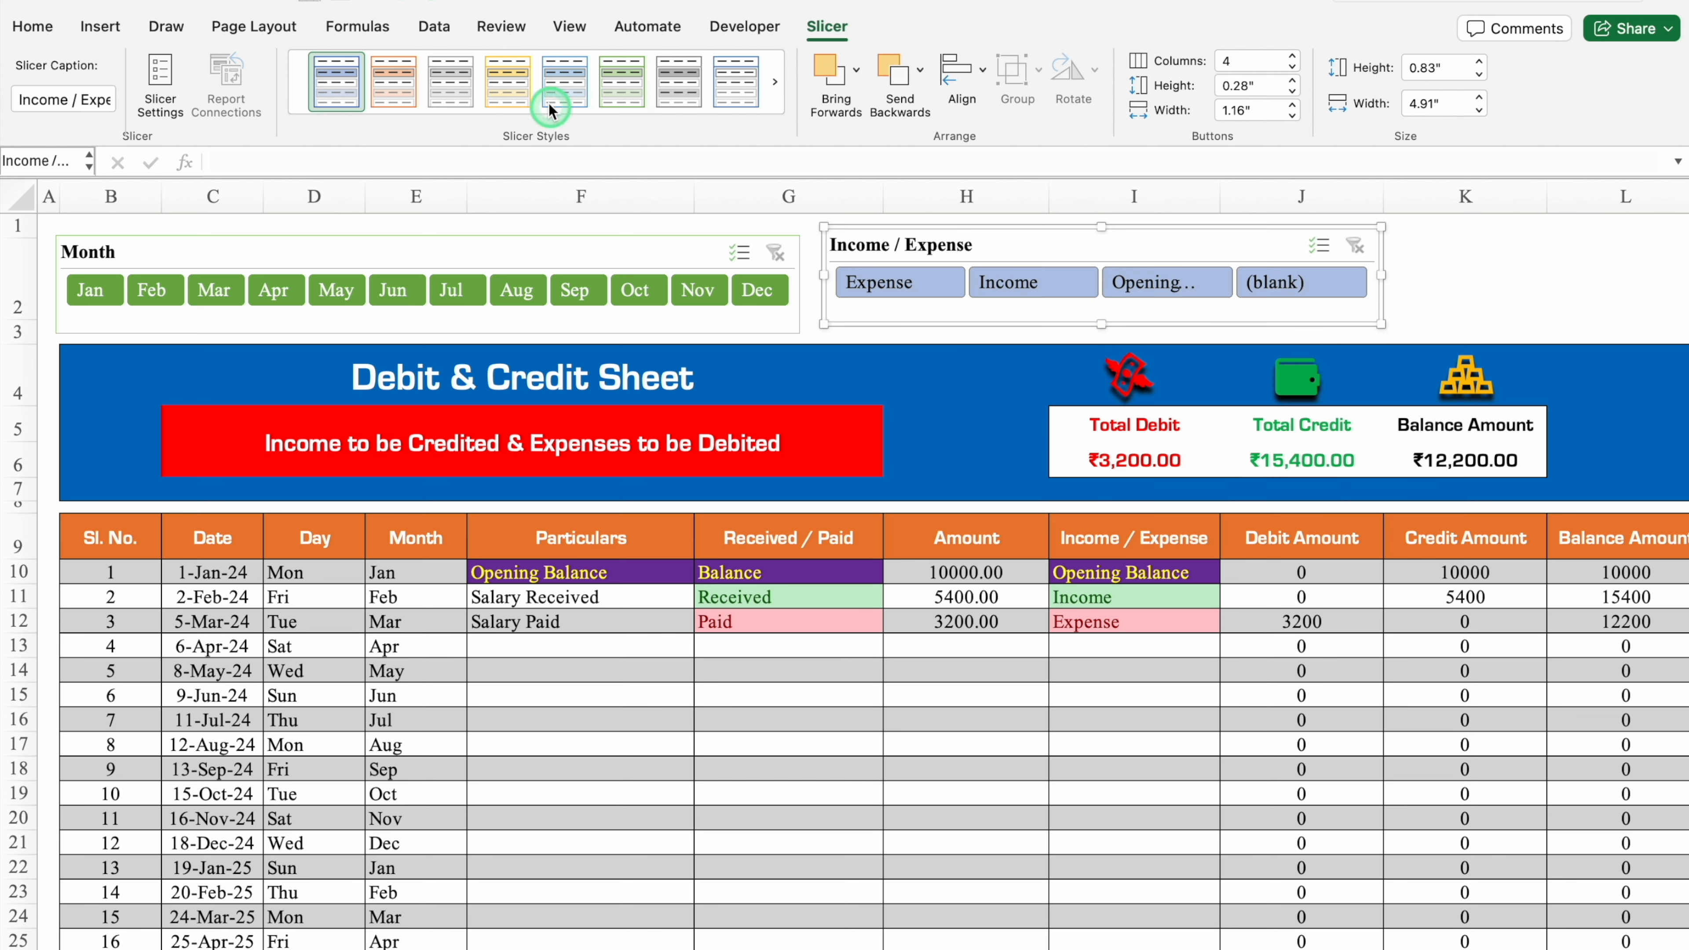
pyautogui.click(536, 119)
pyautogui.click(509, 362)
# Step: Align the Income / Expense slicer with the end of the banner and widen the Month slicer to about 9.55" to meet it
pyautogui.moveTo(1263, 313); pyautogui.dragTo(1337, 313)
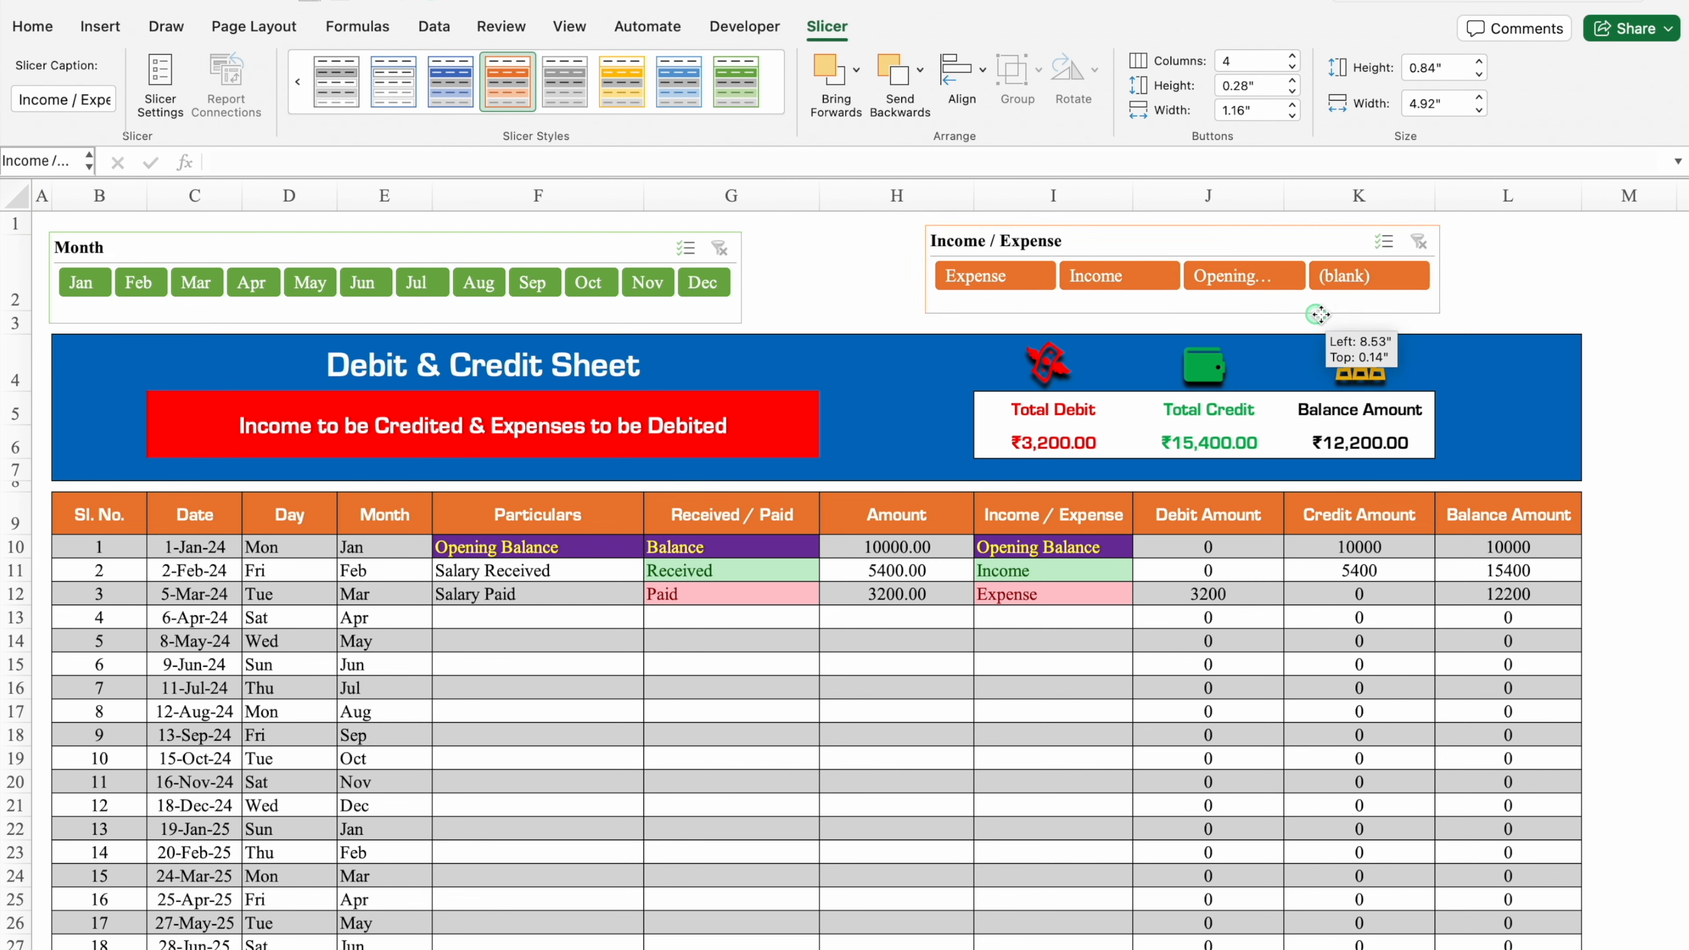
pyautogui.click(773, 286)
pyautogui.moveTo(750, 278); pyautogui.dragTo(1049, 284)
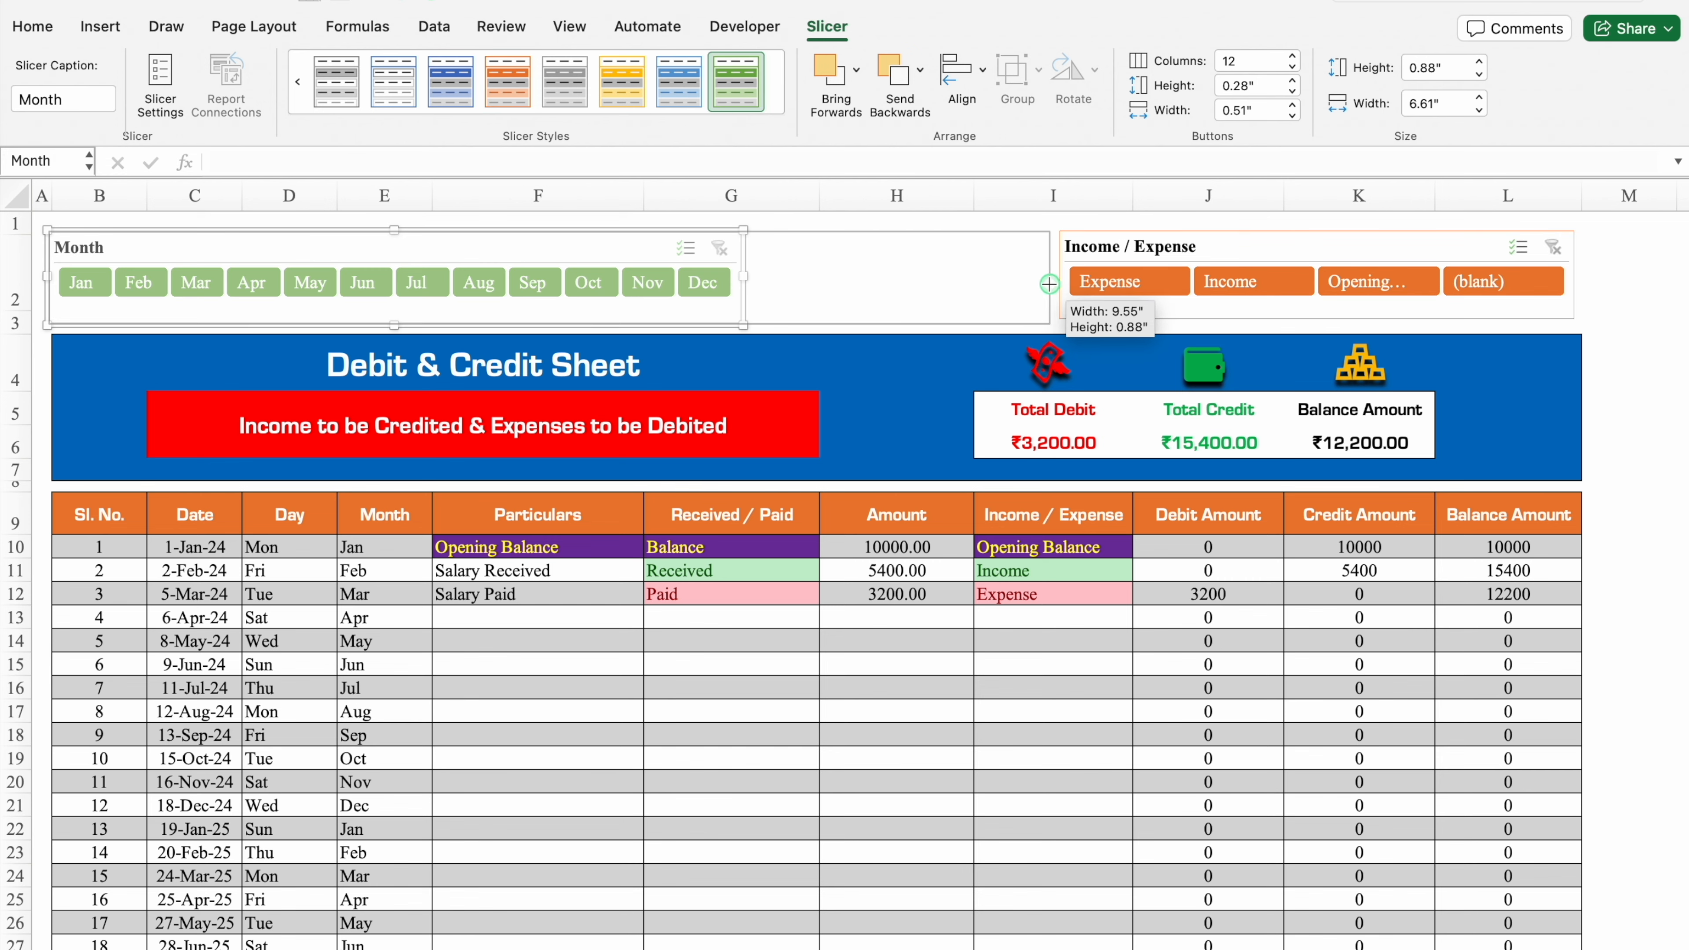
pyautogui.press('Escape')
# Step: Test the Month slicer by filtering the table to Jan and to May, then clear its filter
pyautogui.click(100, 283)
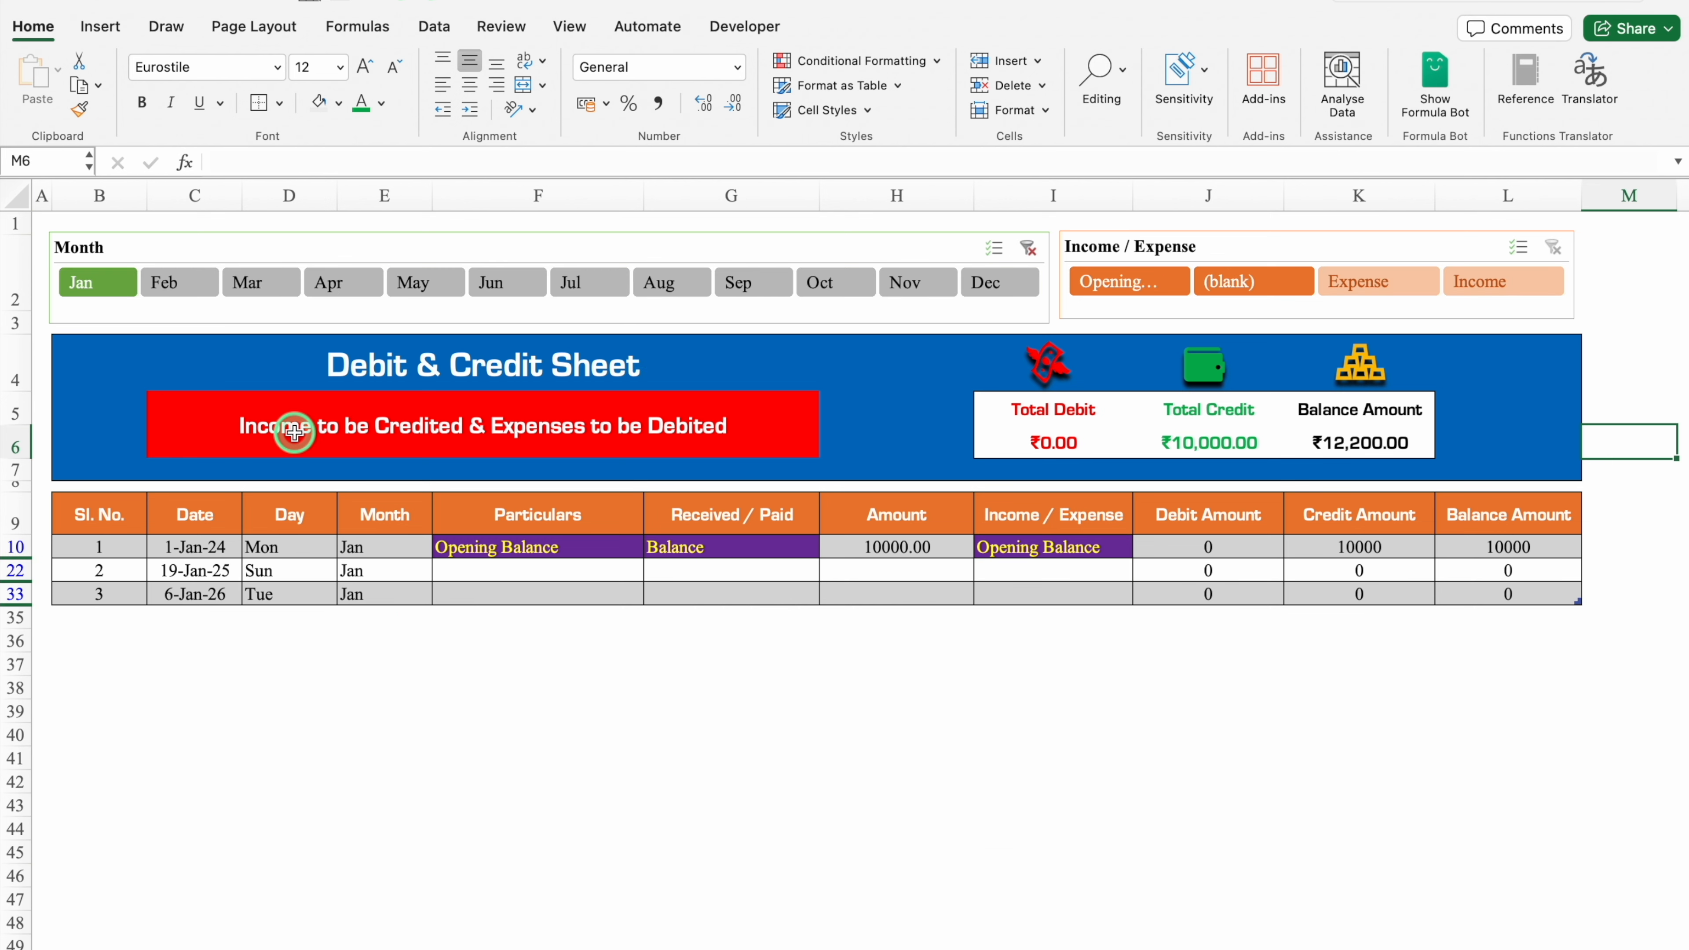
pyautogui.click(419, 282)
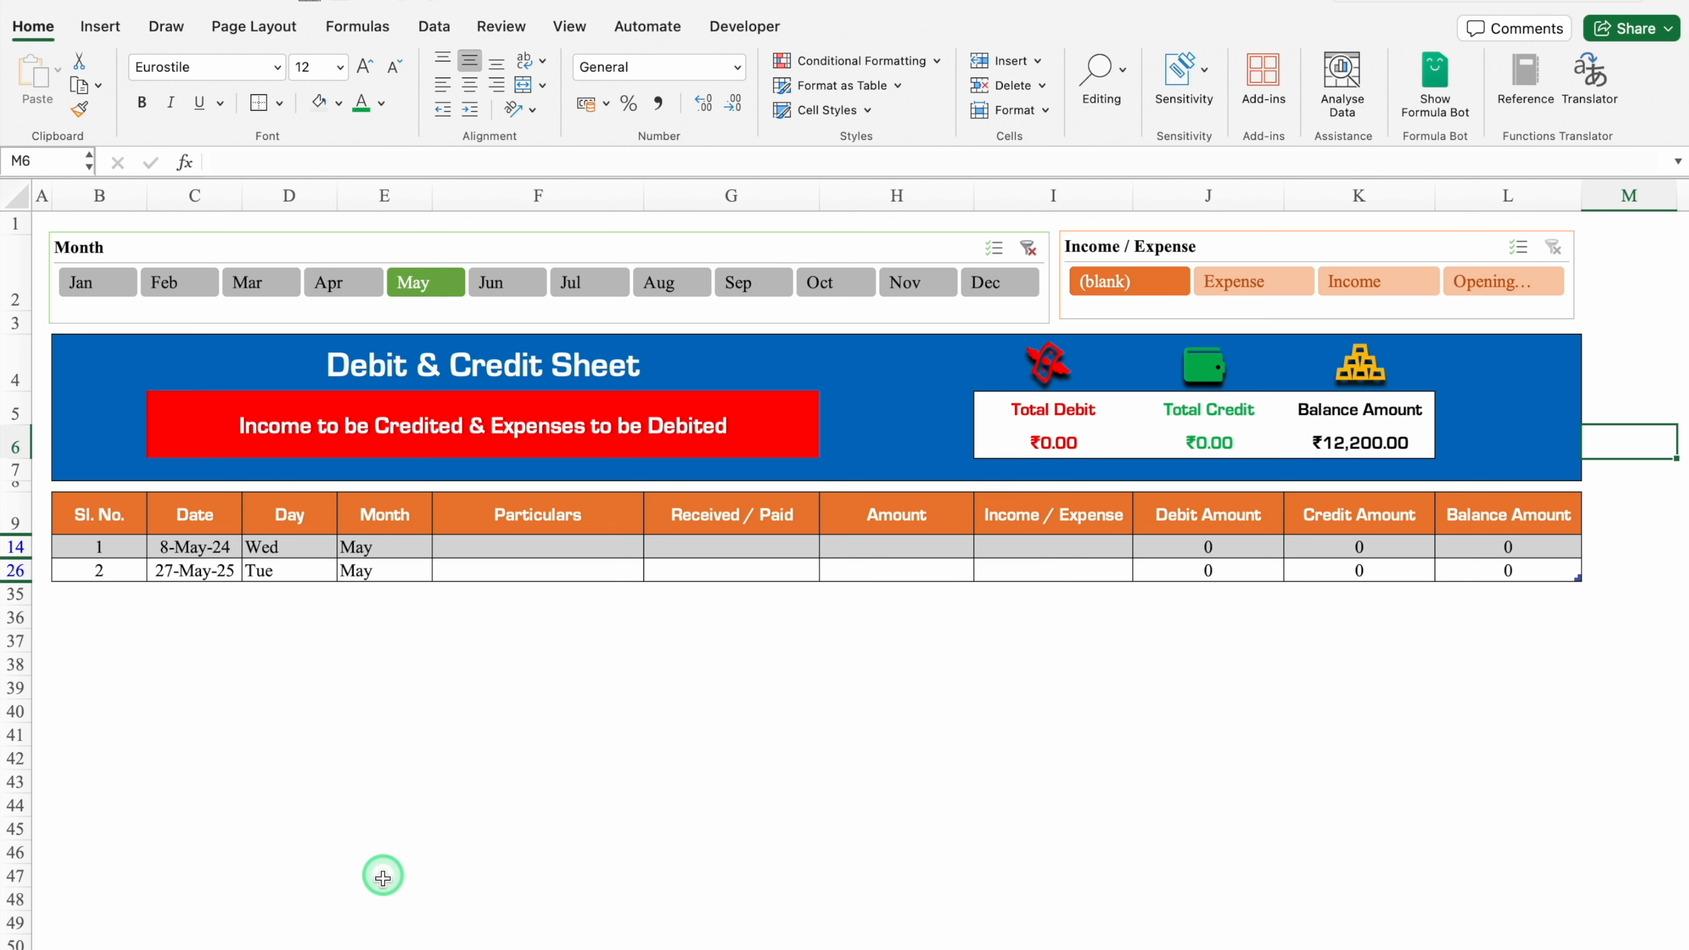
pyautogui.click(1028, 248)
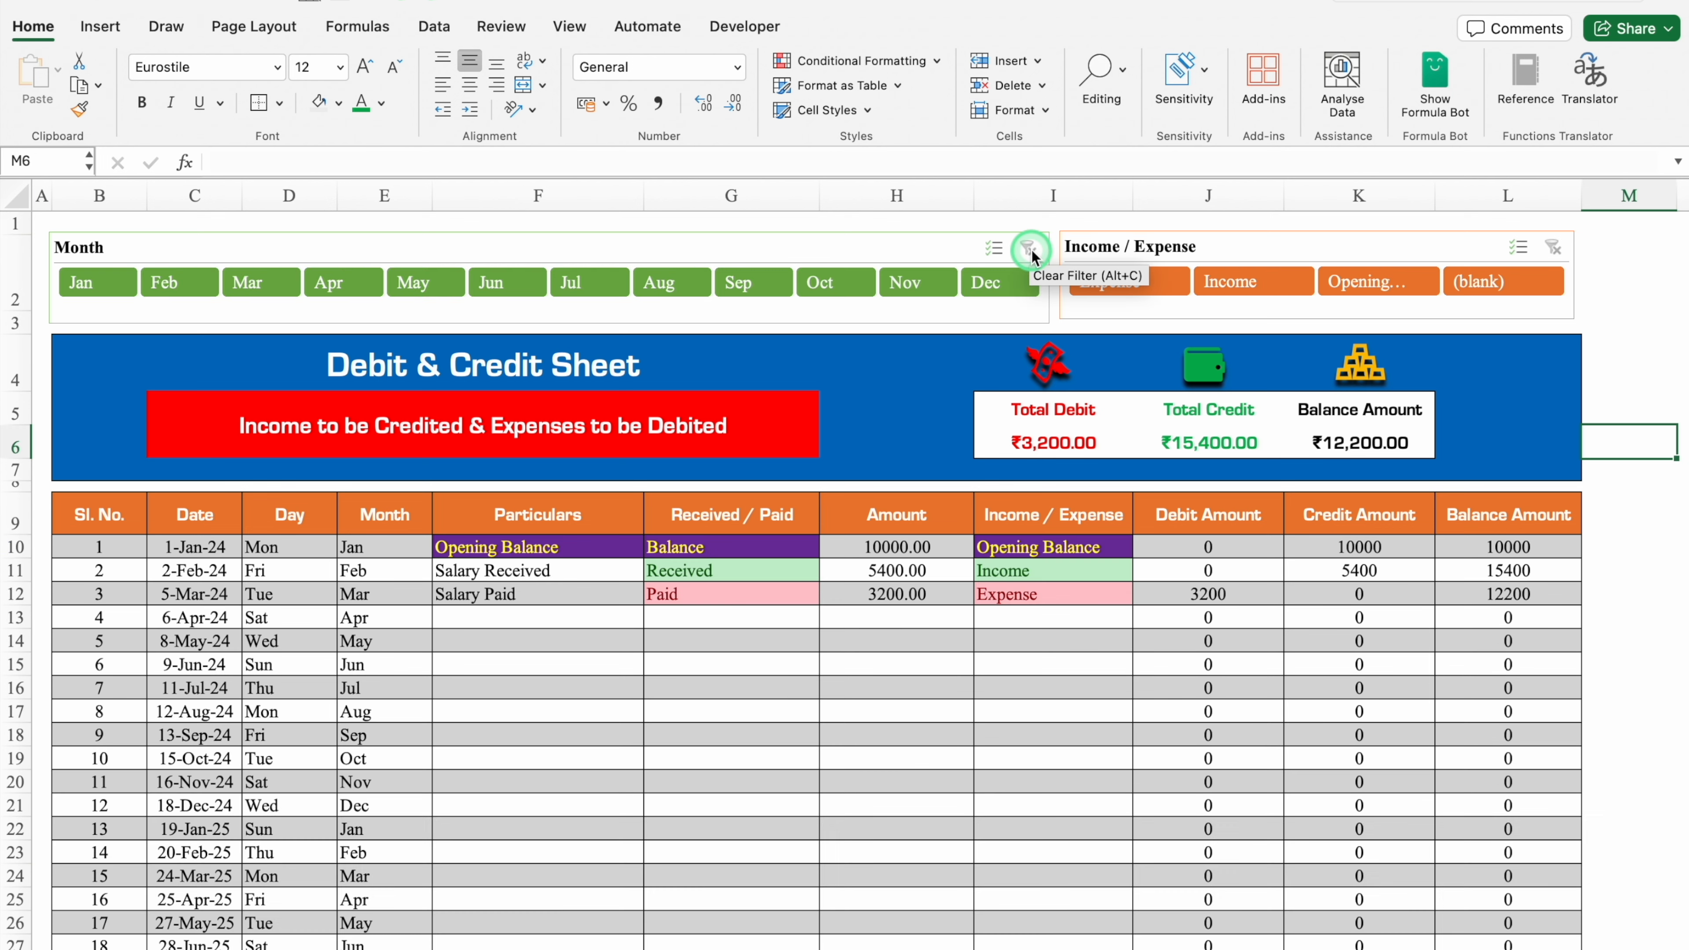
# Step: Test the Income / Expense slicer by filtering the table to Expense, Income and Opening Balance in turn
pyautogui.click(1131, 285)
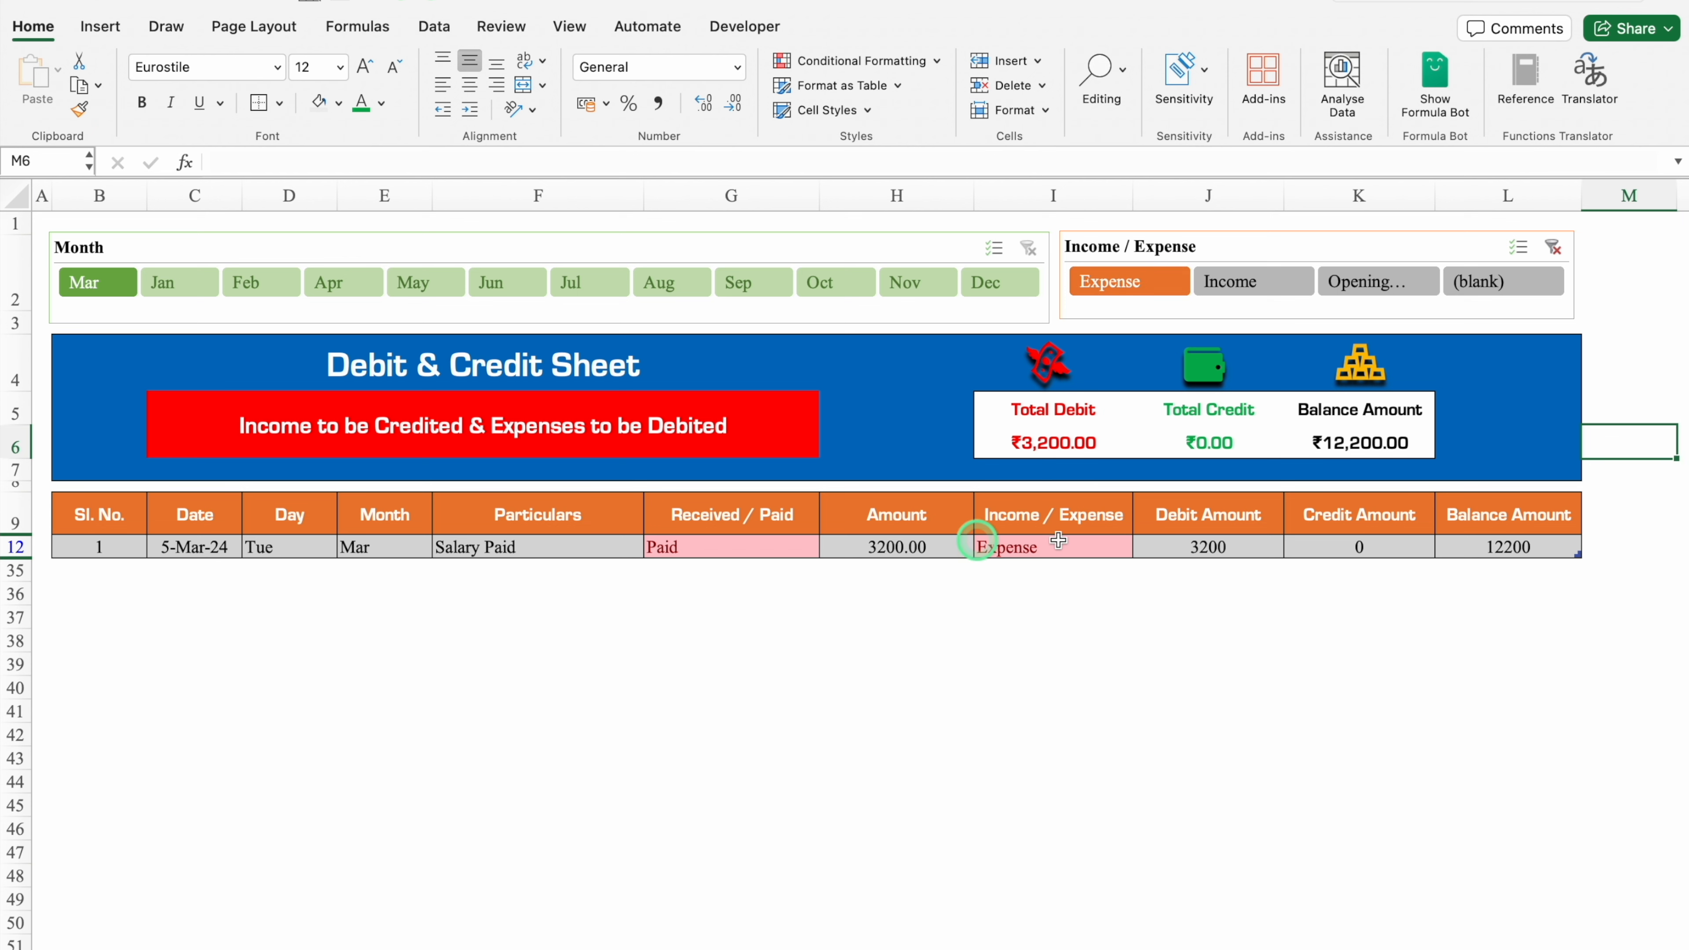
pyautogui.click(1254, 283)
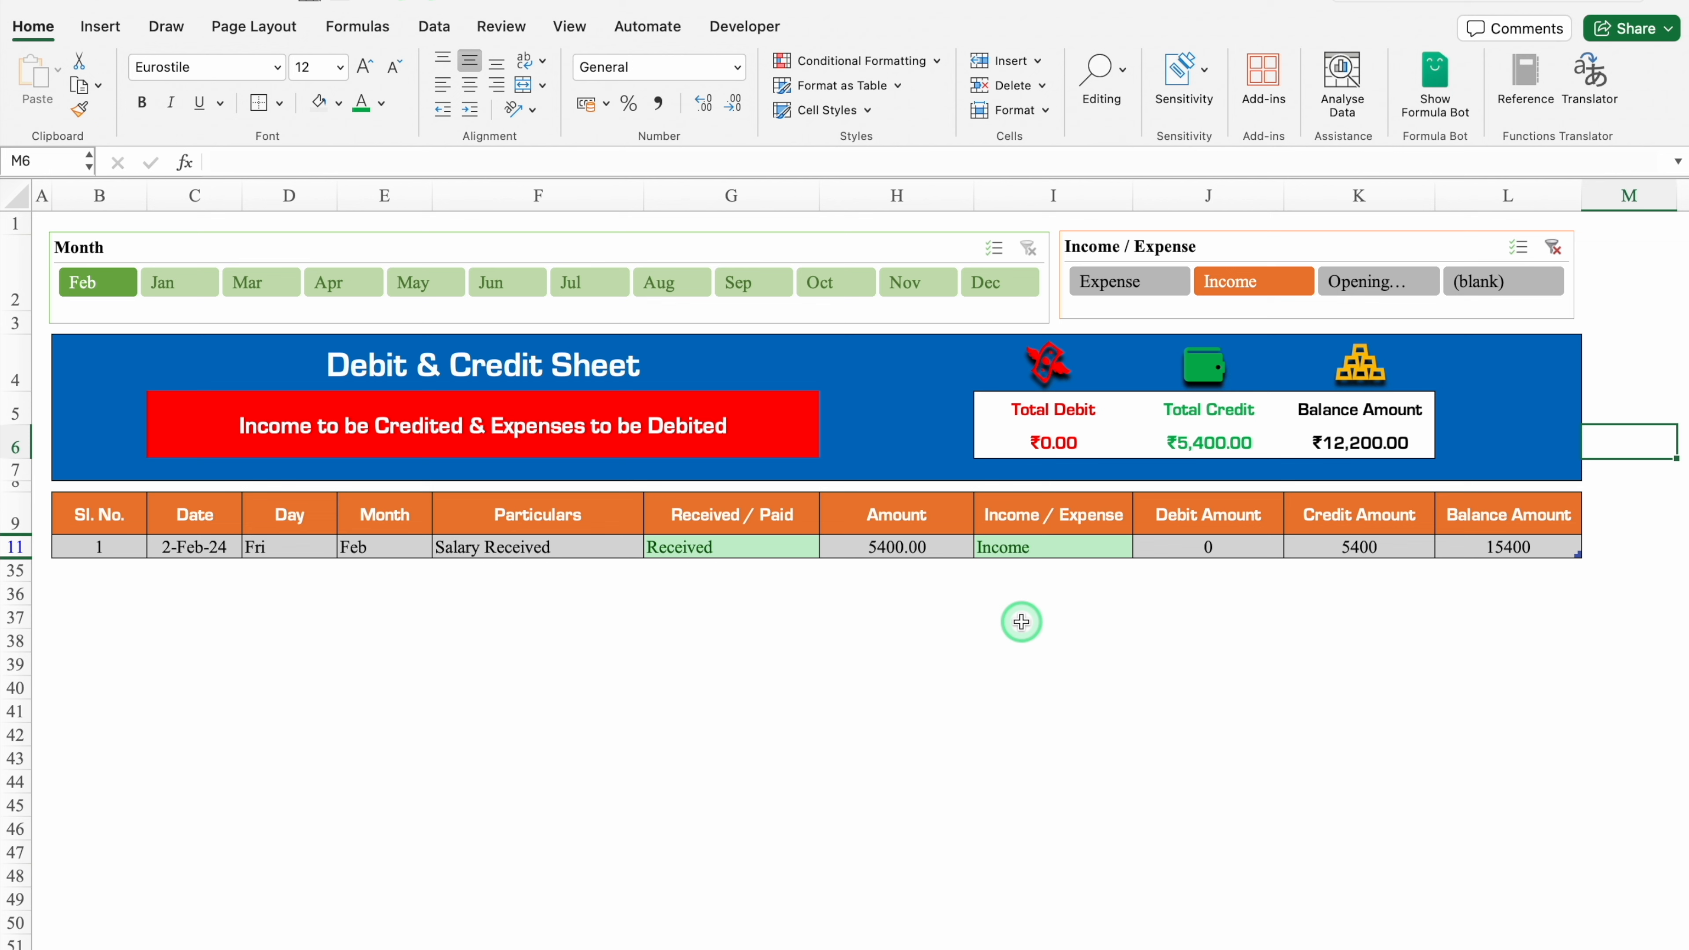
pyautogui.click(1369, 281)
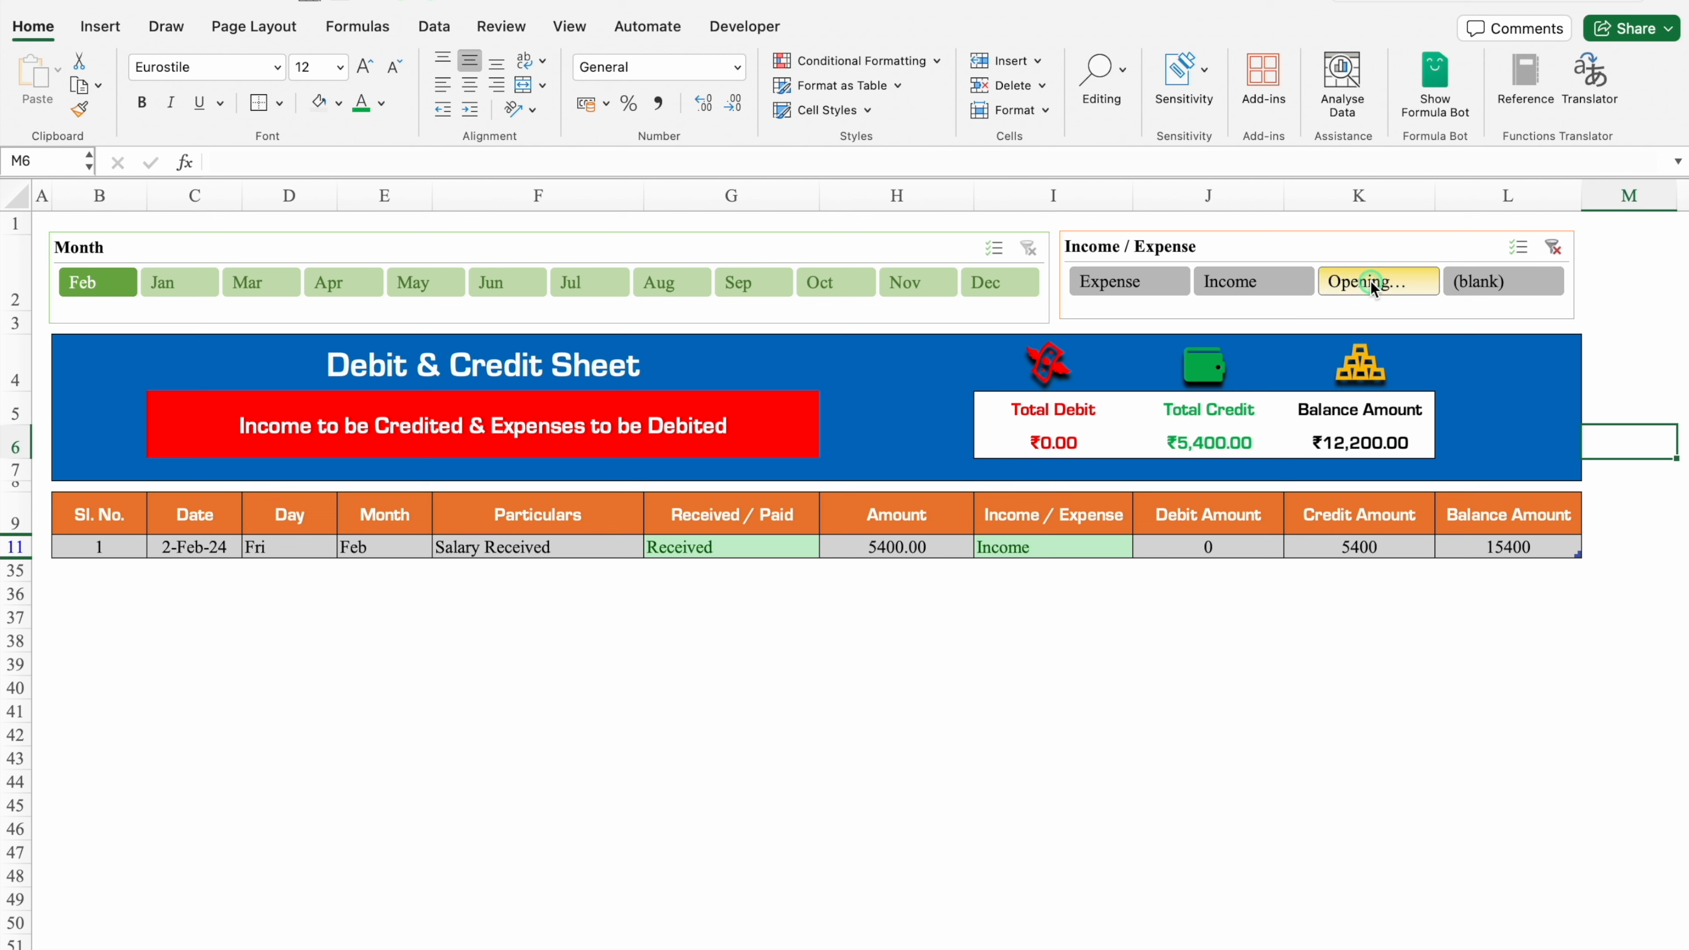